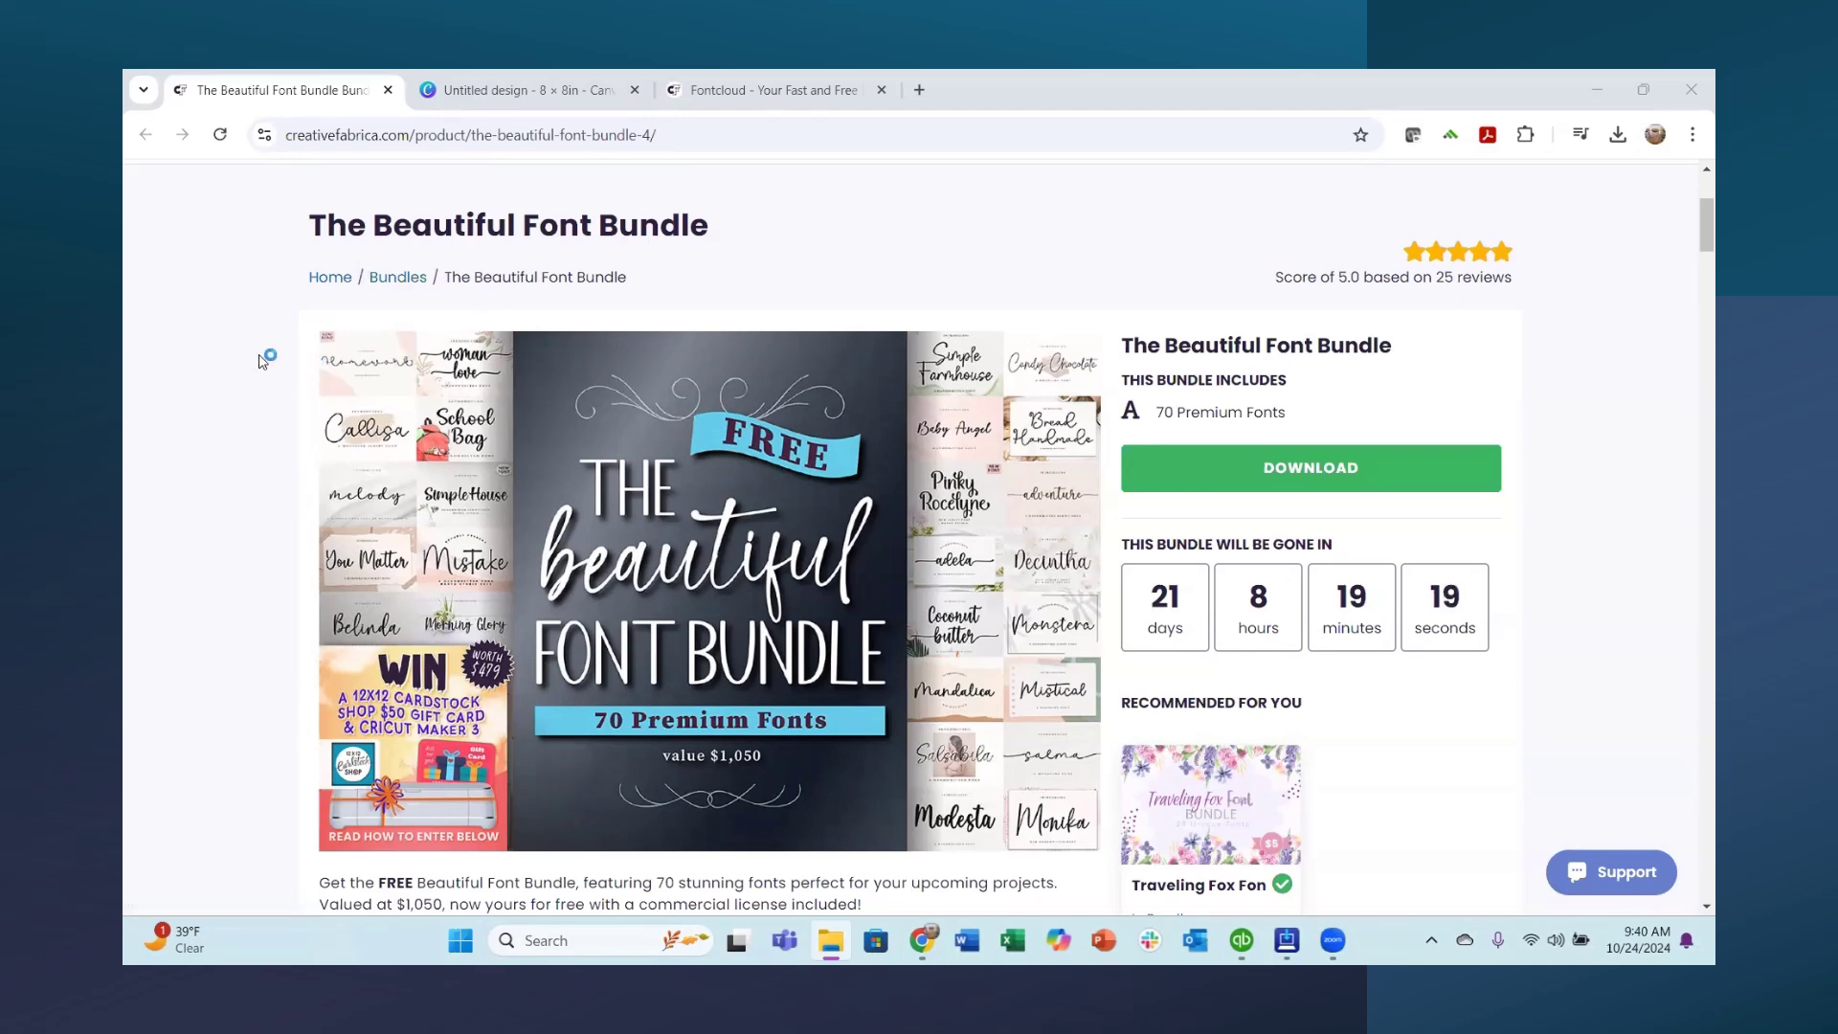
Step: Look over the overview of The Beautiful Font Bundle page, including its included fonts and download offer
scroll(263, 359, "up", 3)
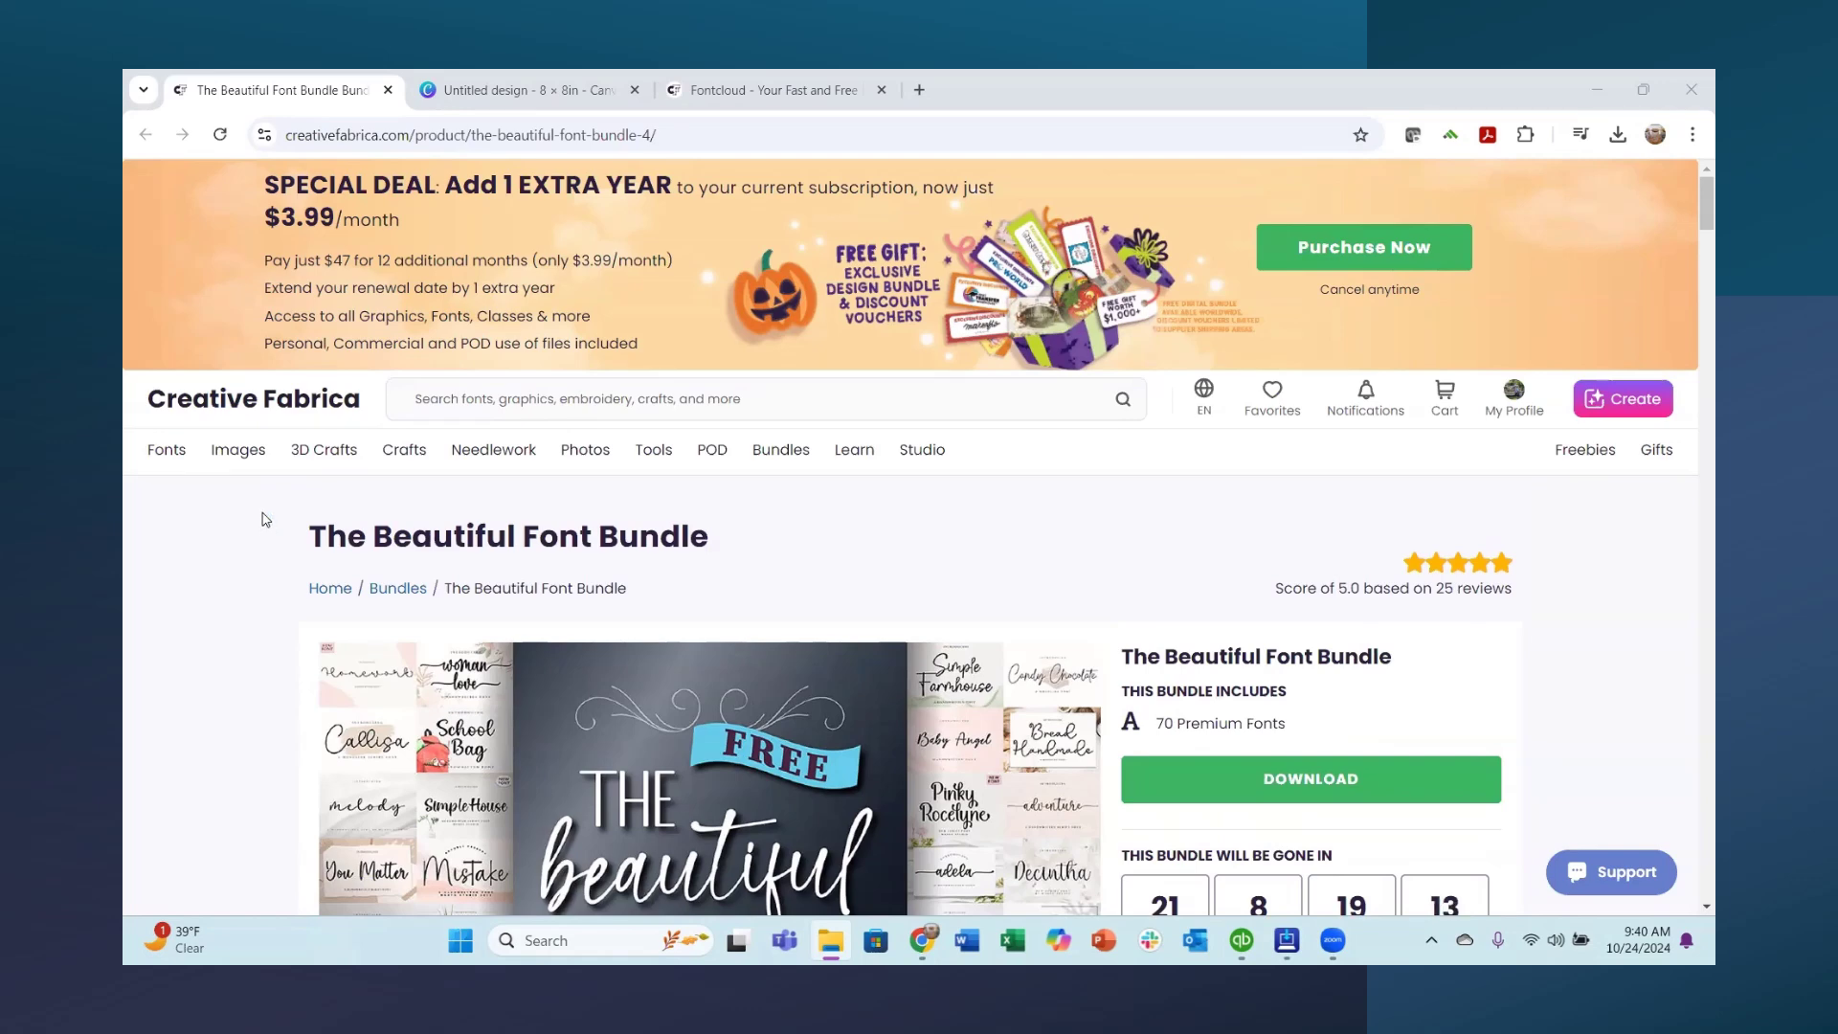
scroll(265, 518, "down", 1)
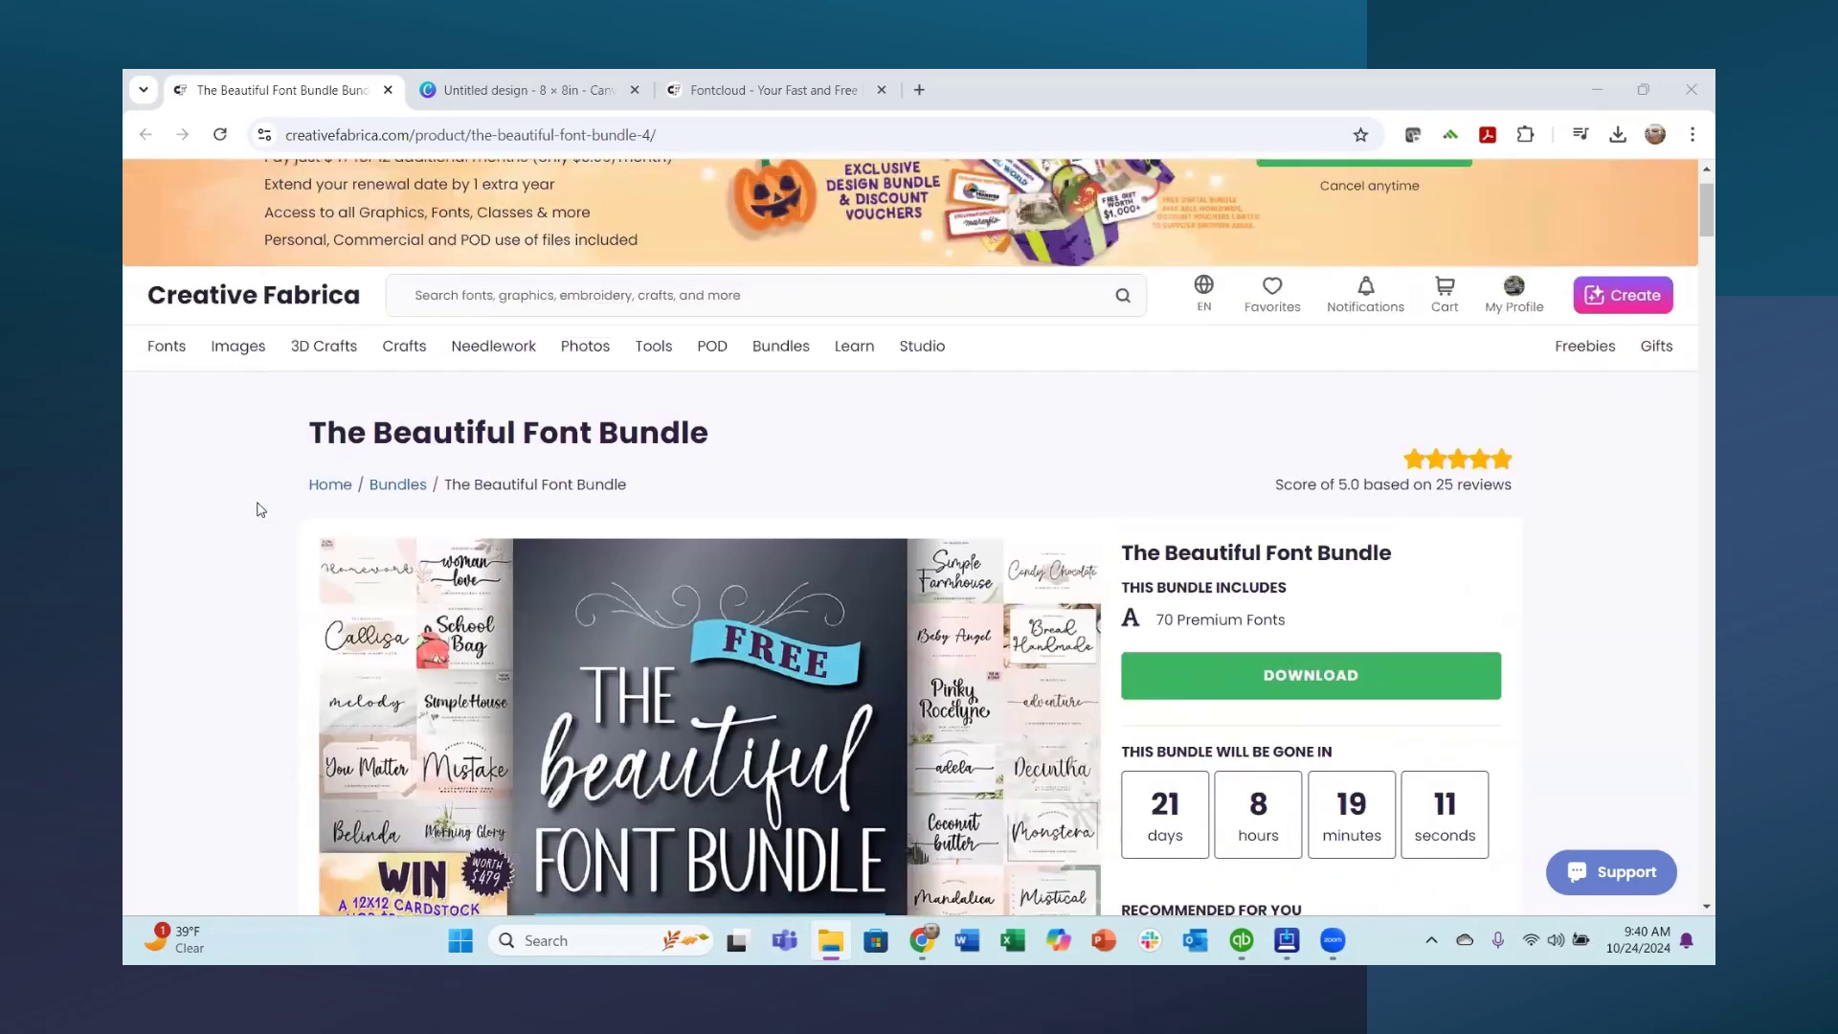
scroll(259, 507, "down", 1)
scroll(259, 506, "down", 1)
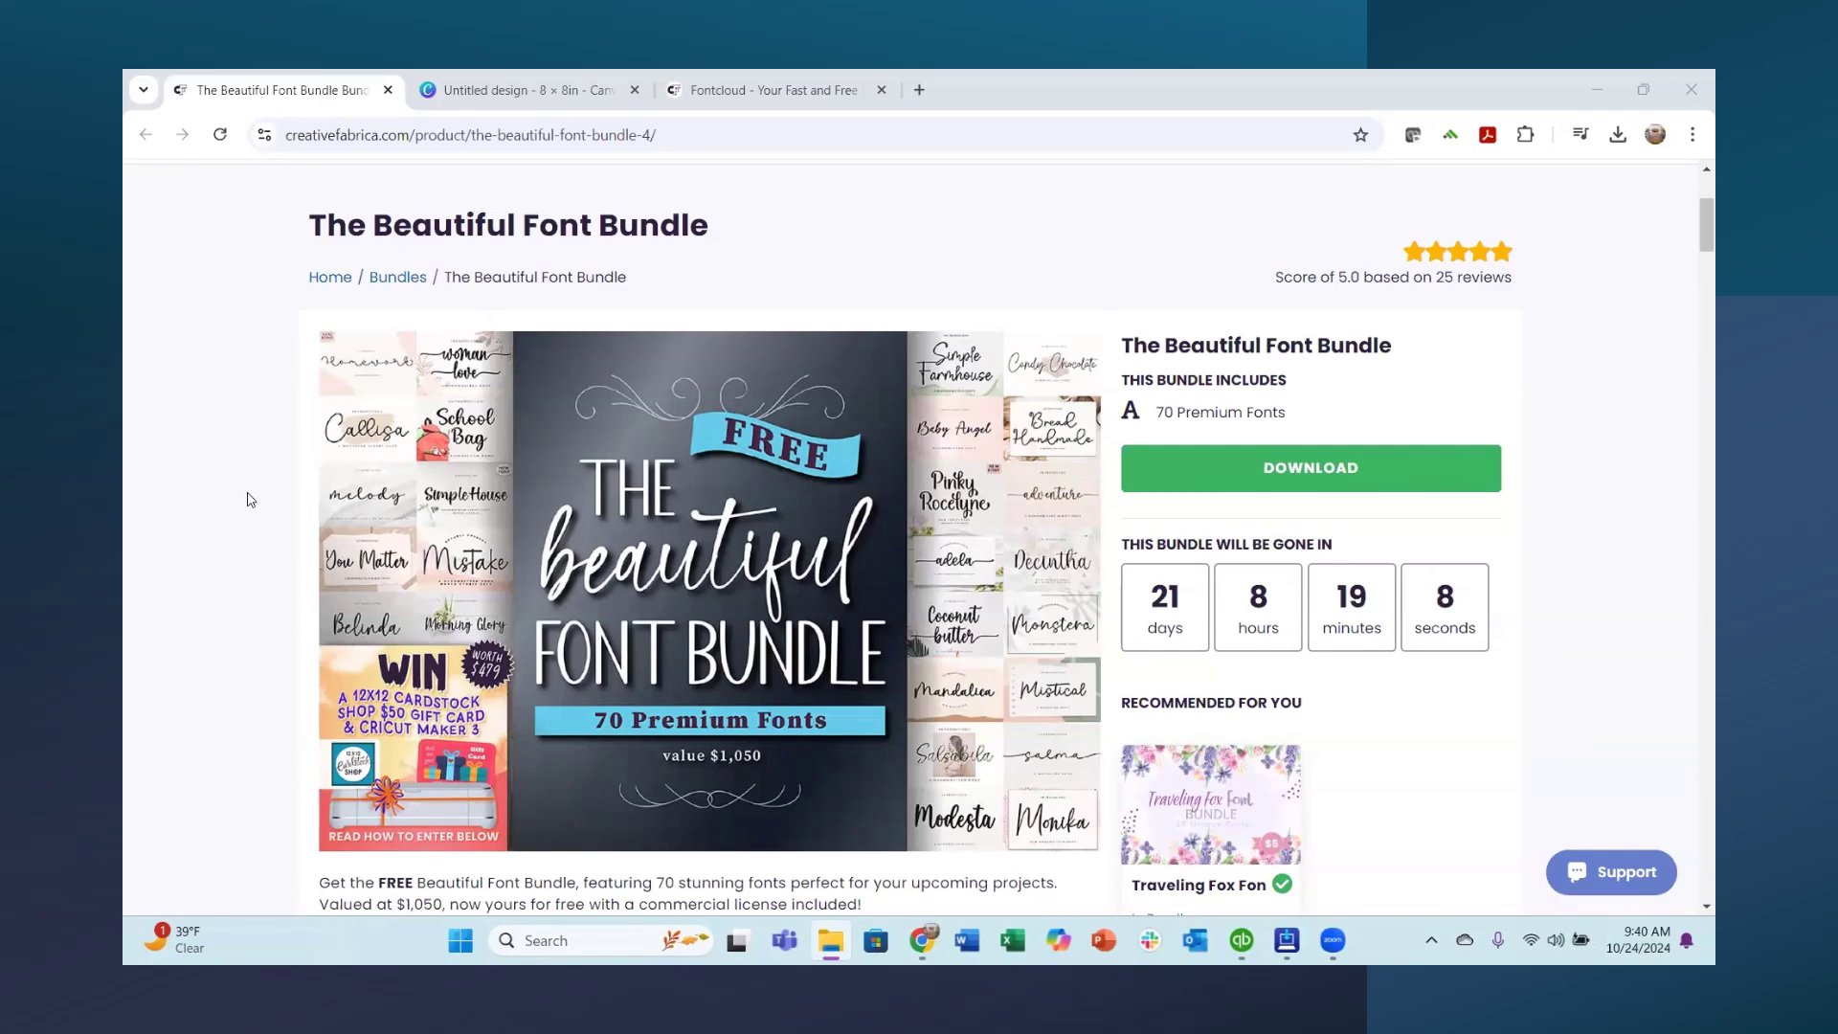
scroll(249, 496, "down", 2)
scroll(246, 492, "up", 5)
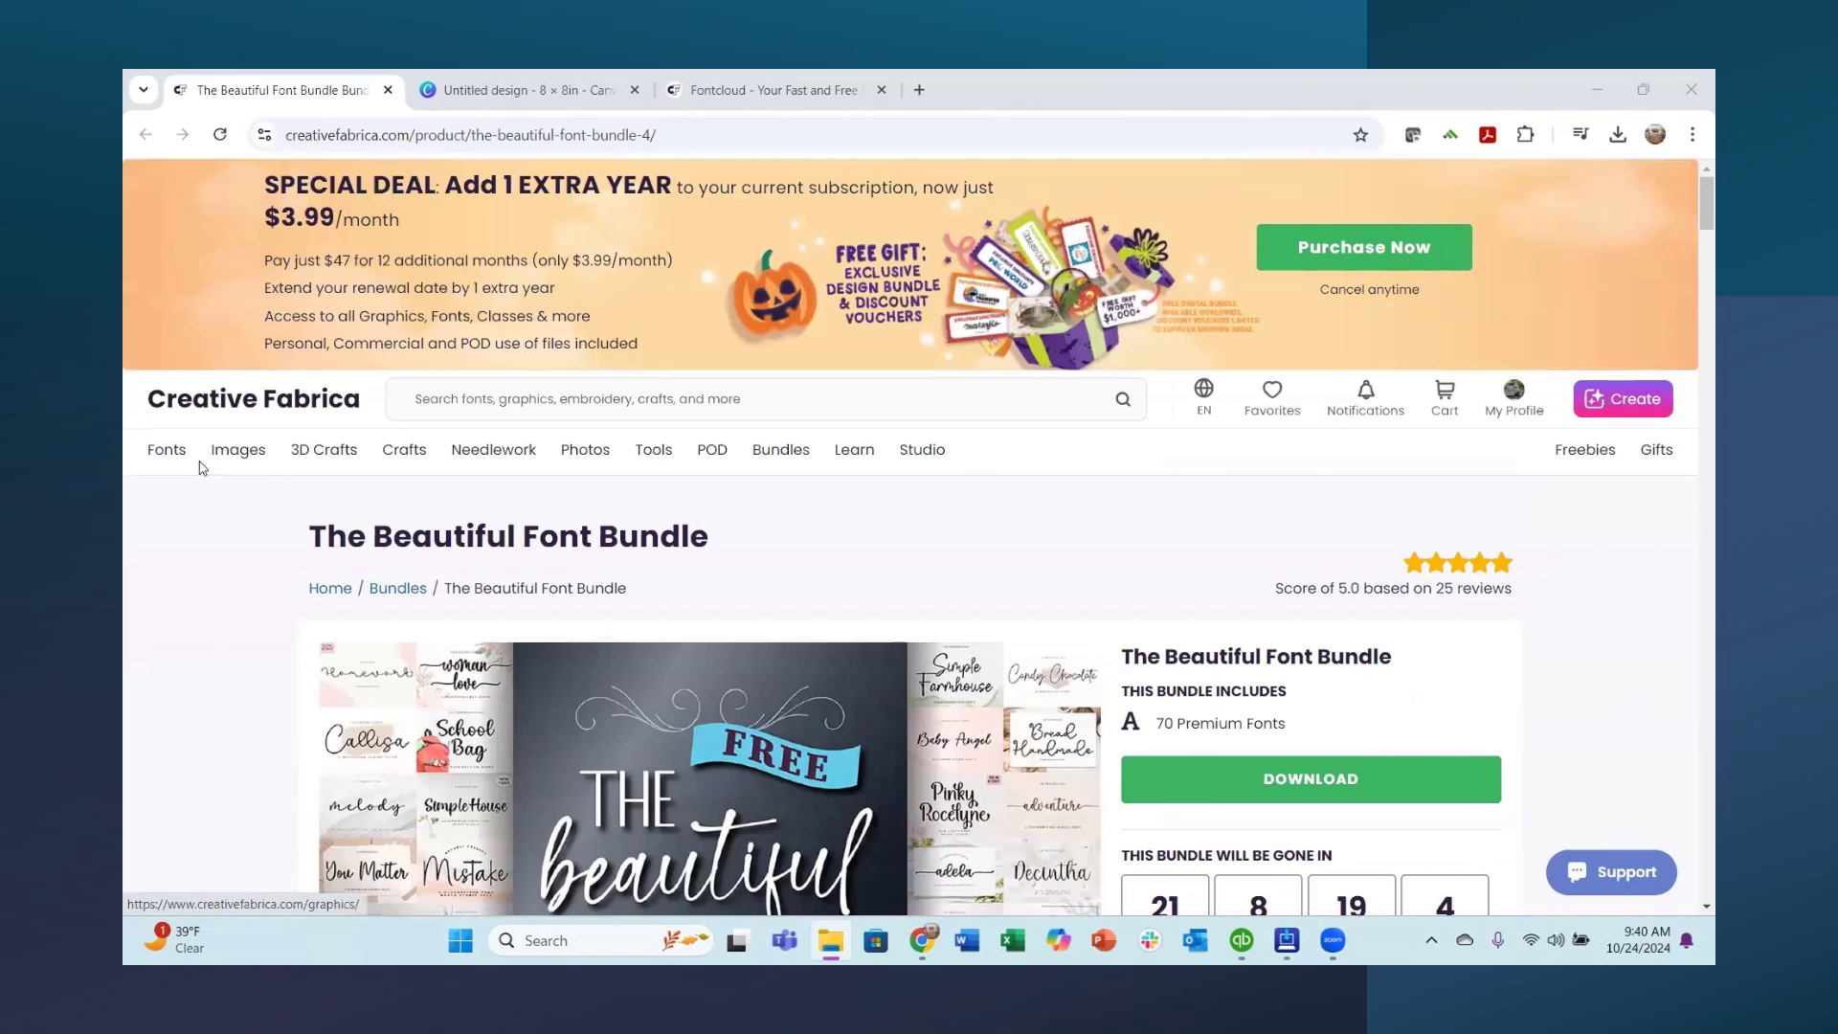
scroll(205, 473, "down", 2)
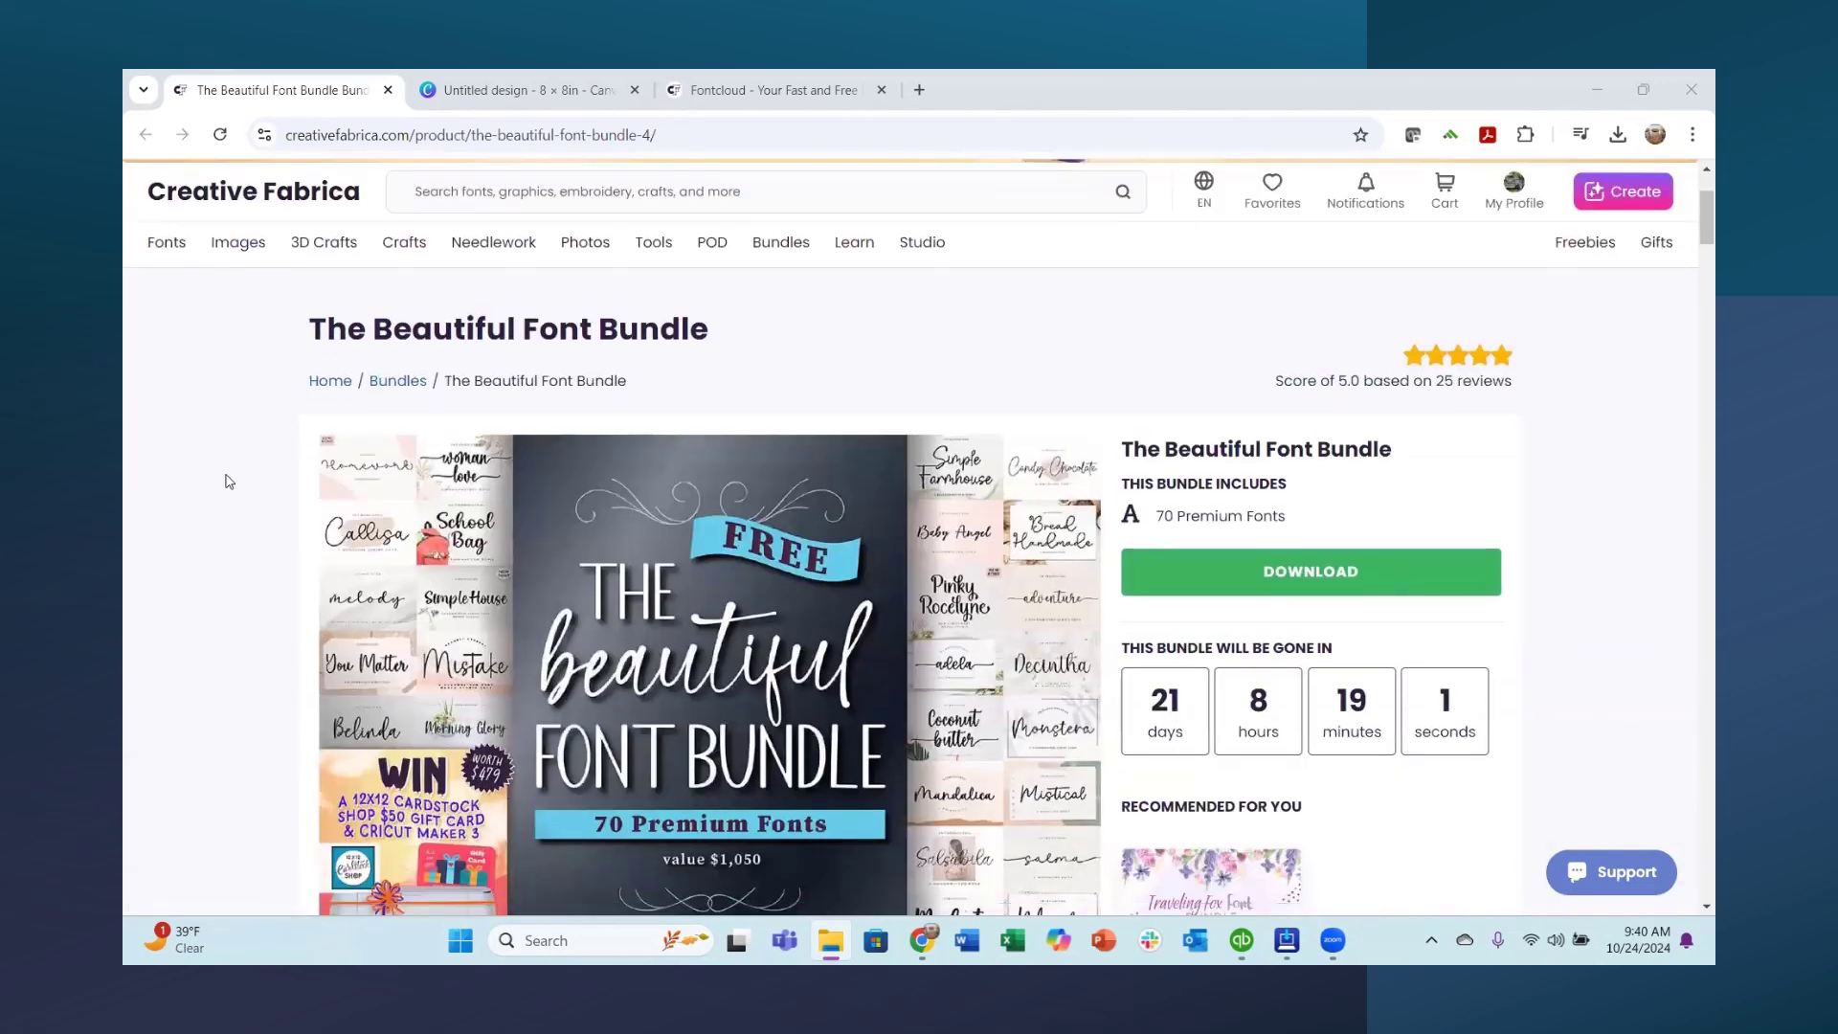
scroll(217, 465, "down", 1)
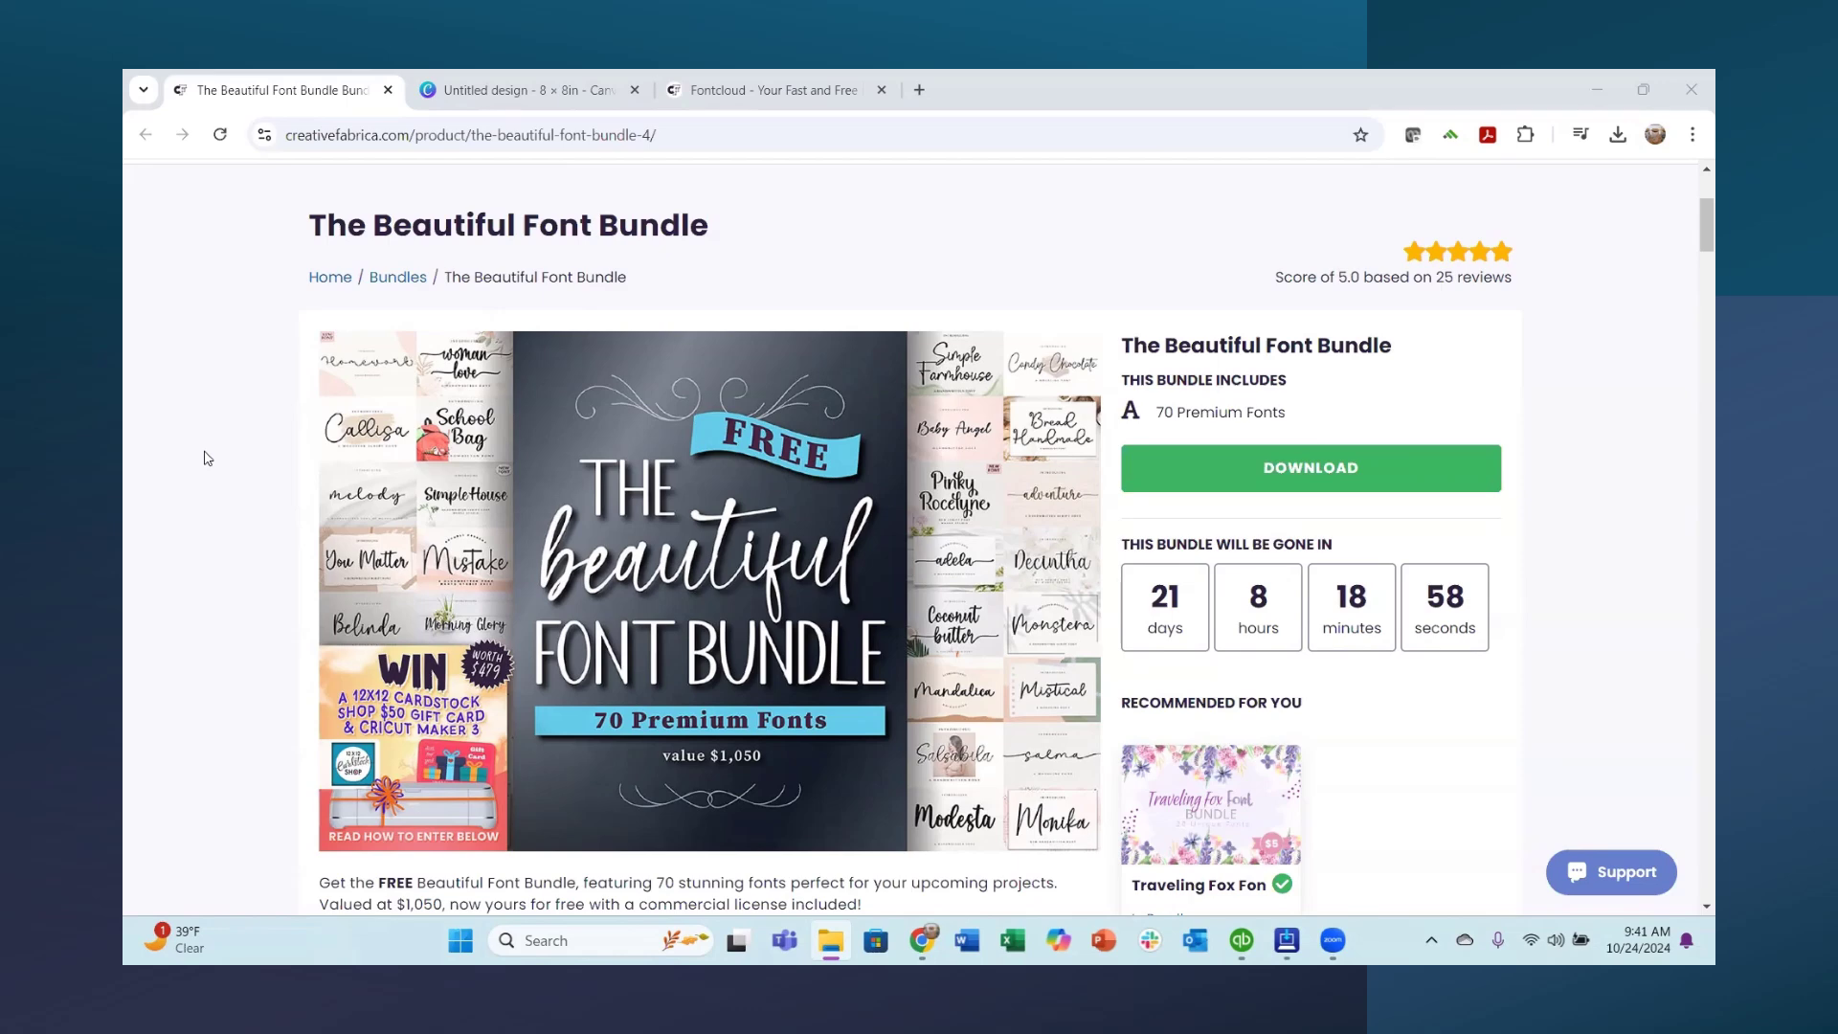
scroll(206, 458, "down", 1)
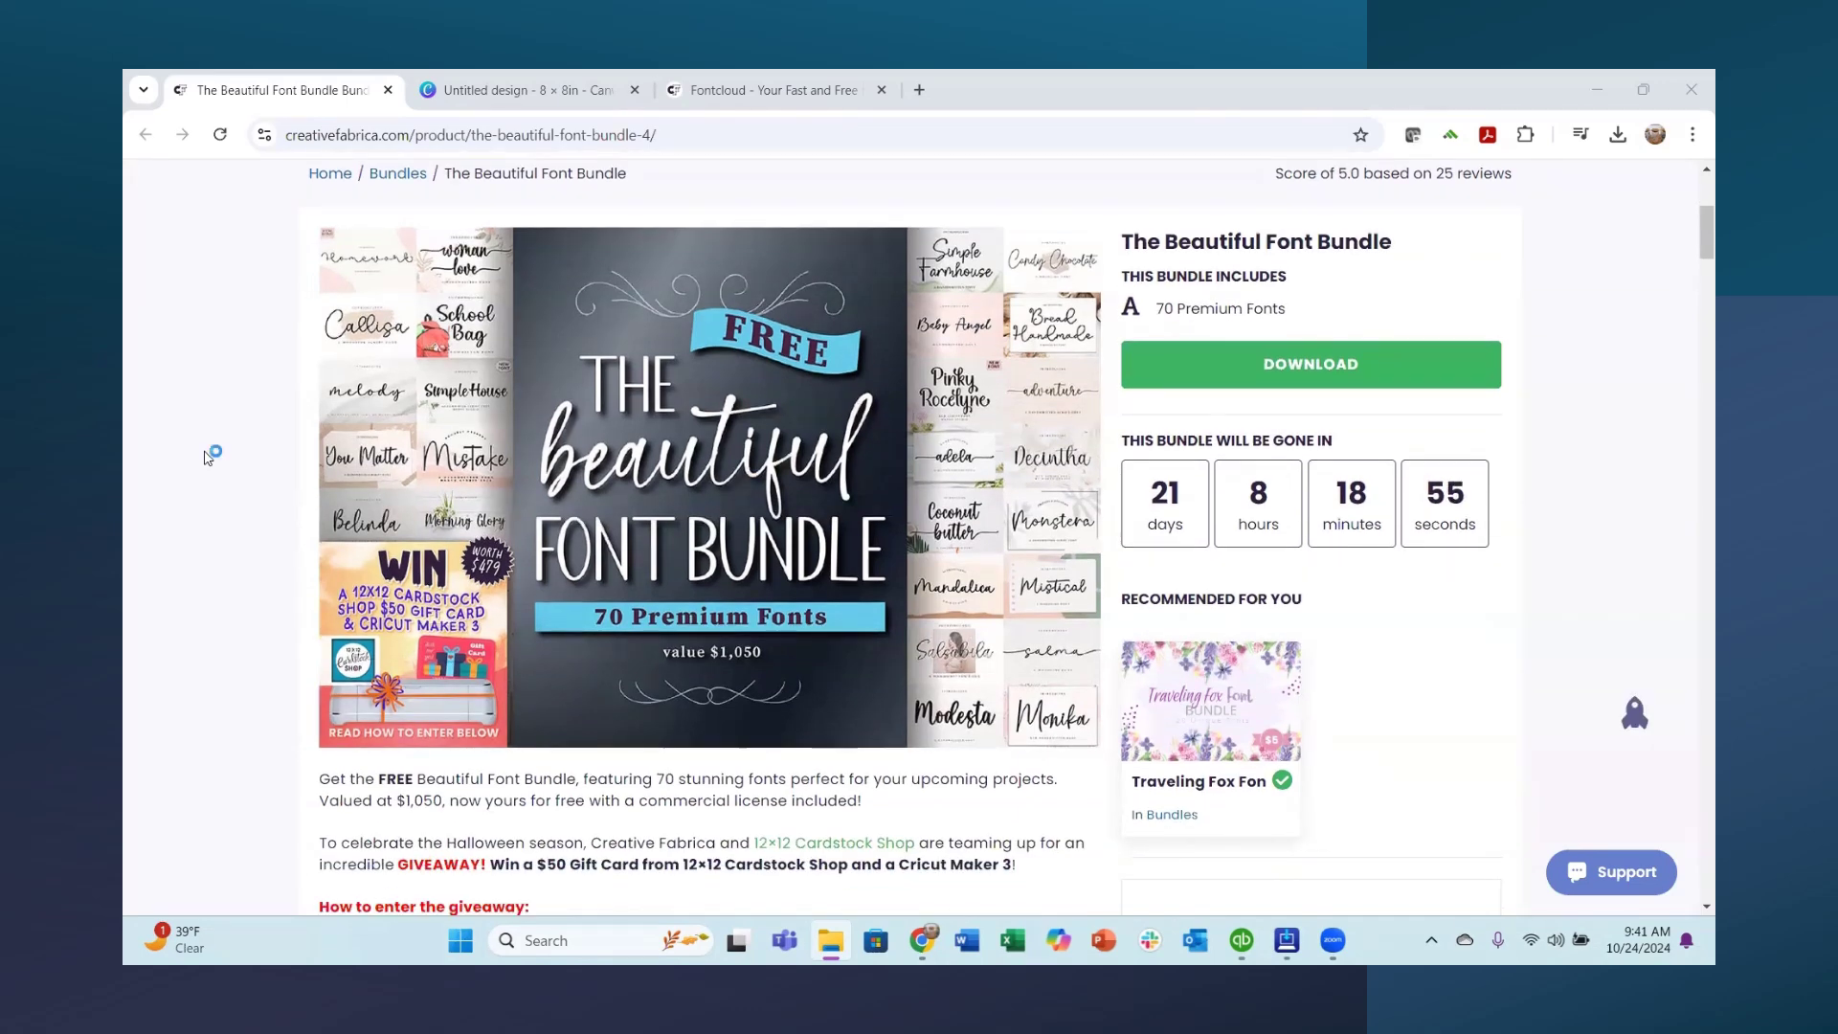
Step: Read the bundle's description and the instructions for entering the giveaway
scroll(205, 455, "down", 6)
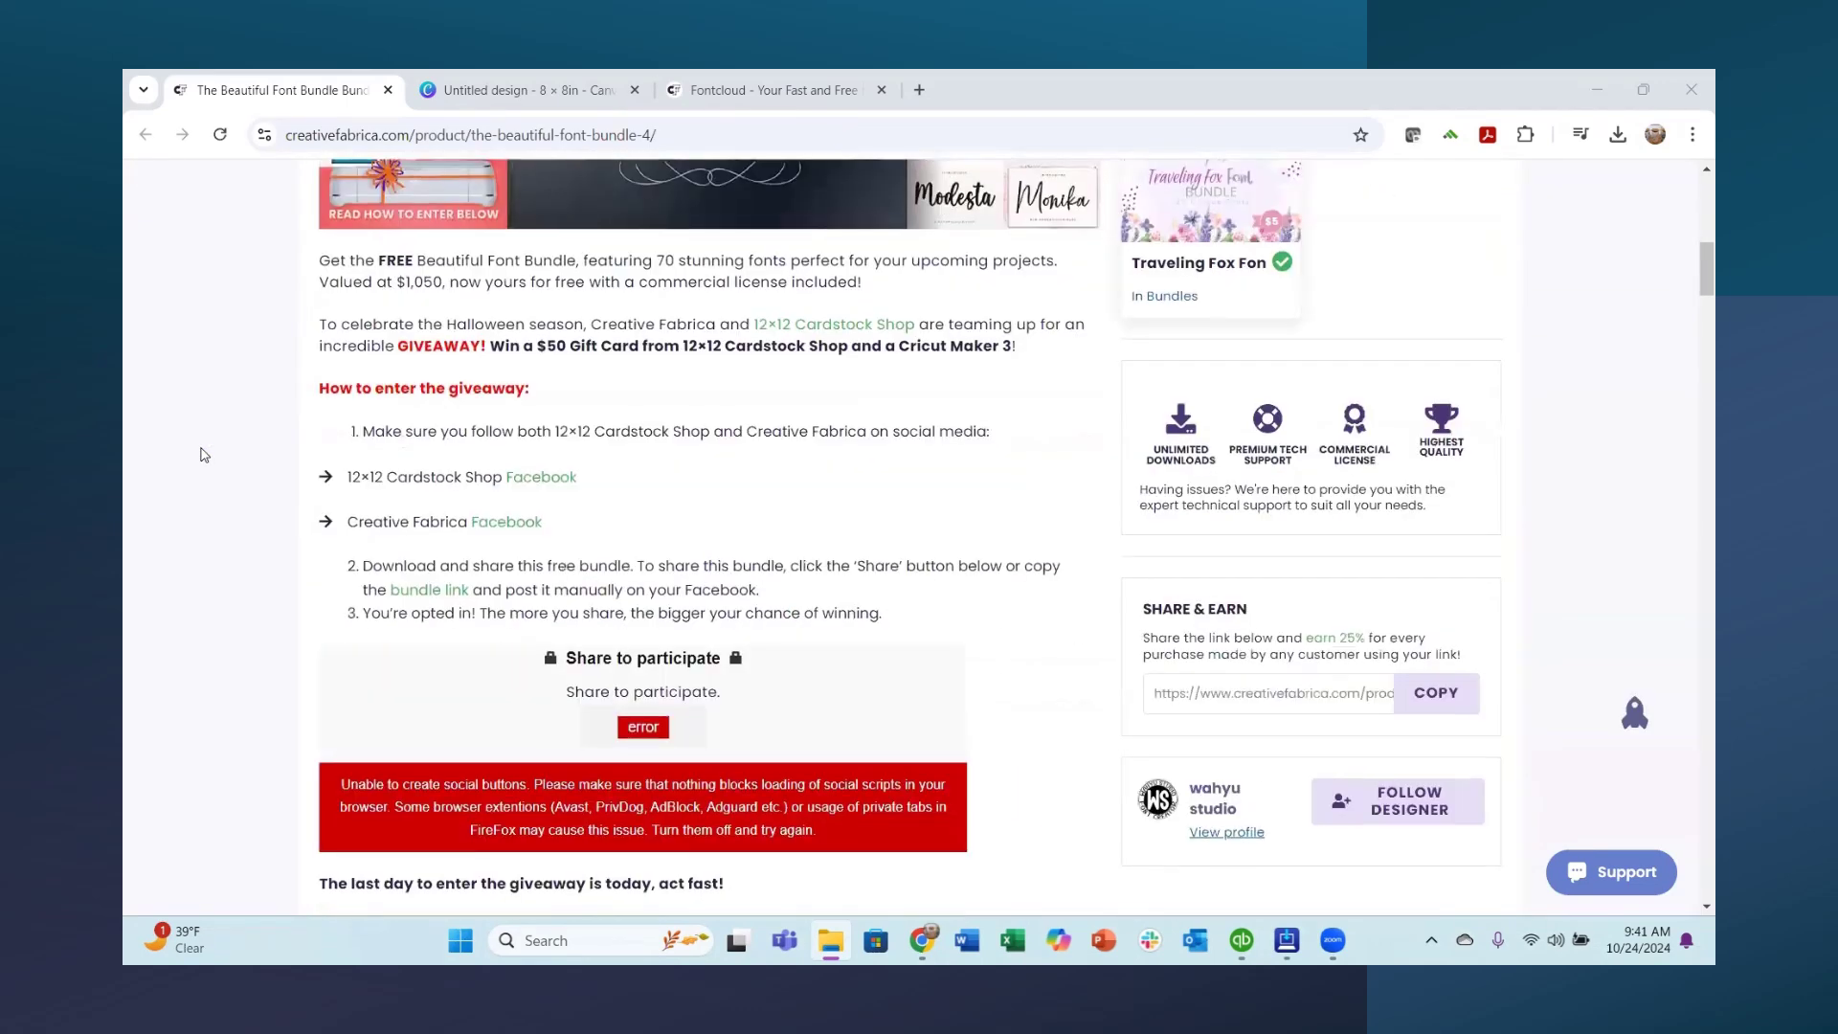
scroll(202, 454, "up", 4)
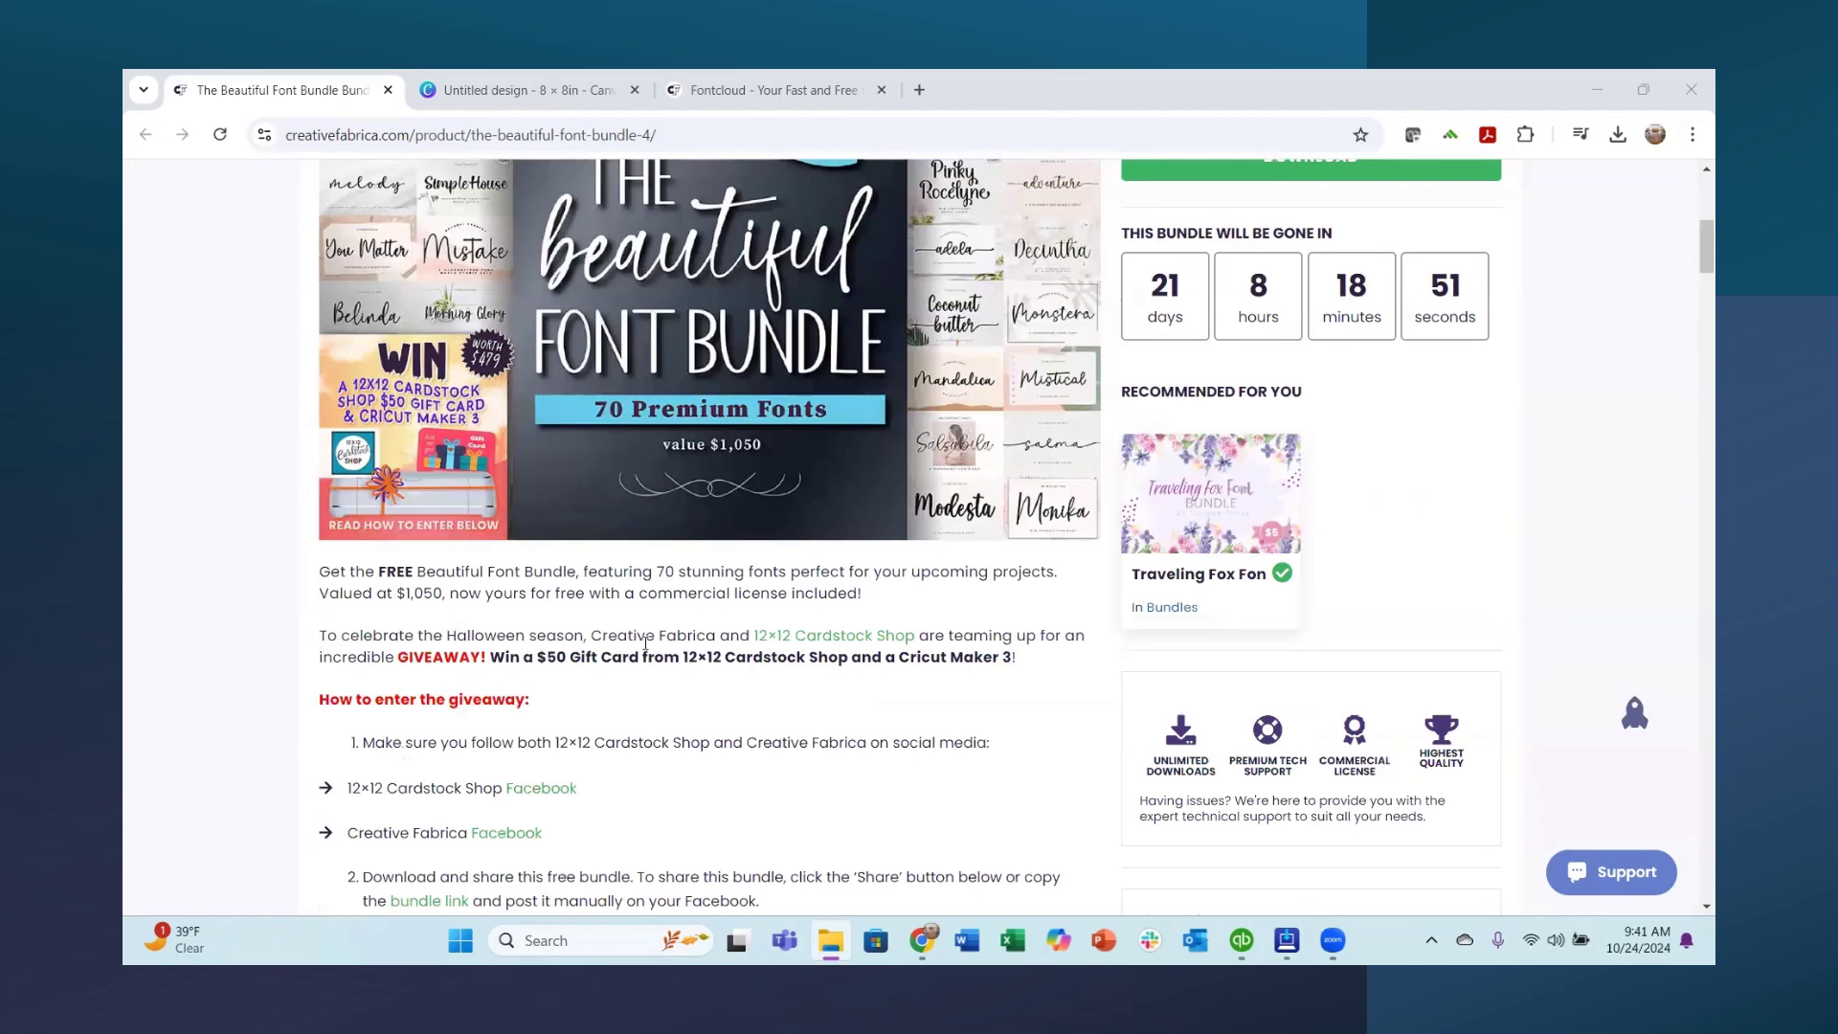
scroll(679, 690, "down", 1)
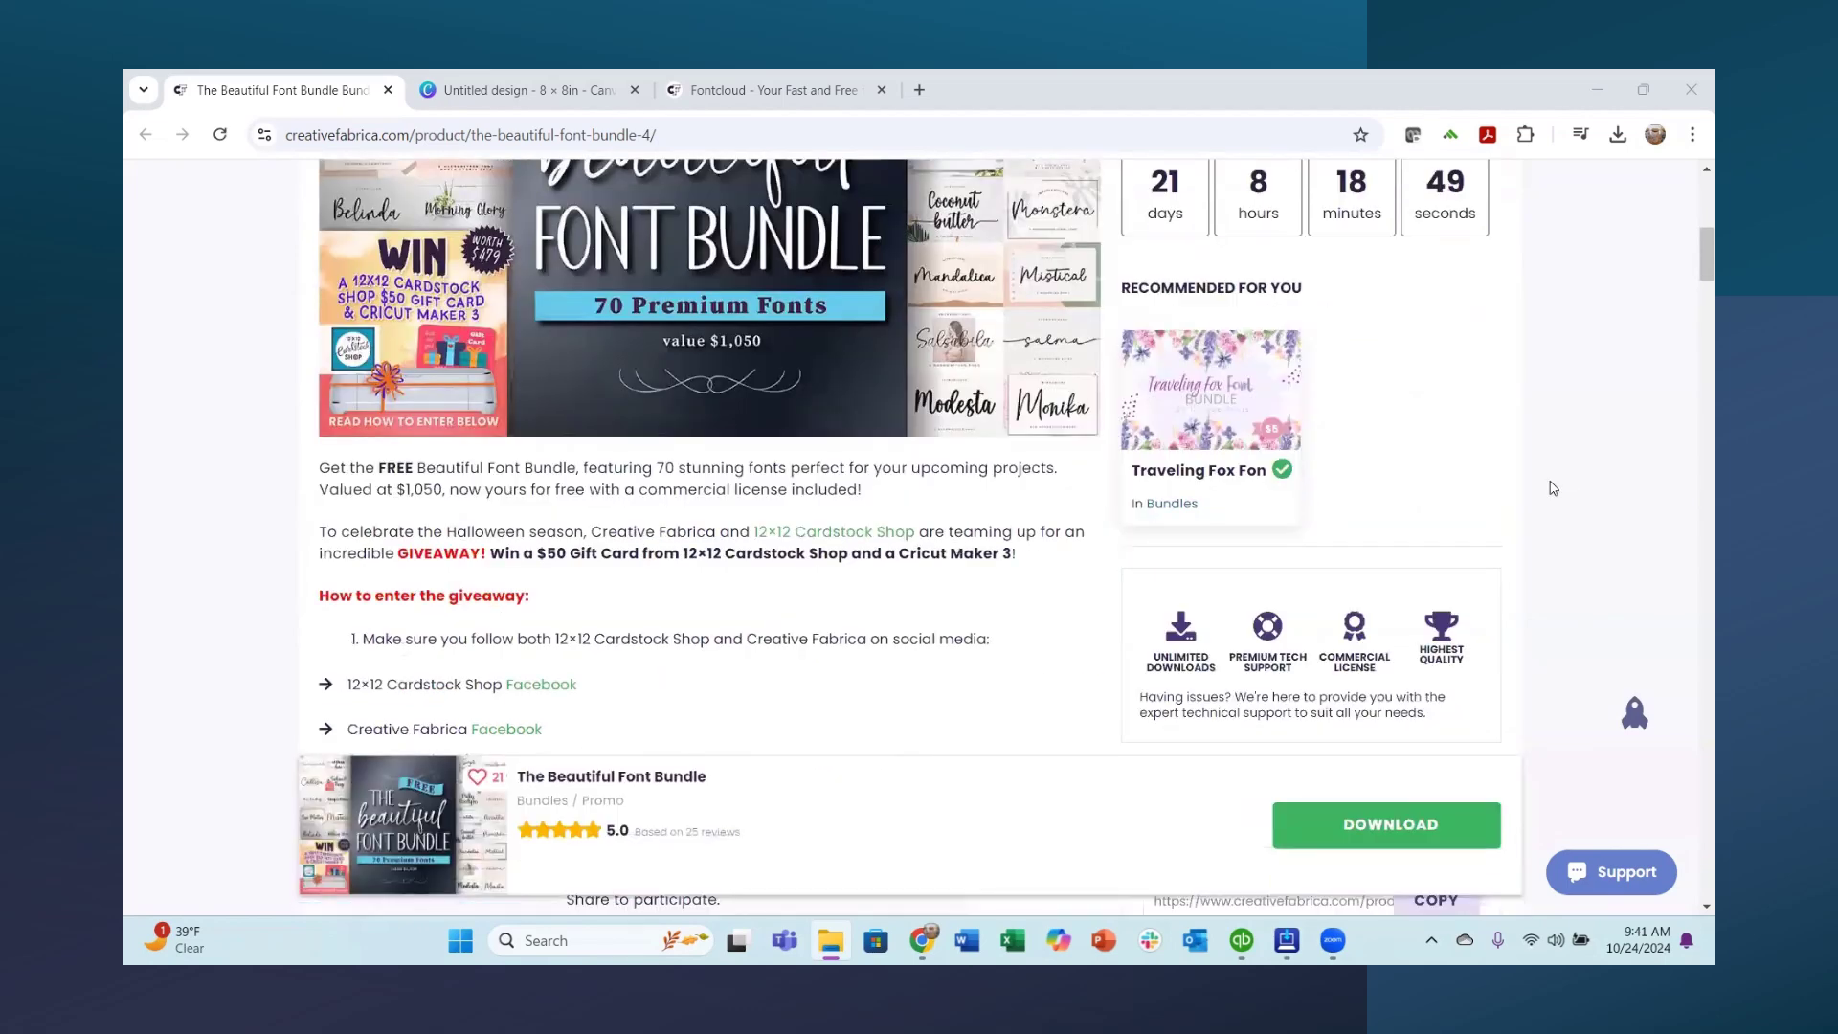
scroll(706, 717, "down", 2)
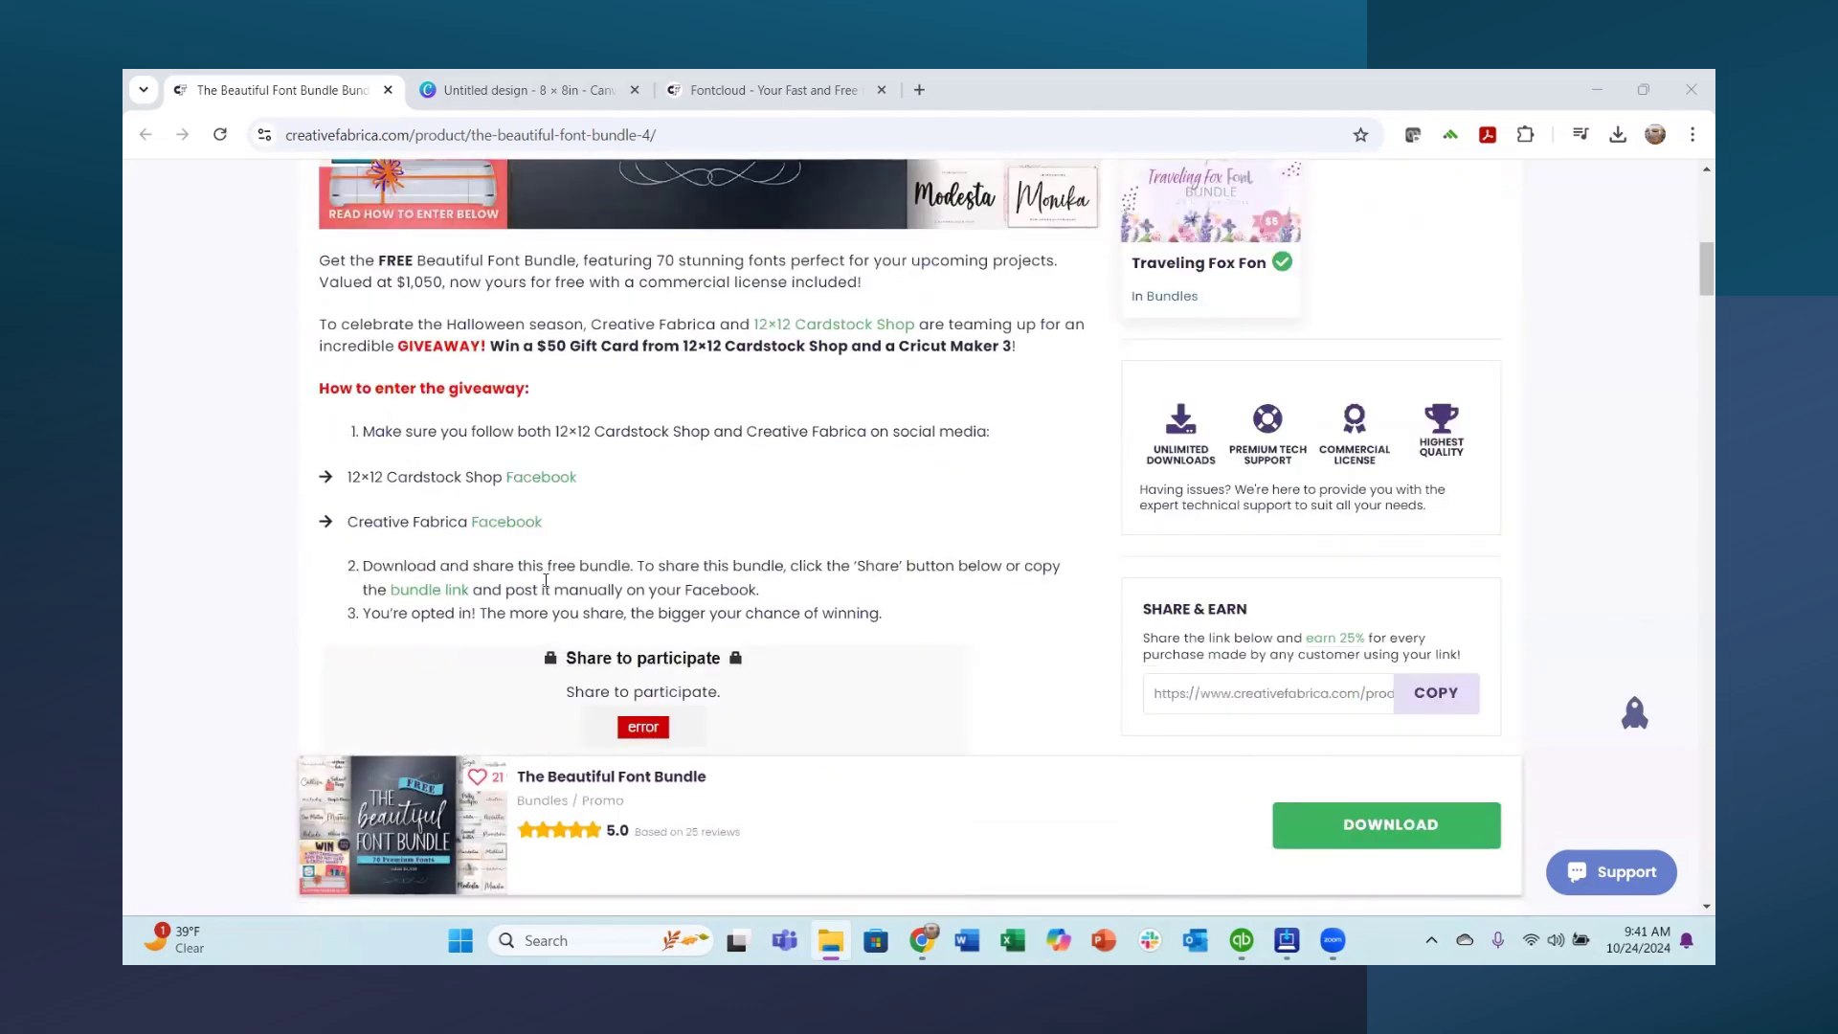
scroll(746, 521, "up", 1)
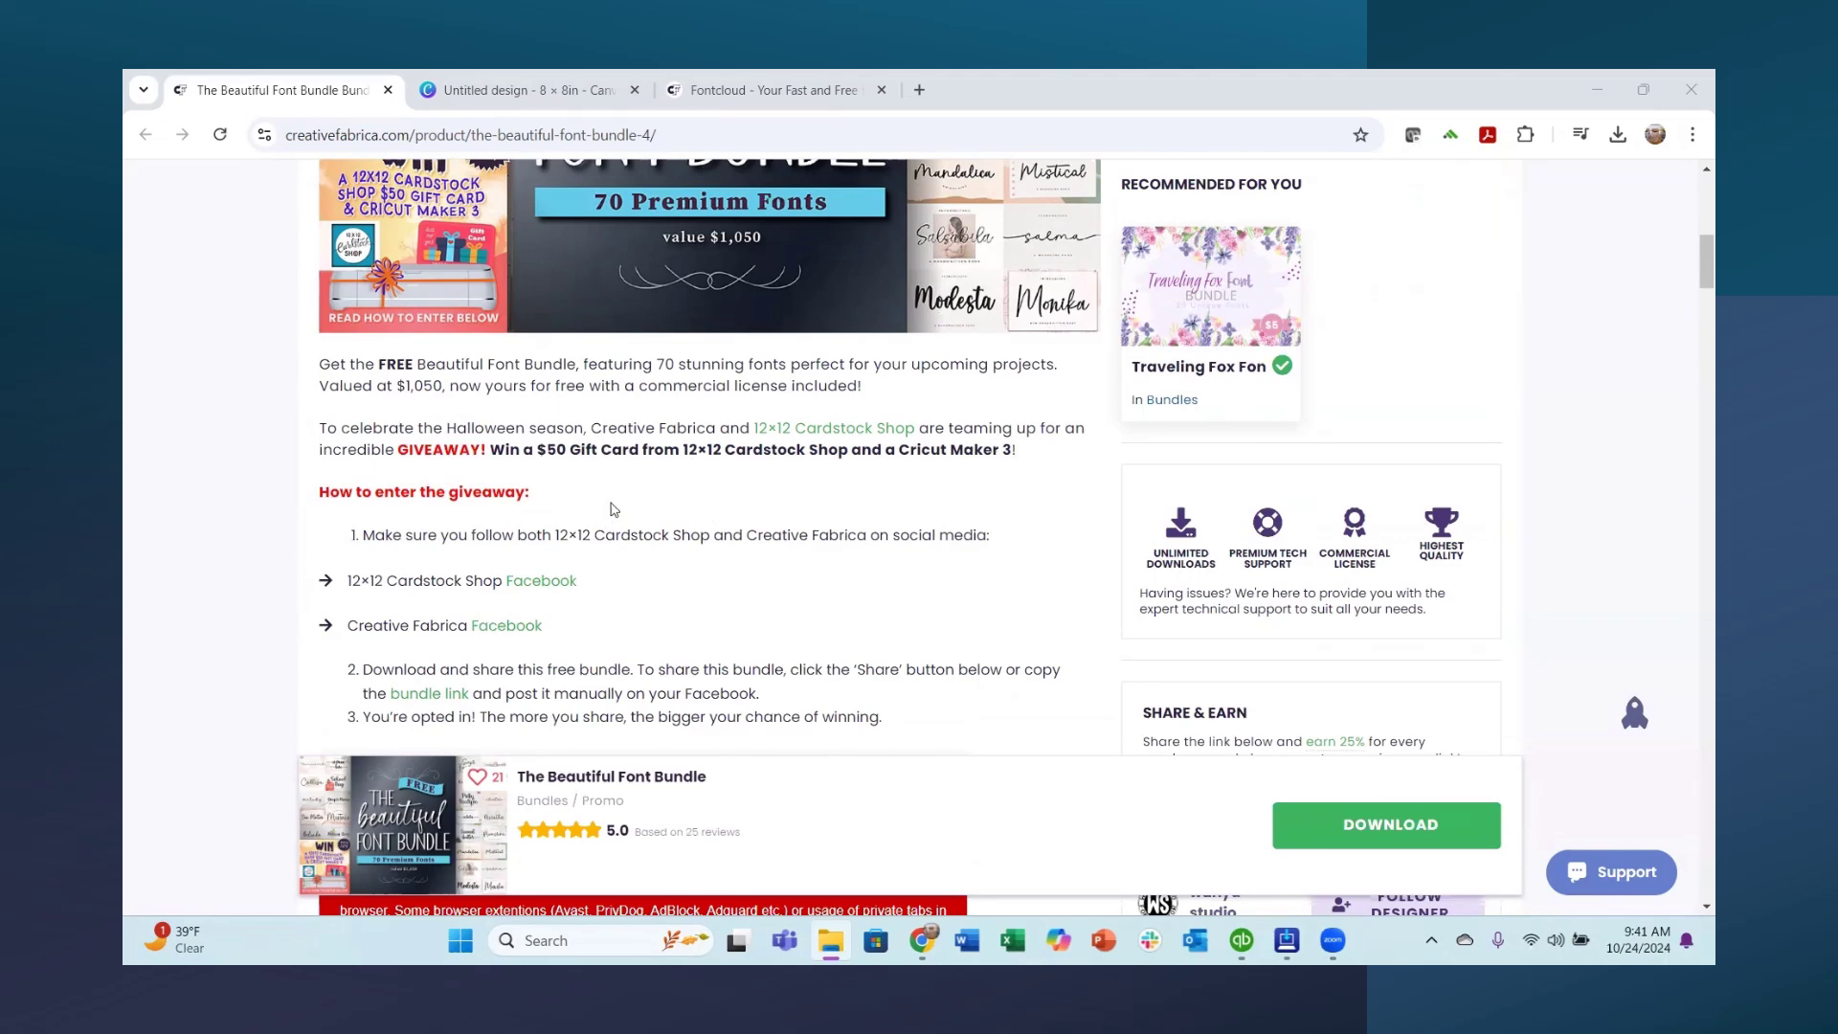
scroll(624, 493, "up", 4)
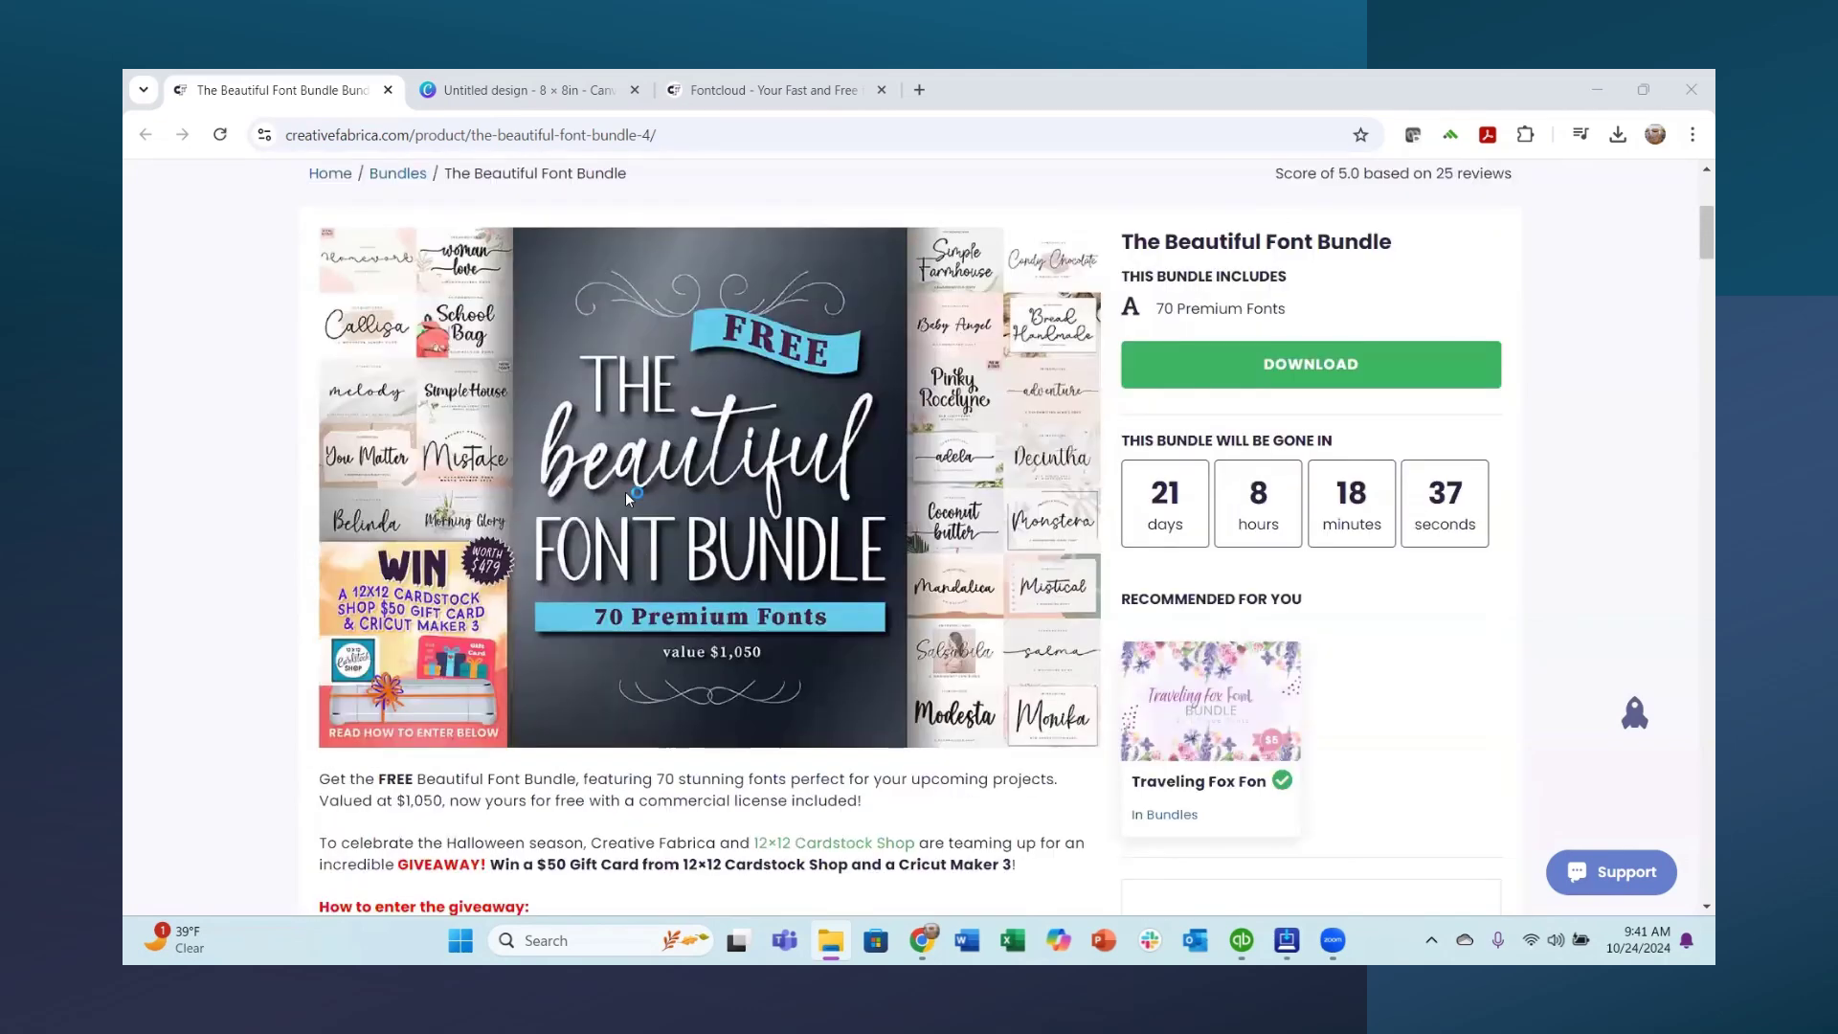
scroll(624, 491, "down", 3)
scroll(624, 491, "up", 5)
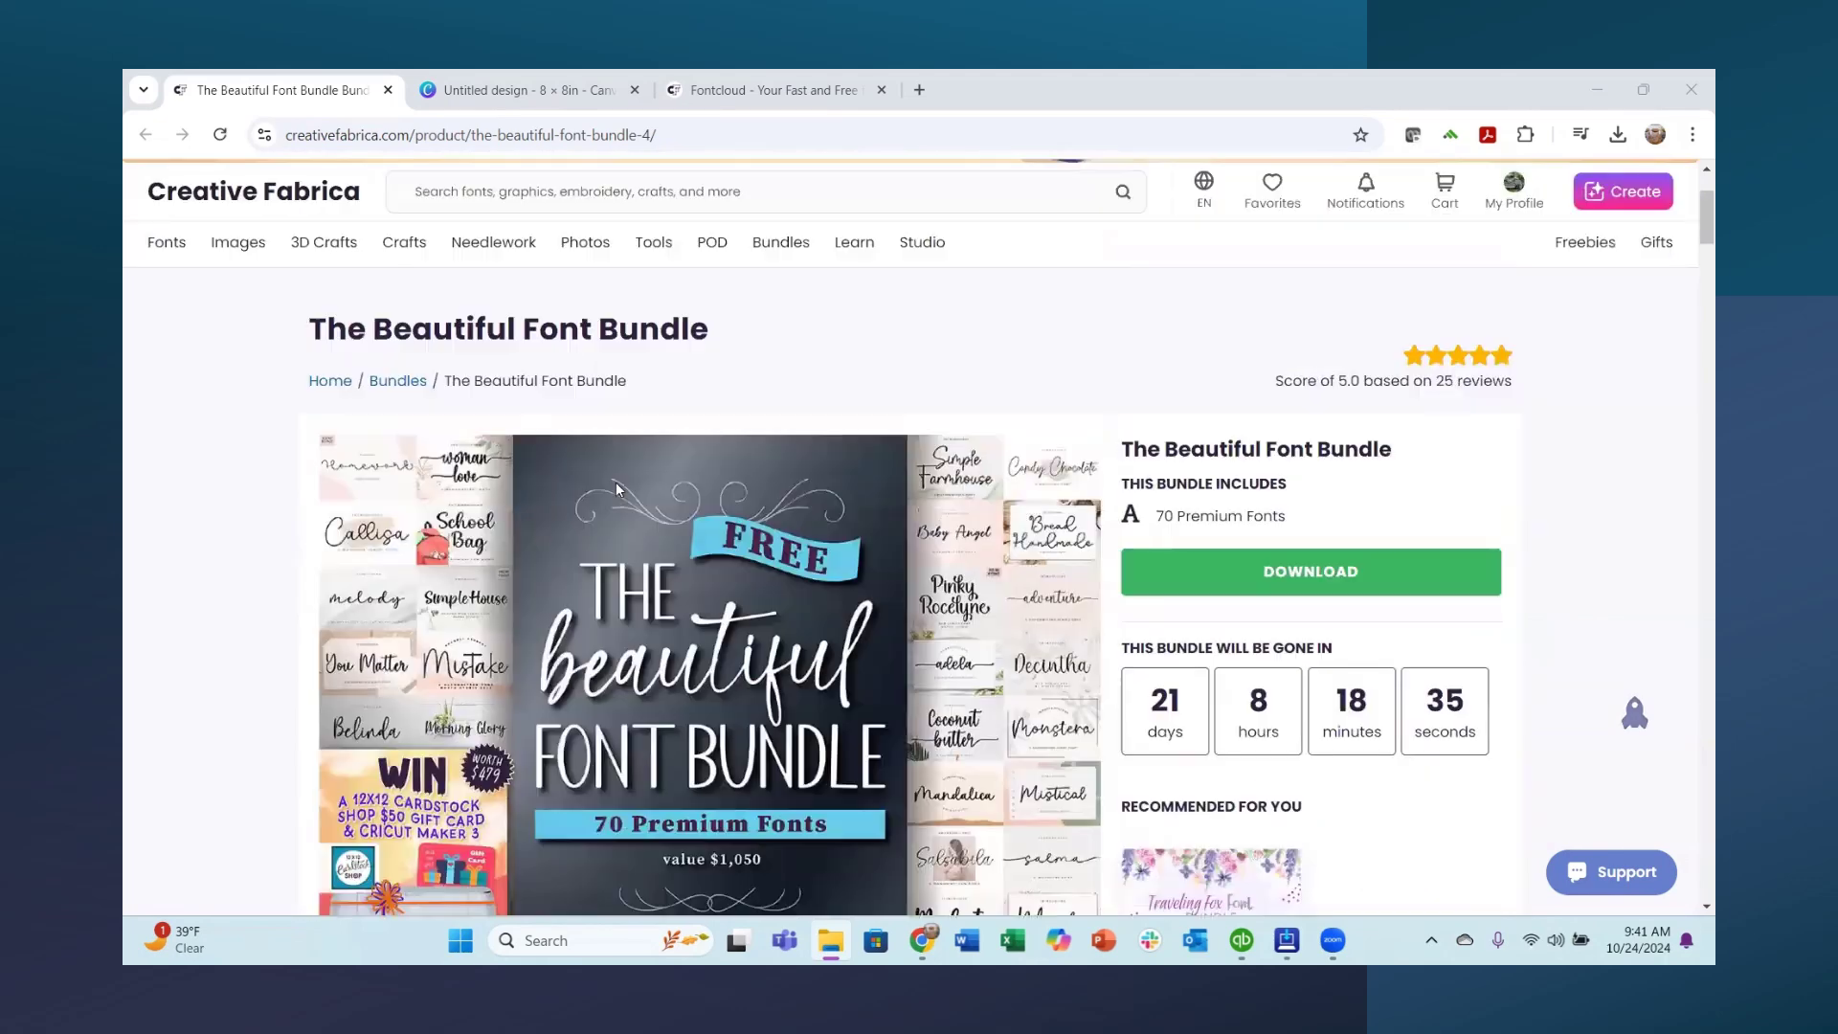
scroll(617, 481, "down", 11)
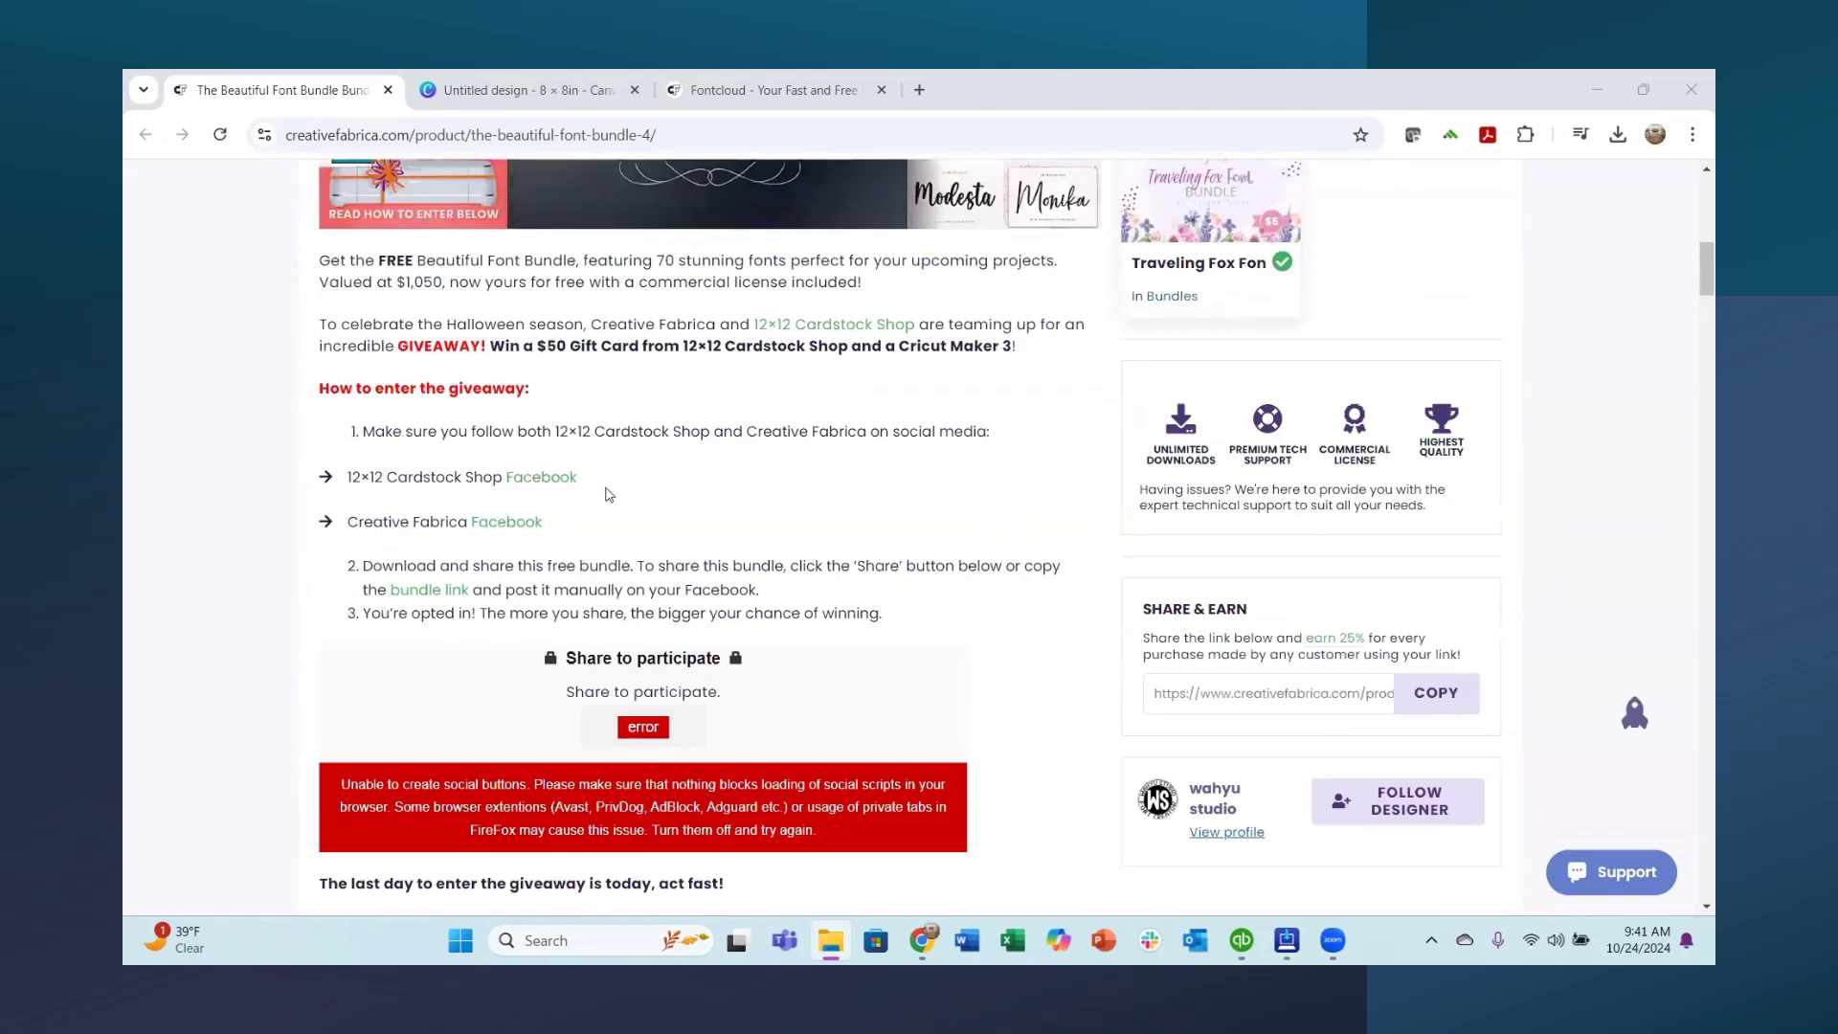
Step: Browse the Premium Fonts previews included in the bundle
scroll(633, 425, "down", 4)
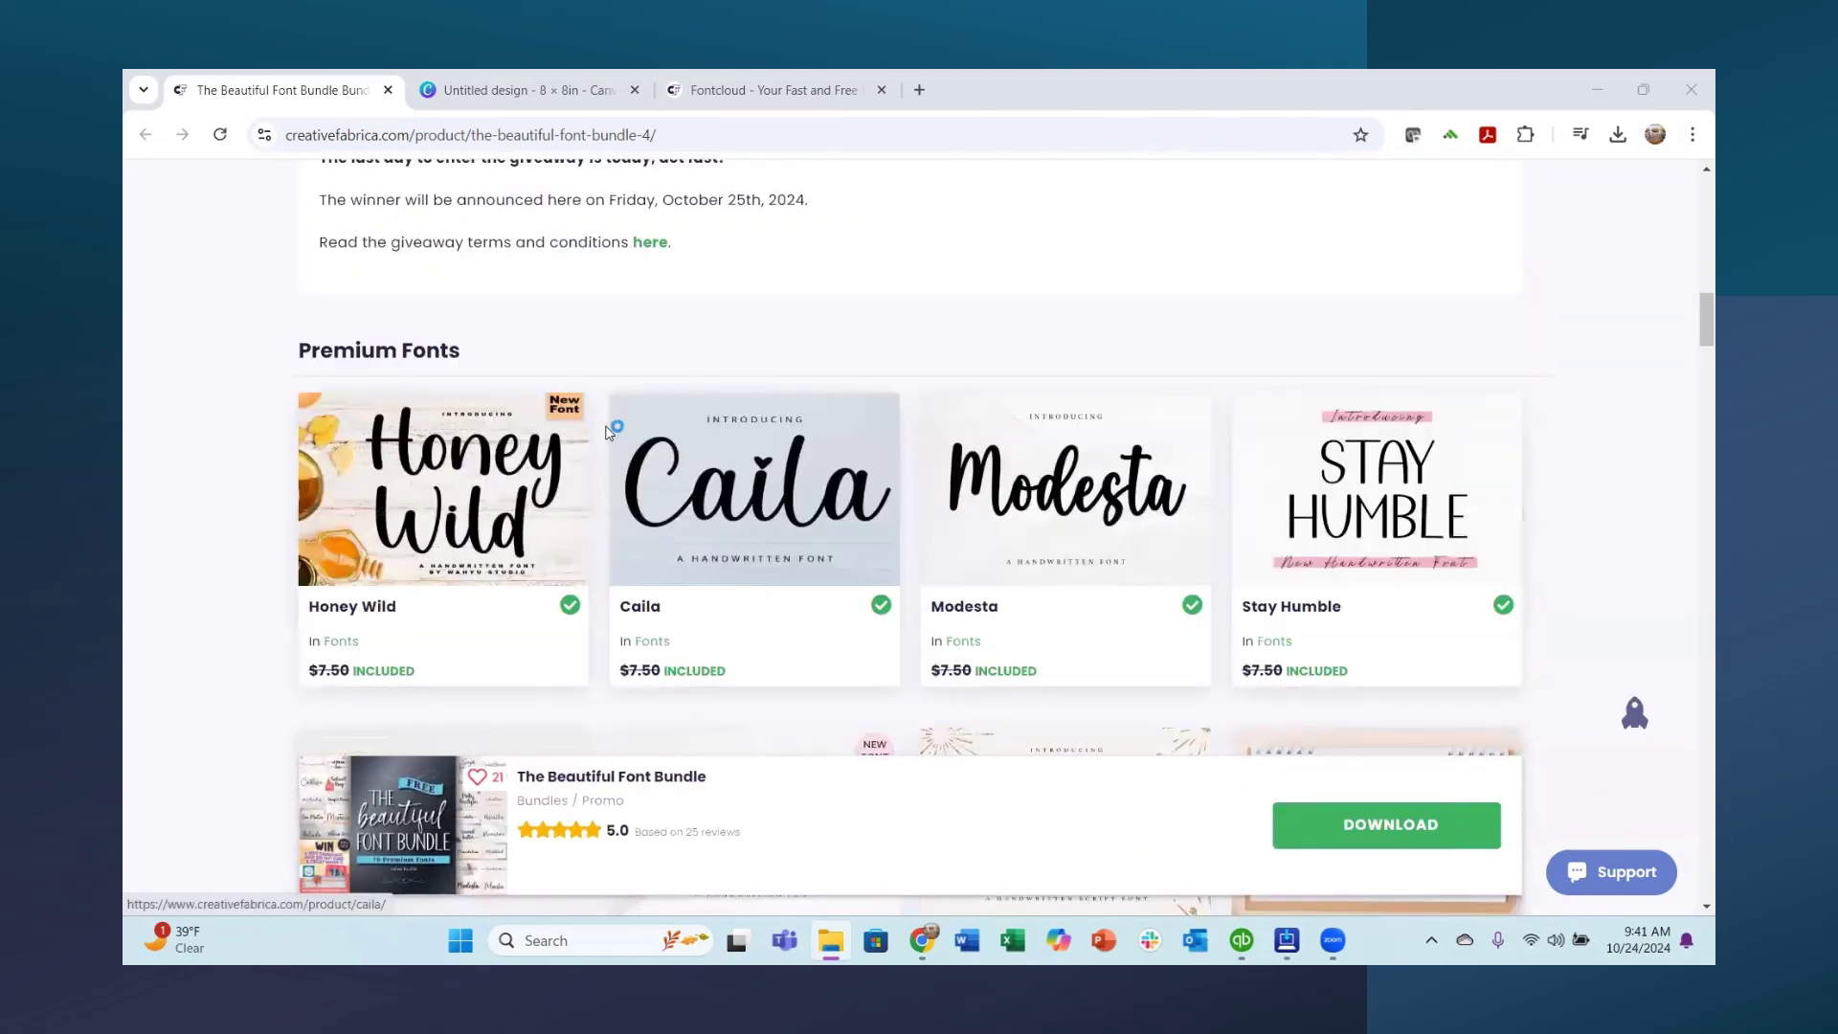
scroll(605, 433, "down", 1)
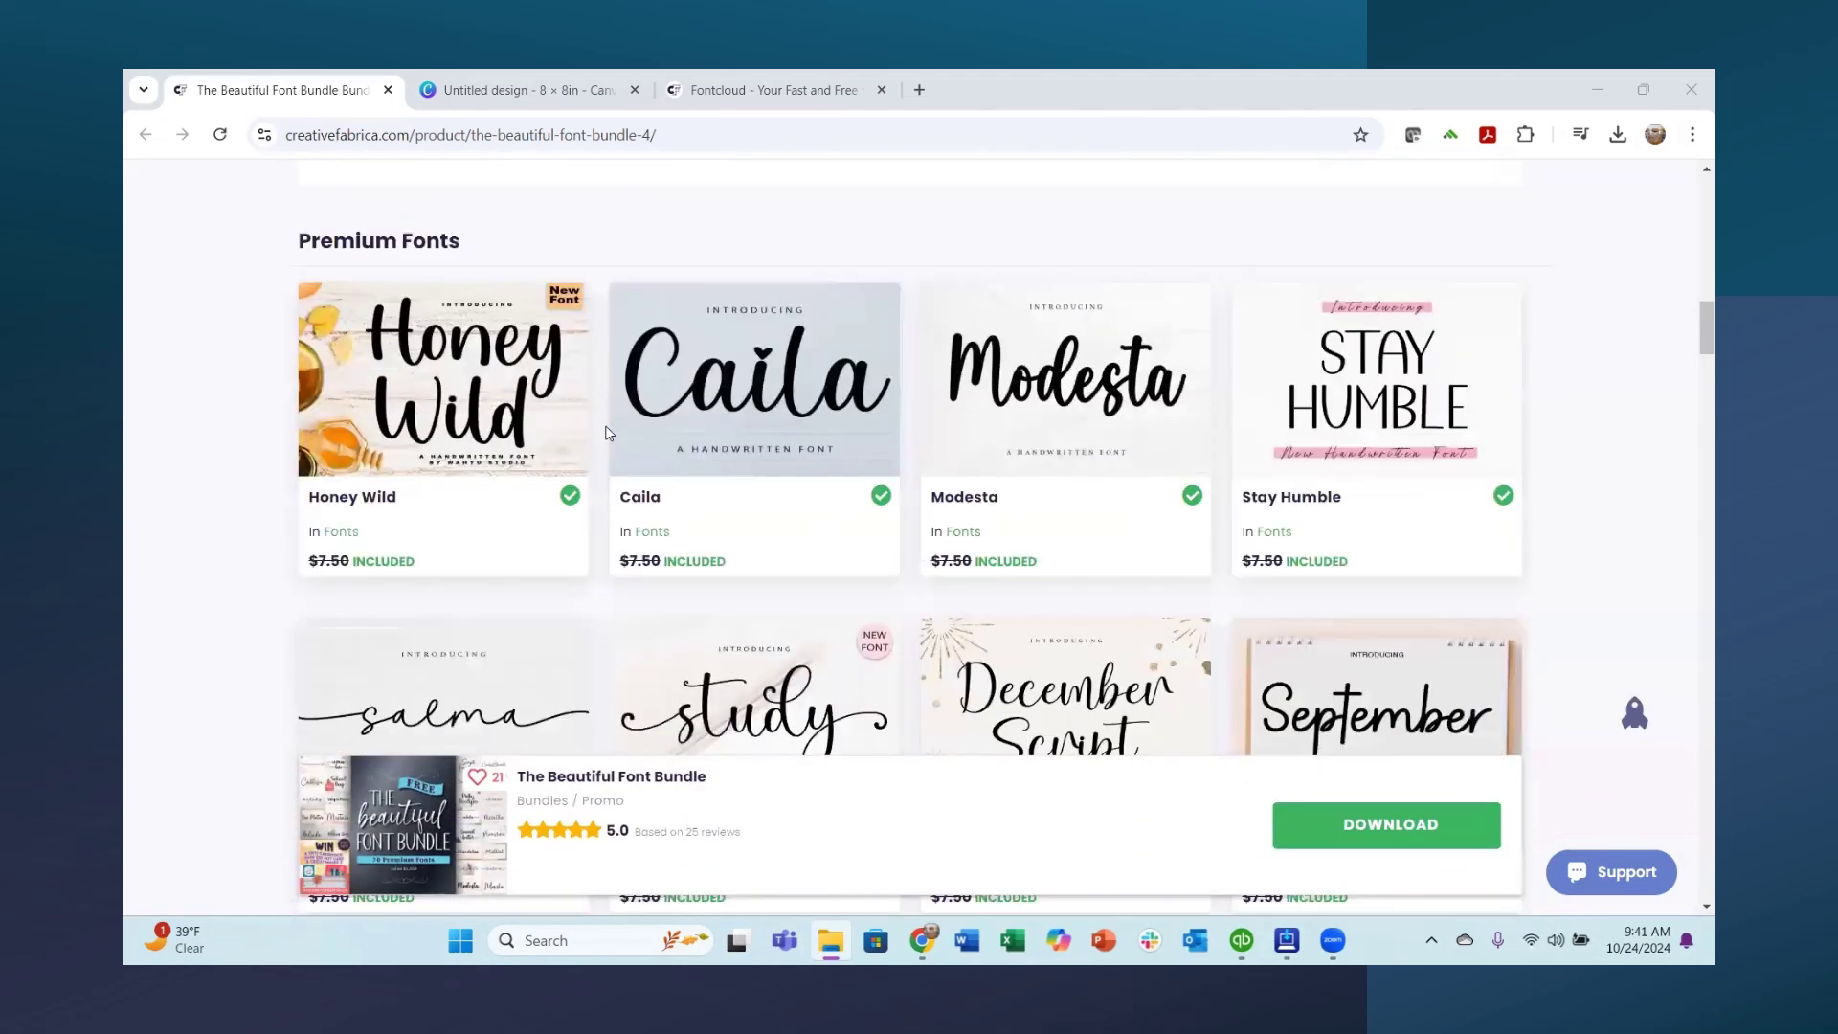
scroll(605, 433, "down", 4)
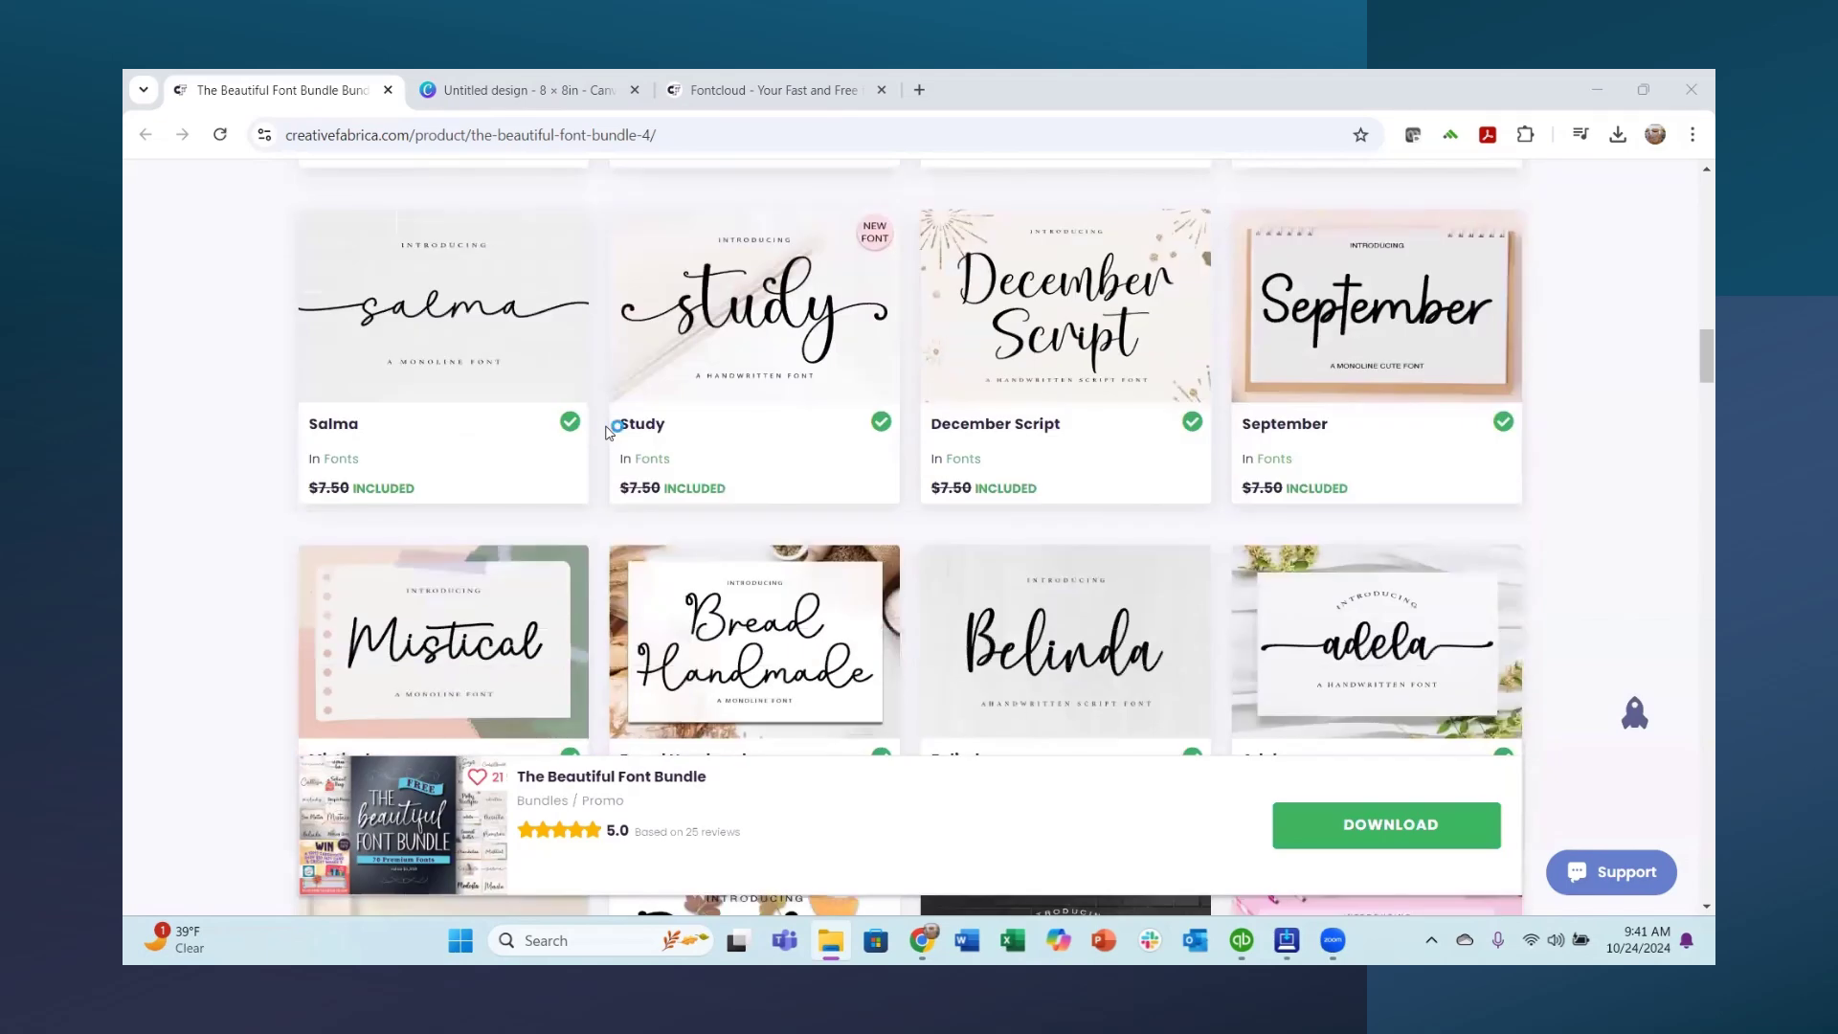
scroll(605, 433, "down", 4)
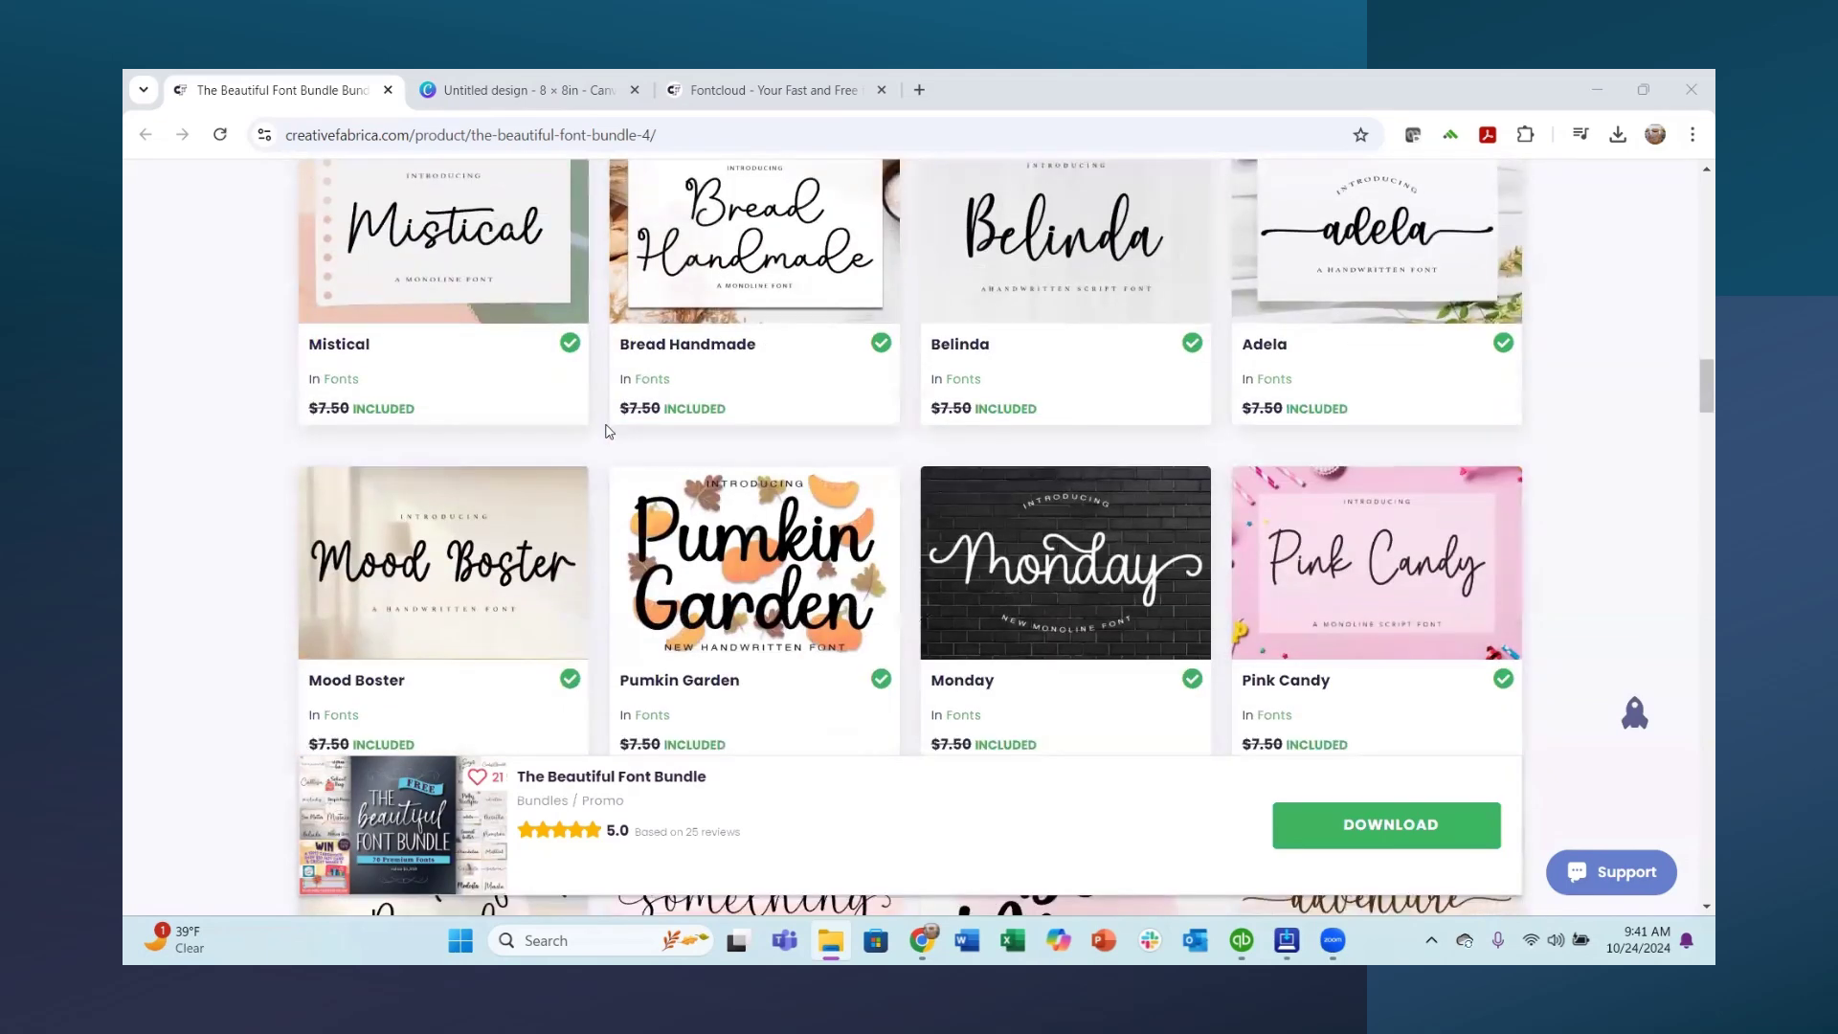
scroll(605, 433, "down", 4)
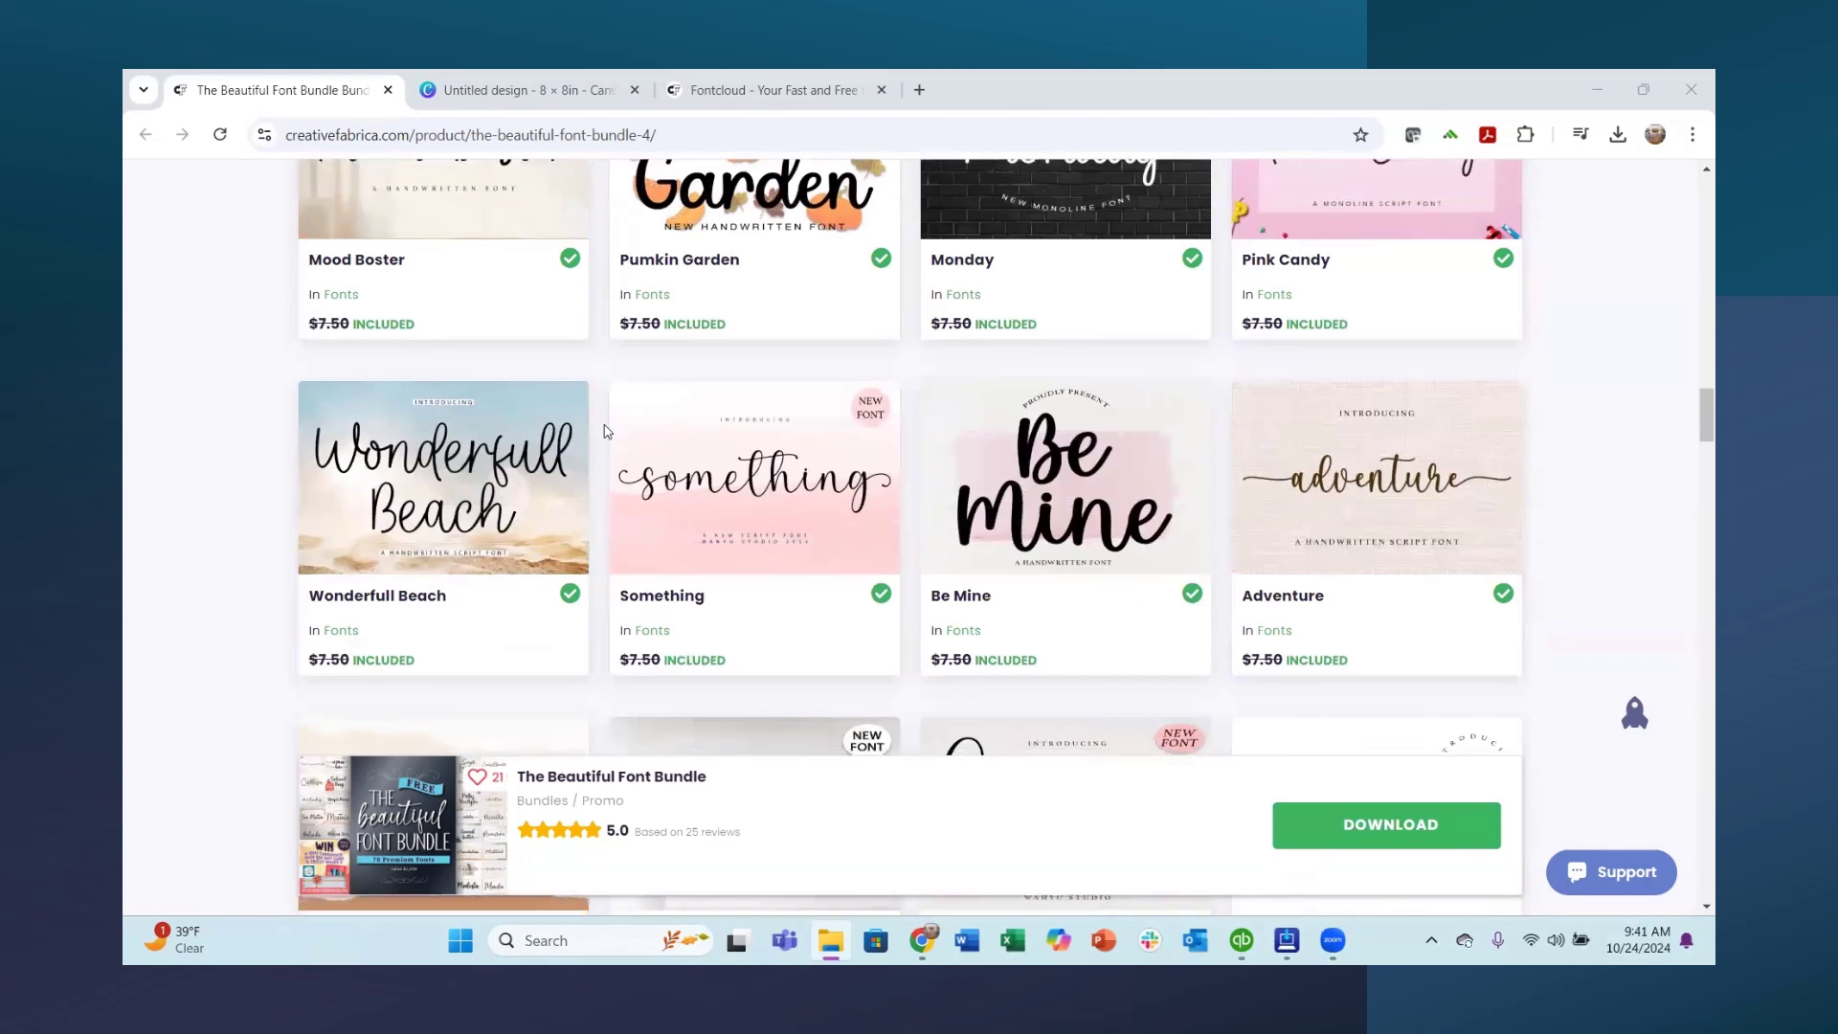
scroll(605, 433, "down", 3)
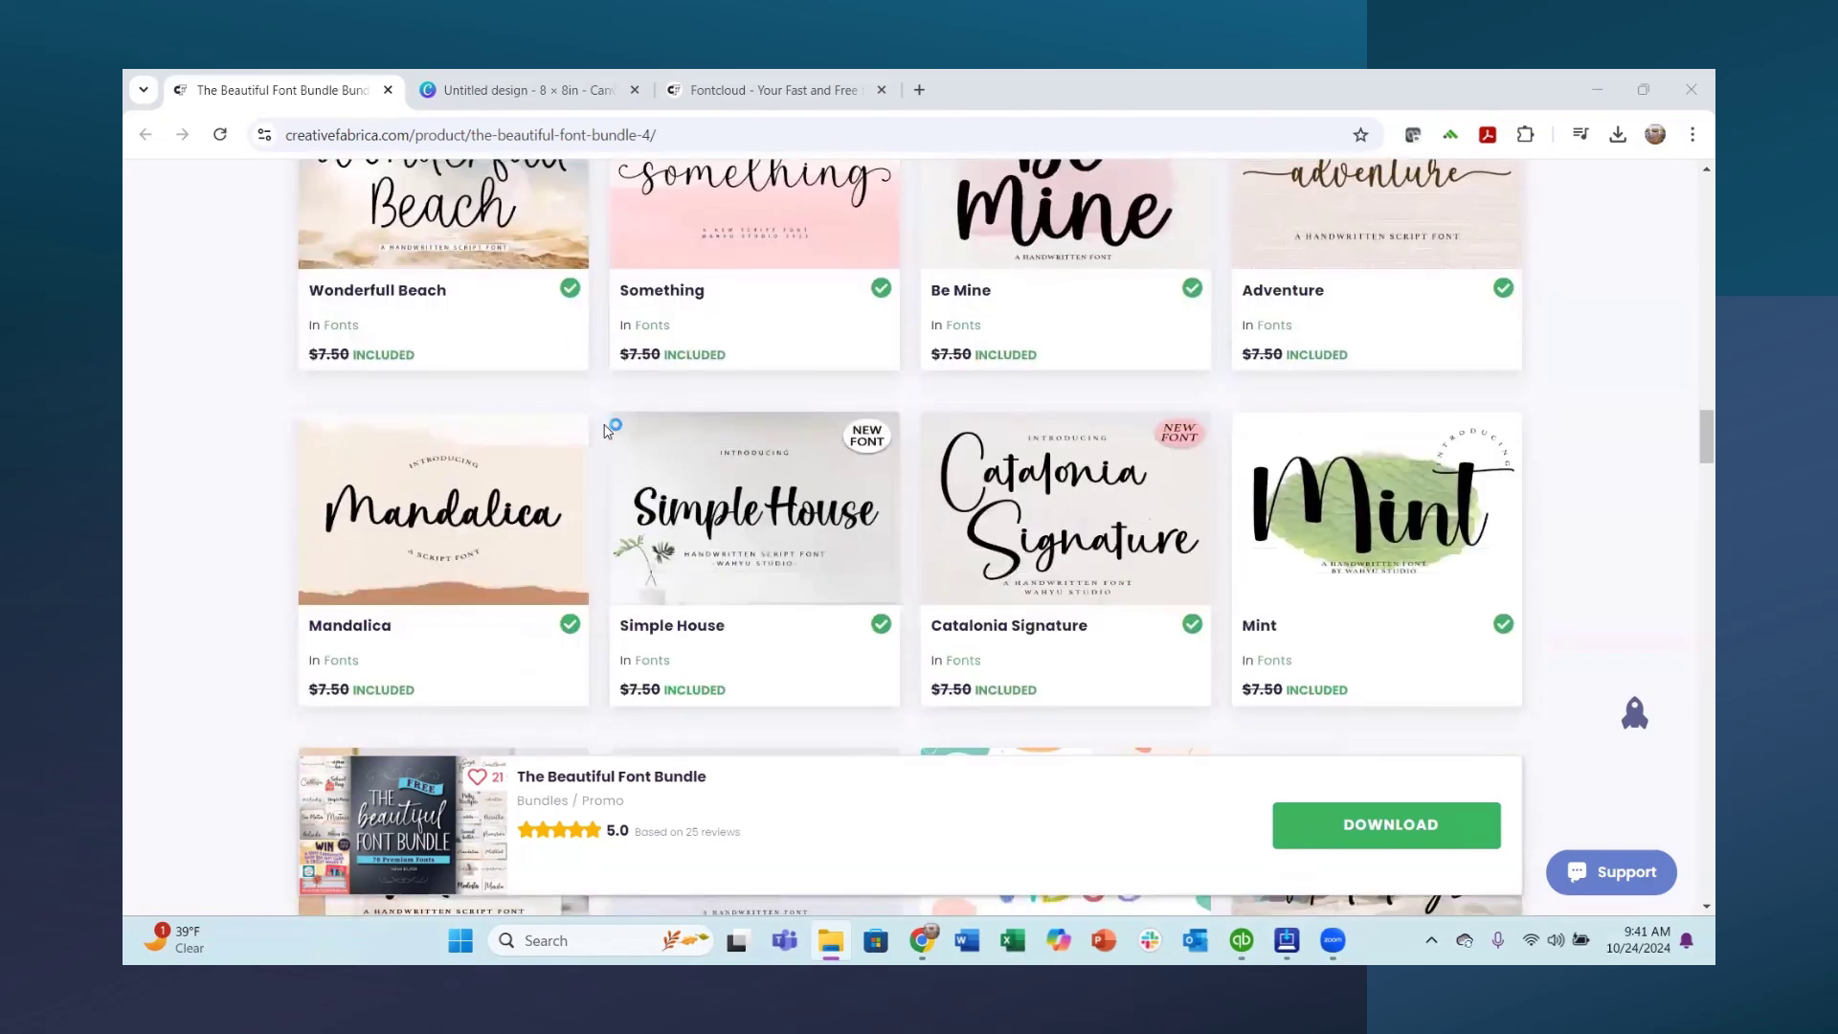
scroll(605, 433, "down", 2)
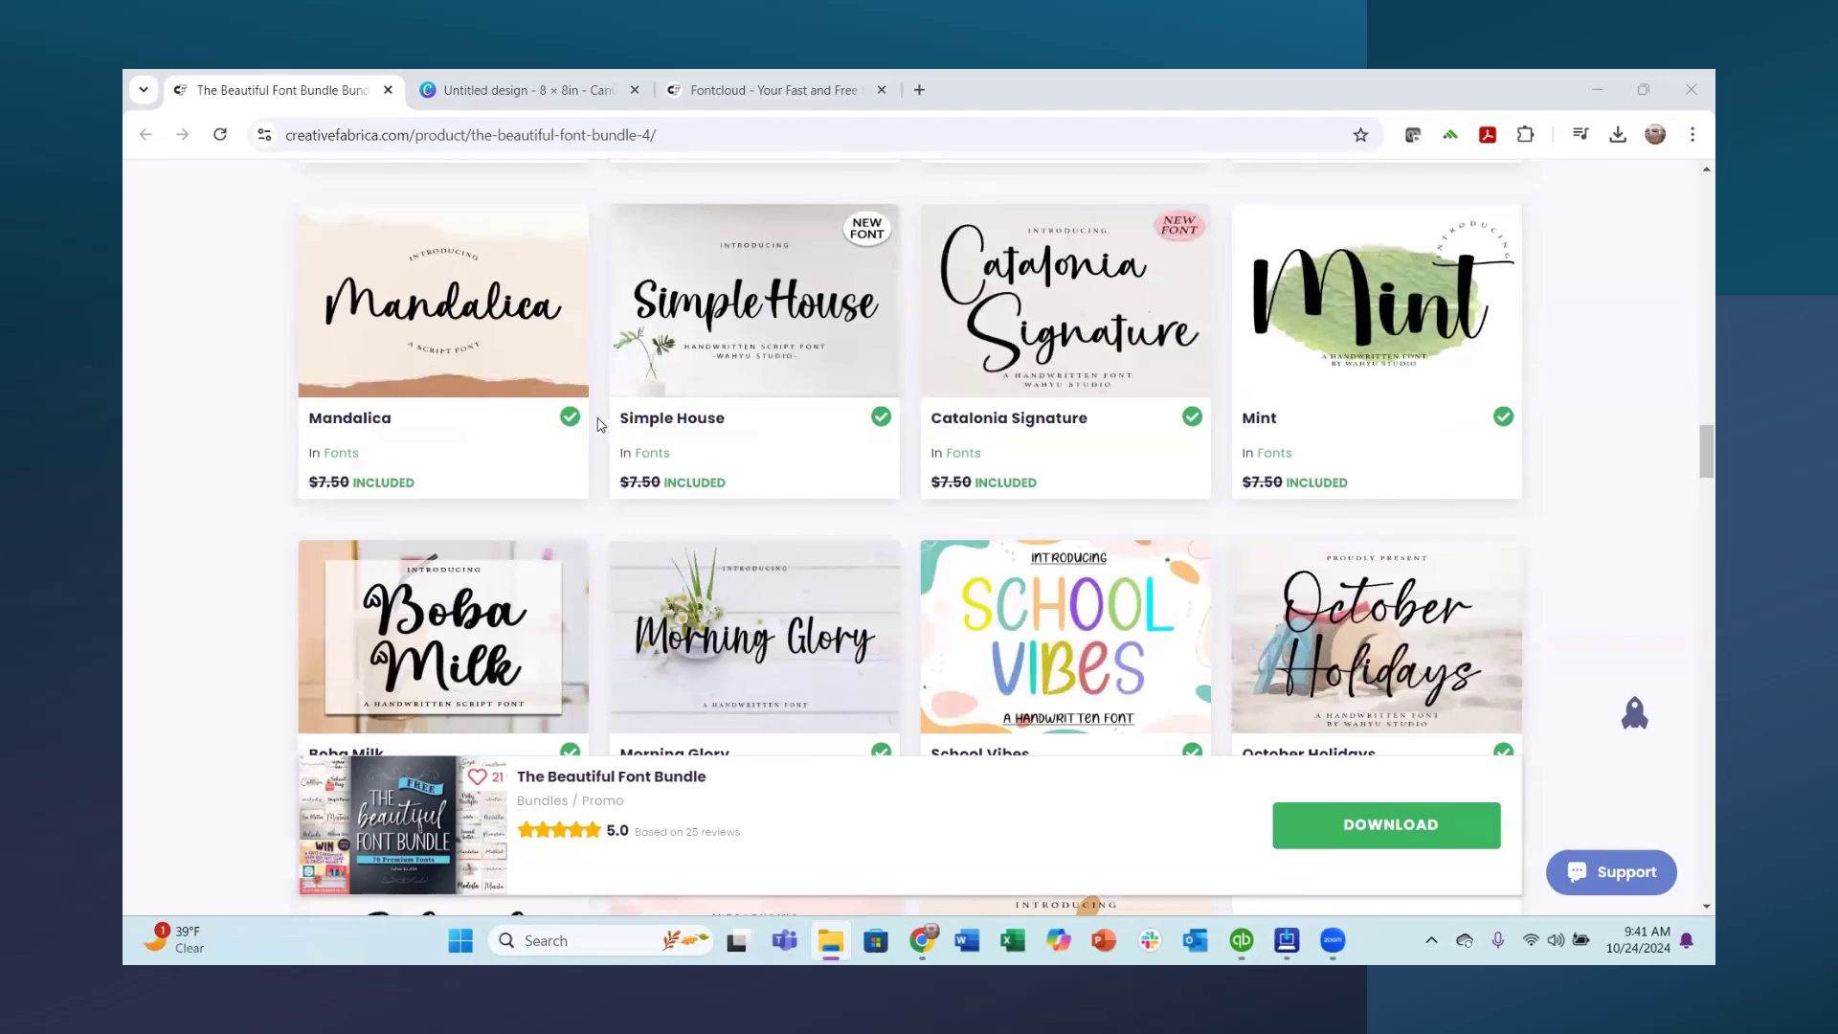
scroll(601, 424, "down", 5)
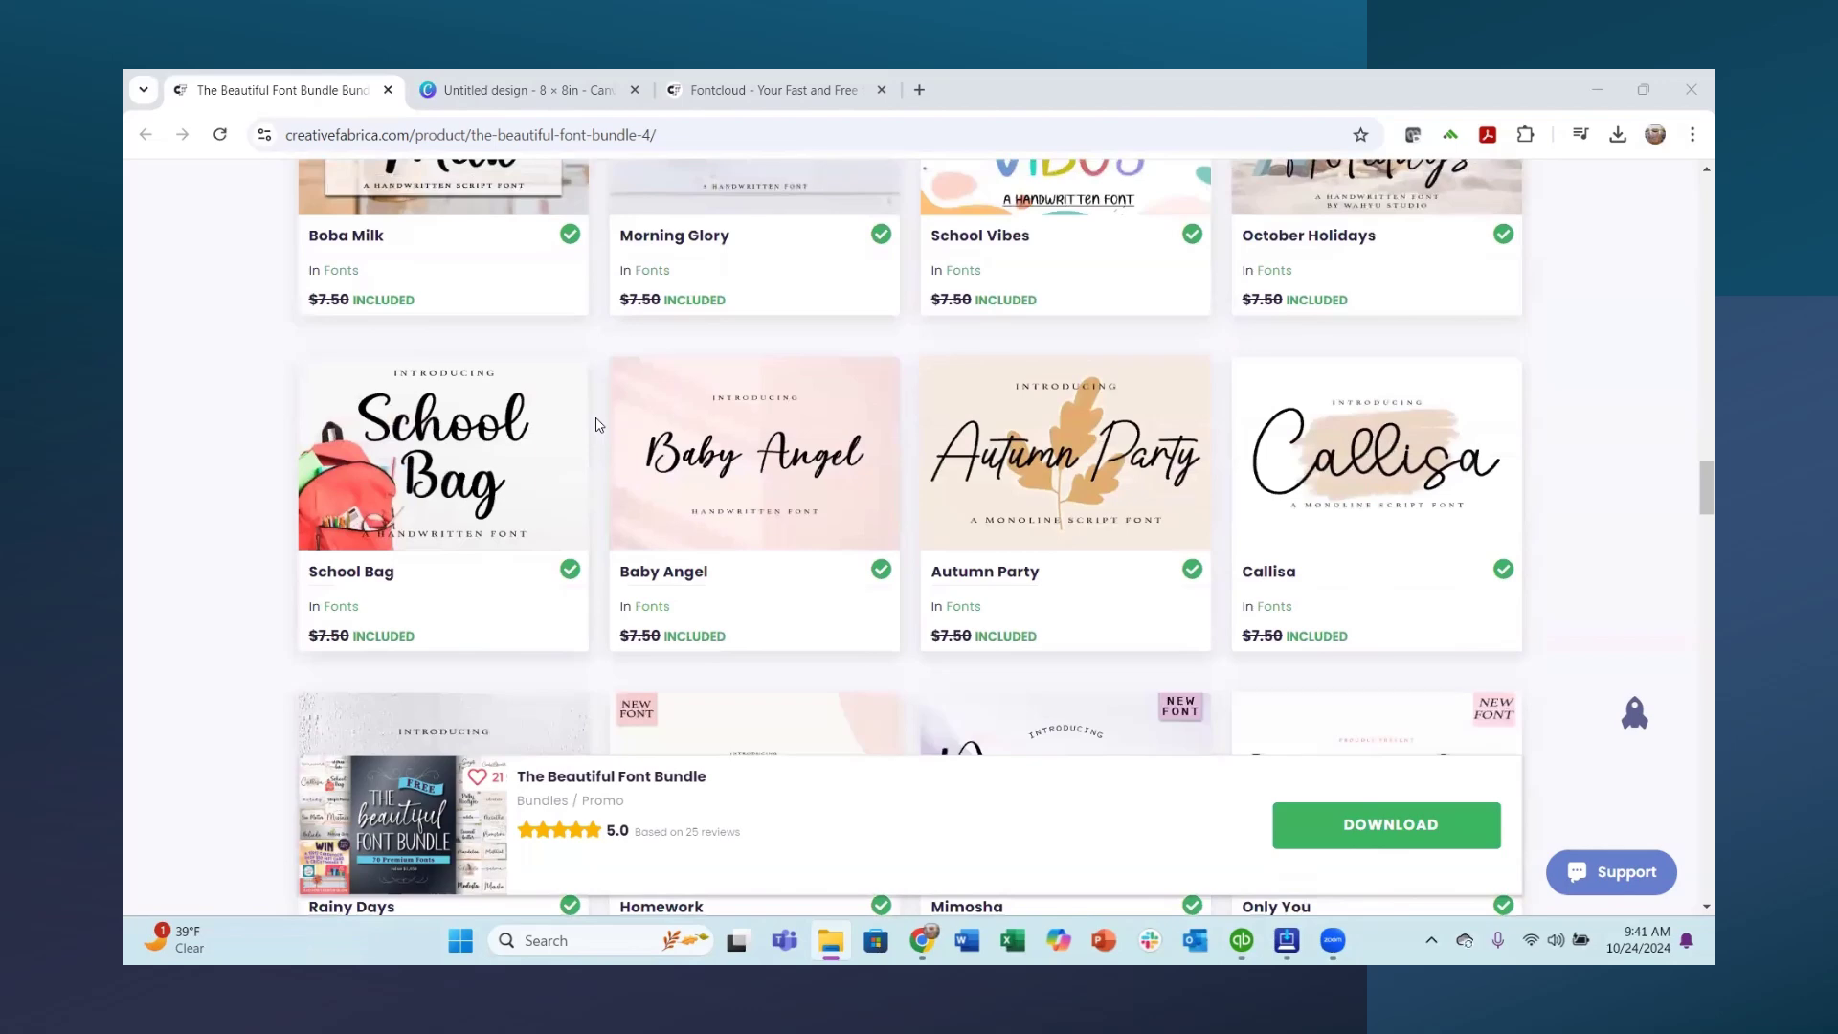
scroll(606, 422, "down", 5)
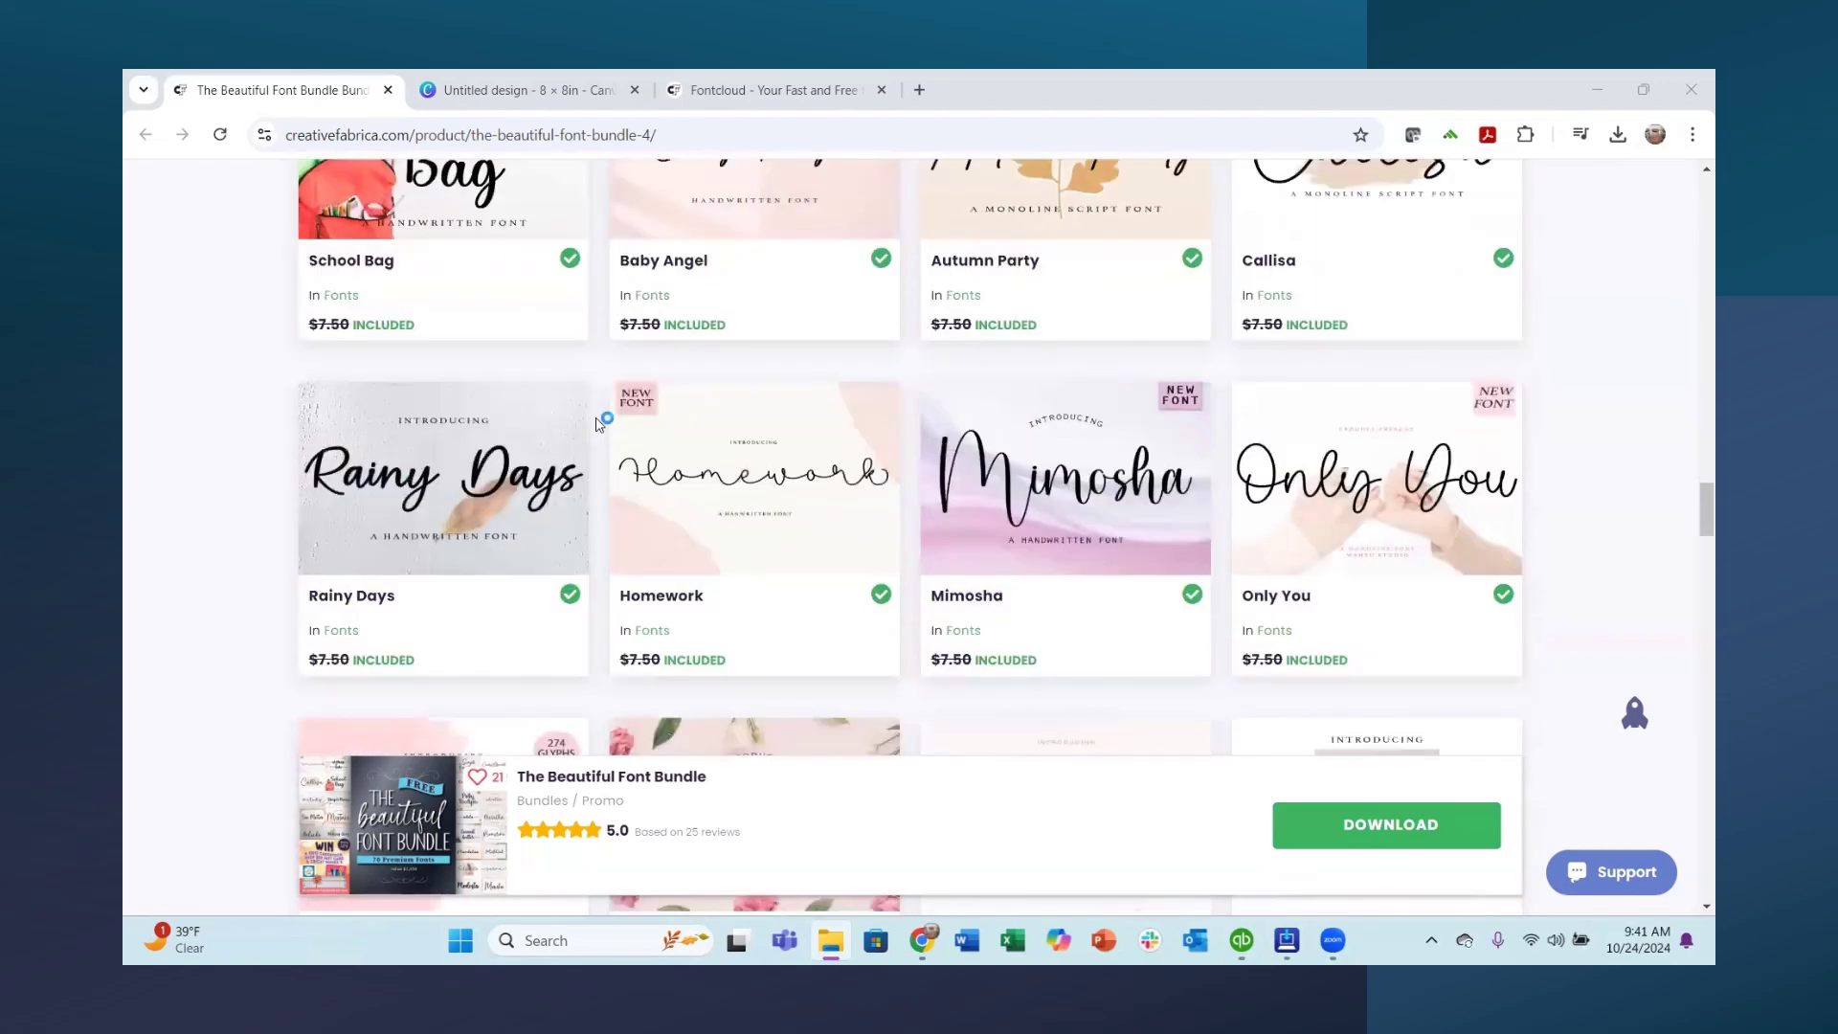
scroll(780, 490, "down", 2)
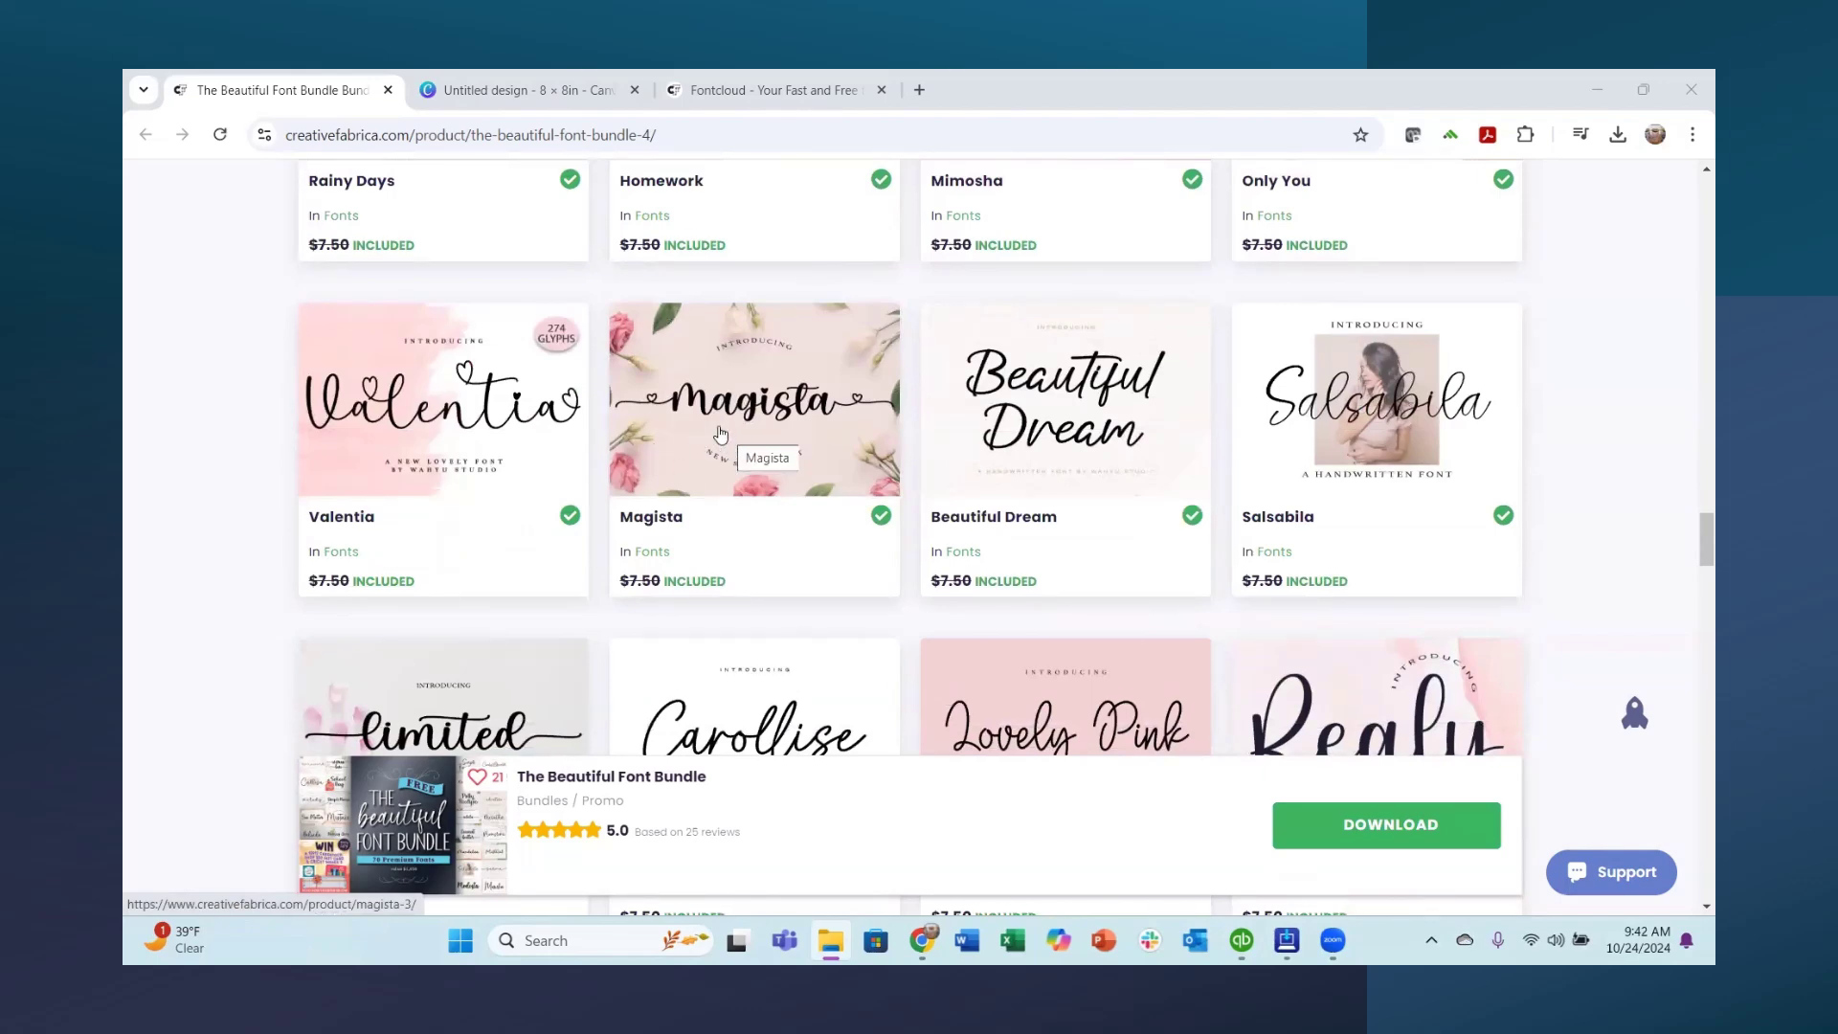
scroll(727, 440, "down", 5)
scroll(720, 435, "down", 1)
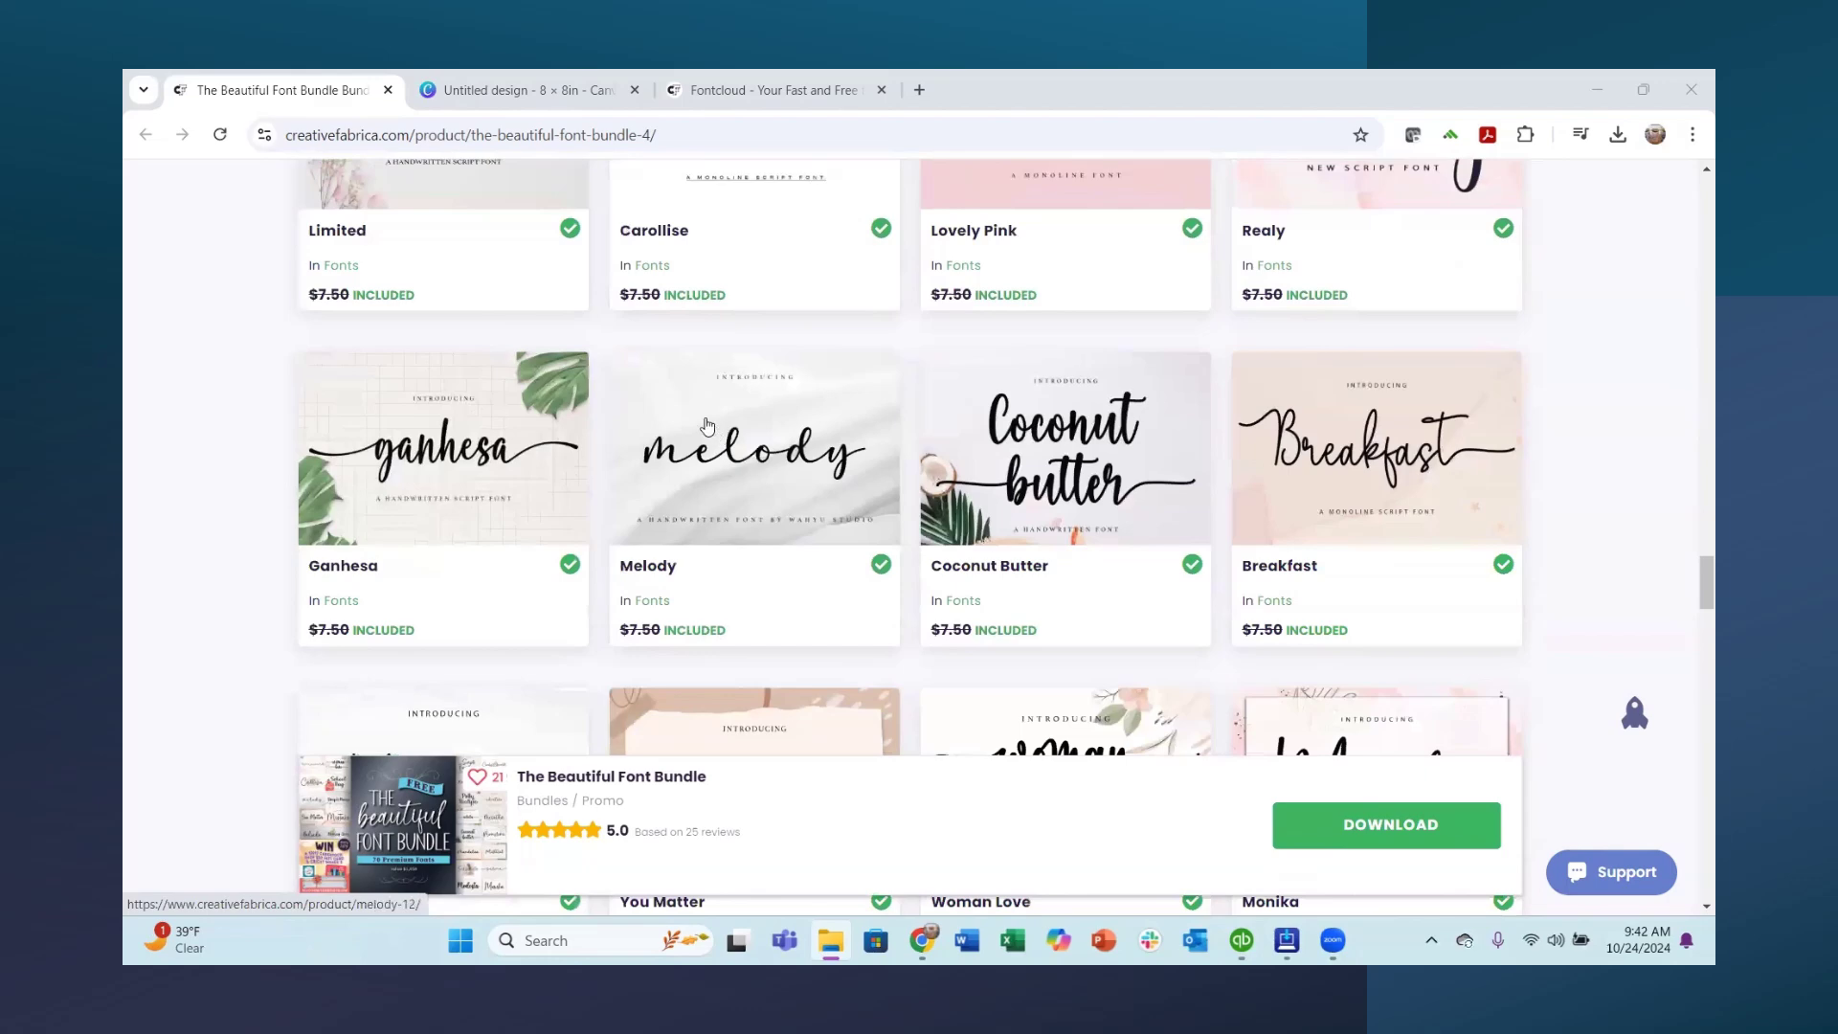
scroll(707, 425, "down", 5)
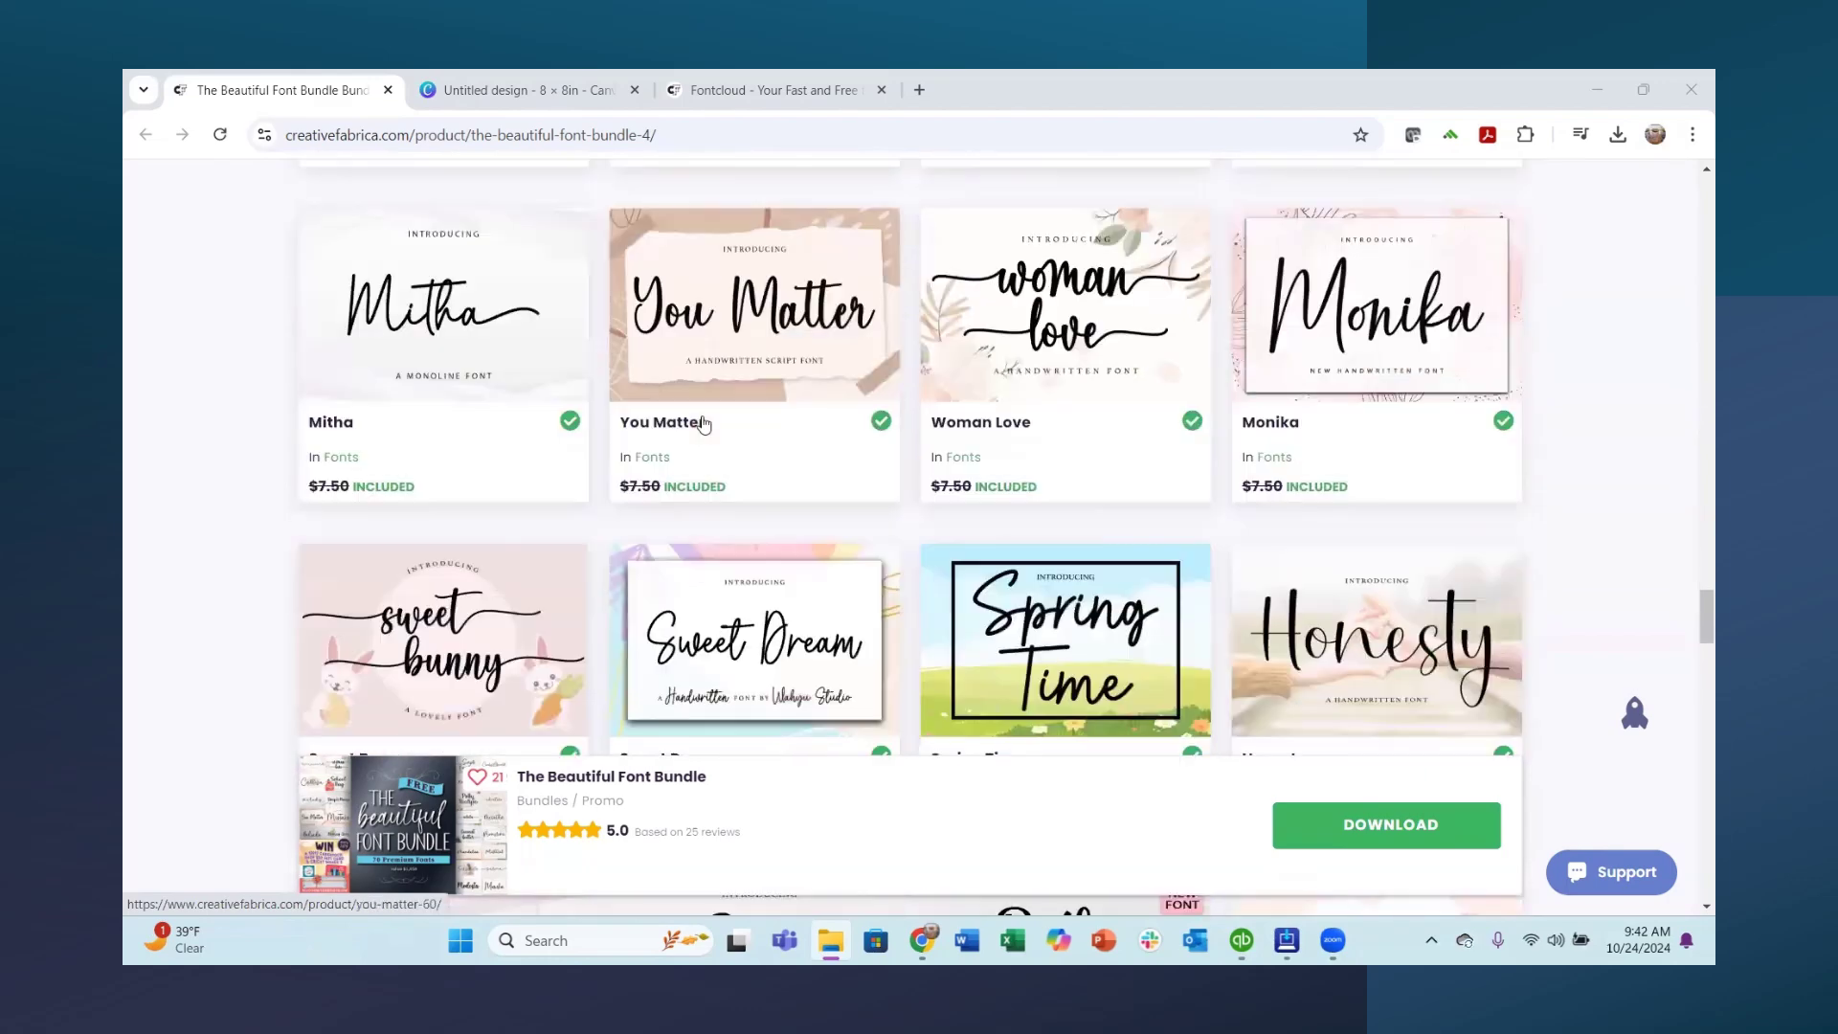
scroll(704, 424, "down", 3)
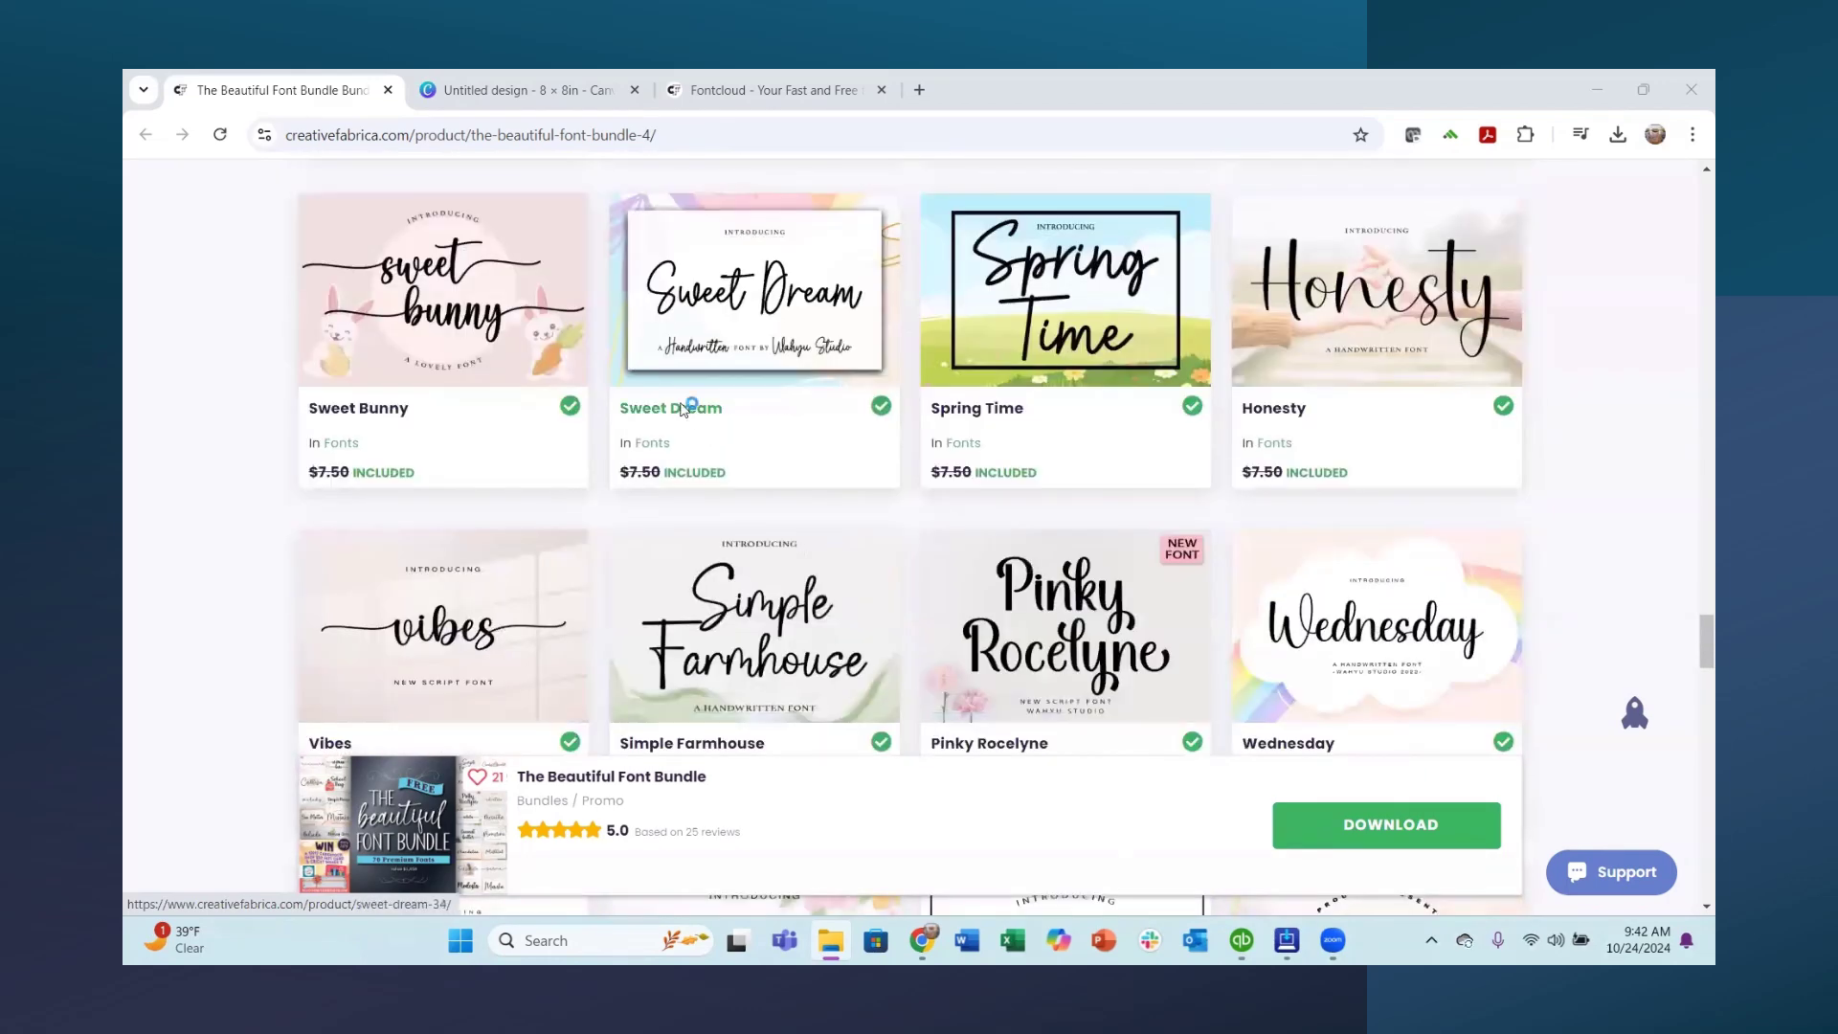
scroll(657, 402, "up", 3)
scroll(455, 534, "down", 7)
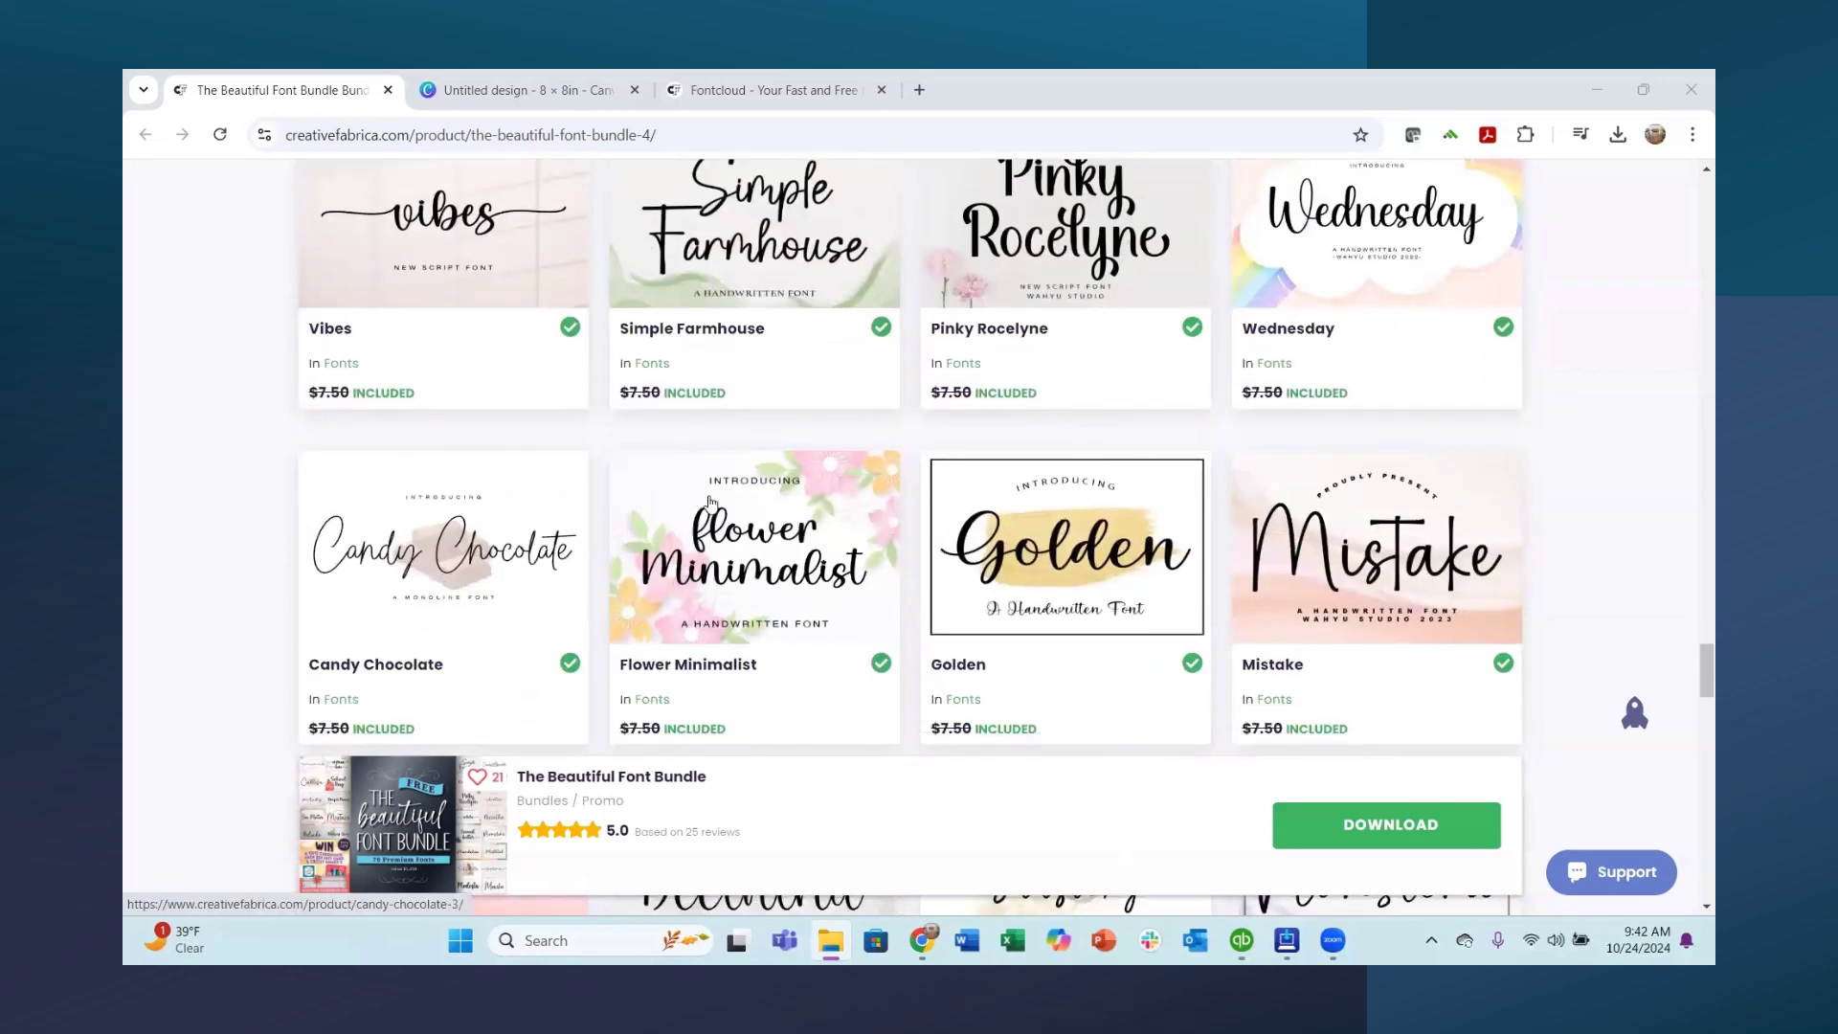
scroll(803, 469, "up", 6)
scroll(802, 462, "up", 3)
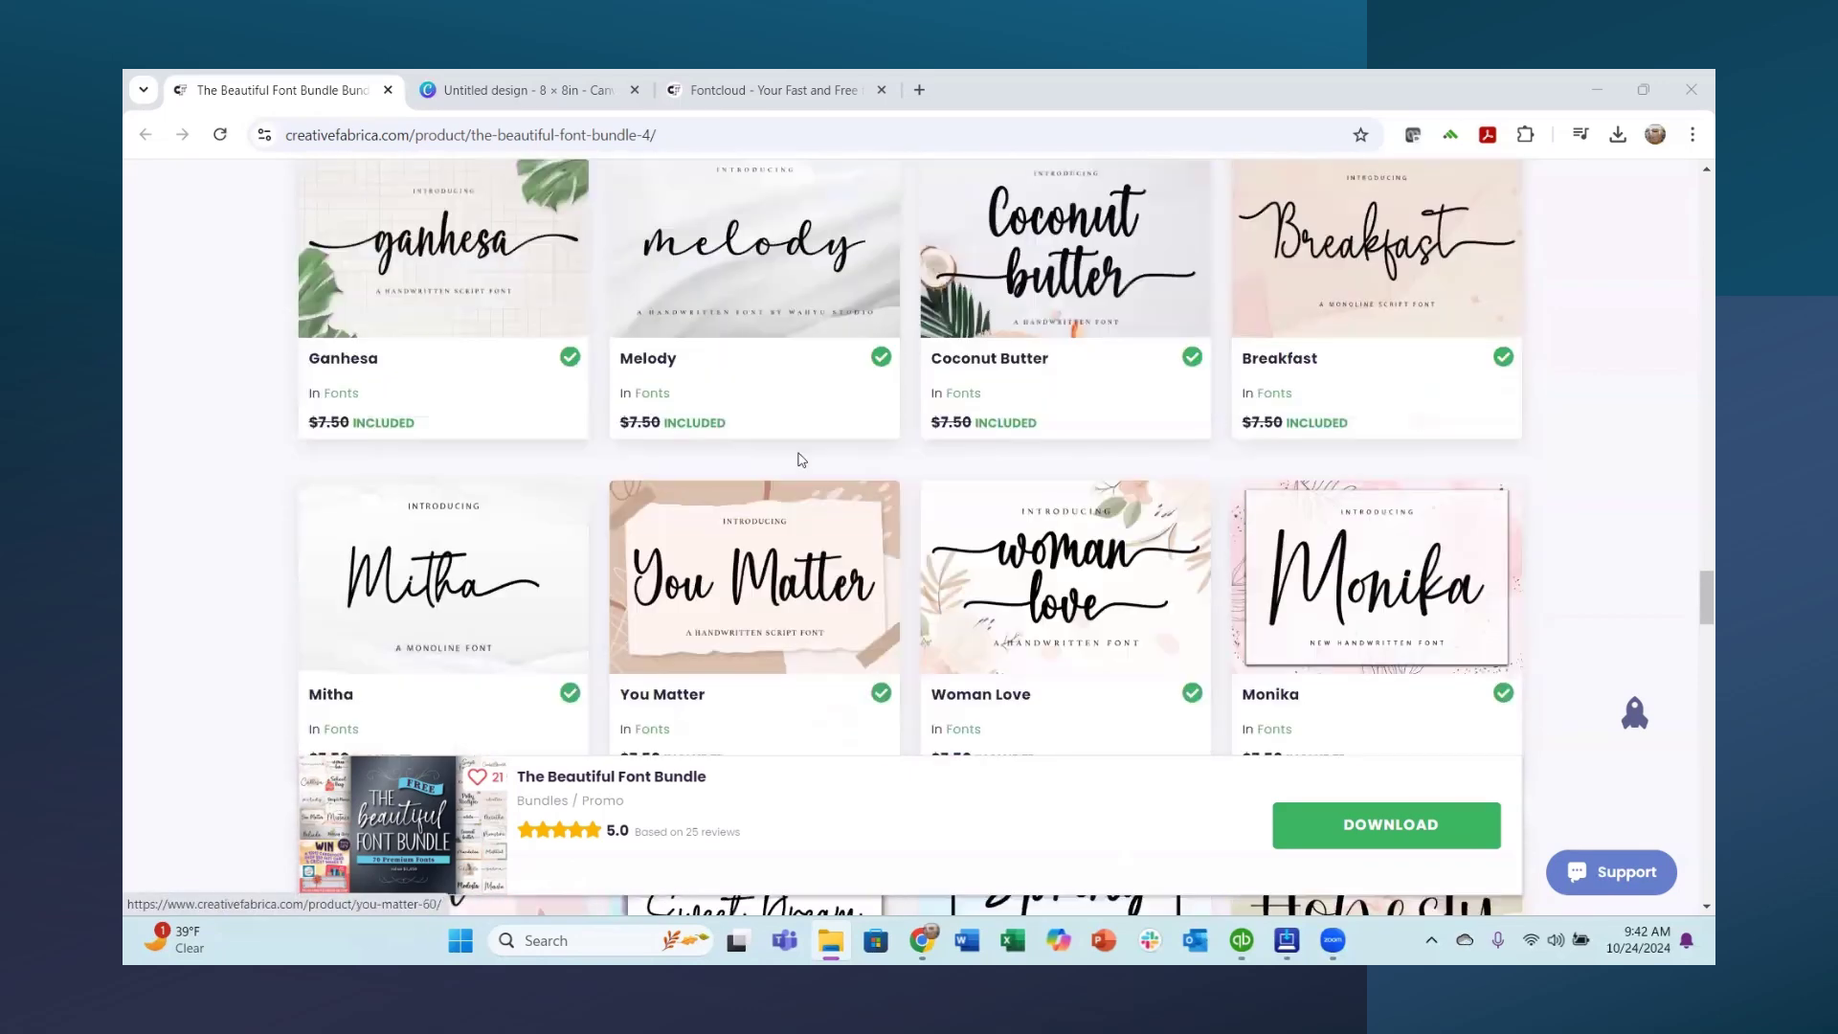
scroll(802, 459, "up", 10)
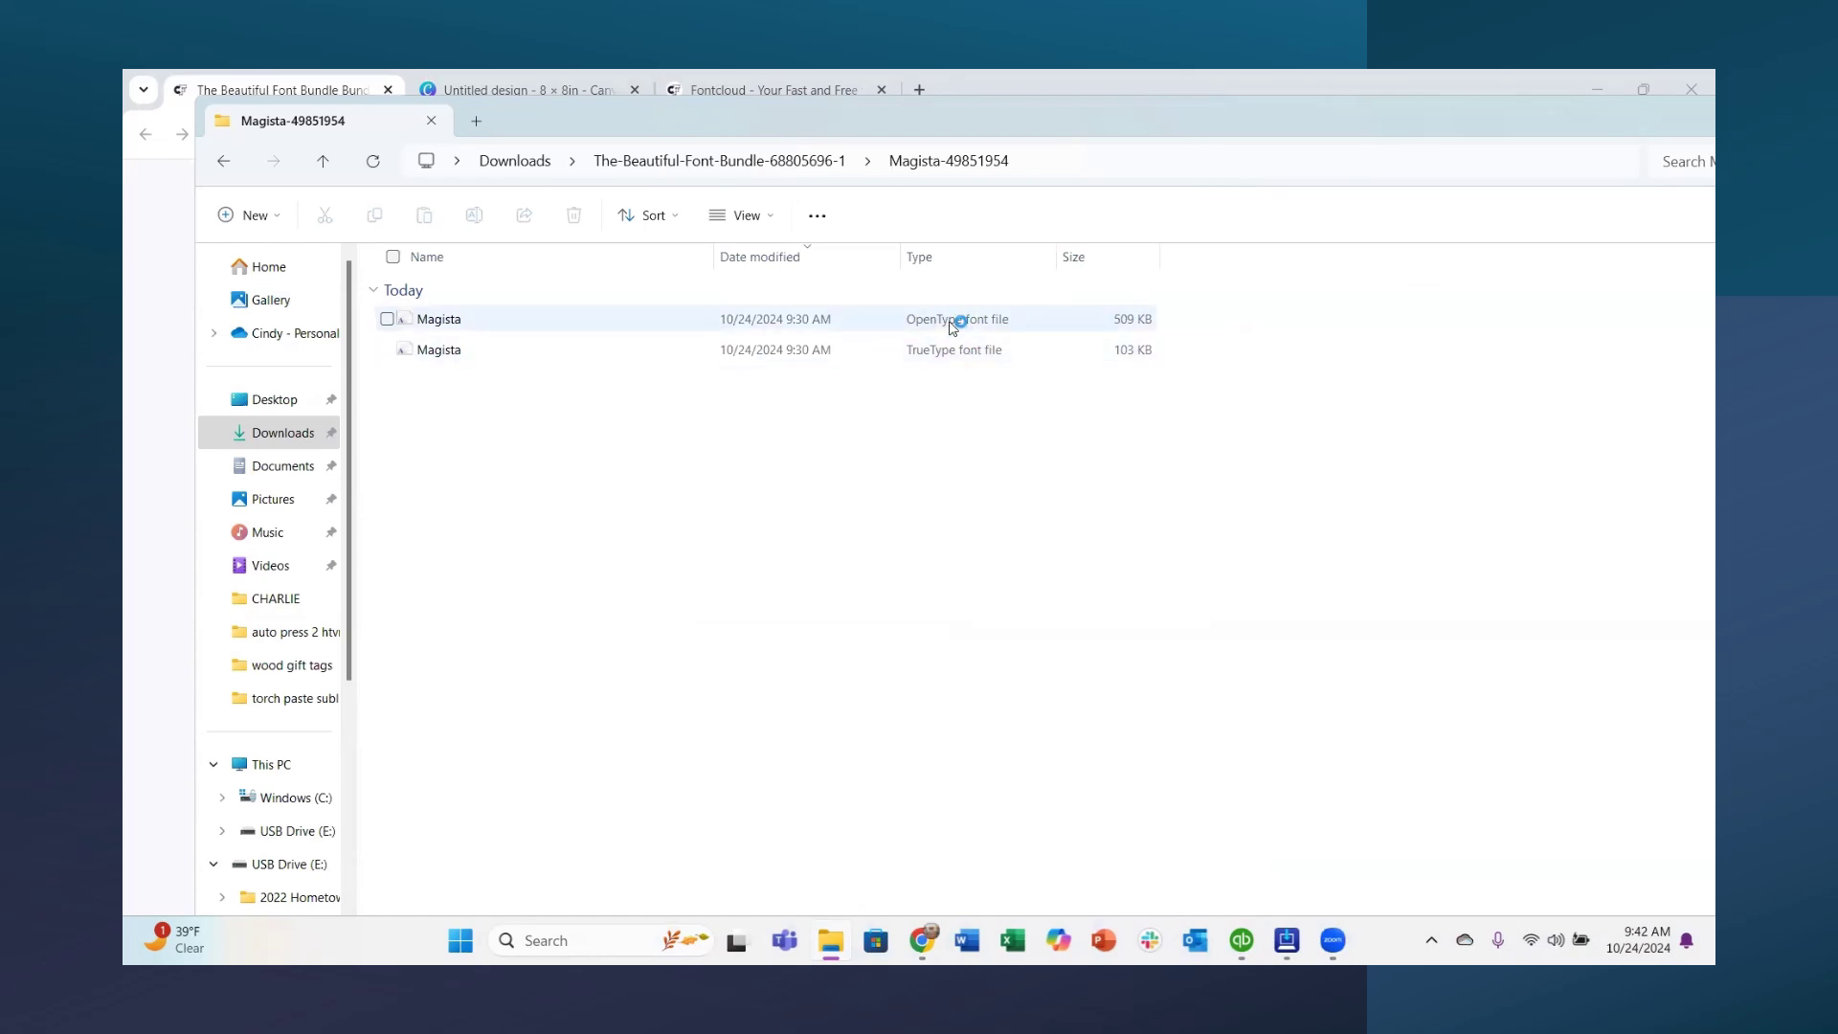
Step: Install the Magista OpenType font from the Magista-49851954 folder and close its preview
left_click(611, 326)
double_click(612, 327)
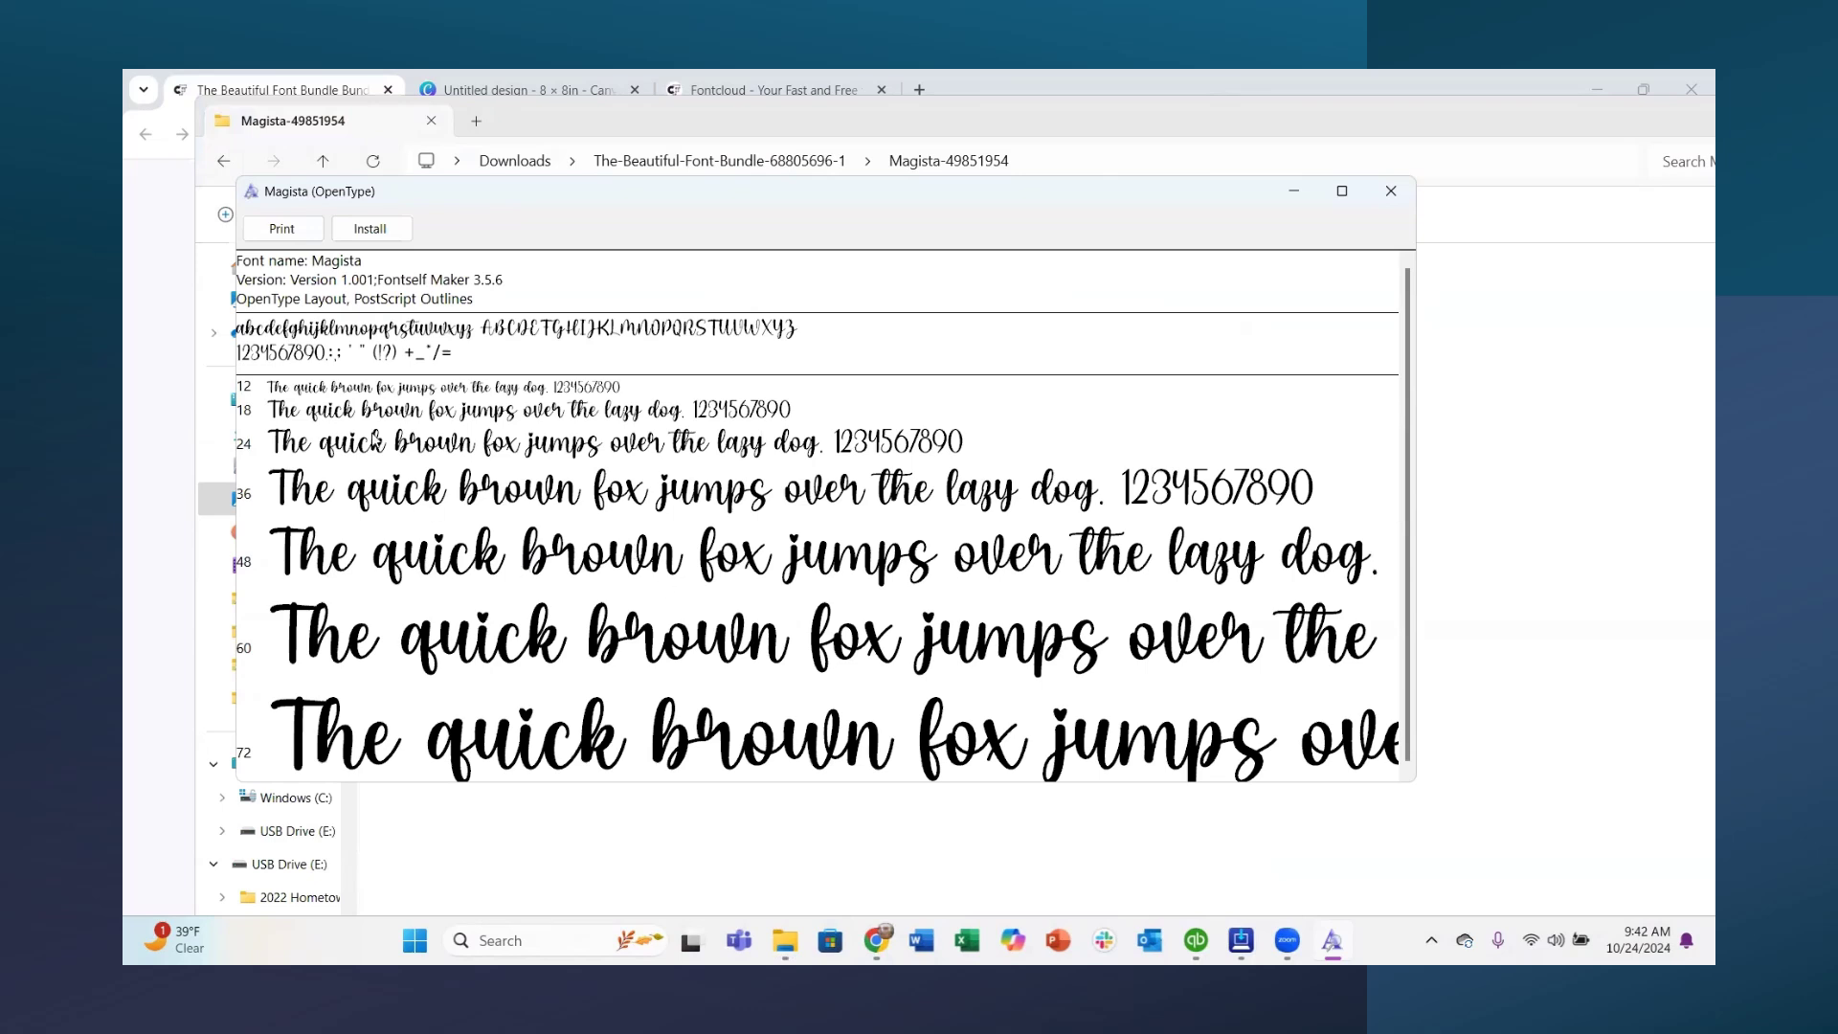
left_click(372, 230)
left_click(1388, 201)
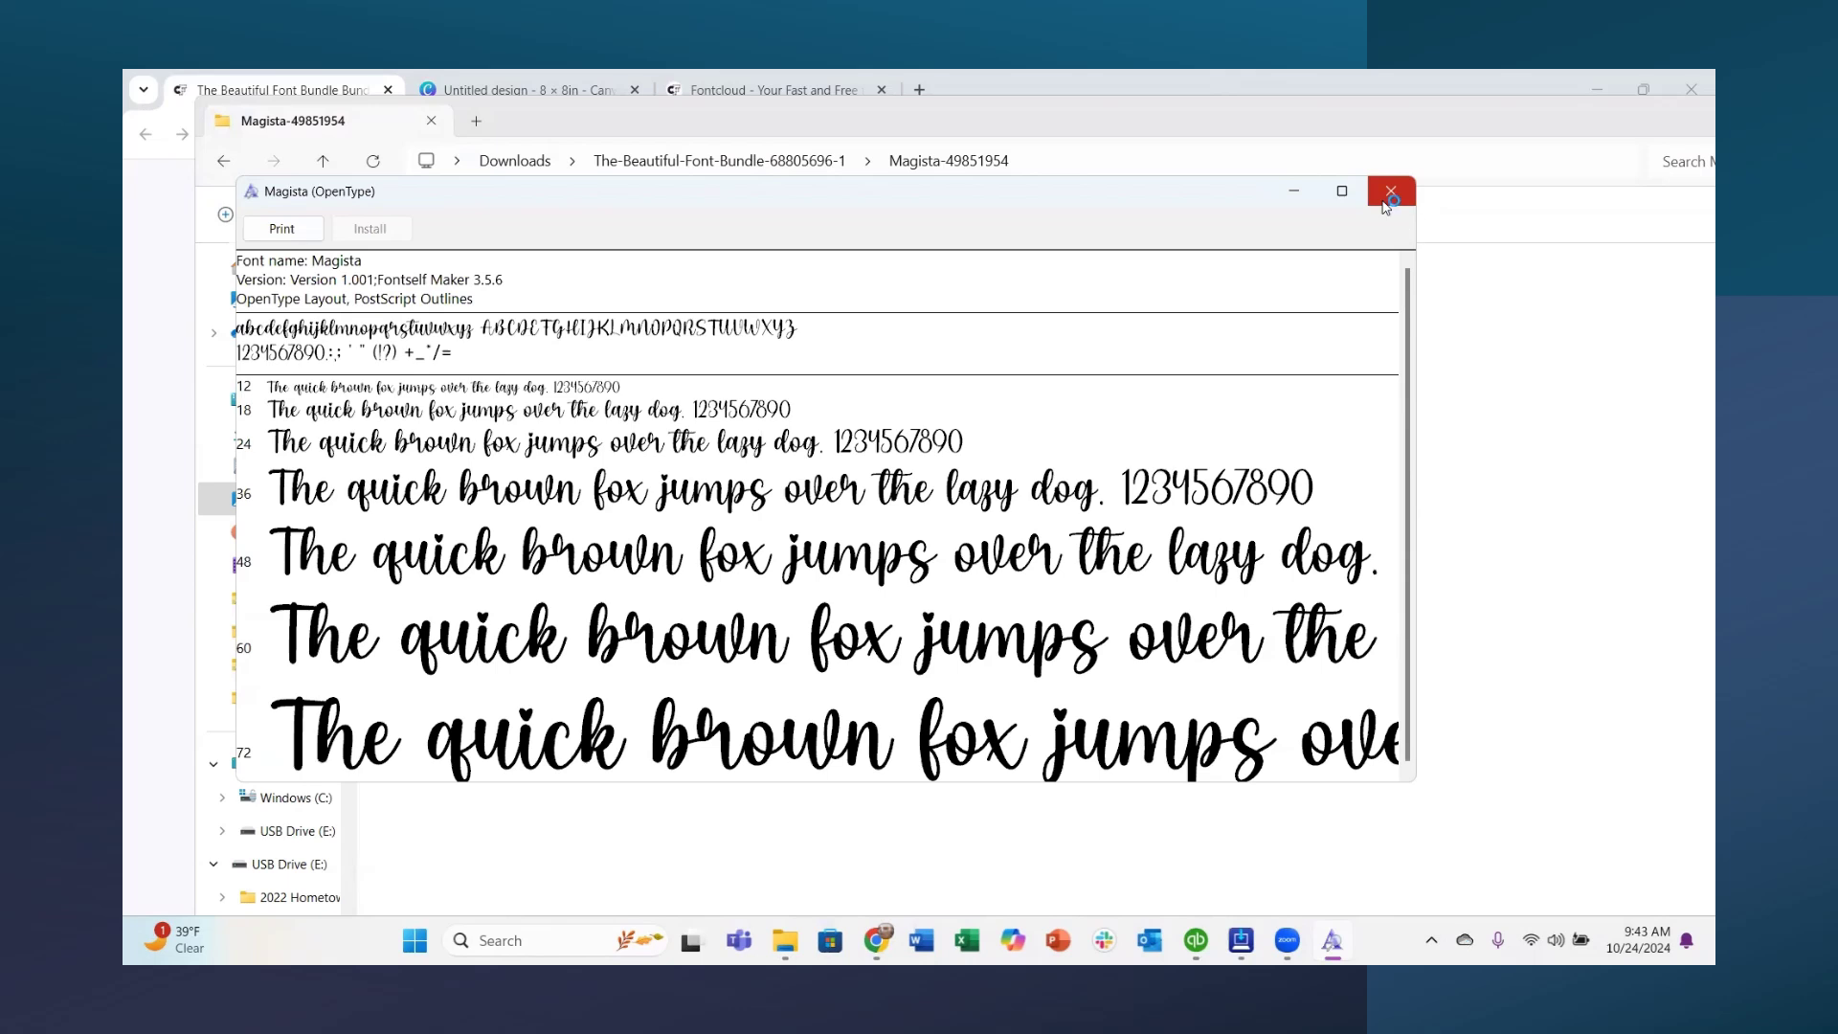
left_click(1385, 208)
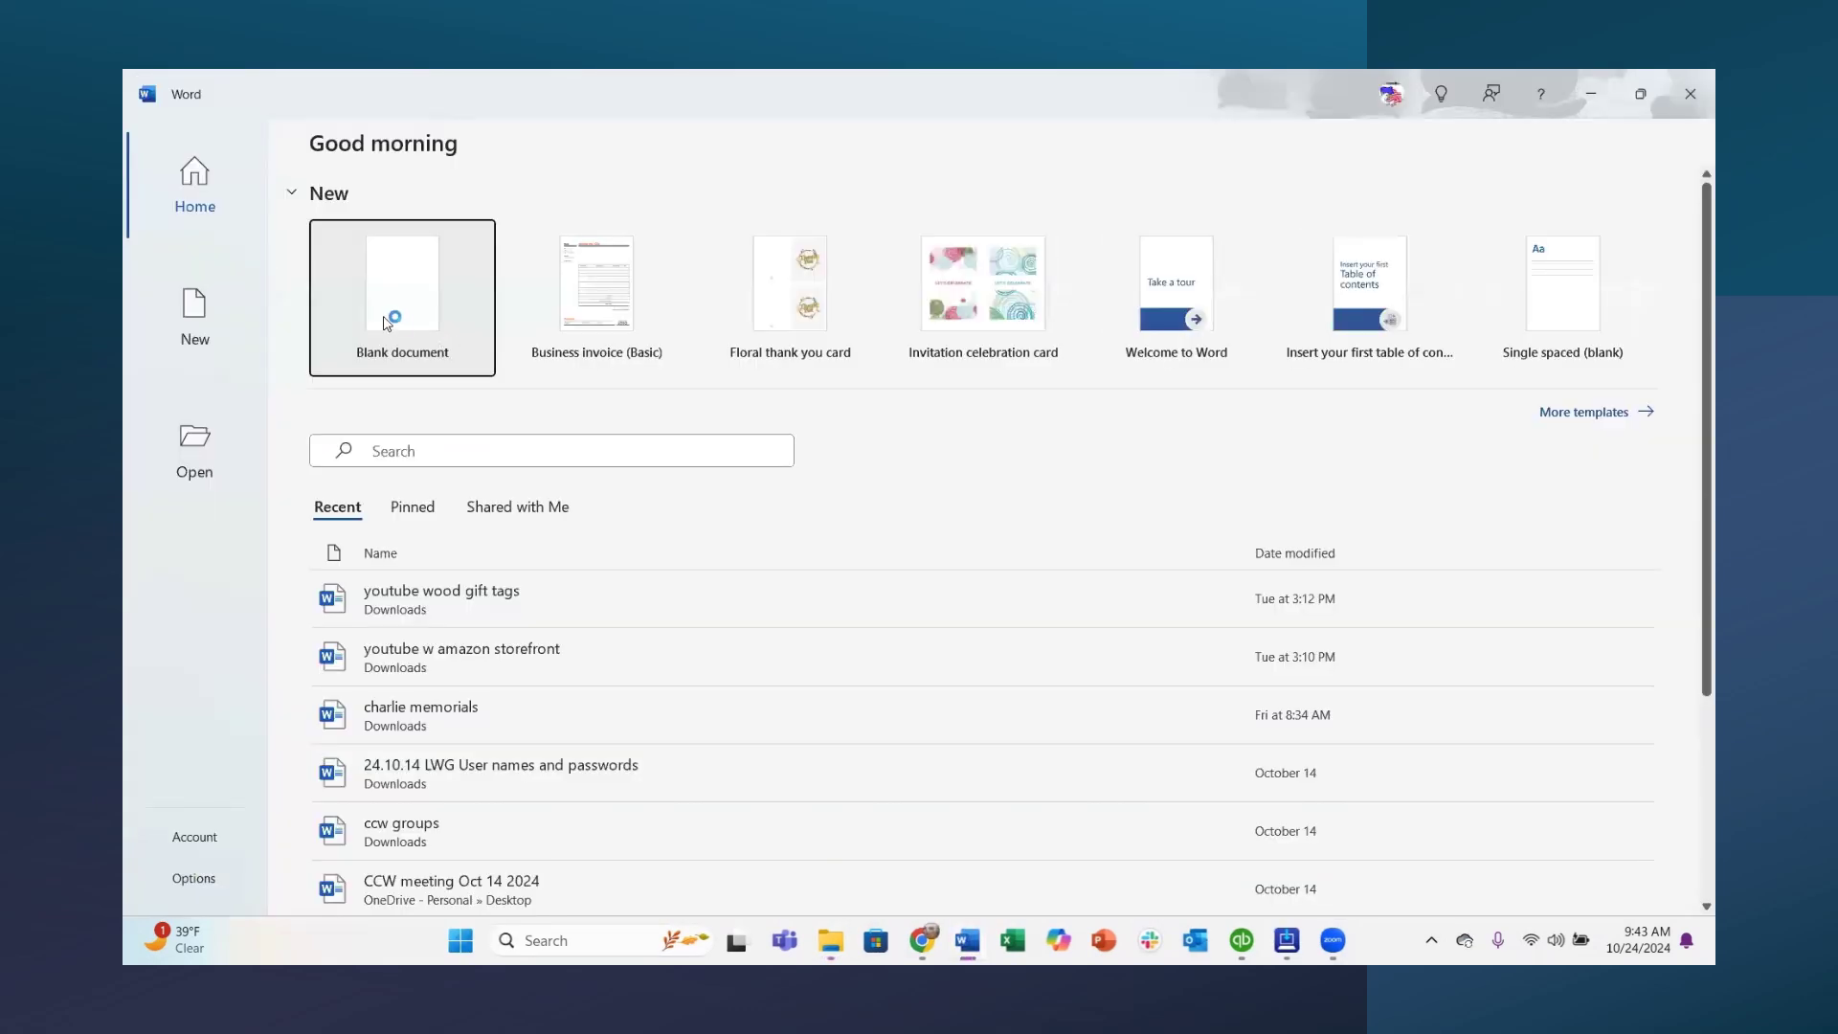
Step: Create a blank document in Word
left_click(387, 324)
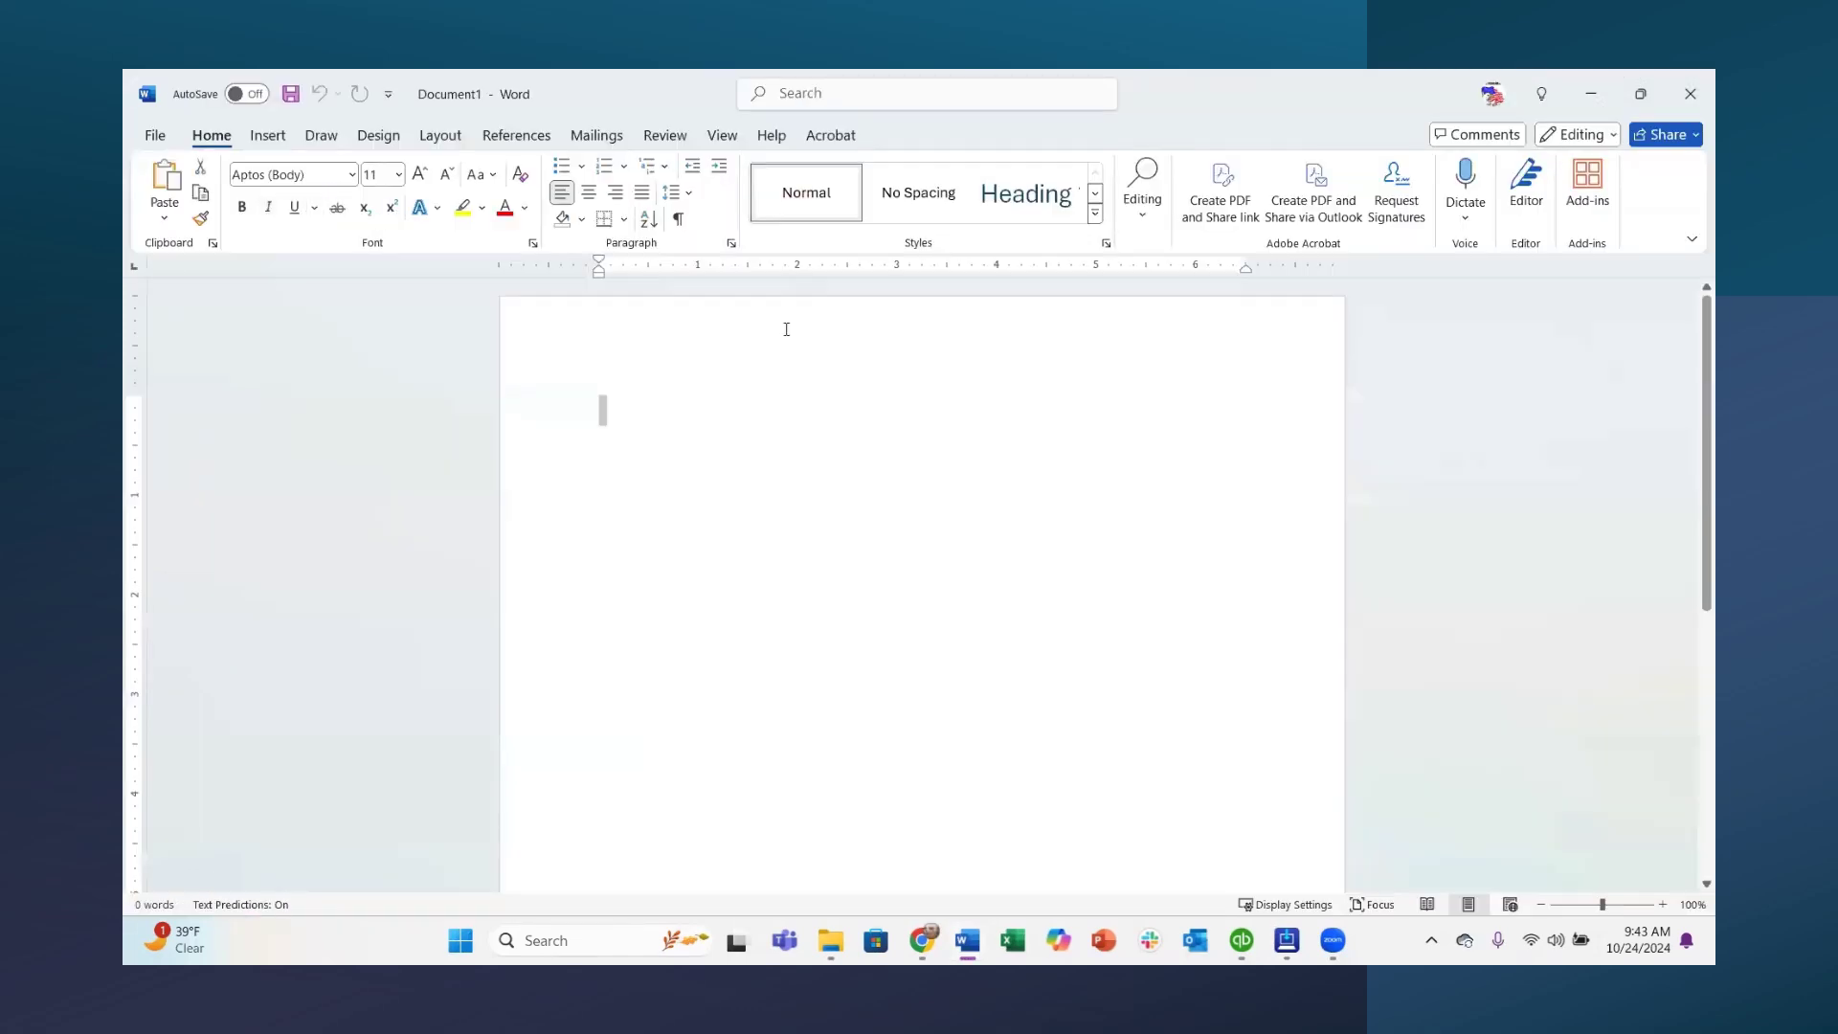
Step: Enter the word TEXT in the blank document and set its font to Magista
type("TEXT")
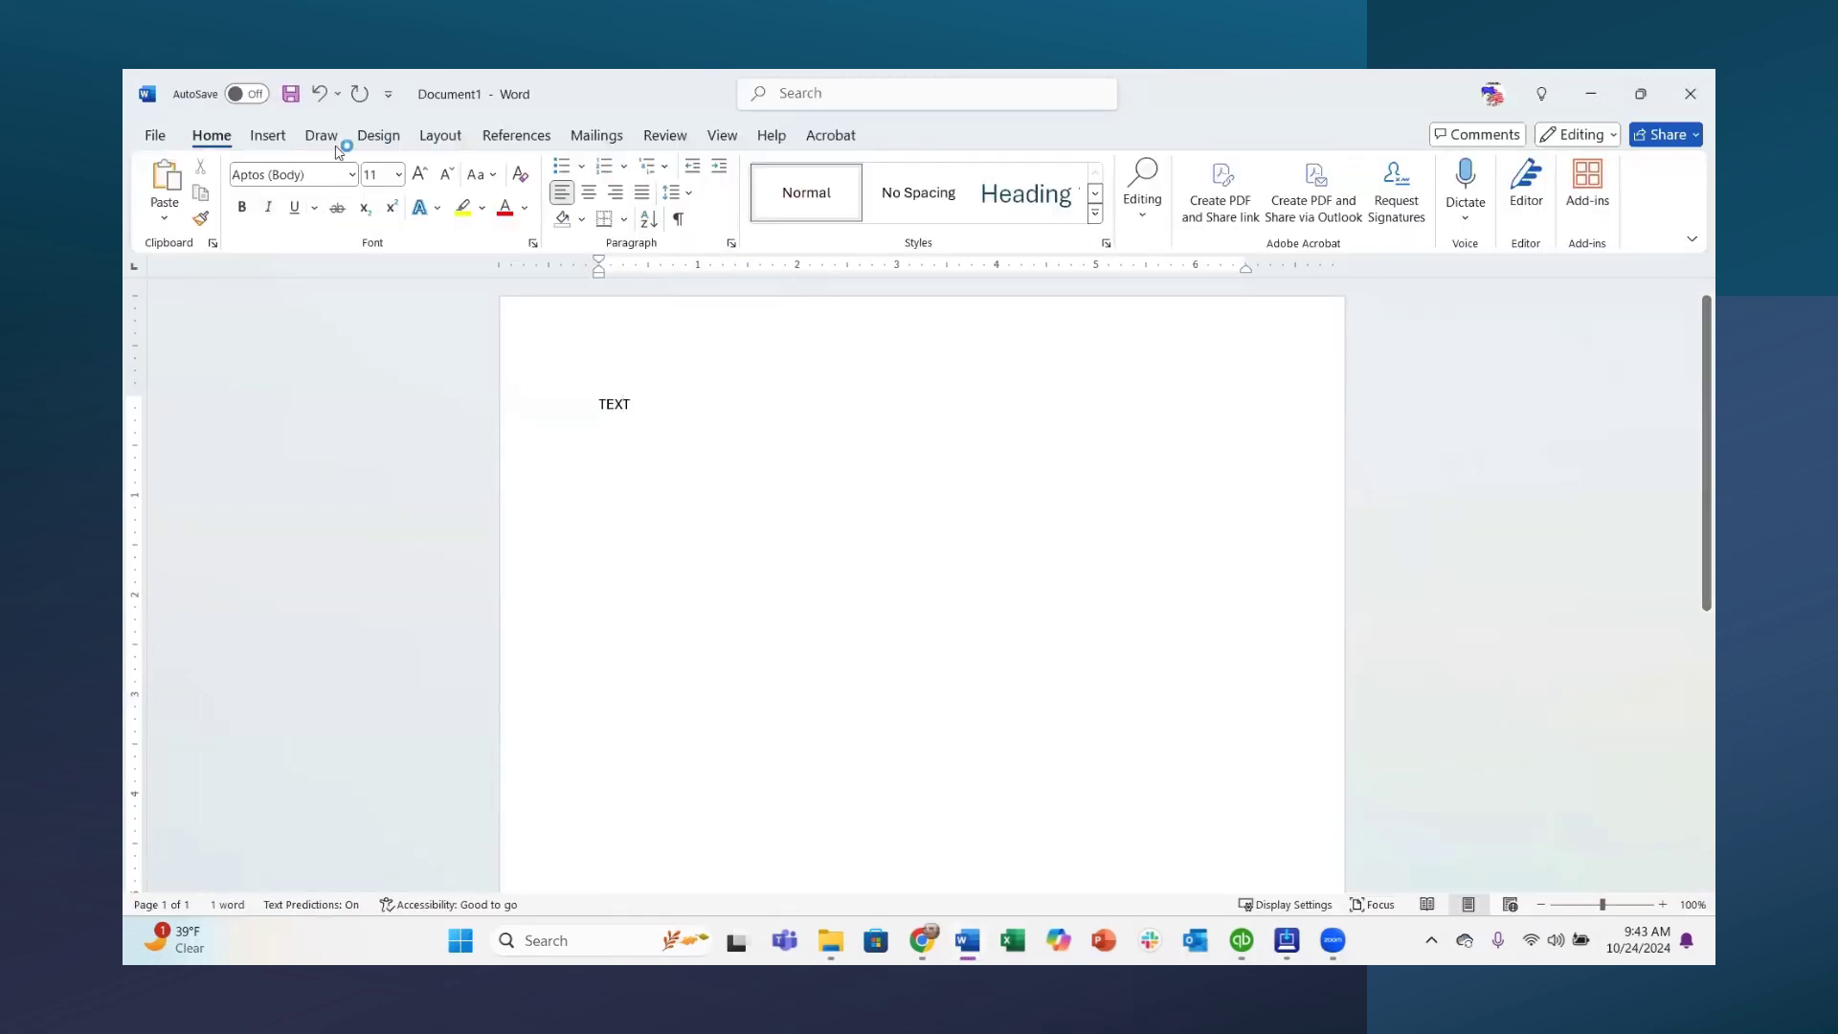
left_click(571, 400)
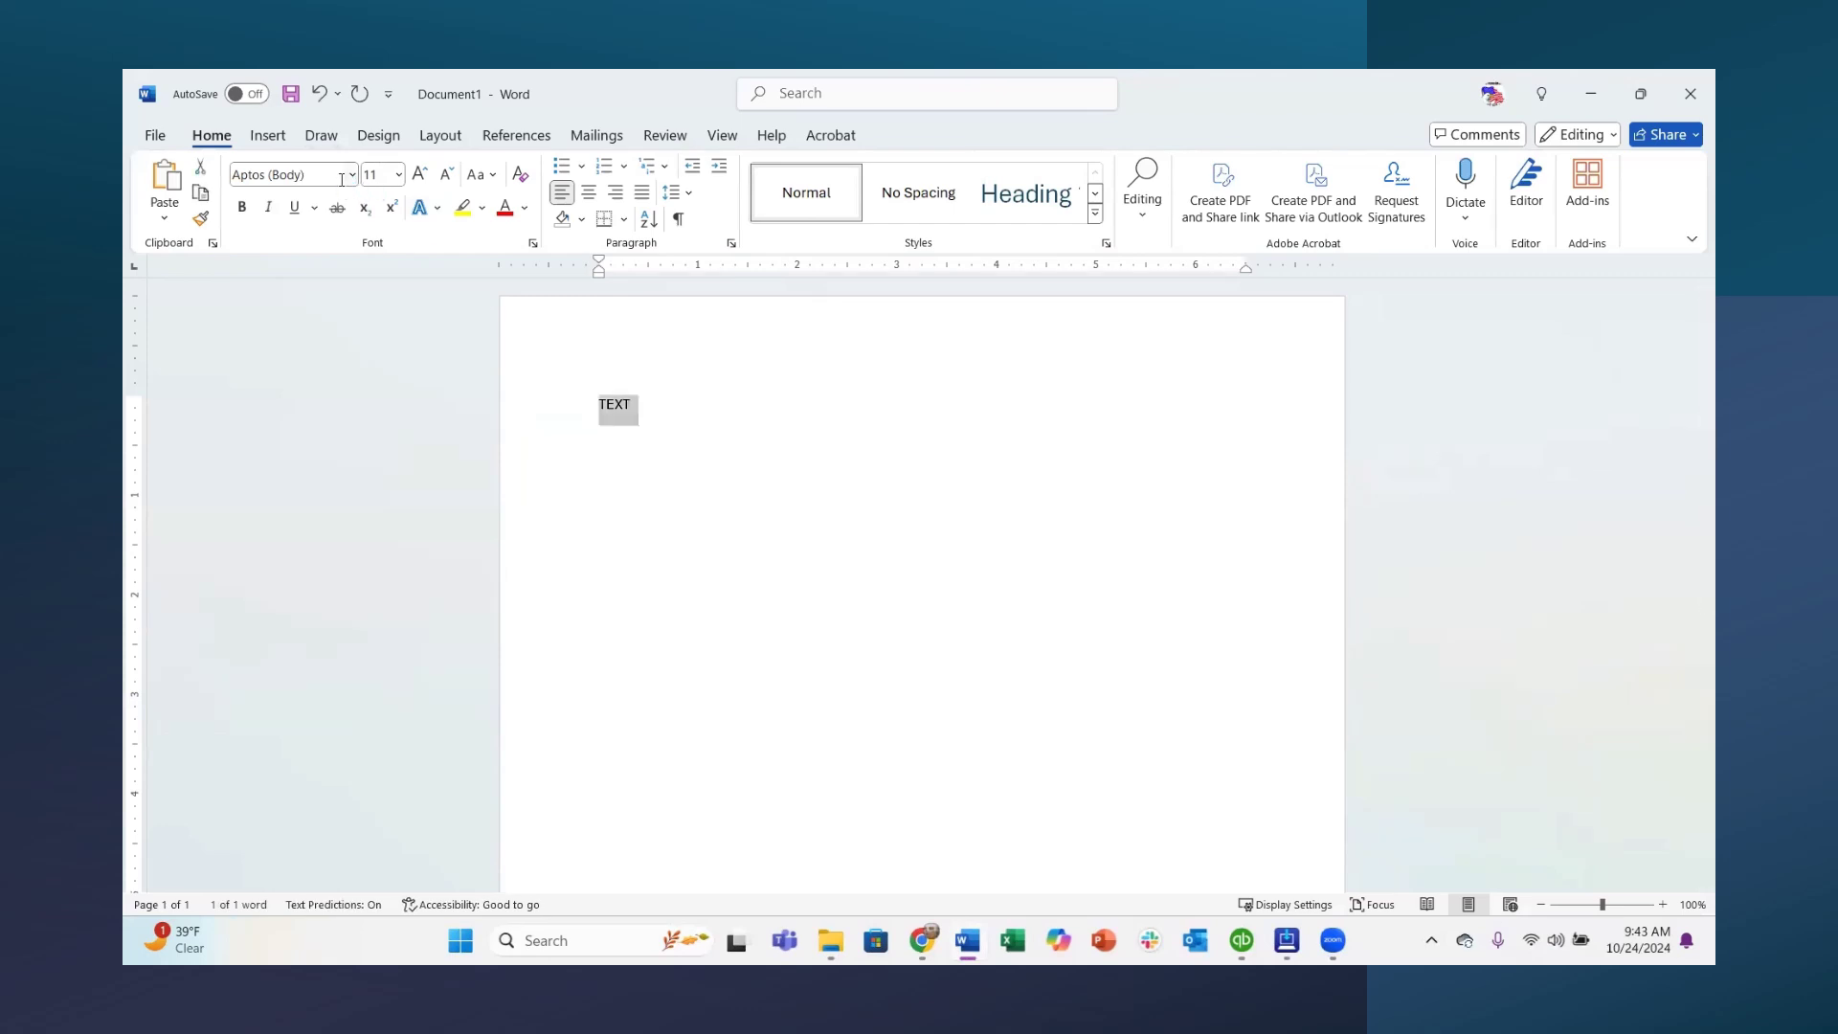
left_click(352, 174)
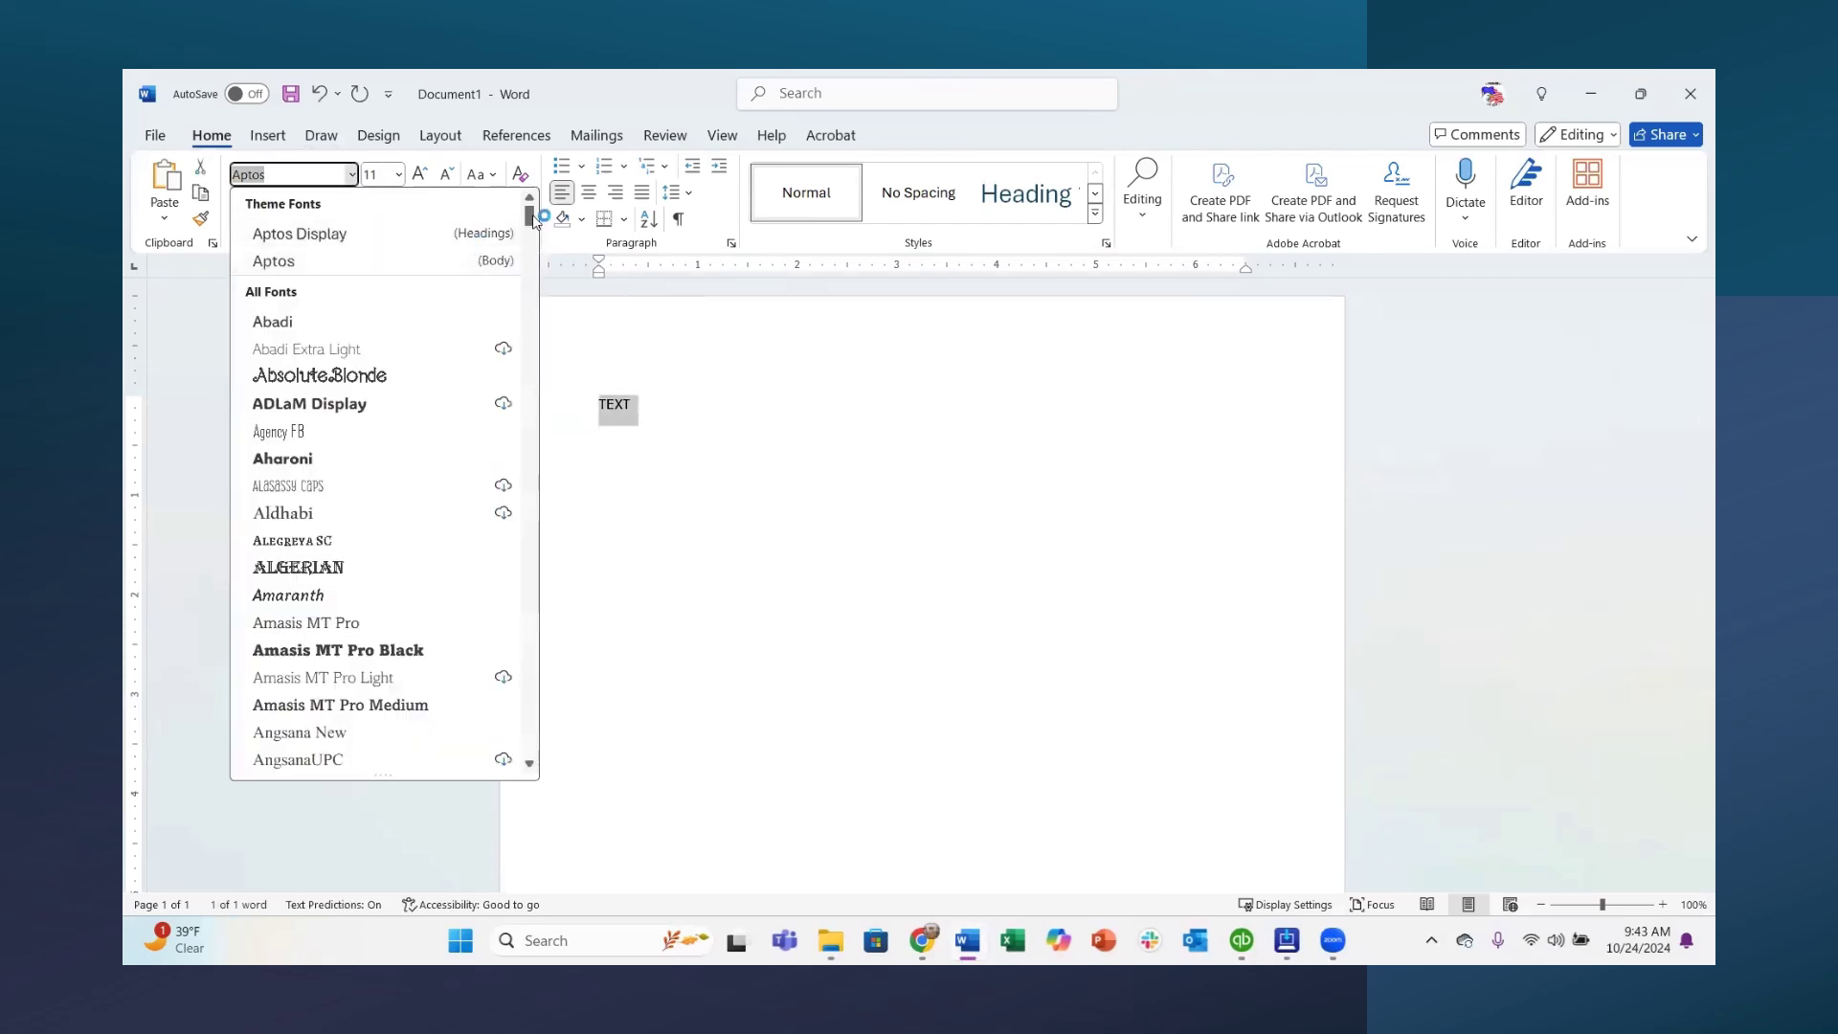
left_click(529, 634)
left_click(527, 634)
left_click_drag(525, 634, 526, 535)
scroll(374, 517, "up", 2)
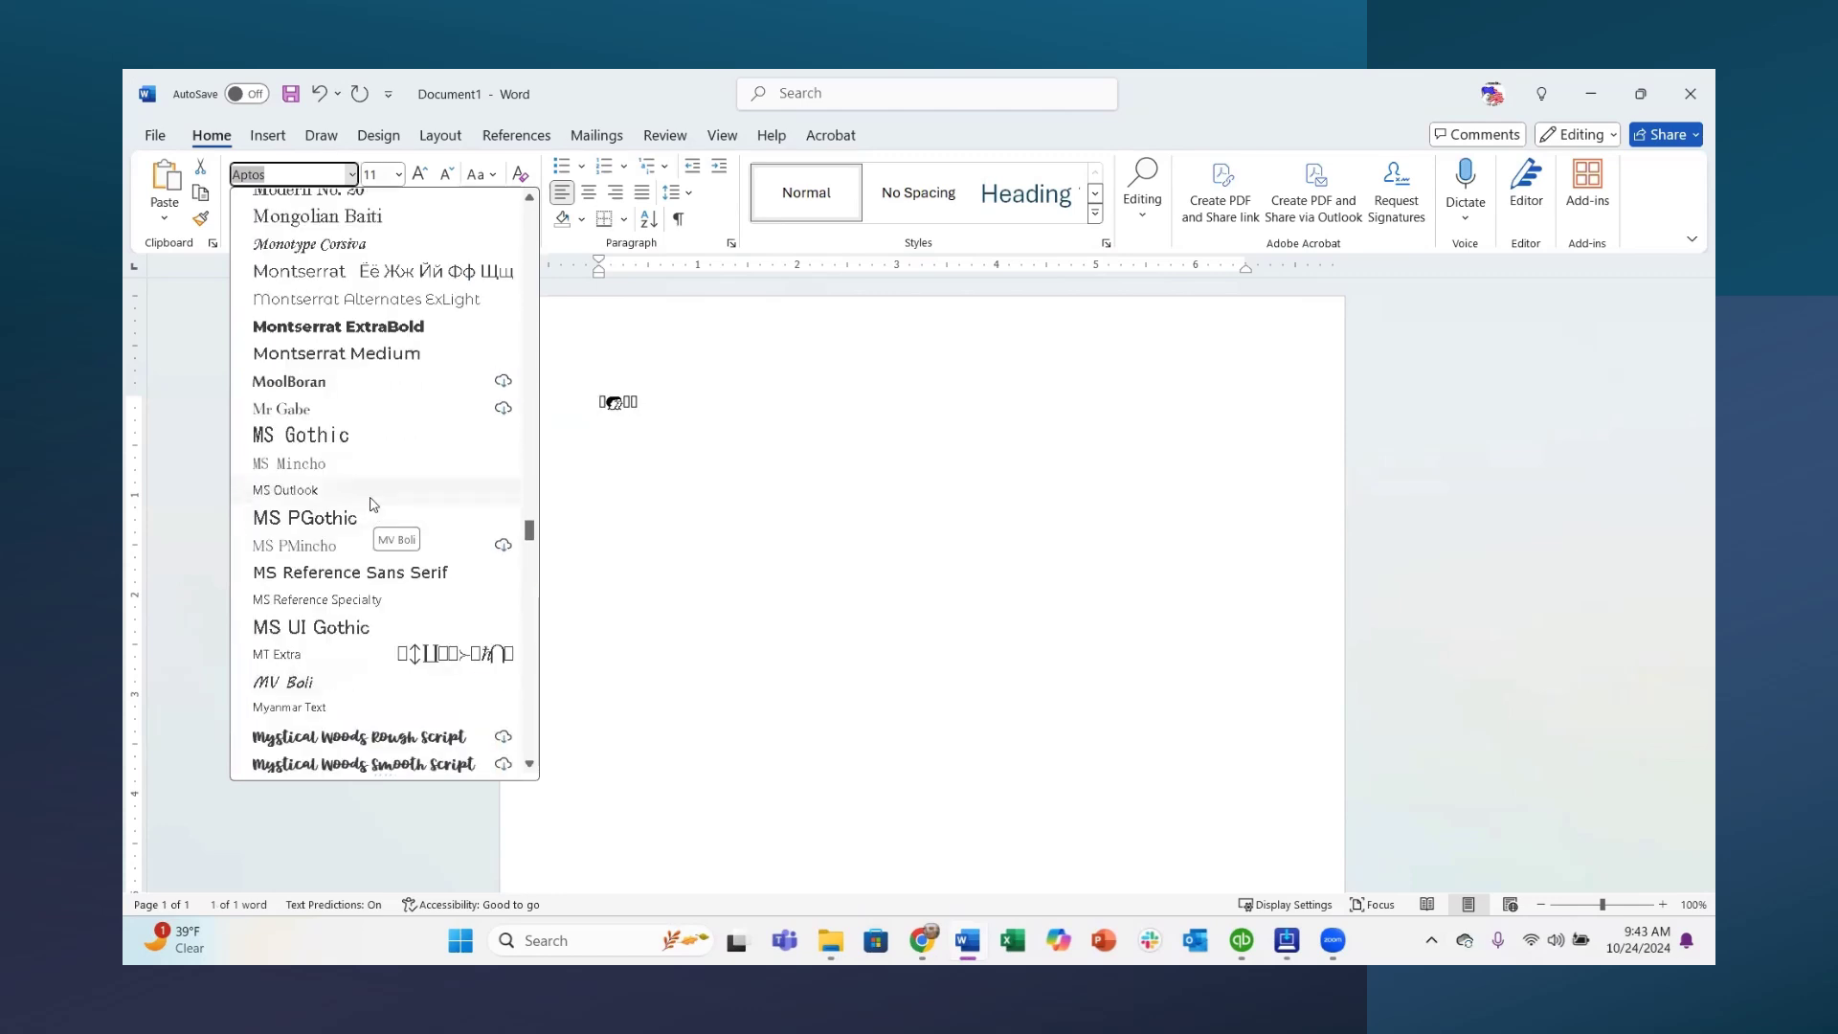
scroll(369, 525, "up", 3)
scroll(441, 364, "up", 2)
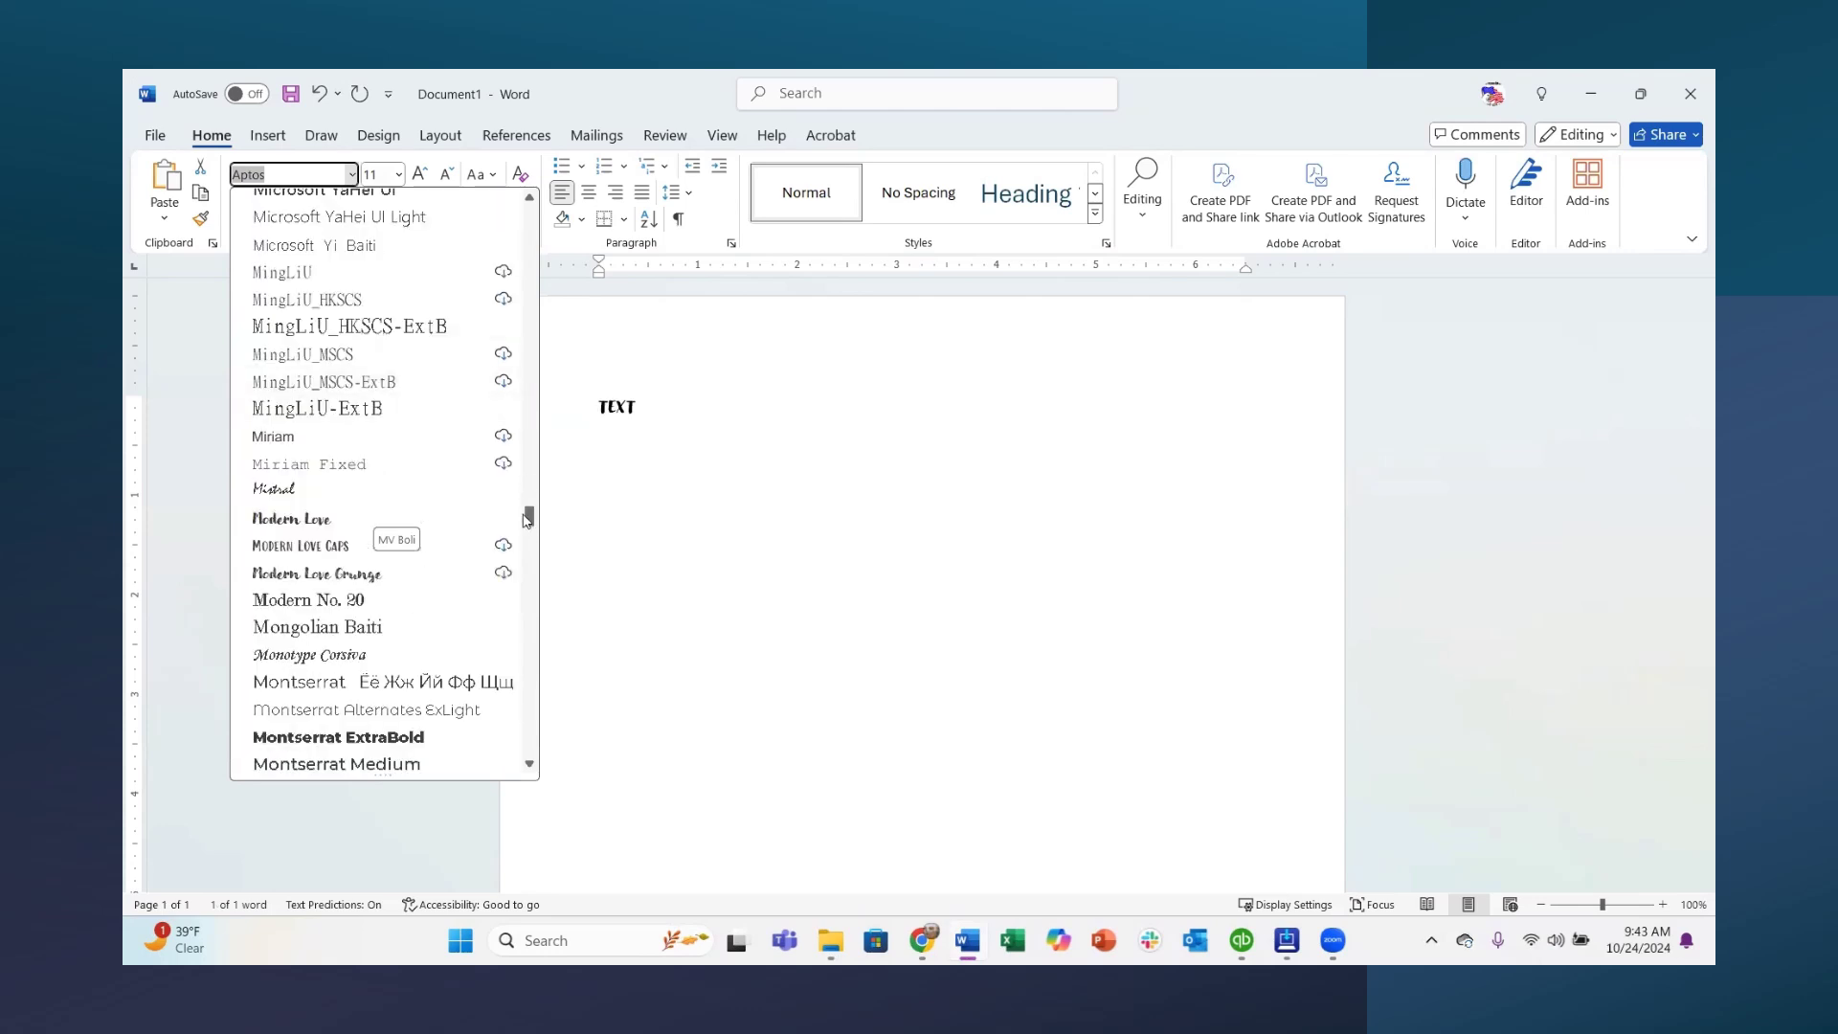
left_click_drag(533, 508, 534, 488)
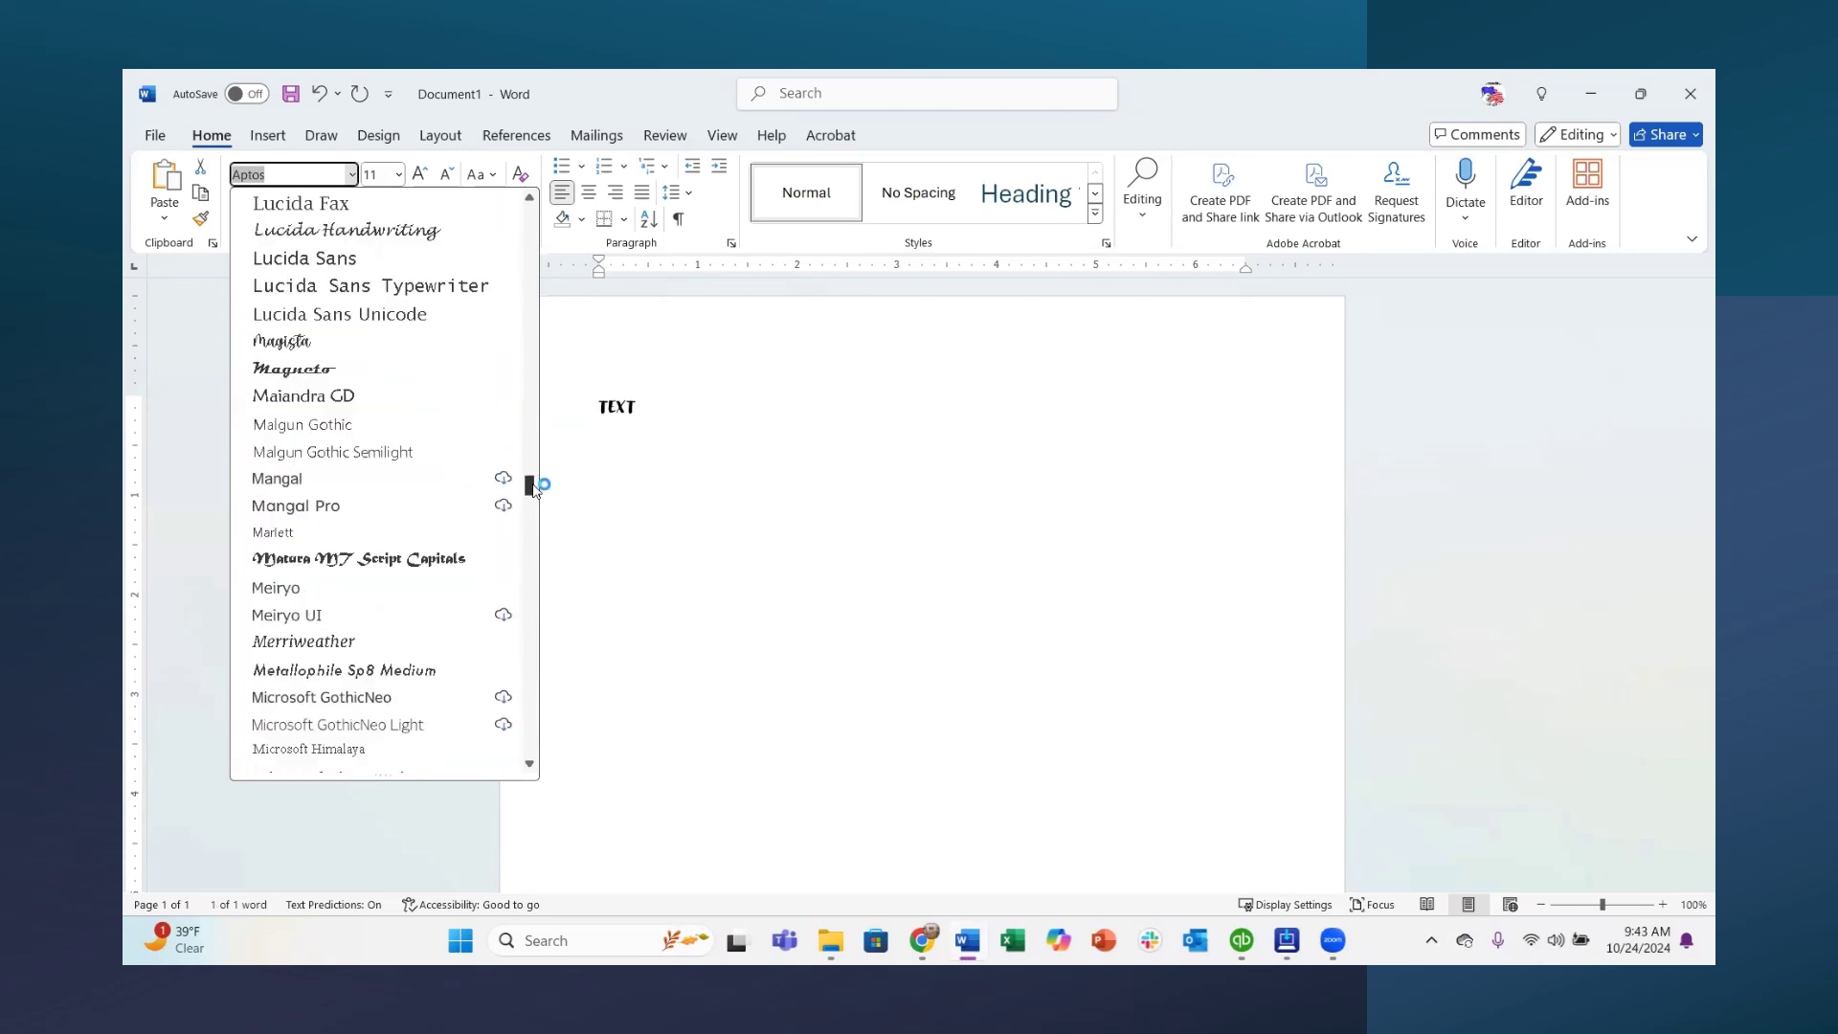
left_click_drag(533, 488, 533, 481)
left_click(287, 512)
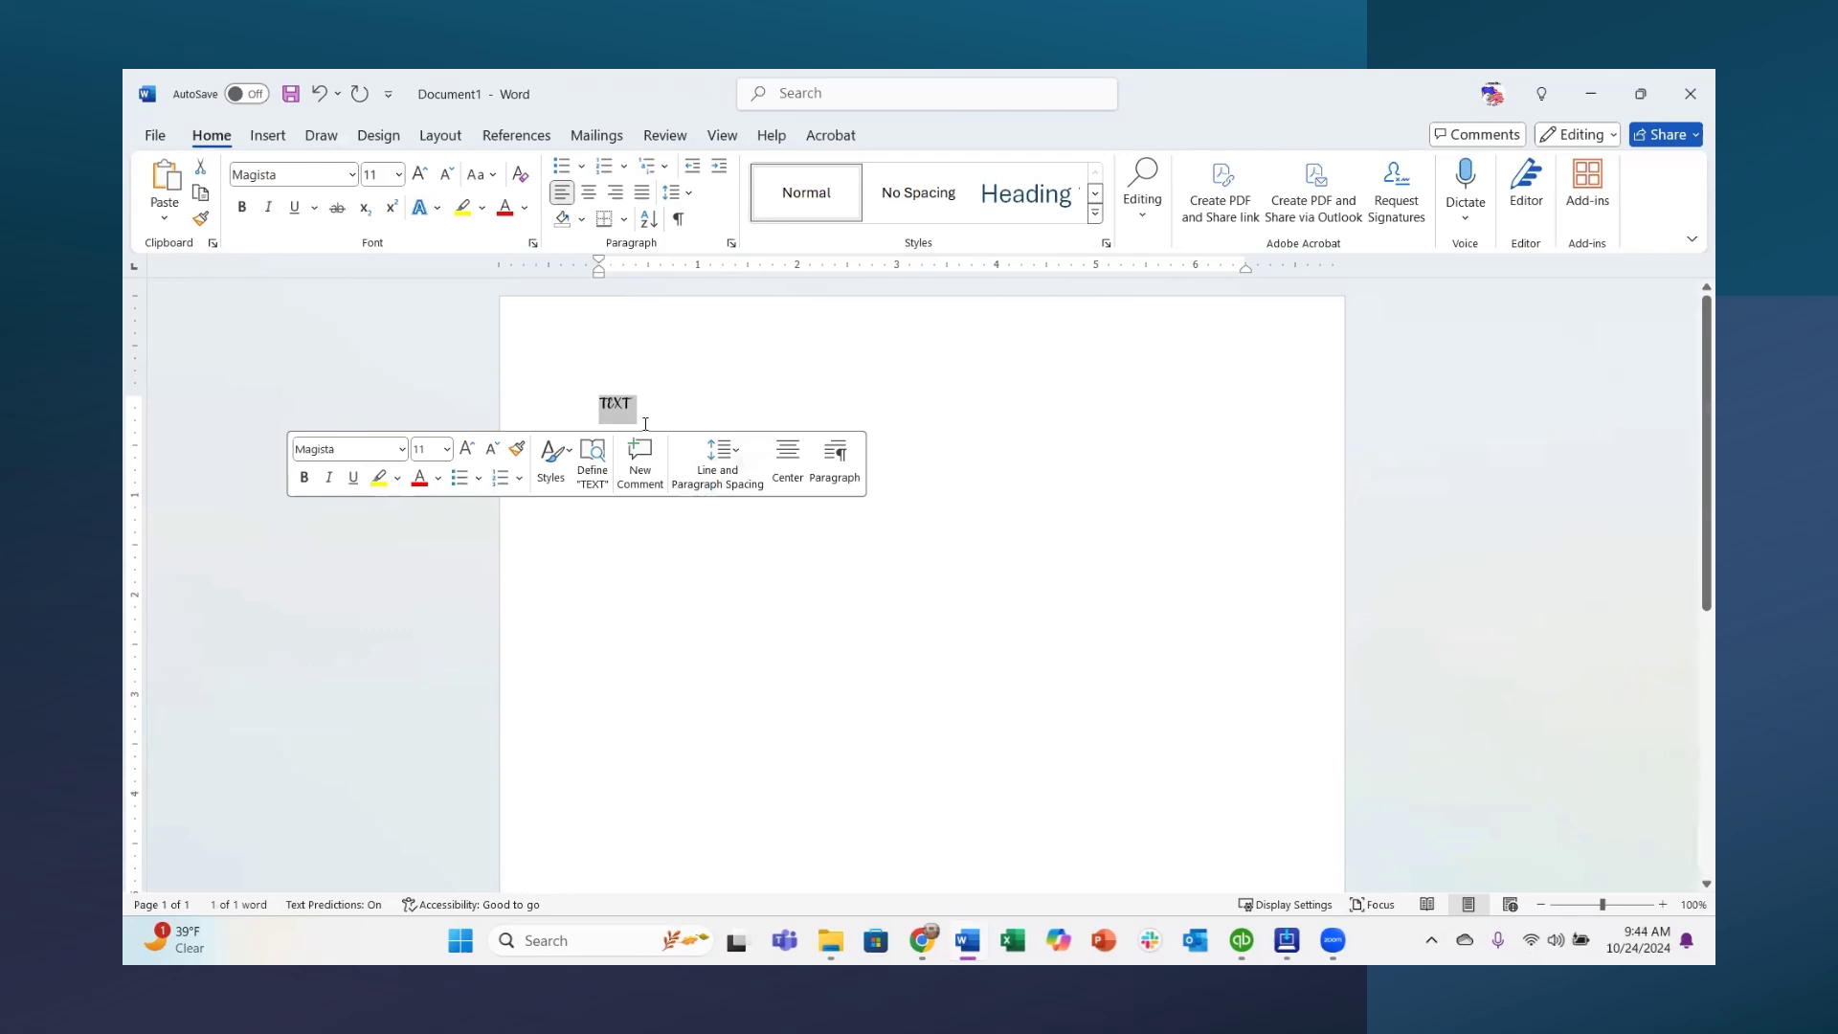
left_click(609, 406)
left_click(560, 402)
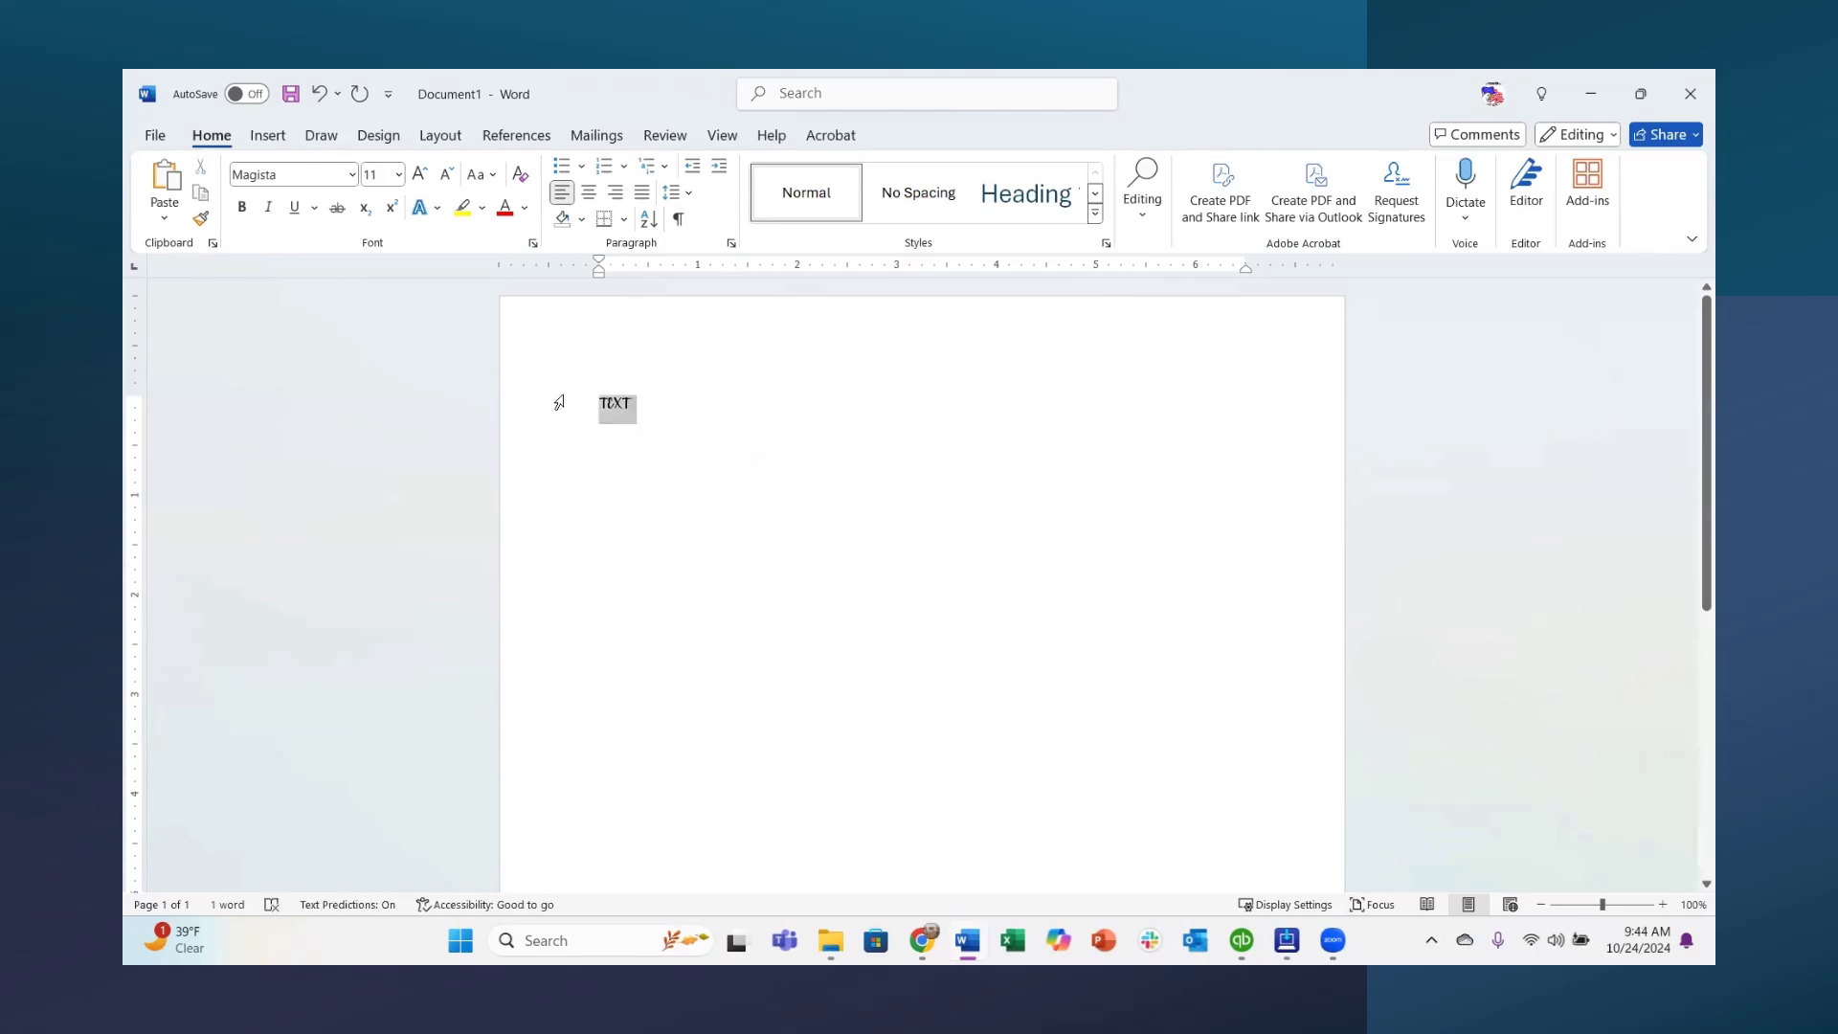
Step: Close the Word document without saving it and close the Magista-49851954 folder window
left_click(1673, 95)
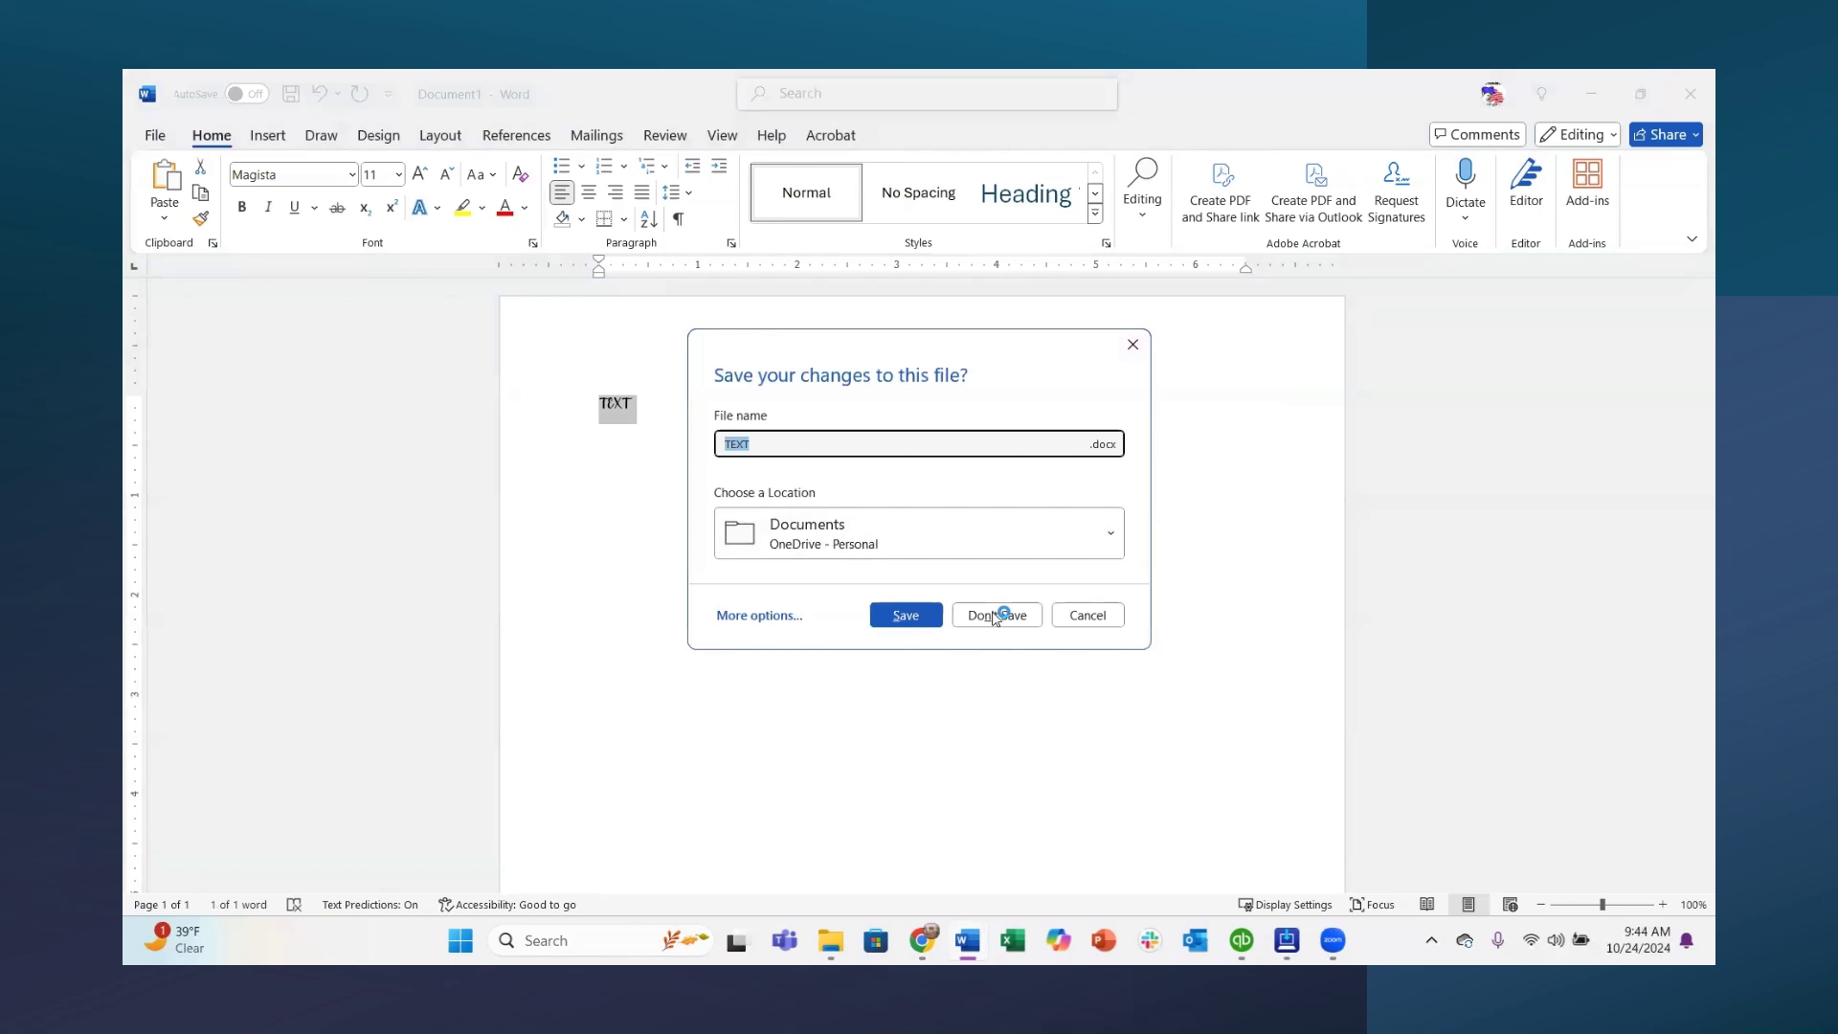
left_click(998, 614)
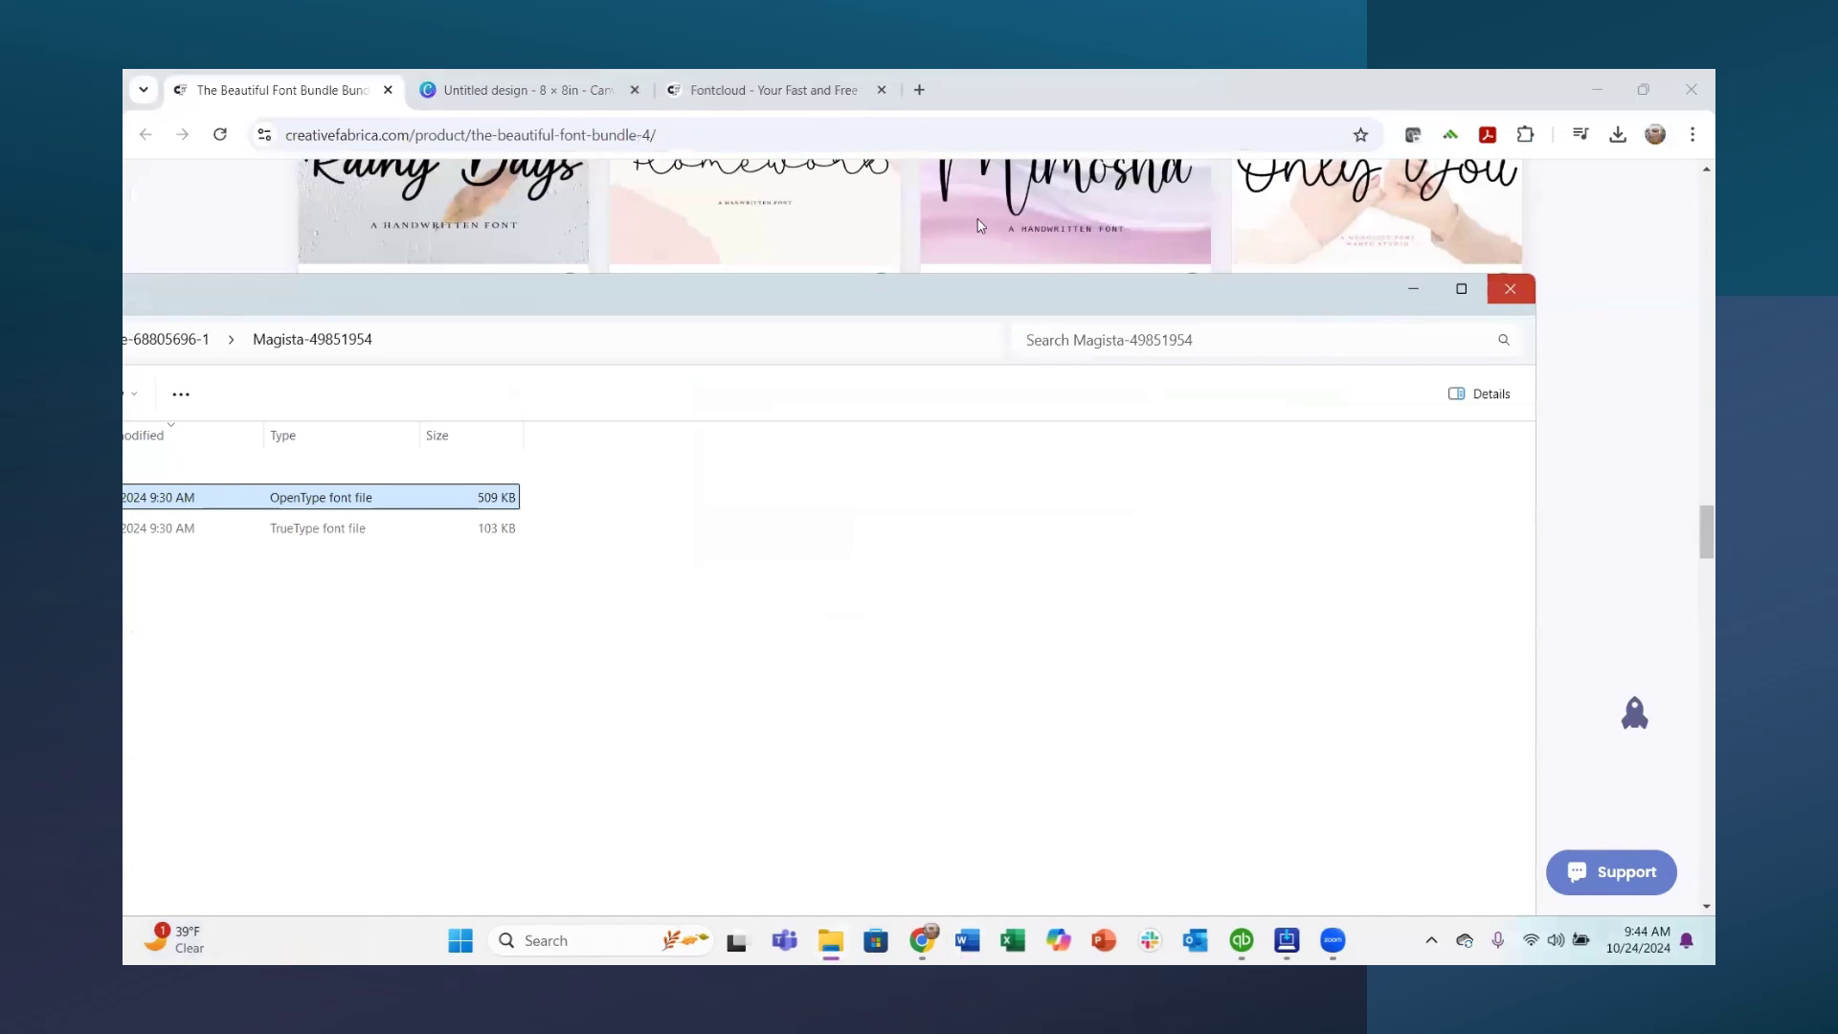
left_click(1511, 285)
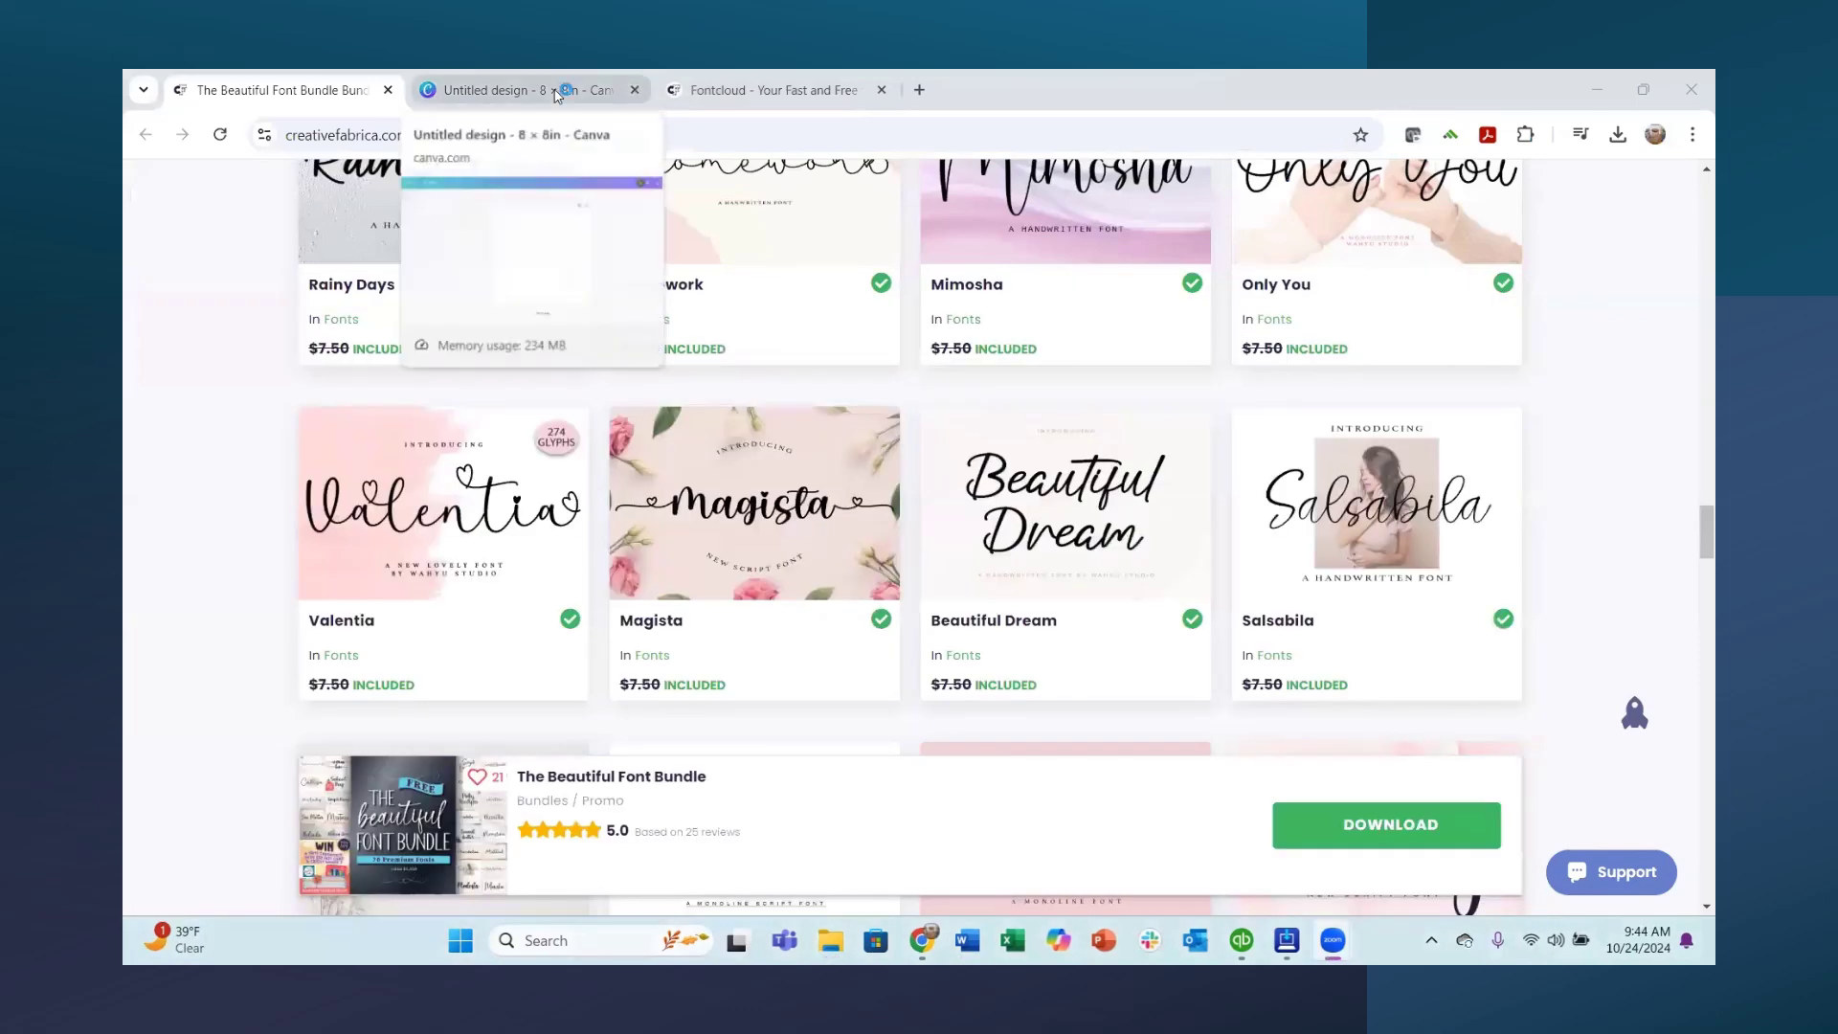
Step: Switch to the untitled 8 × 8 in Canva design and add a text box reading Magista
left_click(555, 92)
left_click(160, 421)
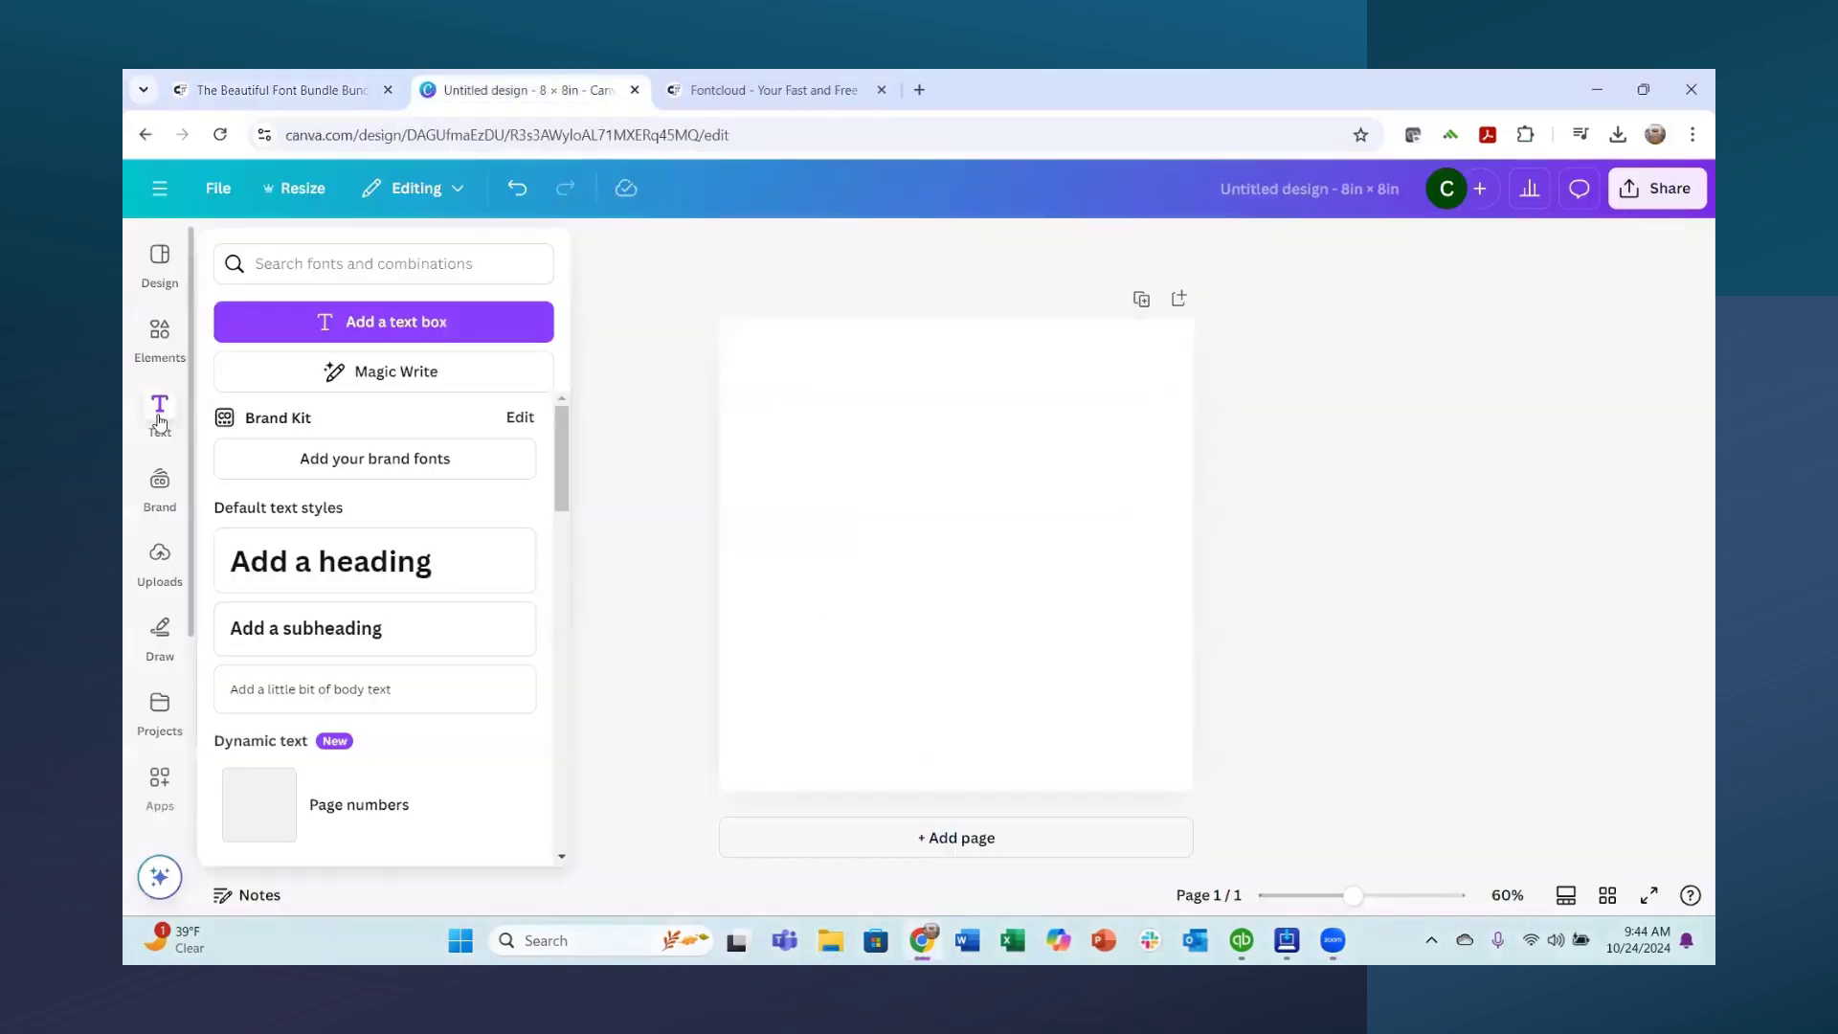
left_click(546, 326)
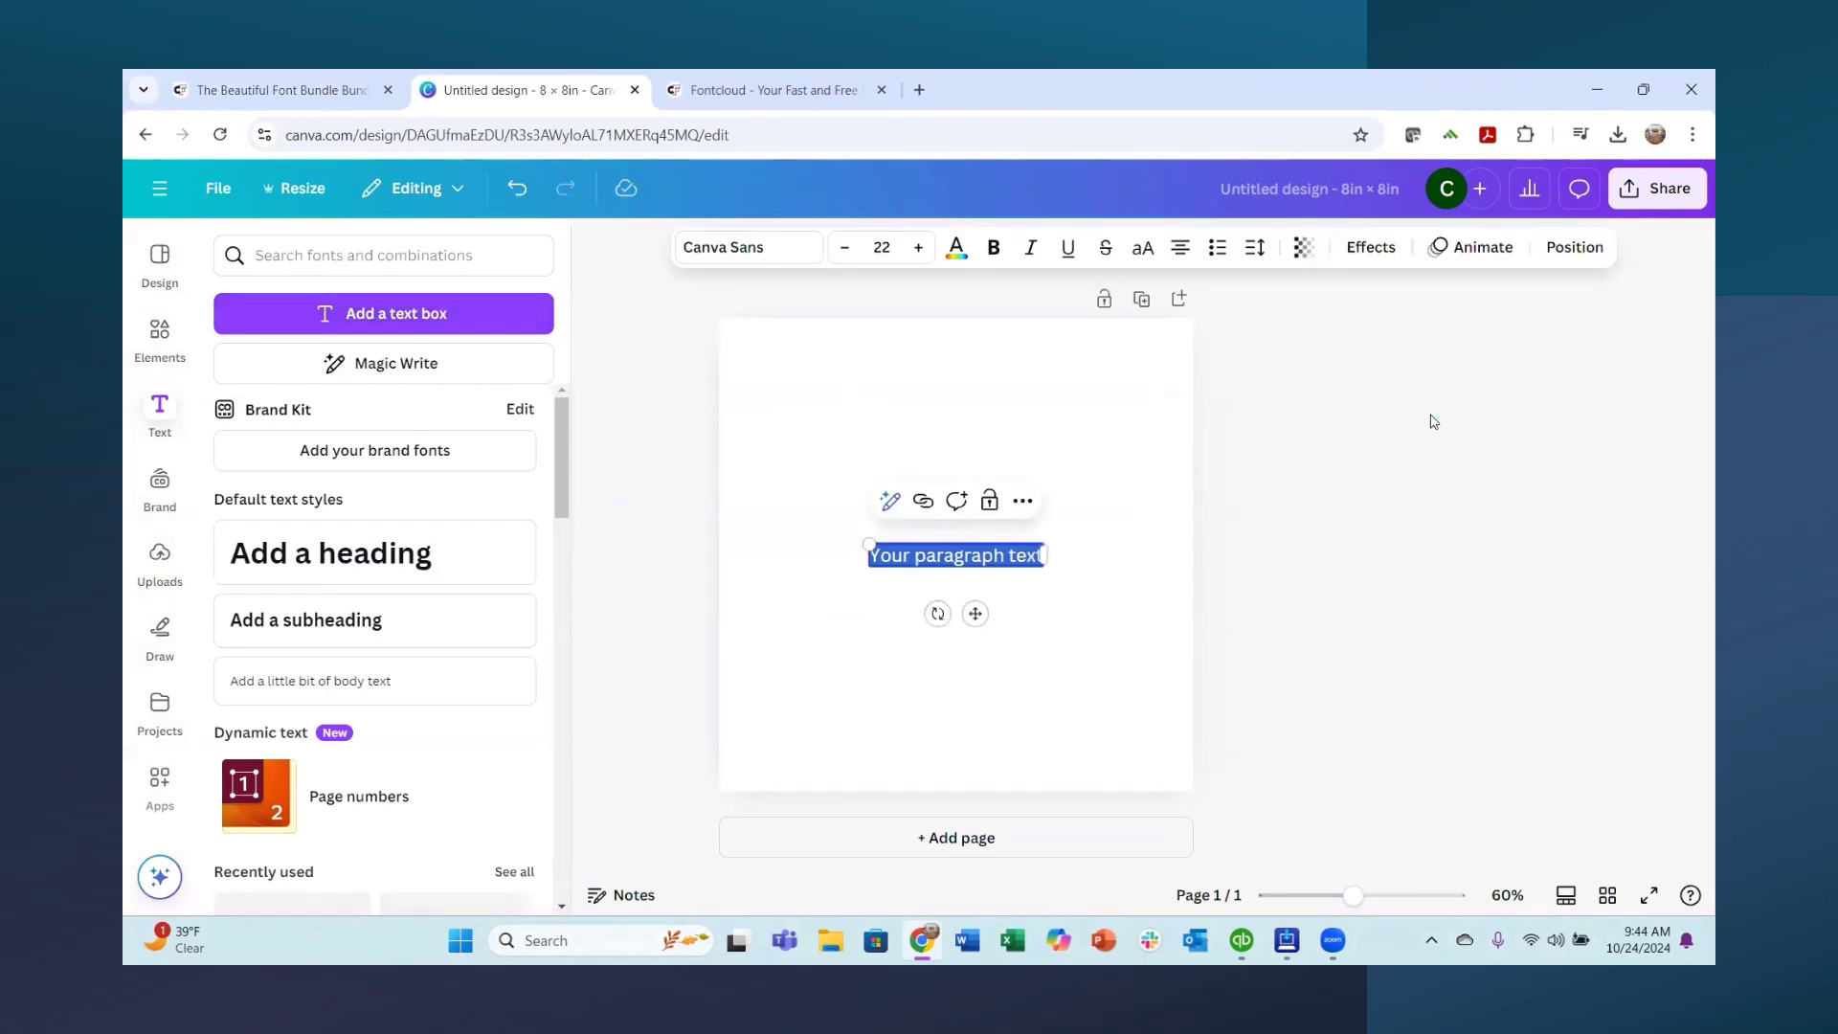
type("mAGIST")
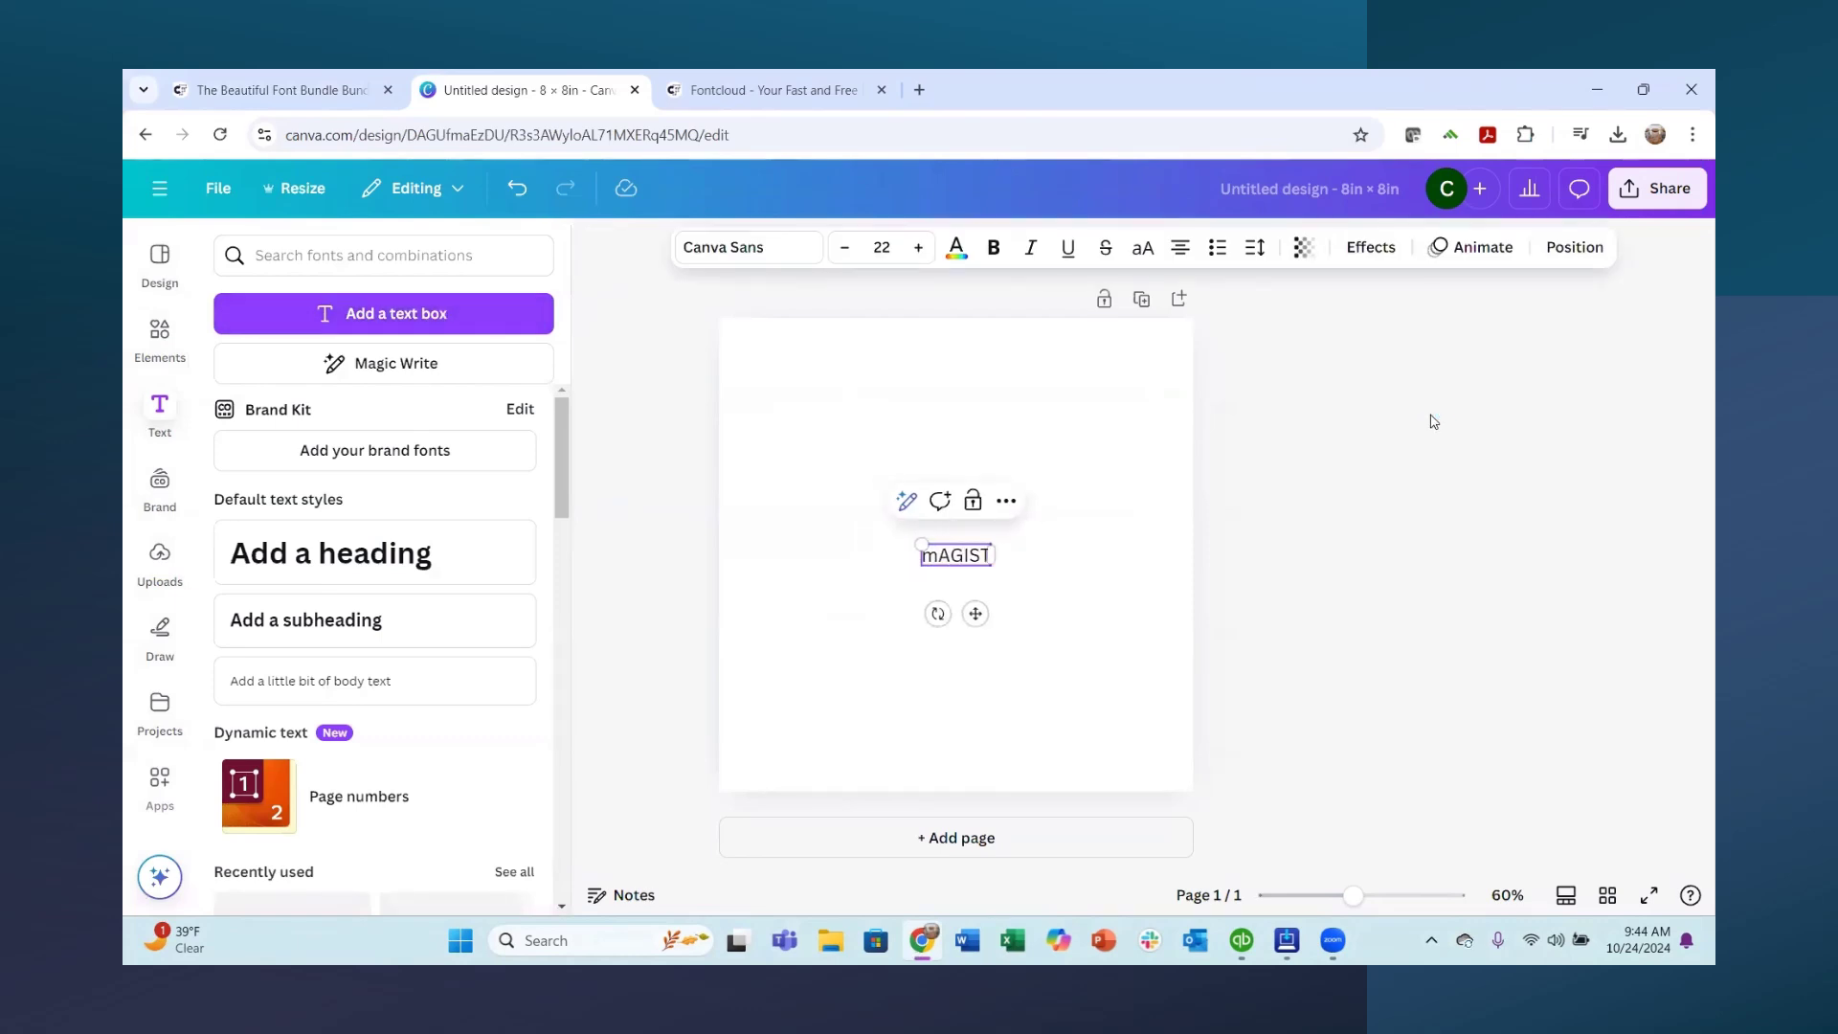
key("BackSpace")
key("BackSpace")
key("BackSpace")
key("BackSpace")
key("BackSpace")
type("Magista")
Step: Enlarge the Magista text to about size 120 so it spans most of the page width
left_click_drag(916, 550, 737, 441)
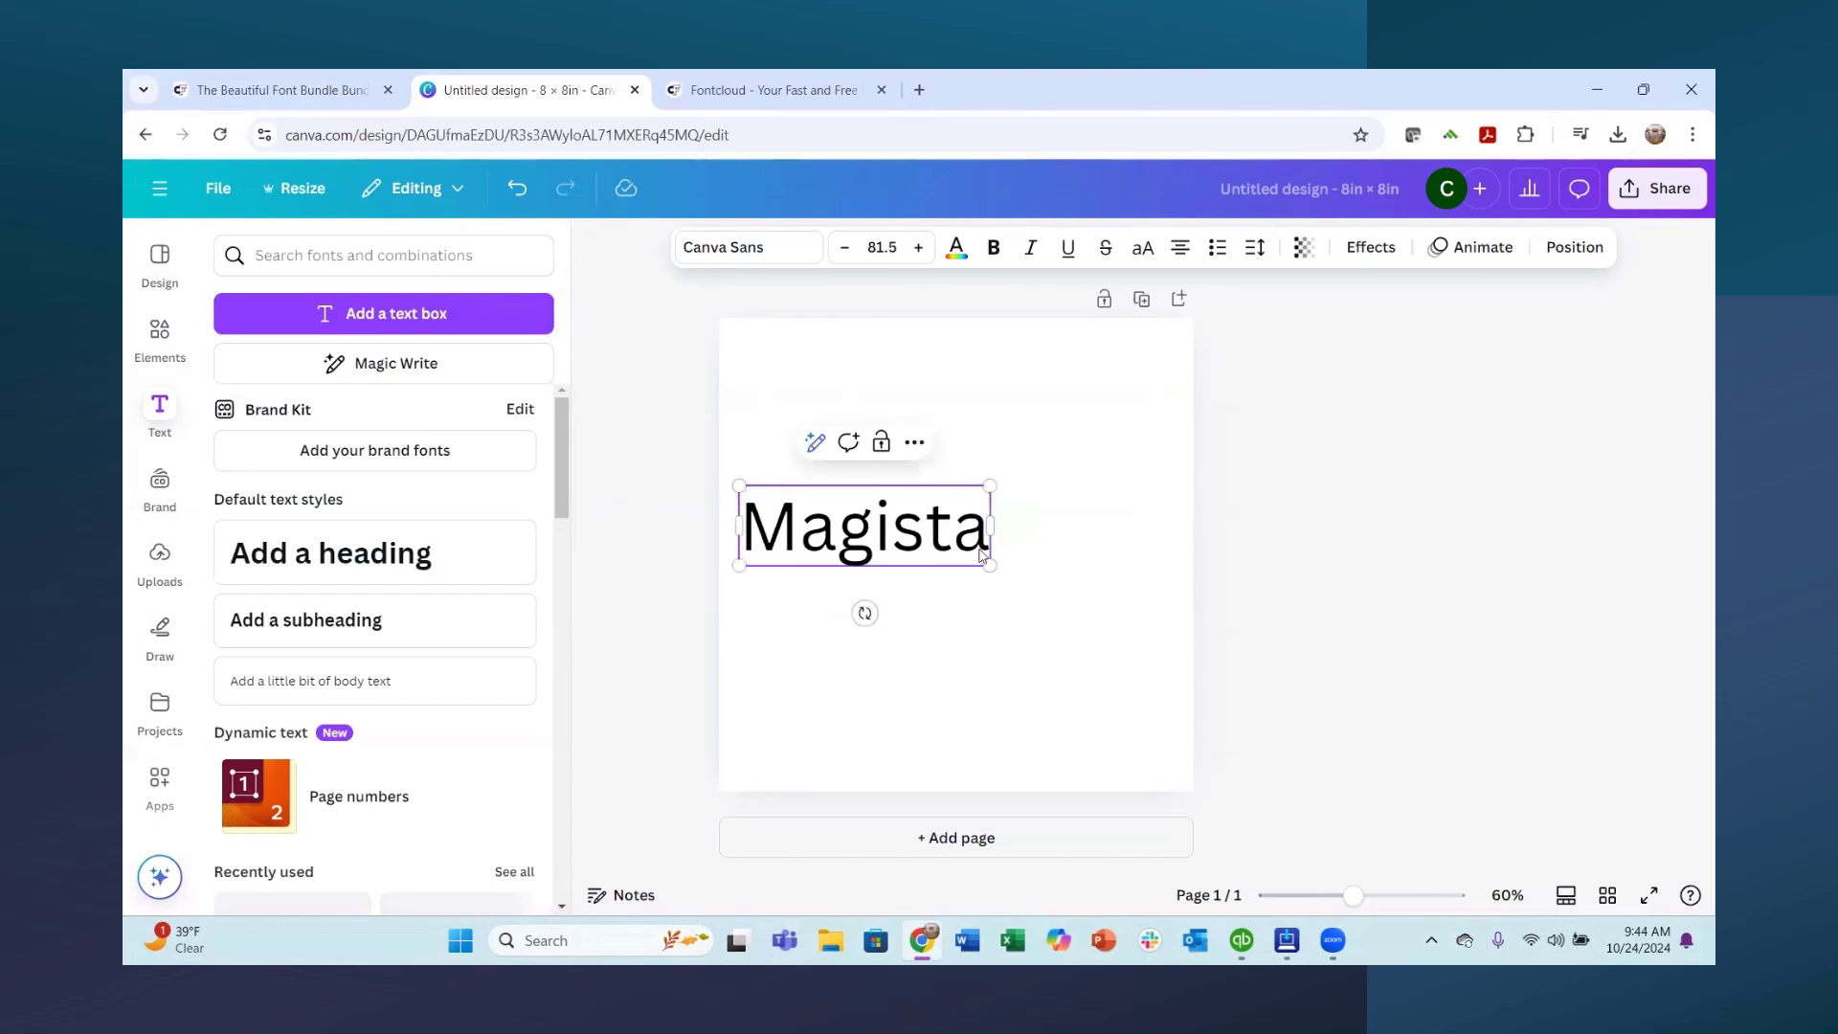
left_click_drag(1001, 574, 1146, 616)
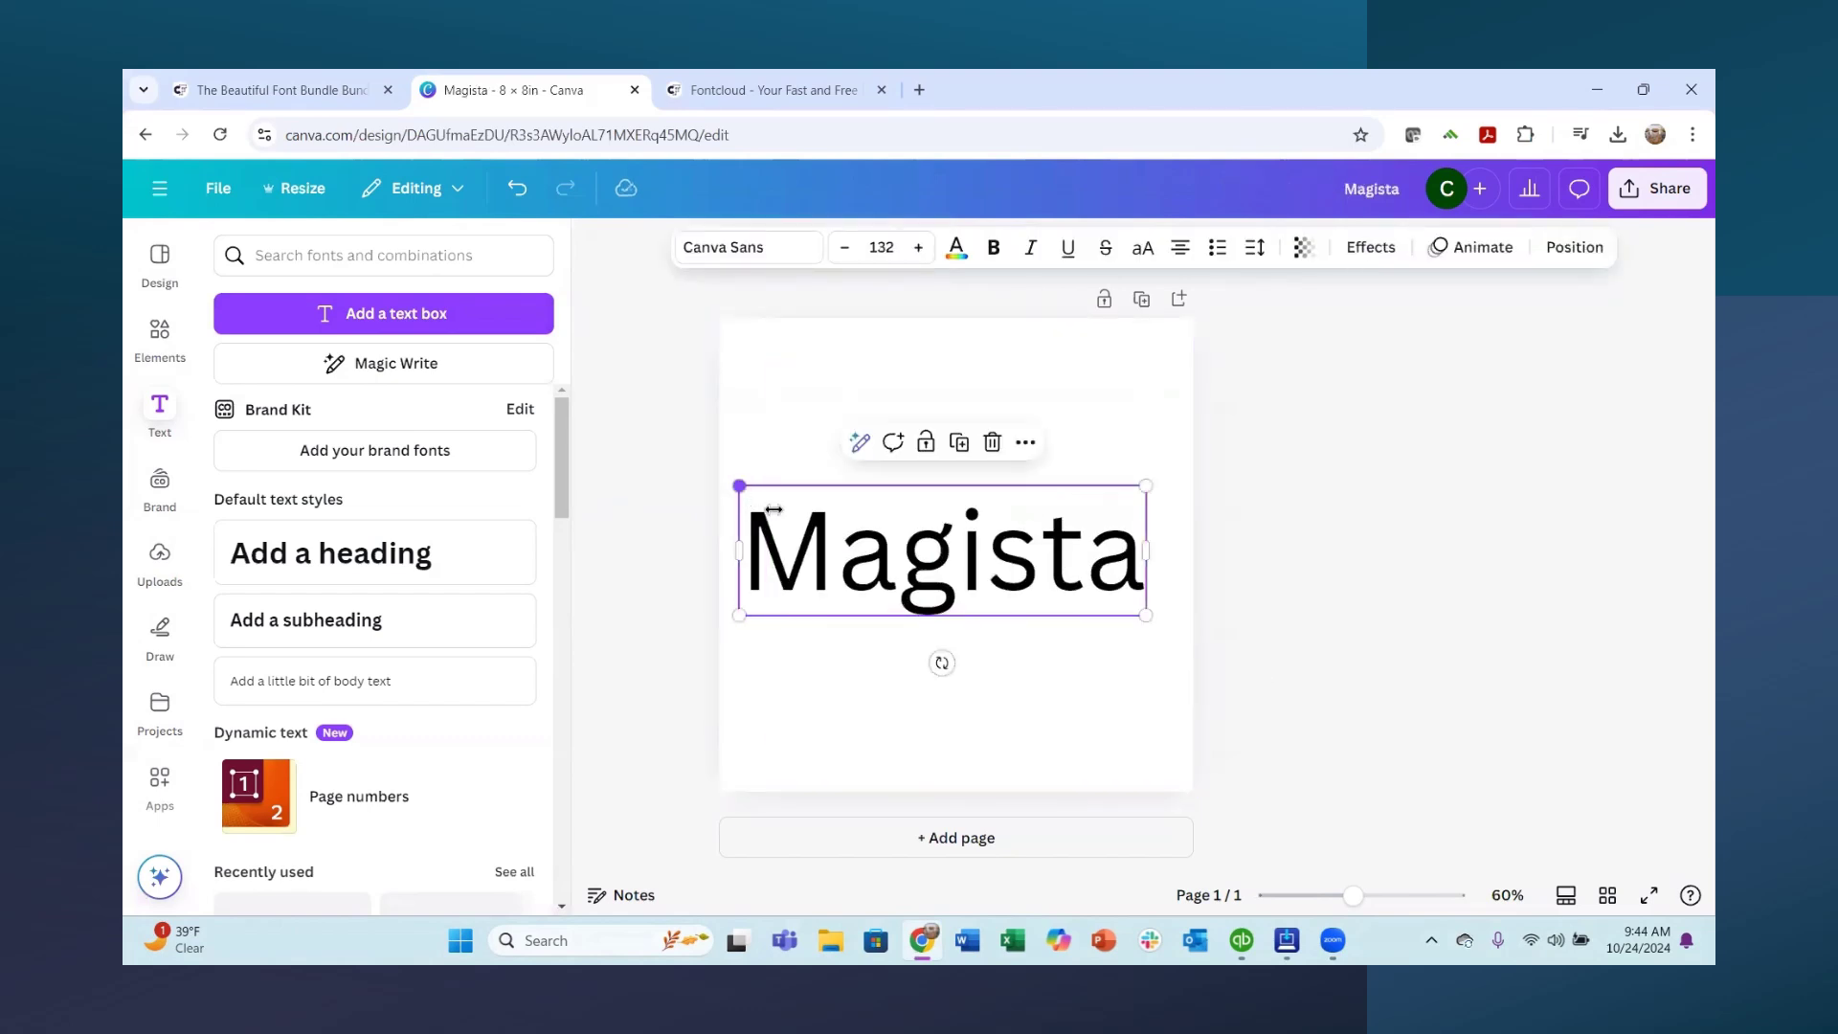
left_click_drag(742, 488, 778, 499)
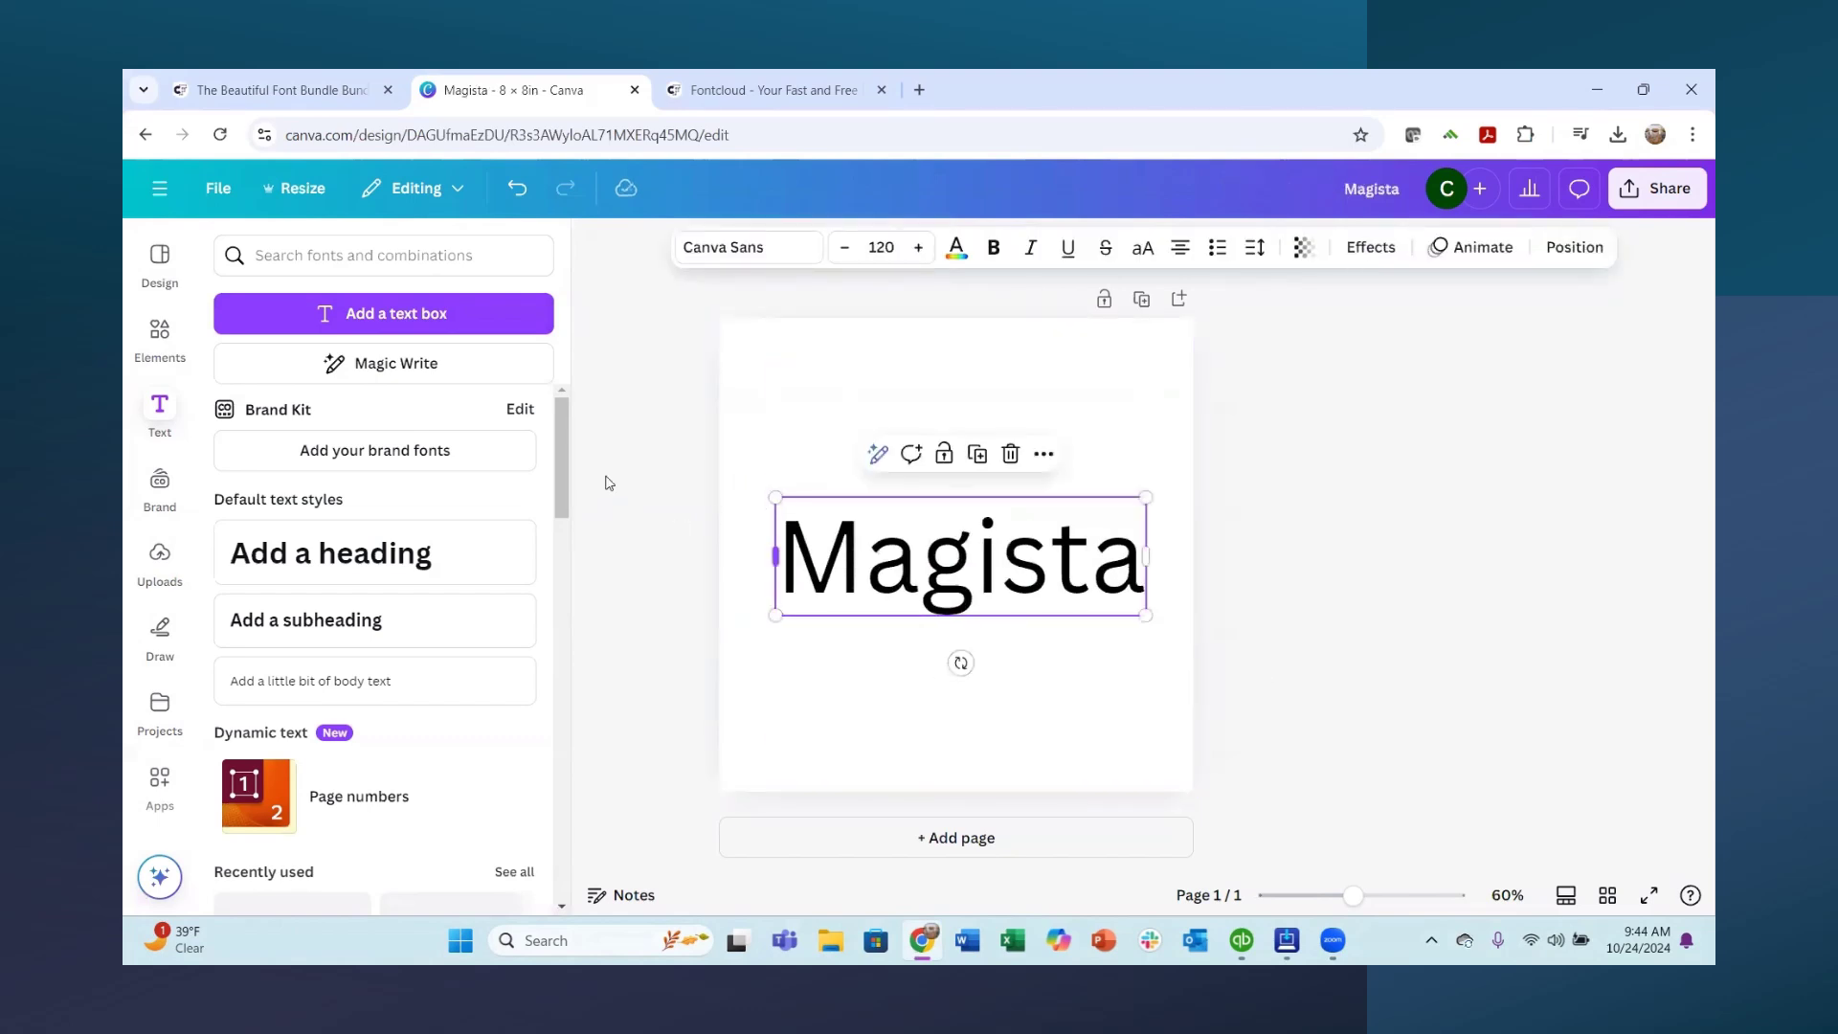
Step: Upload the Magista OpenType font from the bundle's Magista-49851954 folder, confirming the usage rights, and look through the uploaded fonts
left_click(747, 251)
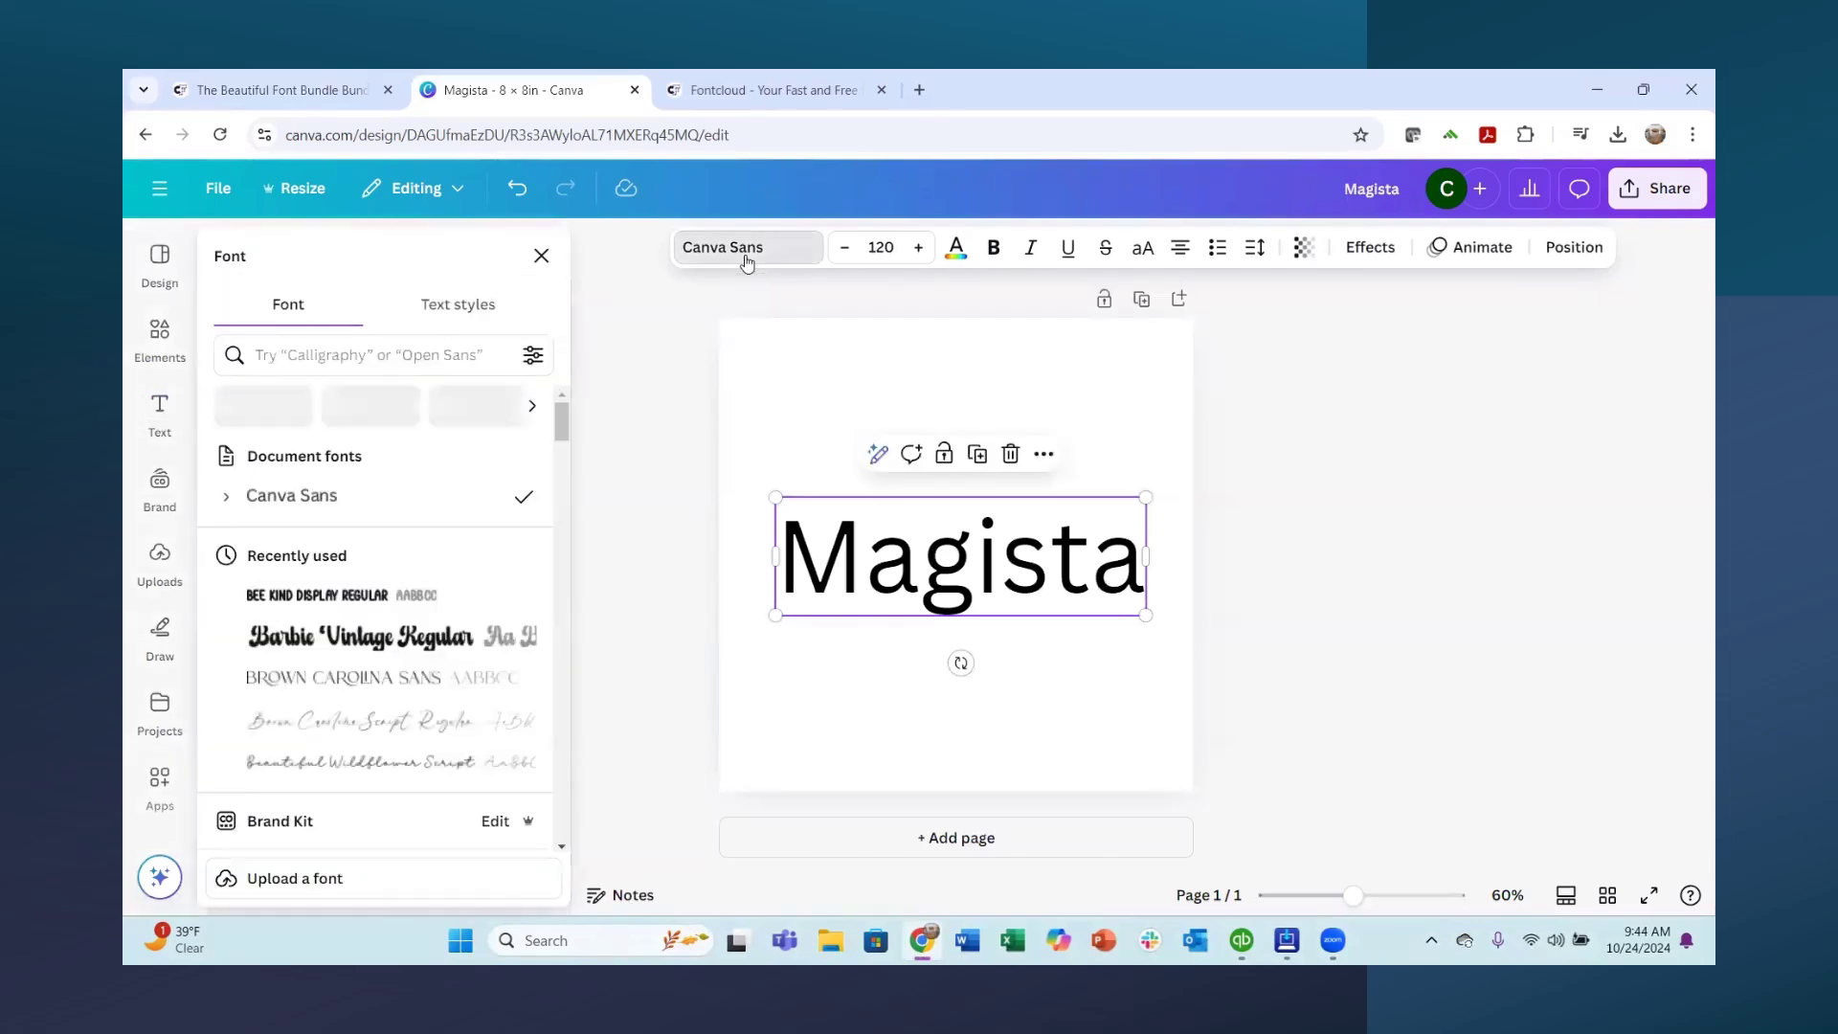
left_click(278, 889)
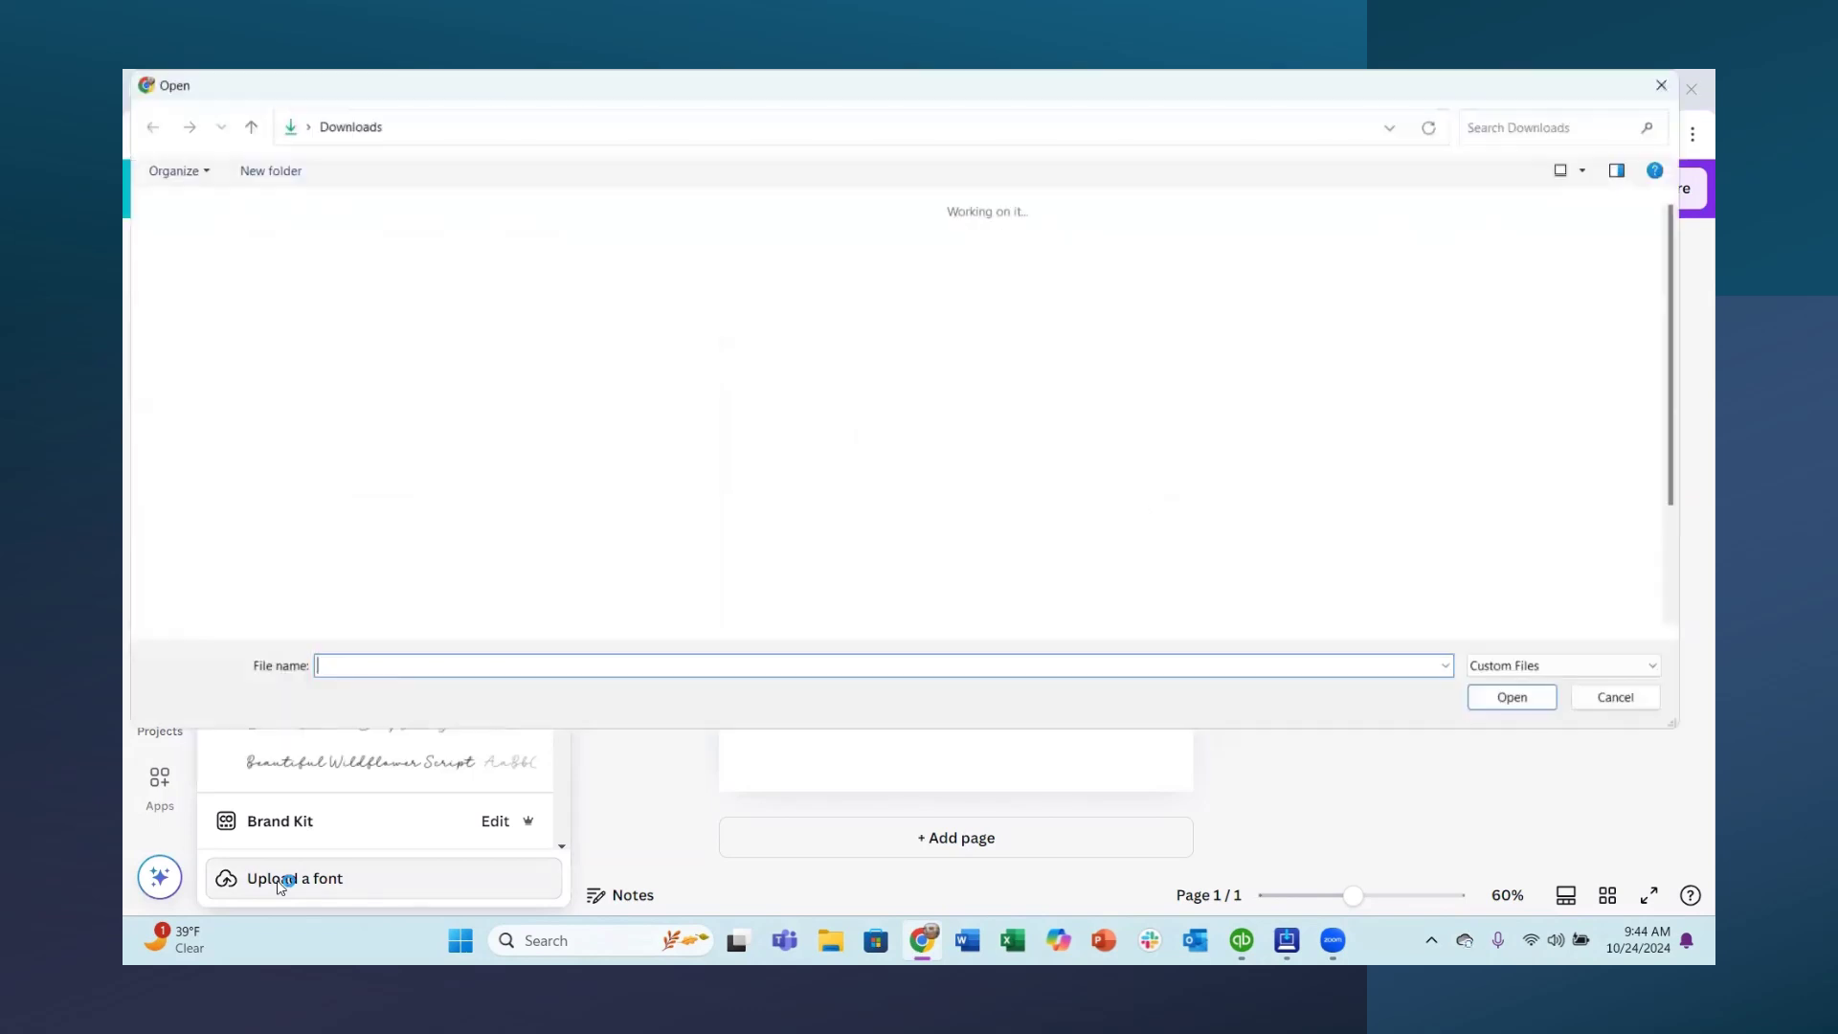
double_click(366, 344)
scroll(383, 421, "down", 4)
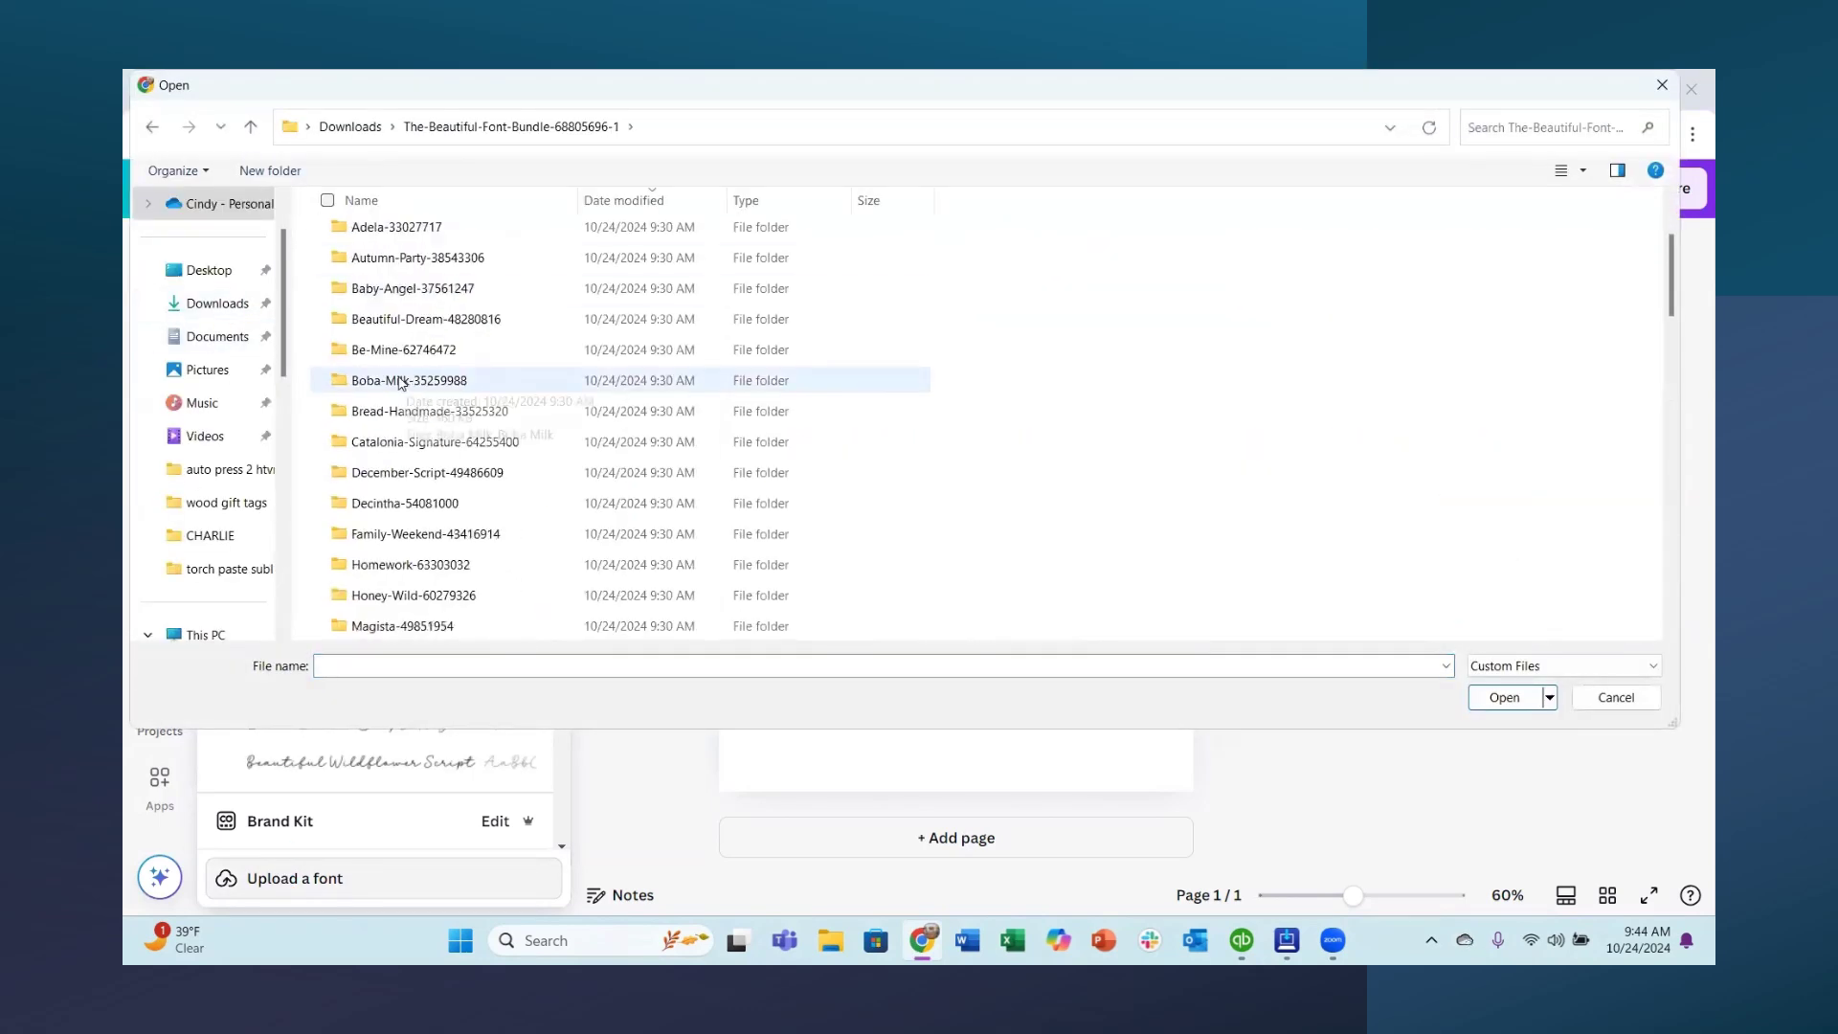
double_click(385, 447)
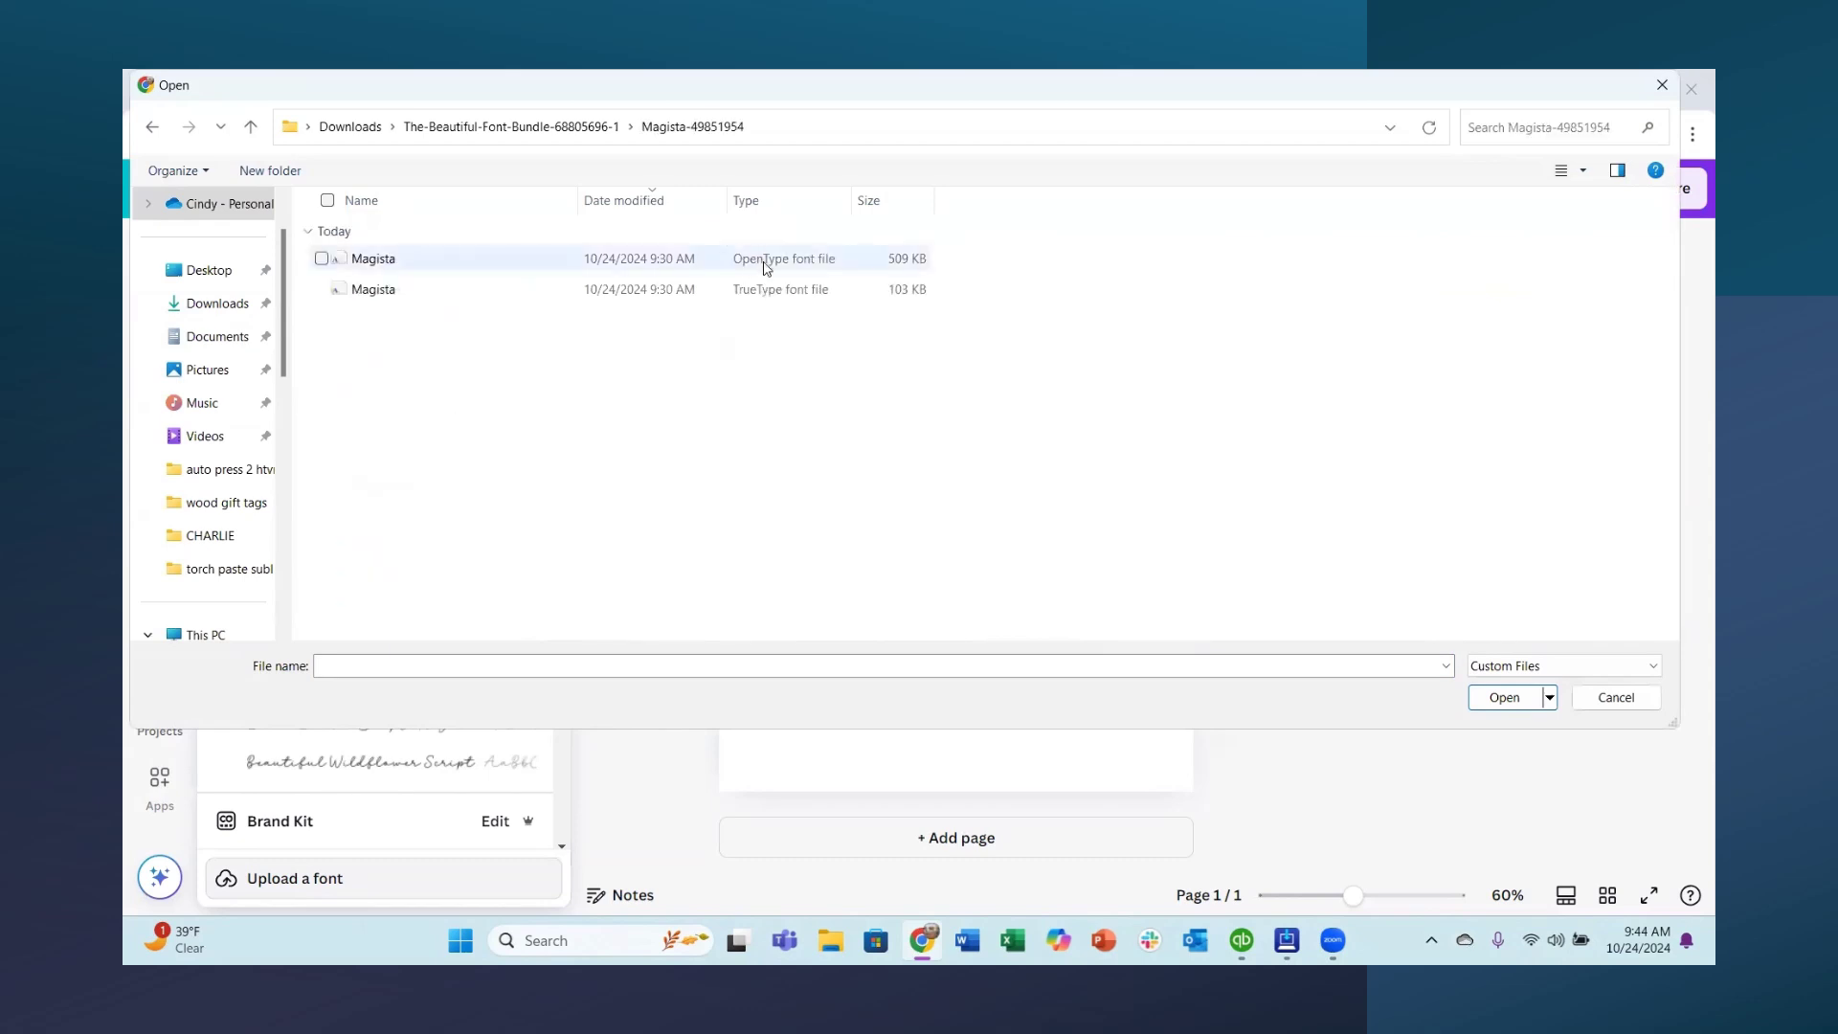
left_click(766, 267)
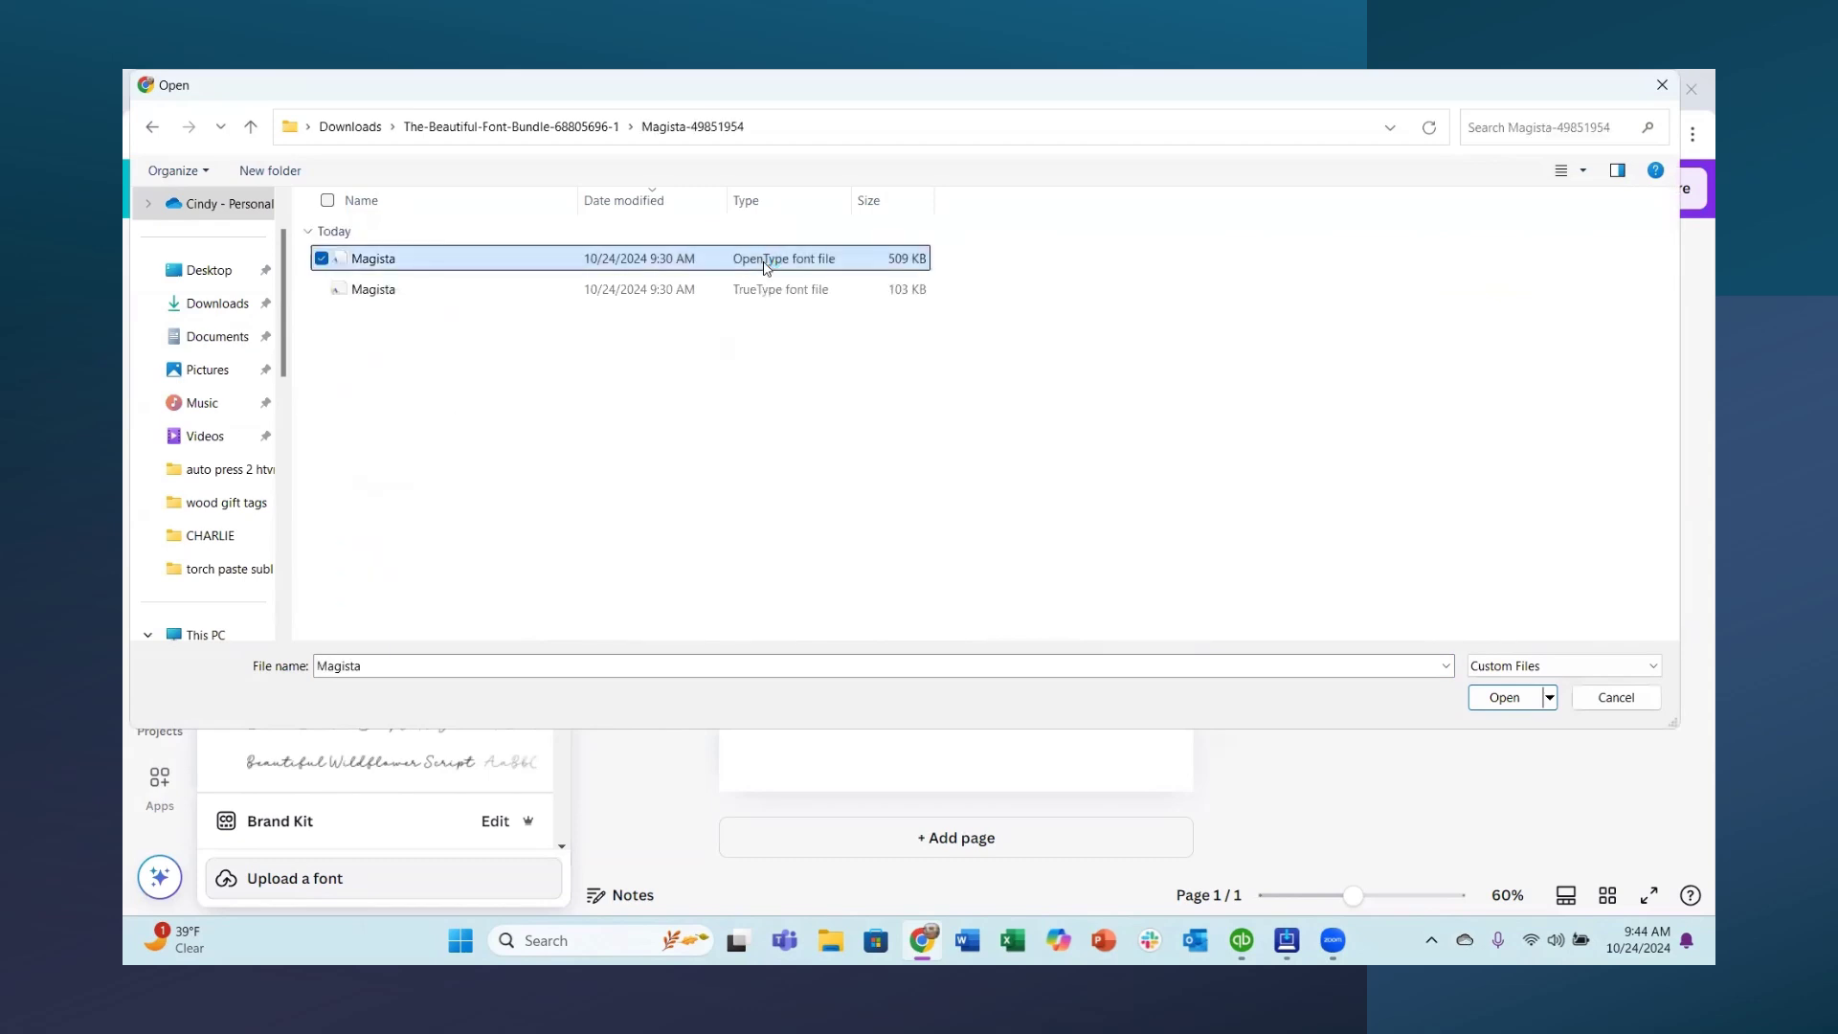
double_click(765, 267)
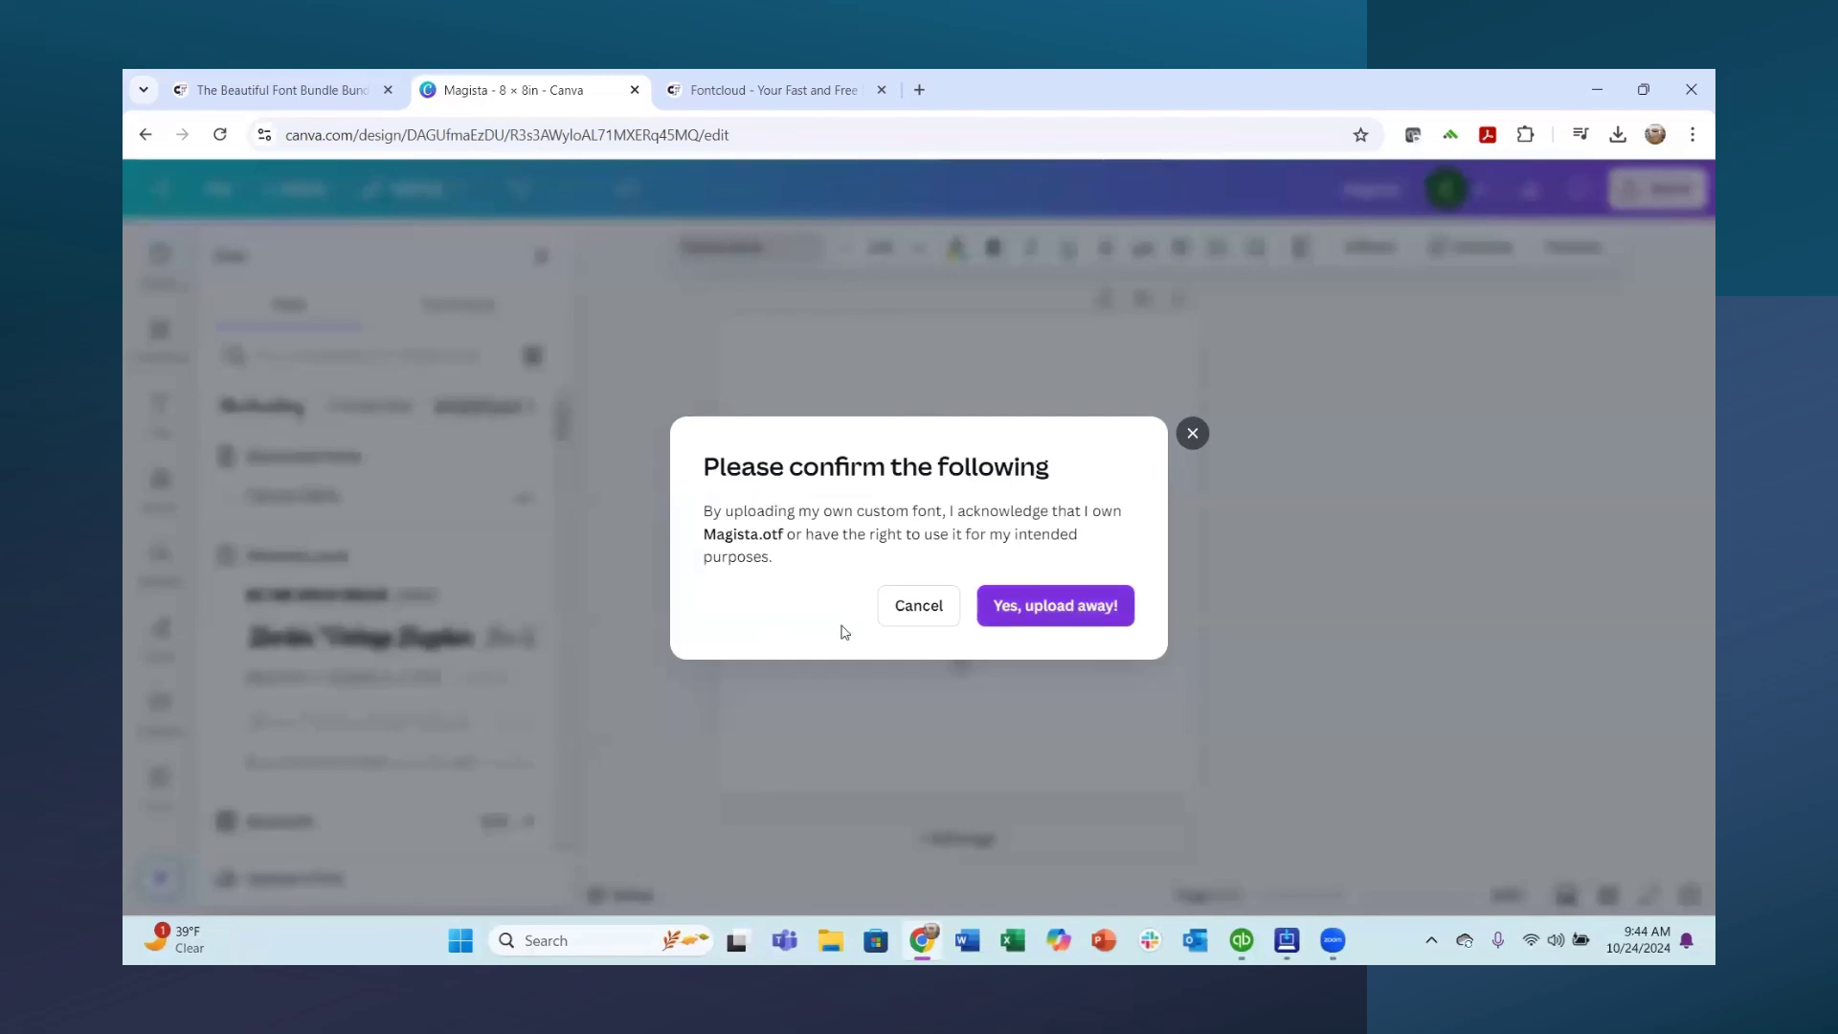
left_click(1024, 617)
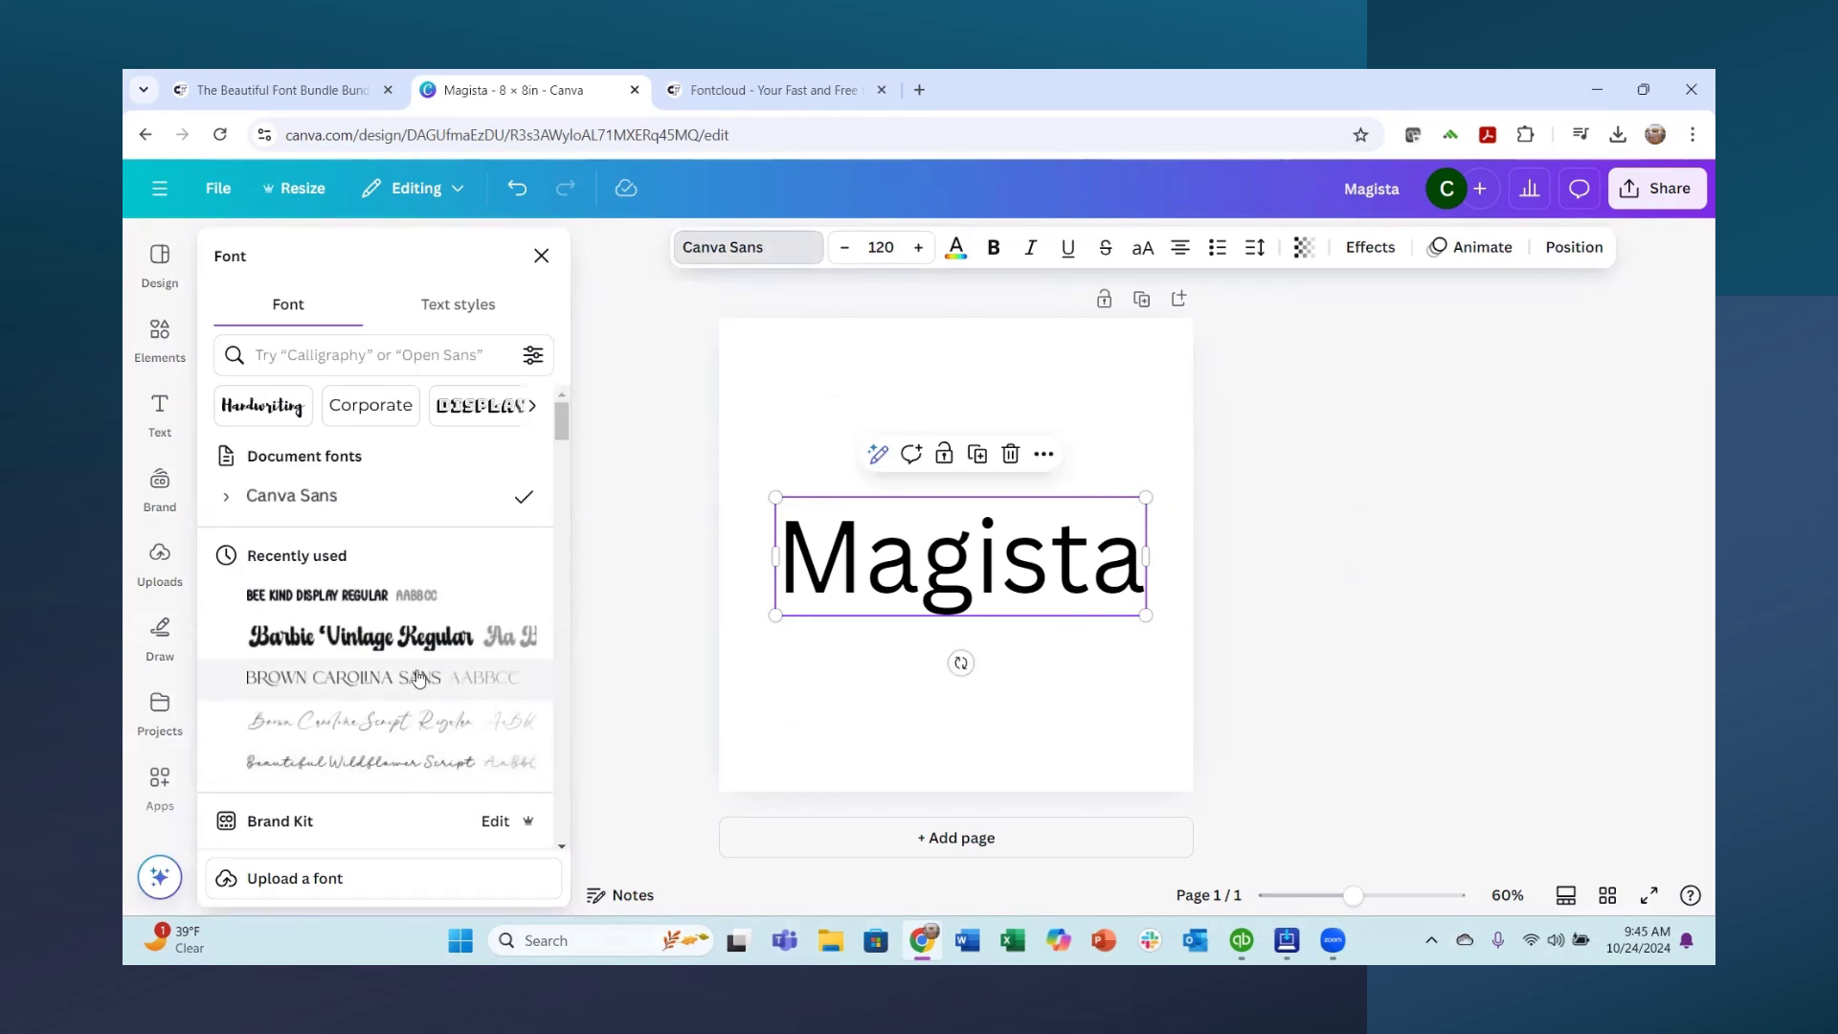
scroll(456, 629, "down", 3)
scroll(454, 627, "down", 3)
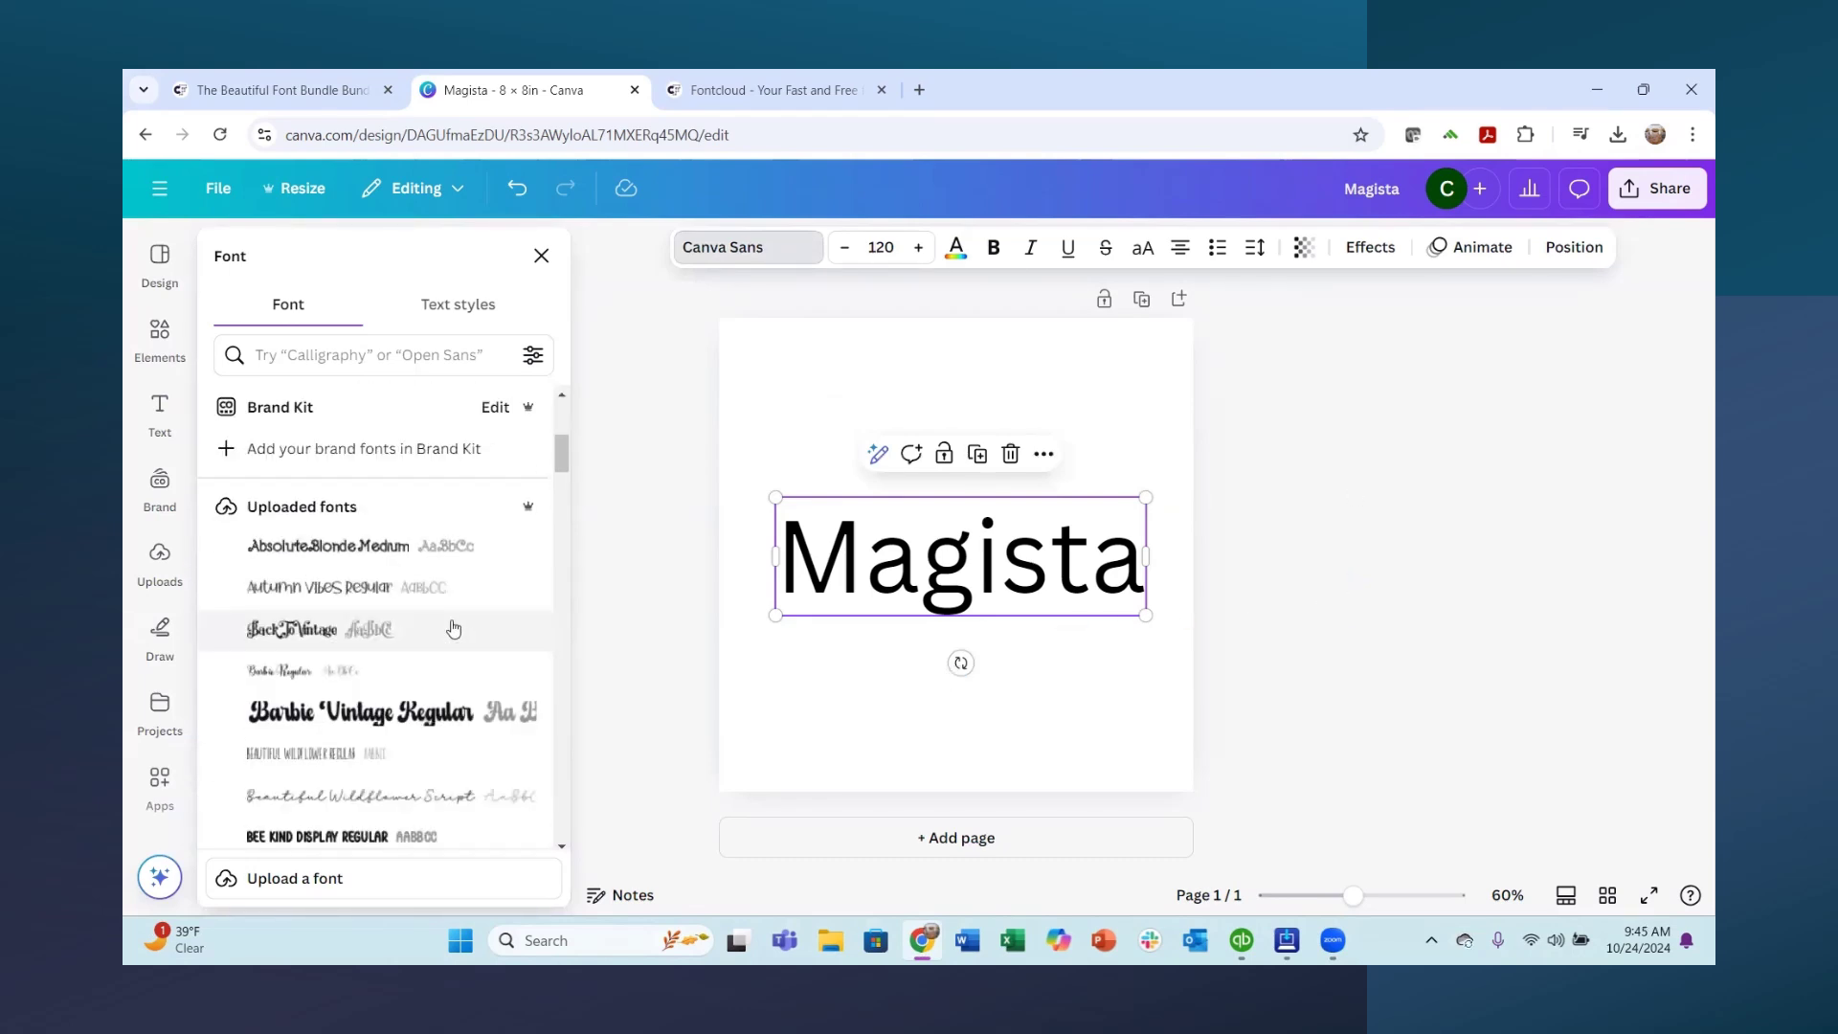
scroll(453, 624, "down", 6)
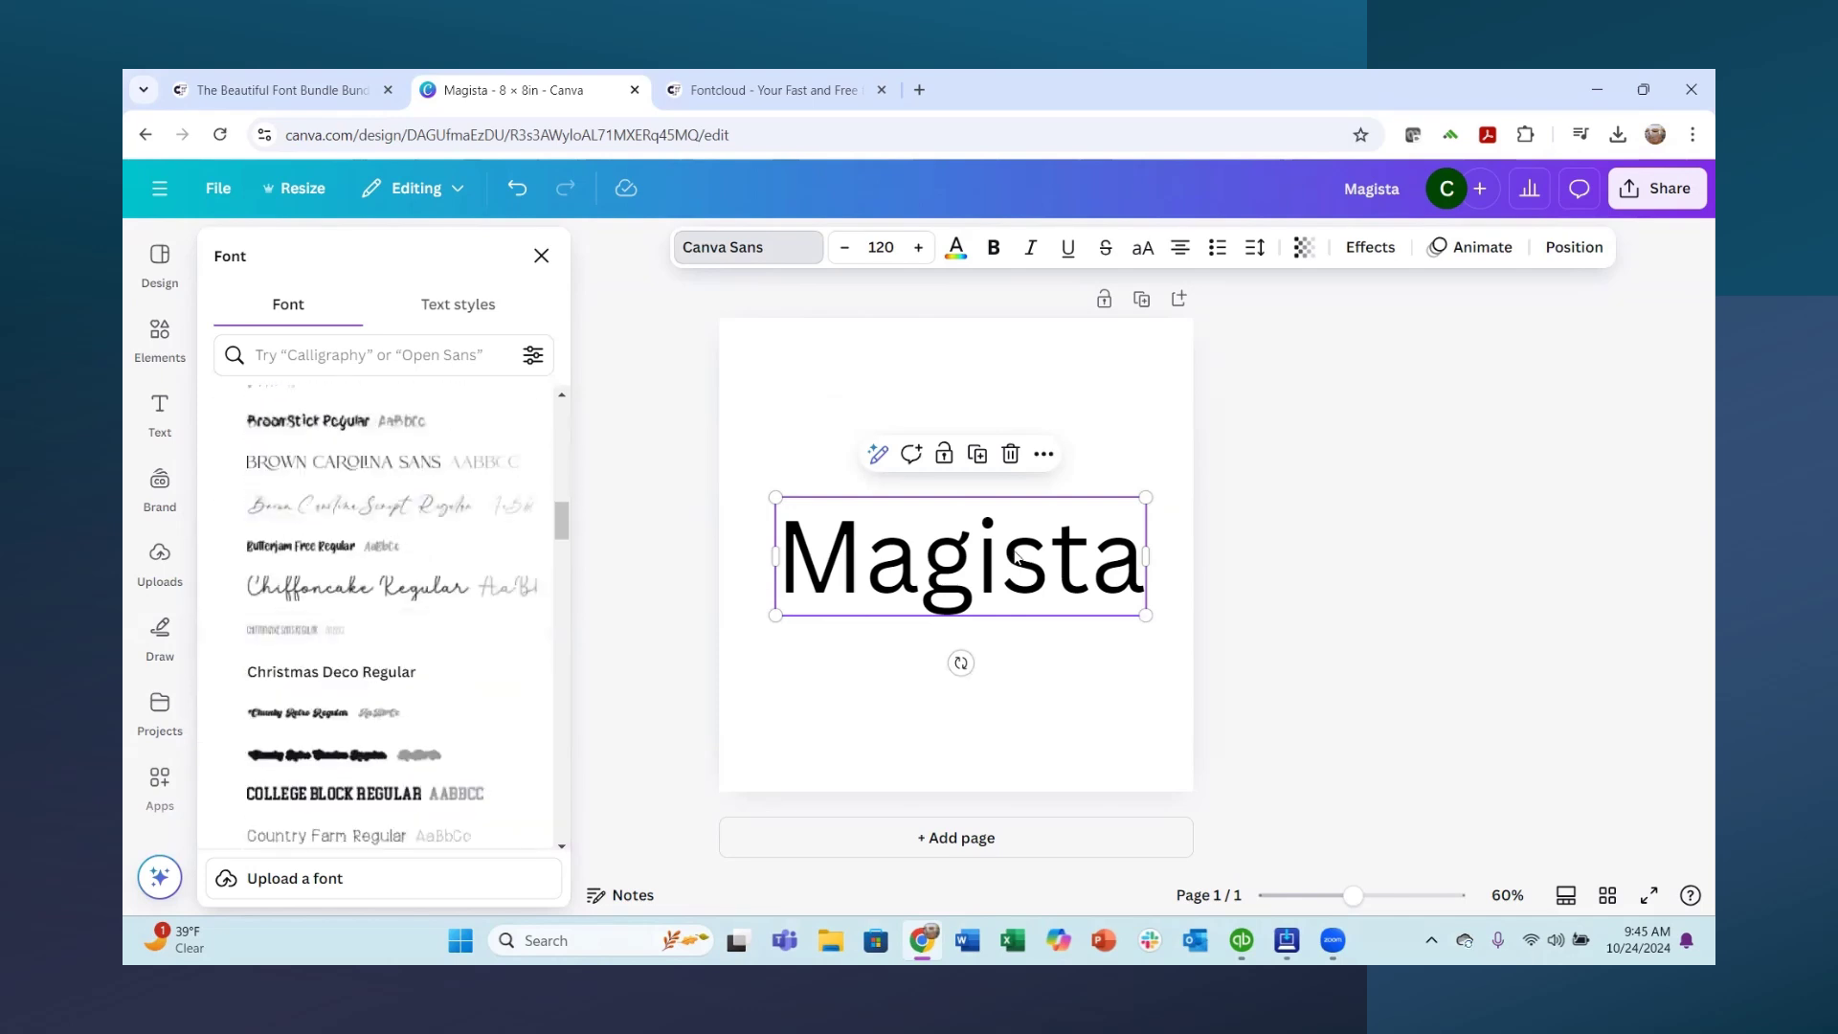
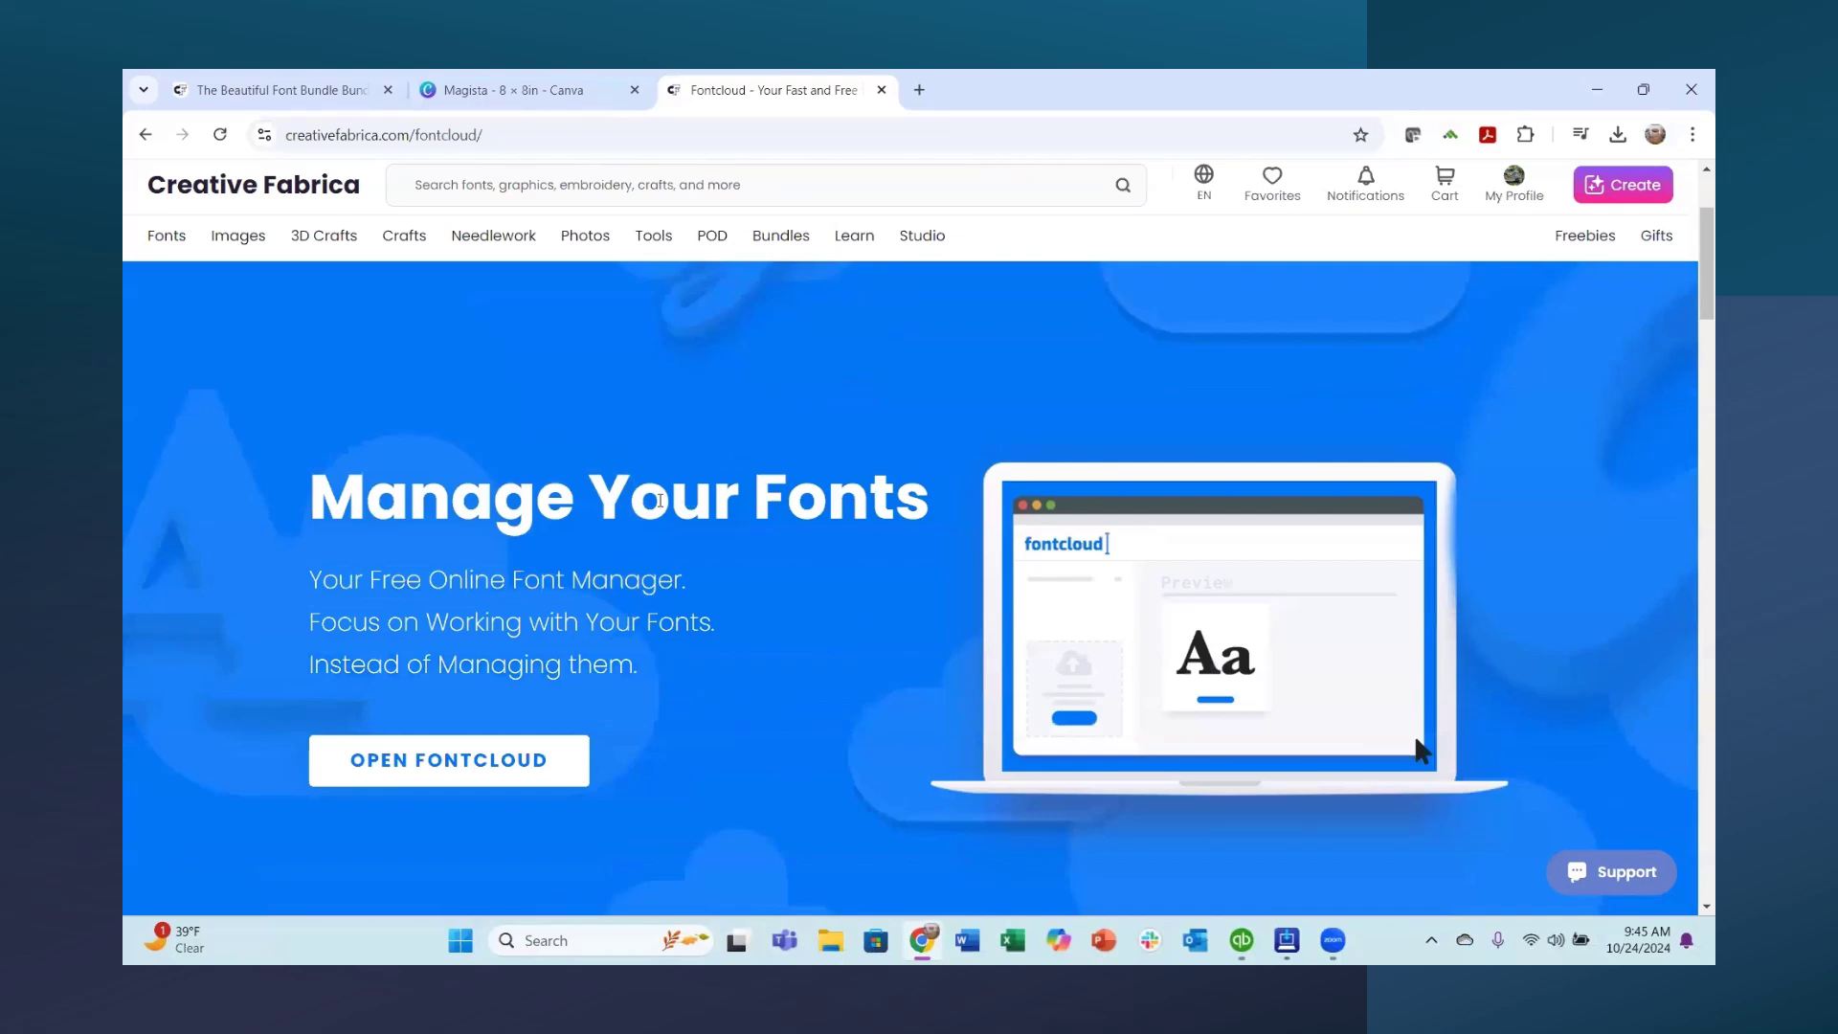
Step: Open the Fontcloud online font manager from its Manage Your Fonts page
left_click(433, 777)
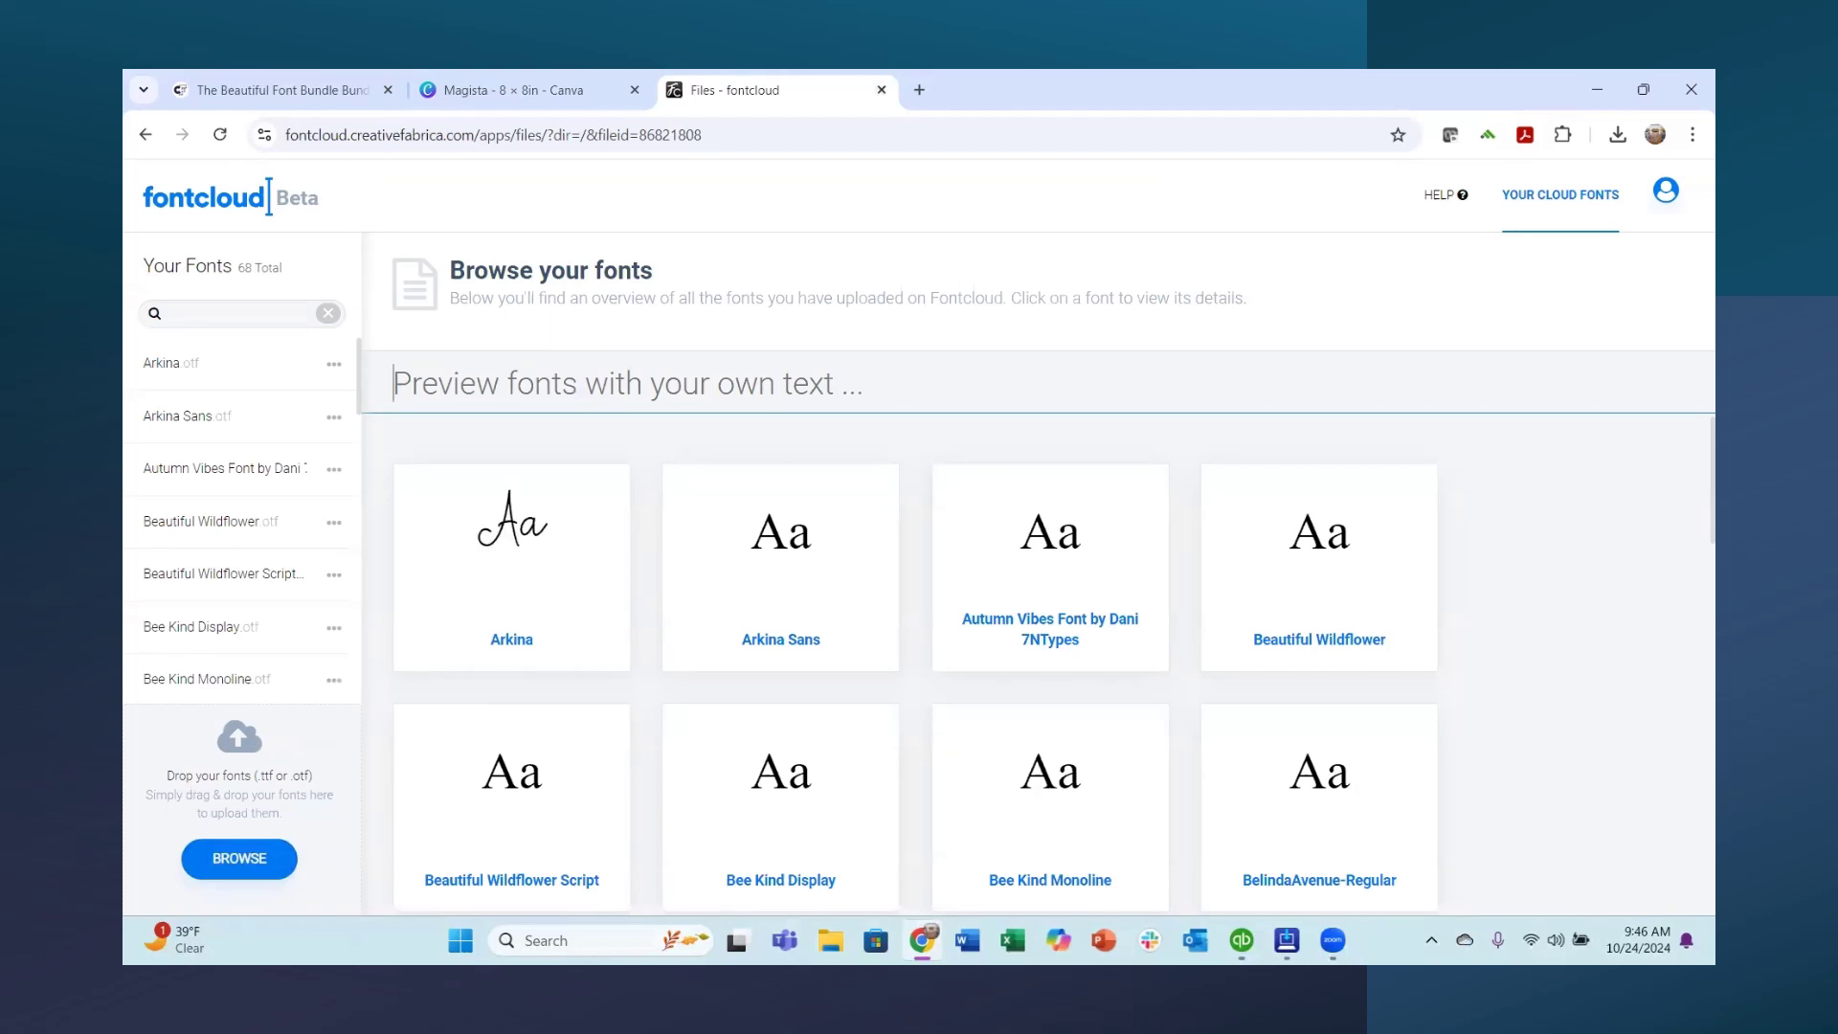
Step: Try to upload the whole Magista-49851954 folder to Fontcloud from File Explorer
key("super+e")
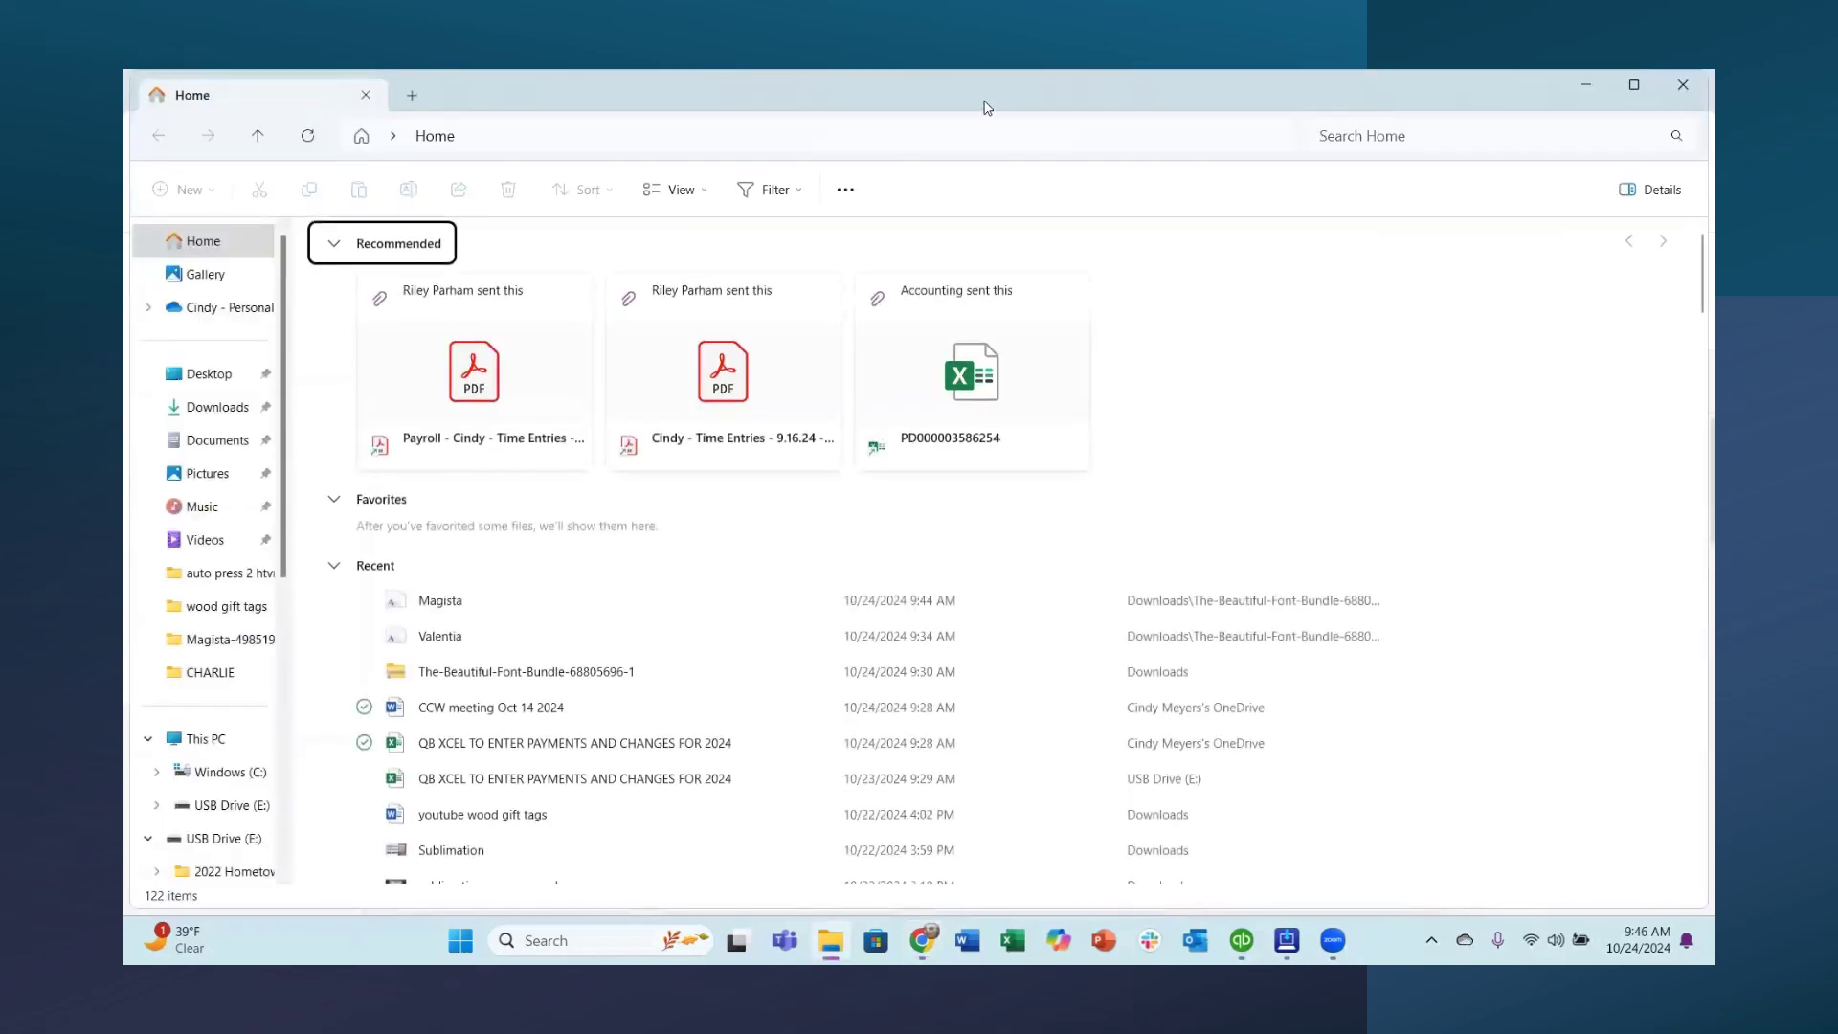
key("alt+Tab")
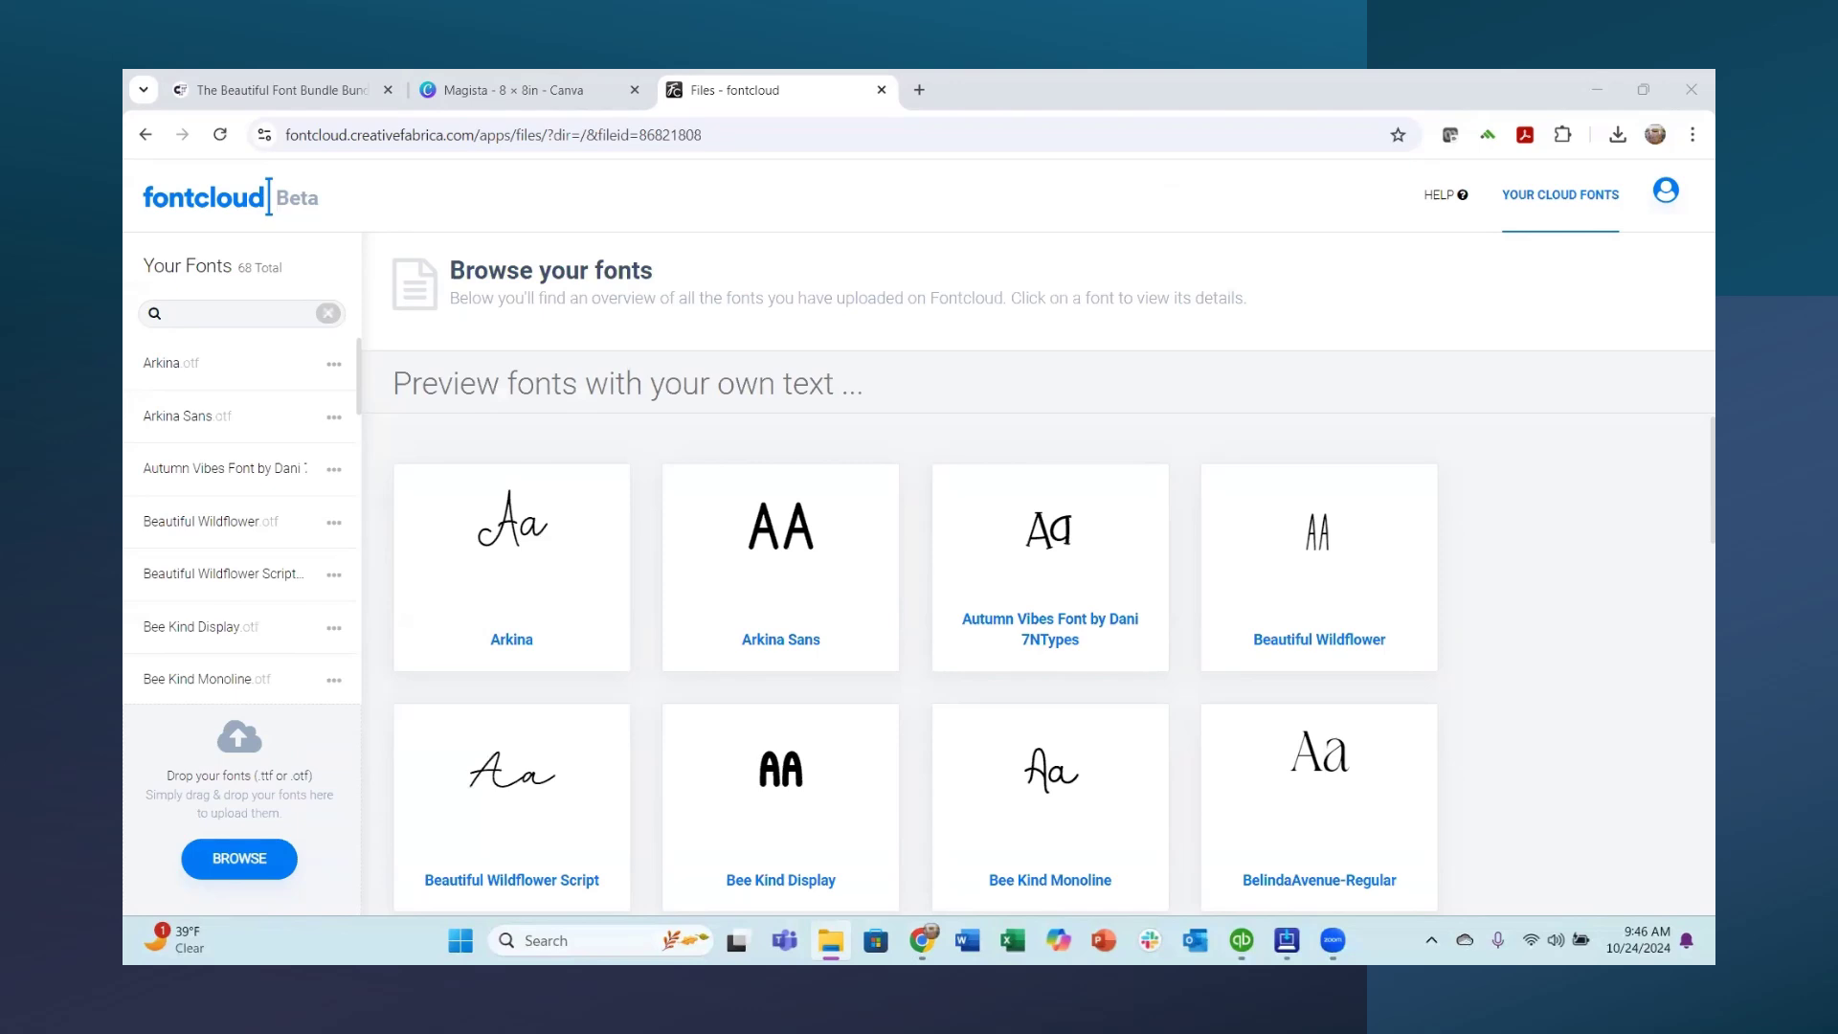
left_click_drag(124, 383, 213, 736)
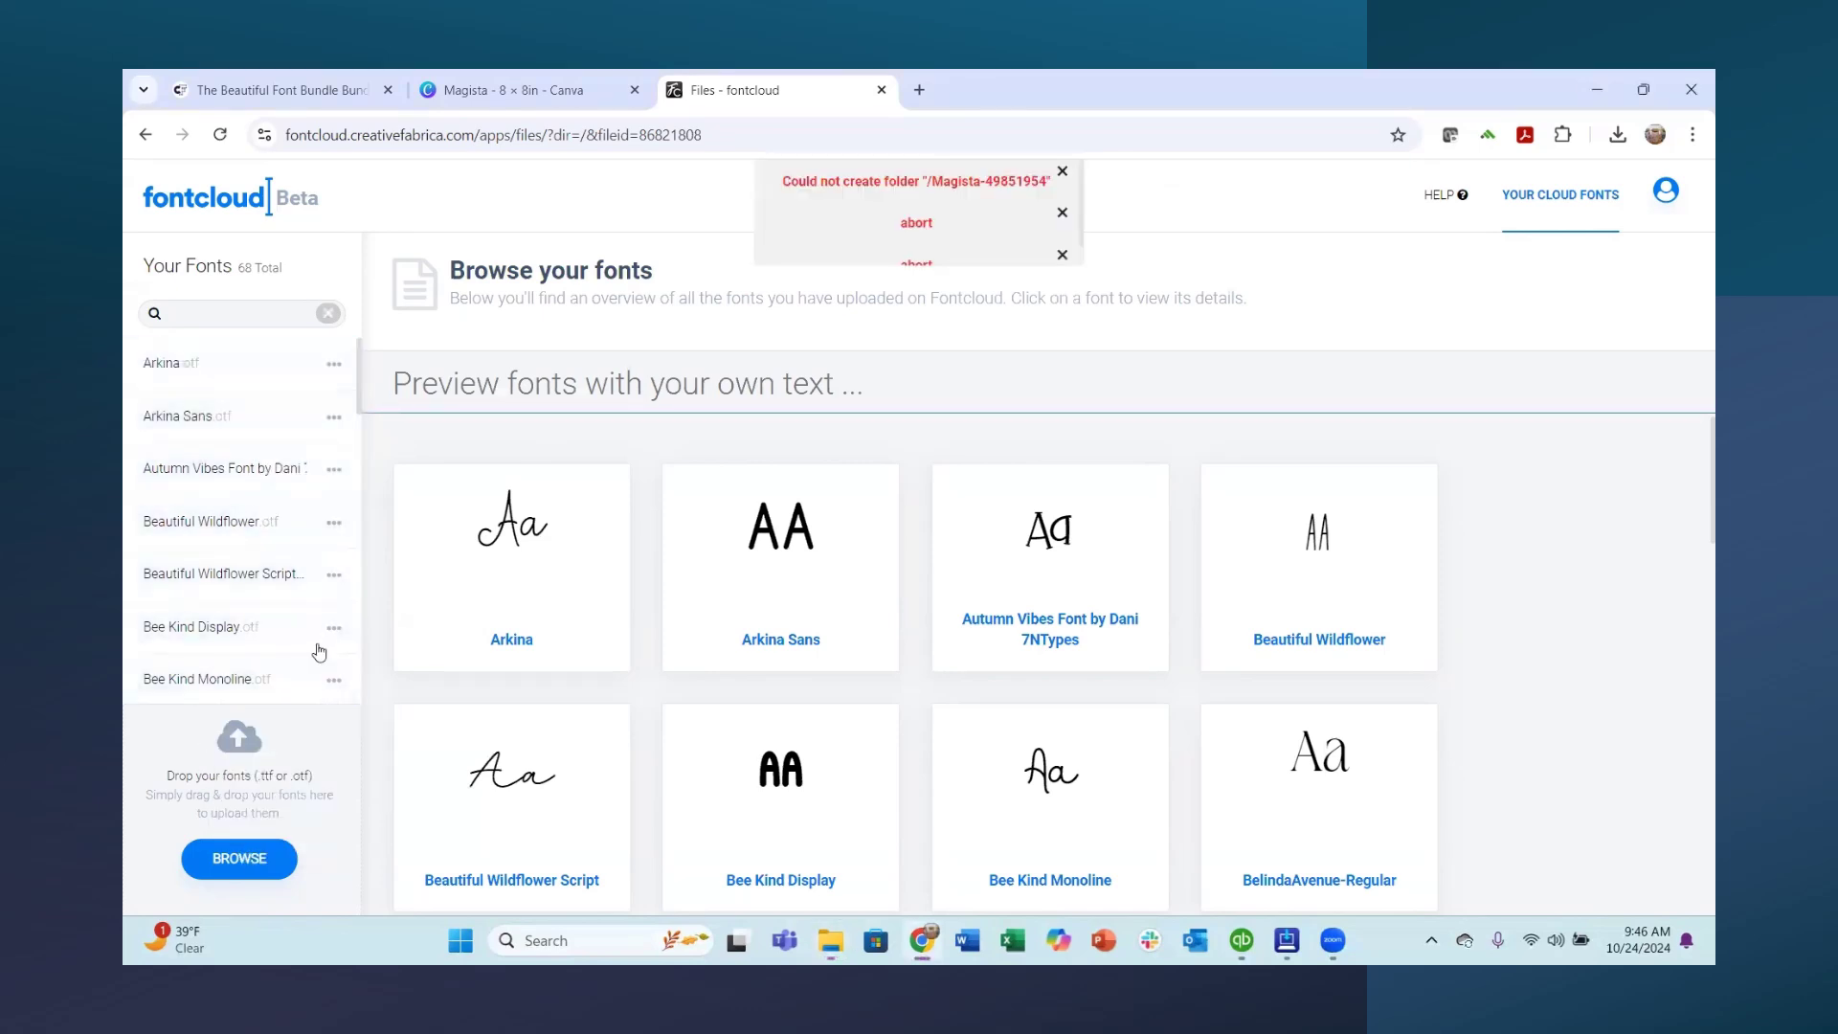
left_click(1073, 168)
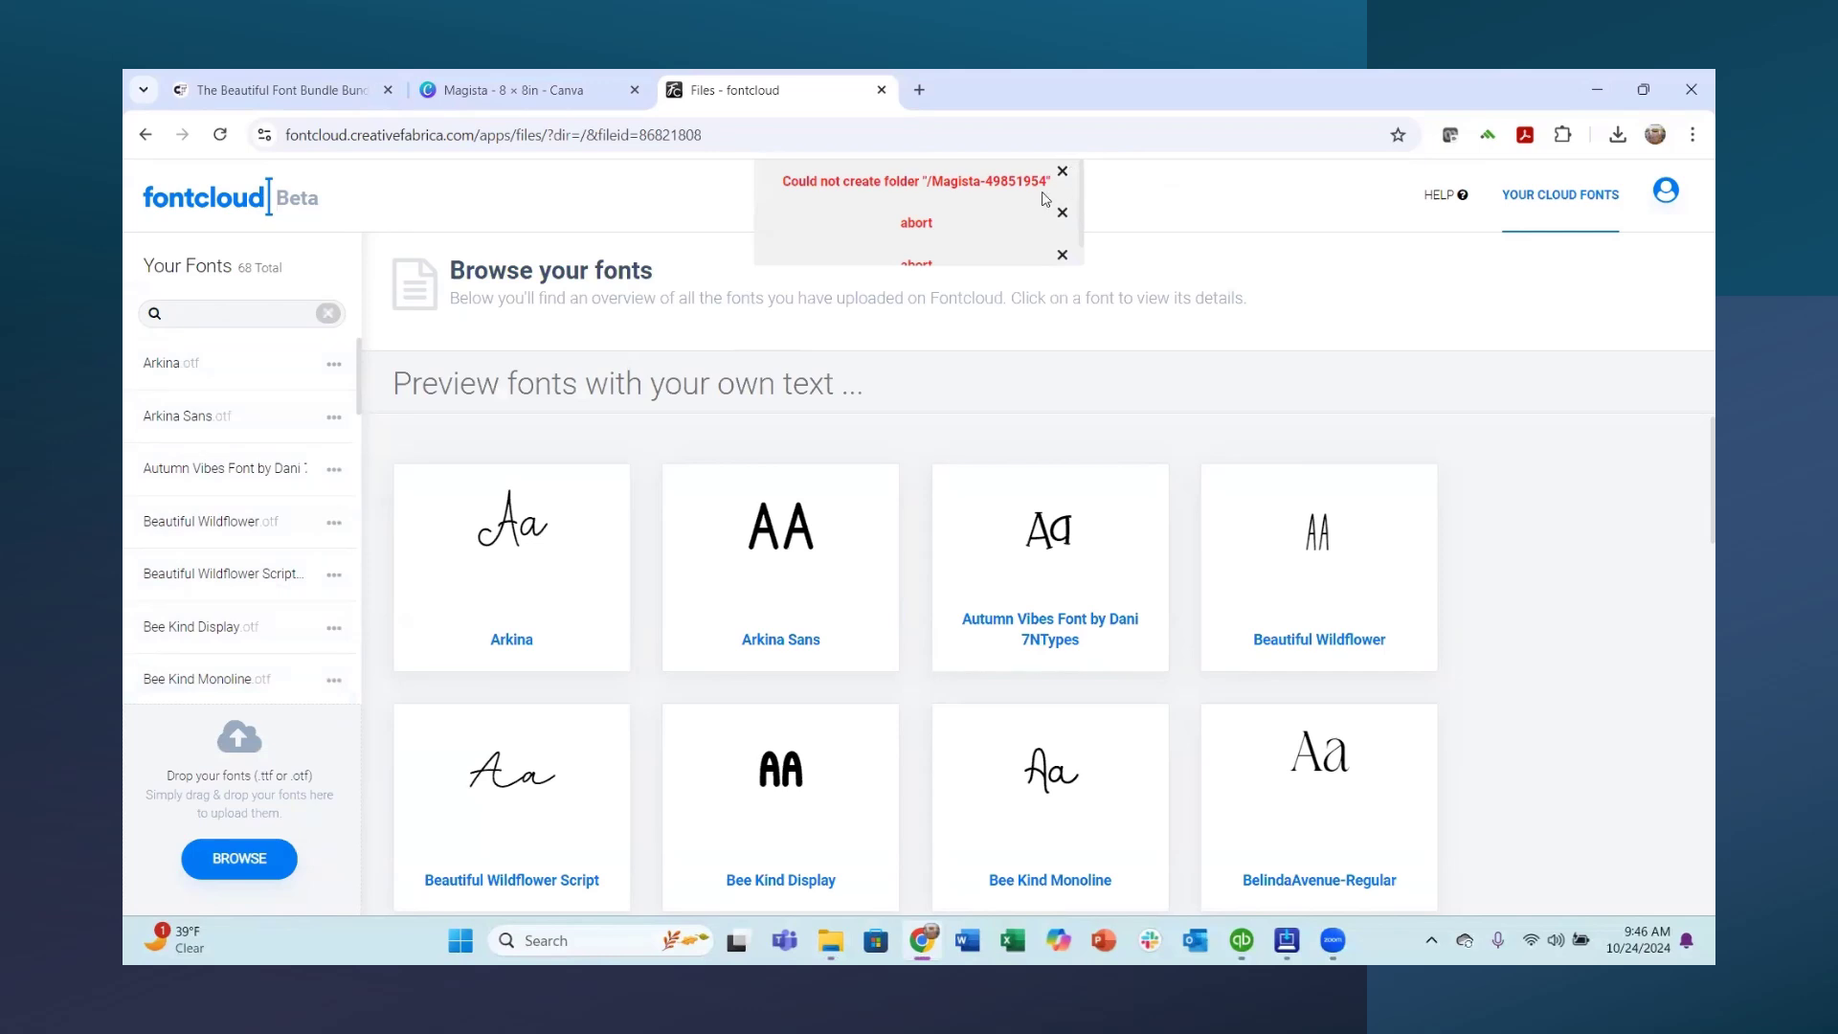
Step: Upload the Magista OpenType font file to Fontcloud and locate it in the font list
left_click(232, 877)
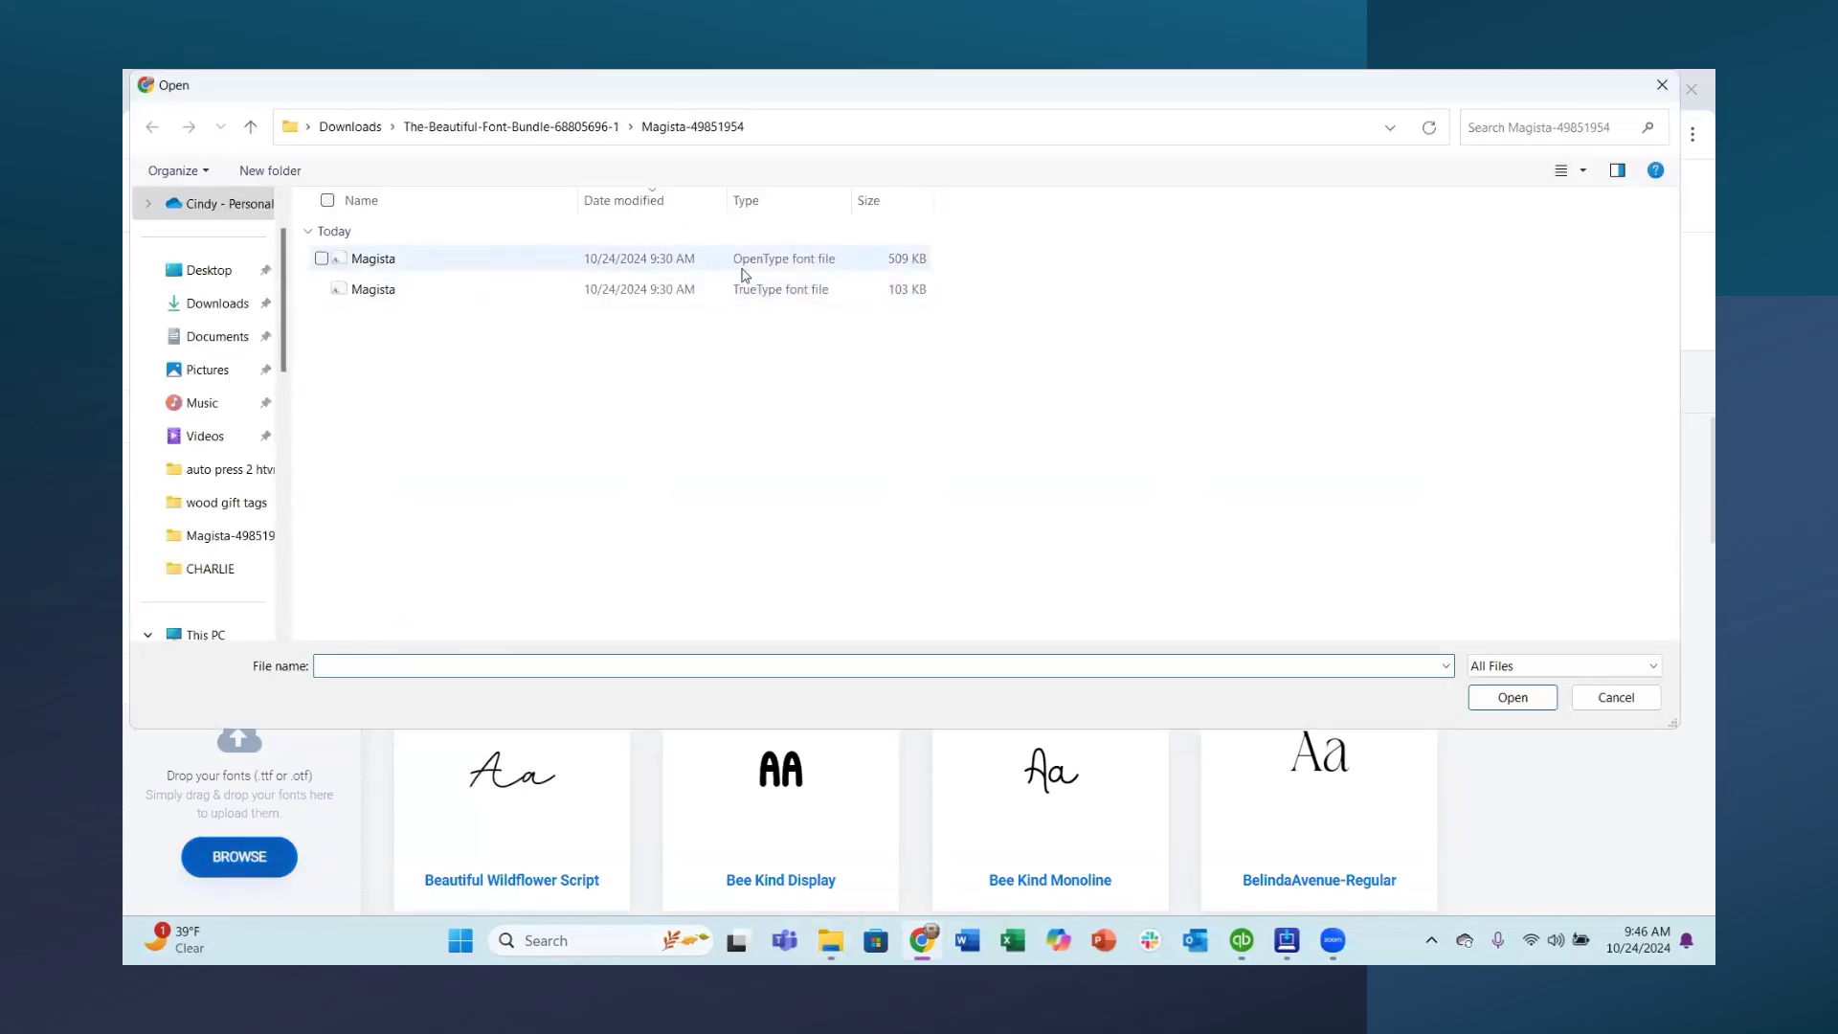
double_click(744, 271)
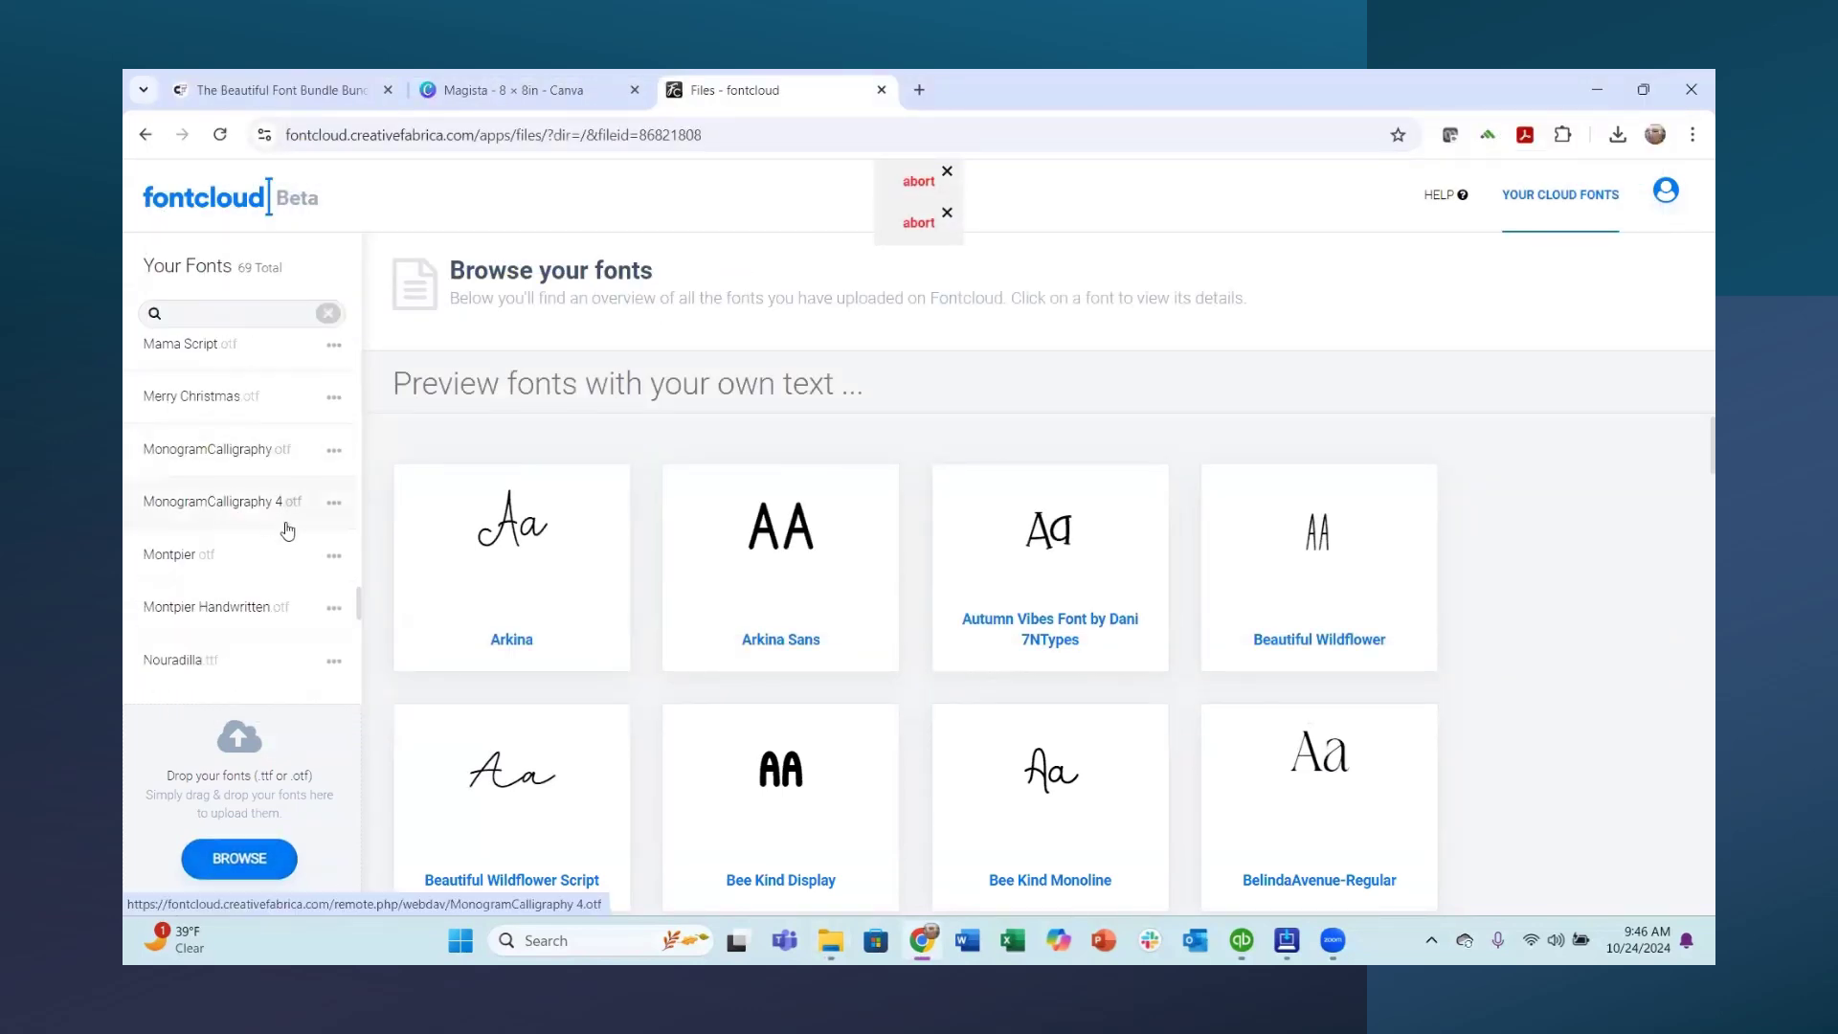
scroll(287, 525, "up", 1)
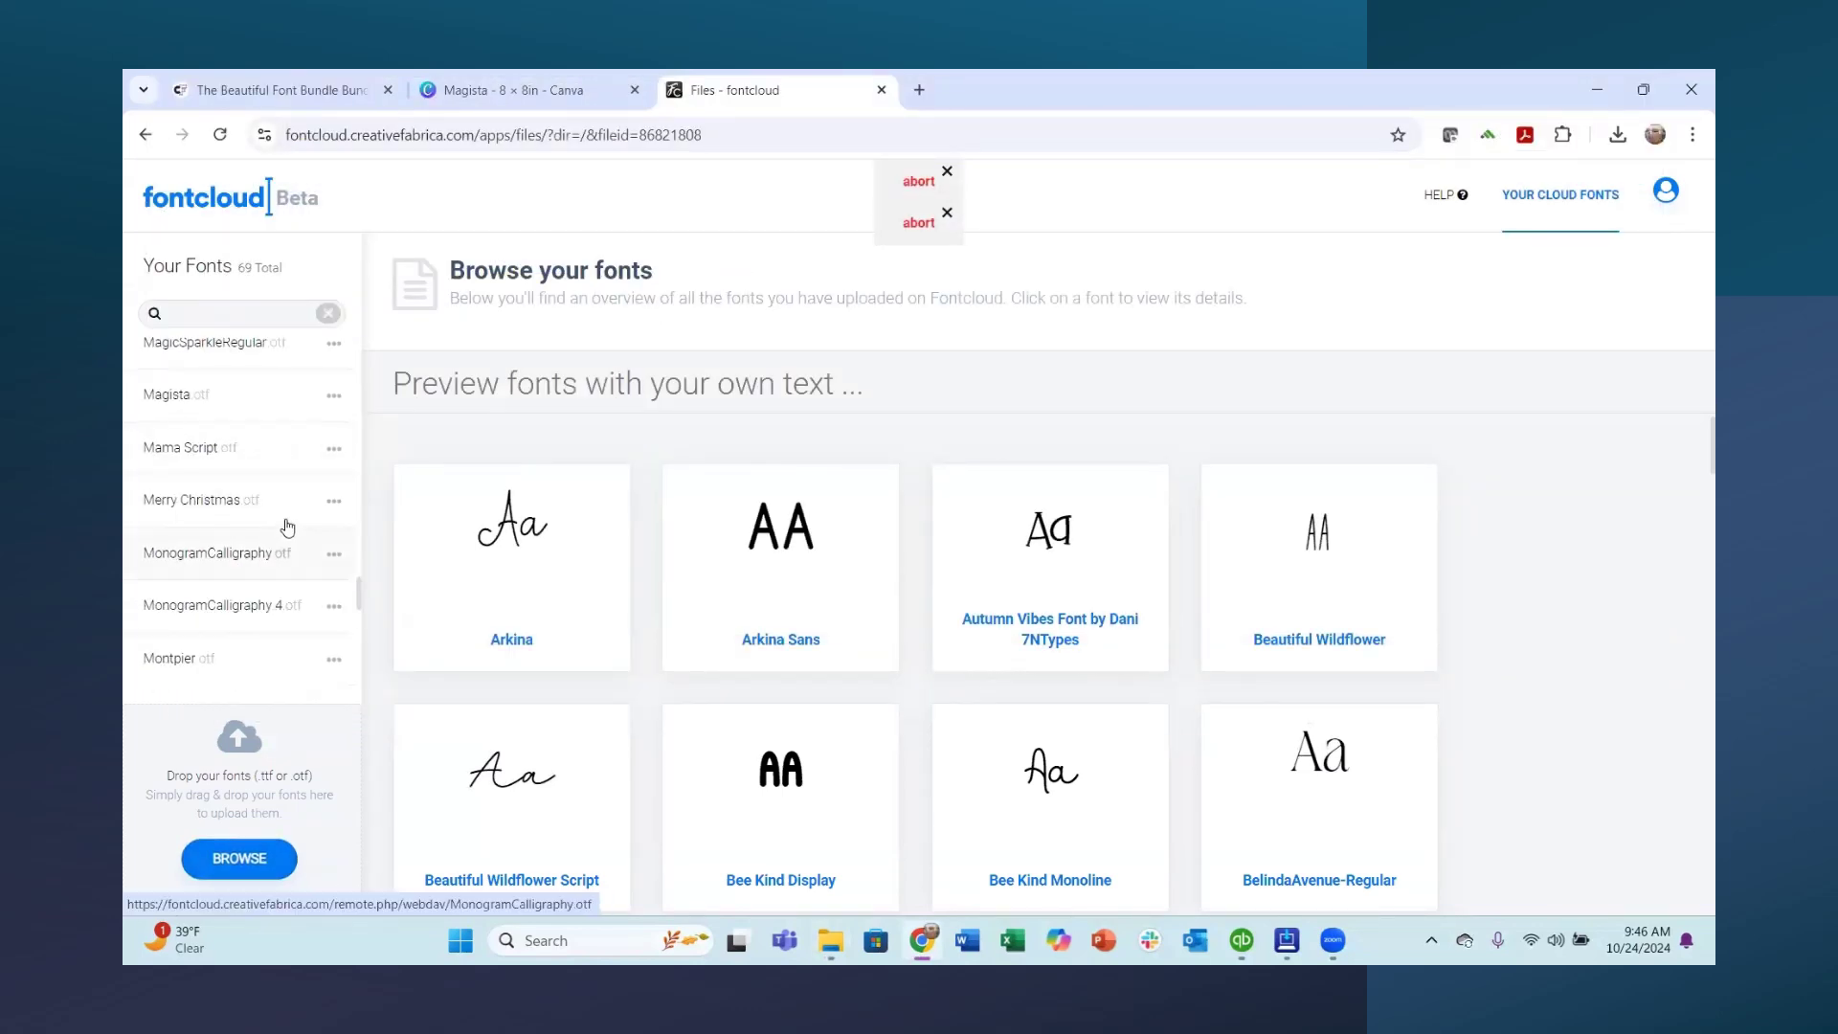
Step: Open the Magista font's details in Fontcloud and dismiss the two pending upload notices
left_click(189, 409)
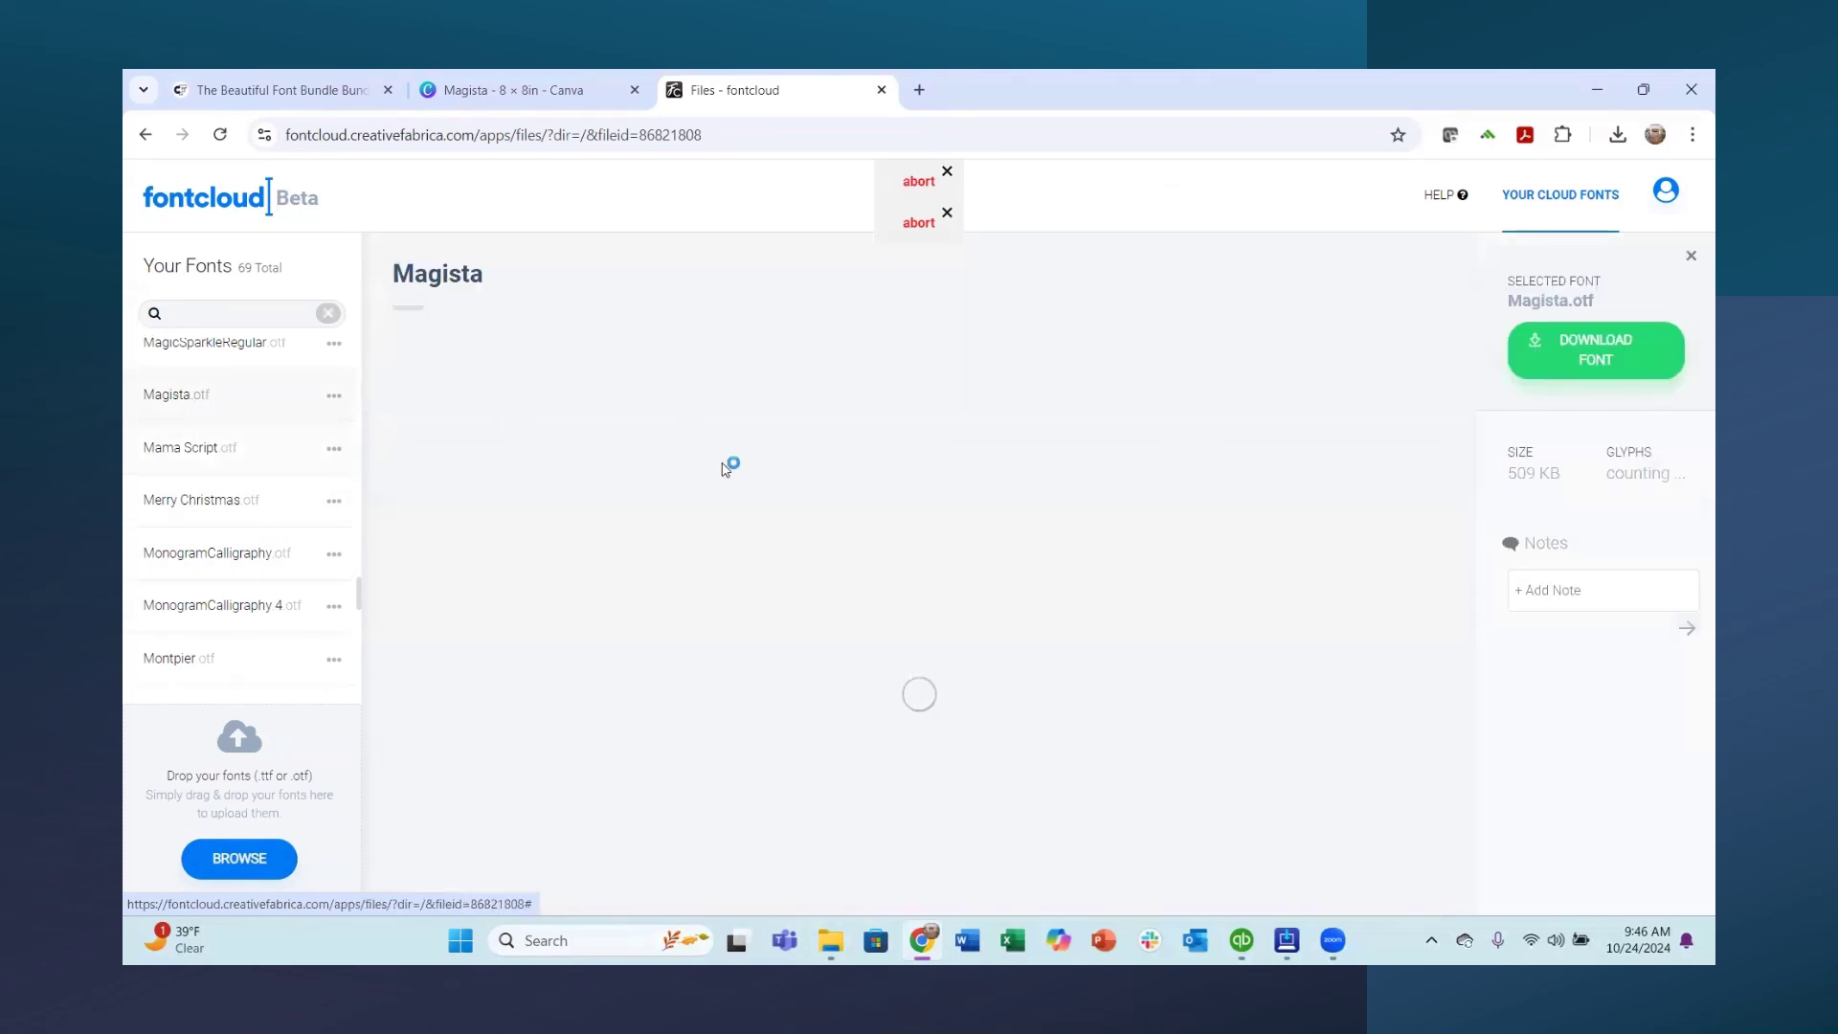
left_click(948, 175)
left_click(947, 174)
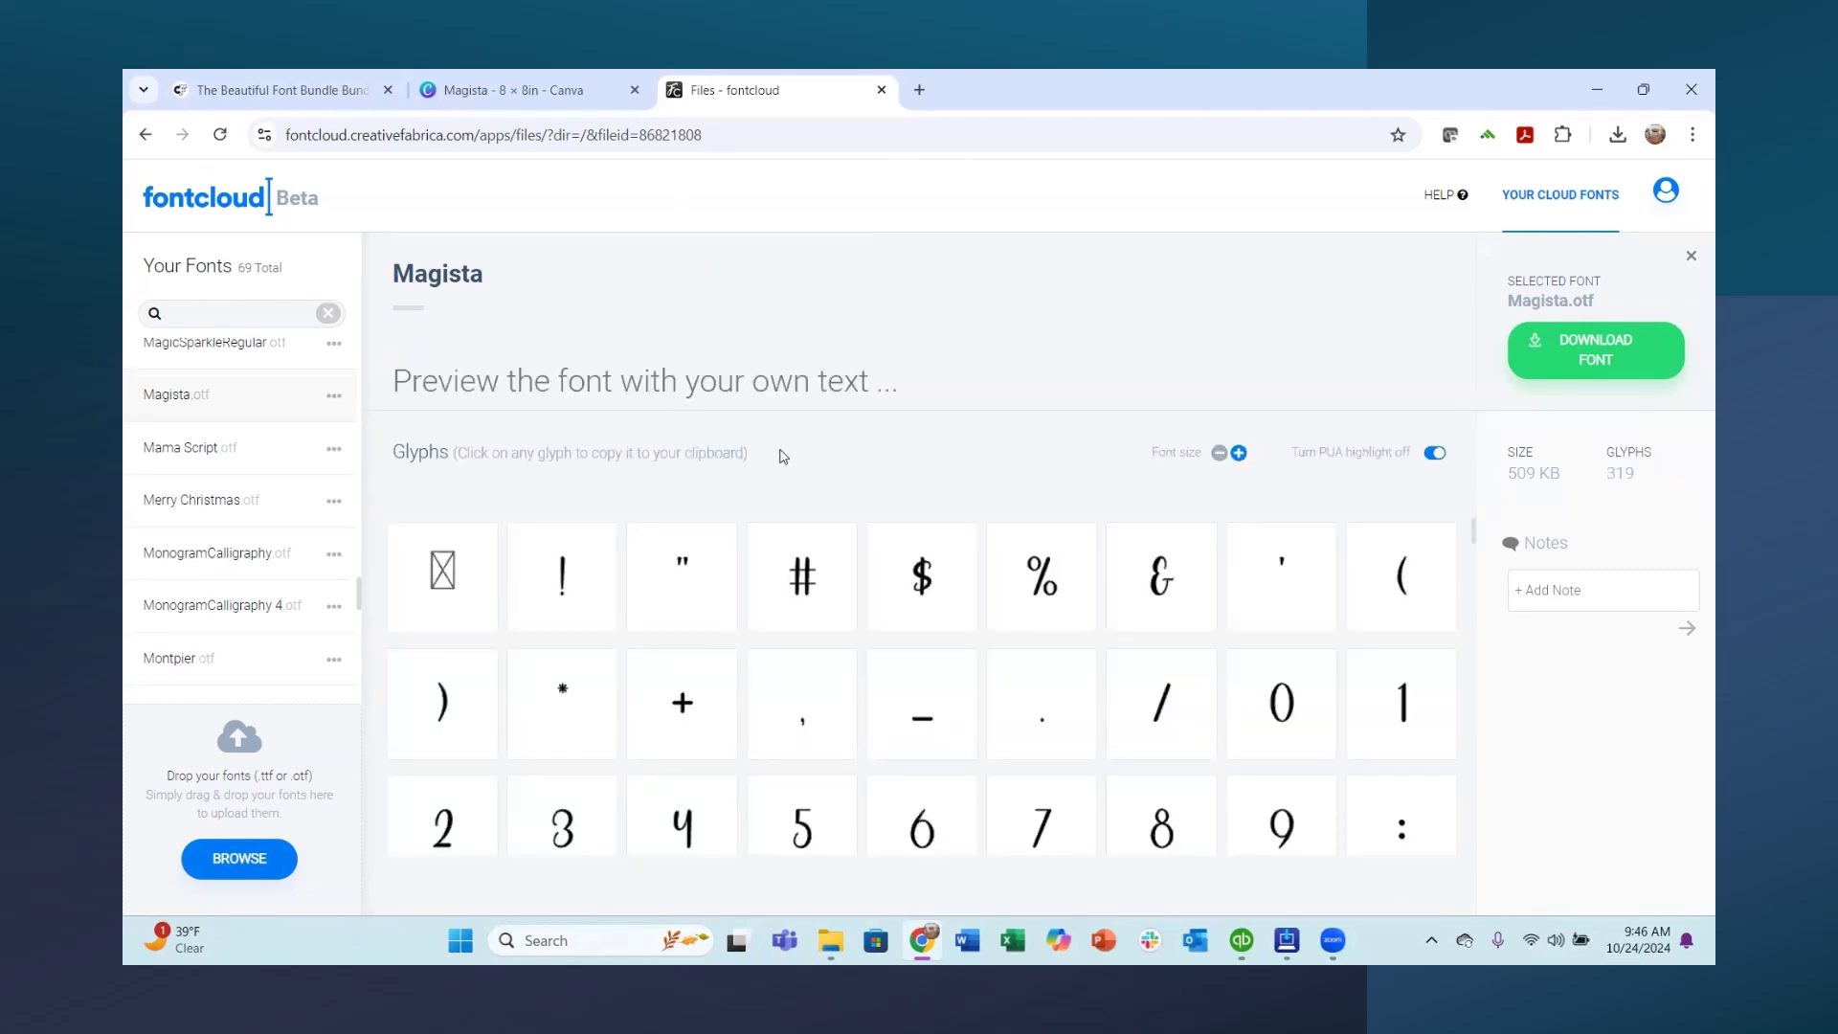
Step: Look through Magista's glyphs from the punctuation and standard letters to the lowercase letters with heart swashes
scroll(1032, 611, "down", 8)
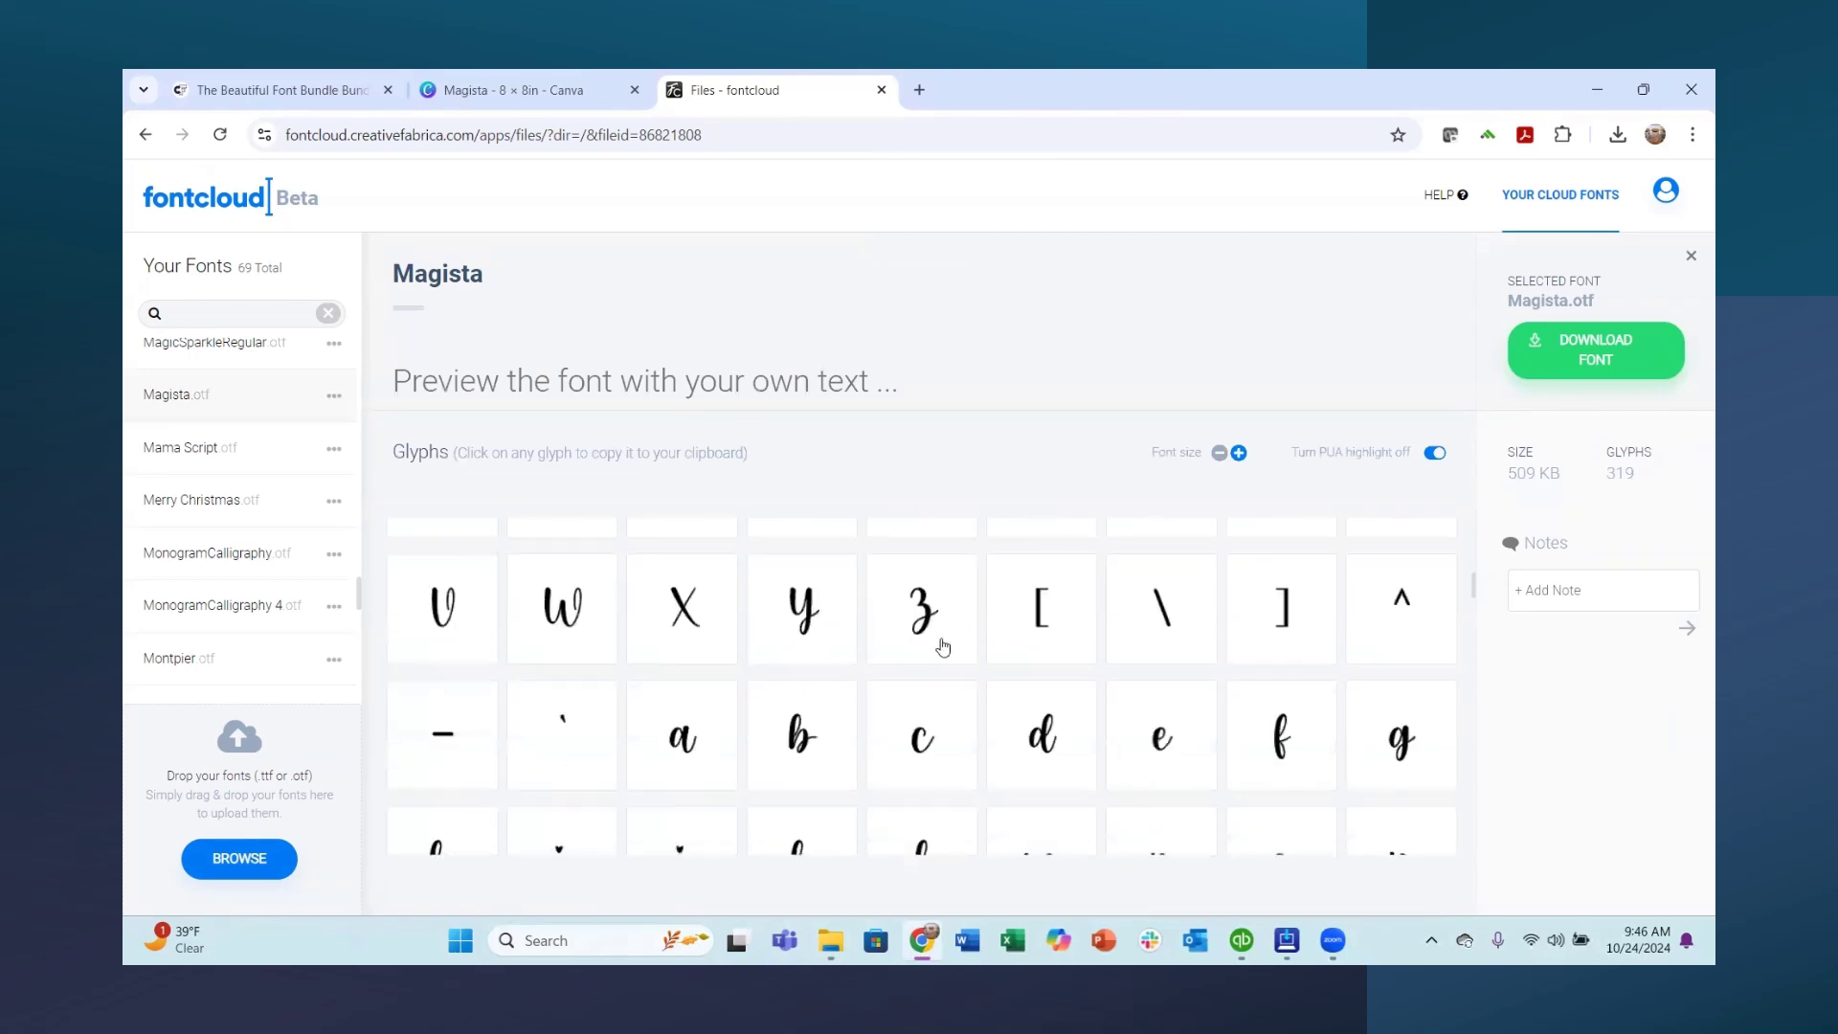
scroll(943, 648, "down", 10)
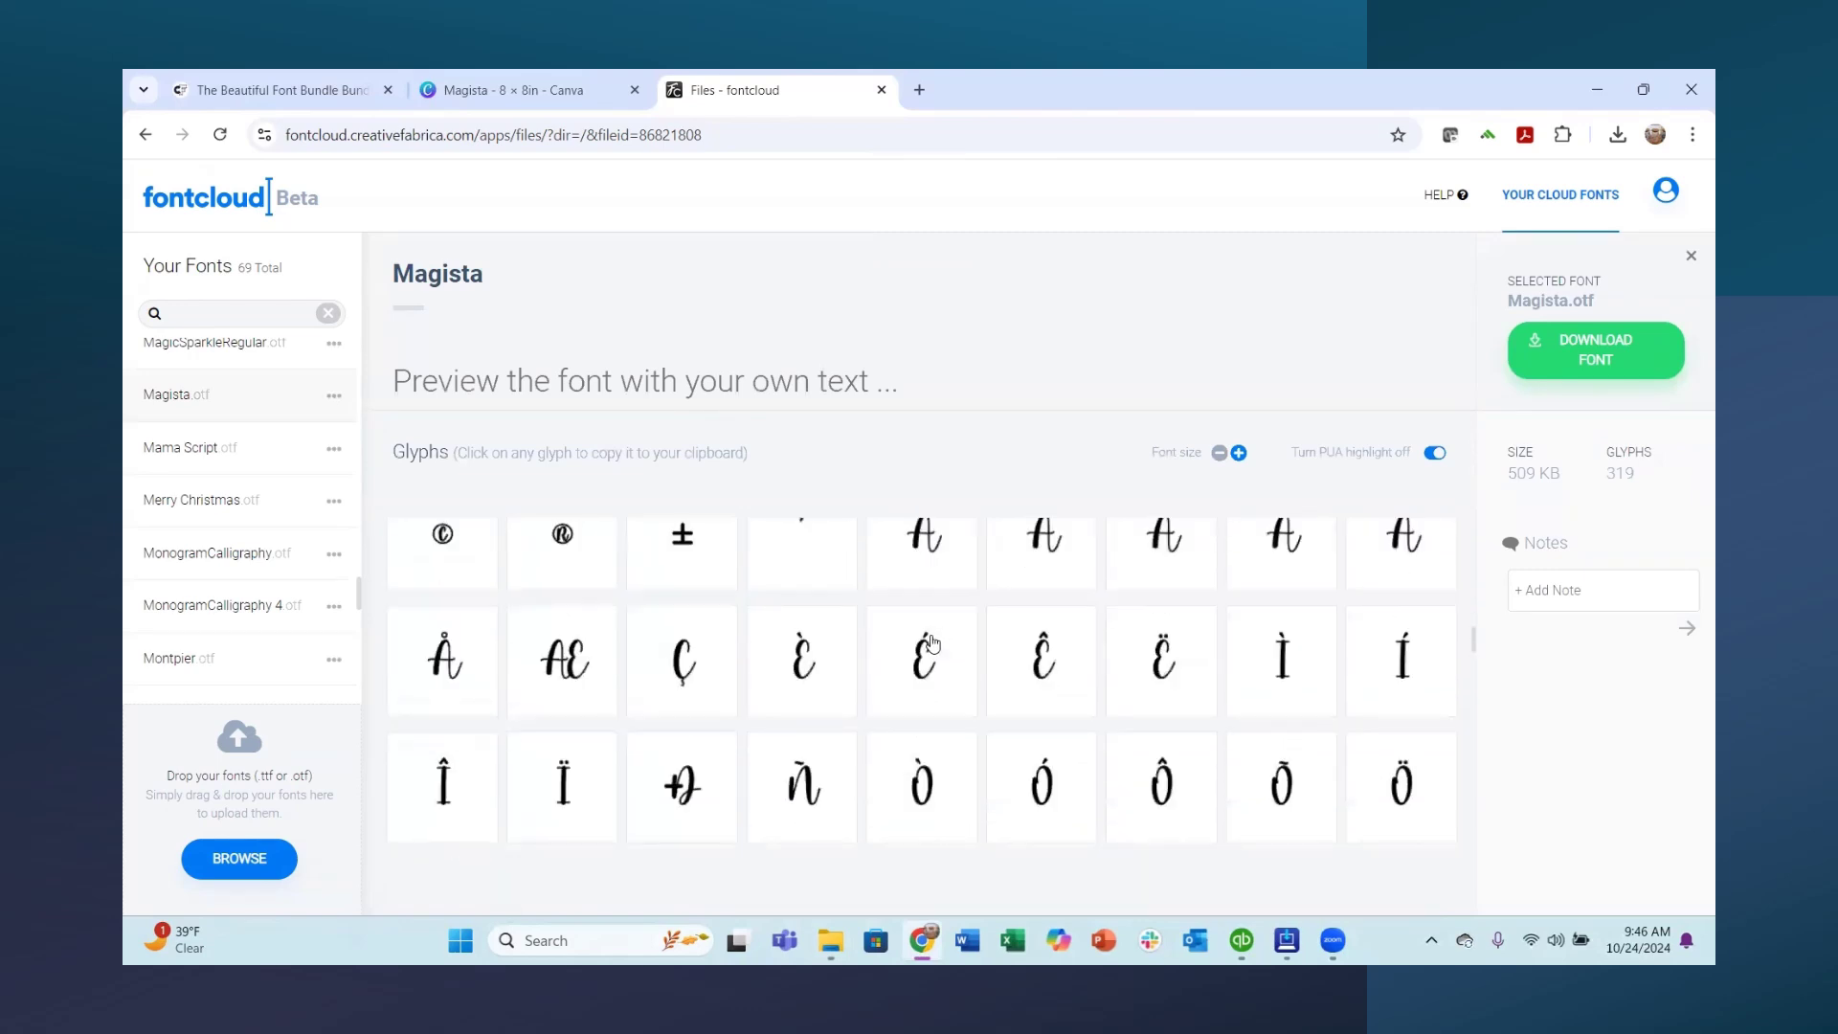
scroll(933, 645, "down", 10)
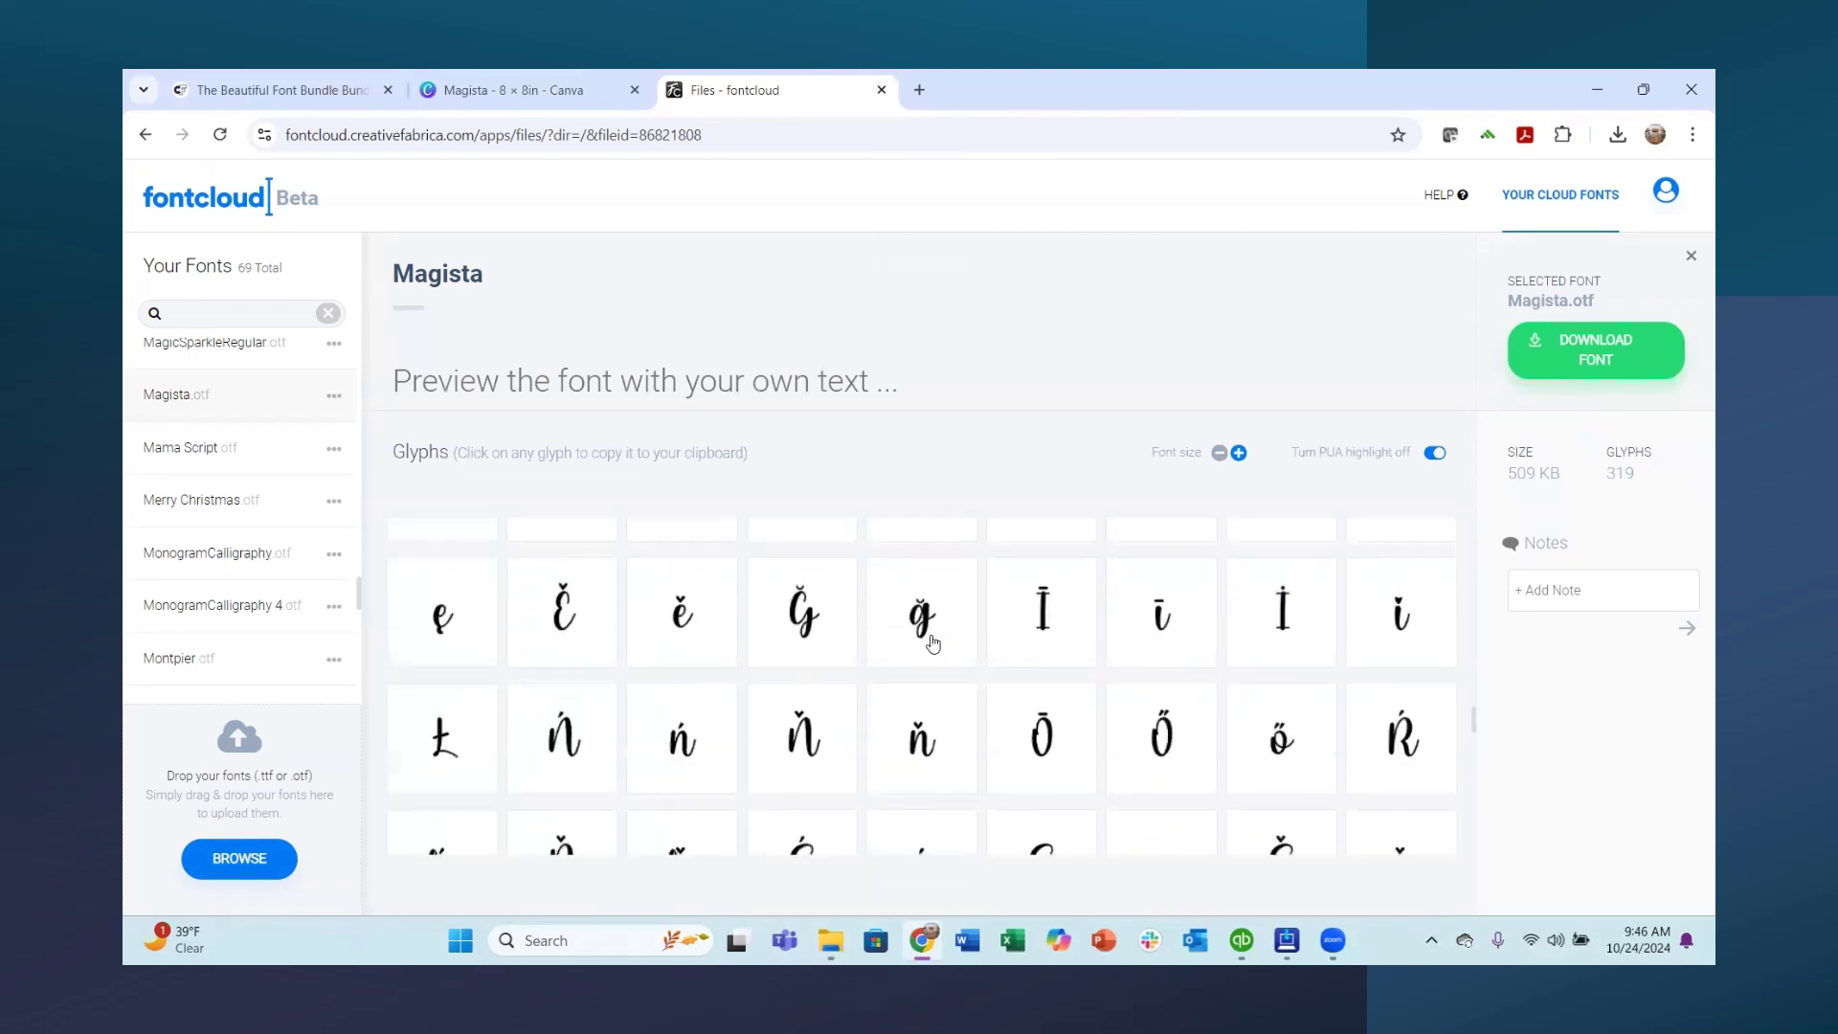
scroll(933, 645, "down", 10)
scroll(934, 644, "down", 2)
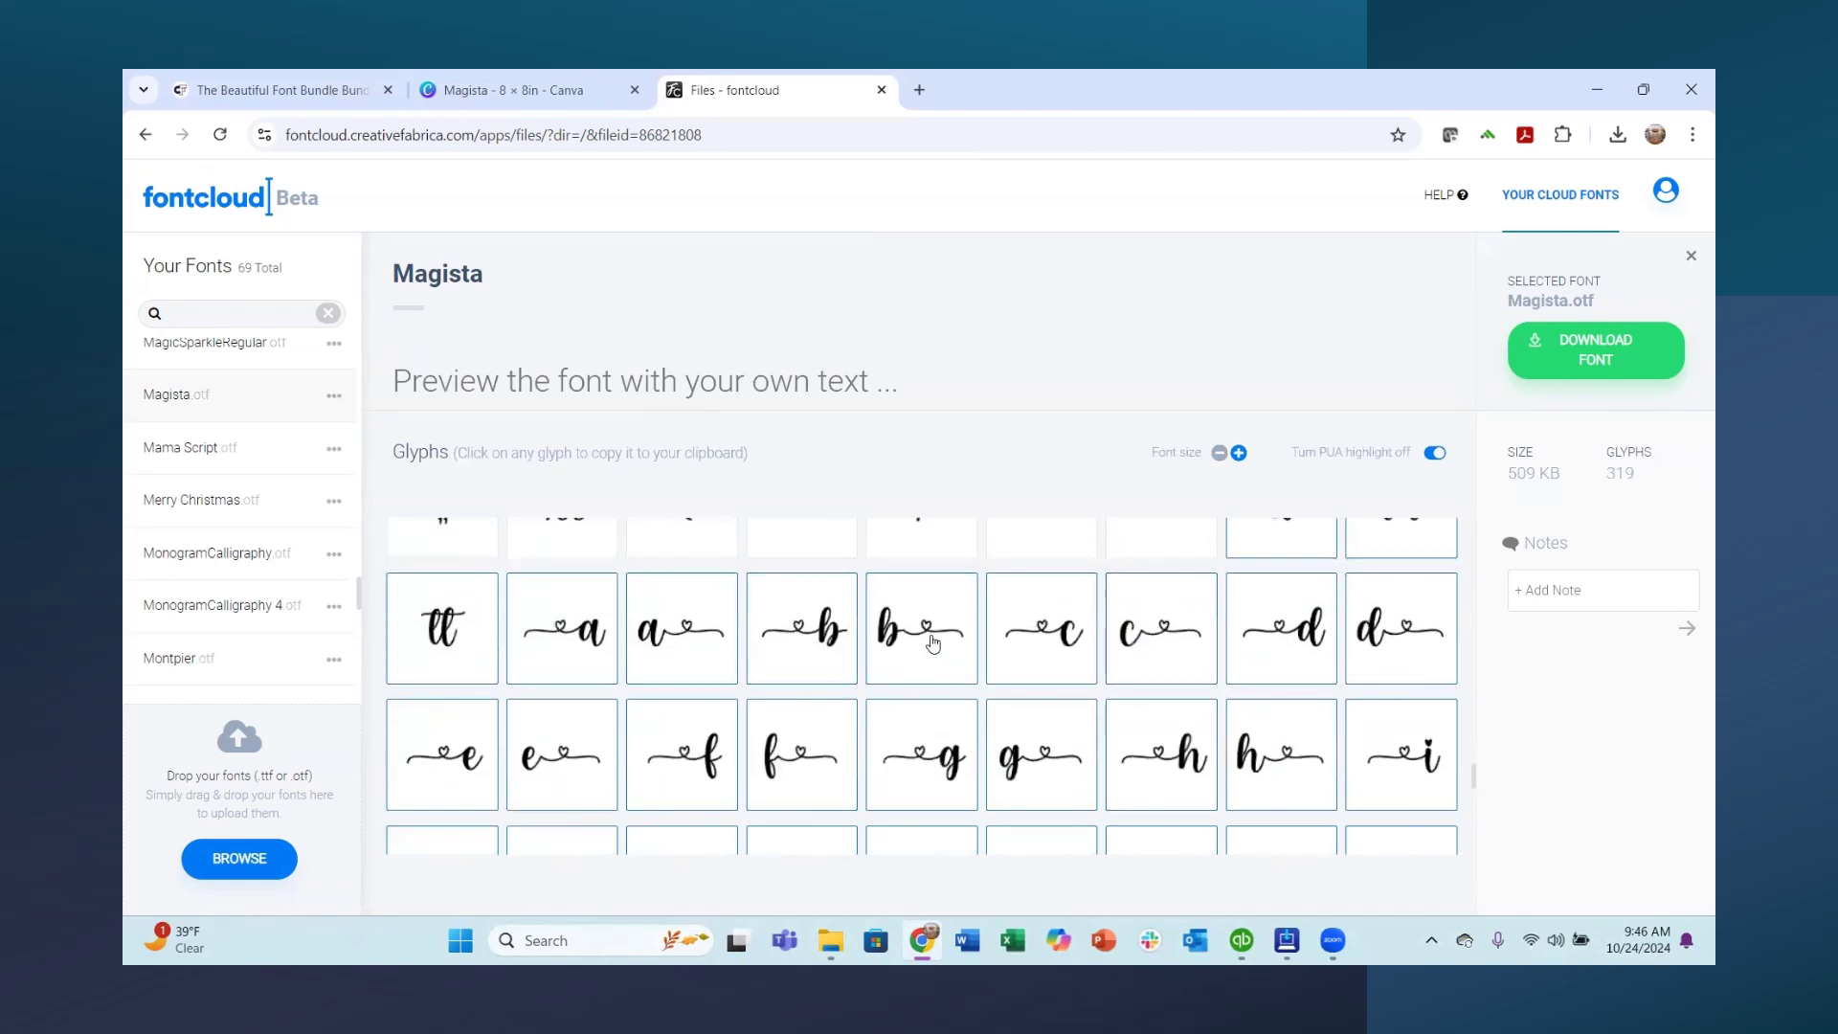
scroll(933, 645, "down", 1)
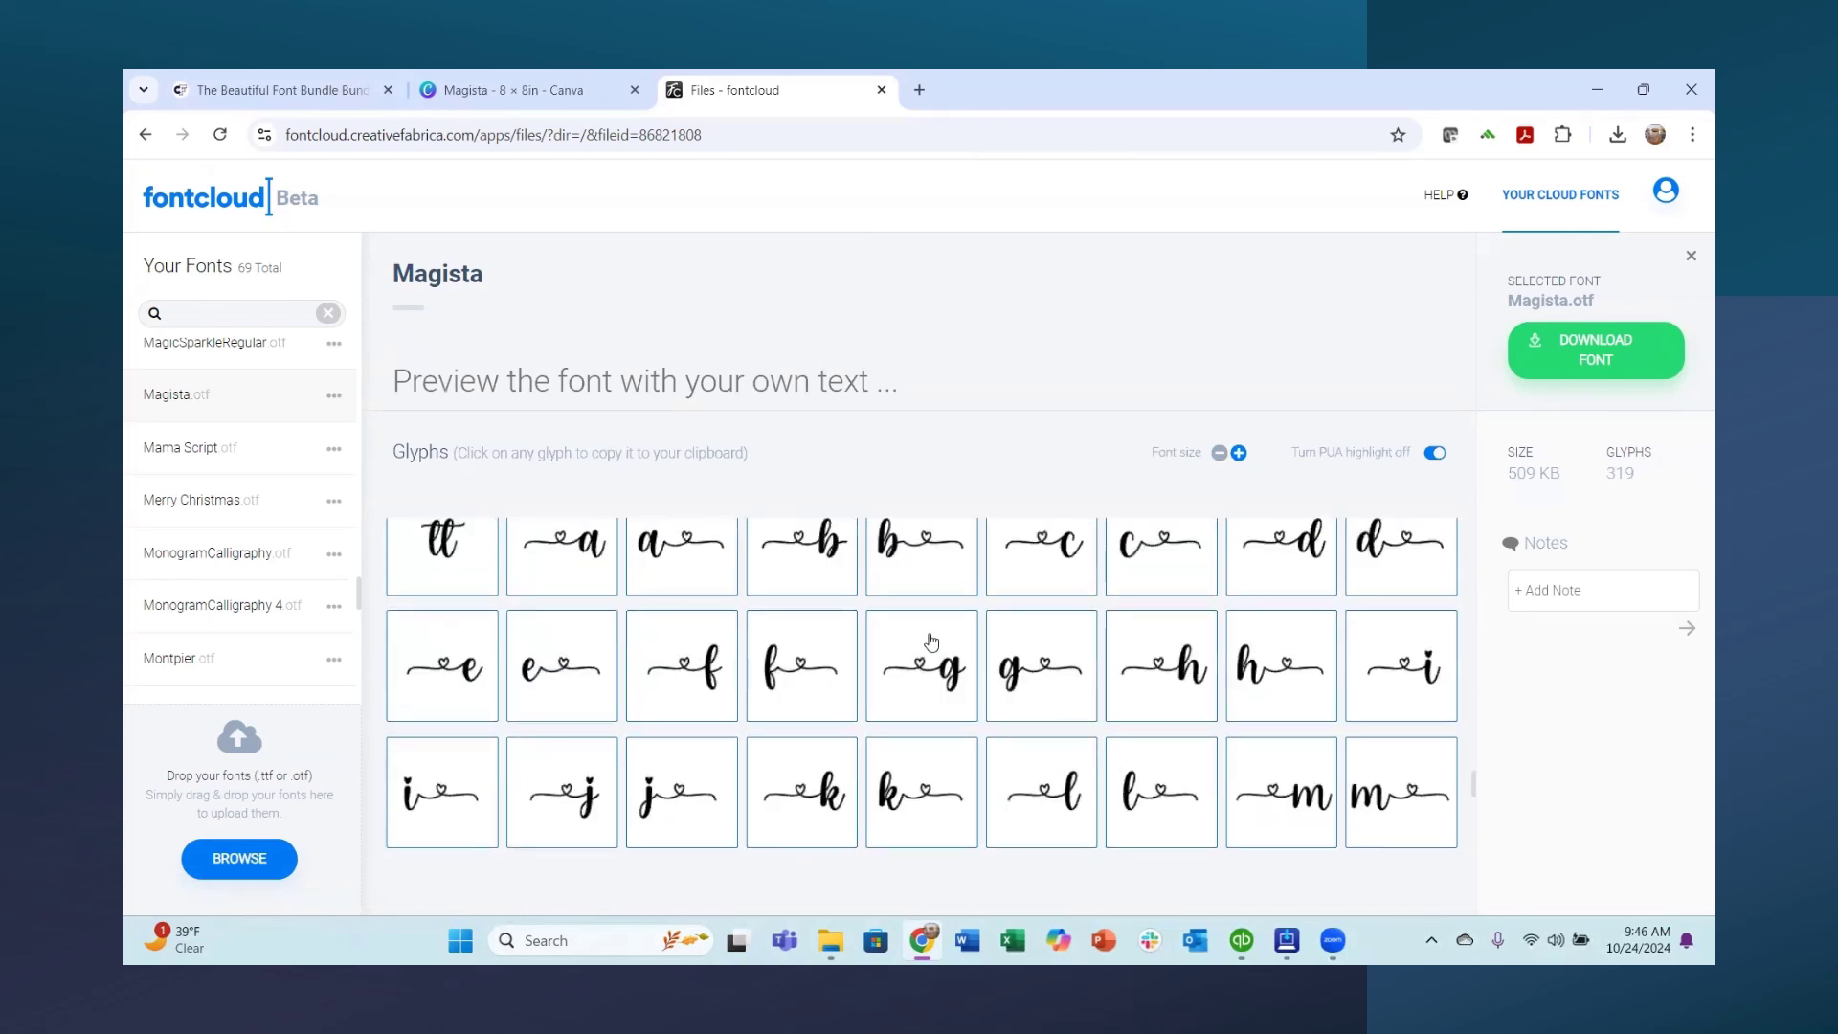
scroll(931, 640, "down", 2)
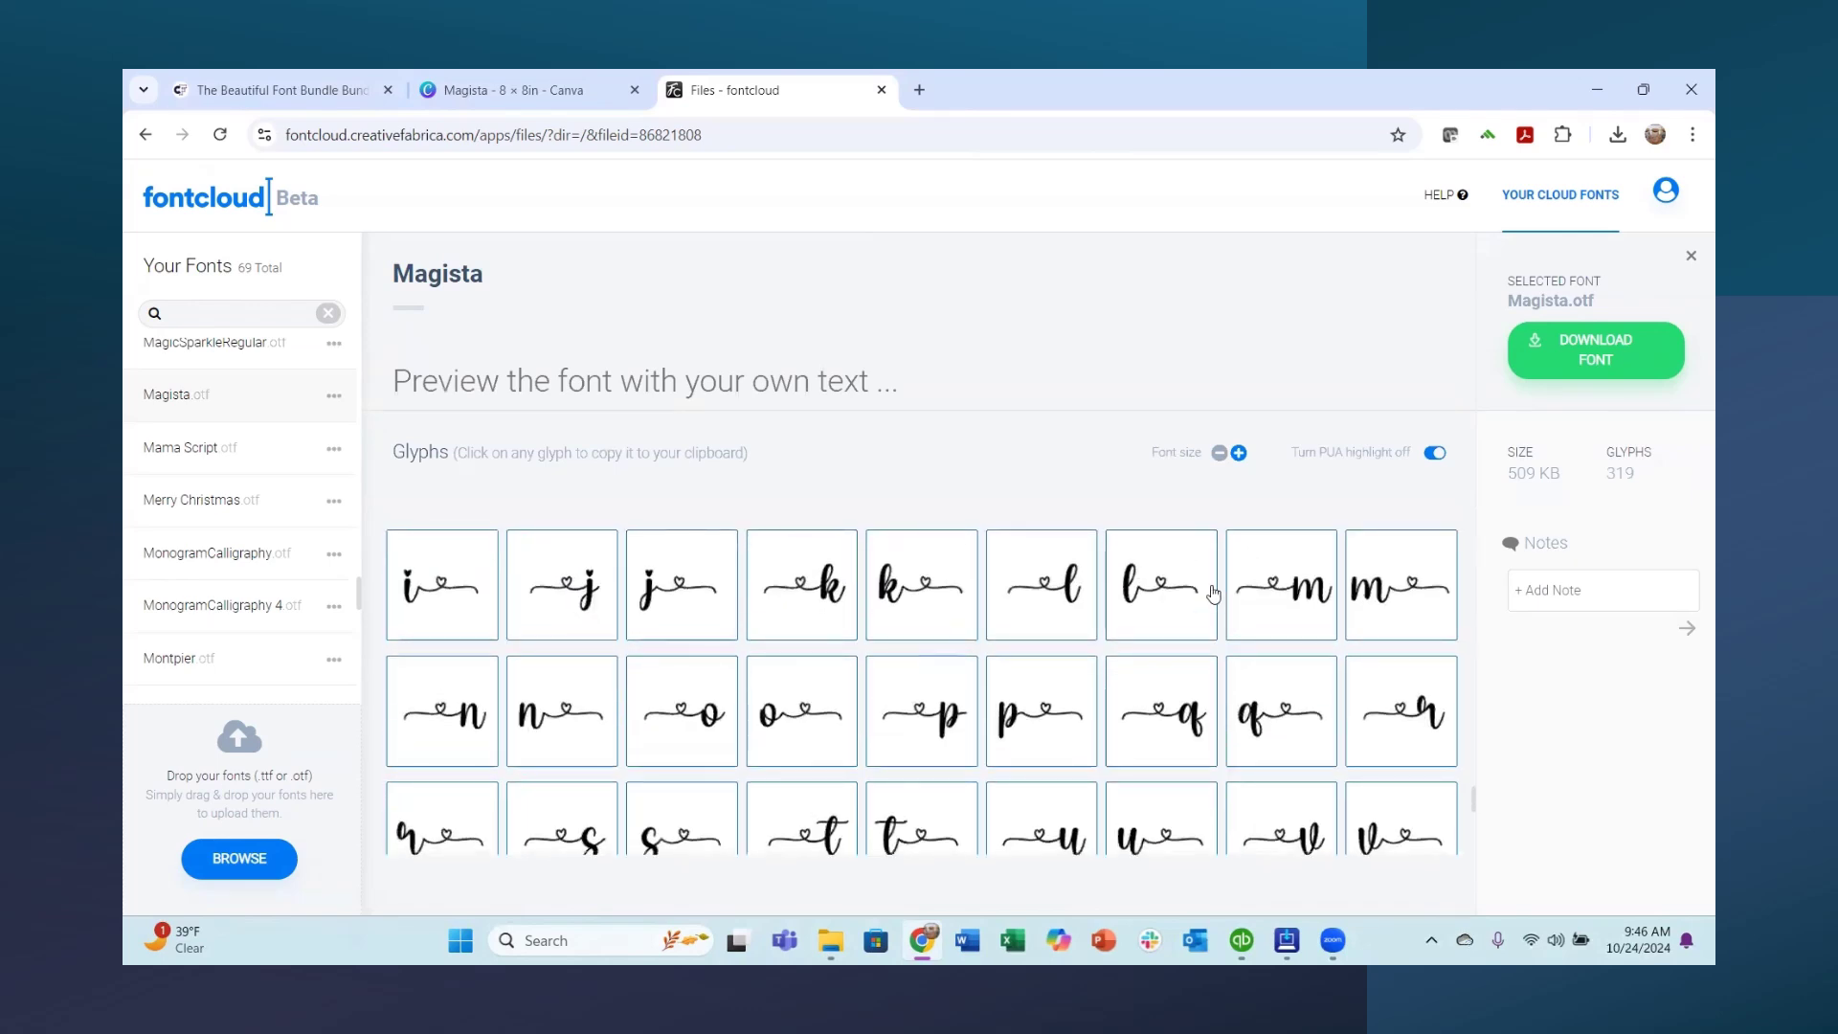
Step: Check the Magista text in the Canva design, then copy the lowercase m glyph with a leading heart swash from Fontcloud
left_click(514, 86)
left_click(869, 565)
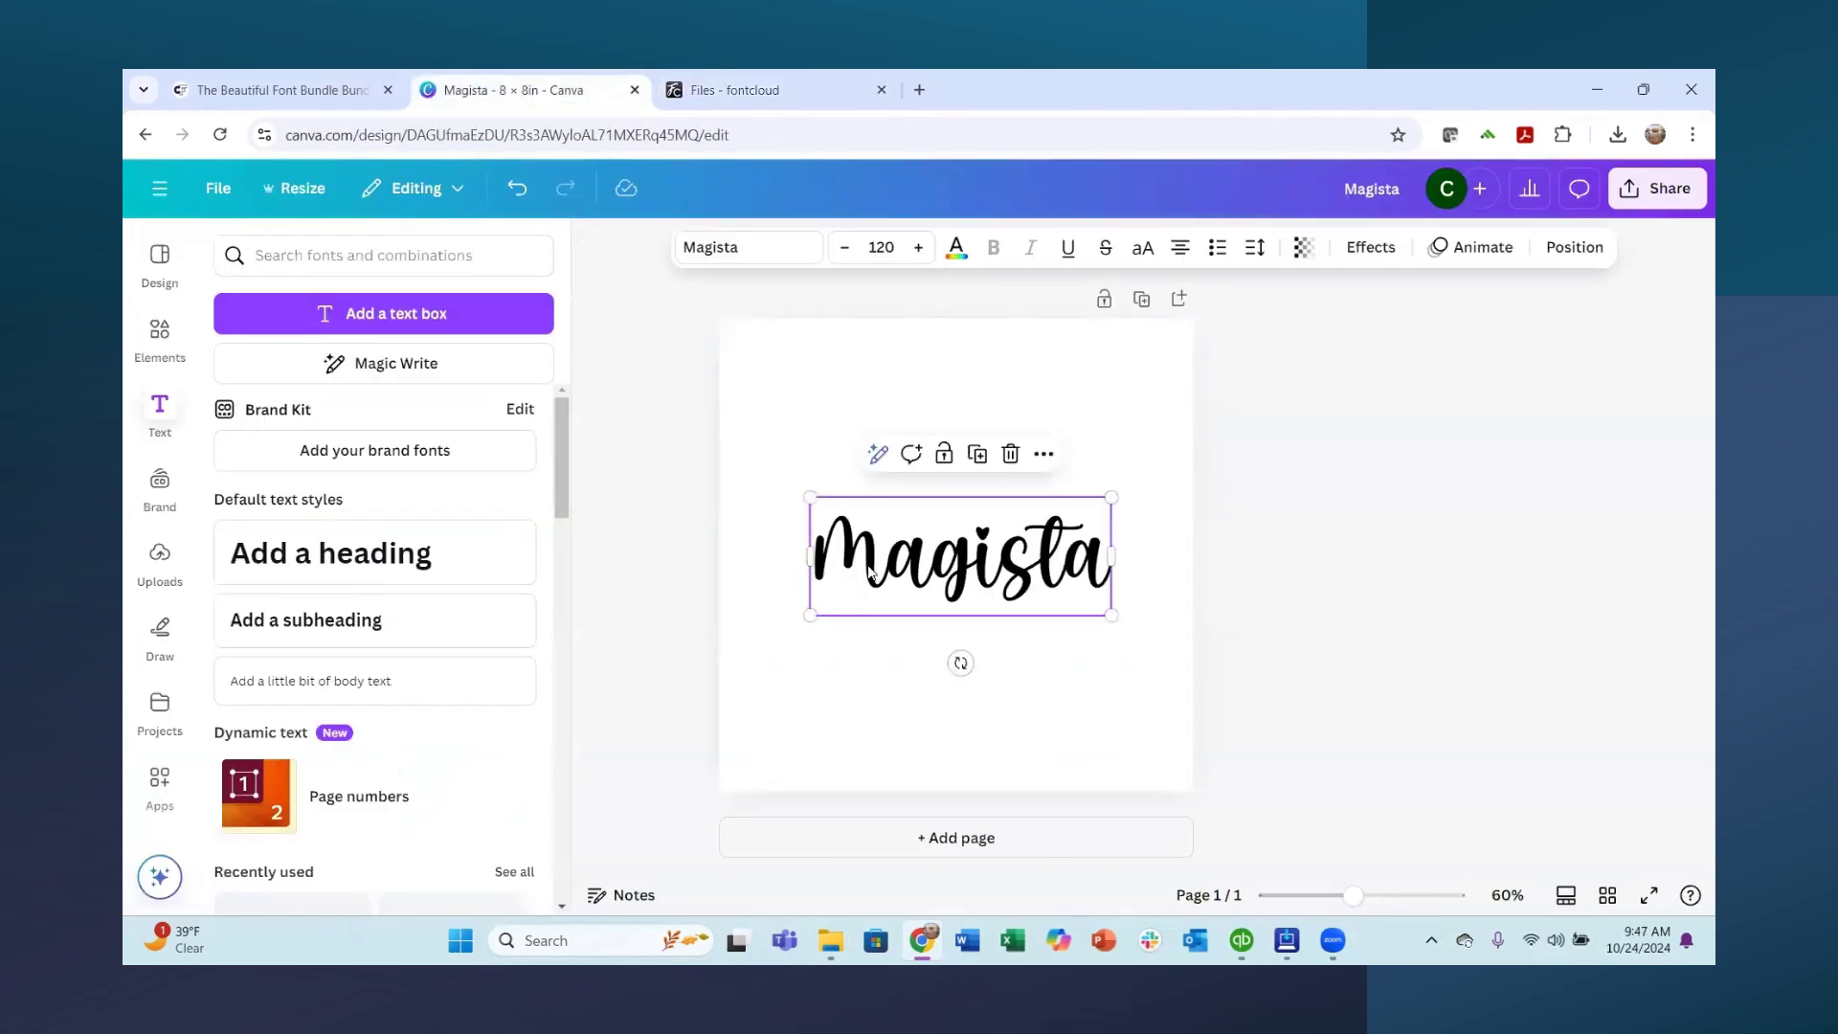
left_click(869, 563)
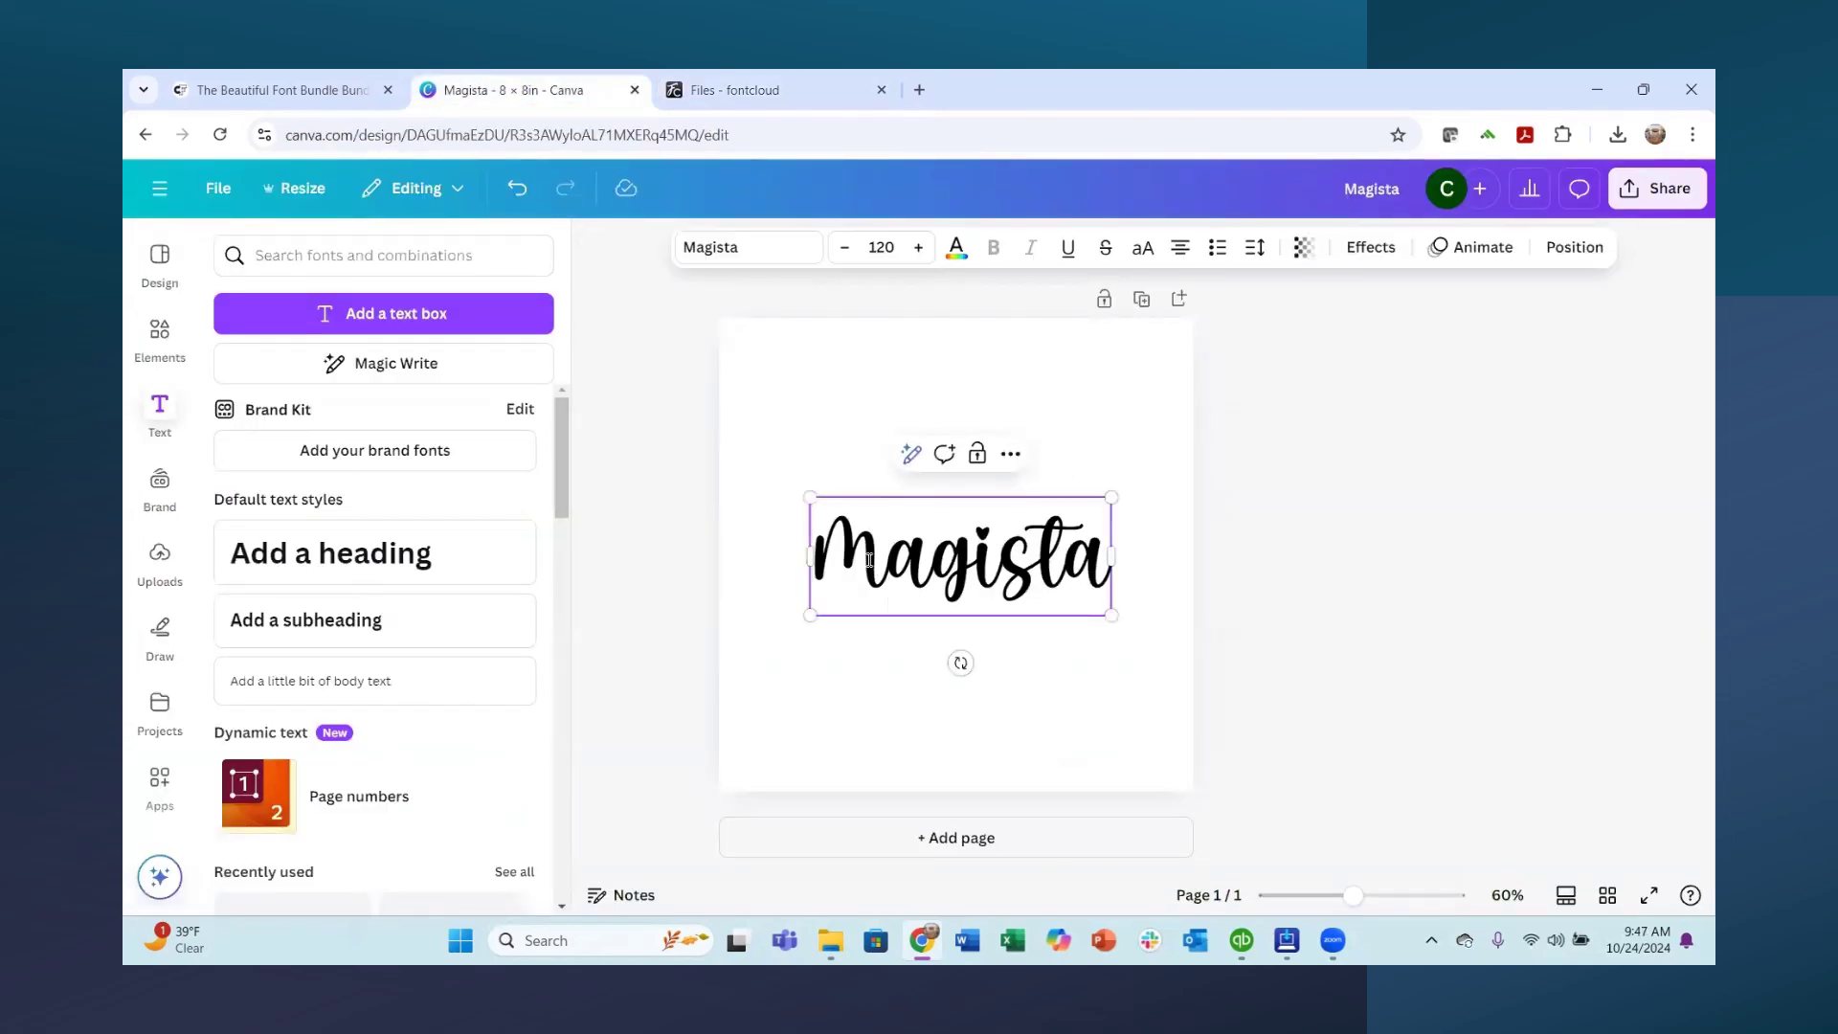
left_click(726, 97)
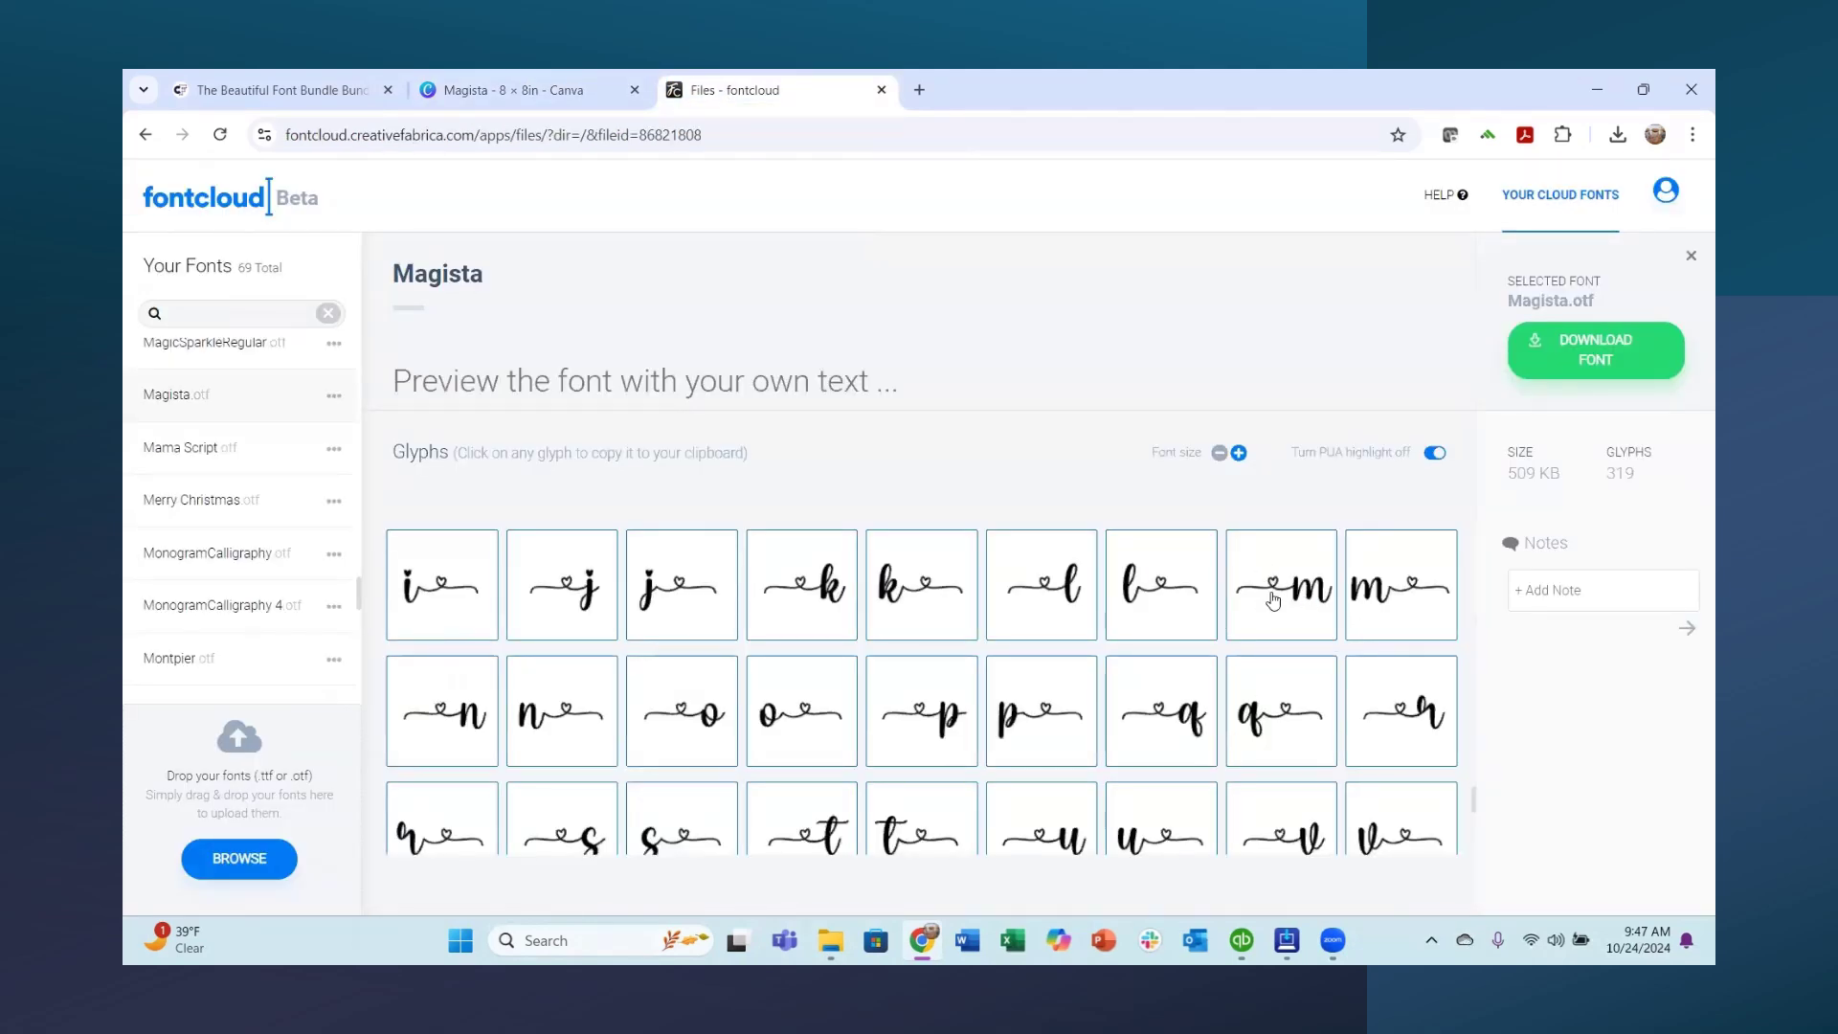
left_click(1273, 600)
Step: Replace the capital M in the Canva text with the copied glyph, then scale the text down to size 98.6 and recentre it
left_click(517, 90)
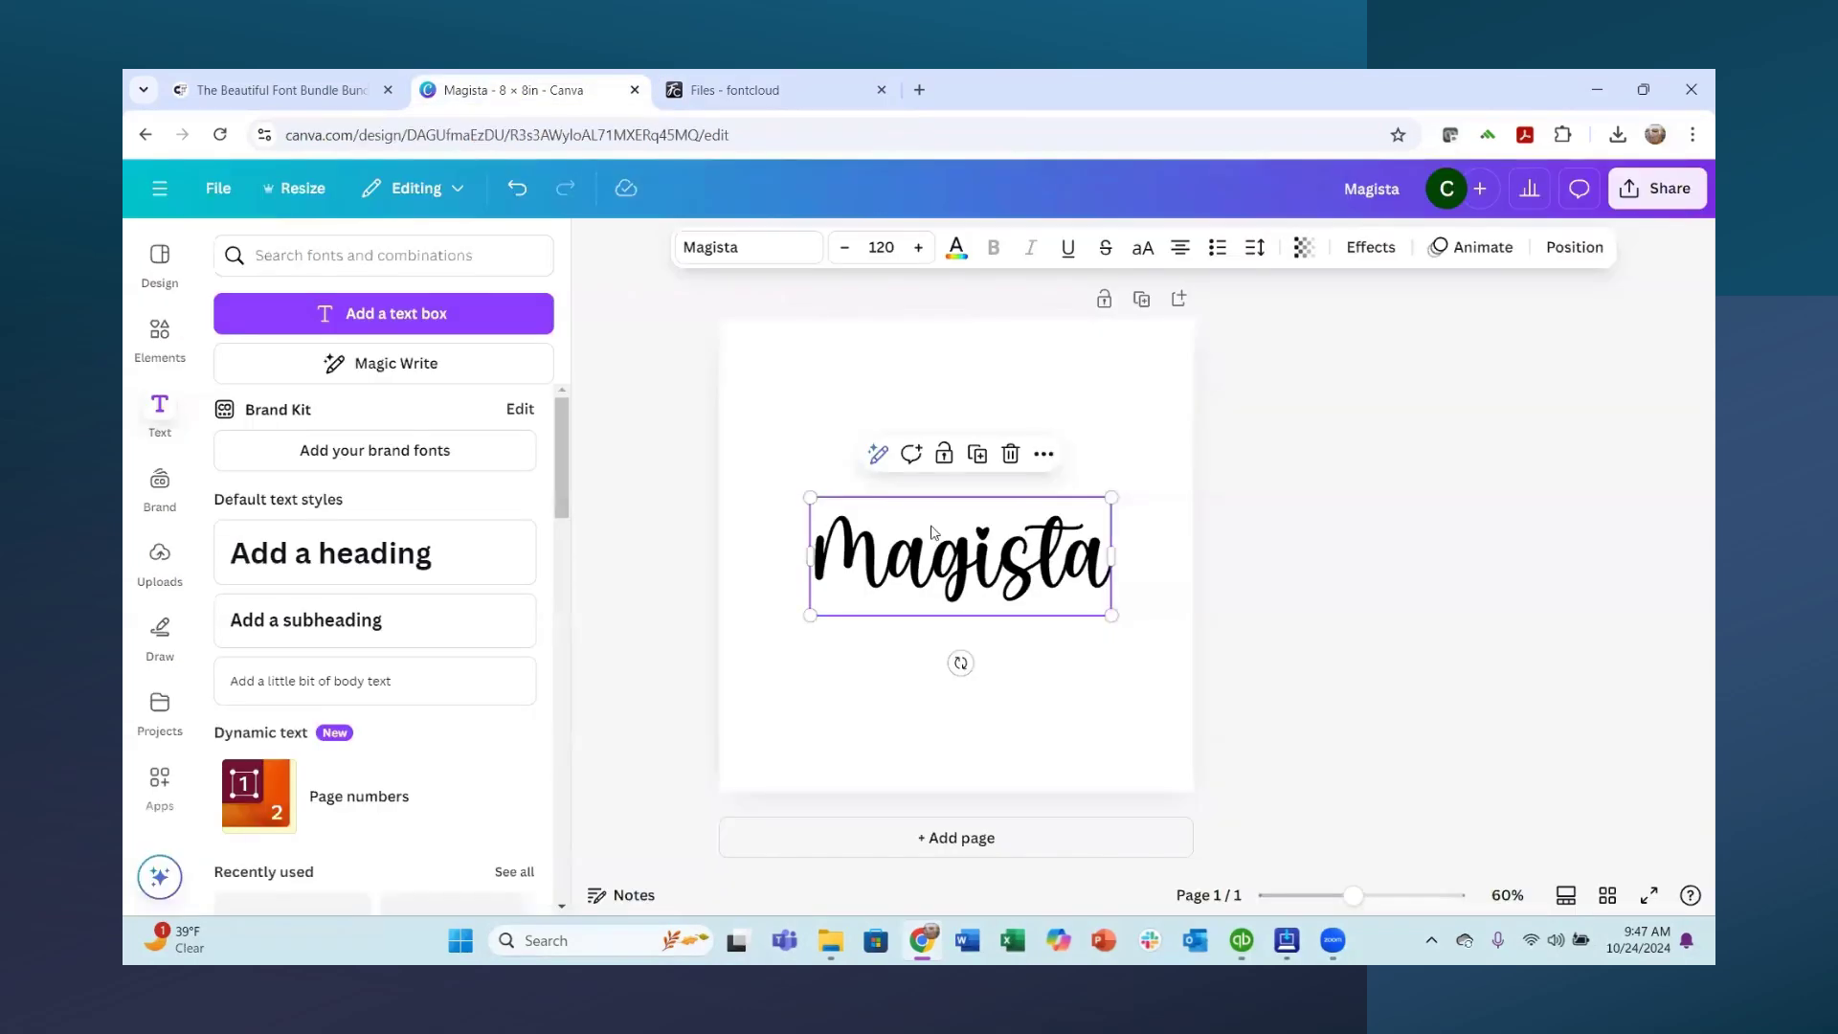
left_click(883, 533)
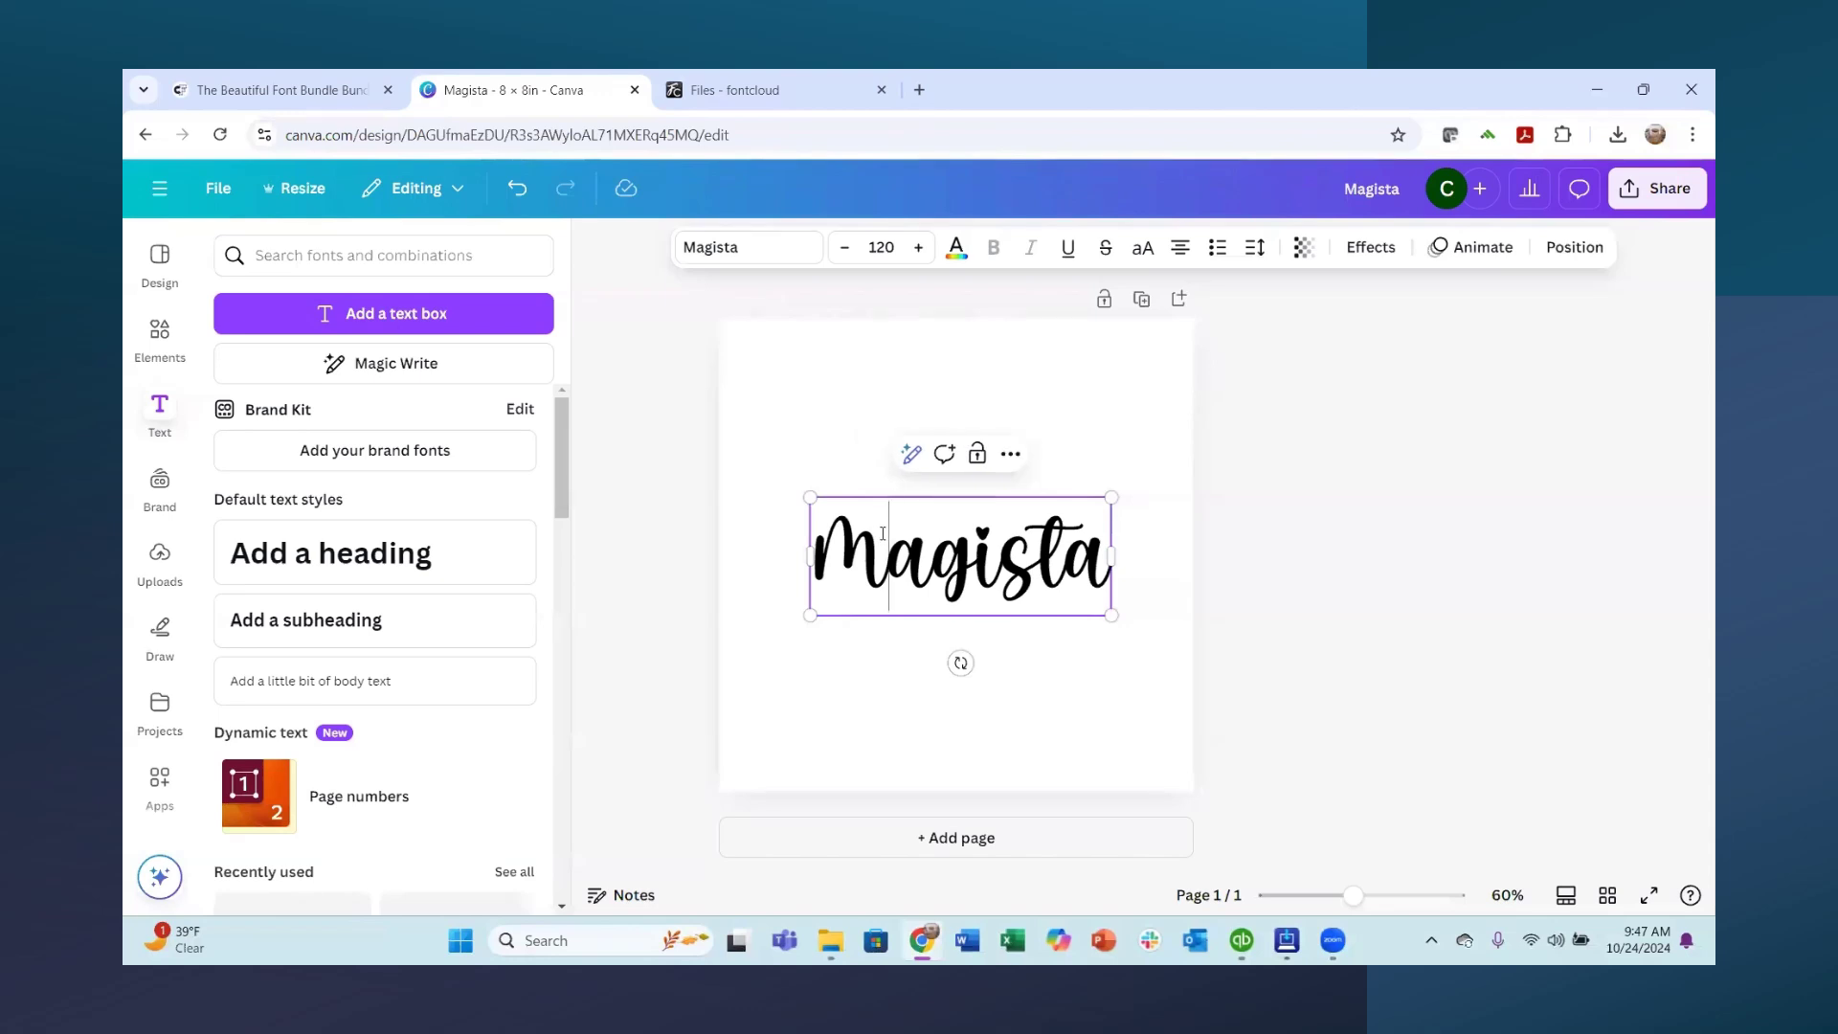
key("BackSpace")
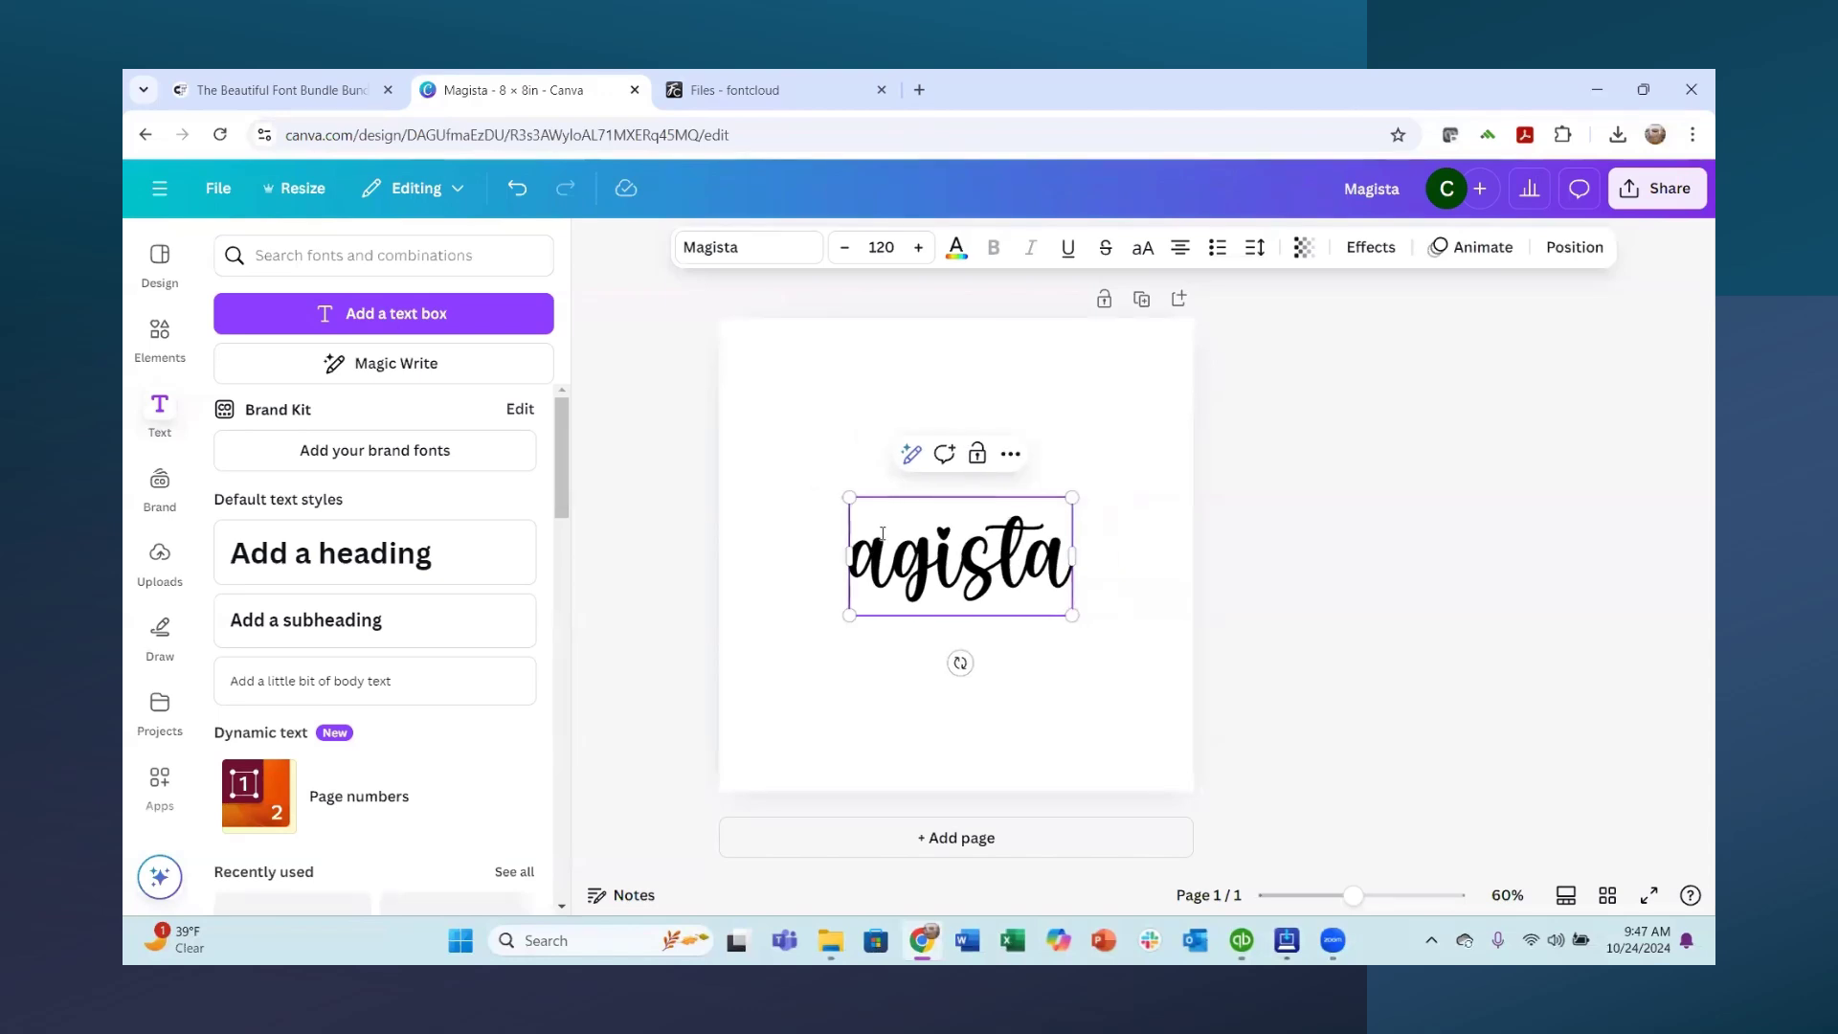
type("m")
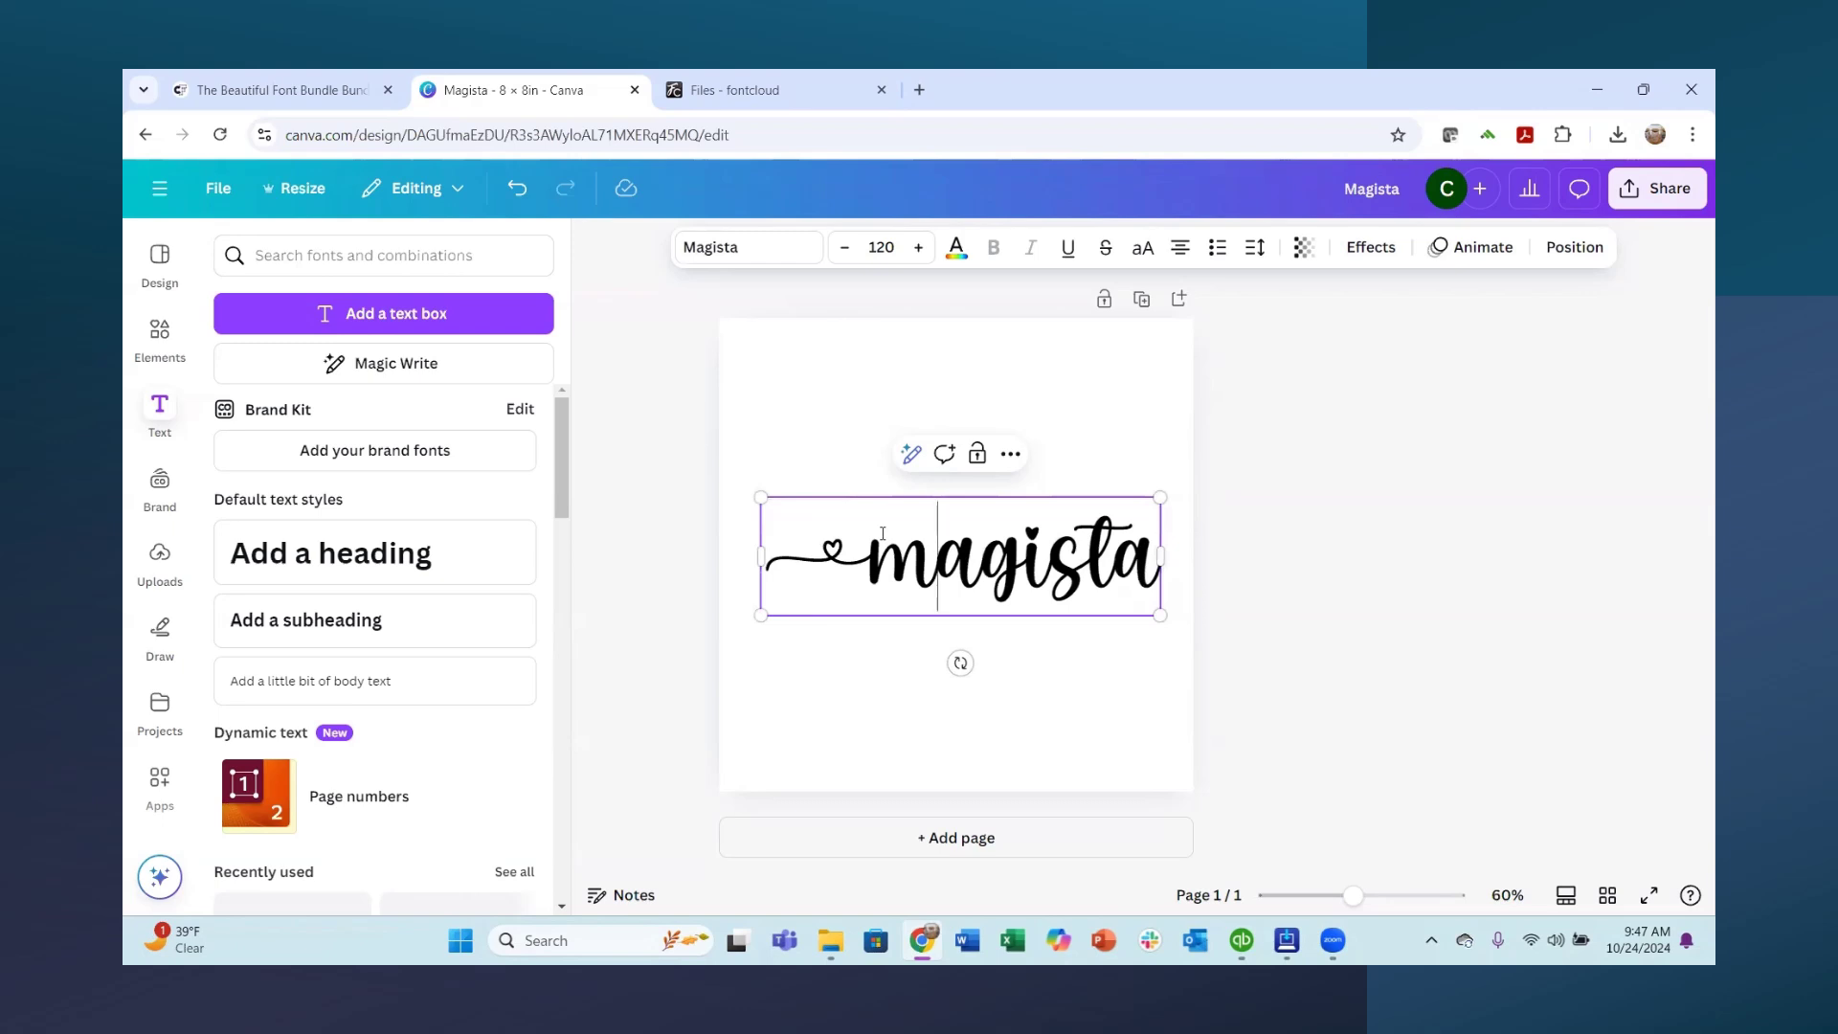
left_click_drag(761, 498, 833, 519)
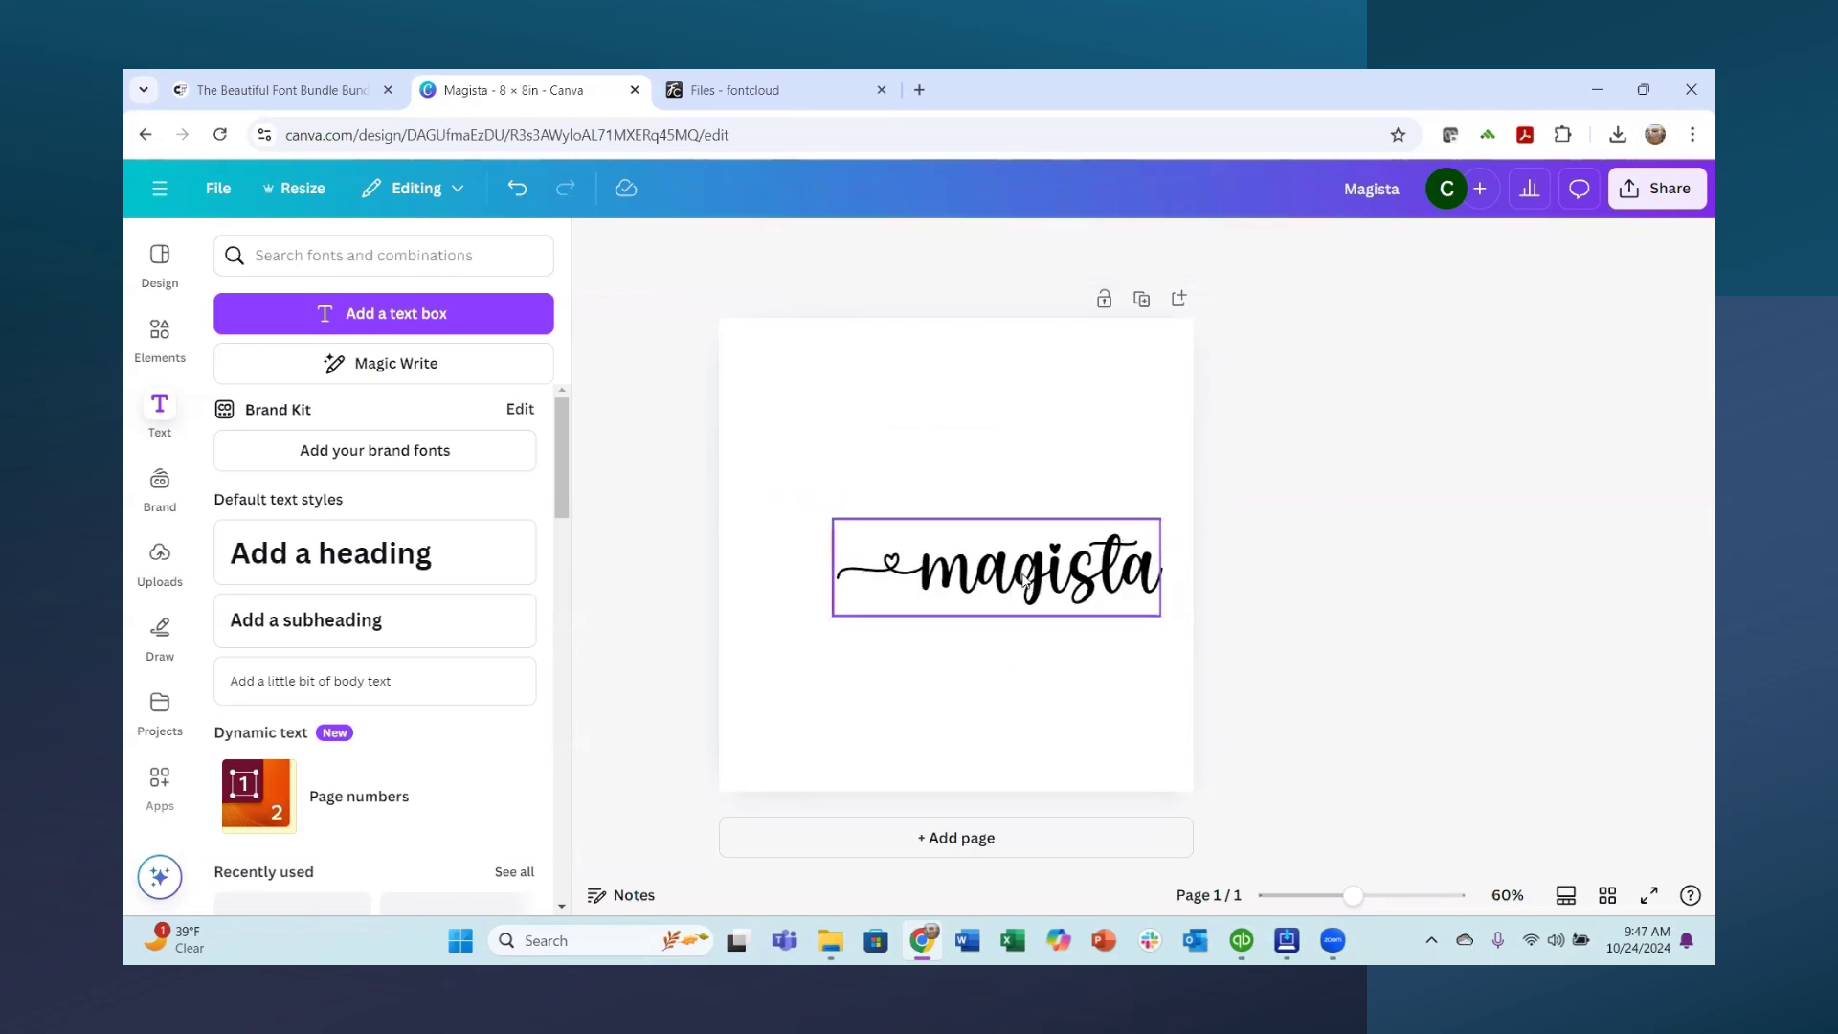
left_click_drag(1022, 579, 970, 575)
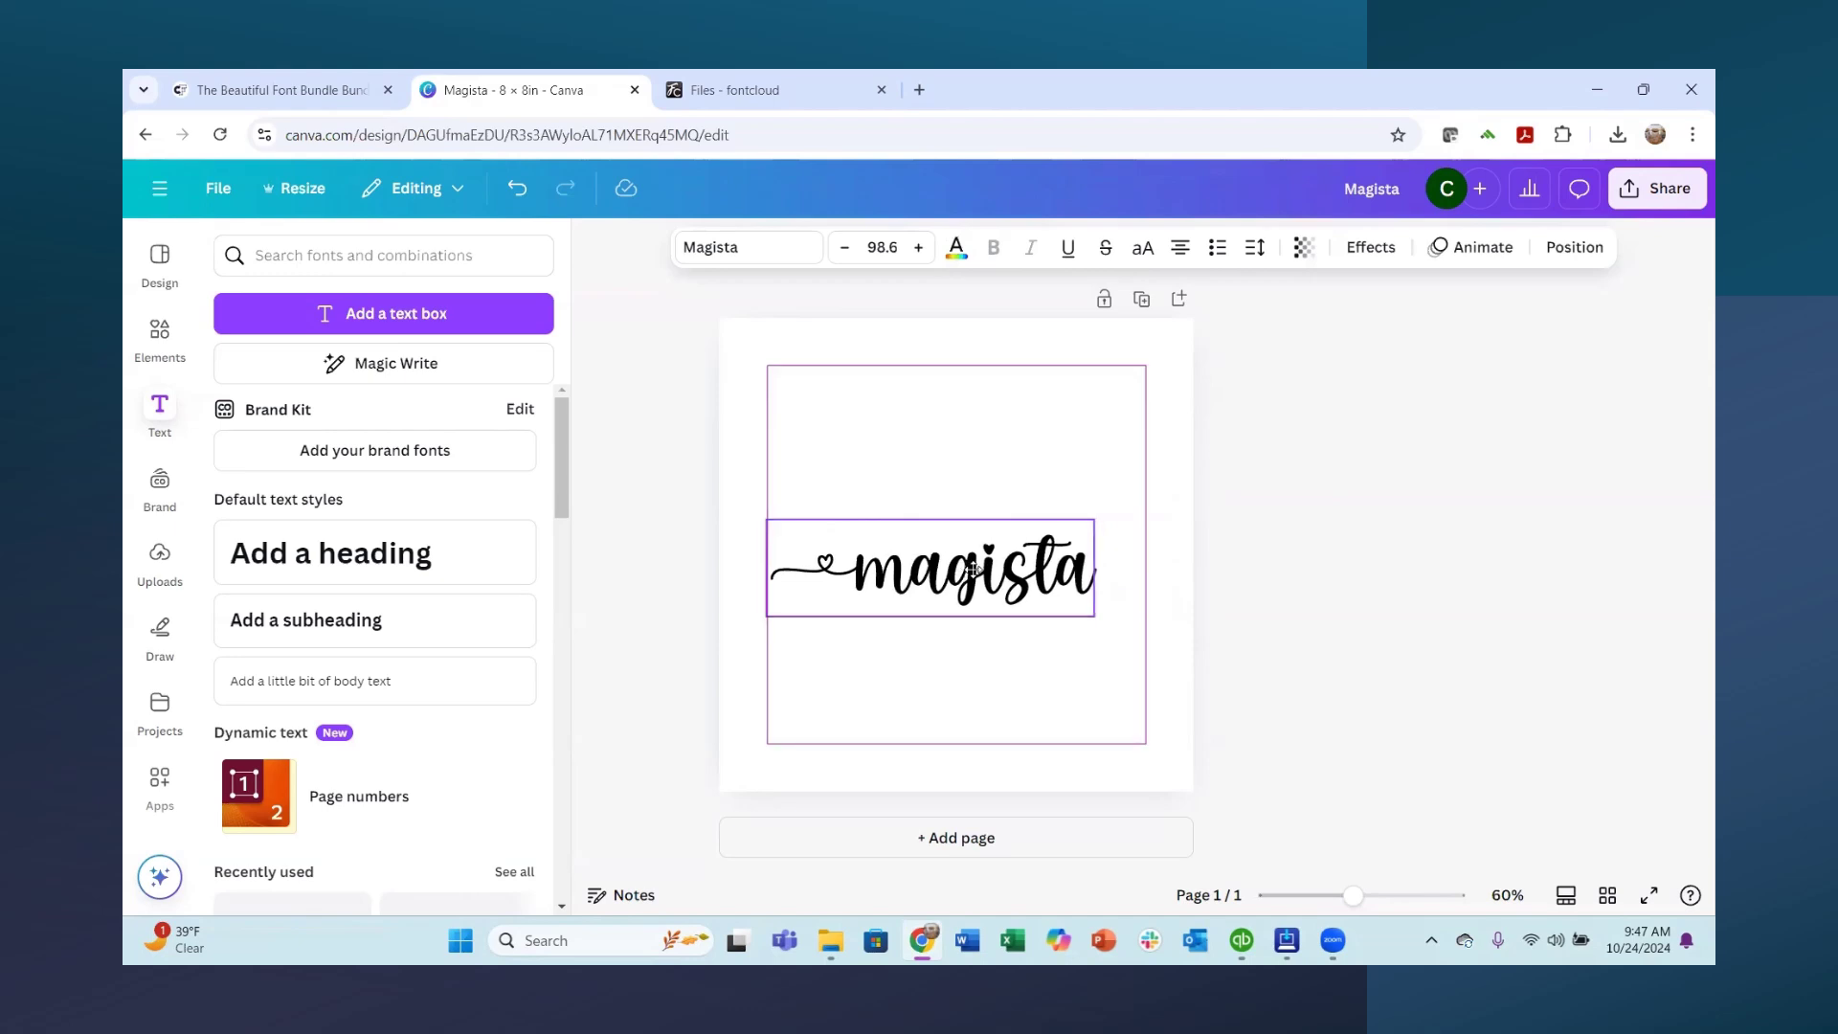
Step: Look through Magista's lowercase and uppercase heart-swash glyphs and its ligatures in Fontcloud
left_click(795, 87)
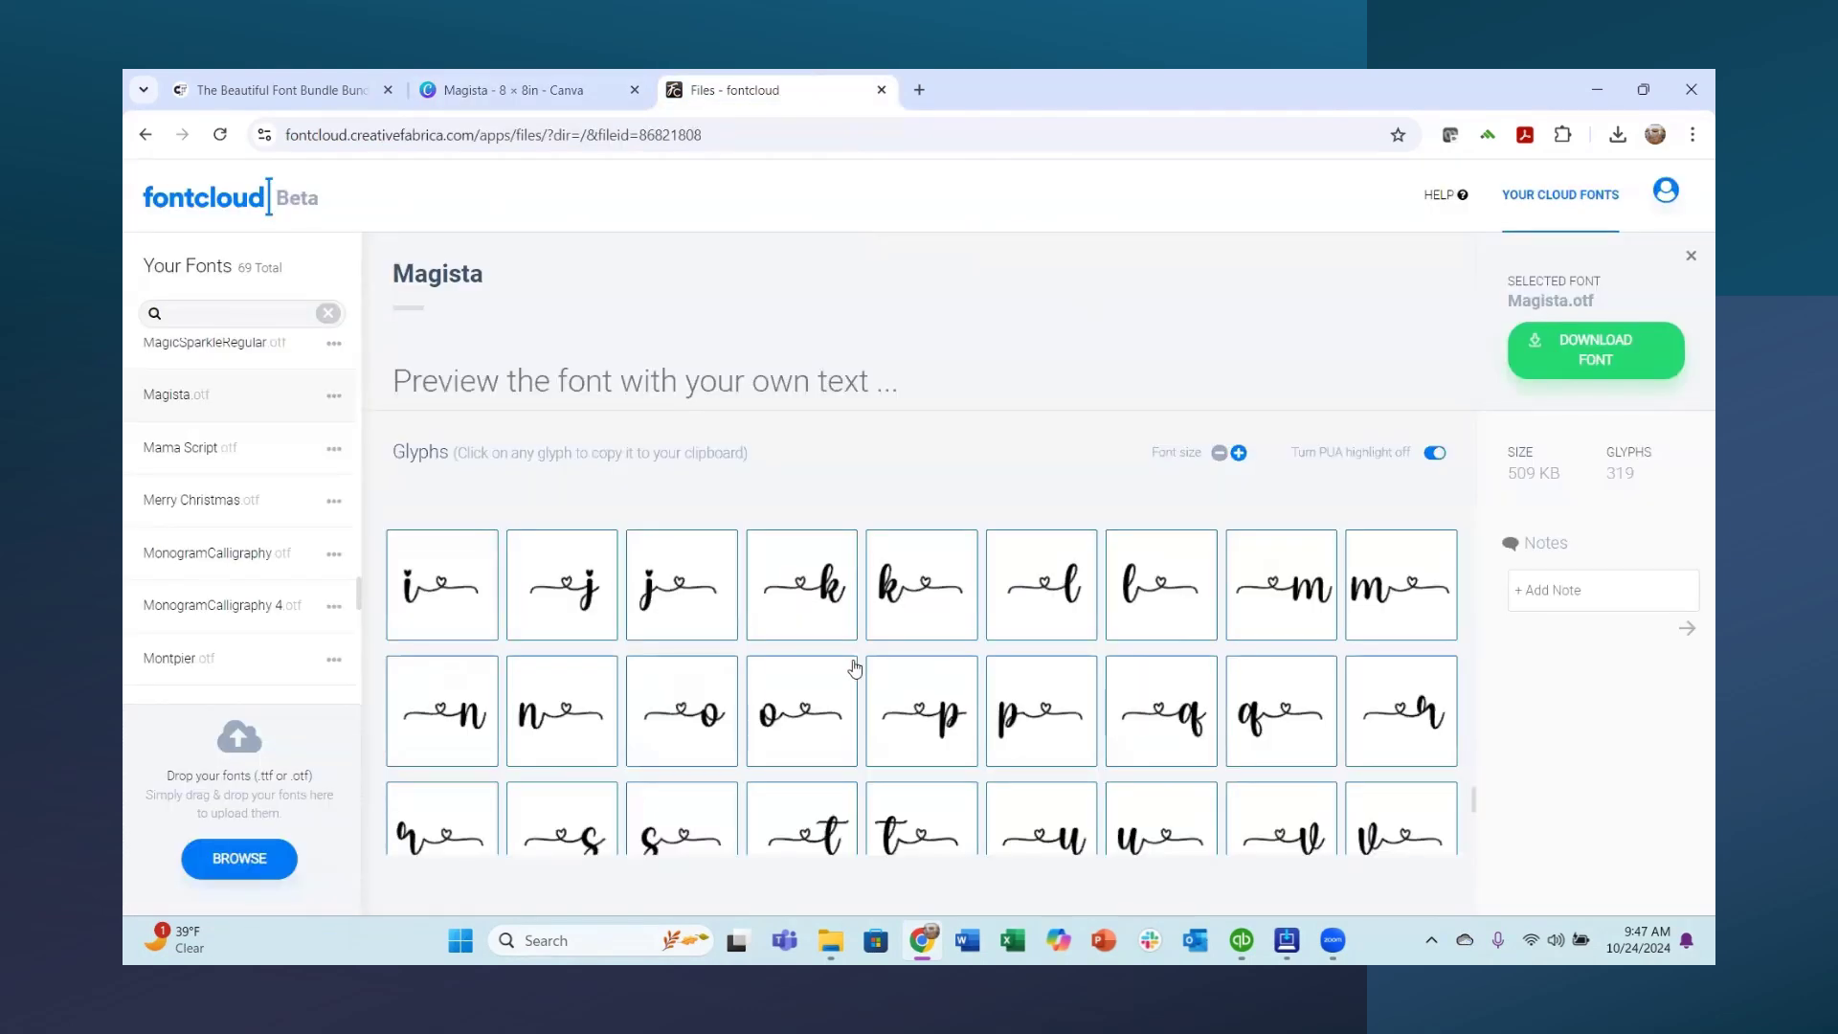
scroll(852, 662, "down", 4)
scroll(852, 662, "up", 8)
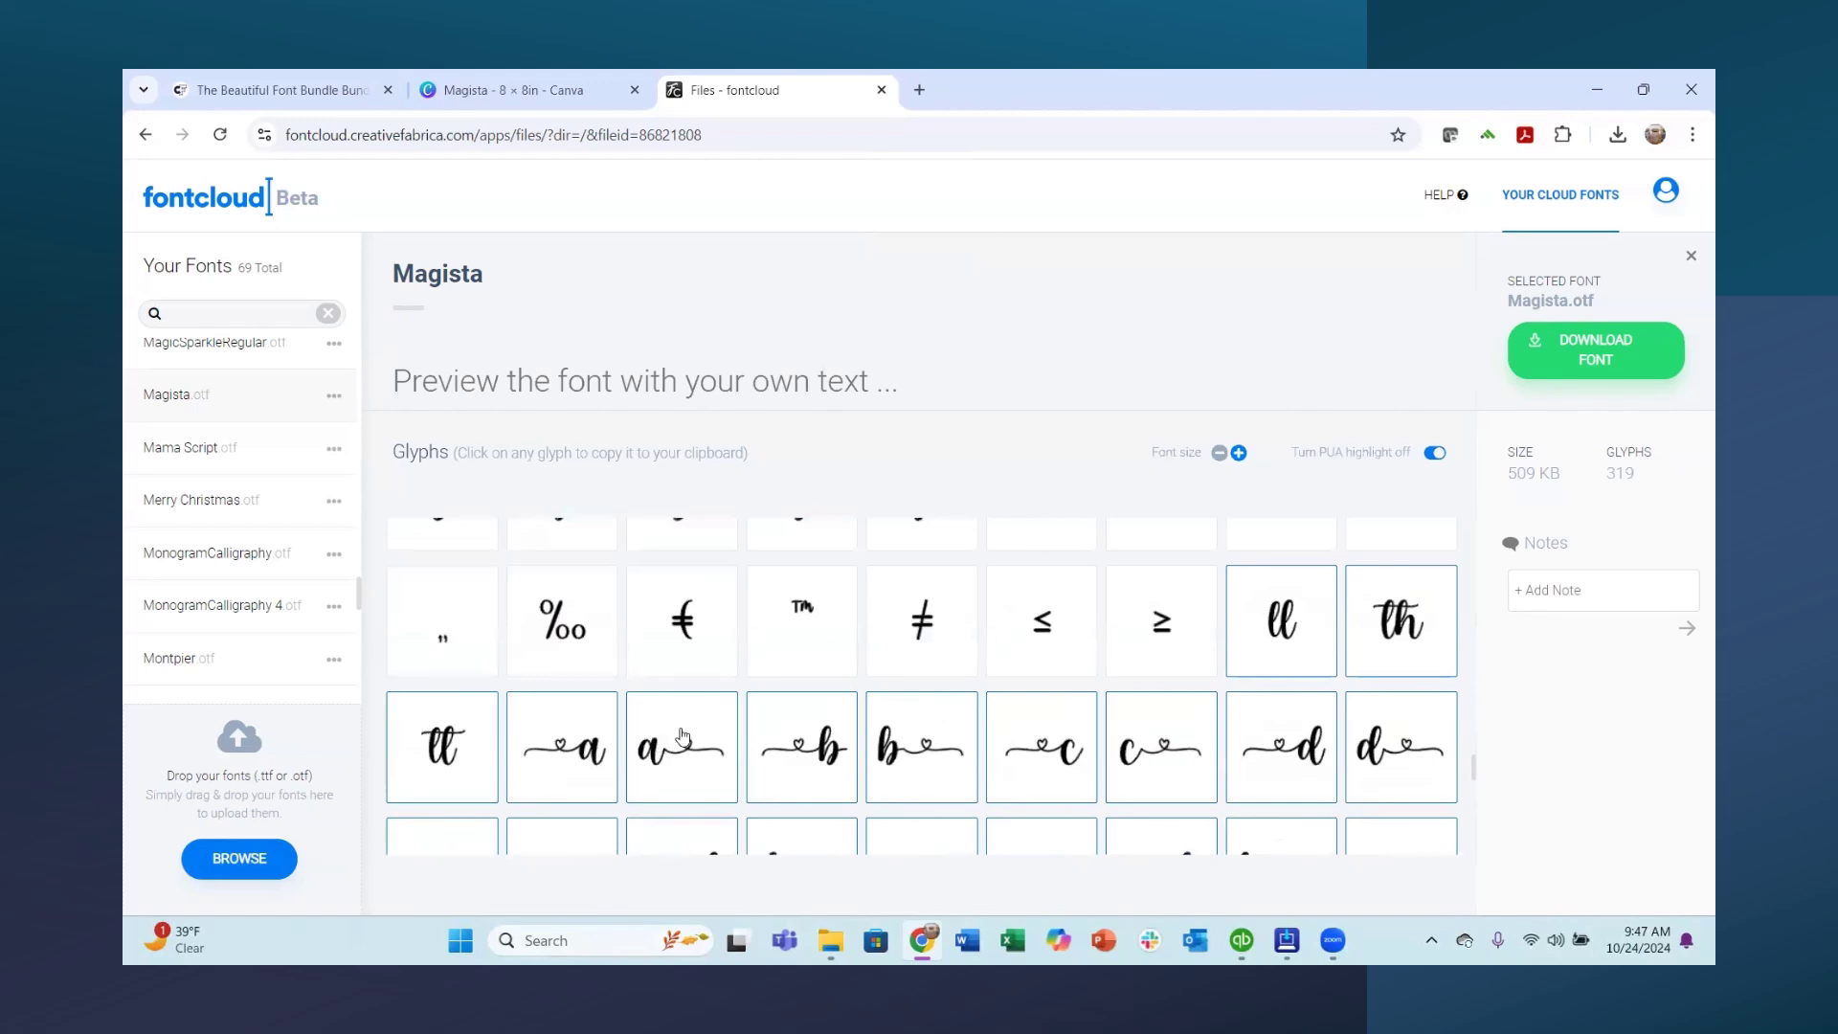
scroll(690, 732, "down", 5)
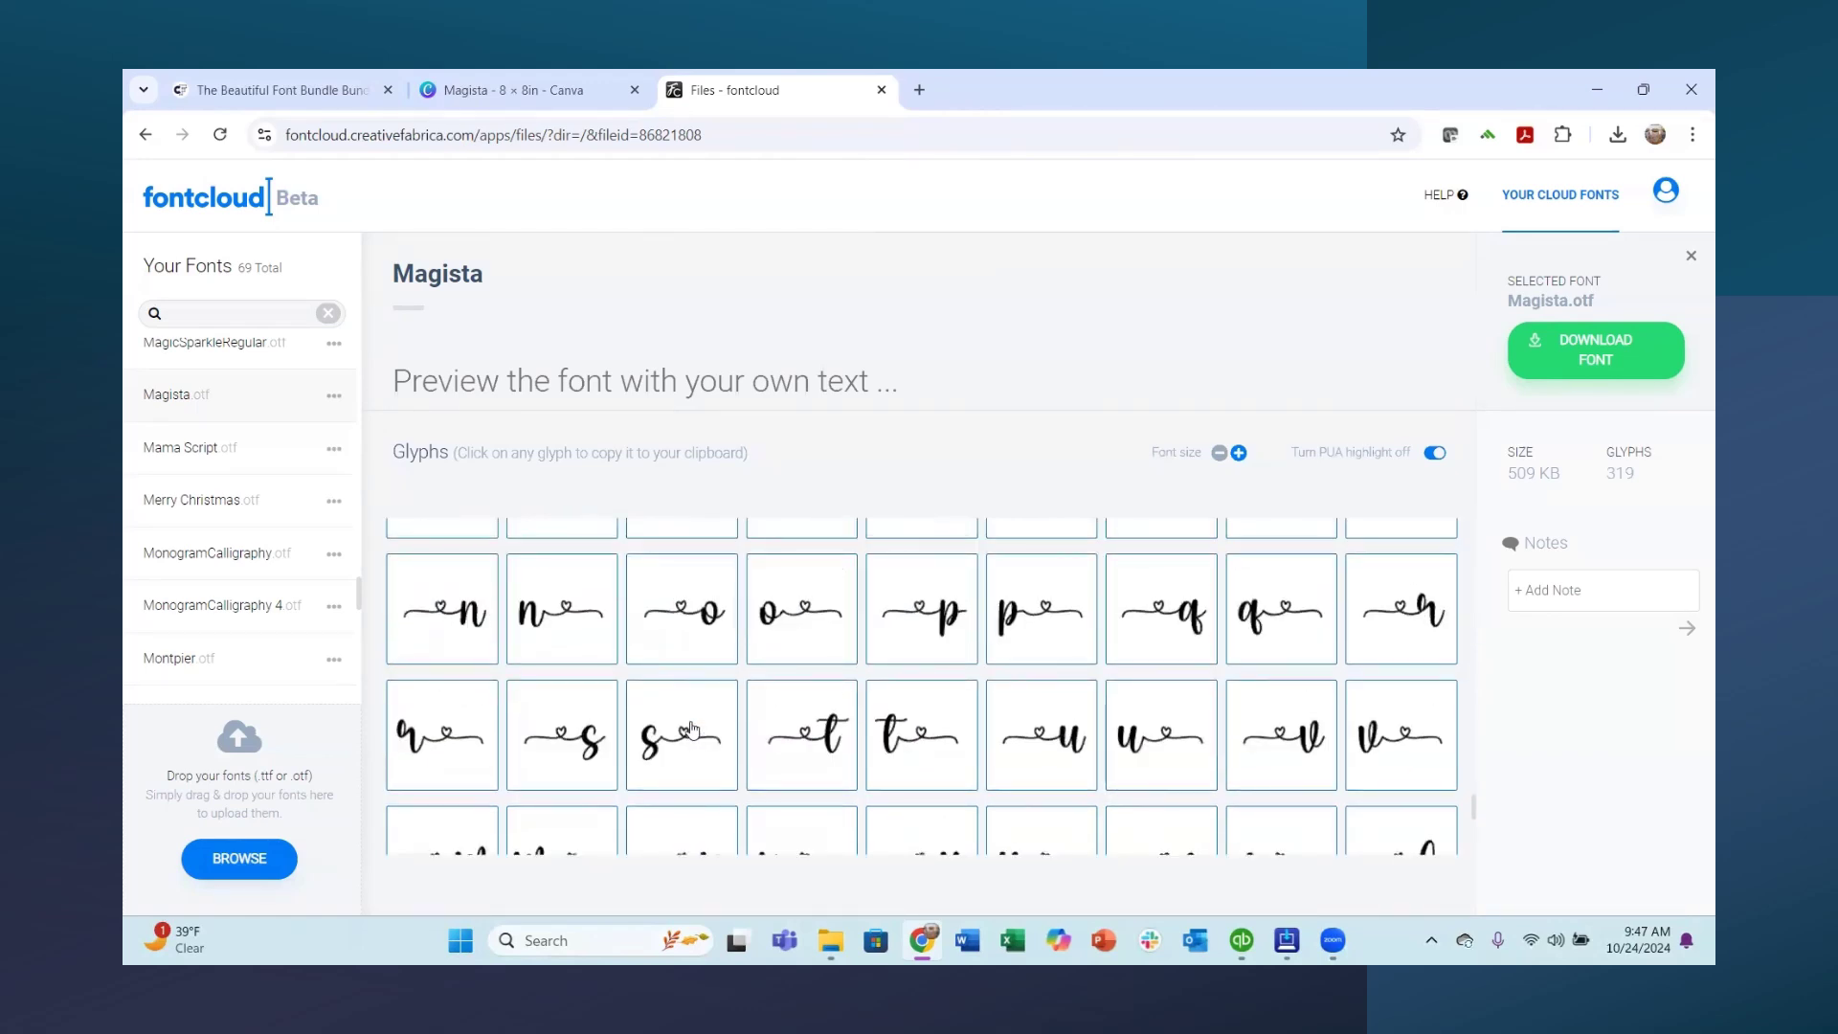
scroll(691, 732, "up", 3)
scroll(691, 732, "down", 3)
scroll(691, 730, "down", 2)
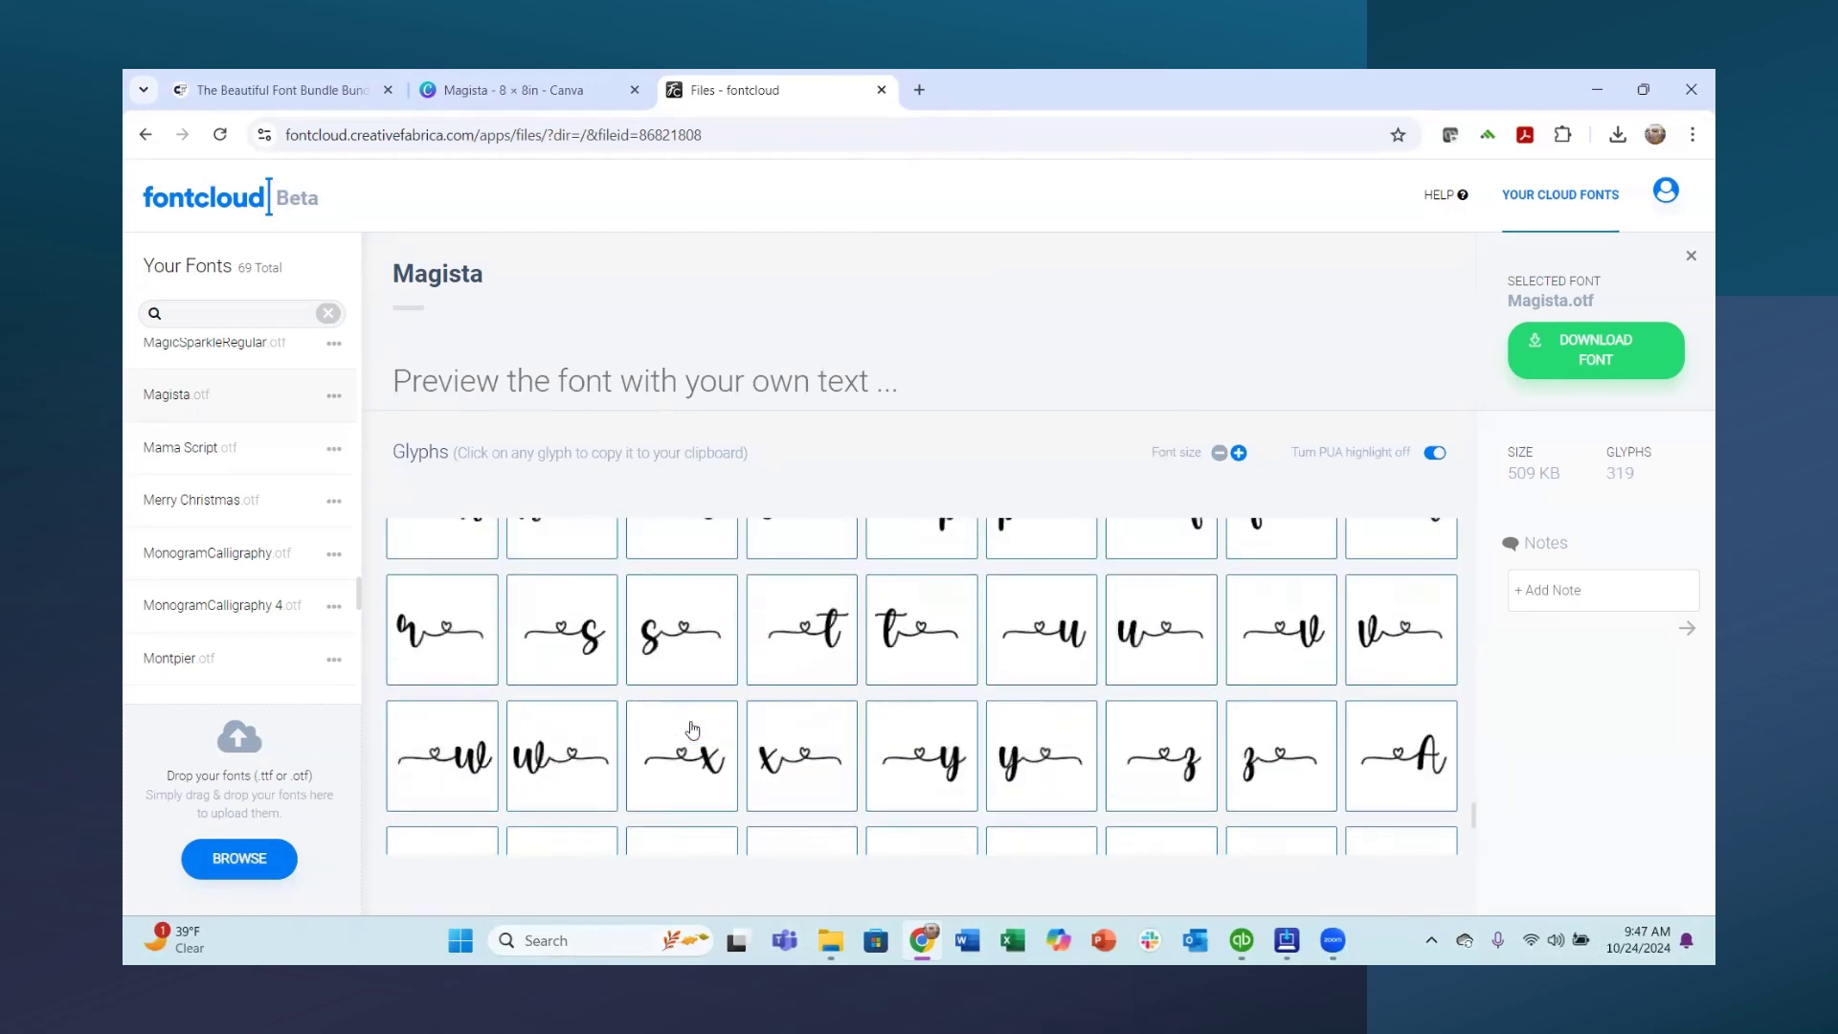
scroll(689, 728, "down", 2)
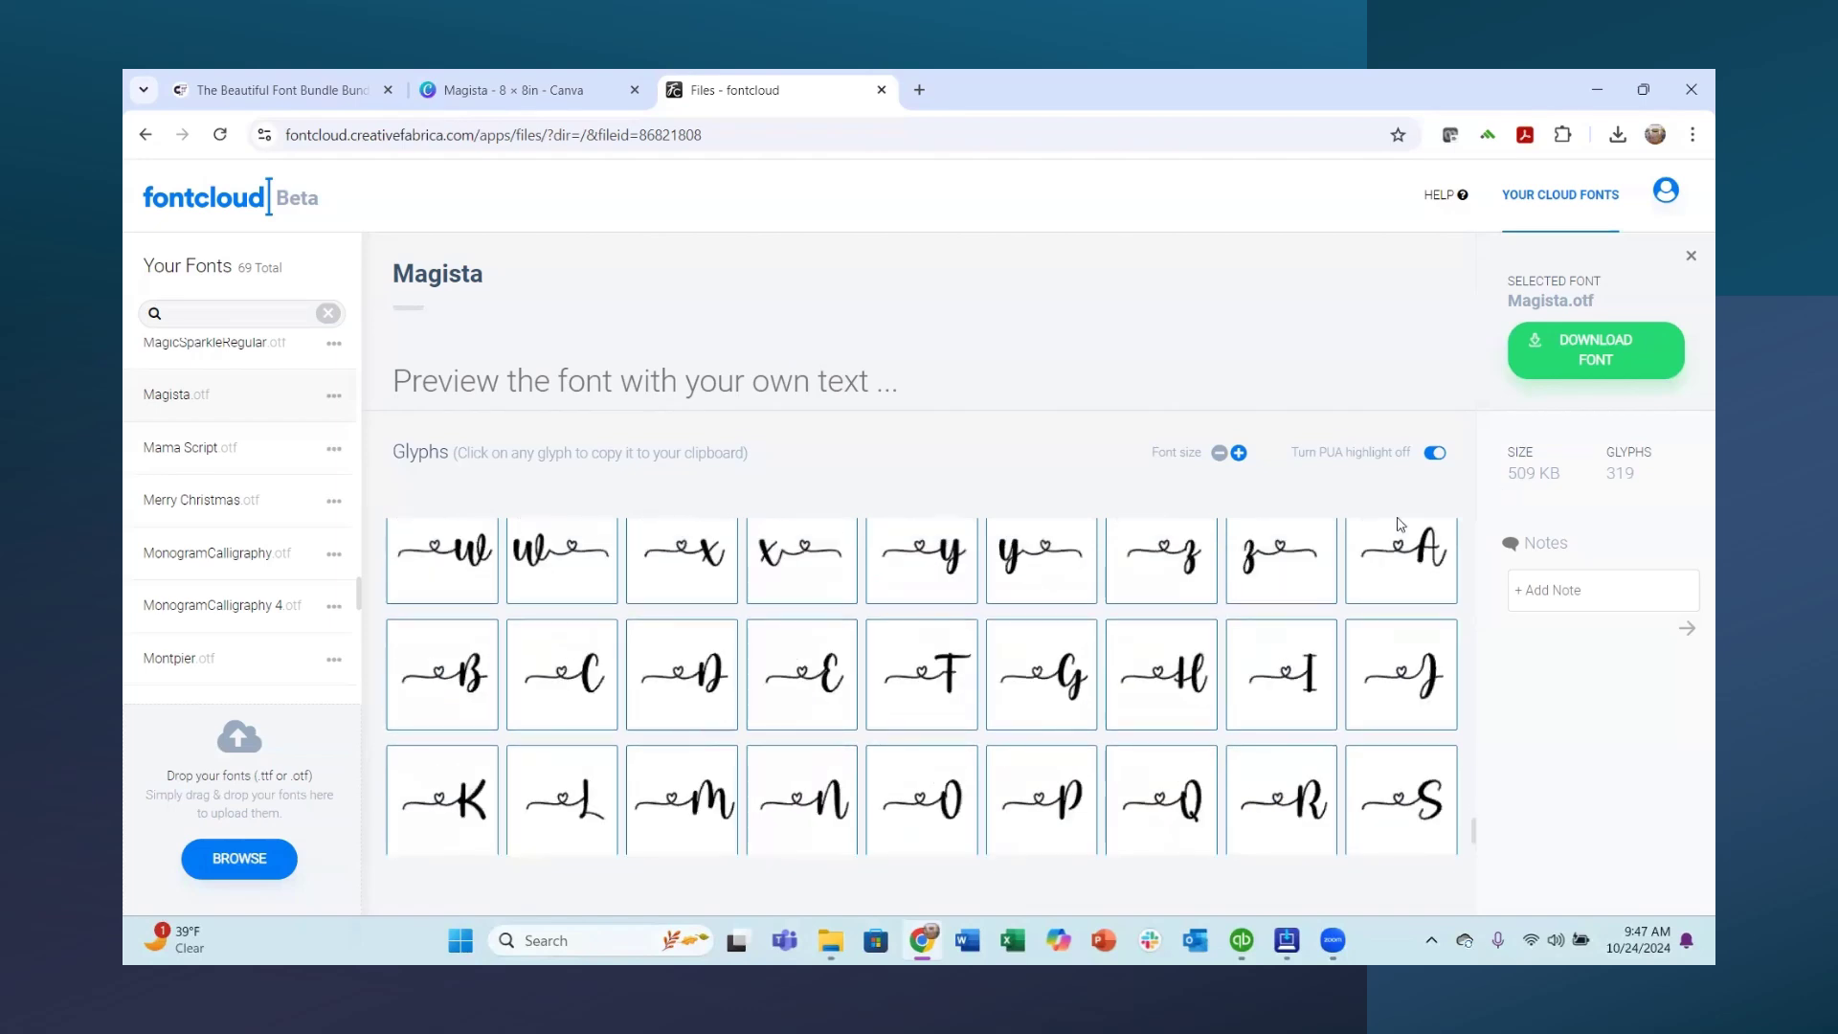
scroll(1234, 609, "up", 6)
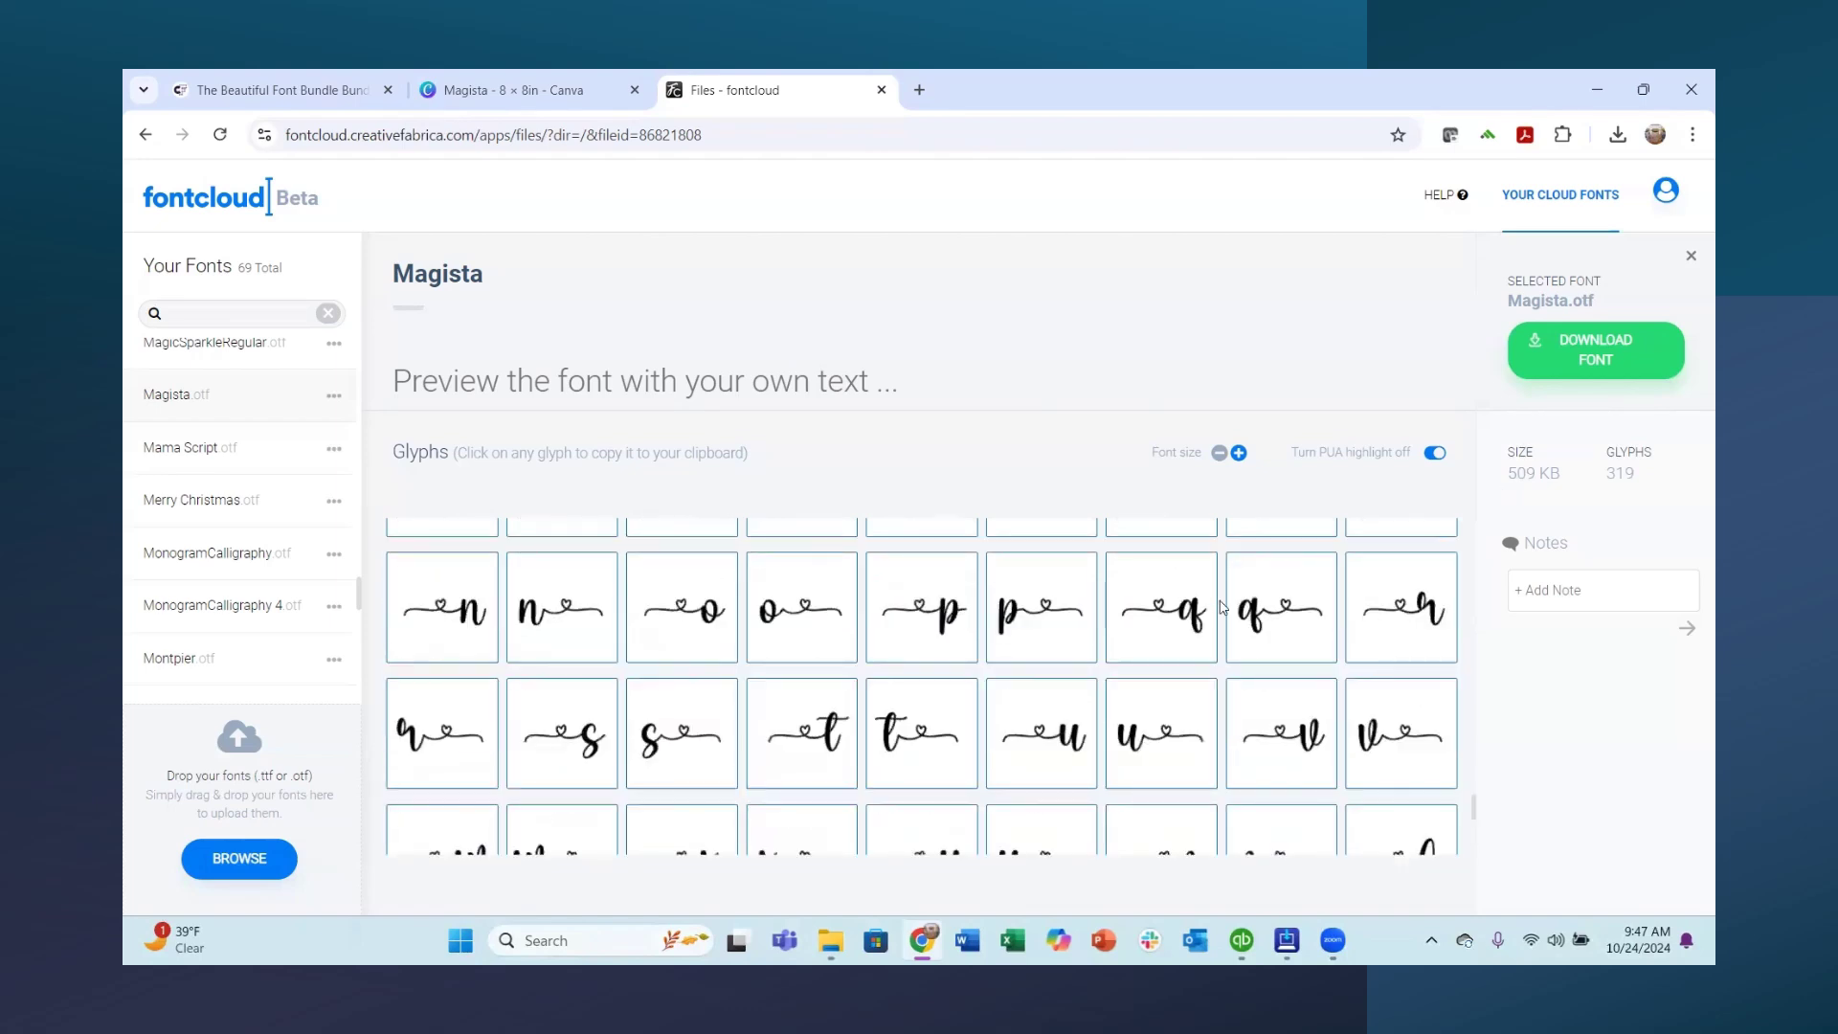
scroll(1213, 603, "up", 1)
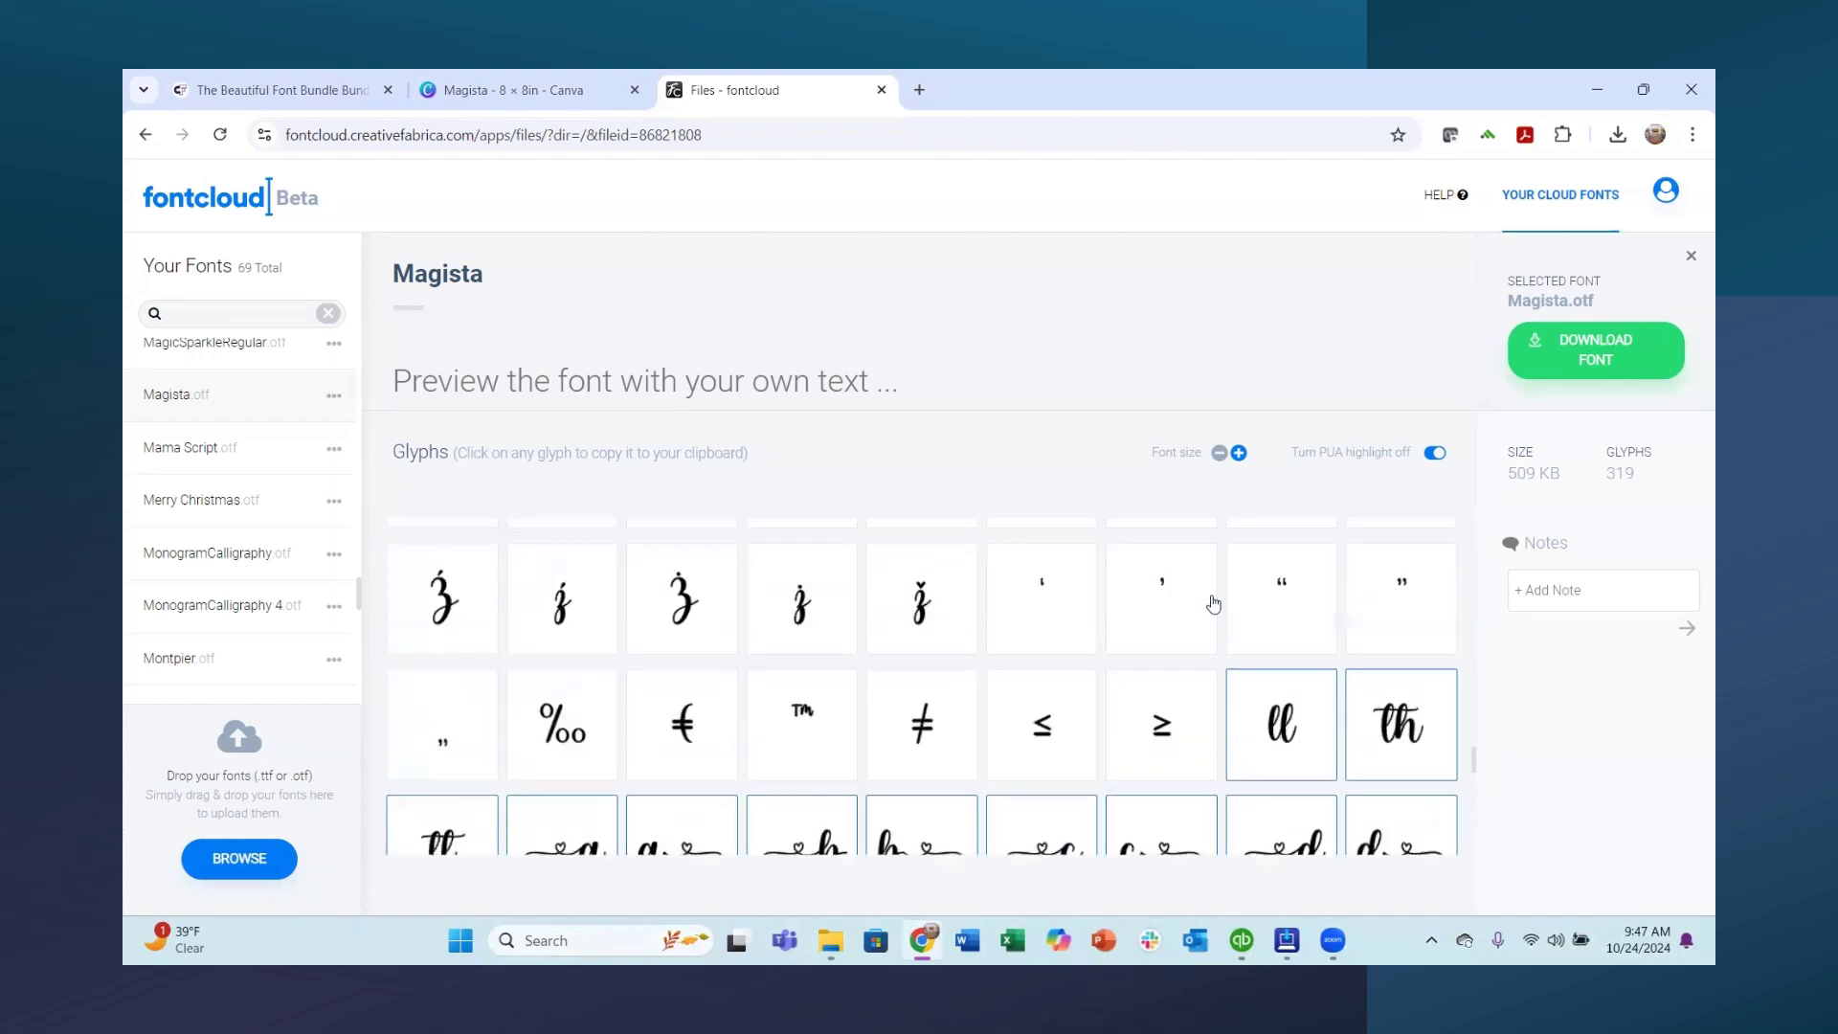
Step: Copy the lowercase a glyph with a trailing heart swash from Fontcloud and replace the final a of the Canva text with it
scroll(1213, 603, "down", 2)
scroll(1213, 603, "down", 1)
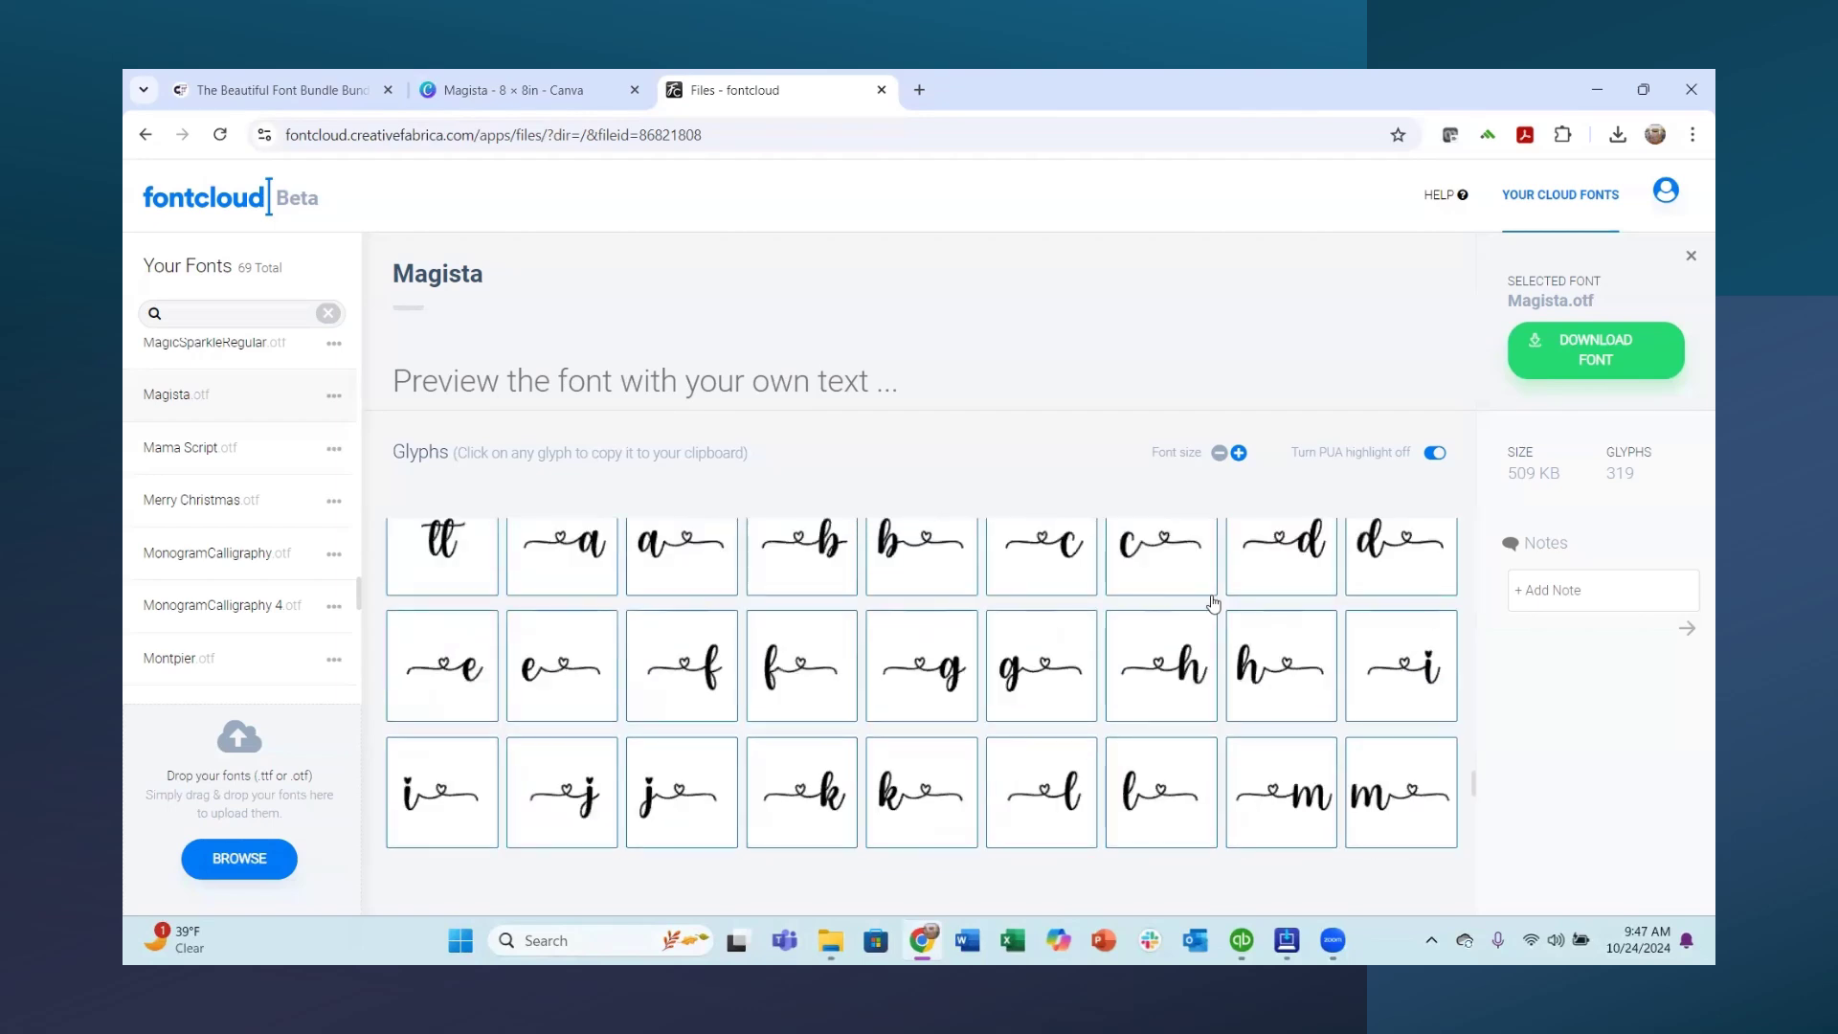
left_click(678, 560)
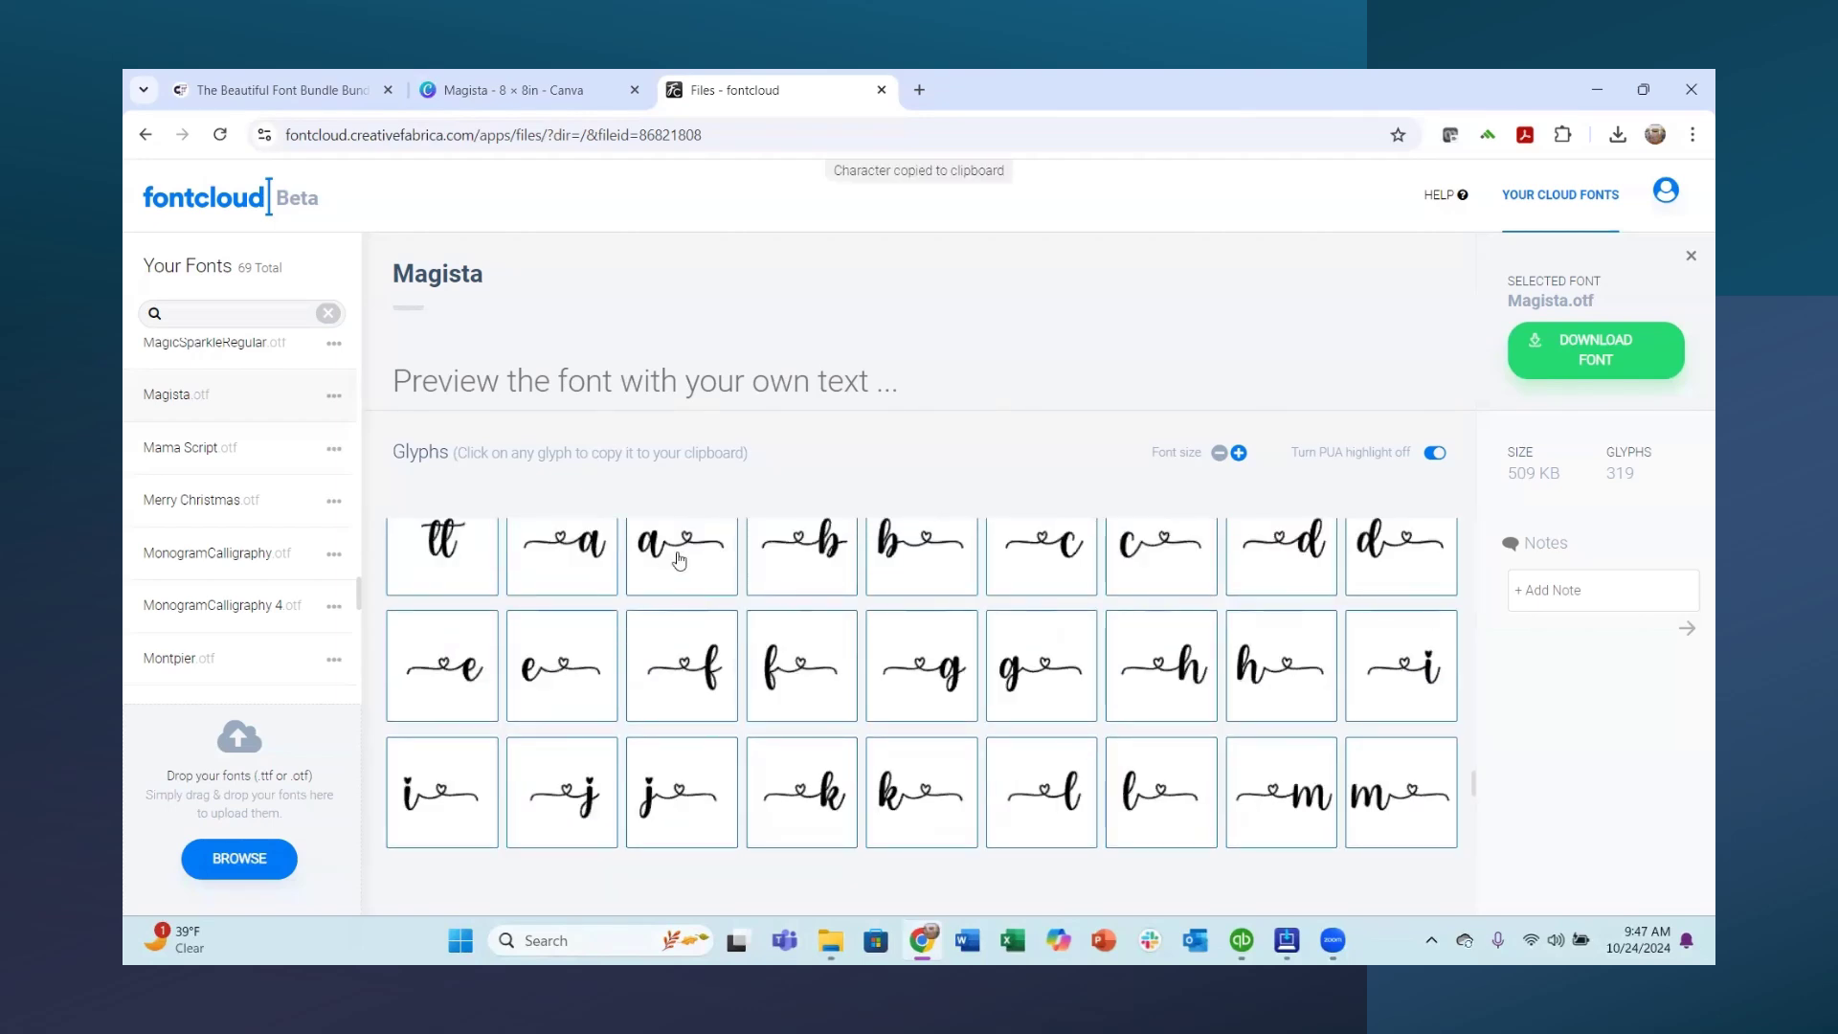
left_click(550, 86)
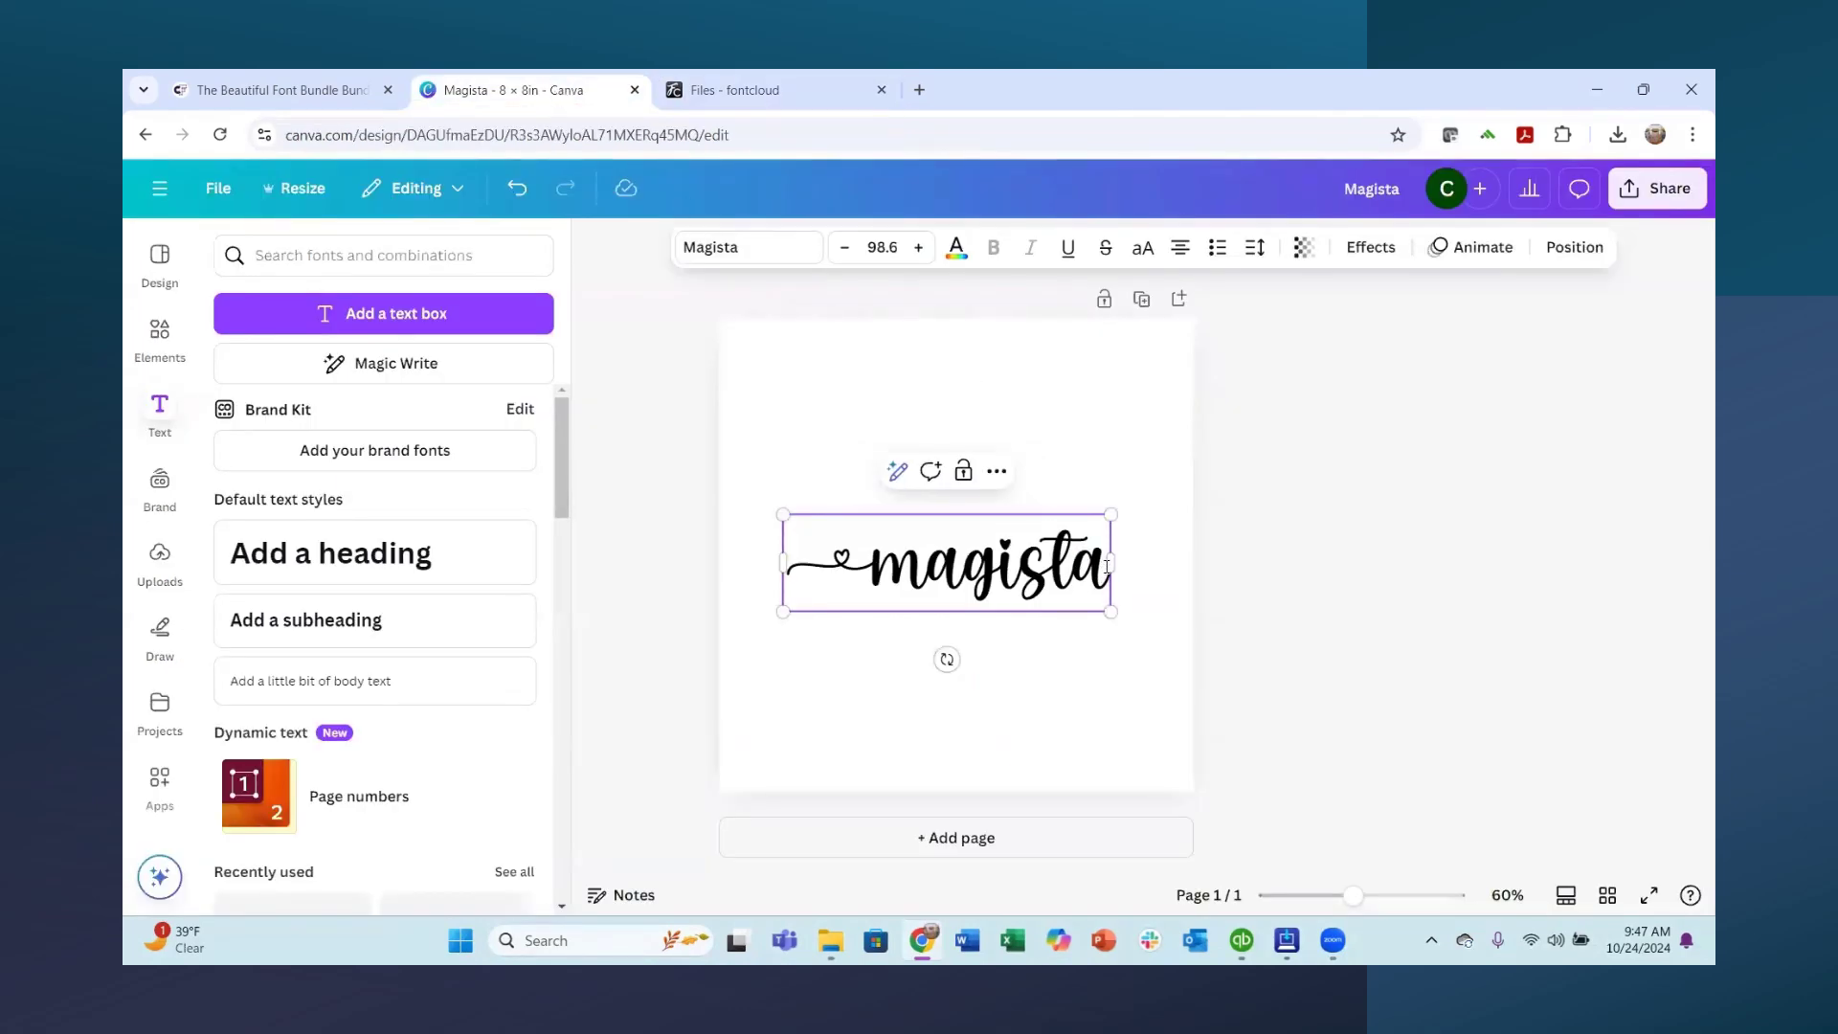
left_click_drag(1107, 571, 1107, 565)
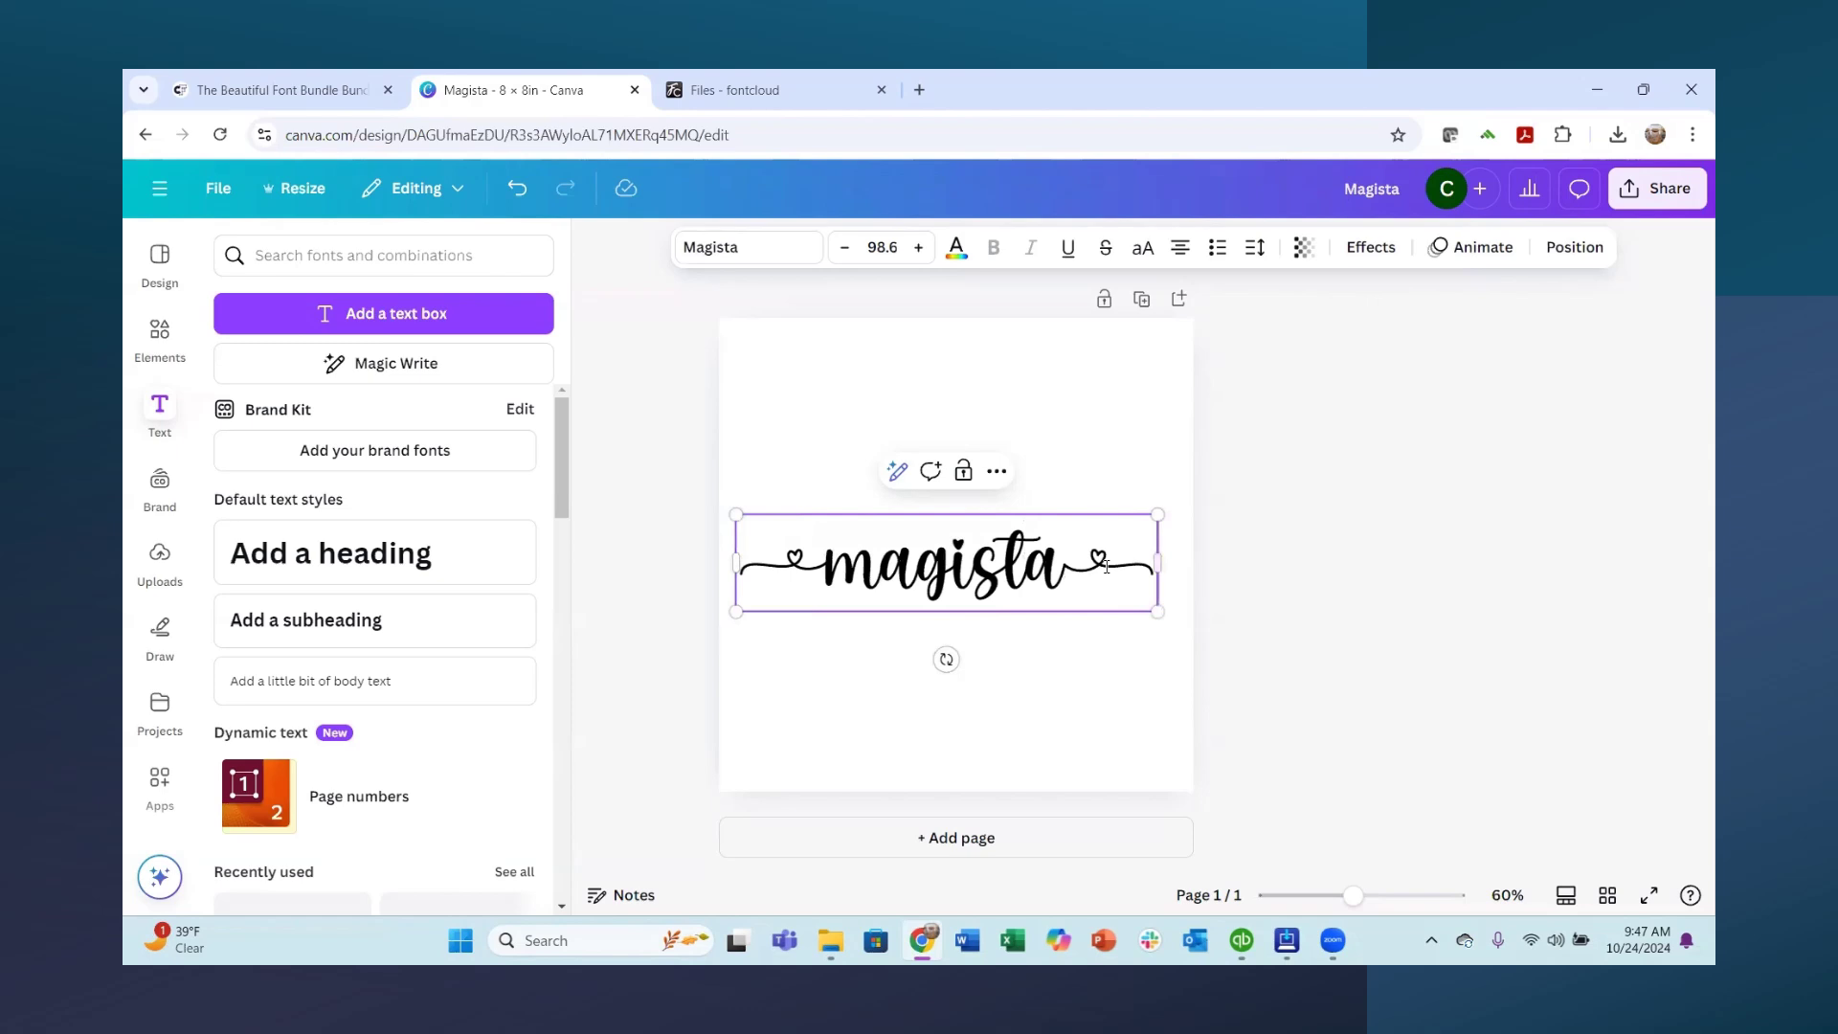
Step: Deselect the text and add a second blank page to the Canva design
left_click(1347, 523)
left_click(1047, 839)
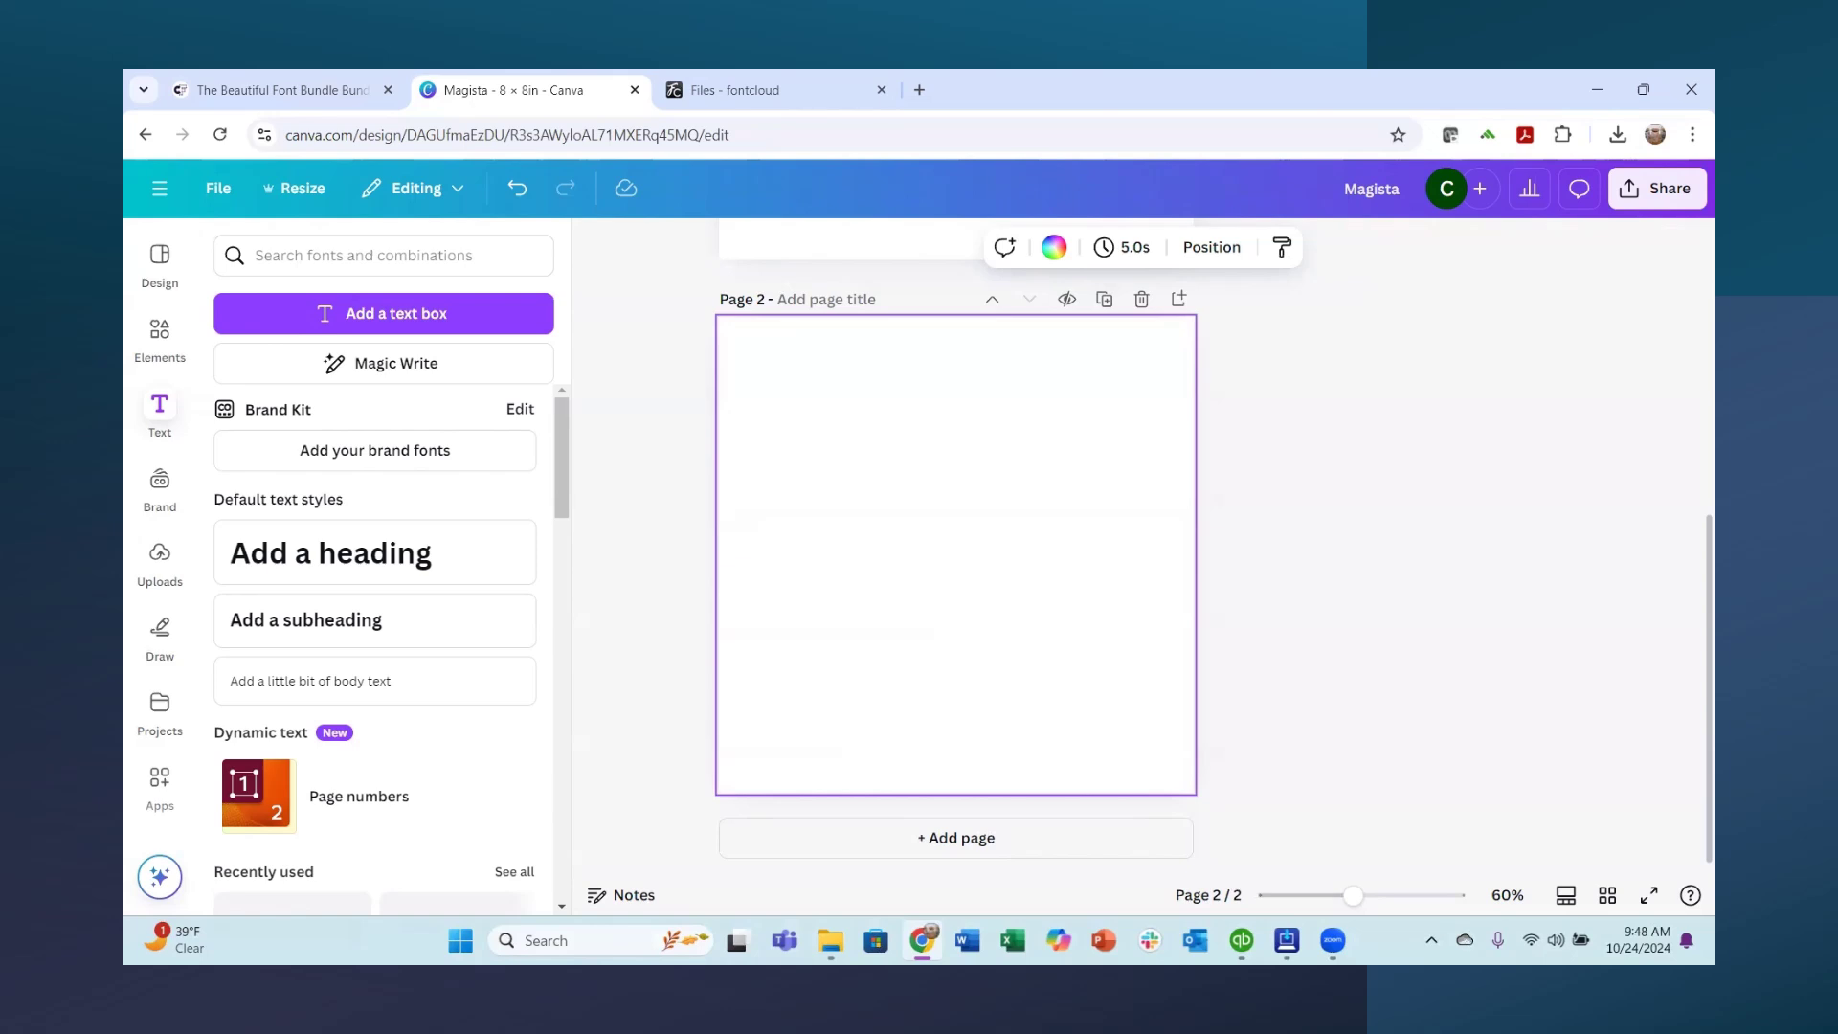
Step: Install the Candy Chocolate OpenType font in Windows from the bundle's Candy-Chocolate-46063816 folder, then close the font preview and File Explorer
key("super+e")
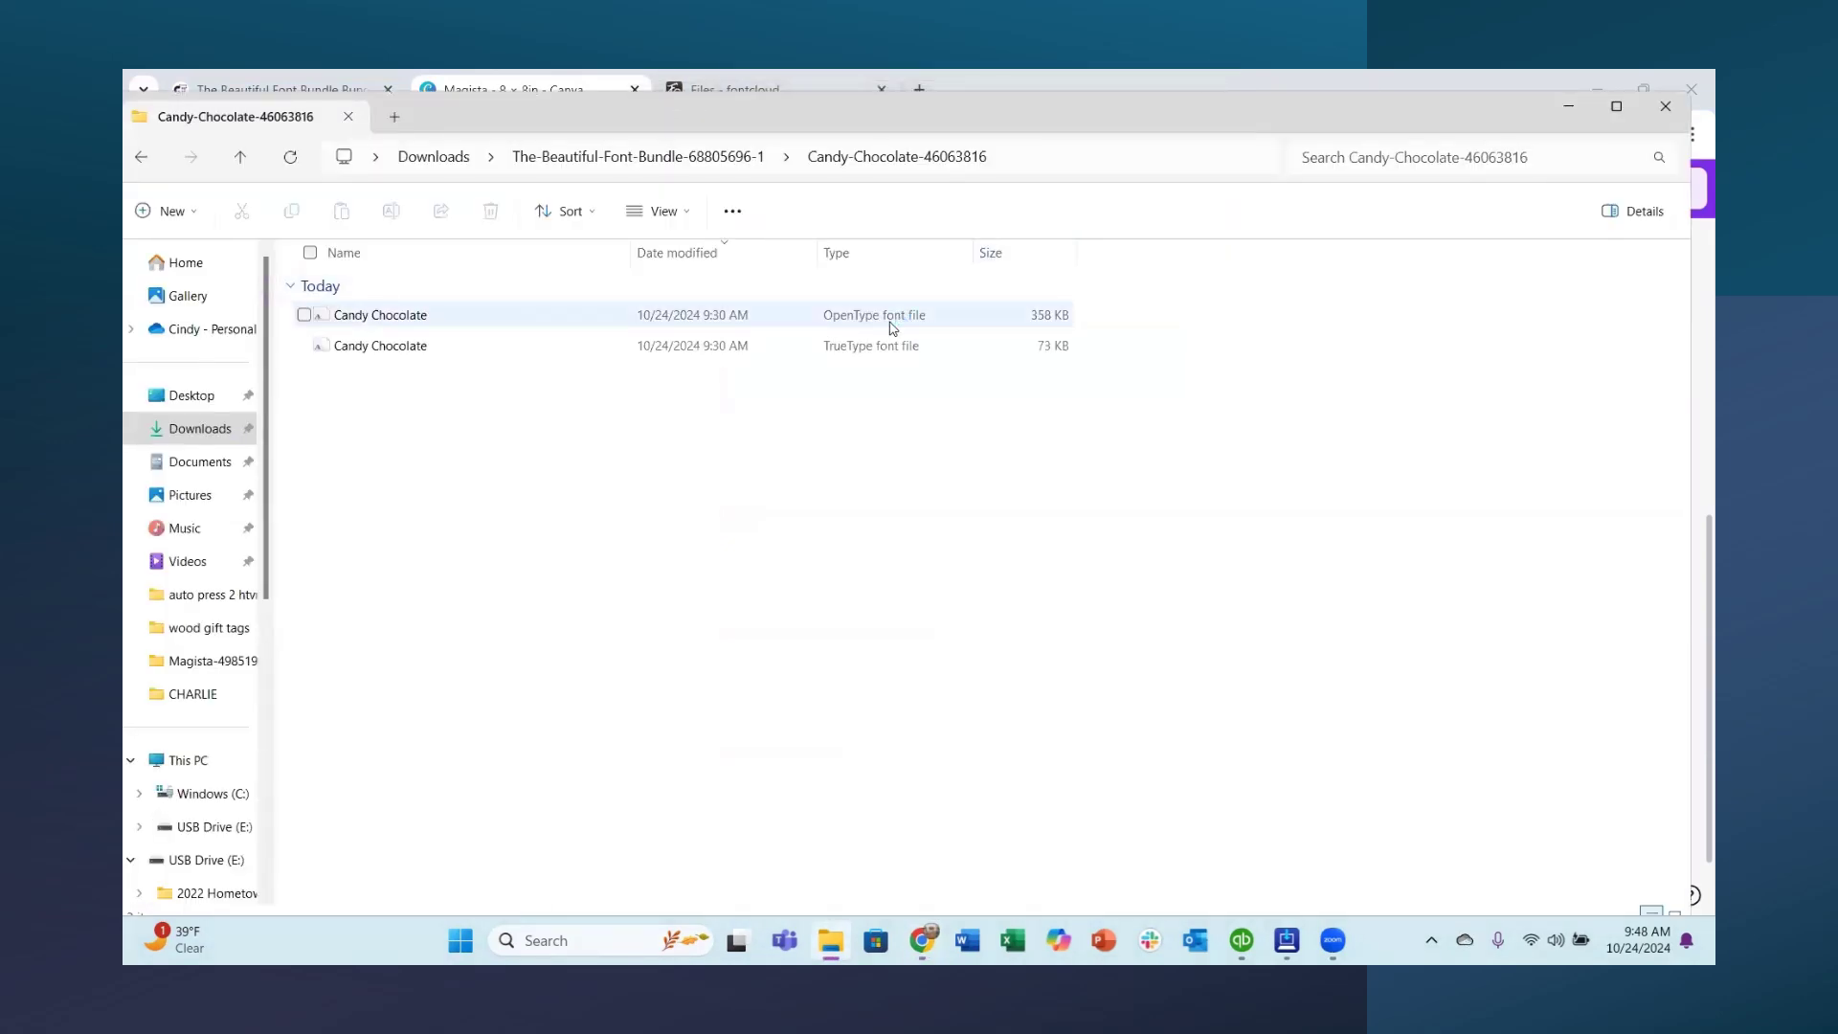
left_click(891, 328)
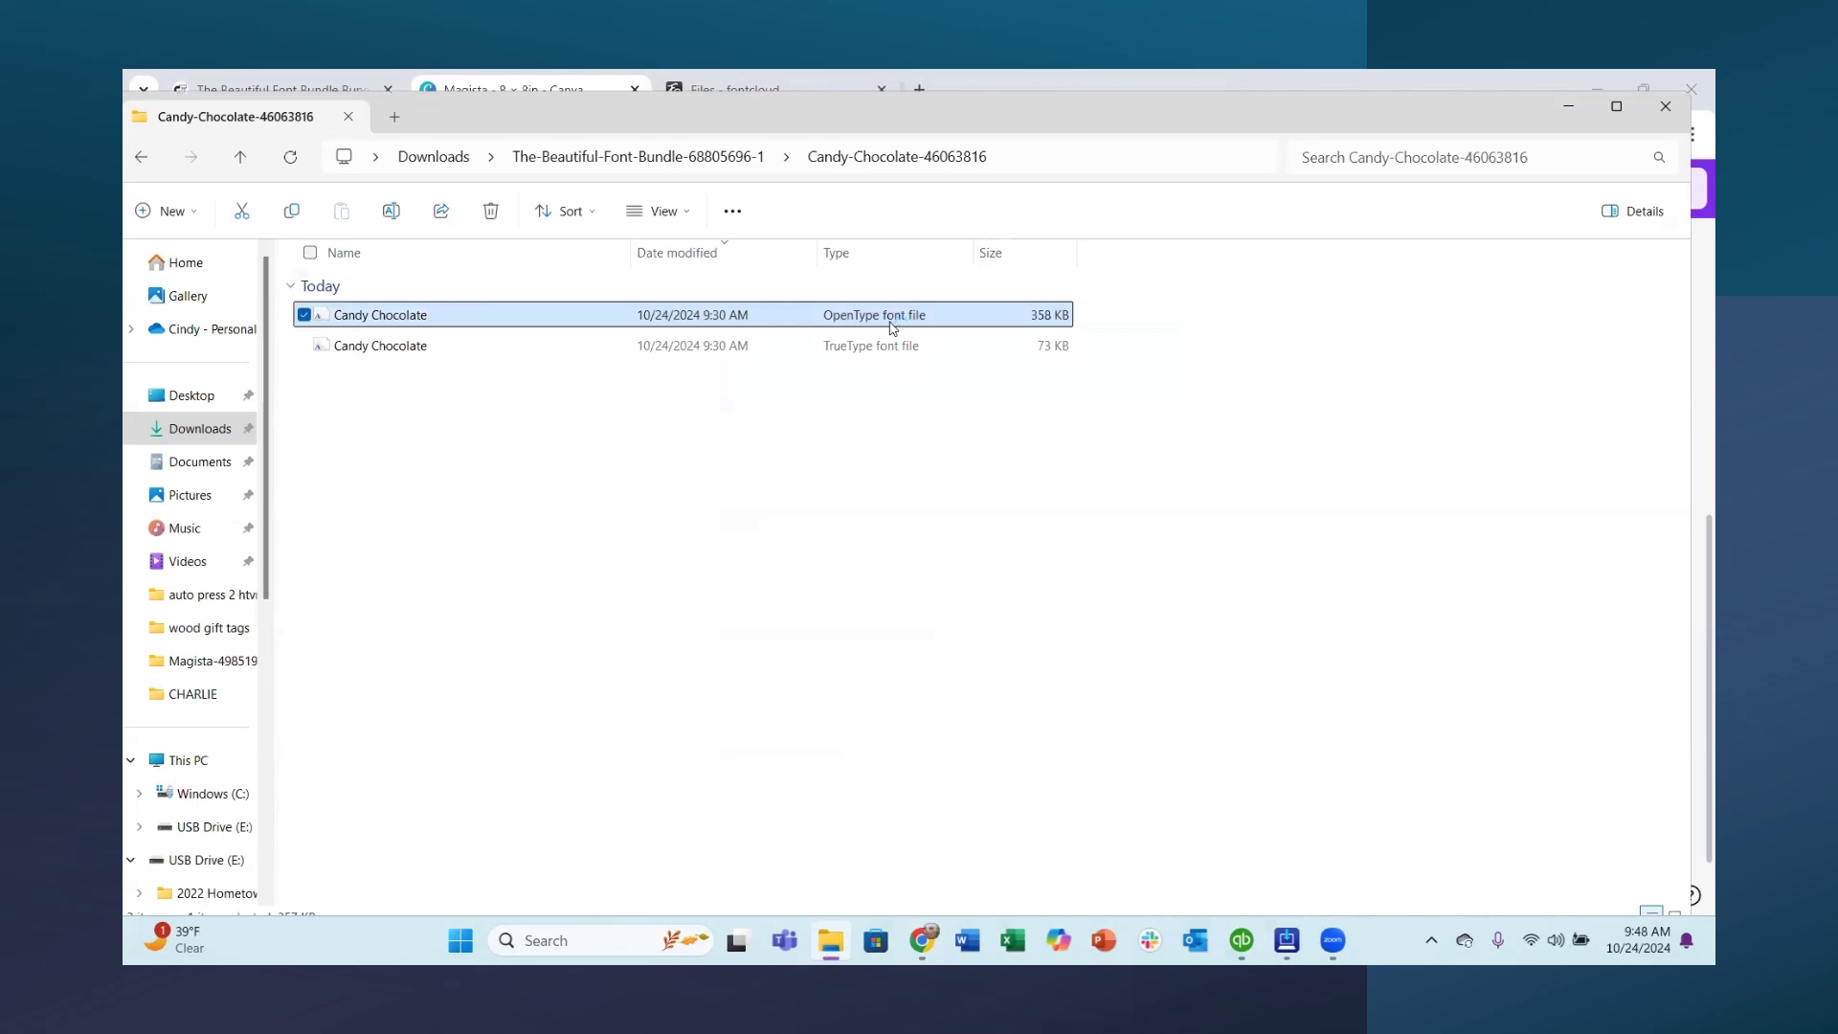
double_click(892, 327)
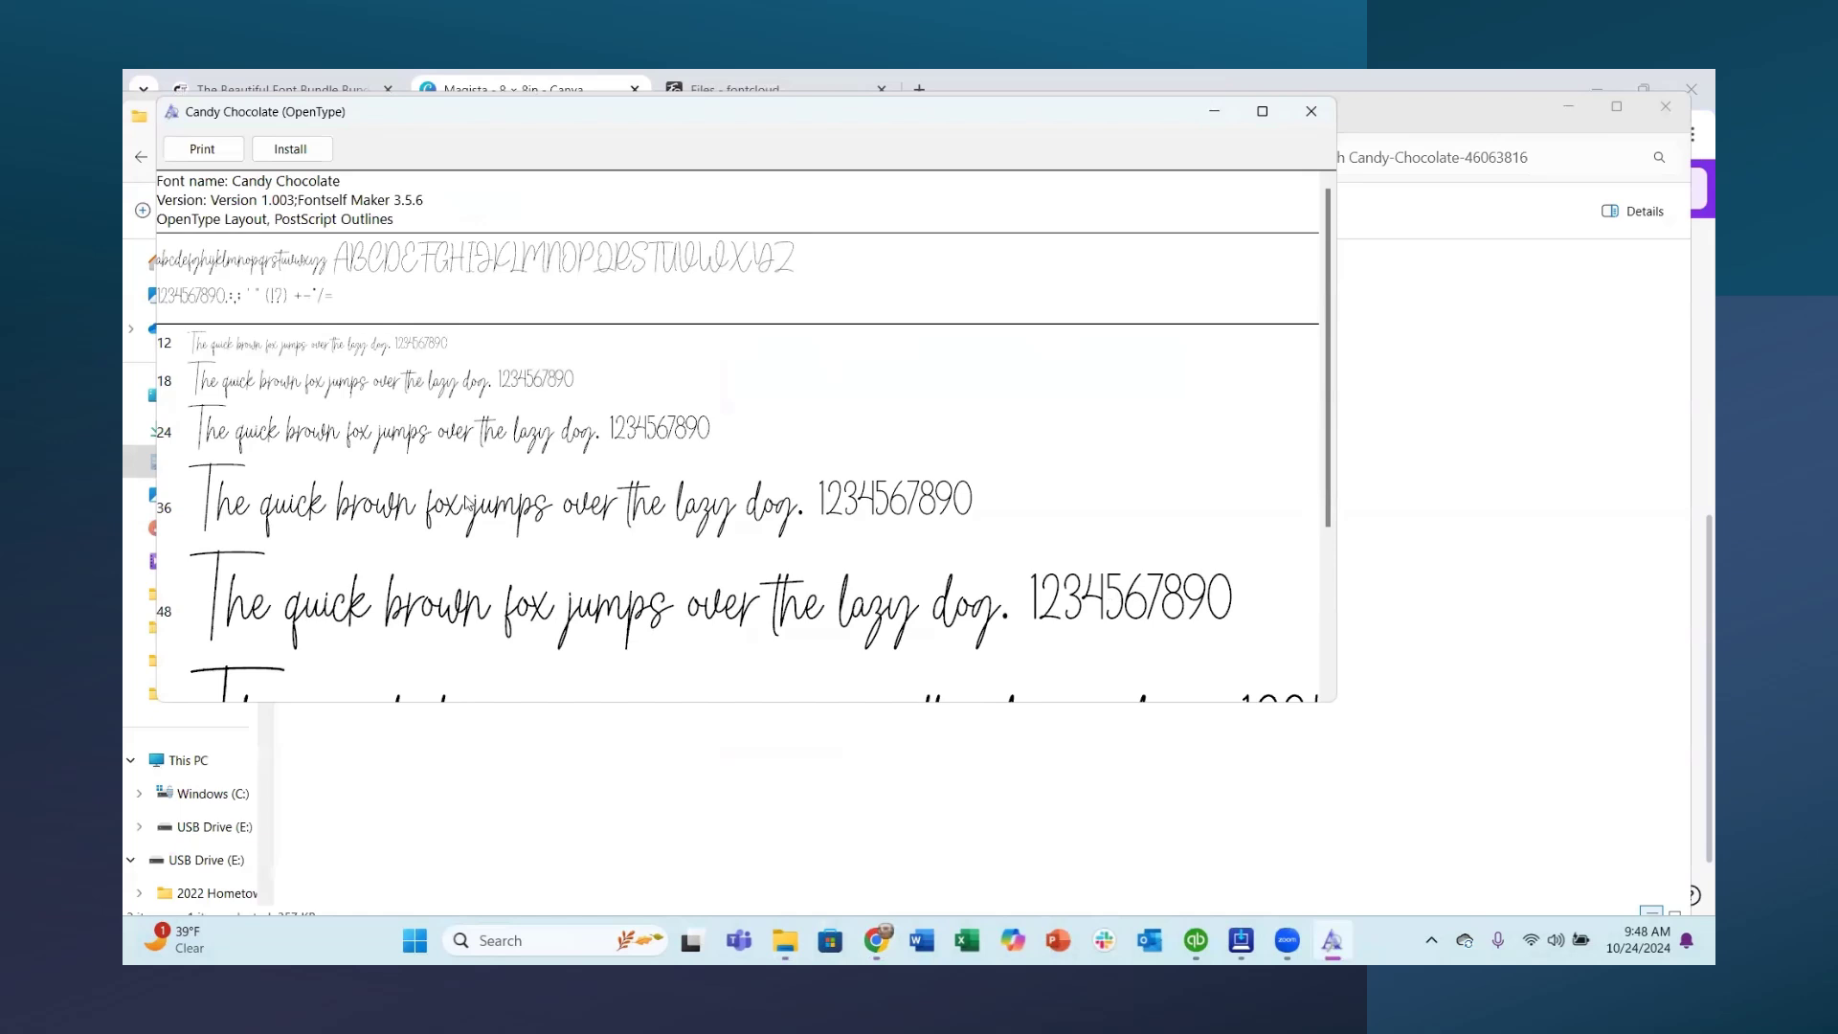
left_click(289, 151)
left_click(1313, 111)
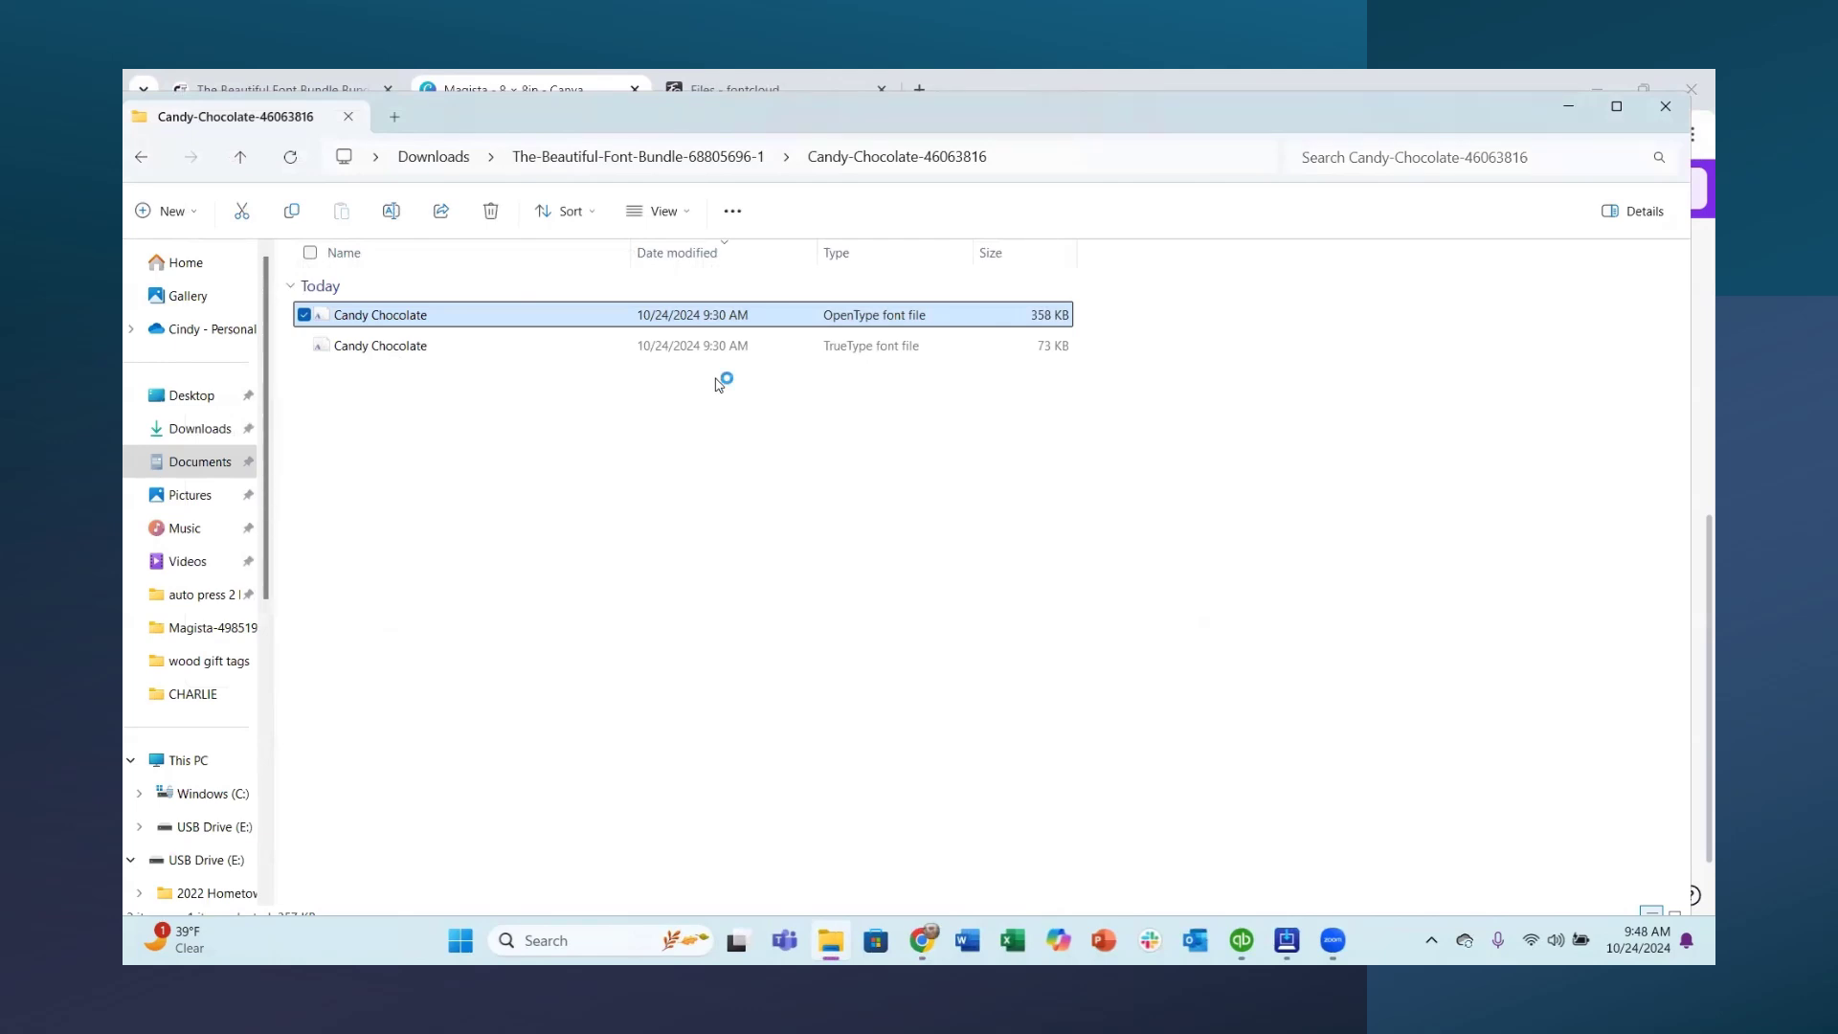
left_click(1665, 106)
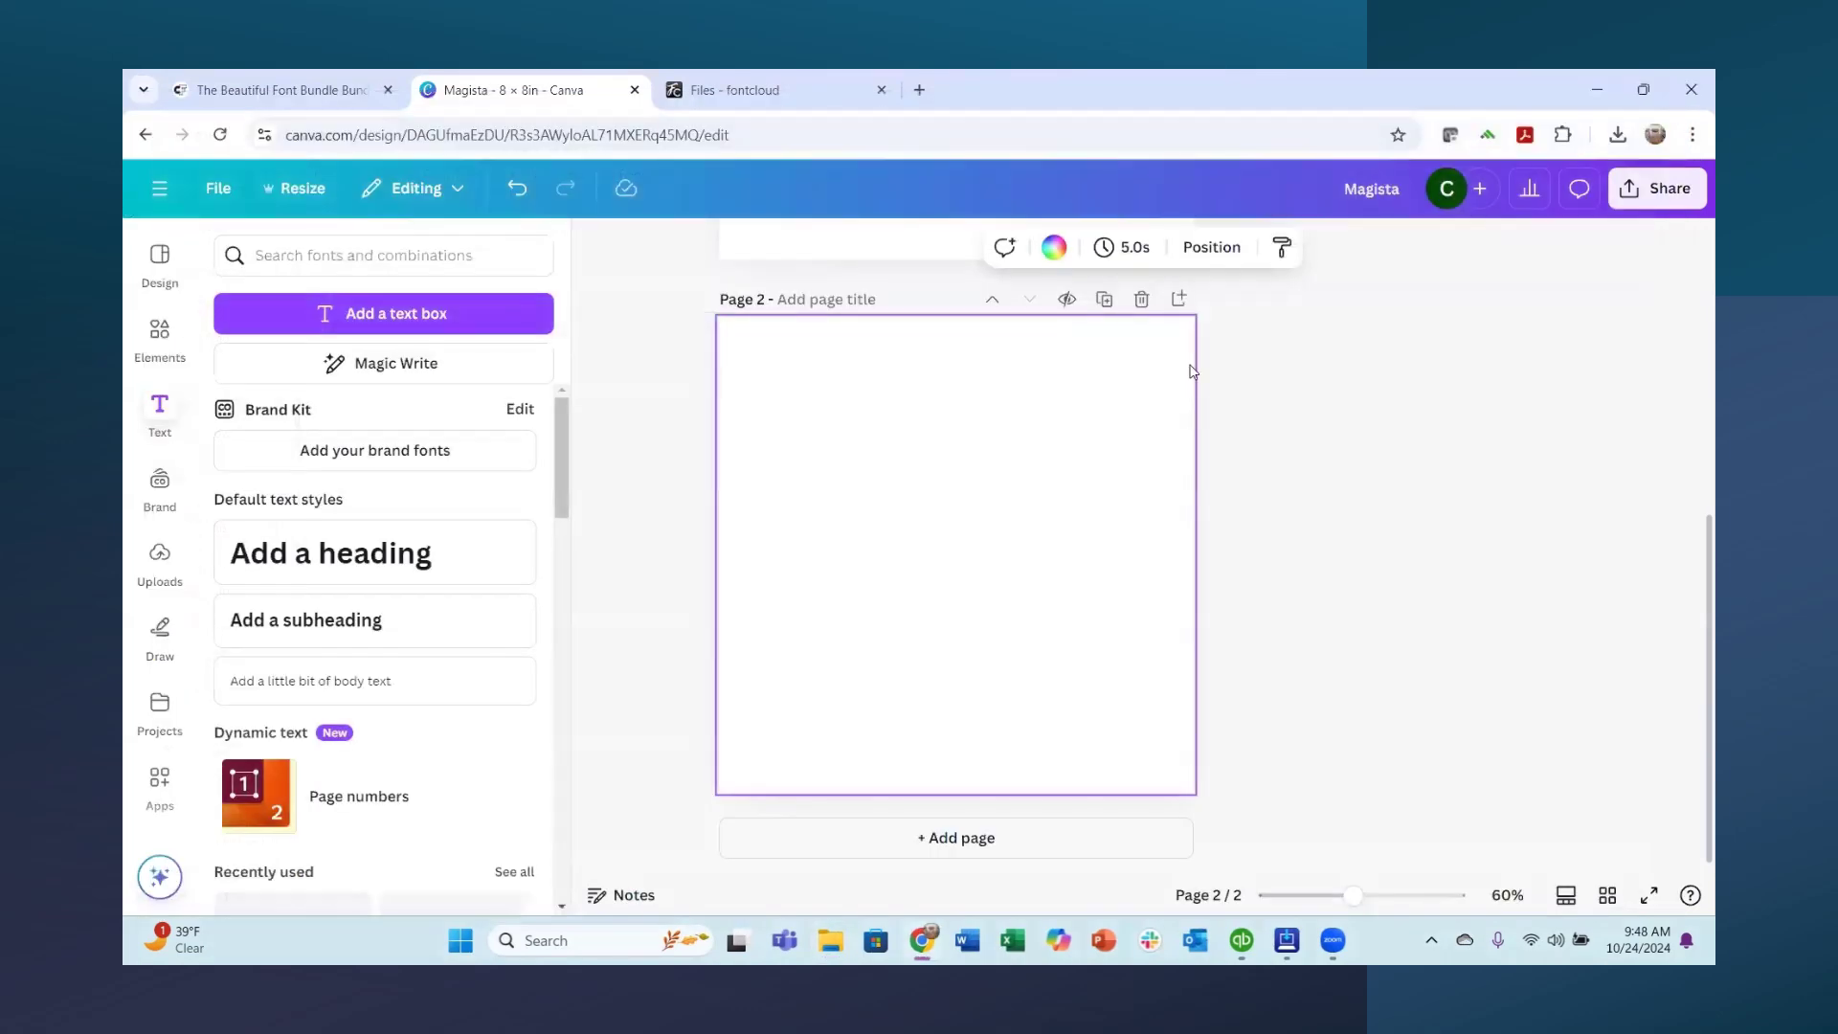
Step: Add a text box reading "Candy Chocolate" to page 2 and enlarge it to a font size of about 136
left_click(411, 312)
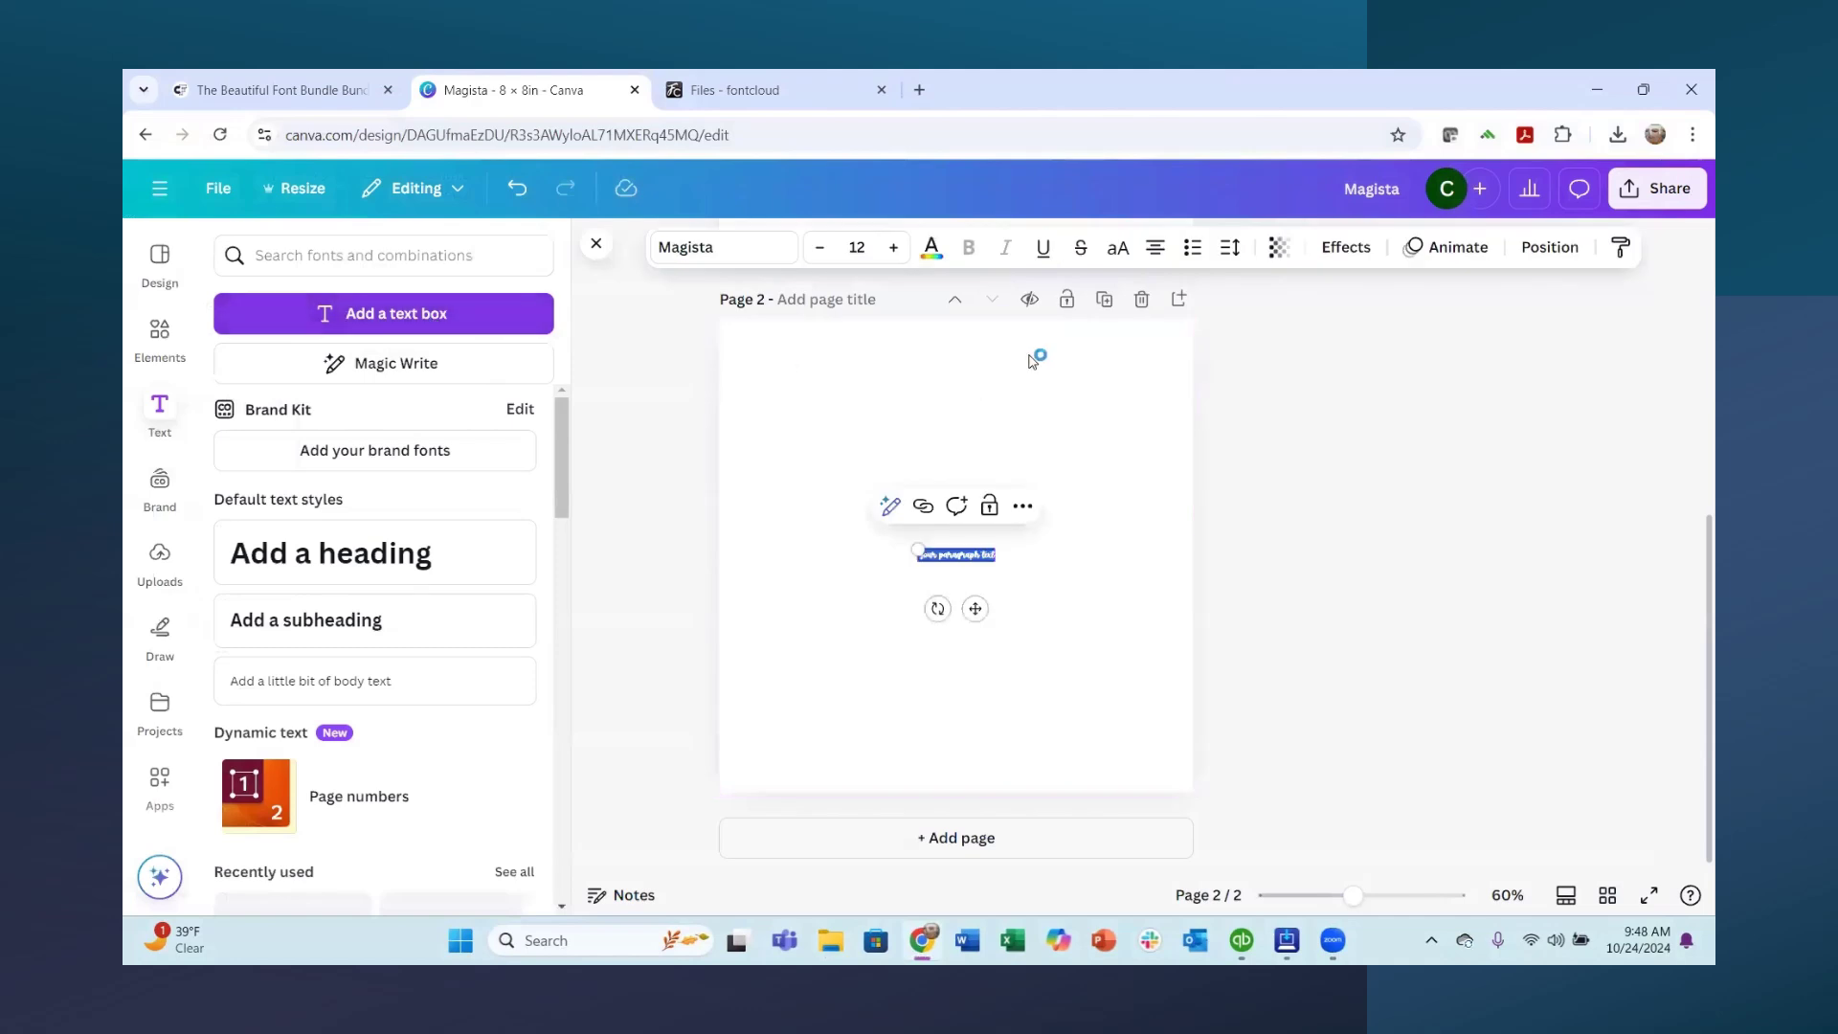
type("Magista")
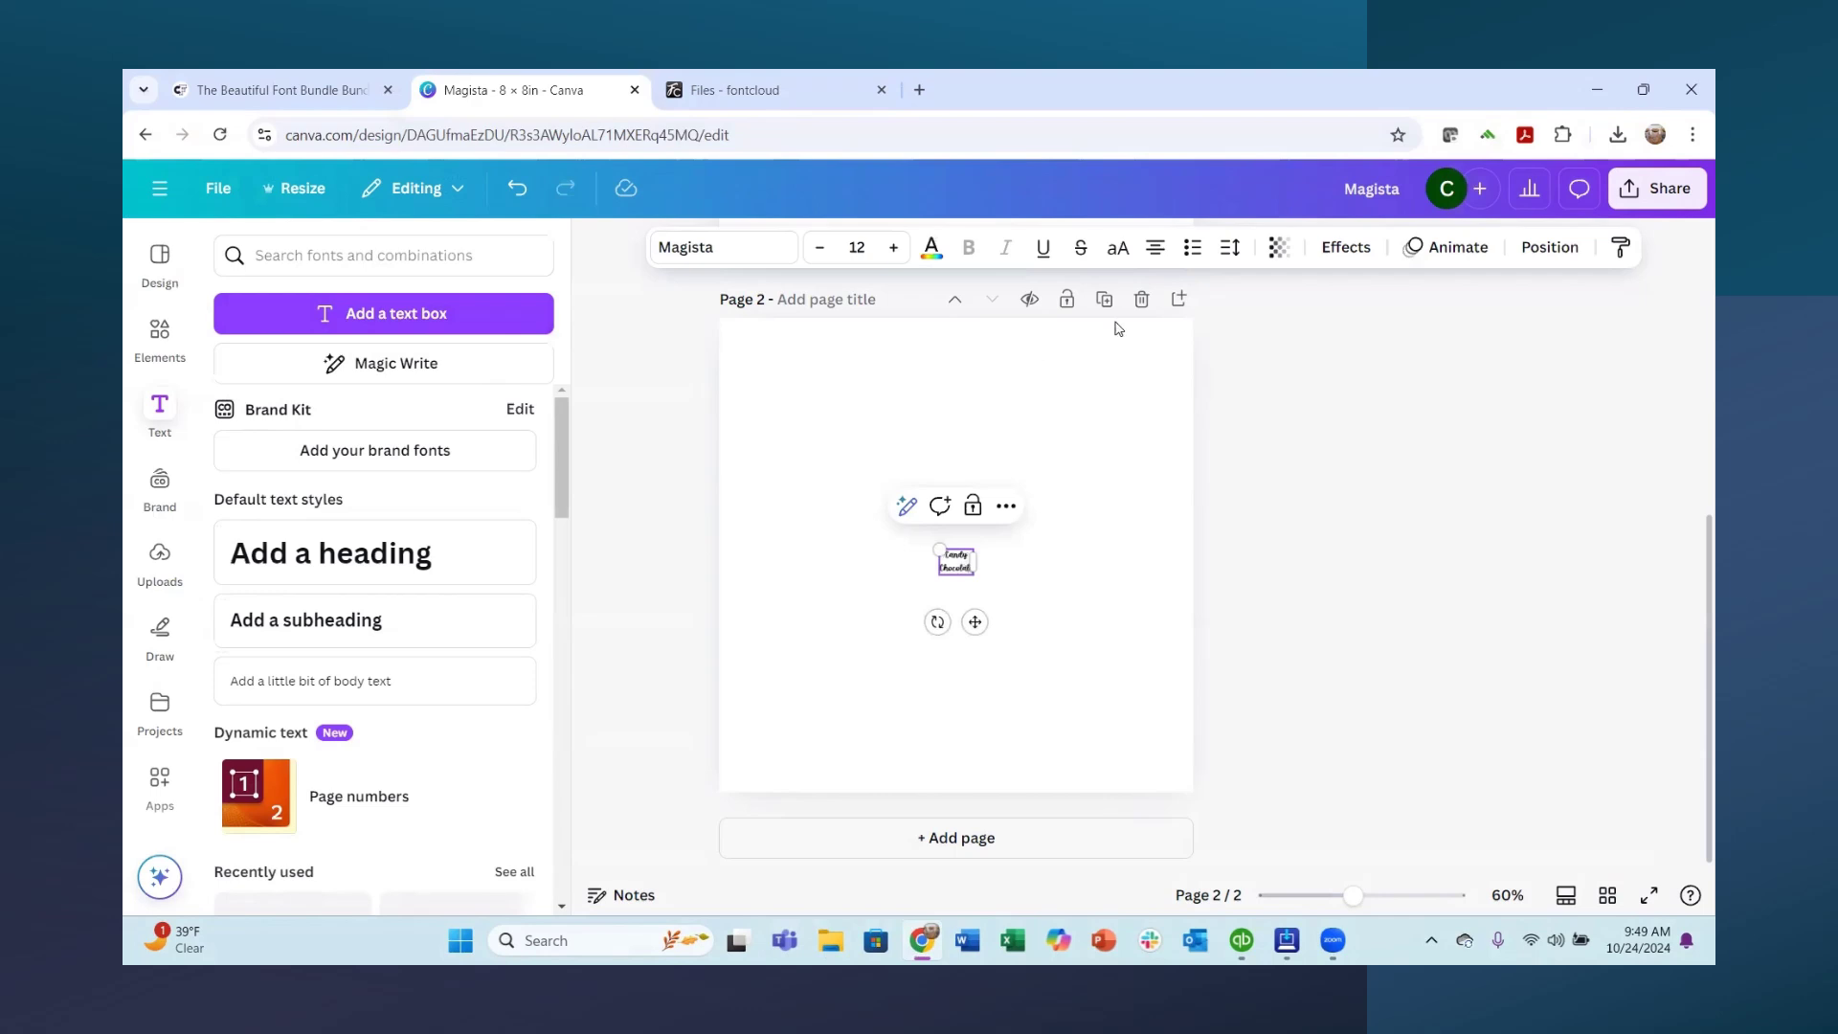
left_click_drag(939, 550, 736, 395)
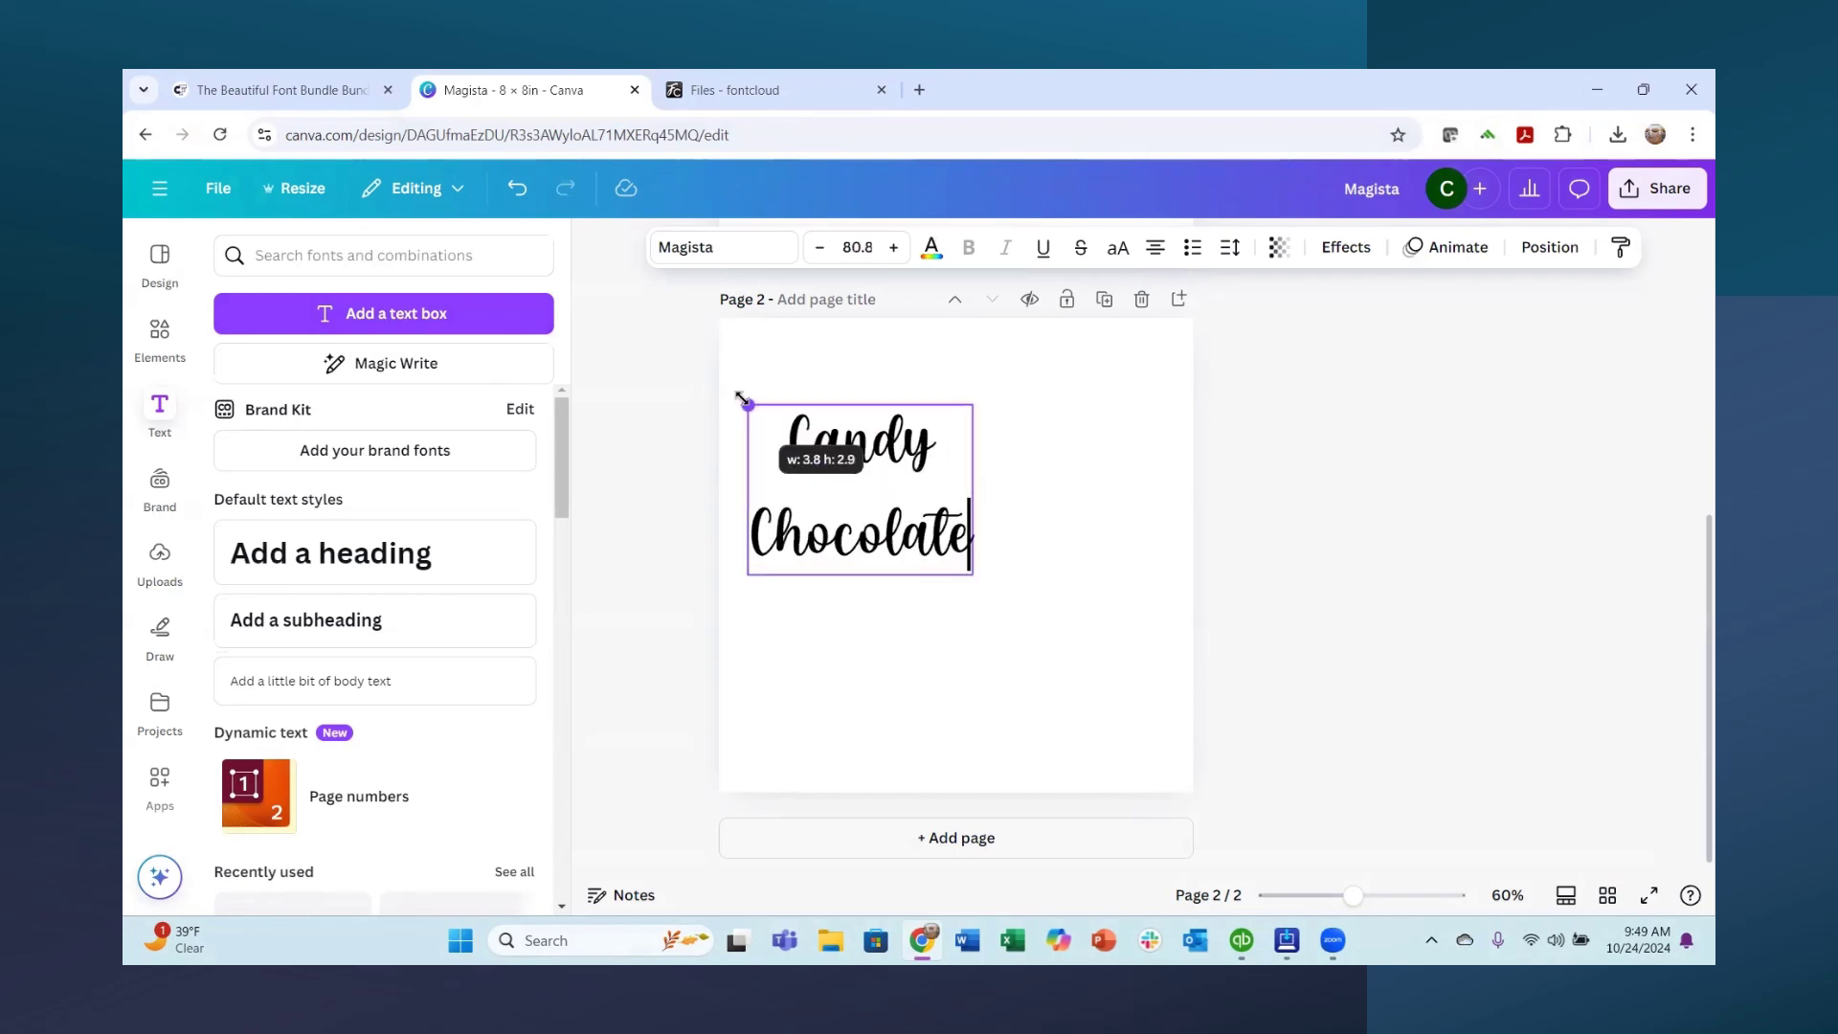
left_click_drag(1087, 690, 1106, 703)
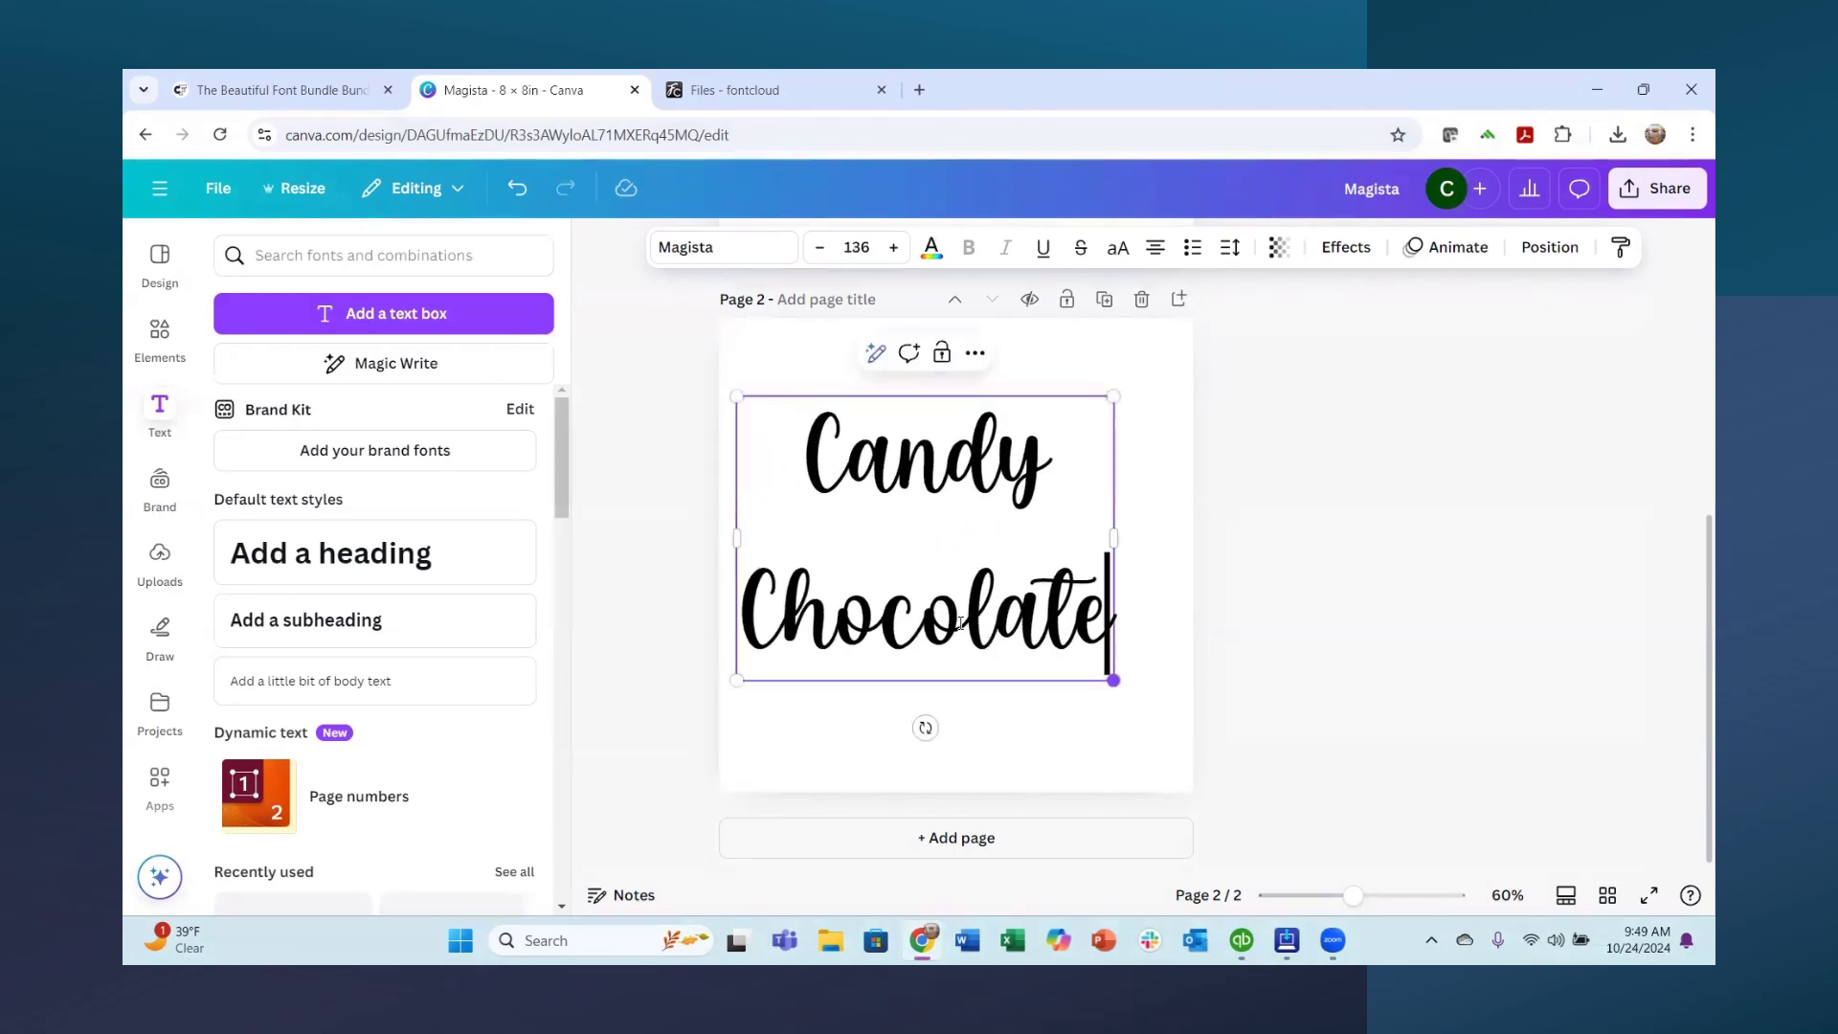
Step: Move the "Candy Chocolate" text horizontally to roughly the centre of page 2
left_click(1423, 474)
left_click(912, 506)
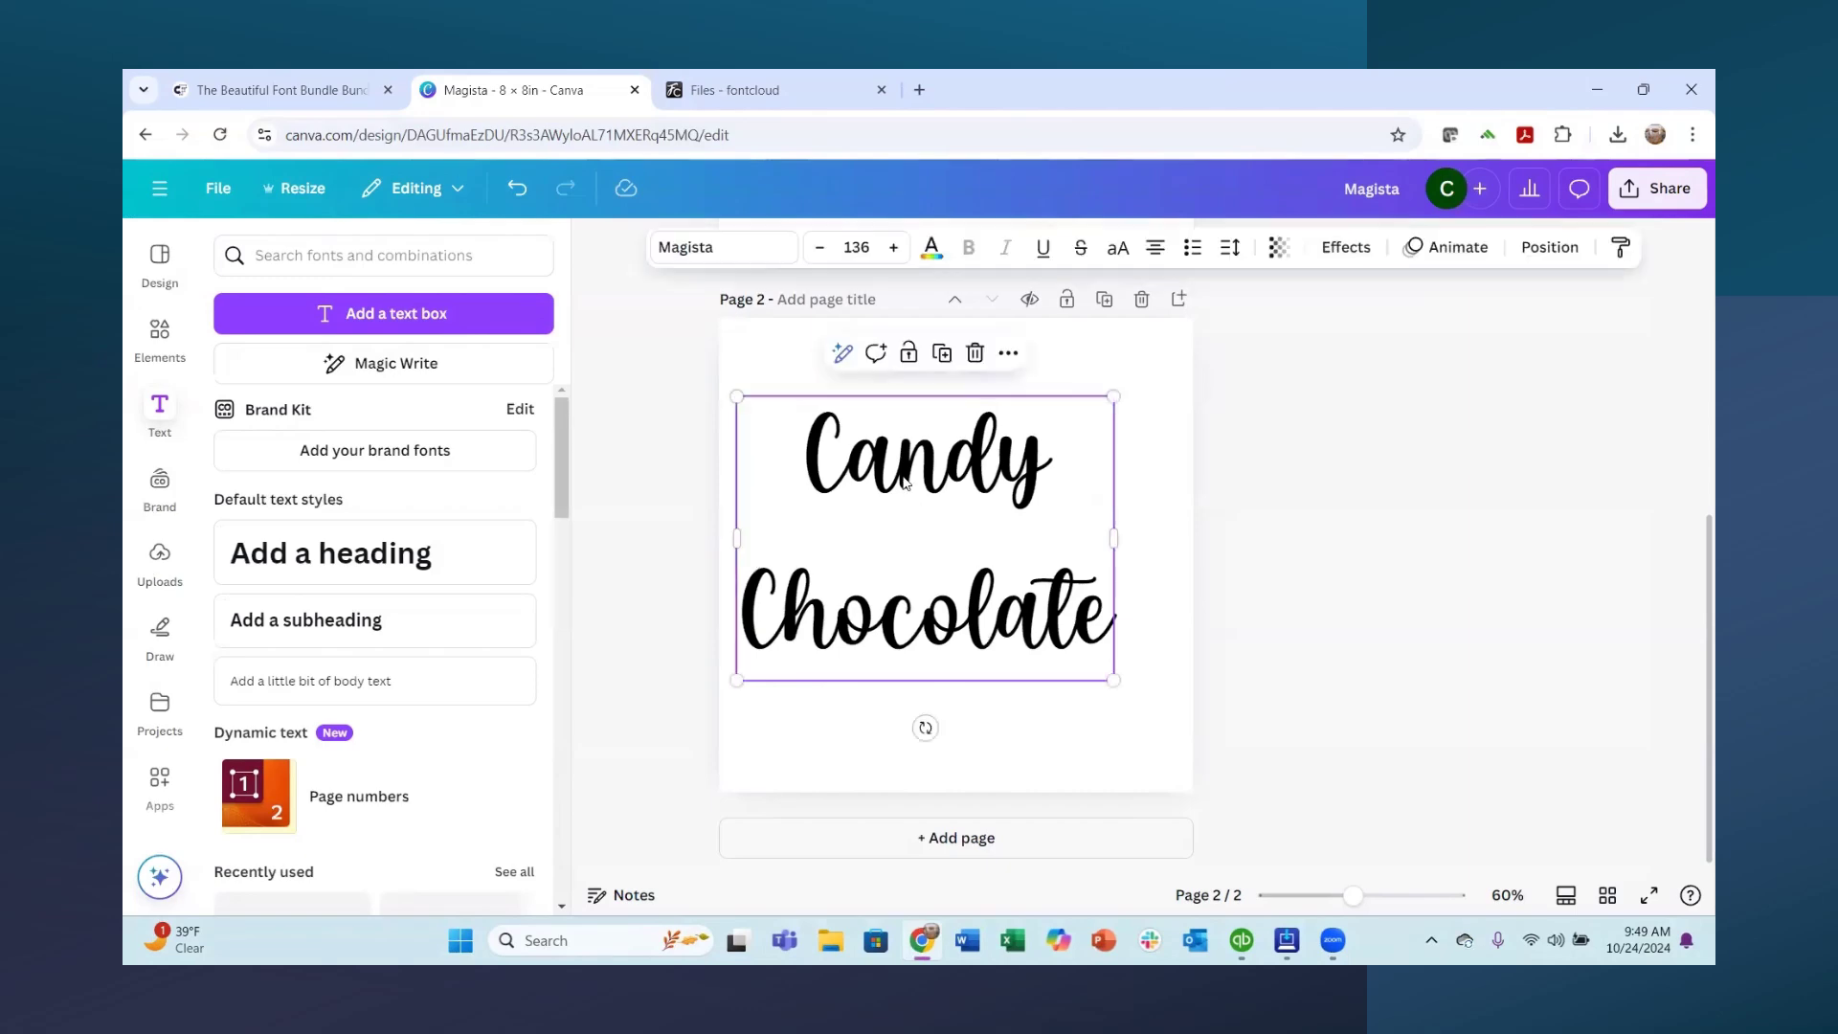
left_click_drag(912, 505, 992, 464)
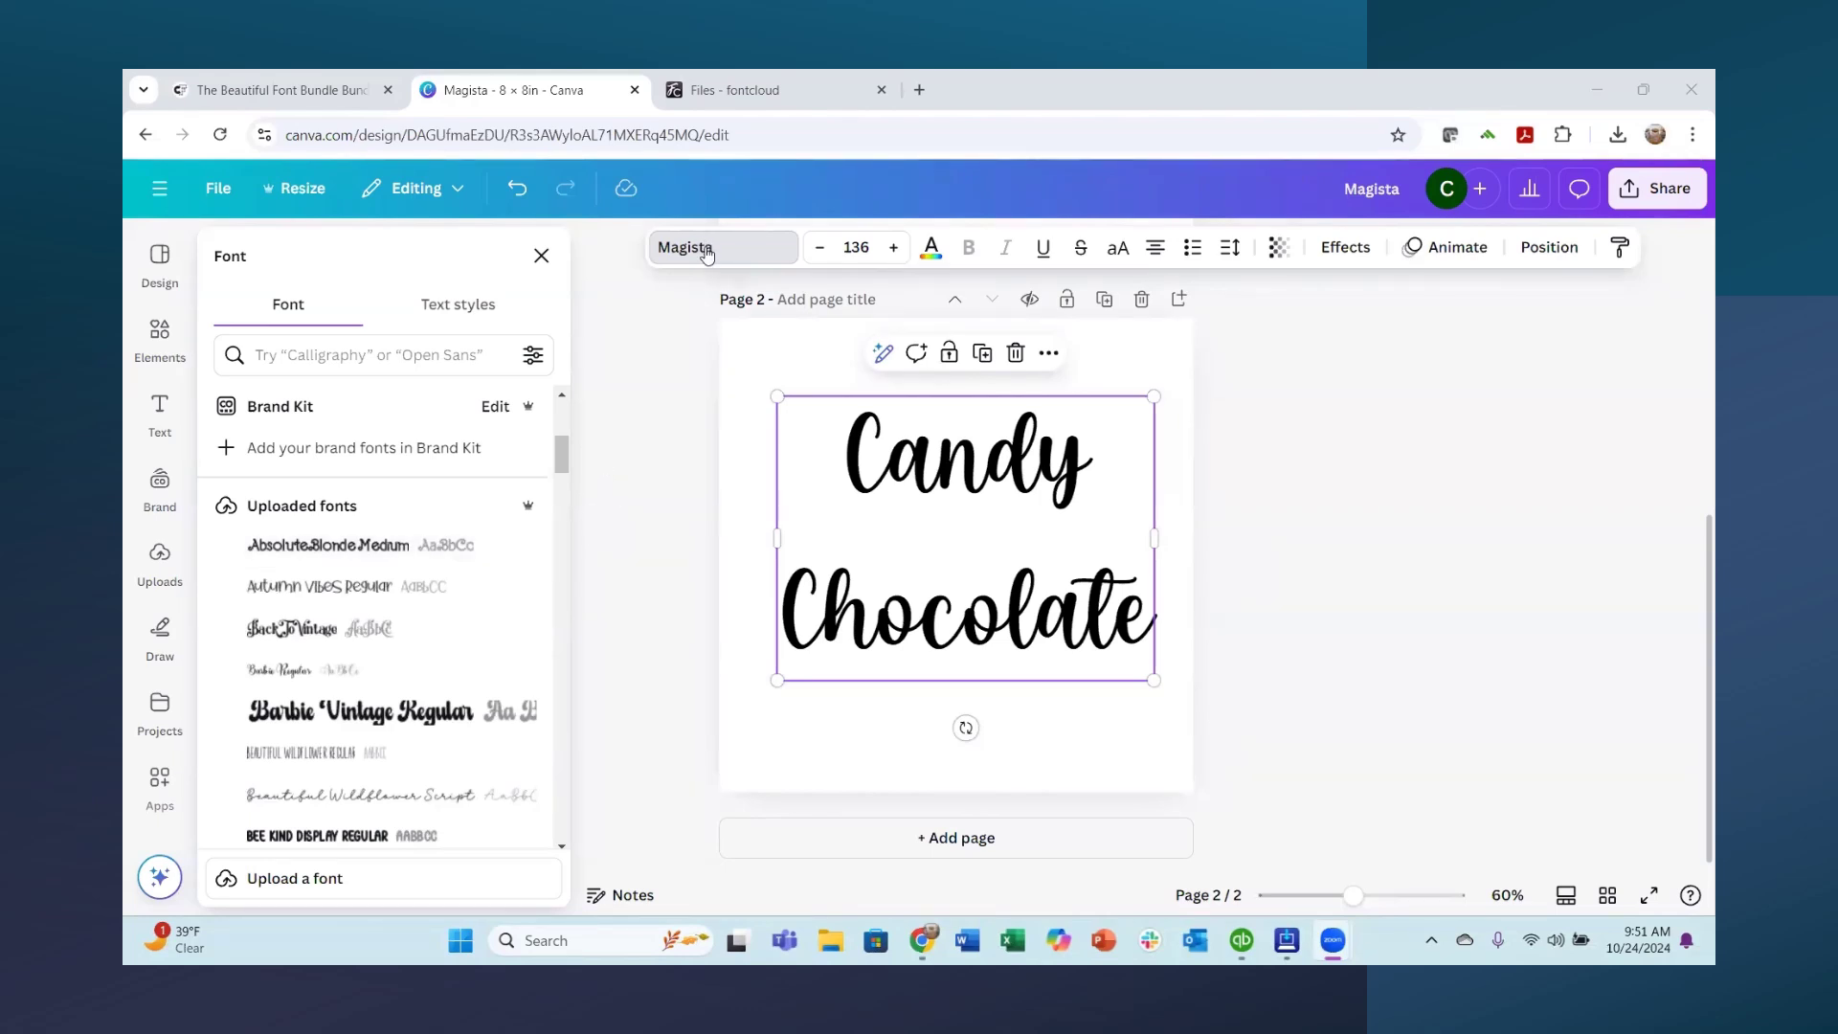
Step: Upload the Candy Chocolate OpenType font file to Canva and confirm the right to use it
left_click(322, 879)
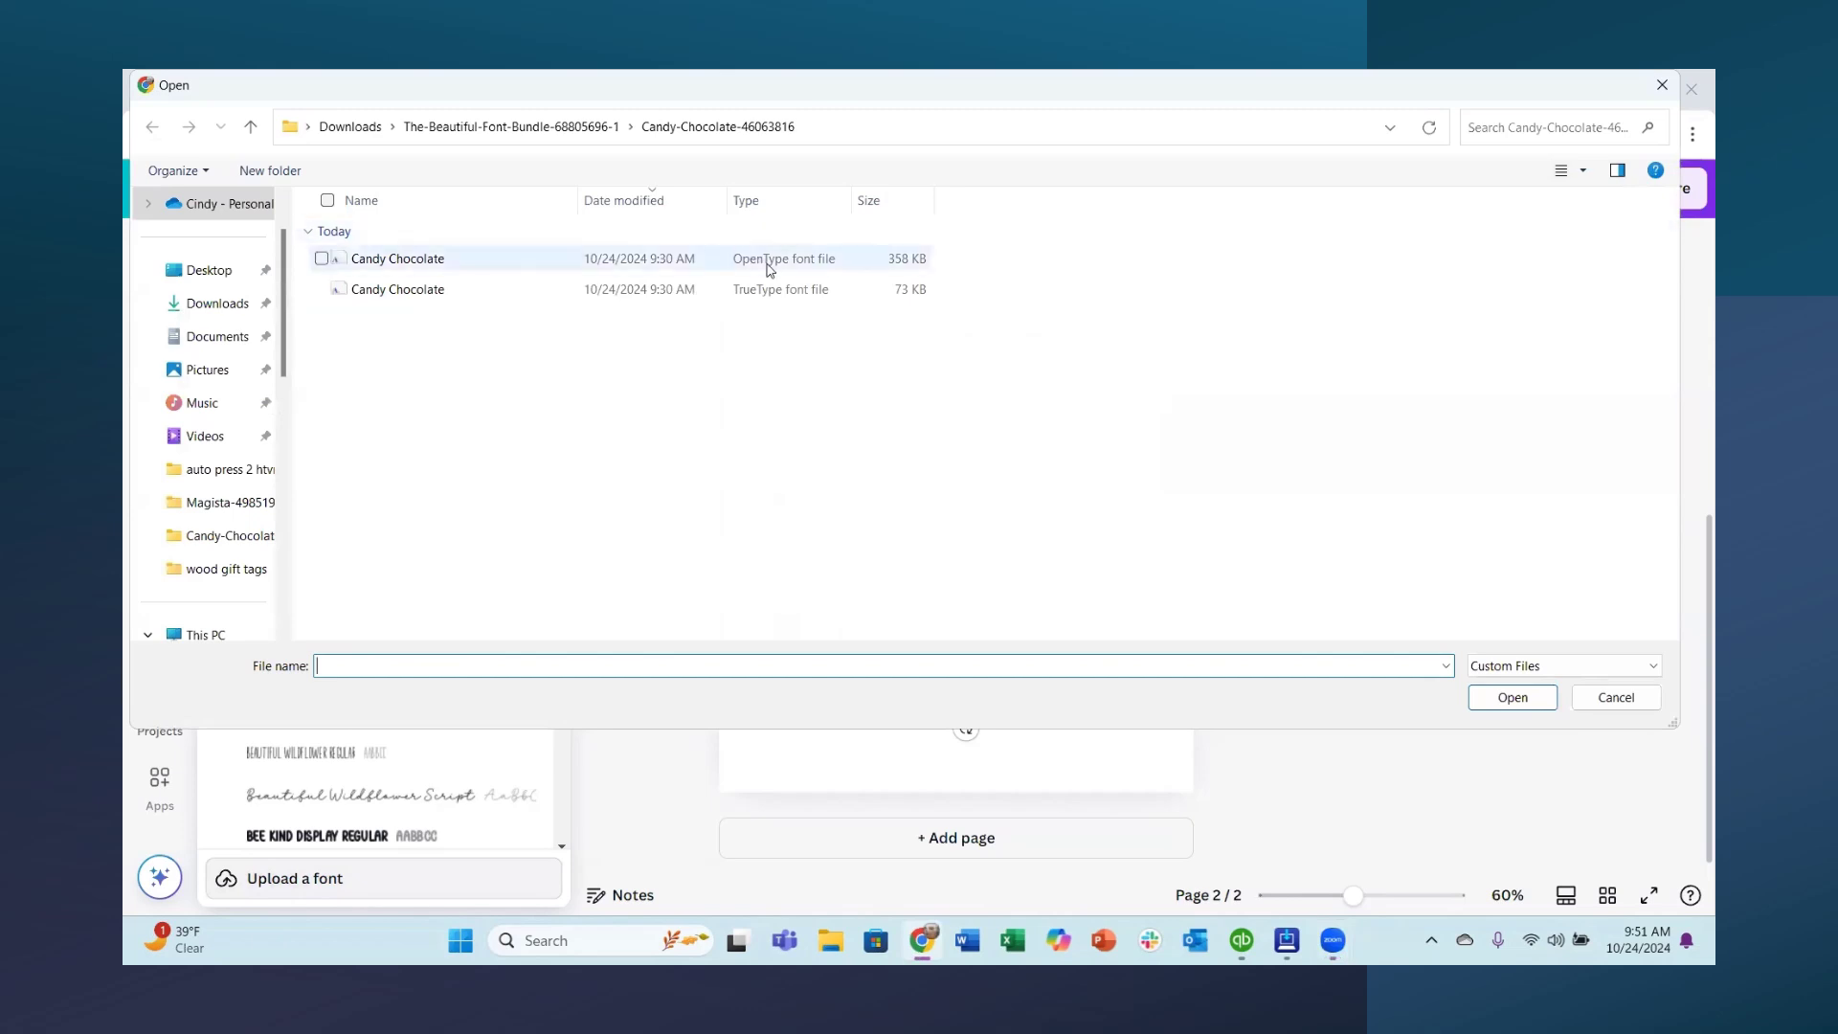
double_click(771, 269)
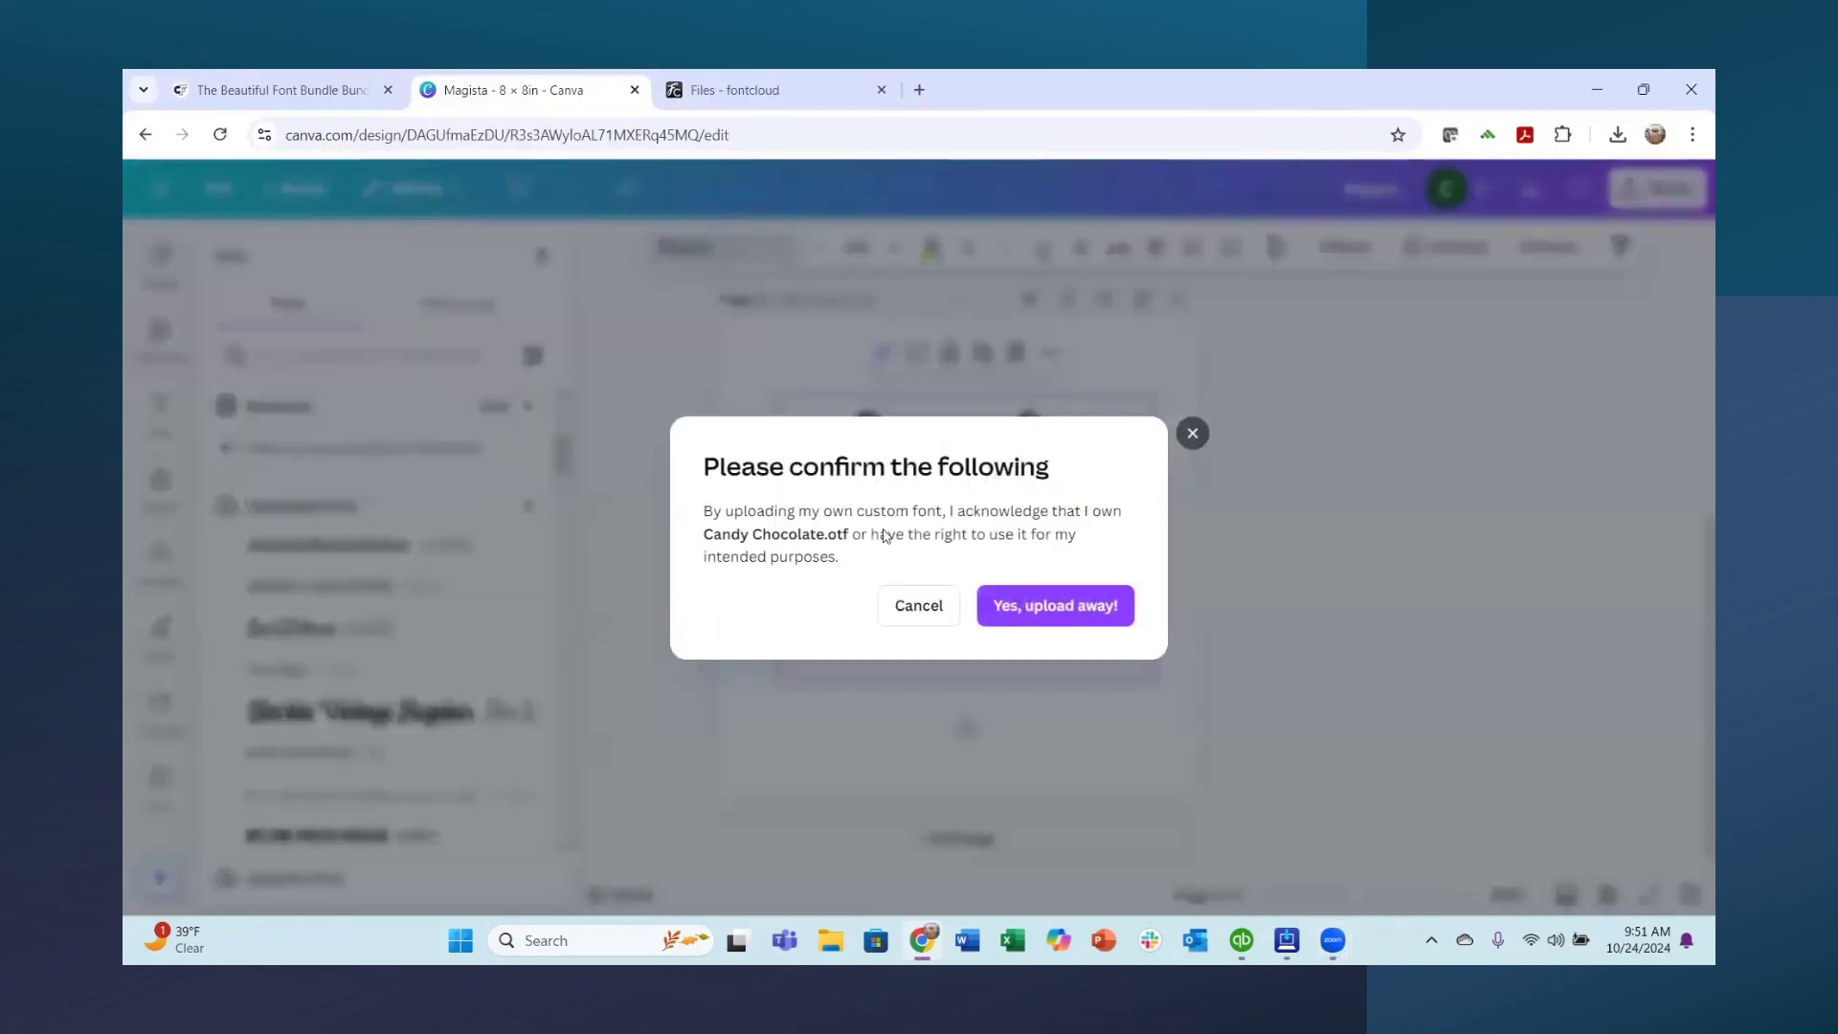
left_click(1041, 615)
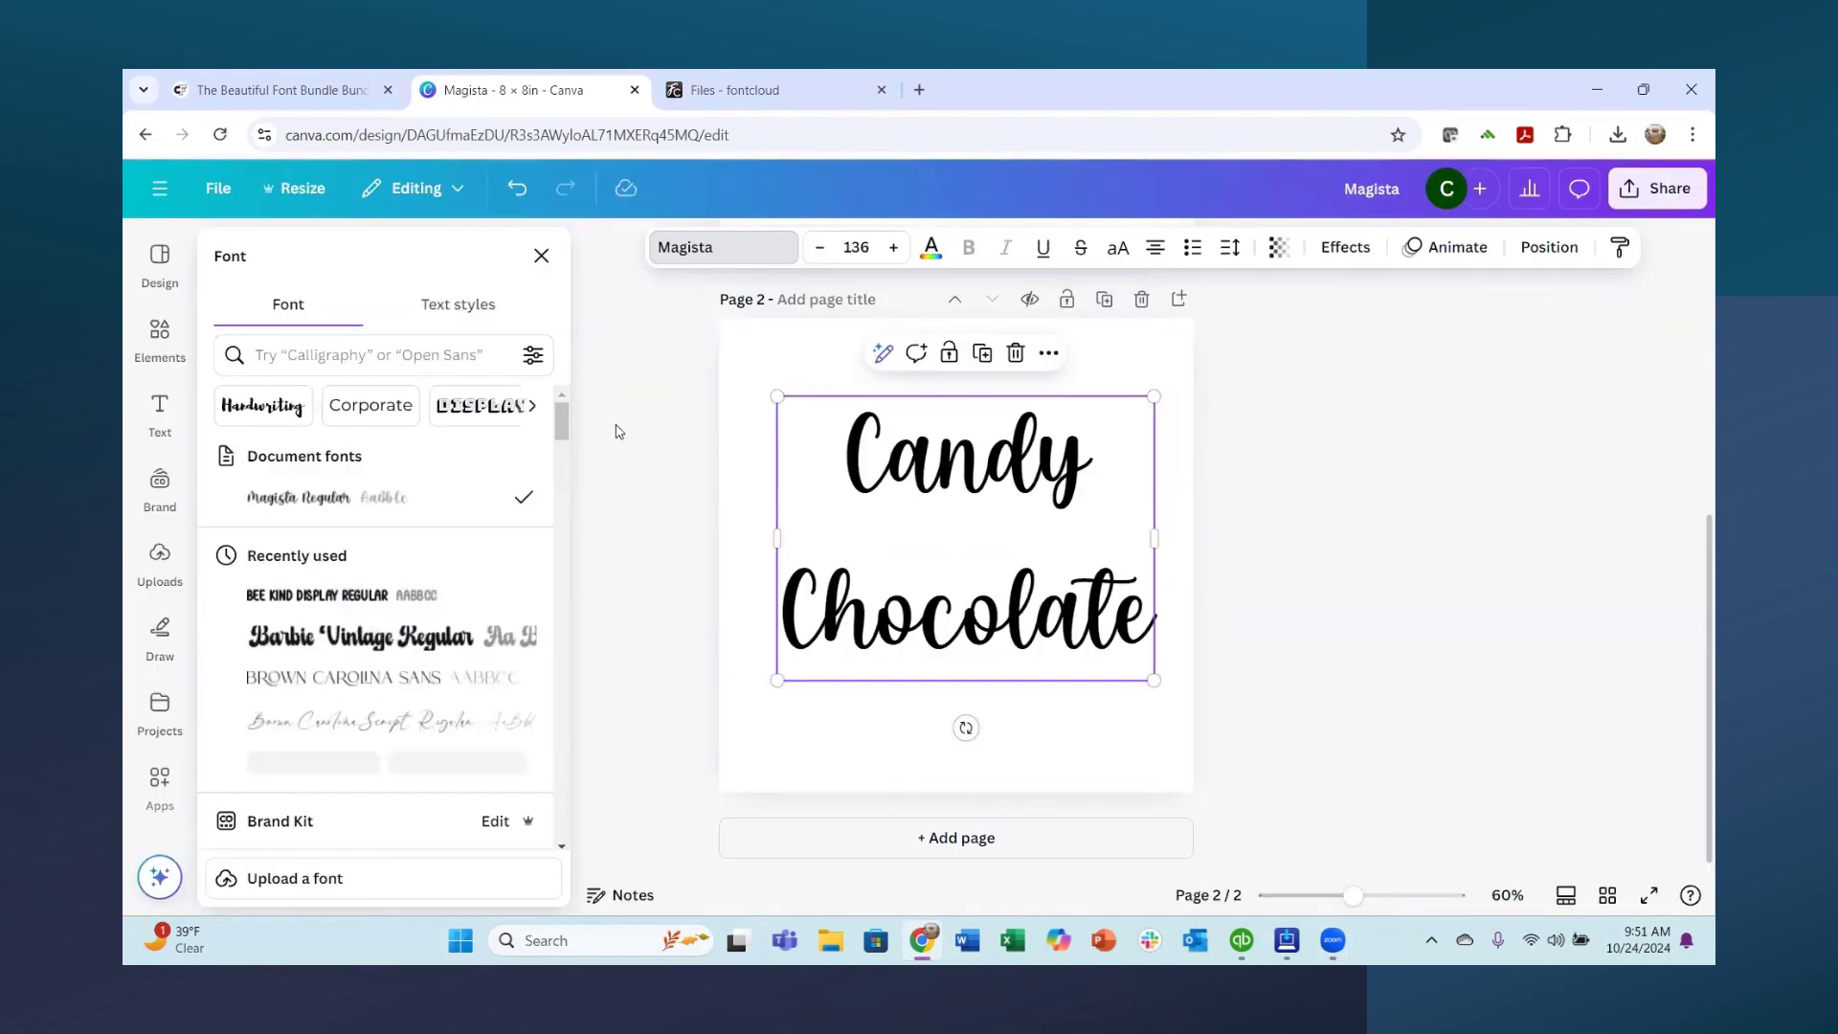
Step: Apply the uploaded Candy Chocolate Regular font to all of the page 2 text, then deselect it
scroll(456, 584, "down", 3)
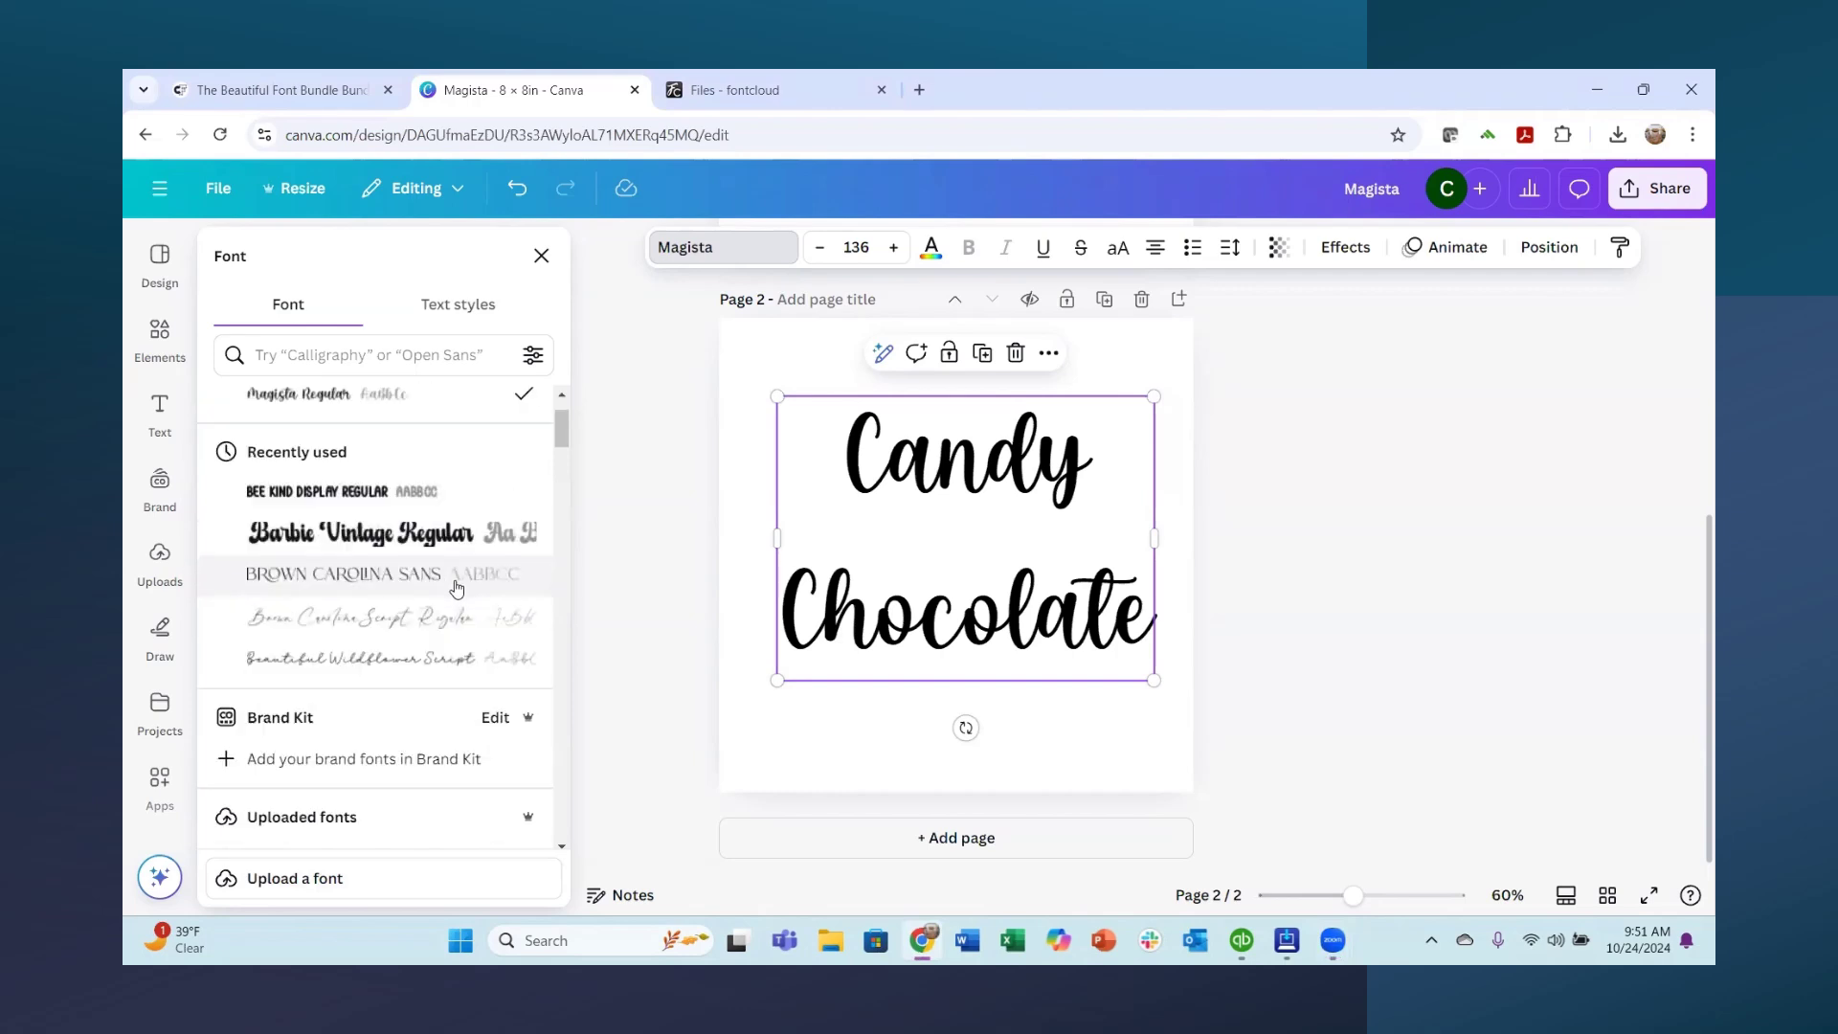
scroll(464, 565, "up", 3)
scroll(465, 565, "down", 3)
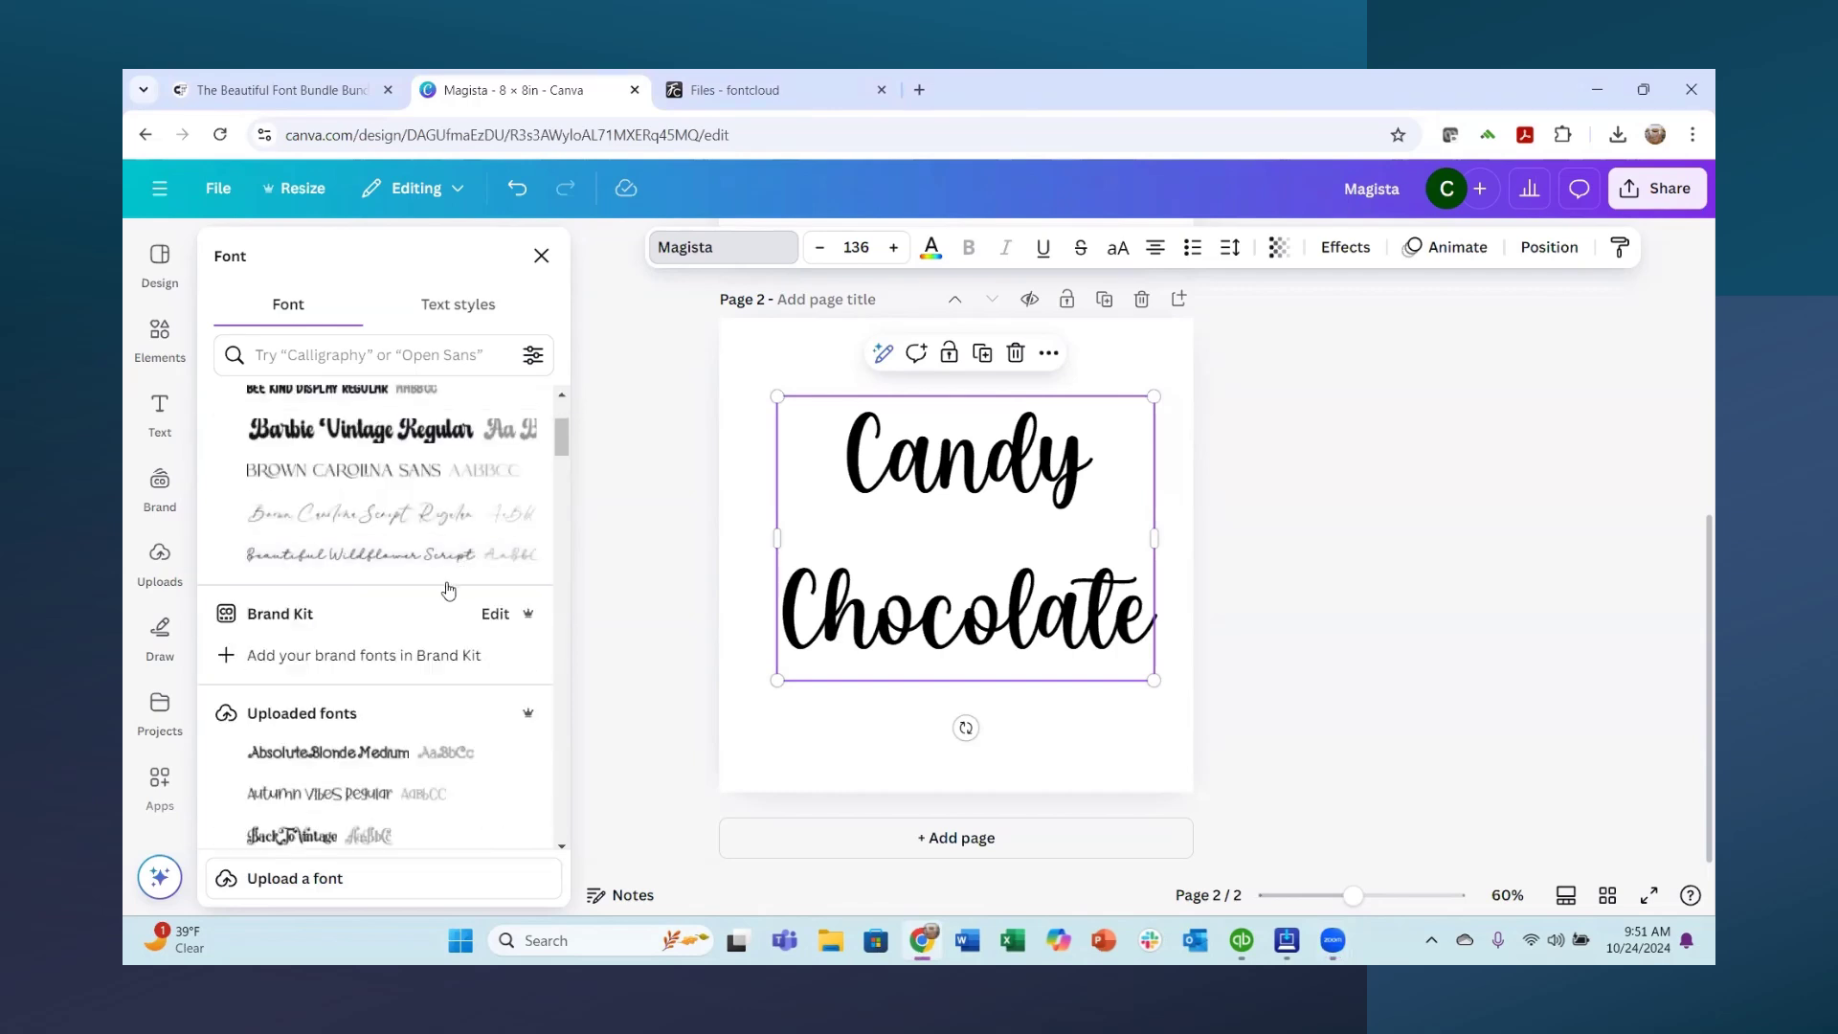
scroll(445, 586, "down", 5)
scroll(443, 587, "down", 2)
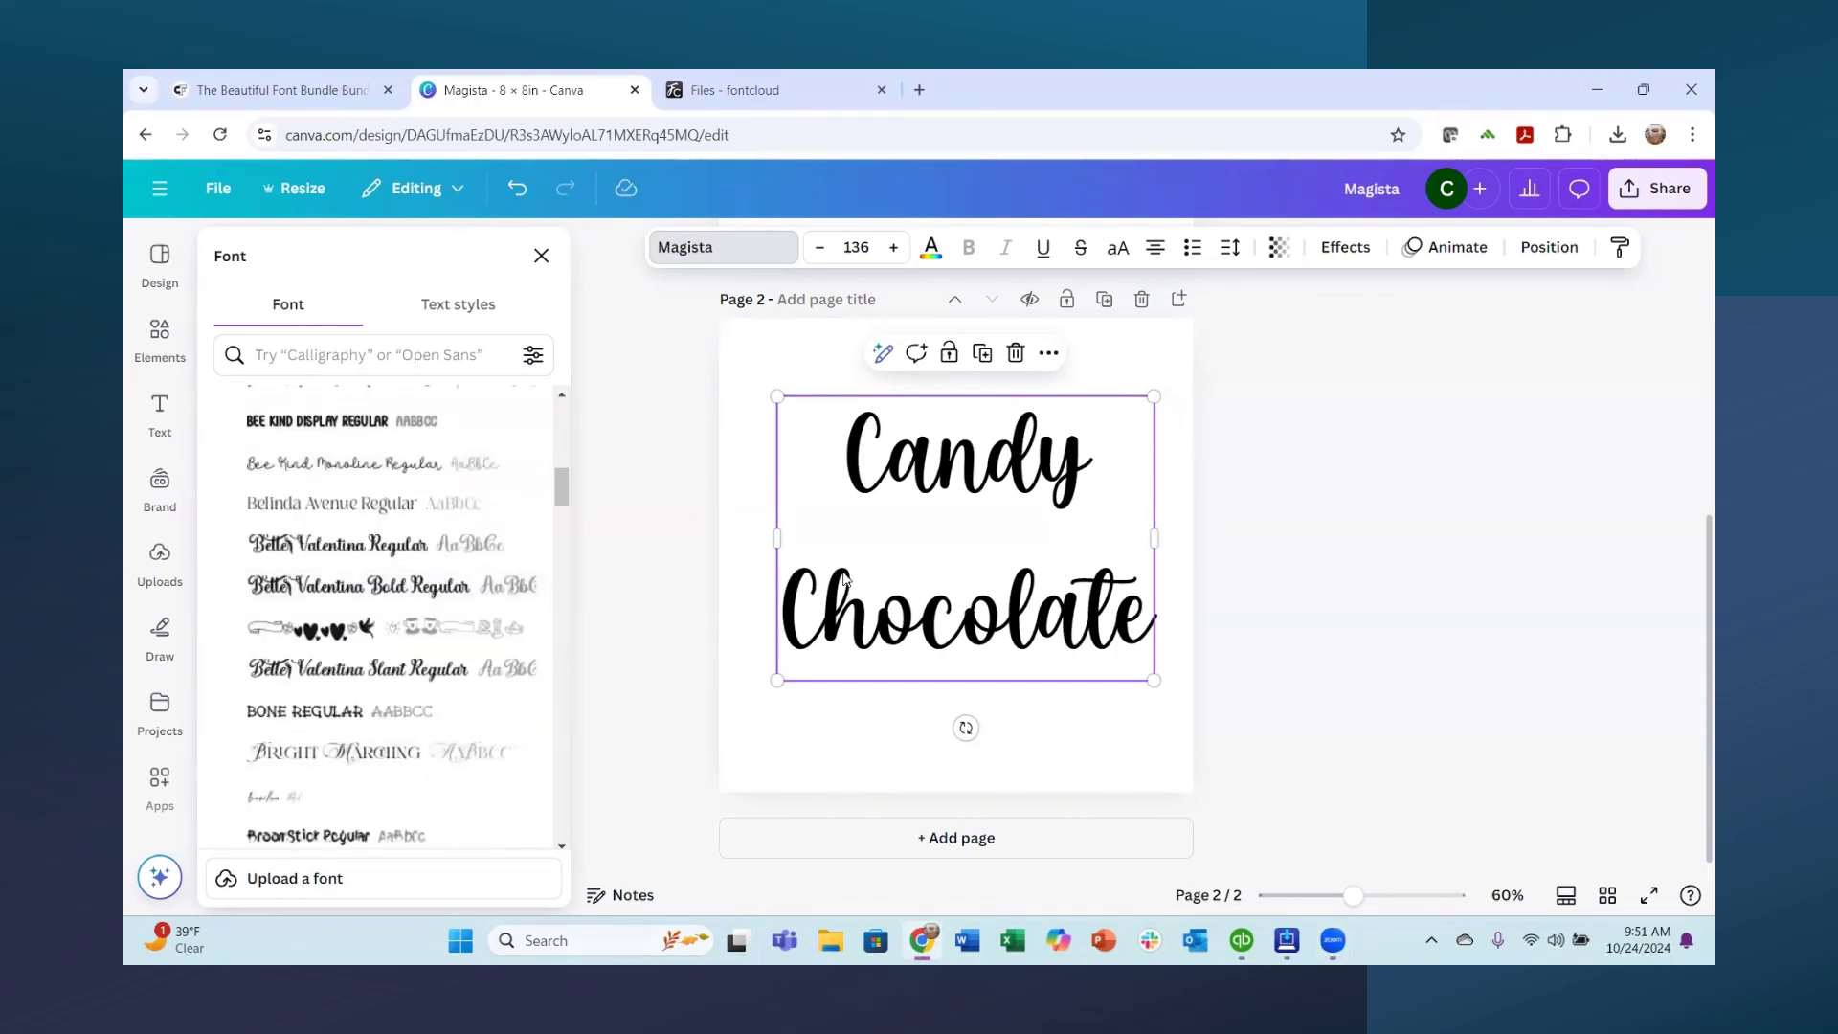
left_click(842, 459)
left_click_drag(842, 458, 1153, 661)
scroll(331, 609, "down", 5)
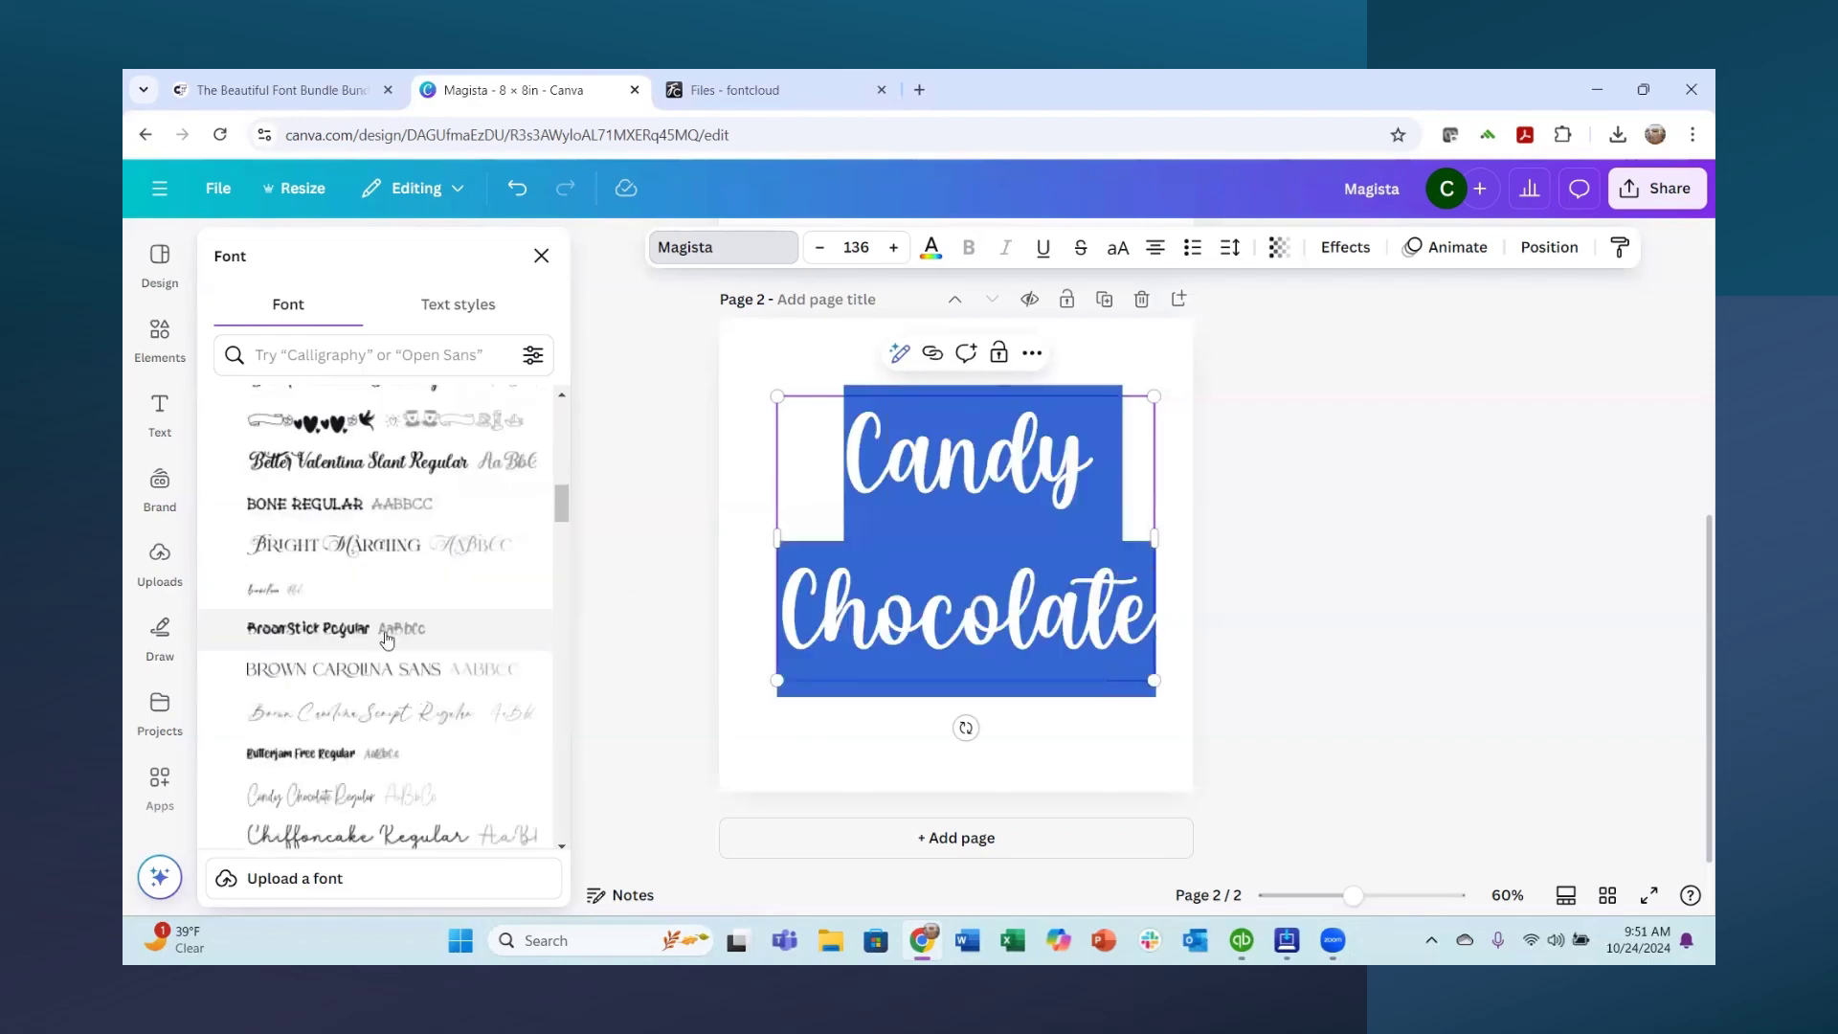
left_click(327, 594)
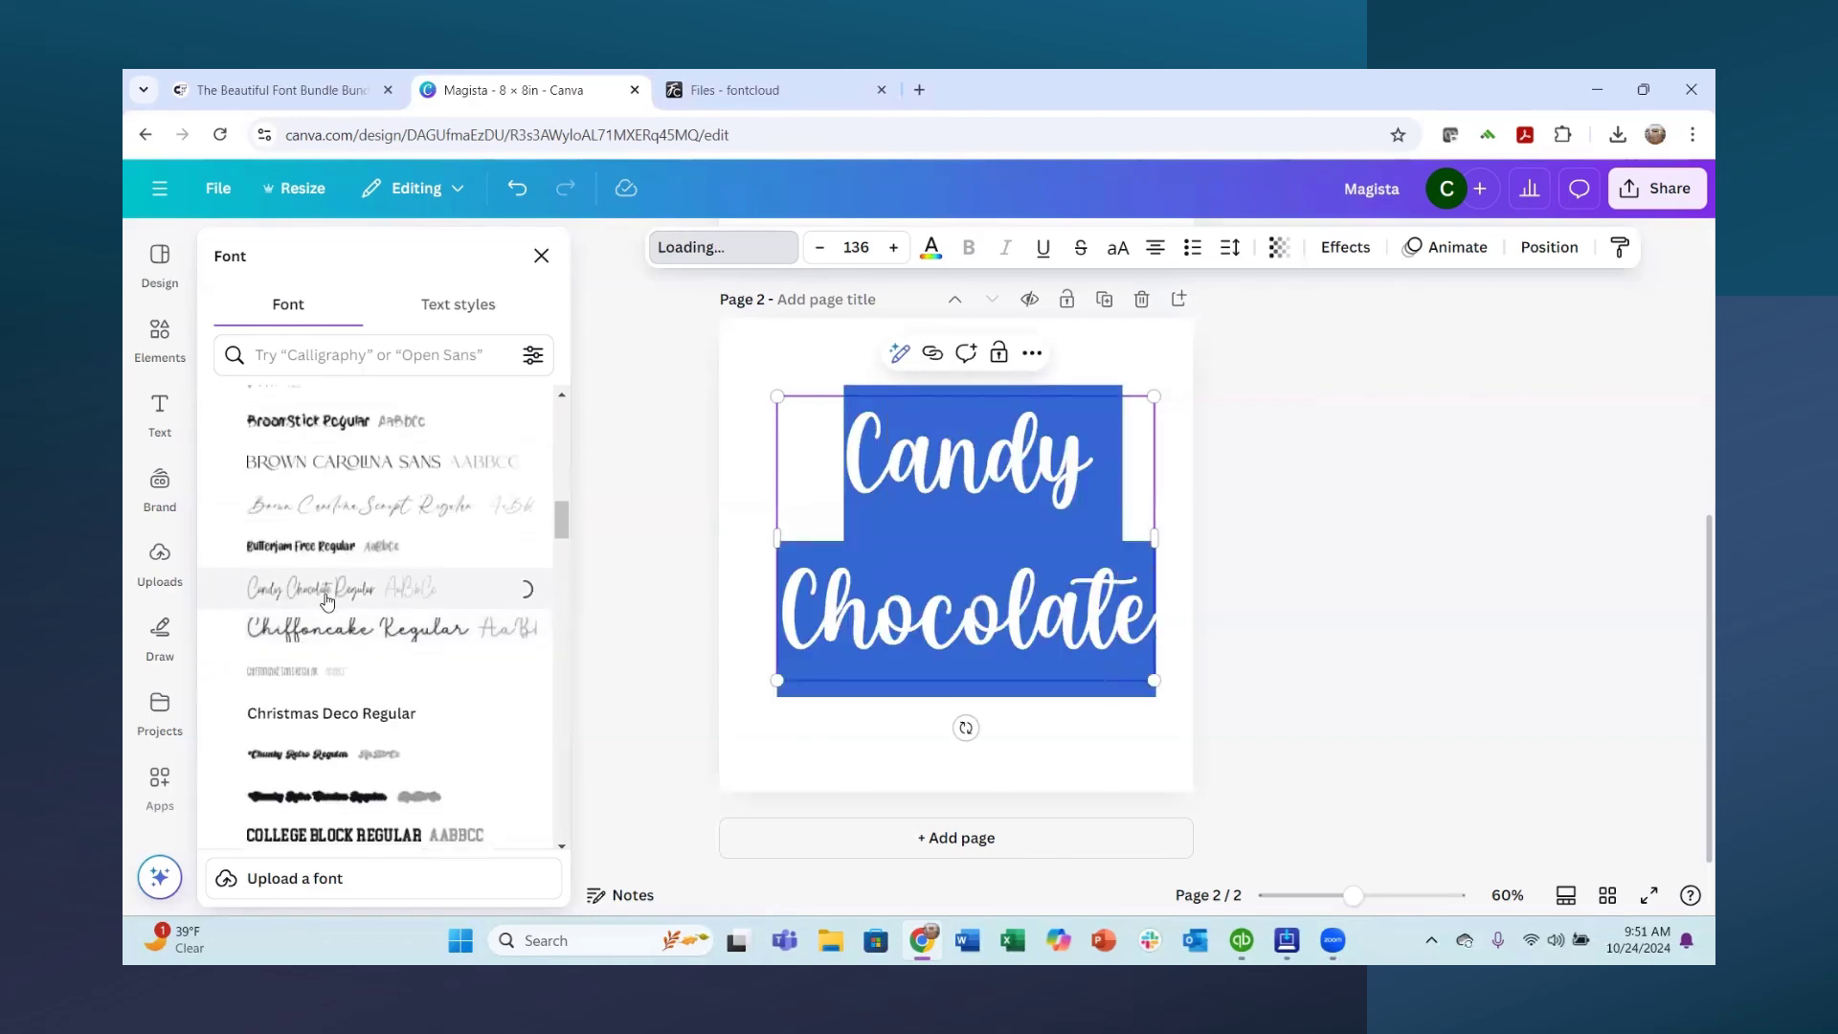
left_click(1308, 468)
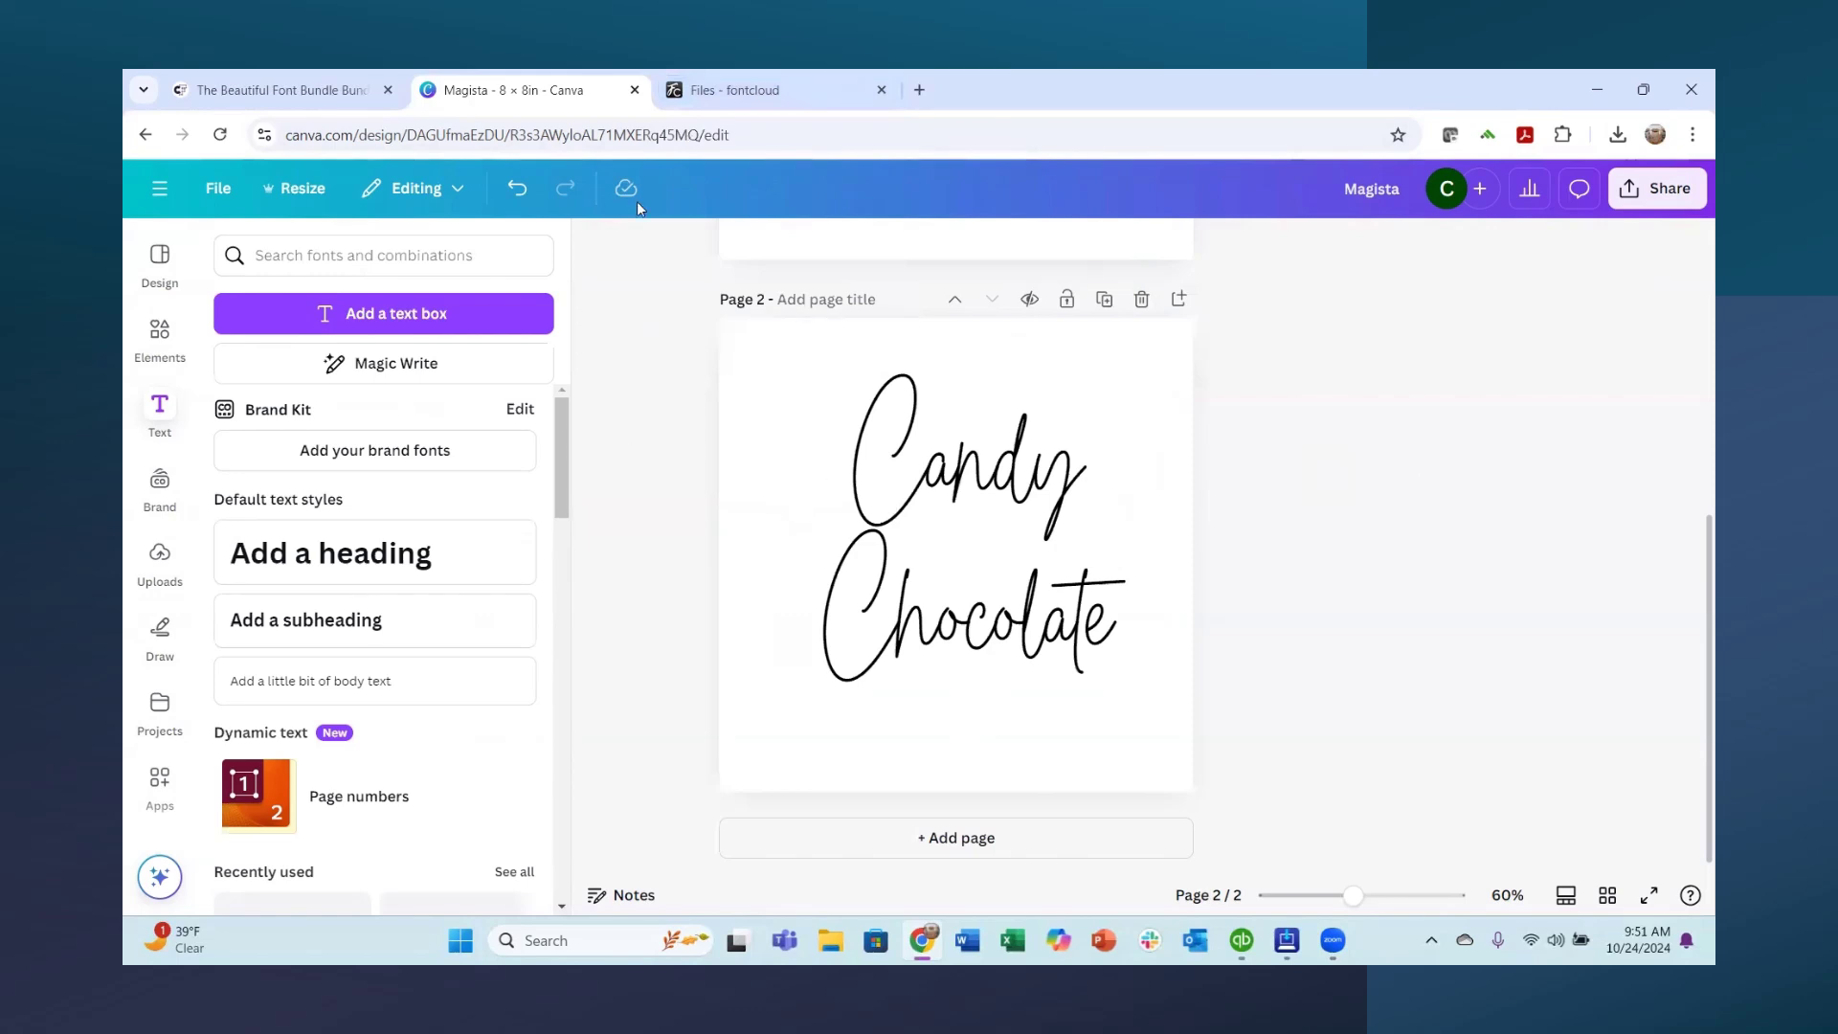
Step: Switch to Fontcloud and upload the Candy Chocolate OpenType font file
left_click(782, 92)
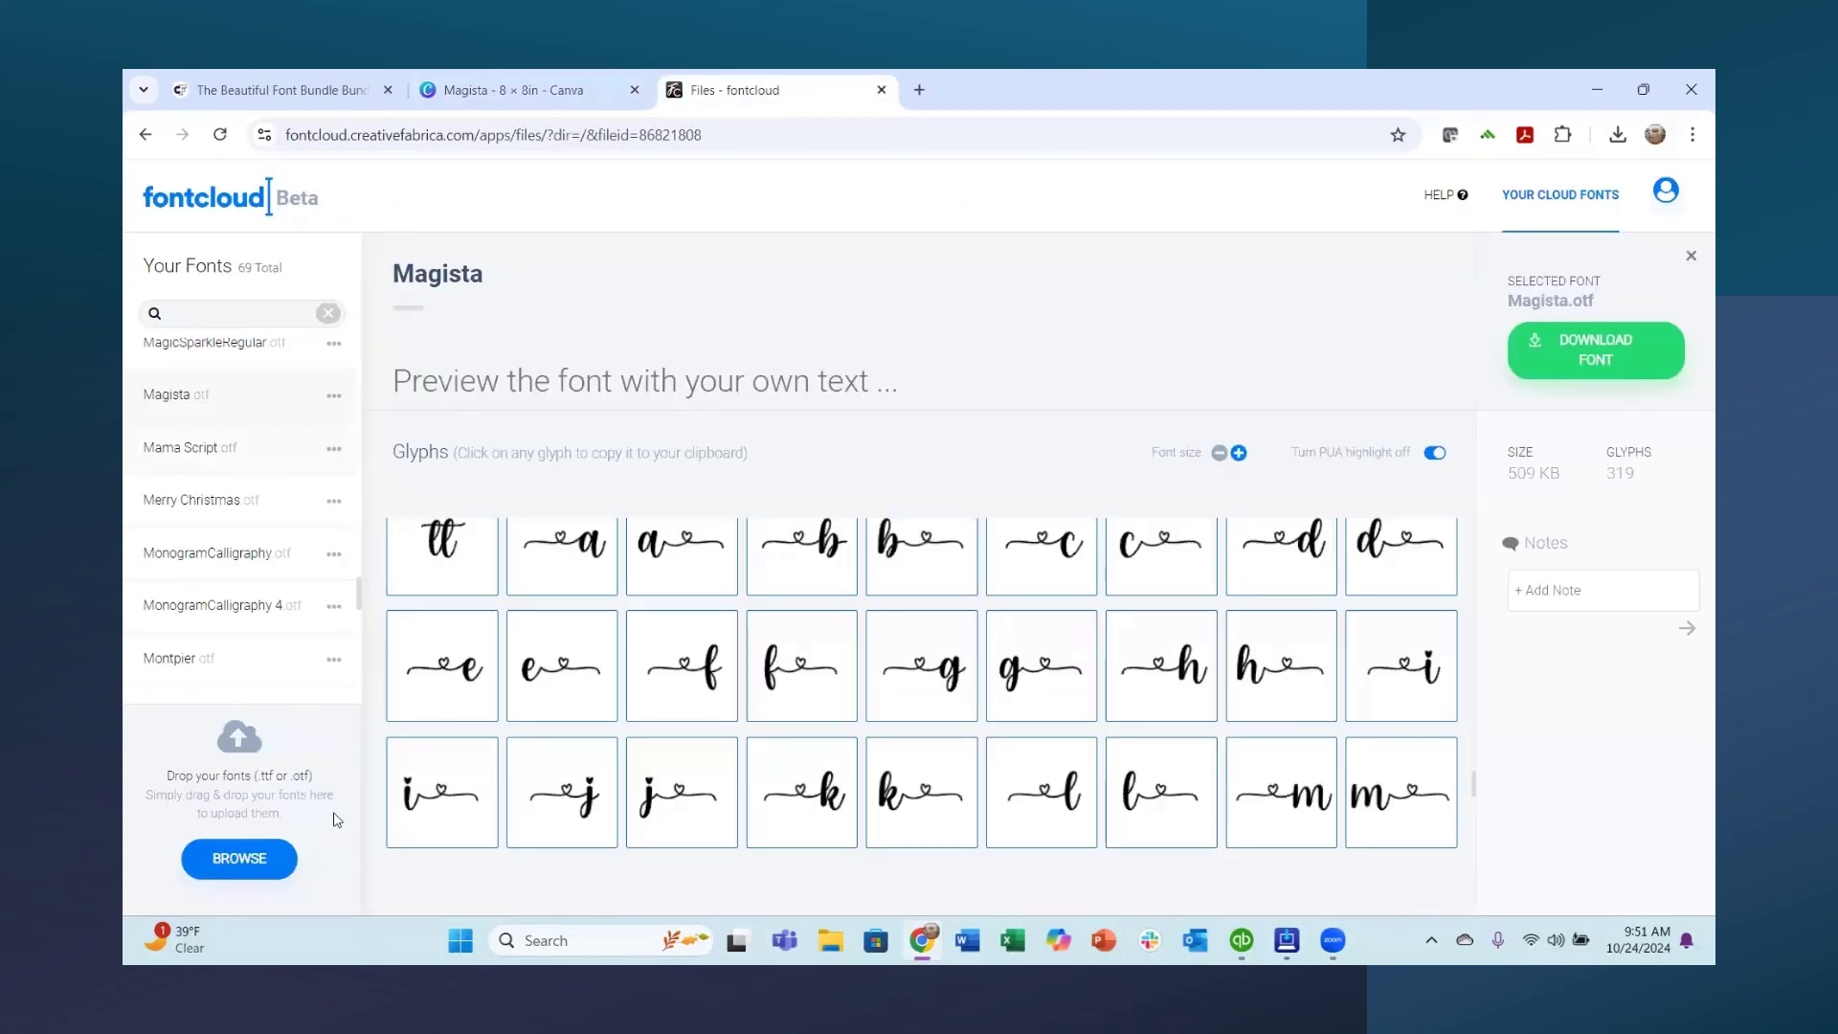
left_click(239, 857)
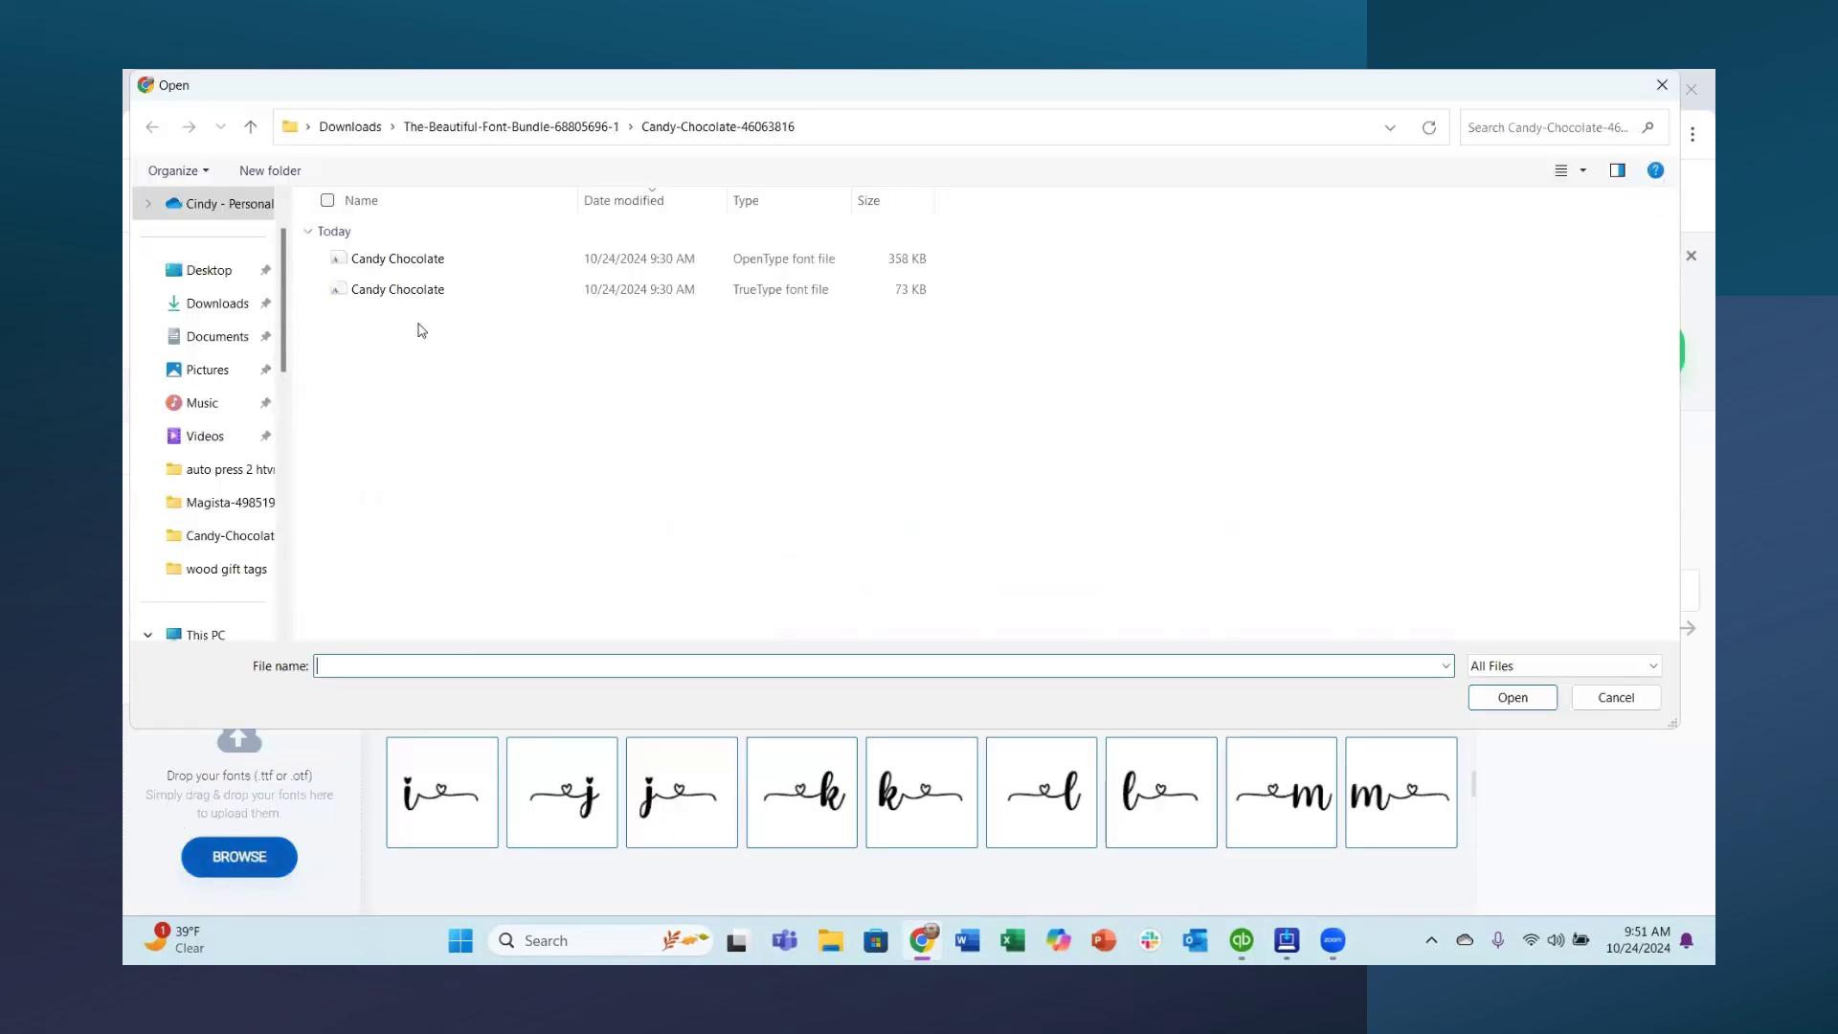
left_click(765, 260)
double_click(766, 260)
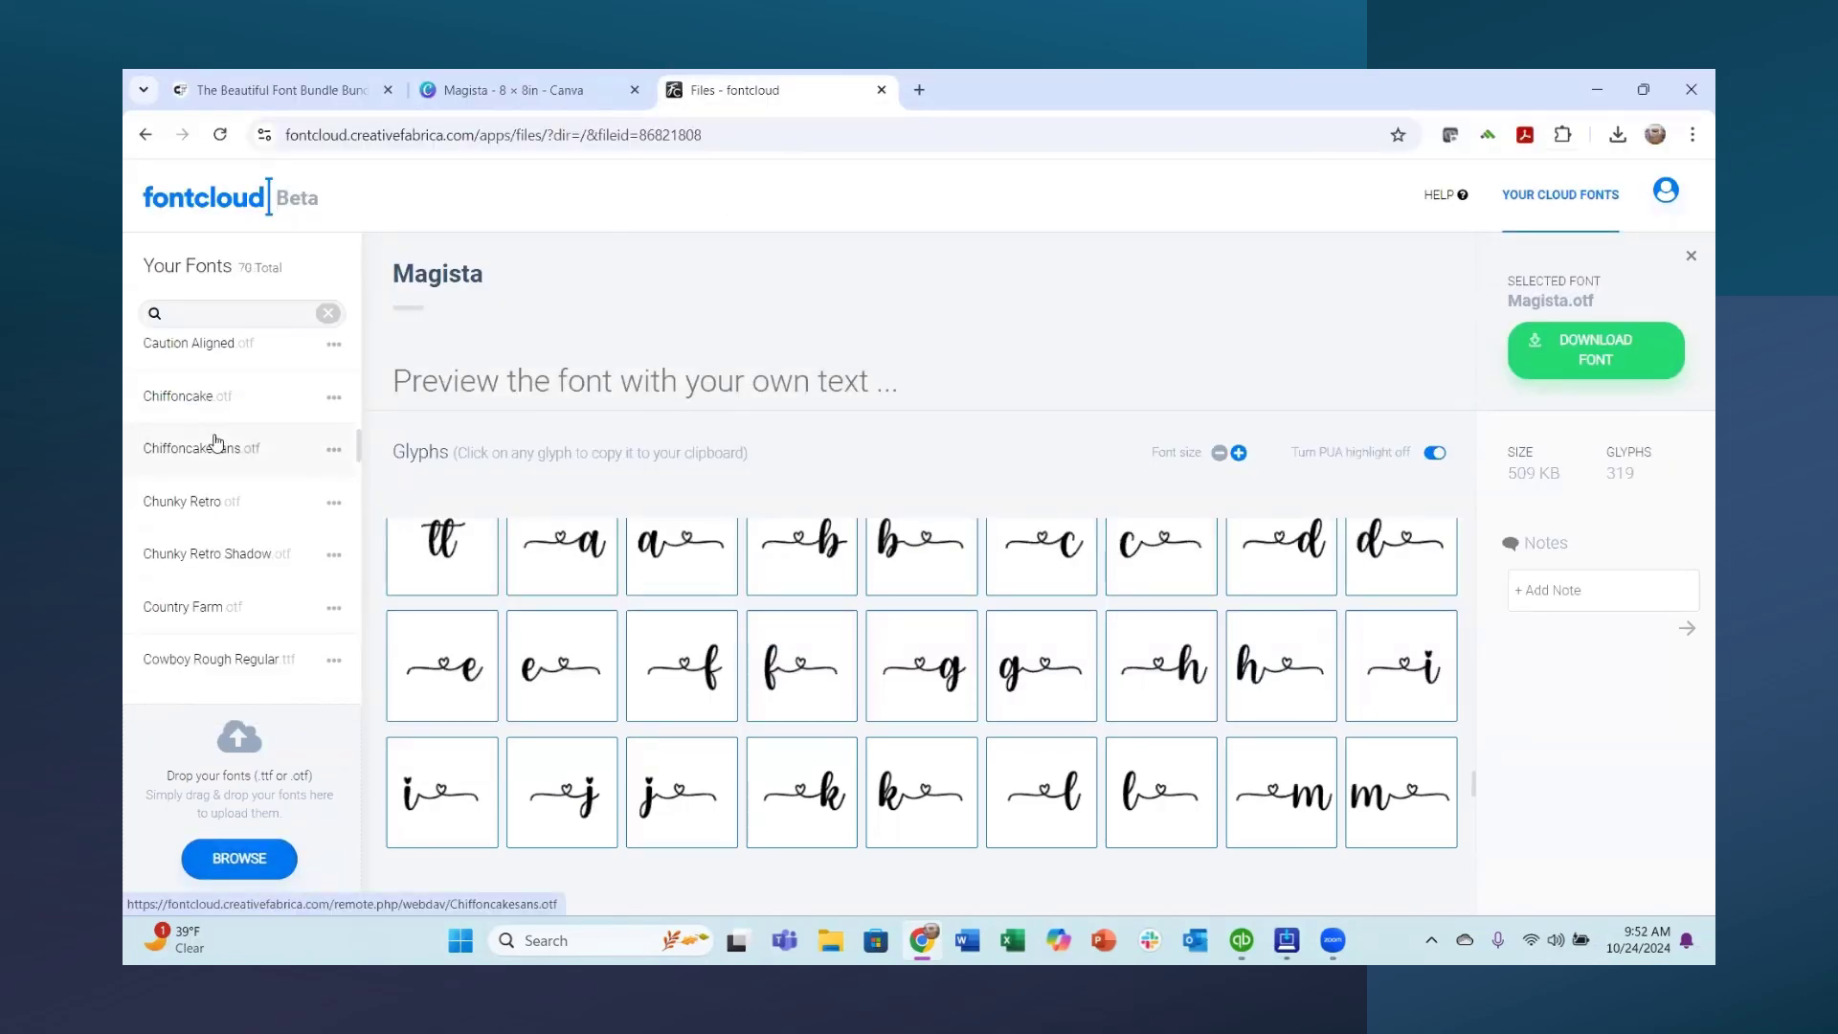
Step: Open Candy Chocolate in Fontcloud and look through its glyphs down to the ligatures and lowercase swash letters
scroll(215, 441, "up", 2)
left_click(213, 411)
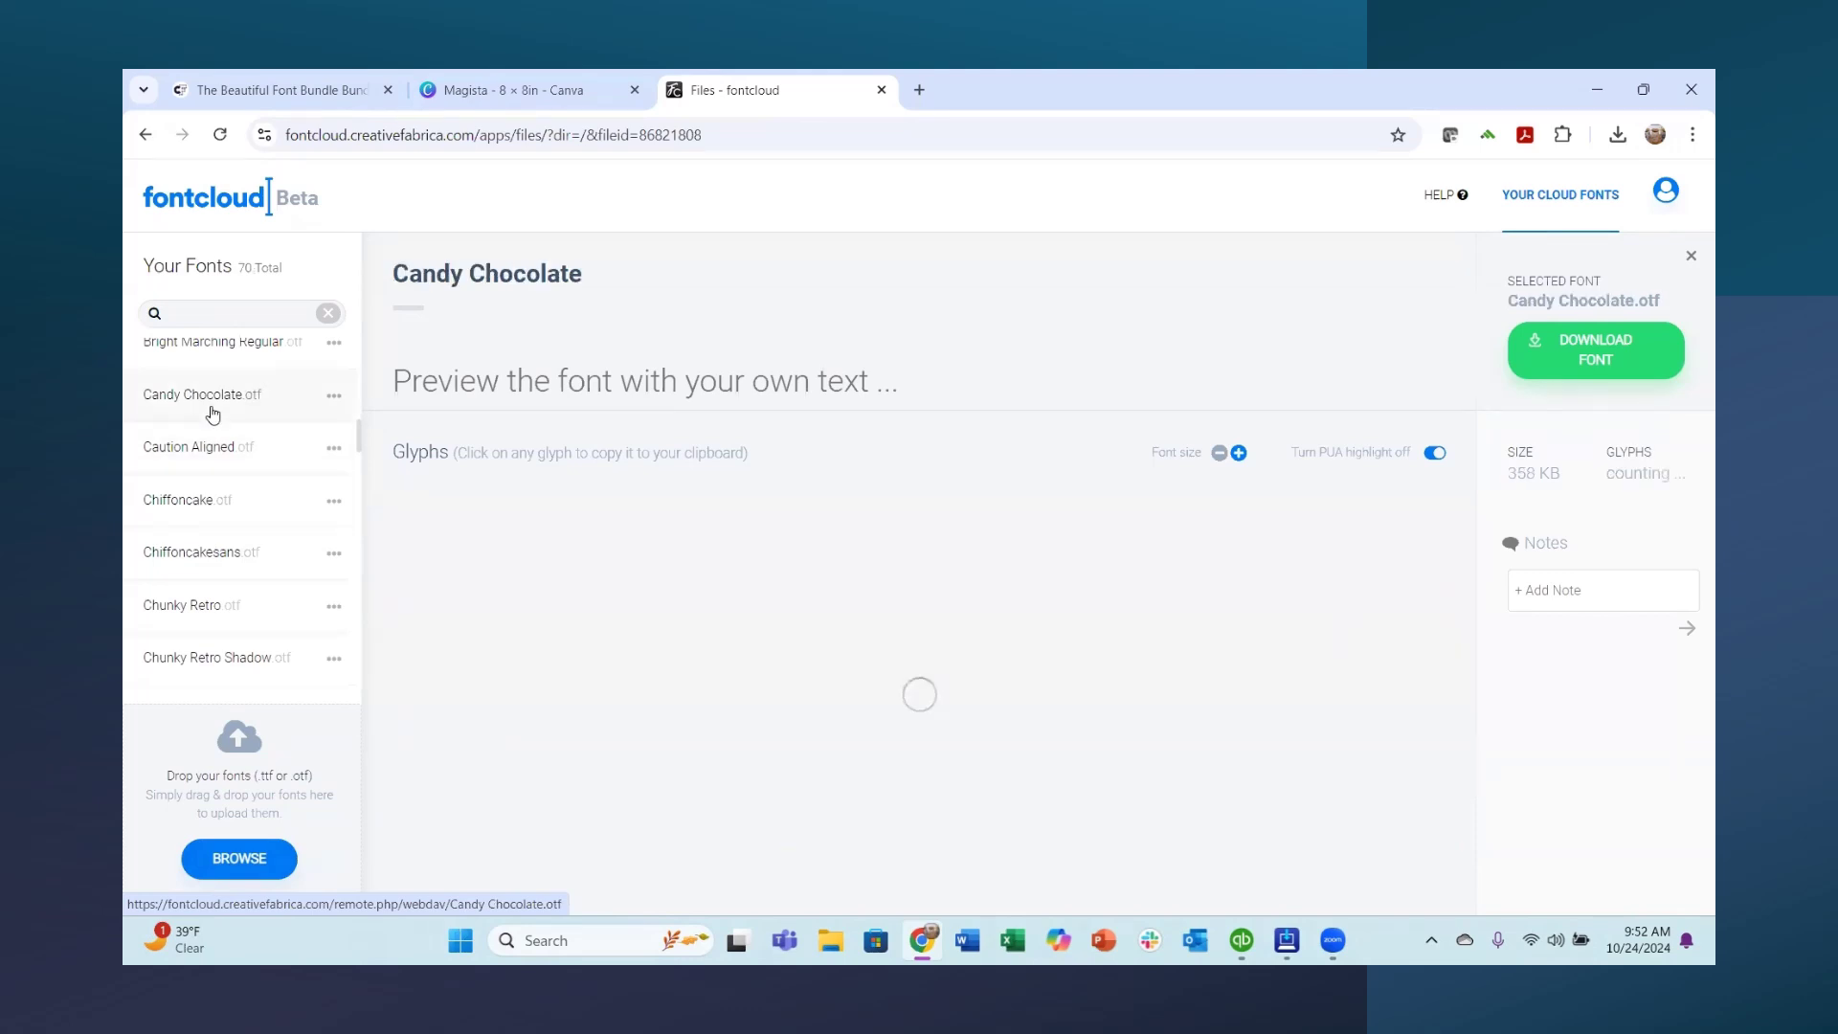
scroll(894, 583, "down", 3)
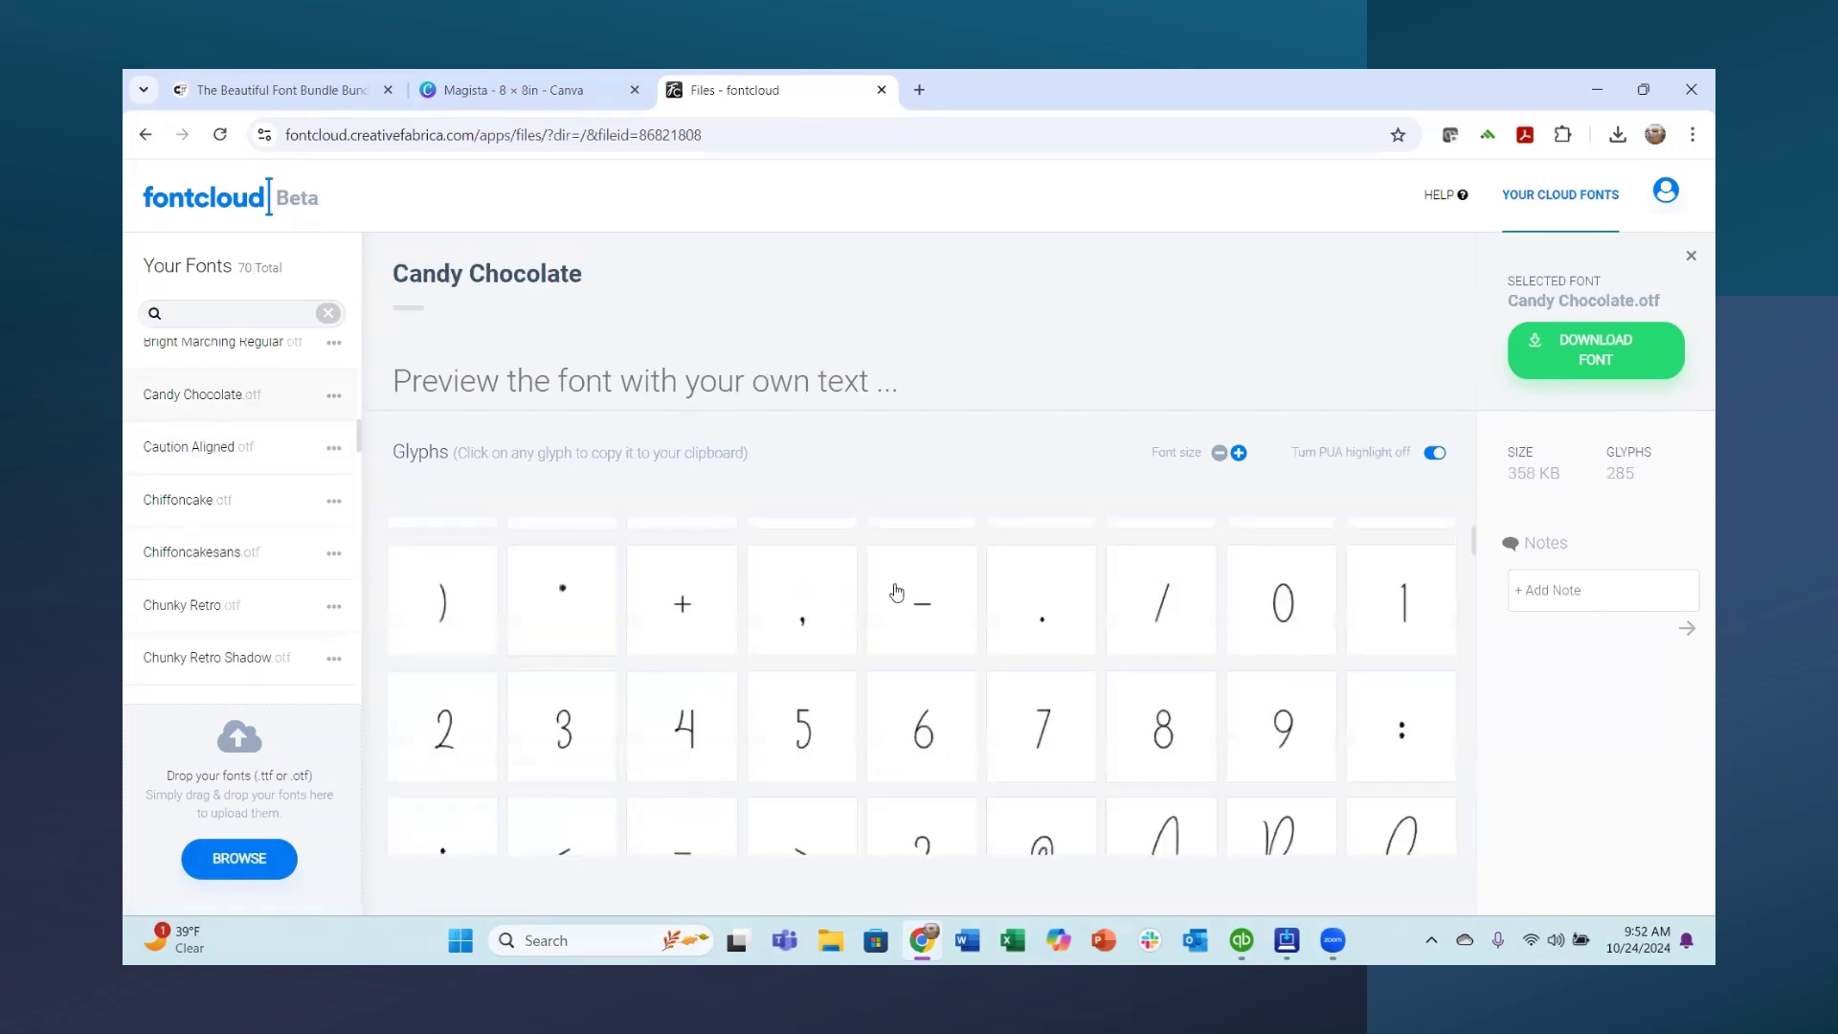
scroll(895, 583, "down", 10)
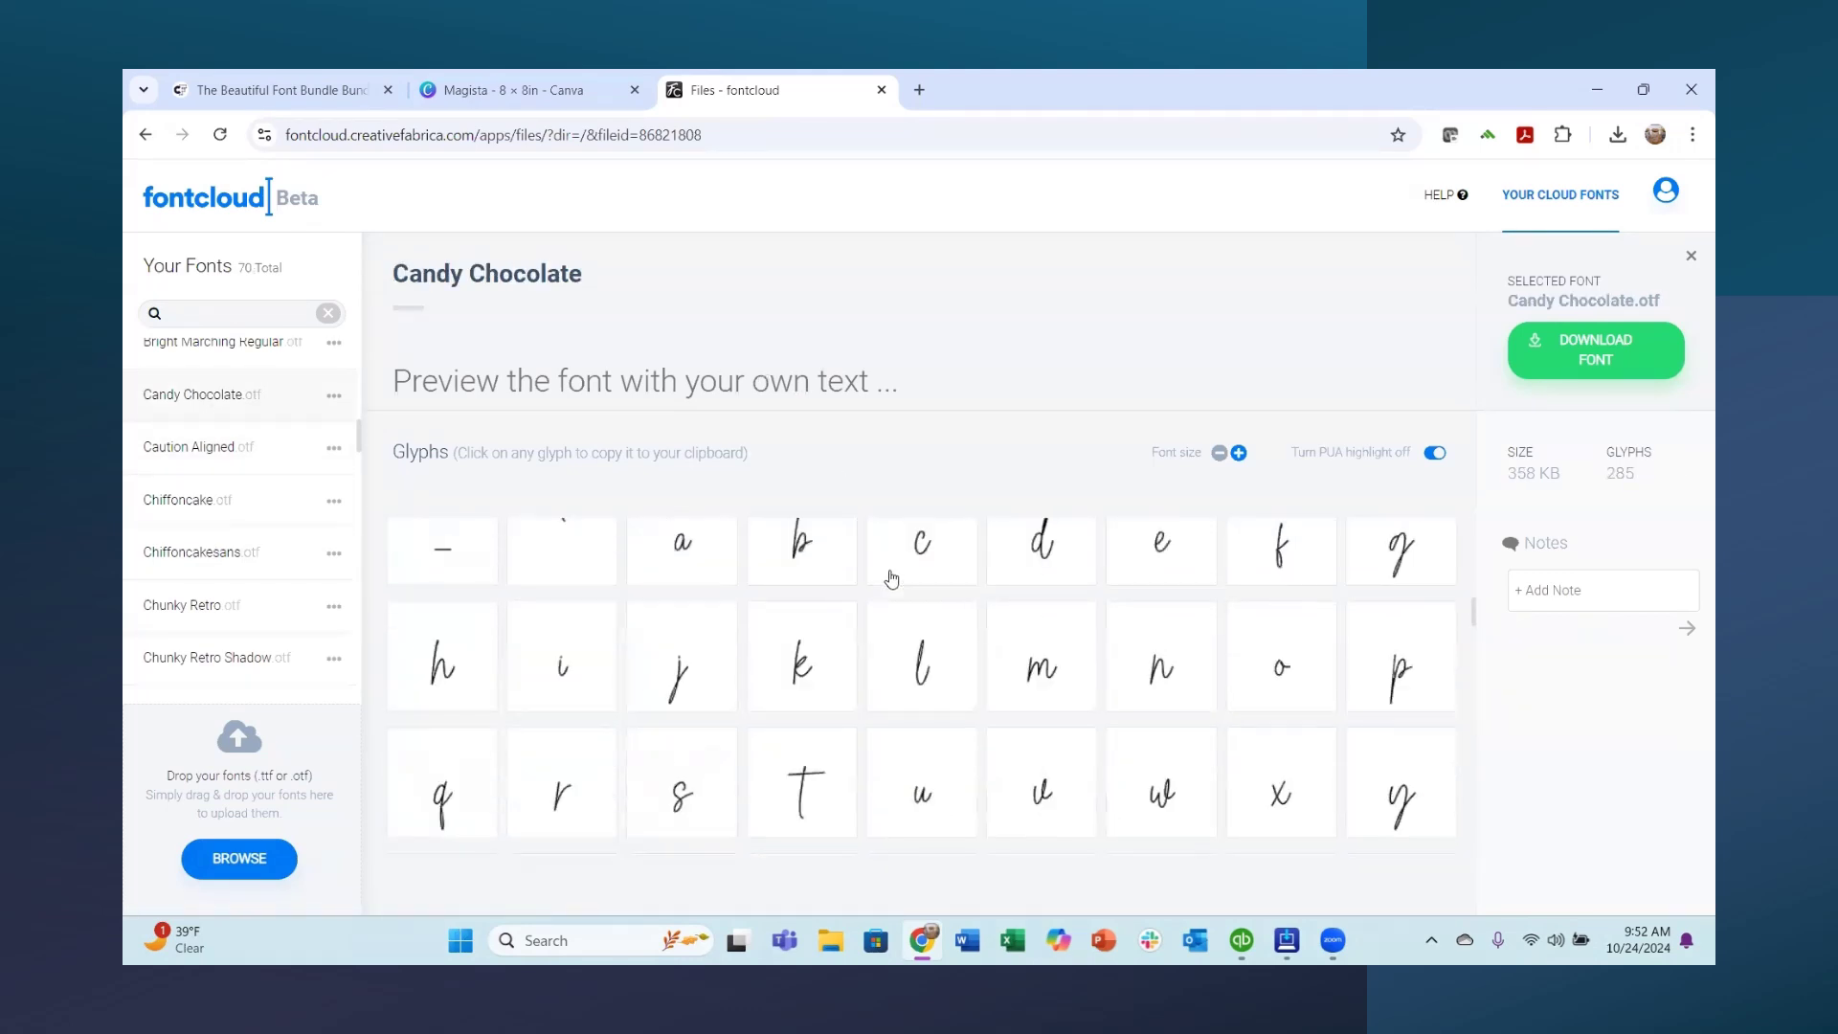
scroll(890, 576, "down", 15)
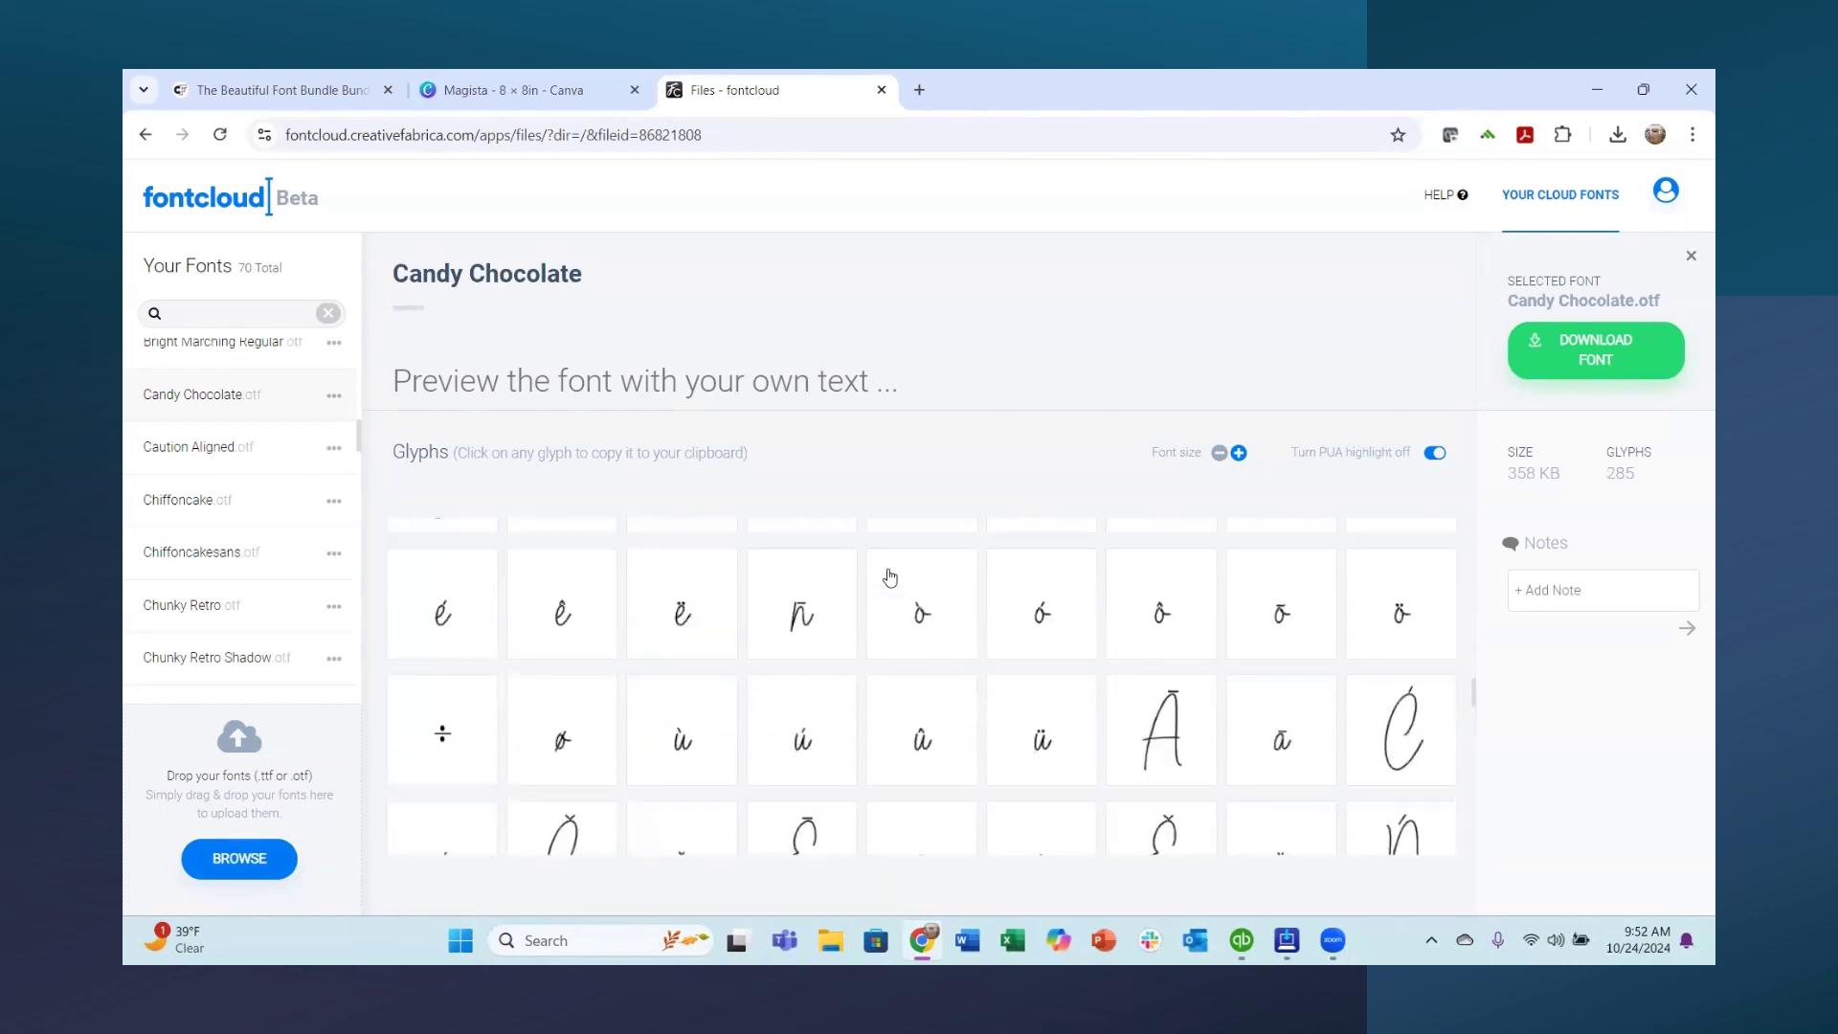
scroll(889, 576, "down", 4)
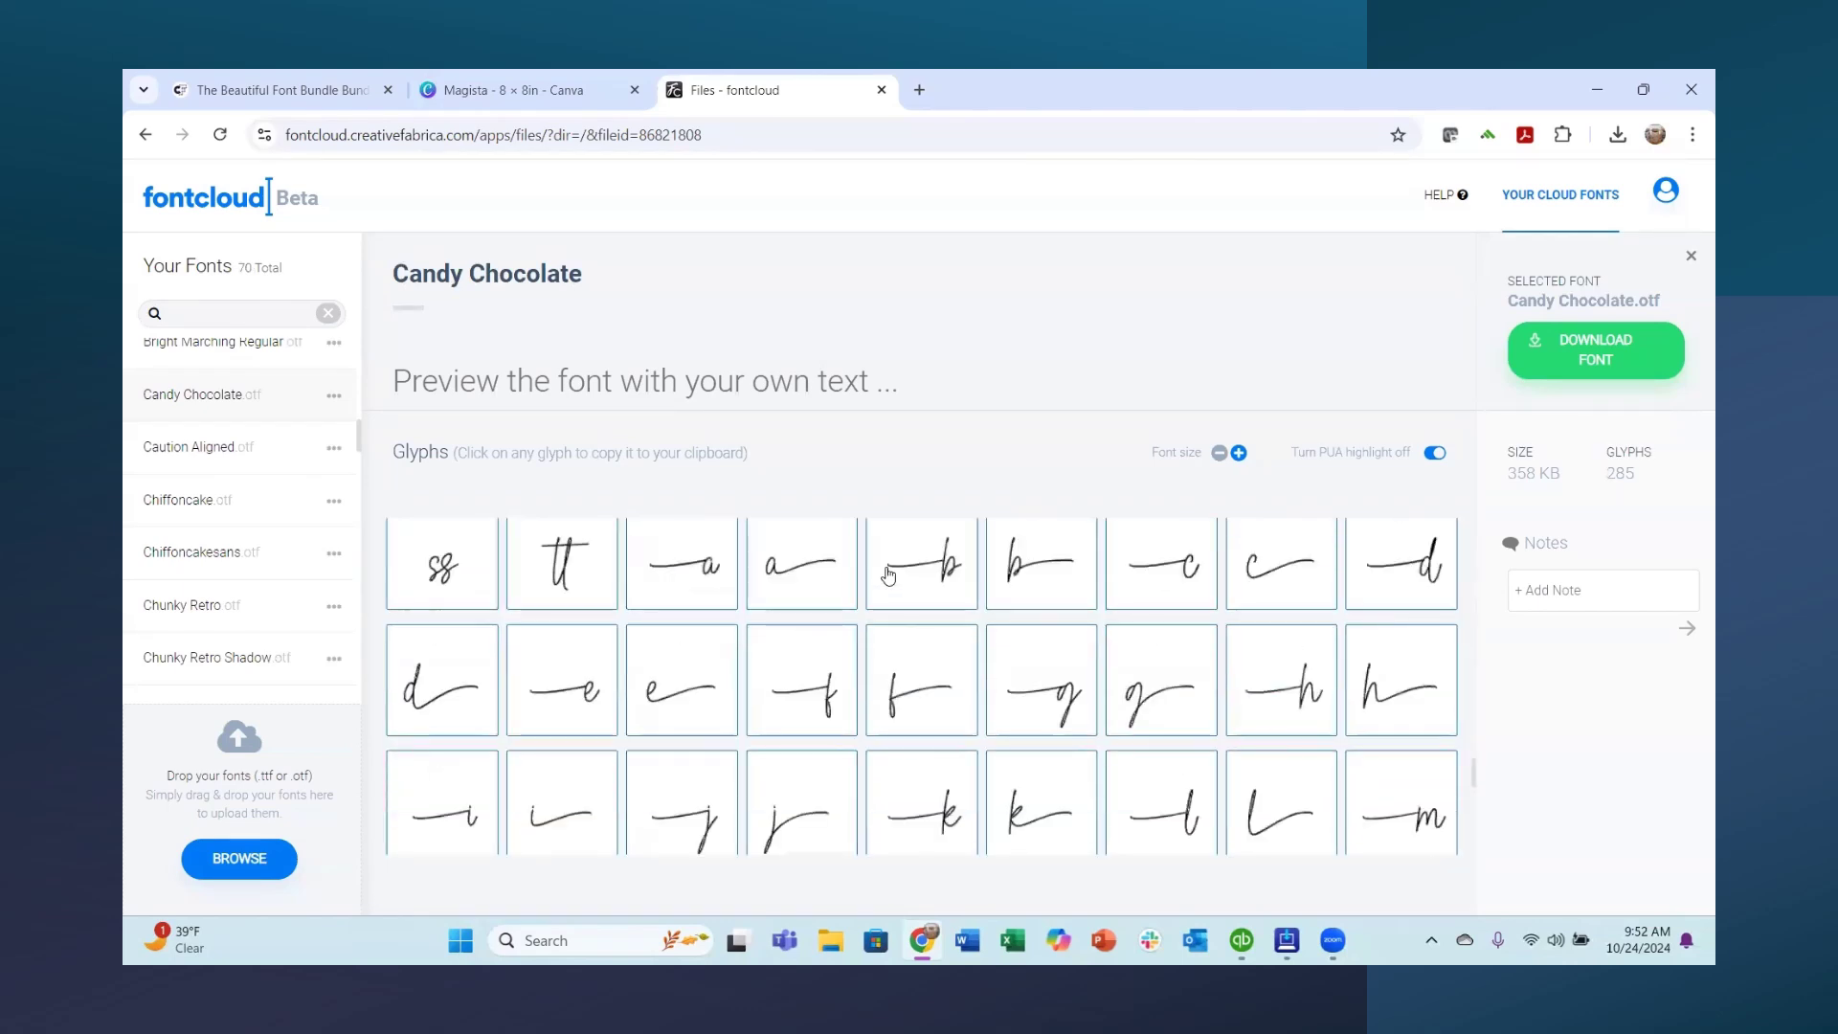
scroll(889, 575, "down", 1)
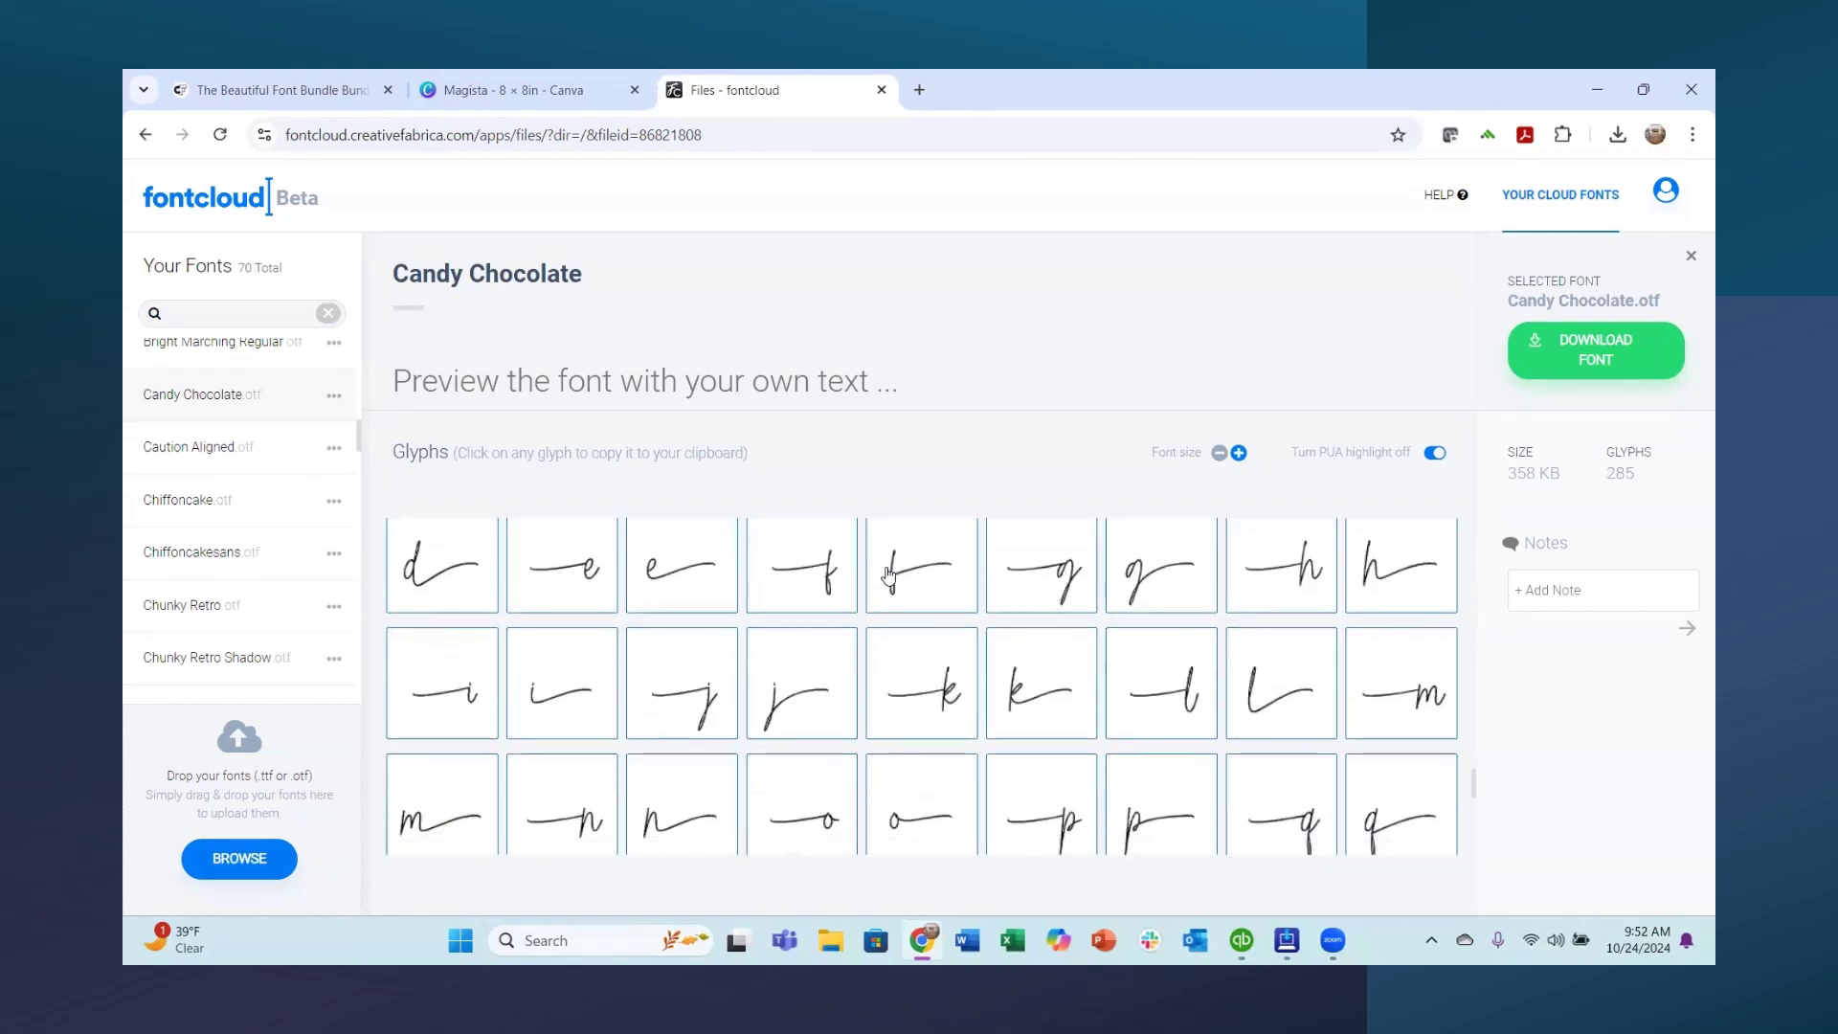
scroll(889, 575, "up", 2)
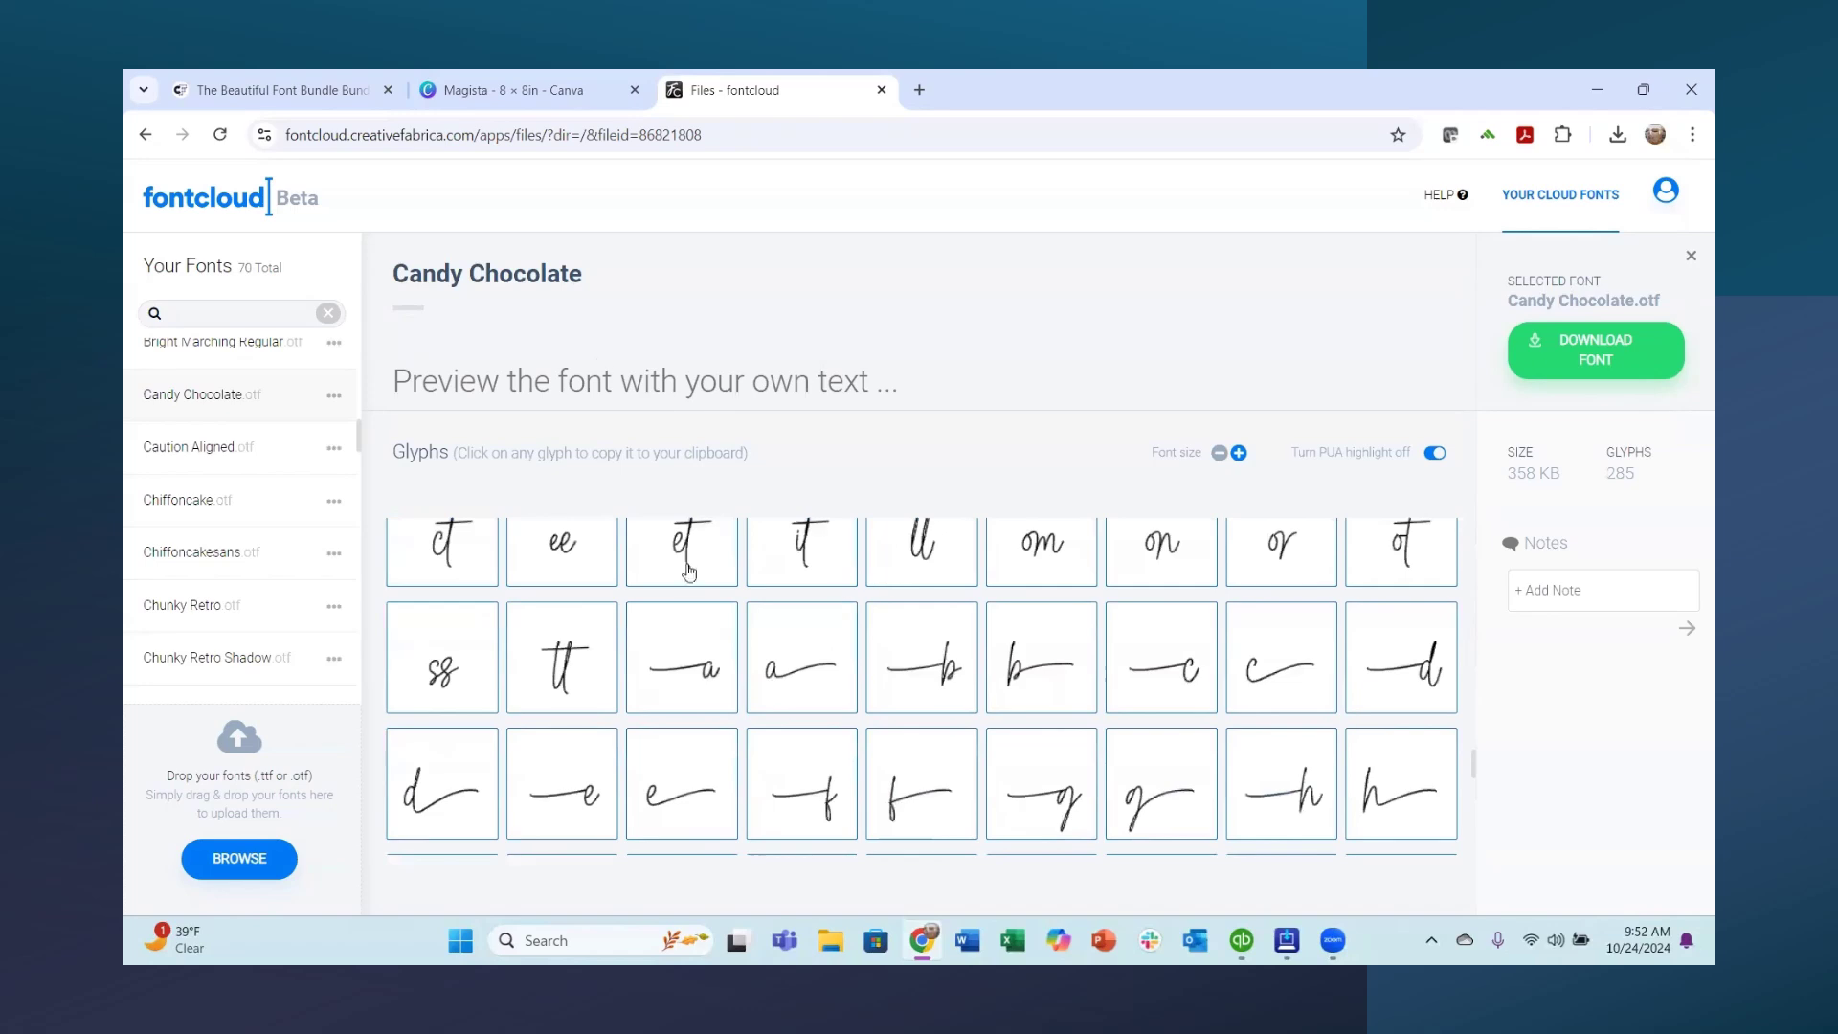
Step: Switch to the Canva design and delete the capital C from the word "Candy" on page 2
left_click(495, 92)
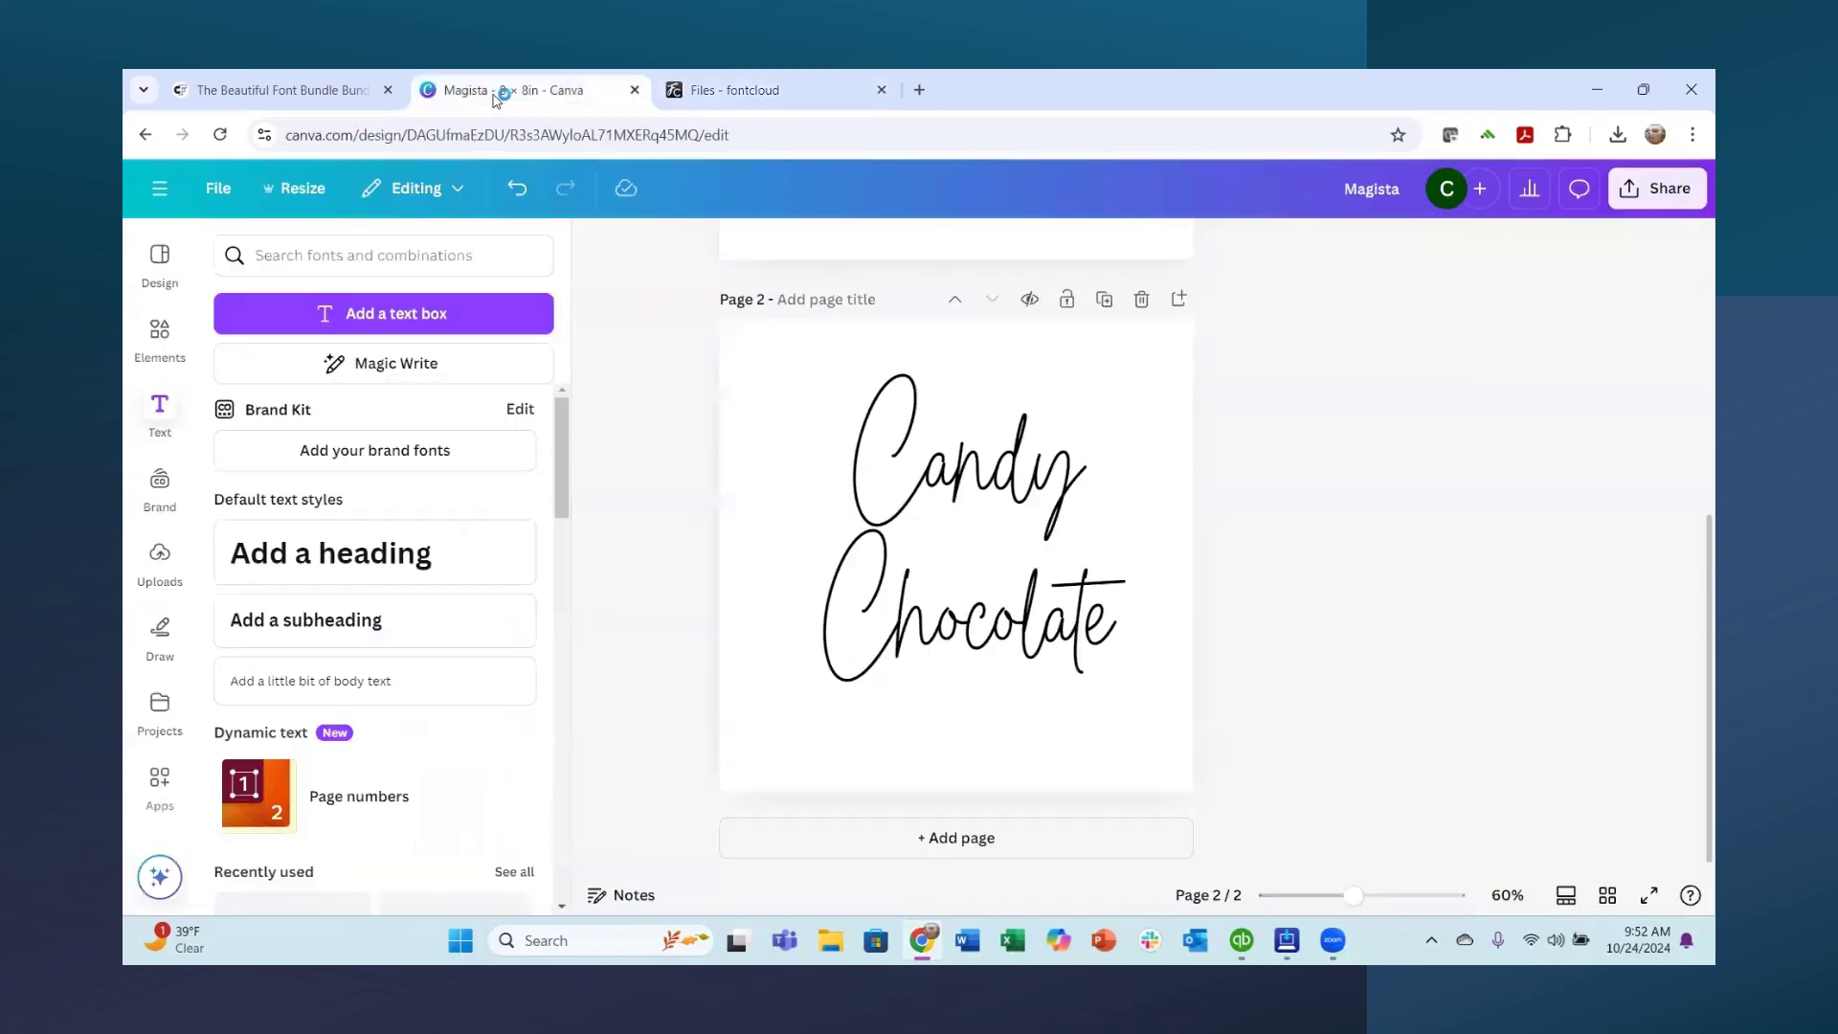
left_click(919, 498)
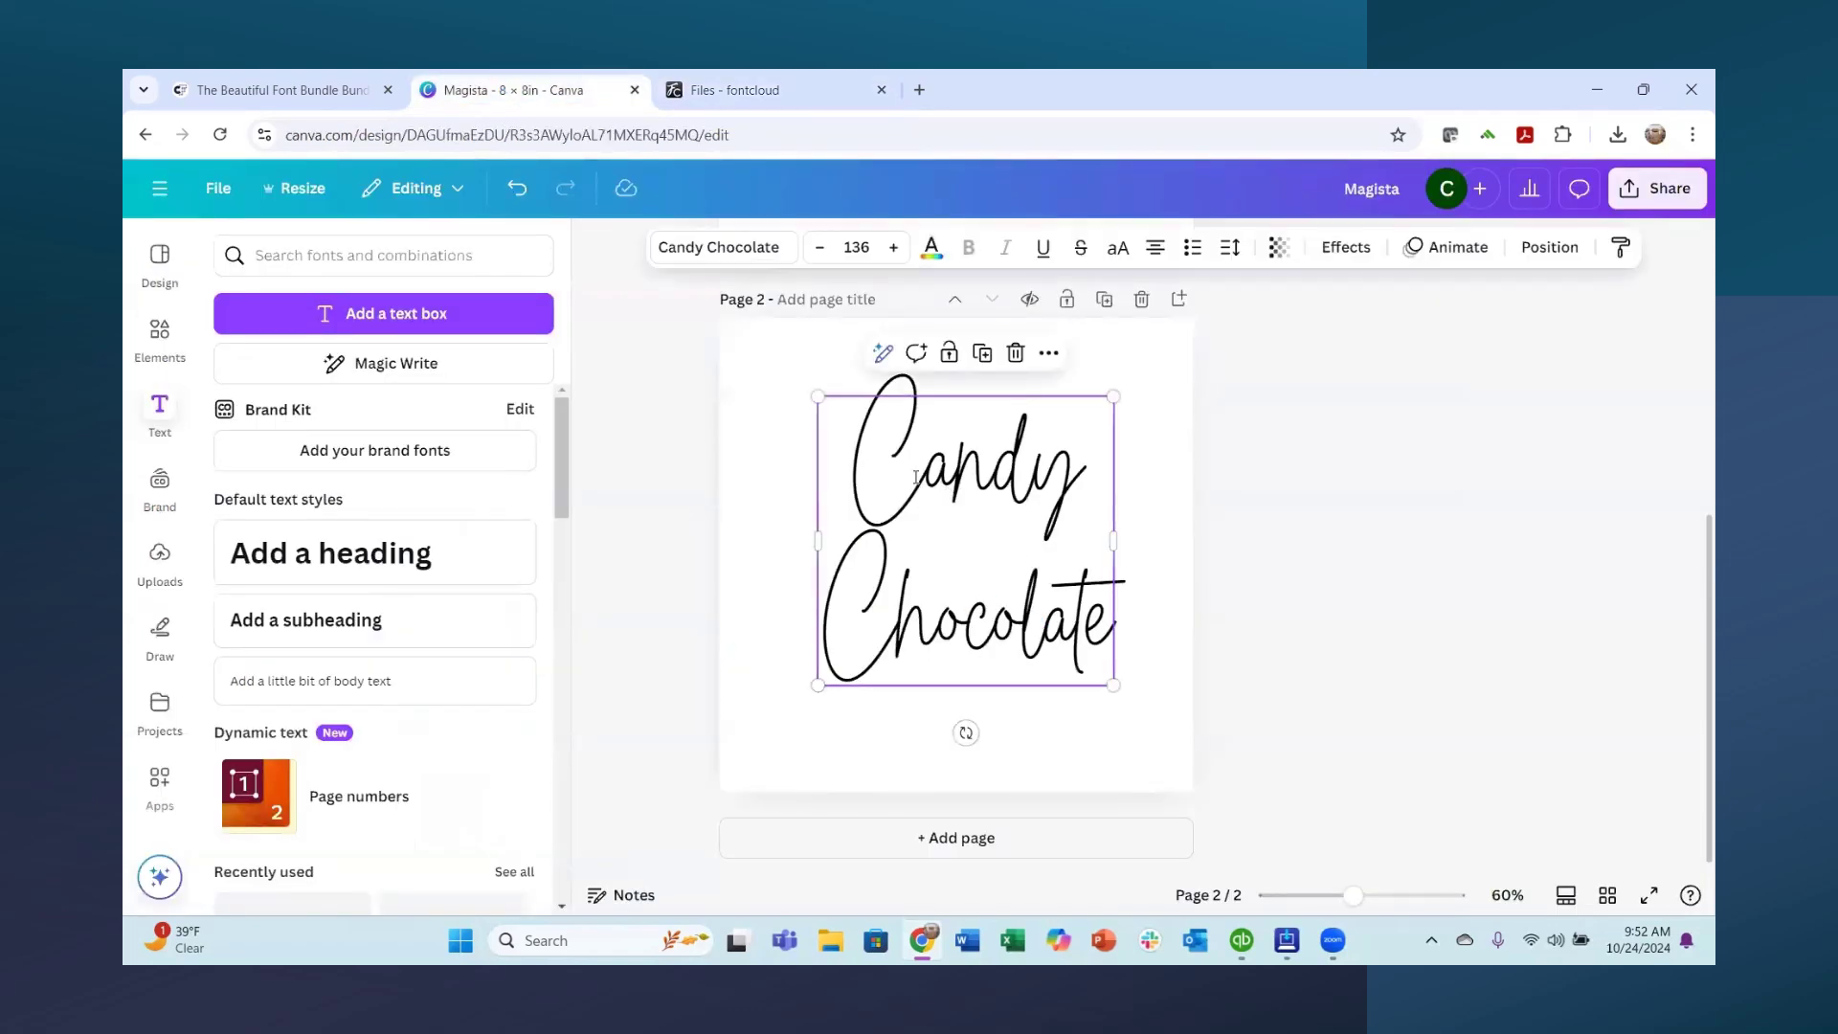
double_click(916, 477)
left_click(917, 475)
key("BackSpace")
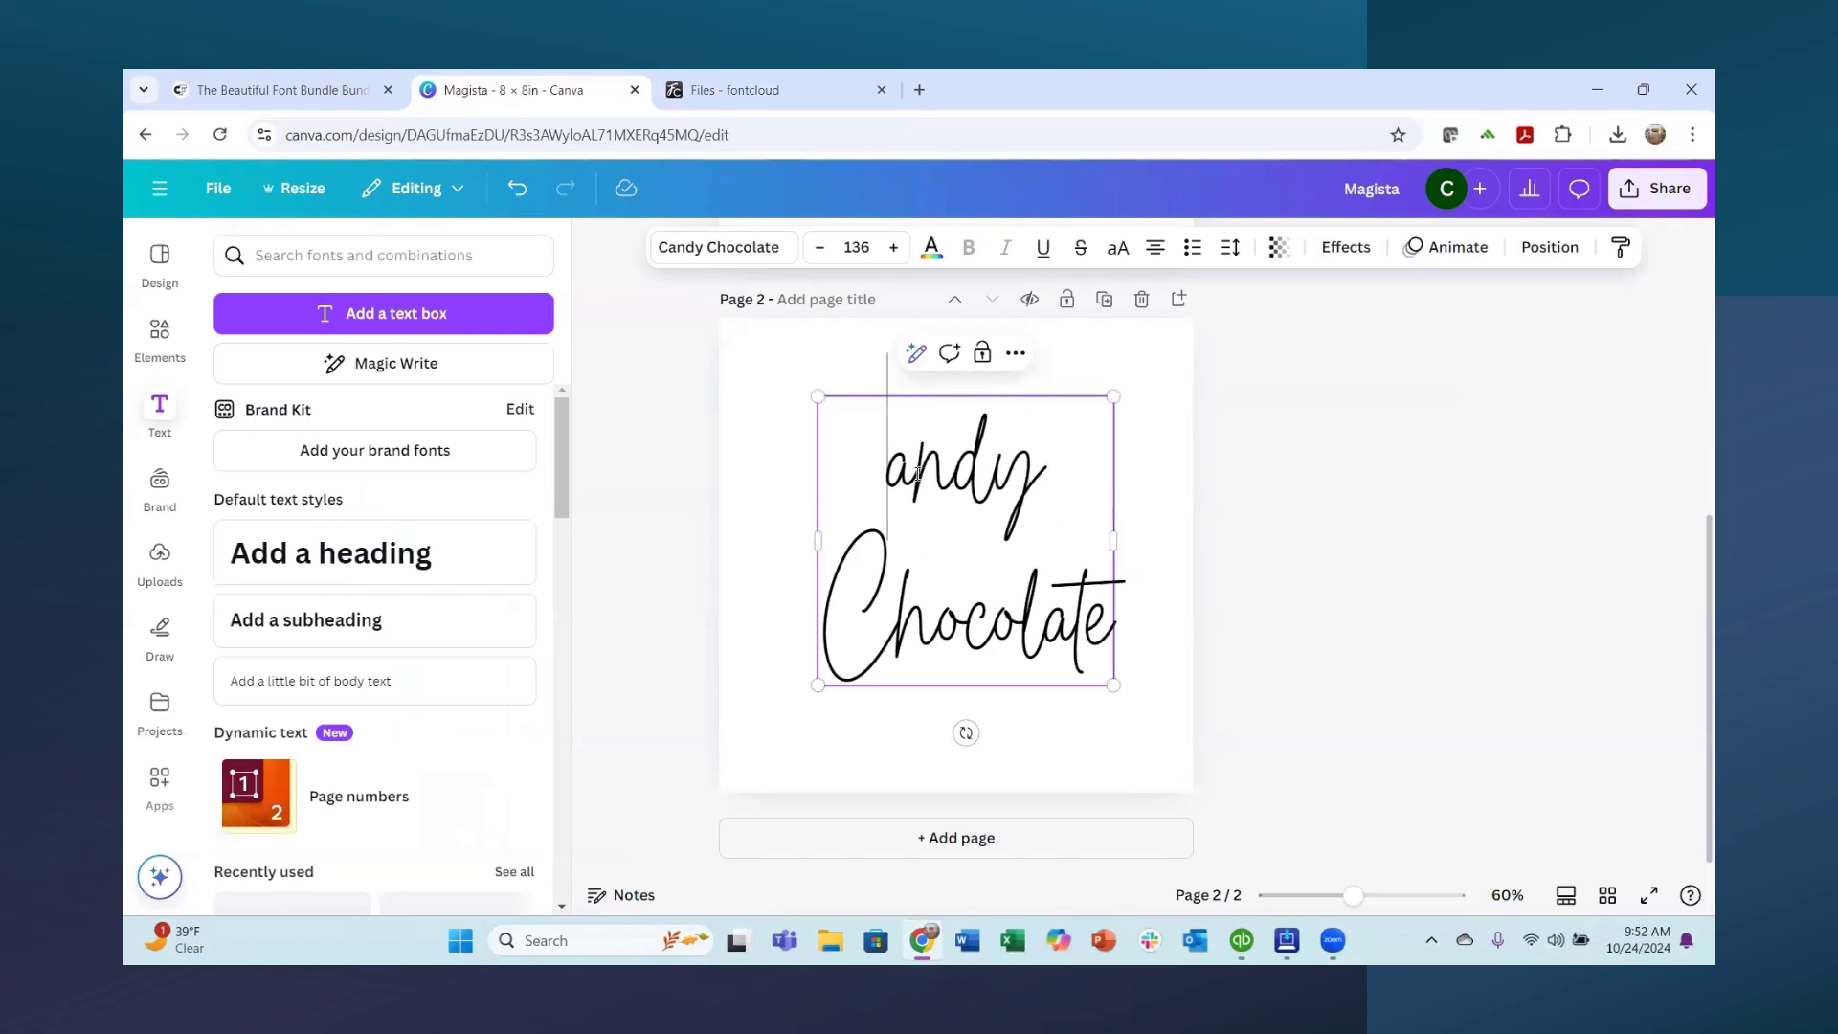
Step: Copy Candy Chocolate's lowercase c glyph with a leading swash from Fontcloud and paste it before "andy" in the Canva text
left_click(728, 90)
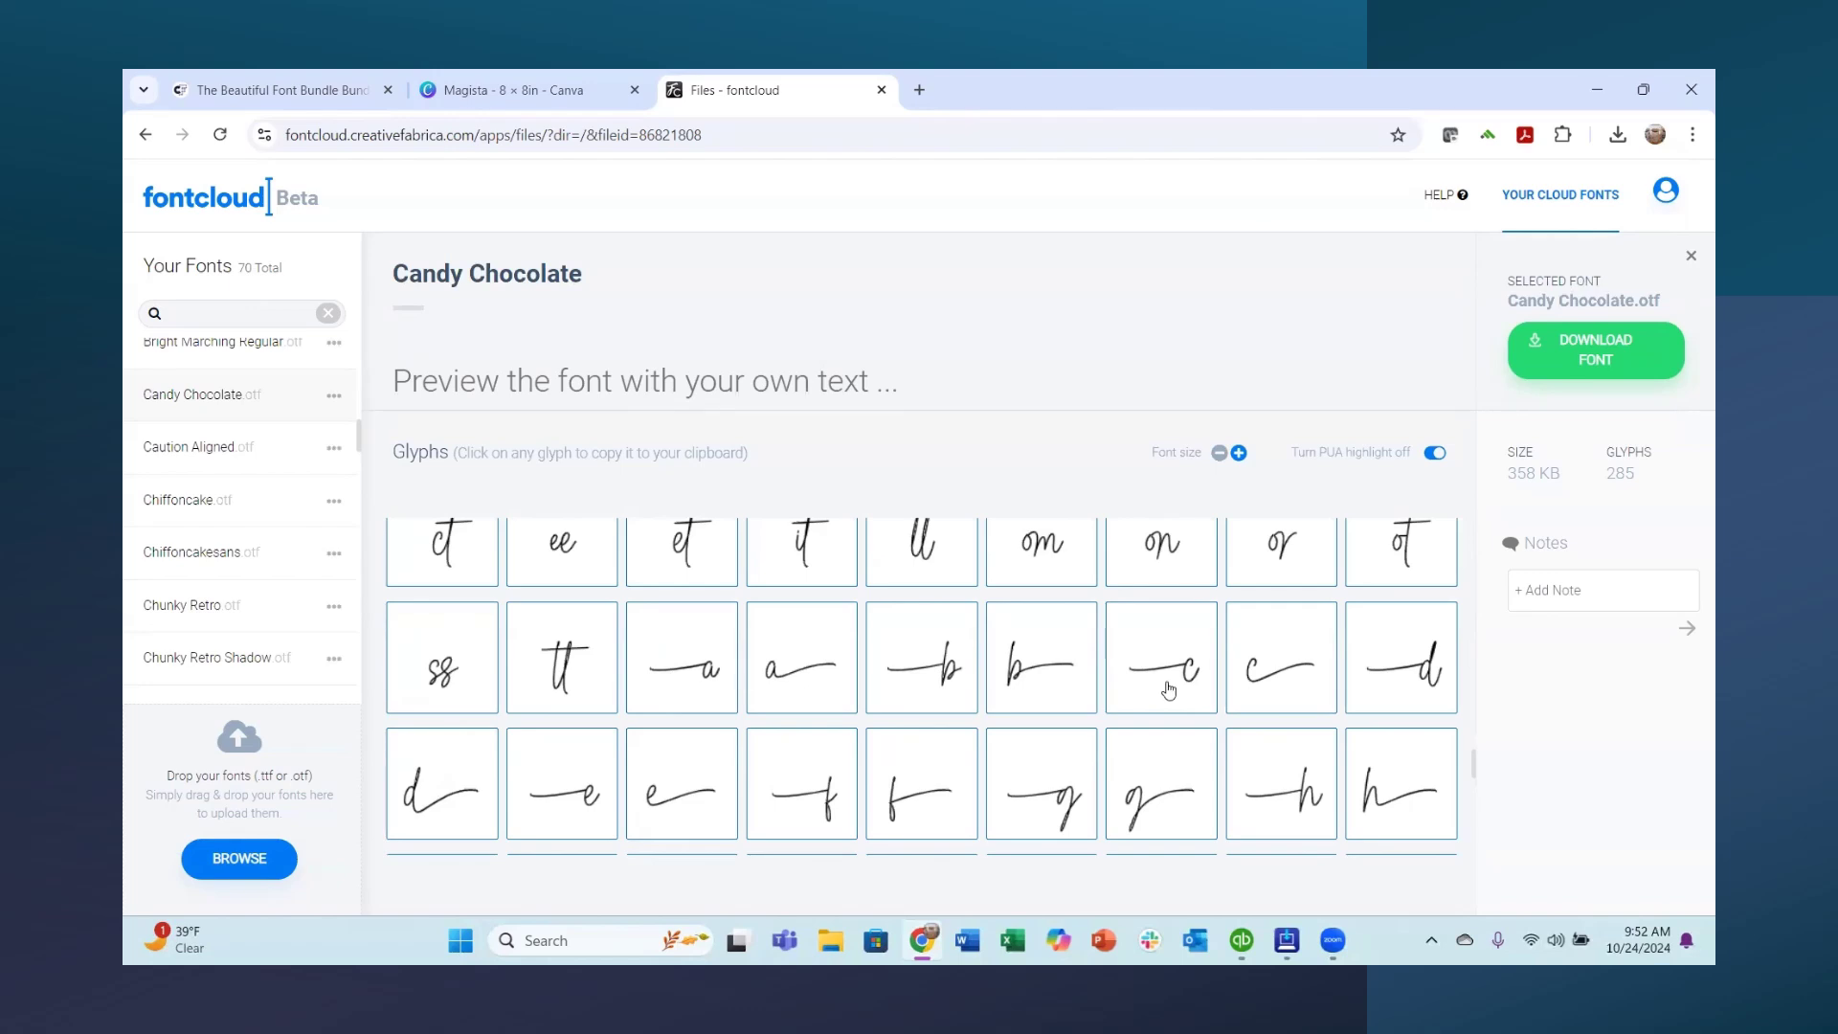
scroll(1165, 686, "up", 3)
scroll(1170, 689, "down", 3)
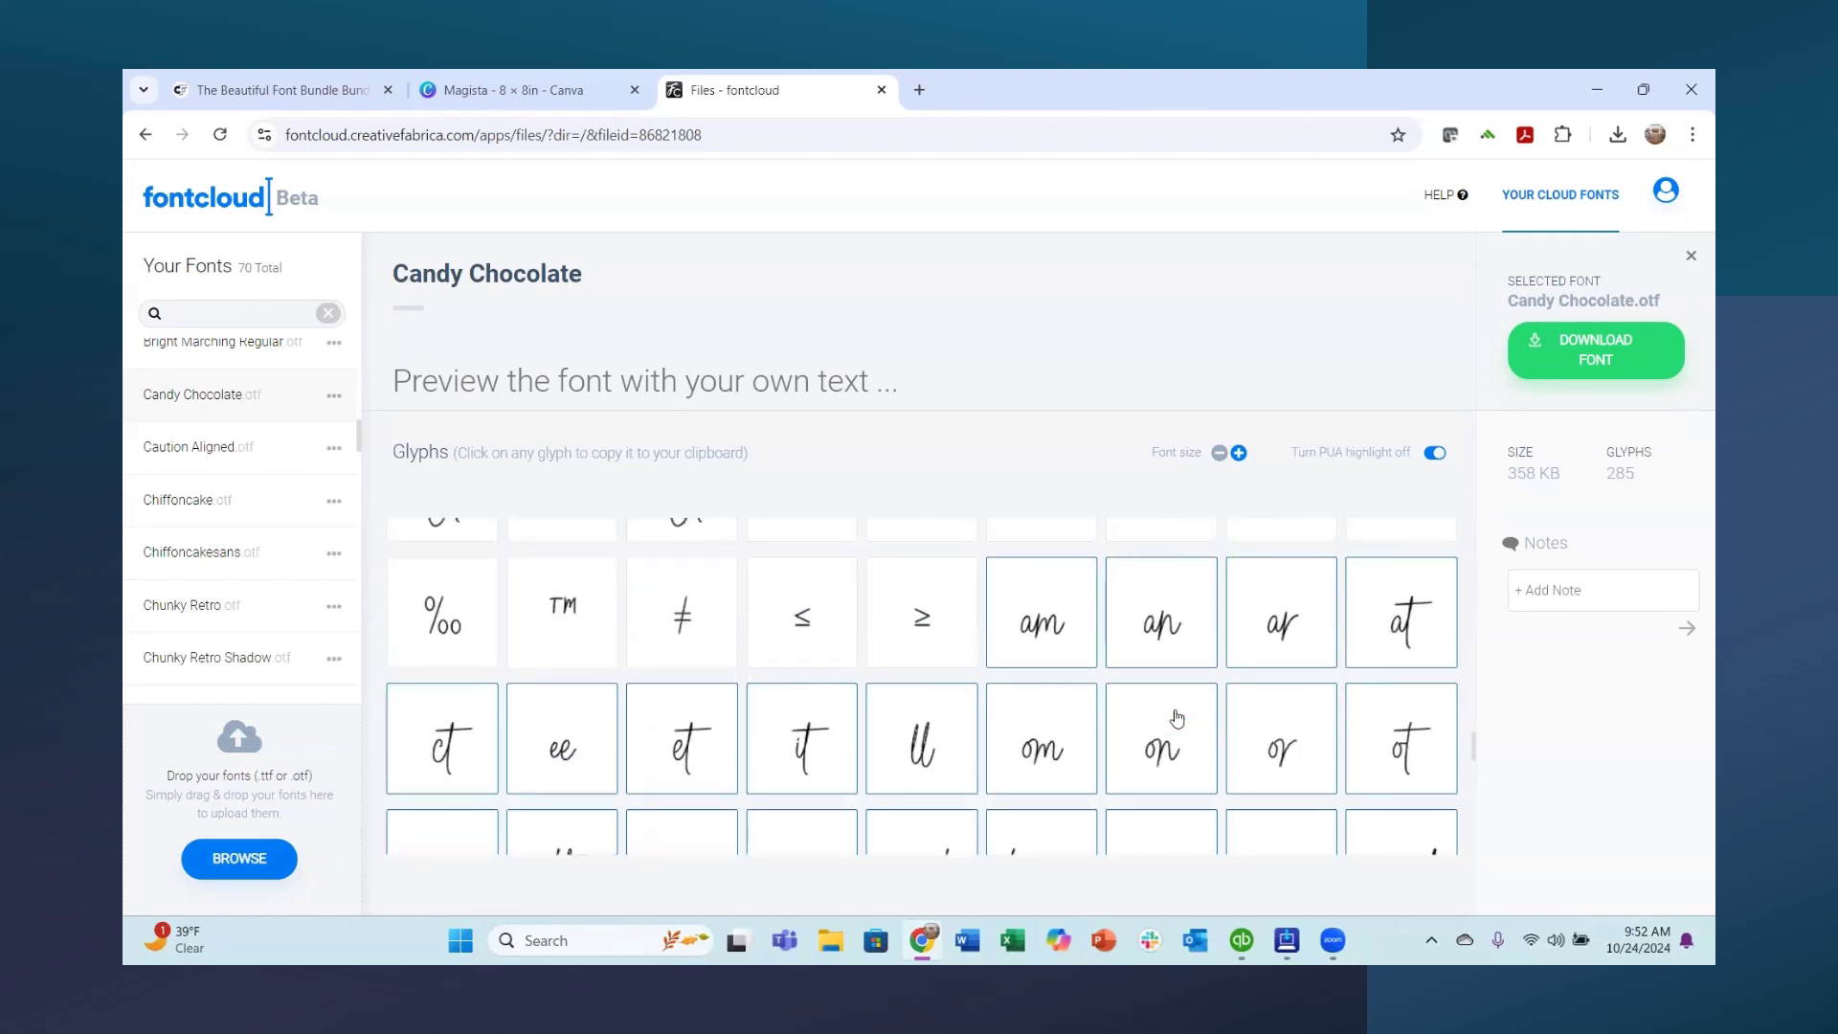
left_click(1174, 691)
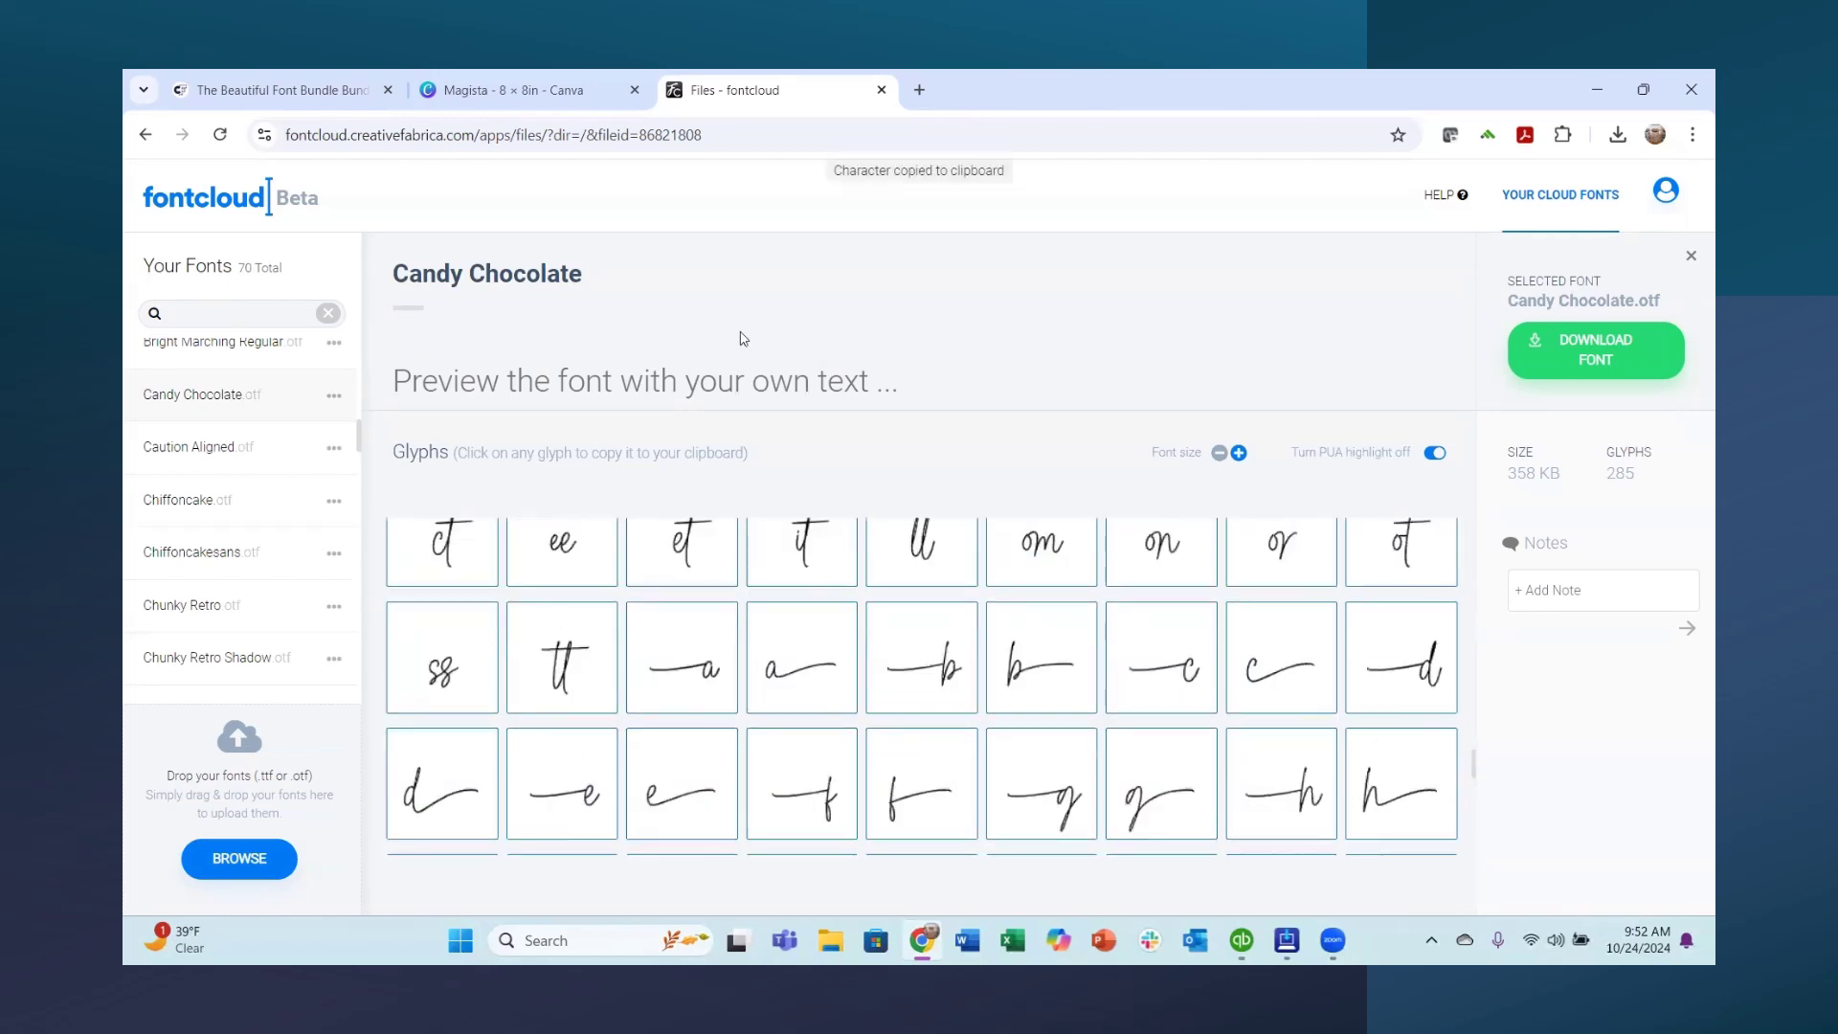
left_click(590, 96)
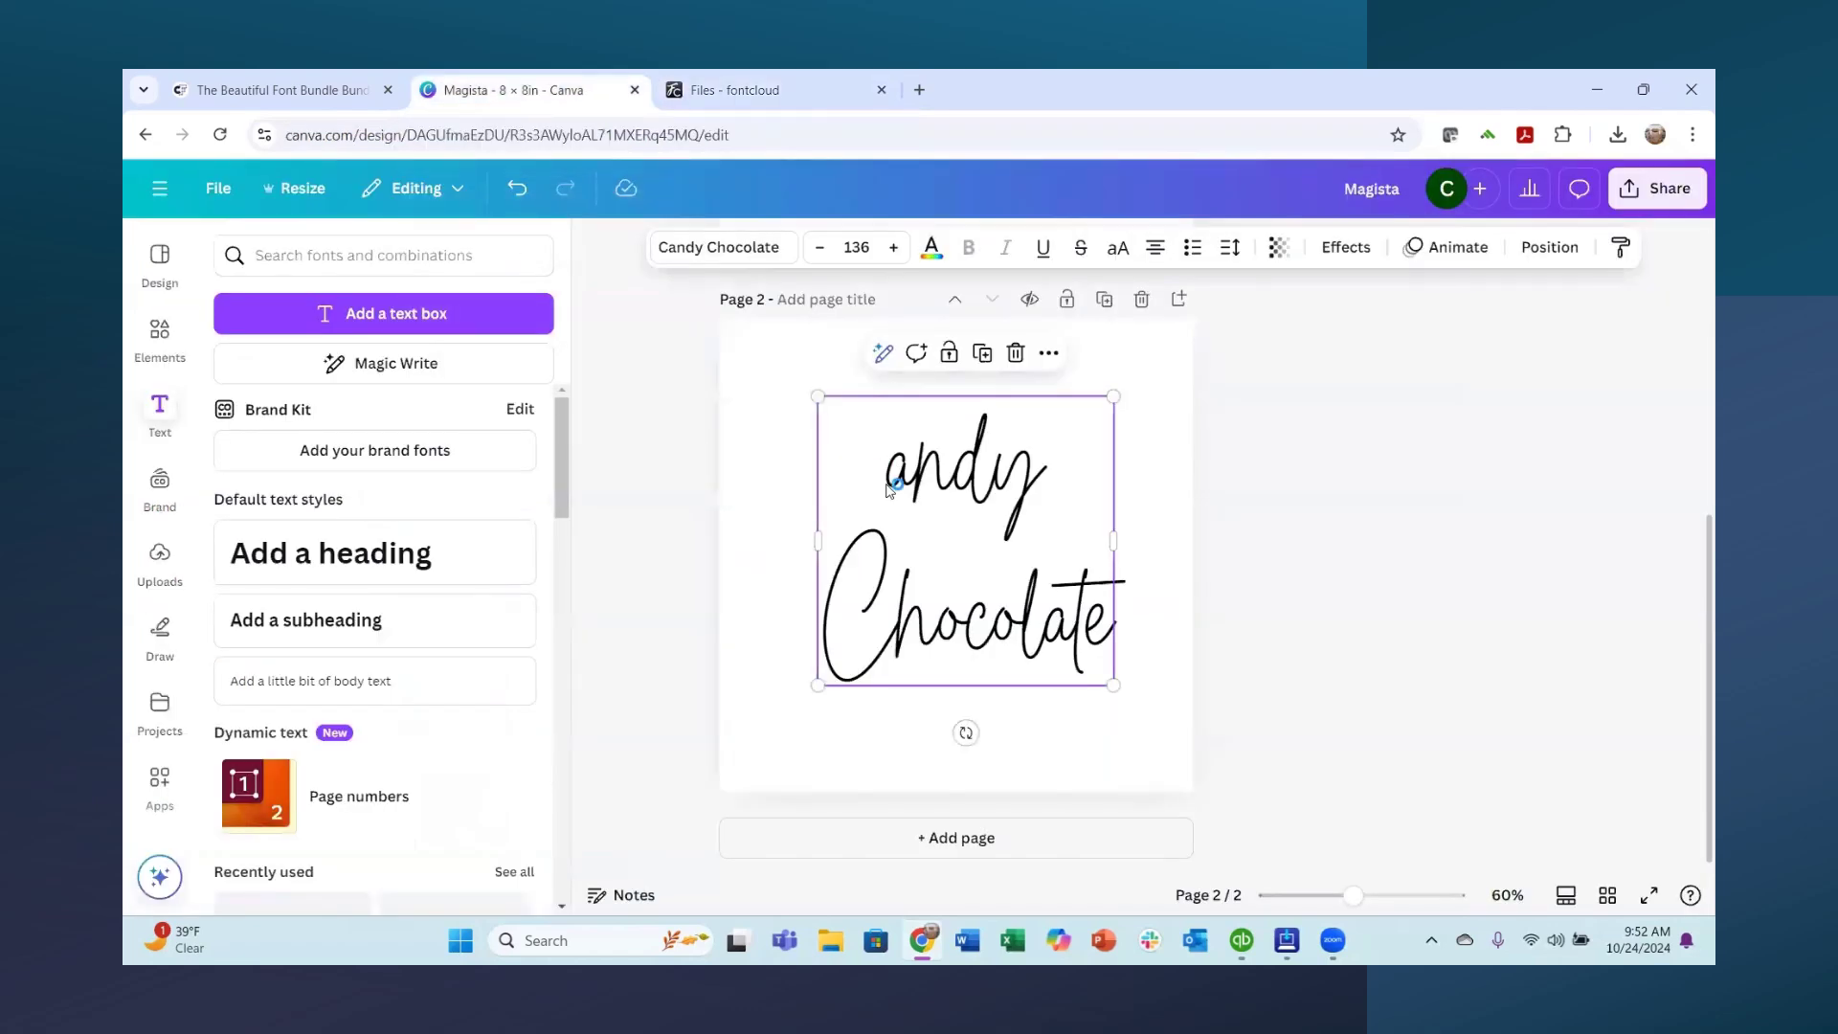
left_click(888, 488)
key("ctrl+v")
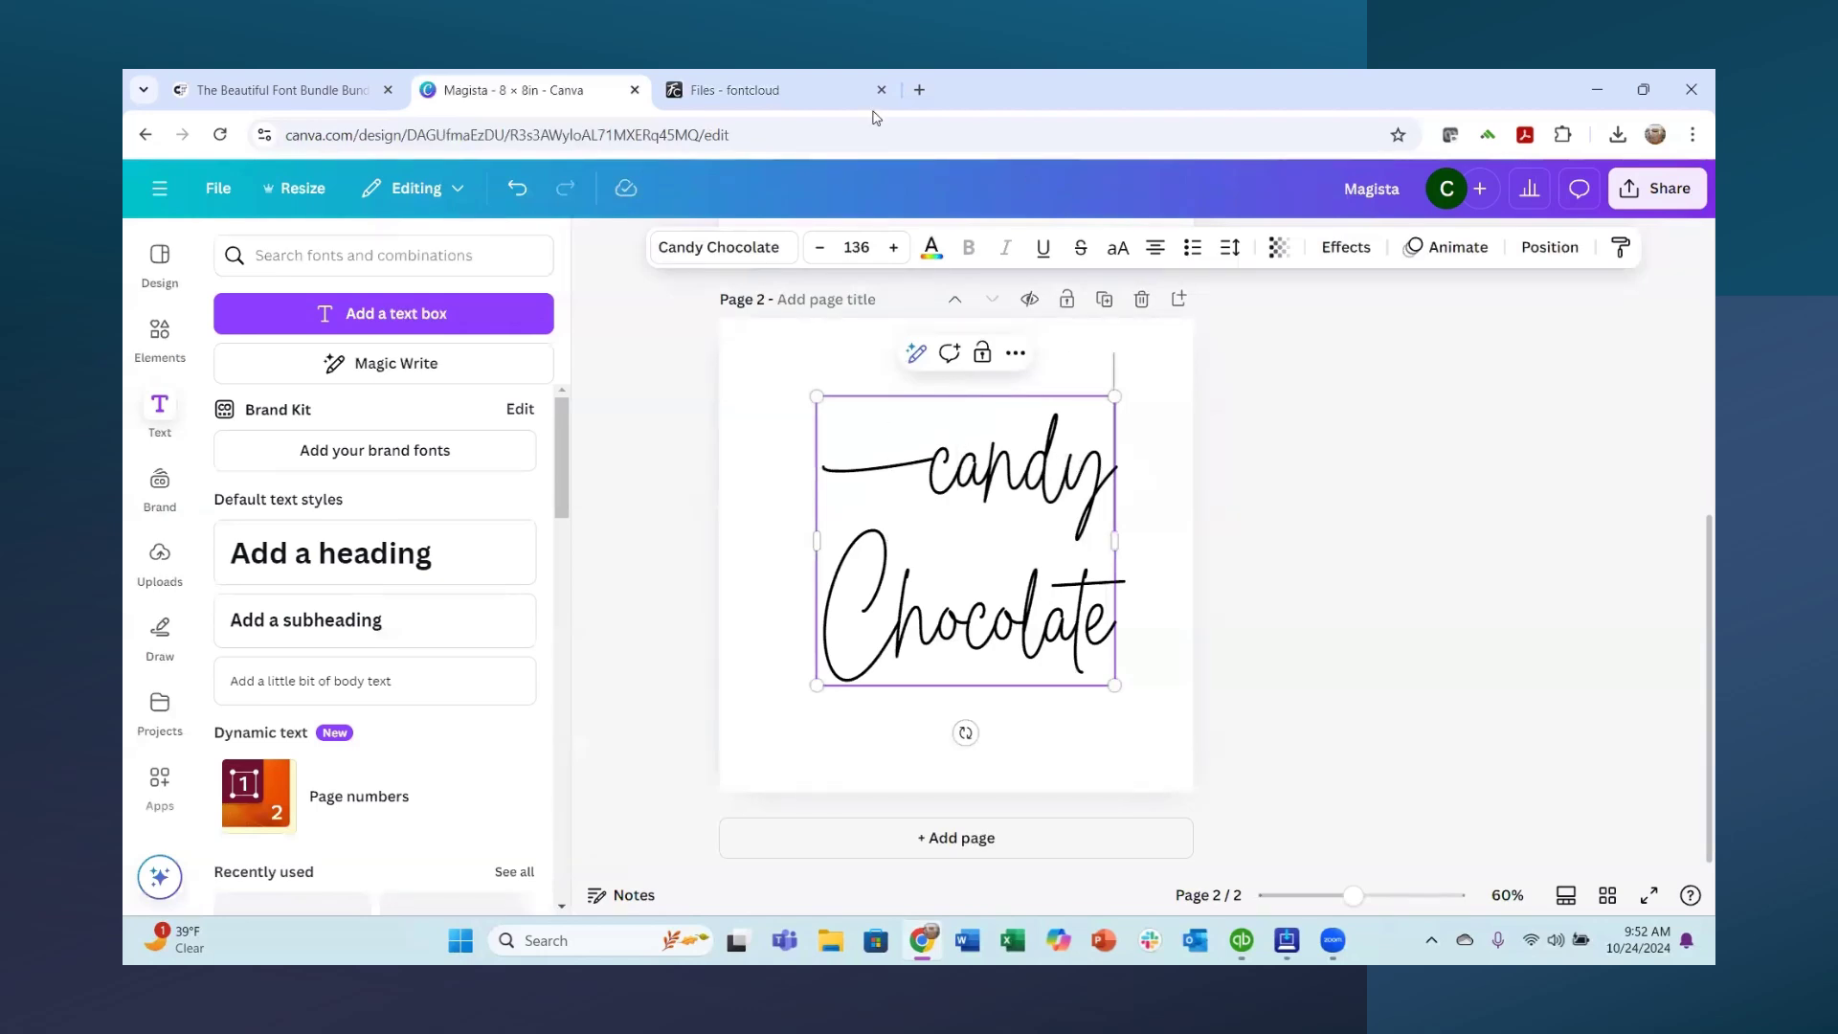
Step: Switch to Fontcloud and copy Candy Chocolate's lowercase y glyph with a trailing swash
left_click(781, 92)
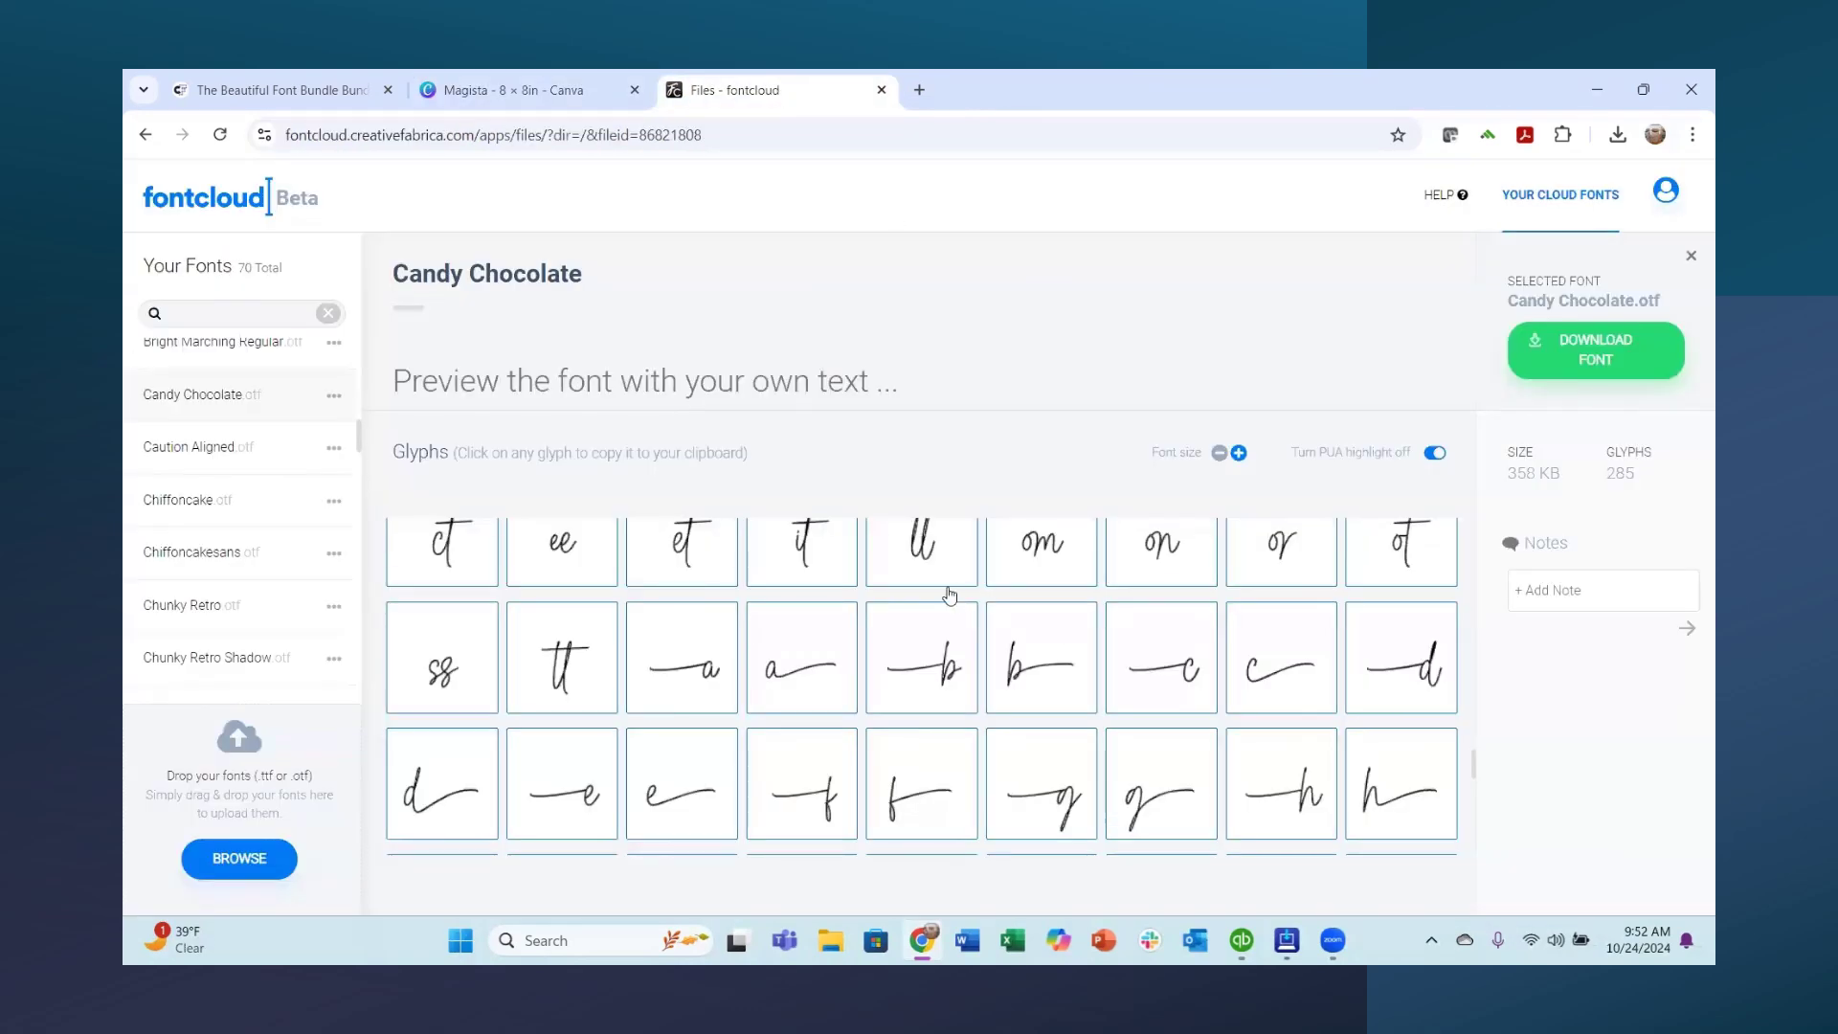
scroll(950, 595, "down", 4)
scroll(847, 643, "down", 3)
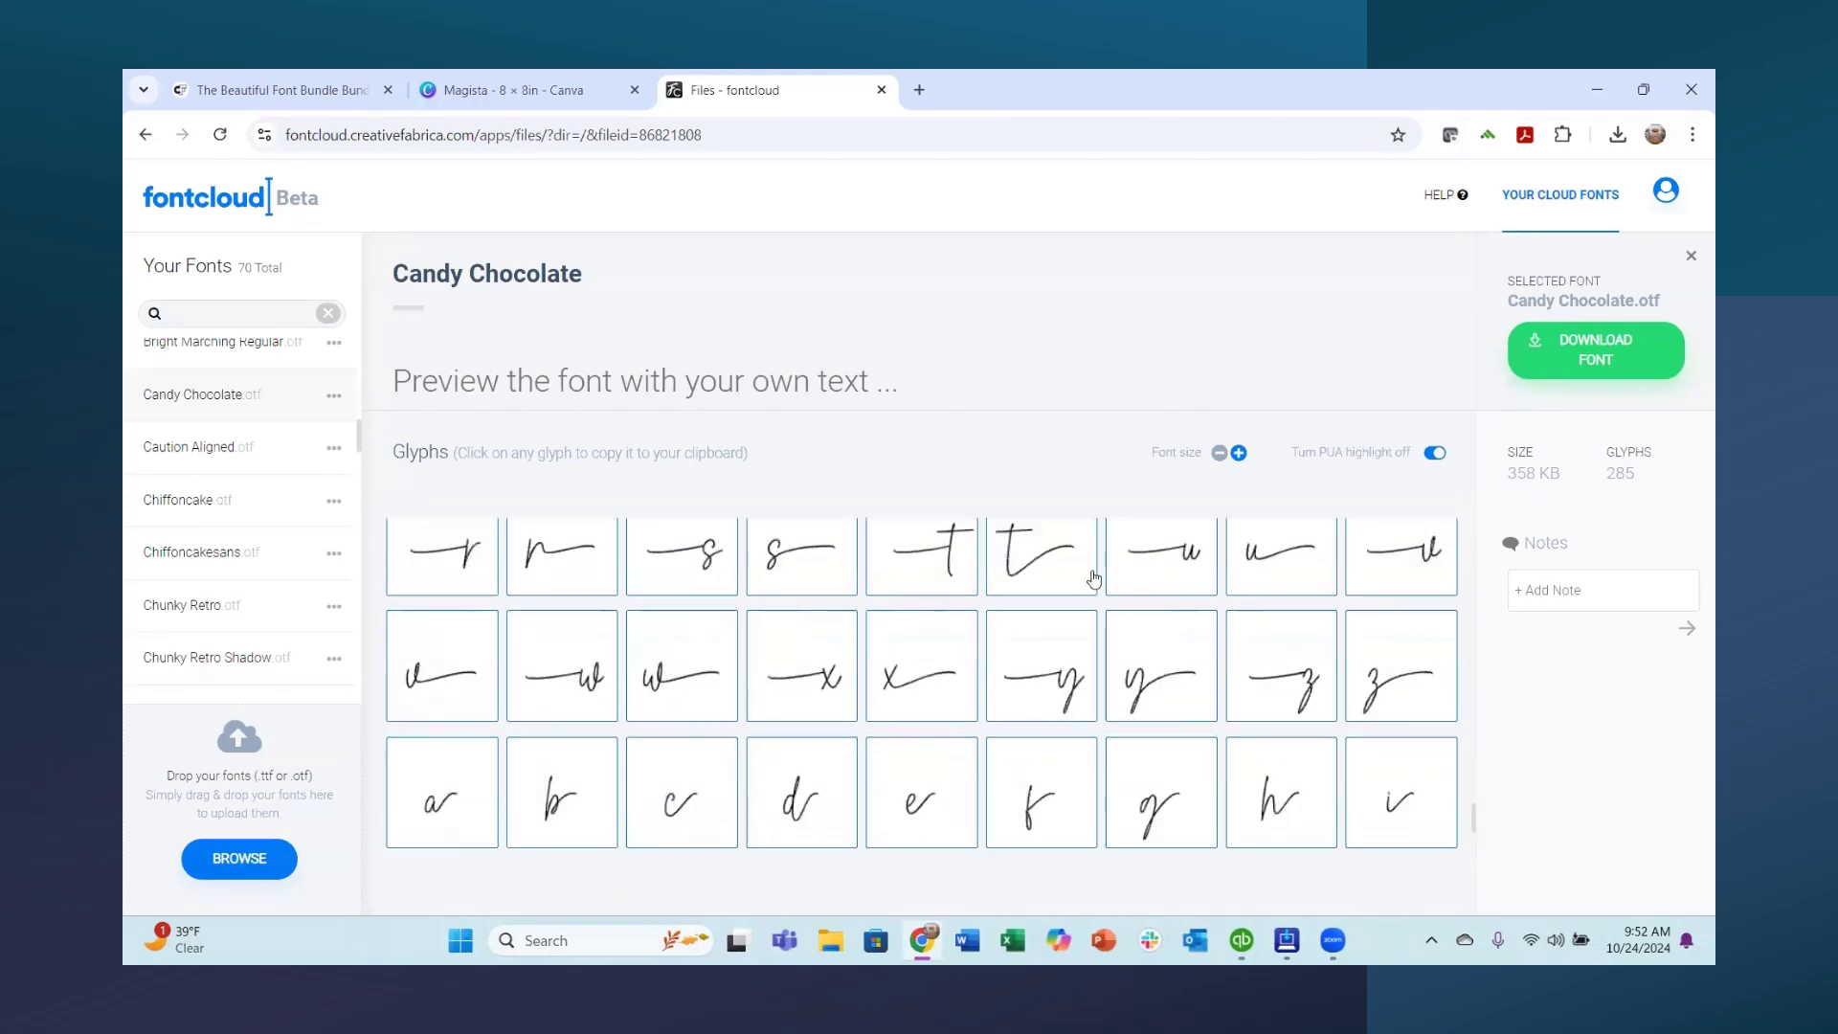
left_click(1147, 688)
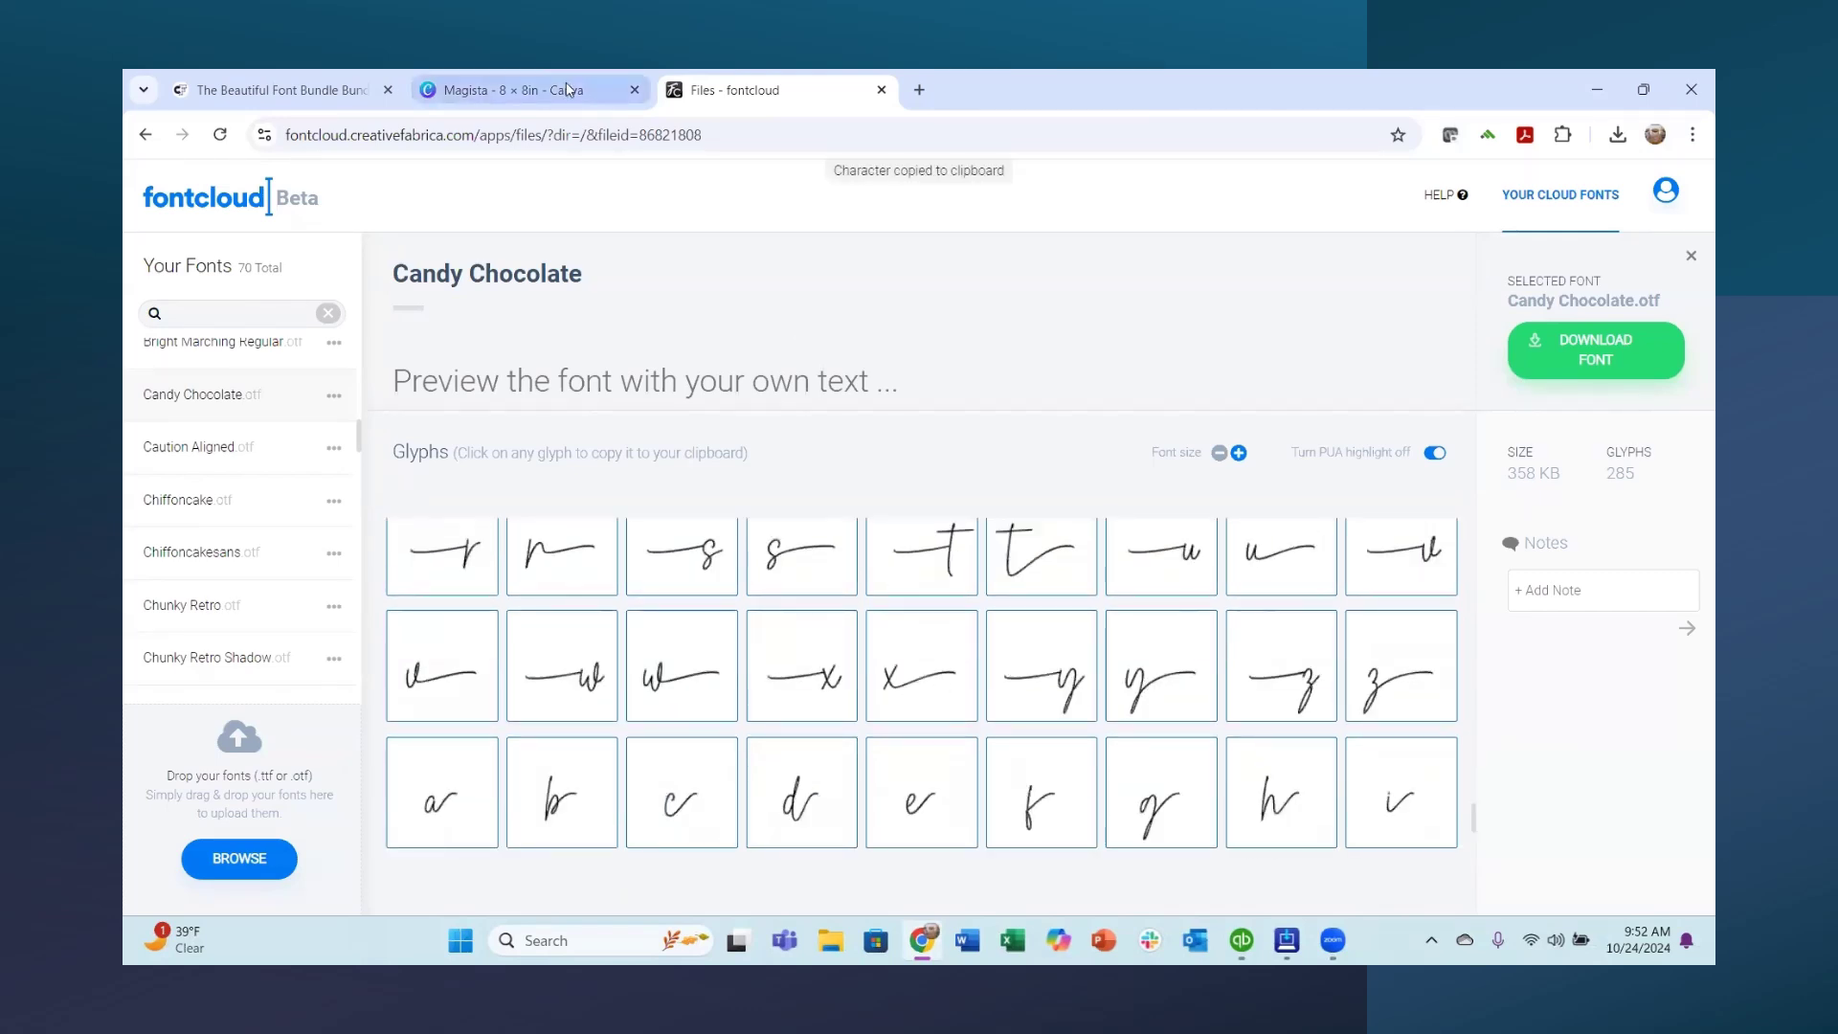
Step: In the Canva design, replace the final y of "candy" on page 2 with the copied swash y glyph
left_click(507, 90)
left_click(1104, 467)
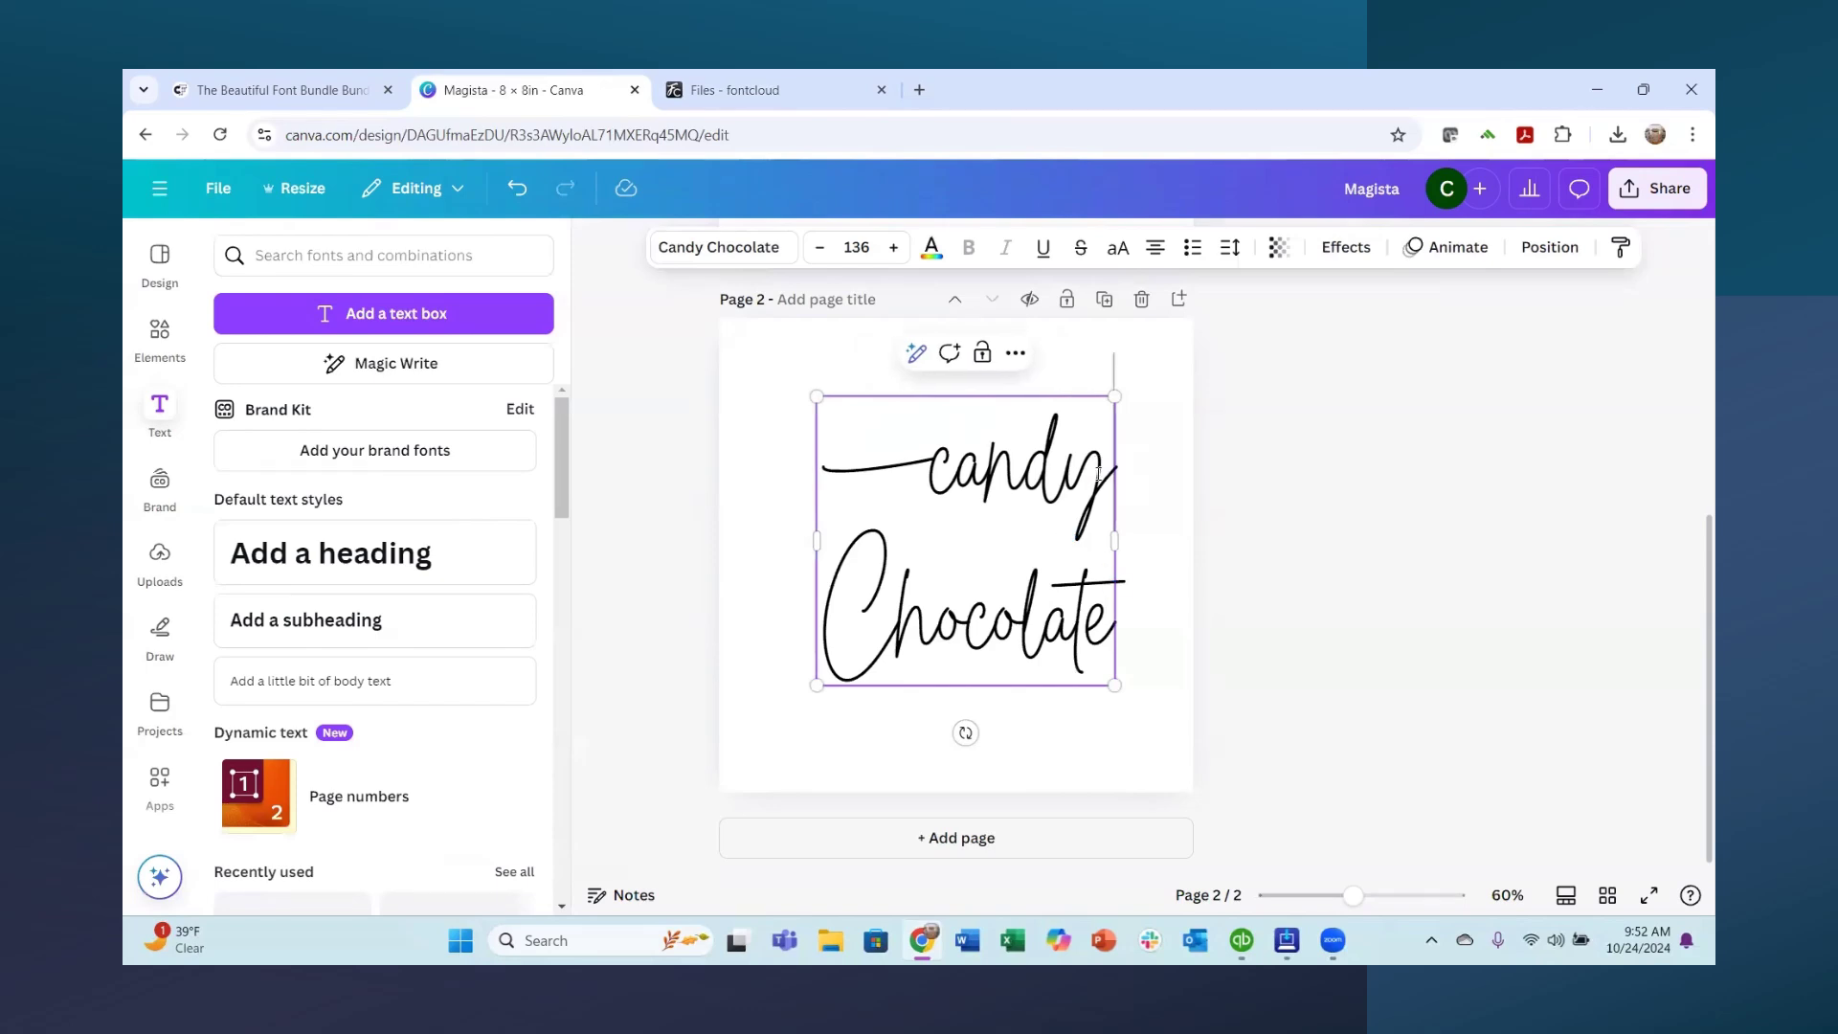
key("BackSpace")
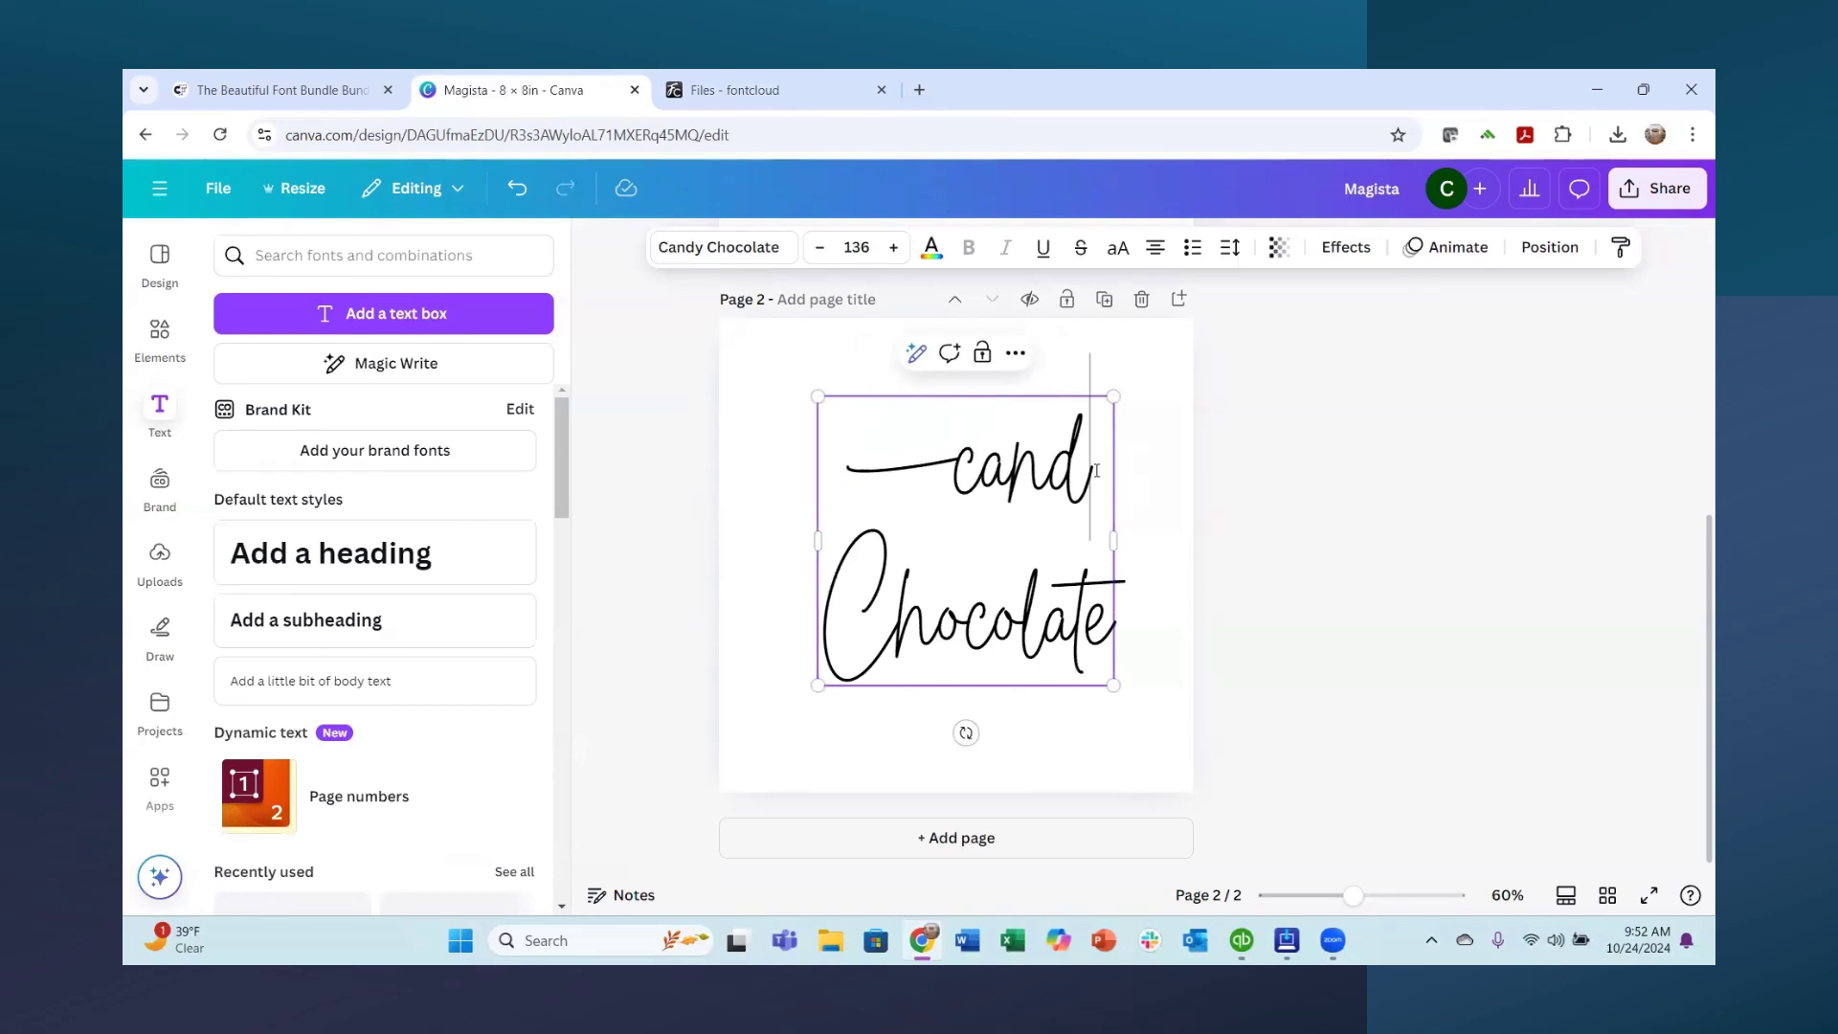
key("ctrl+v")
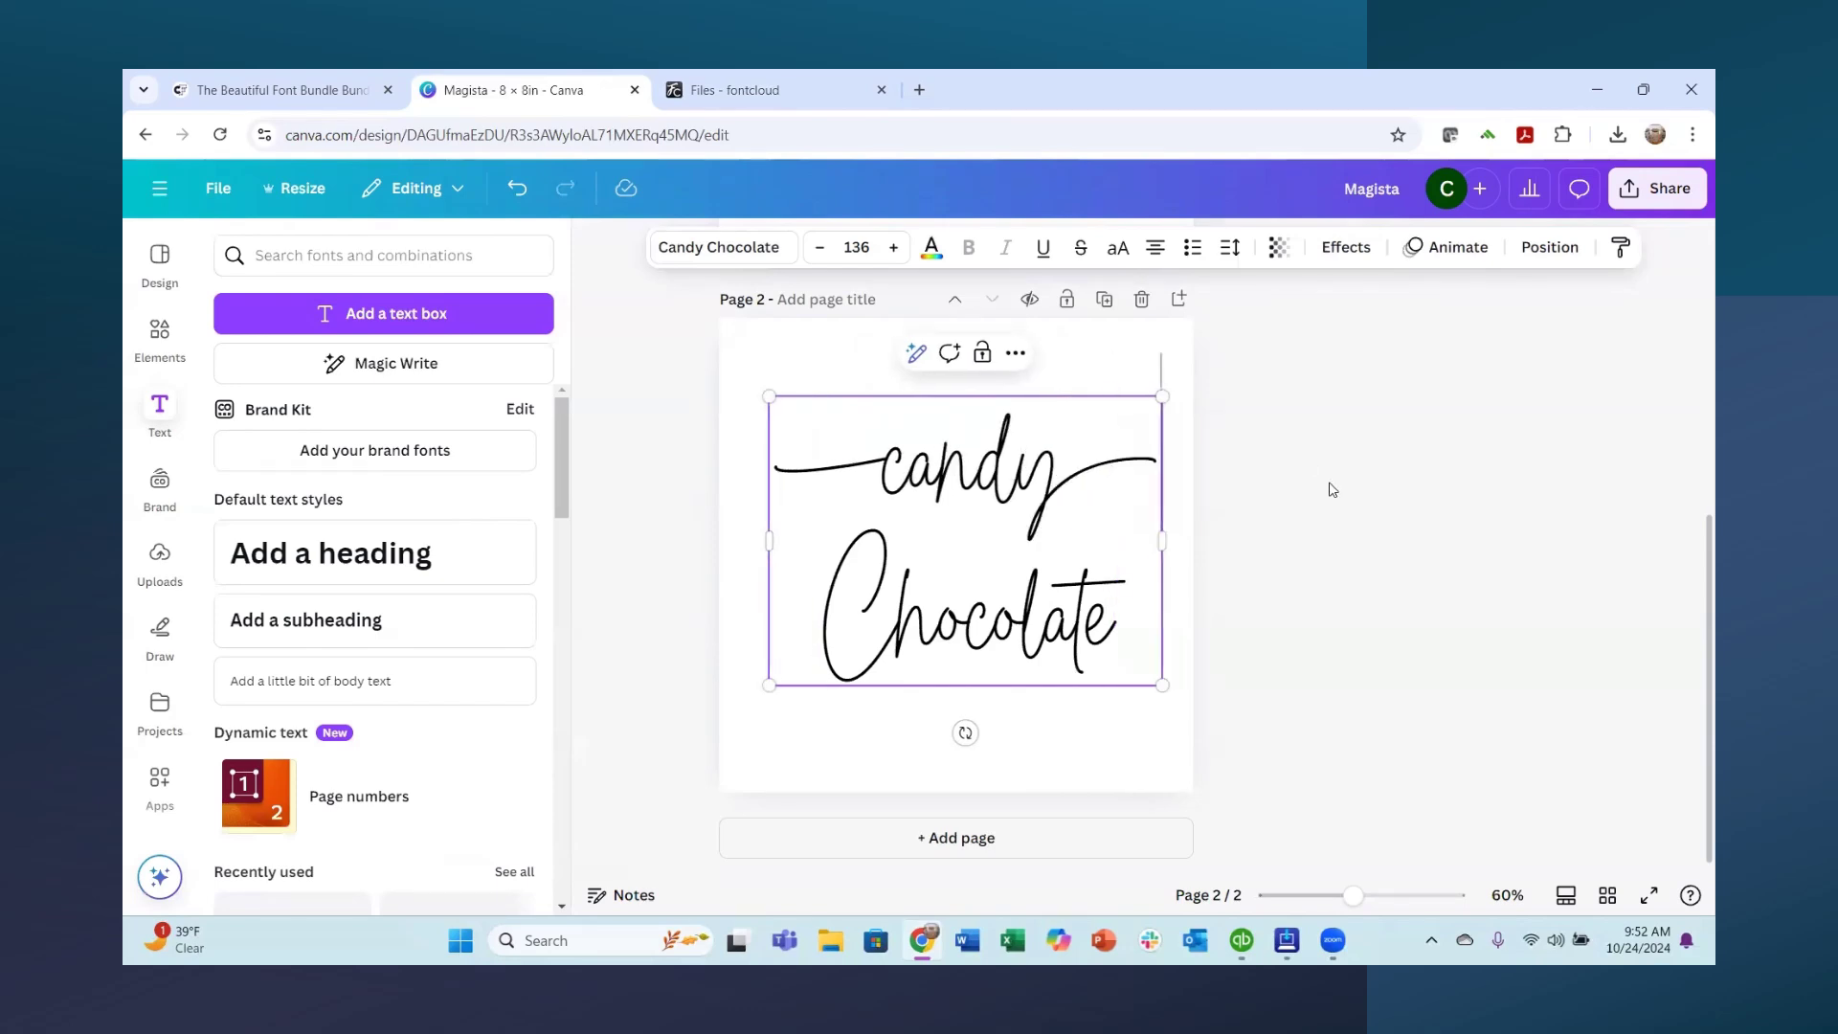
Step: Shift the "candy Chocolate" text slightly down and to the left on page 2, and add a third page
left_click(1335, 583)
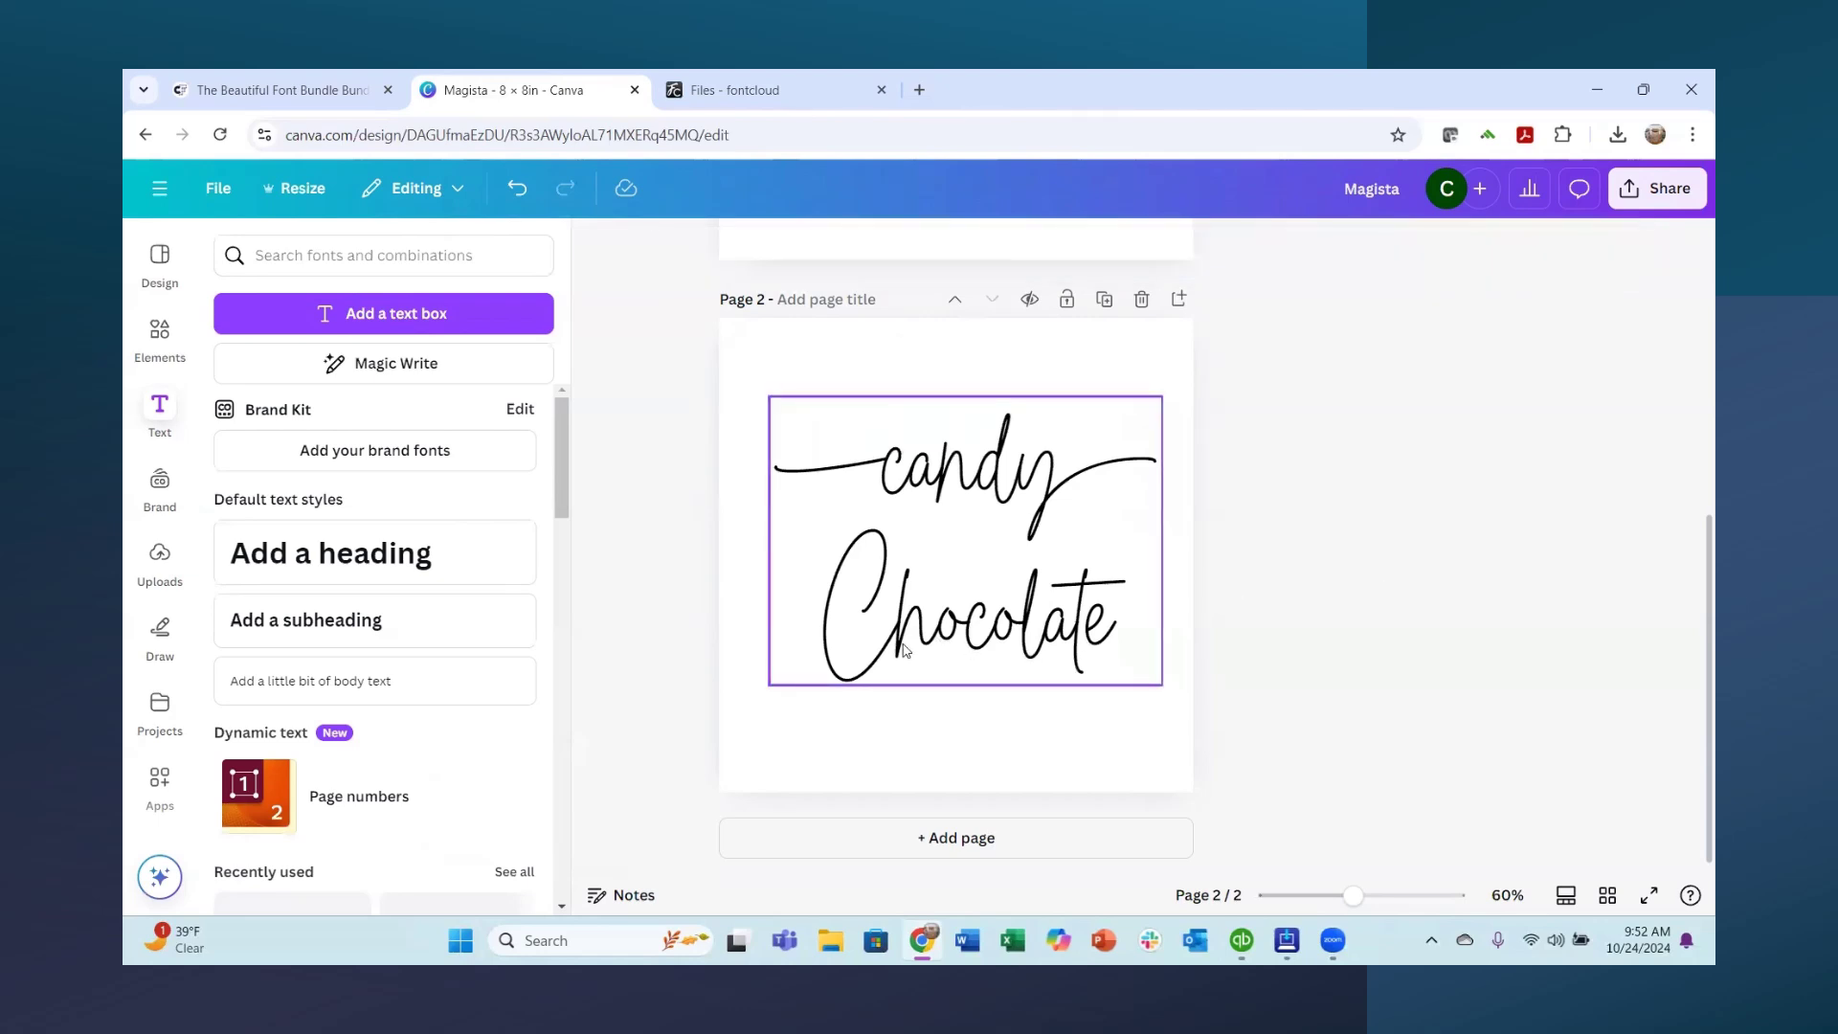
left_click_drag(904, 651, 888, 665)
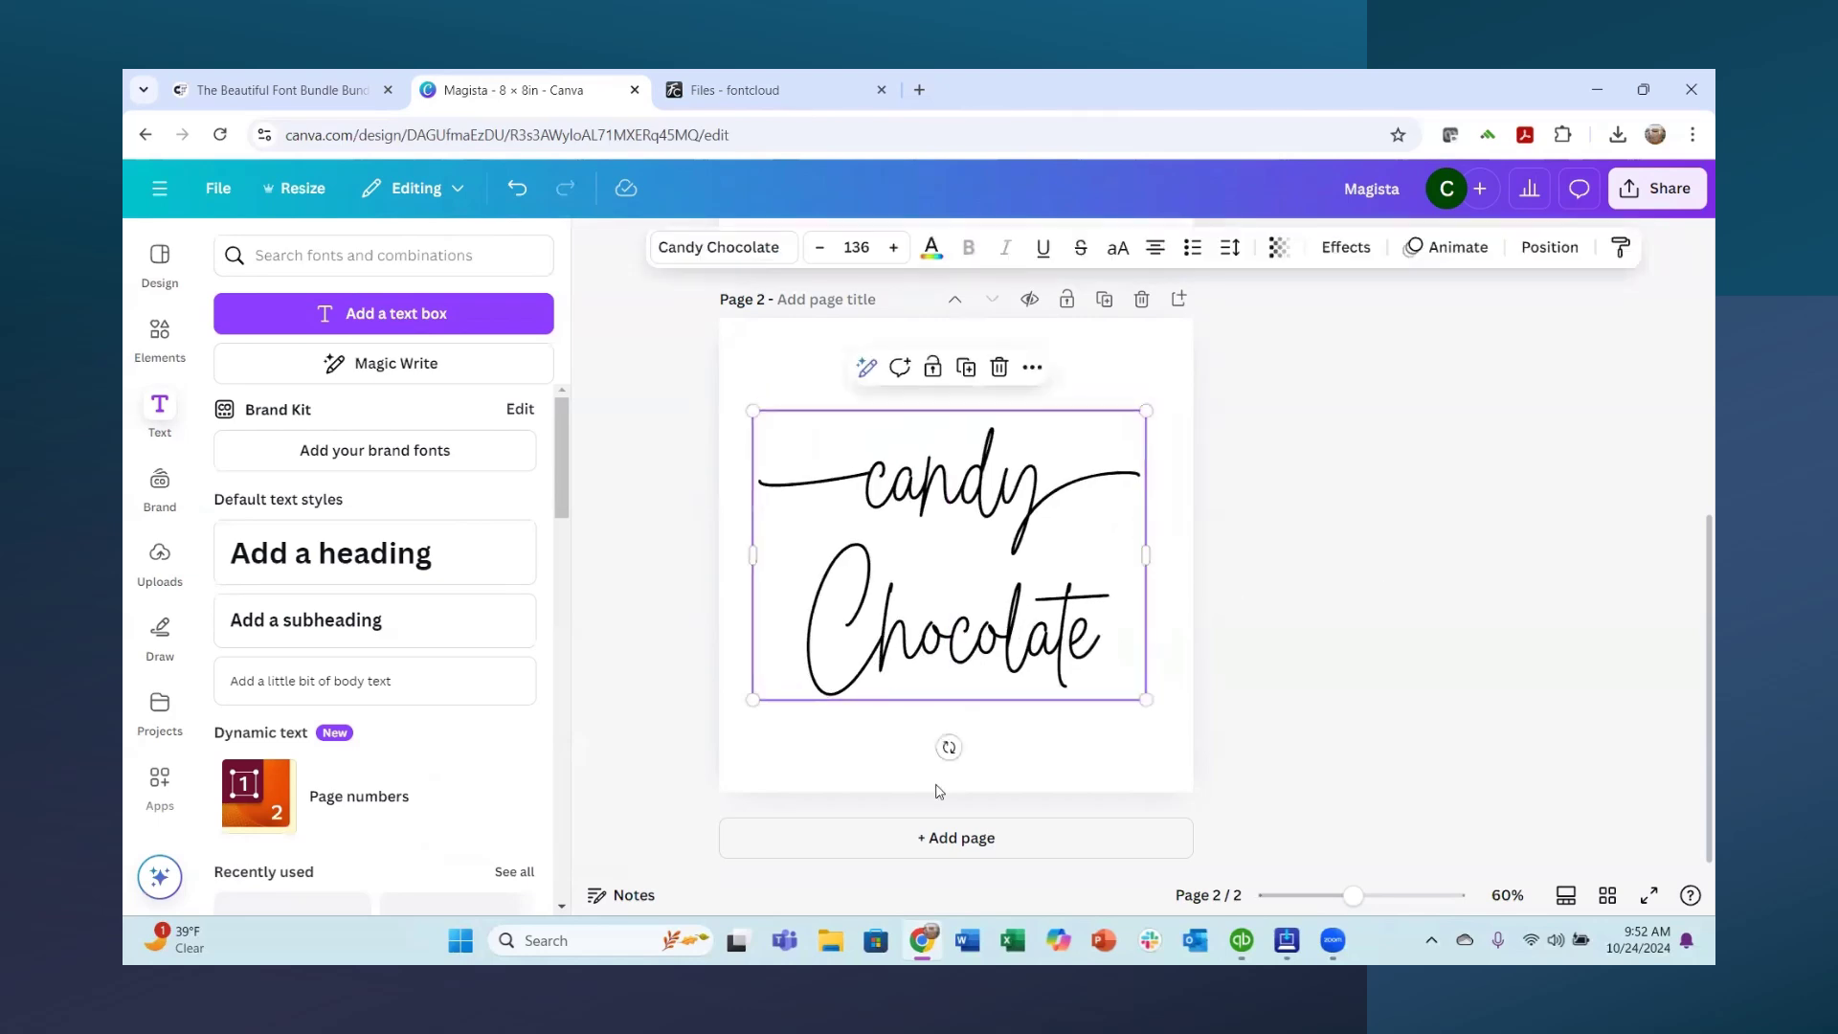
left_click(964, 843)
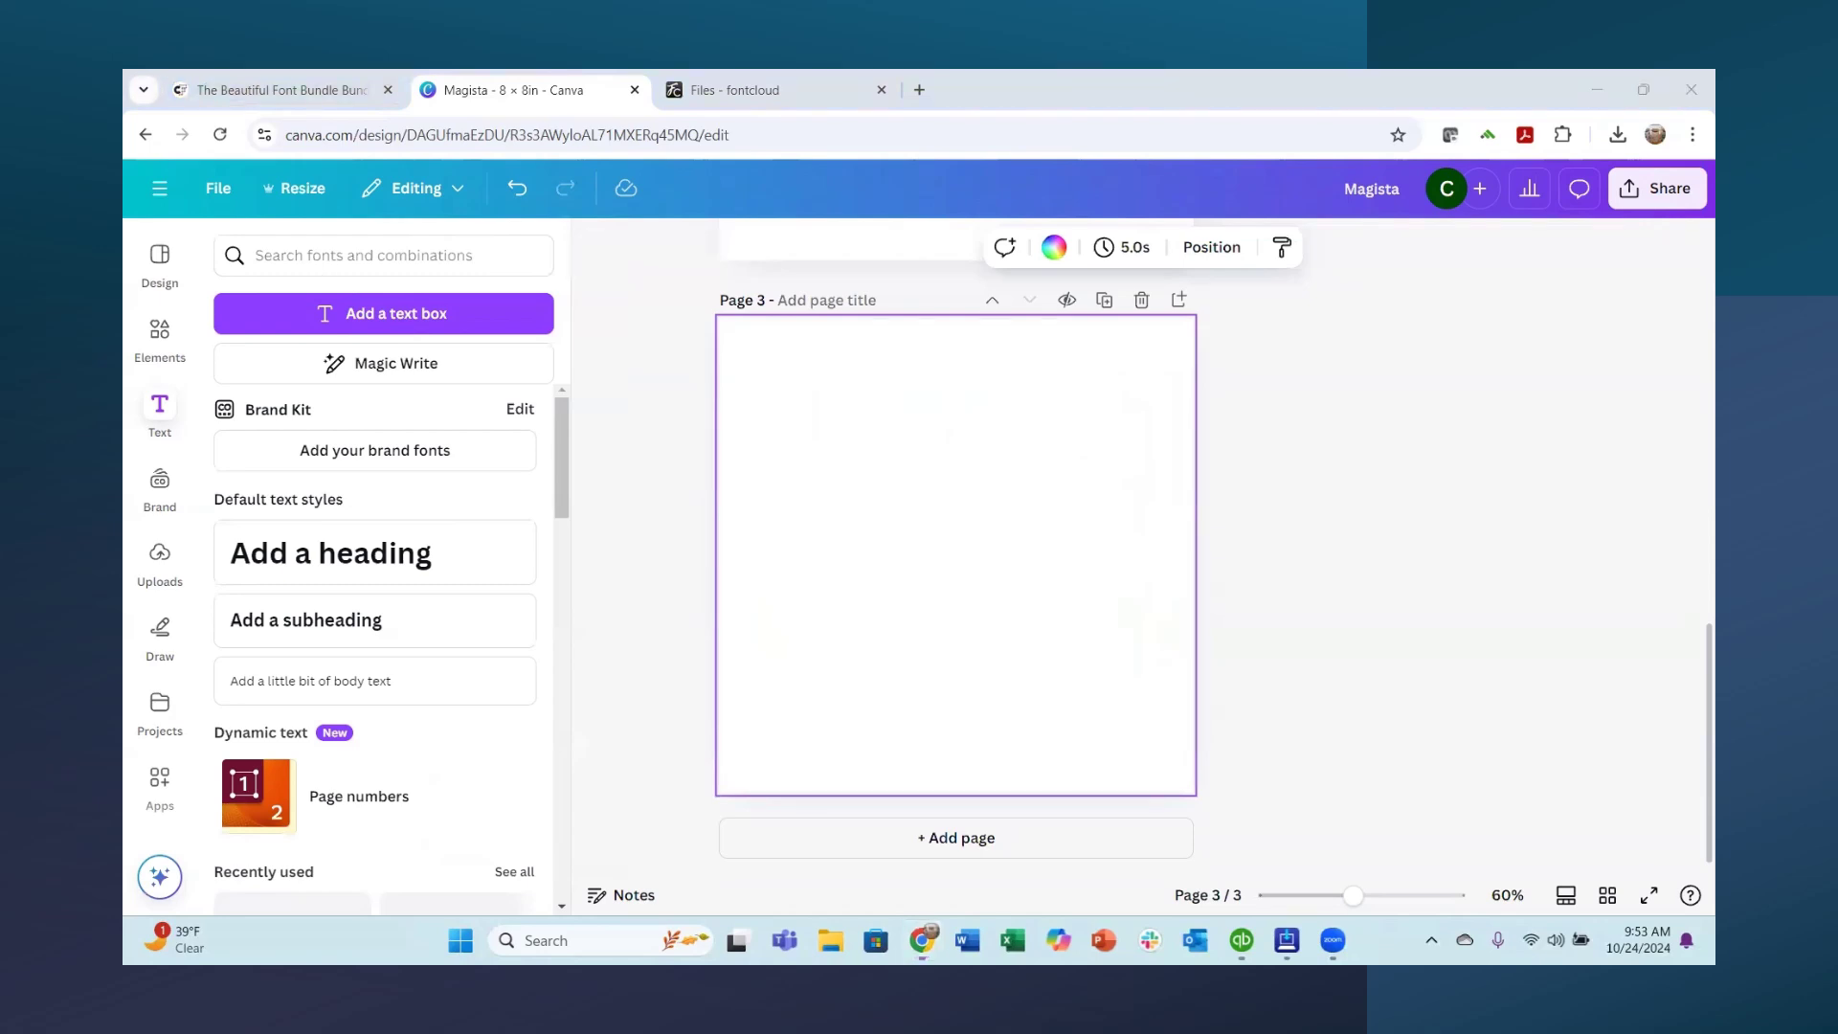
Step: Browse the extracted Beautiful Font Bundle folder in Downloads and check the font files in the Salma folder
key("super+e")
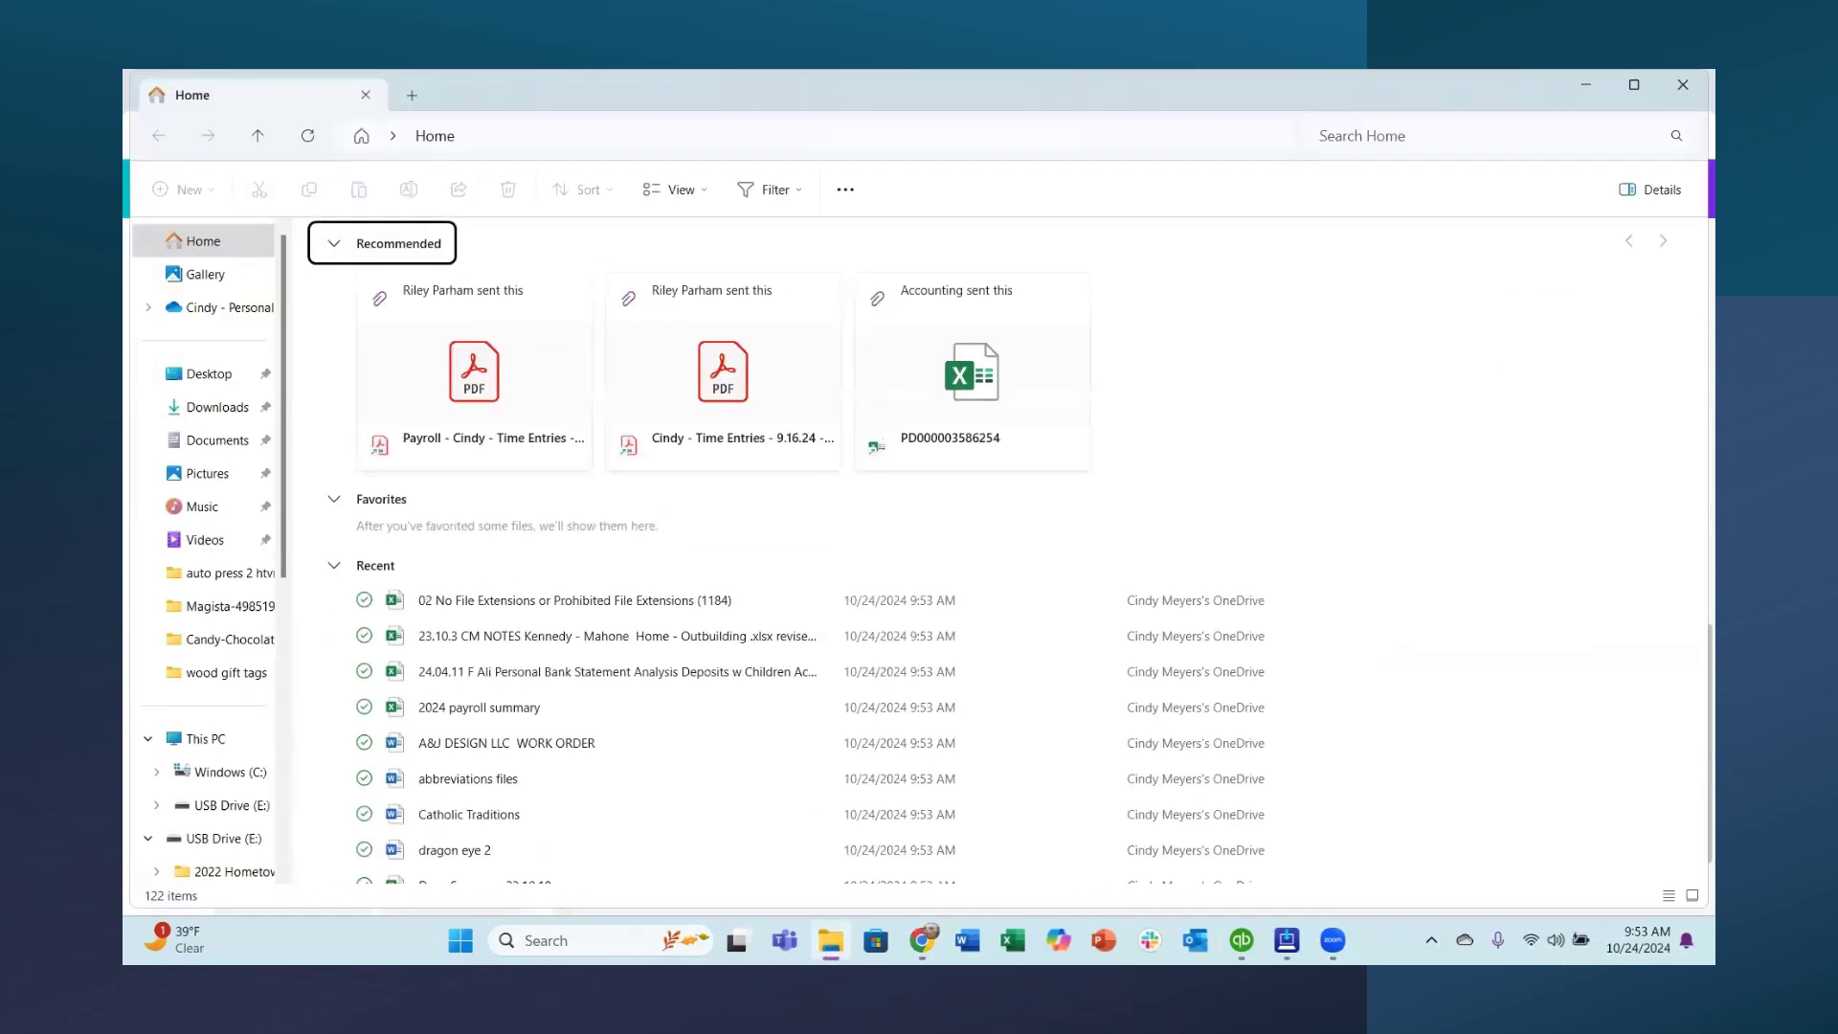
left_click(234, 409)
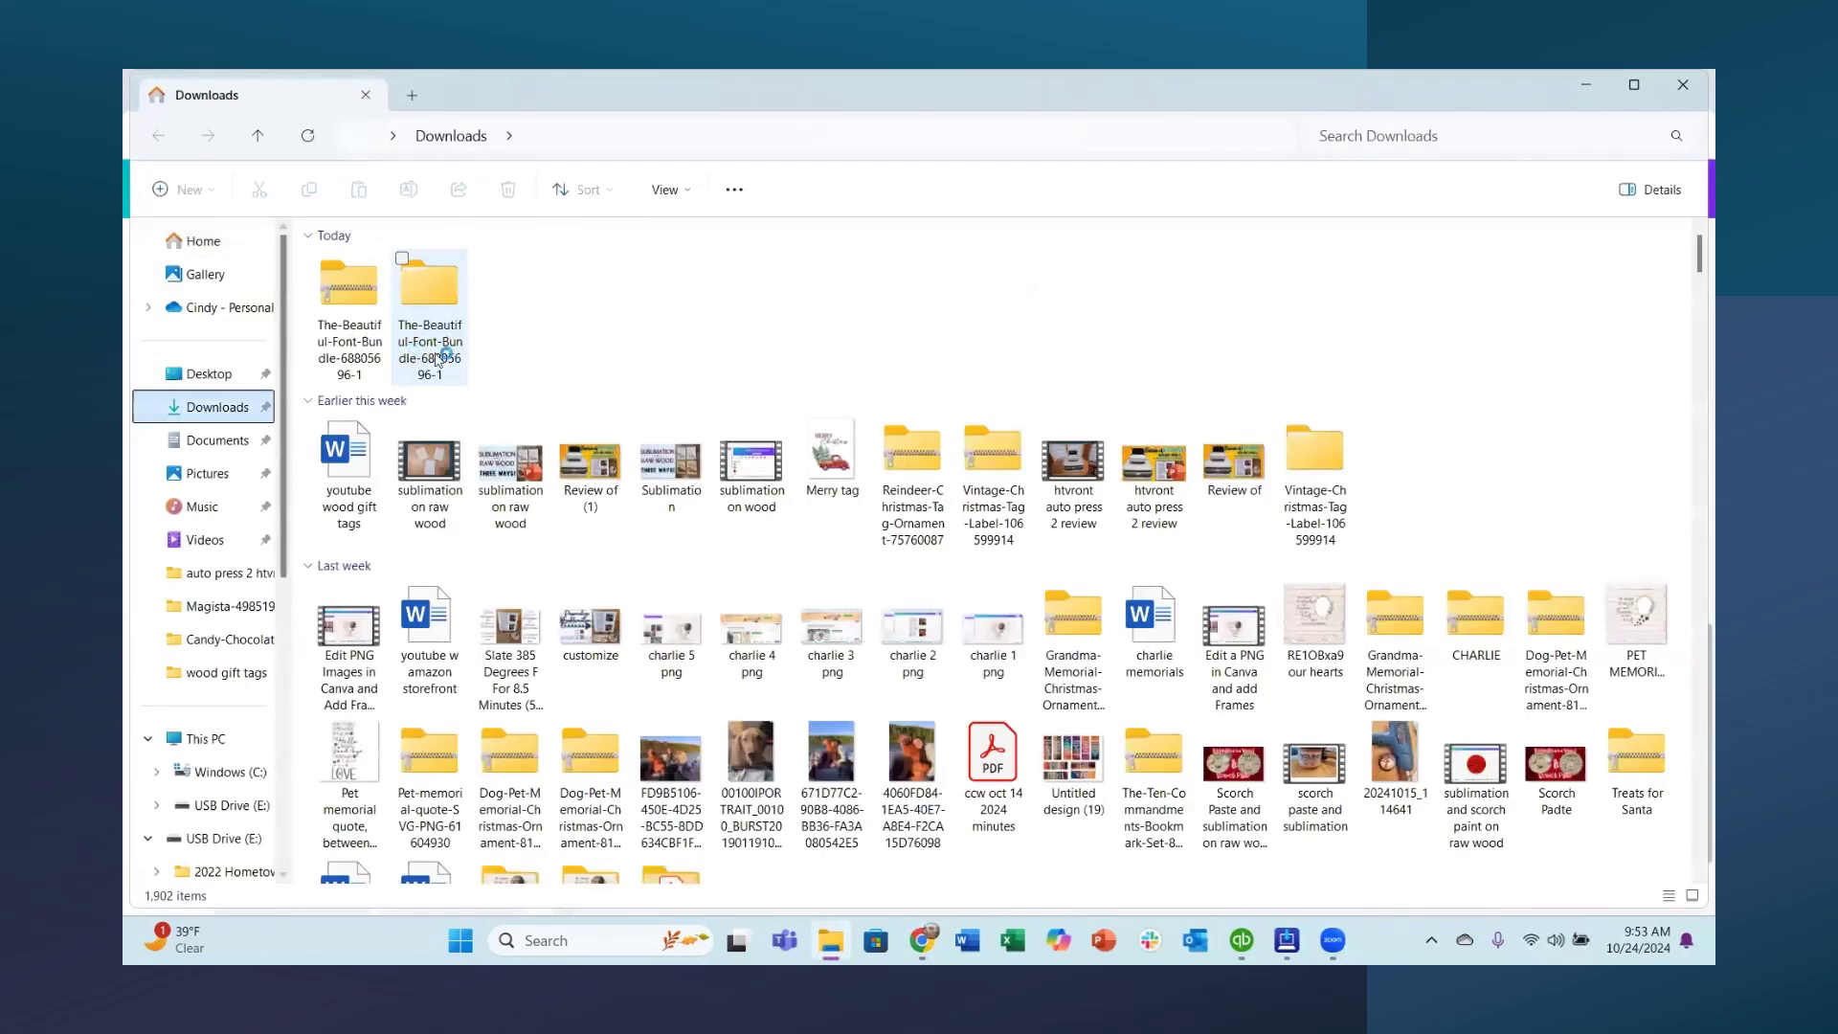
double_click(431, 344)
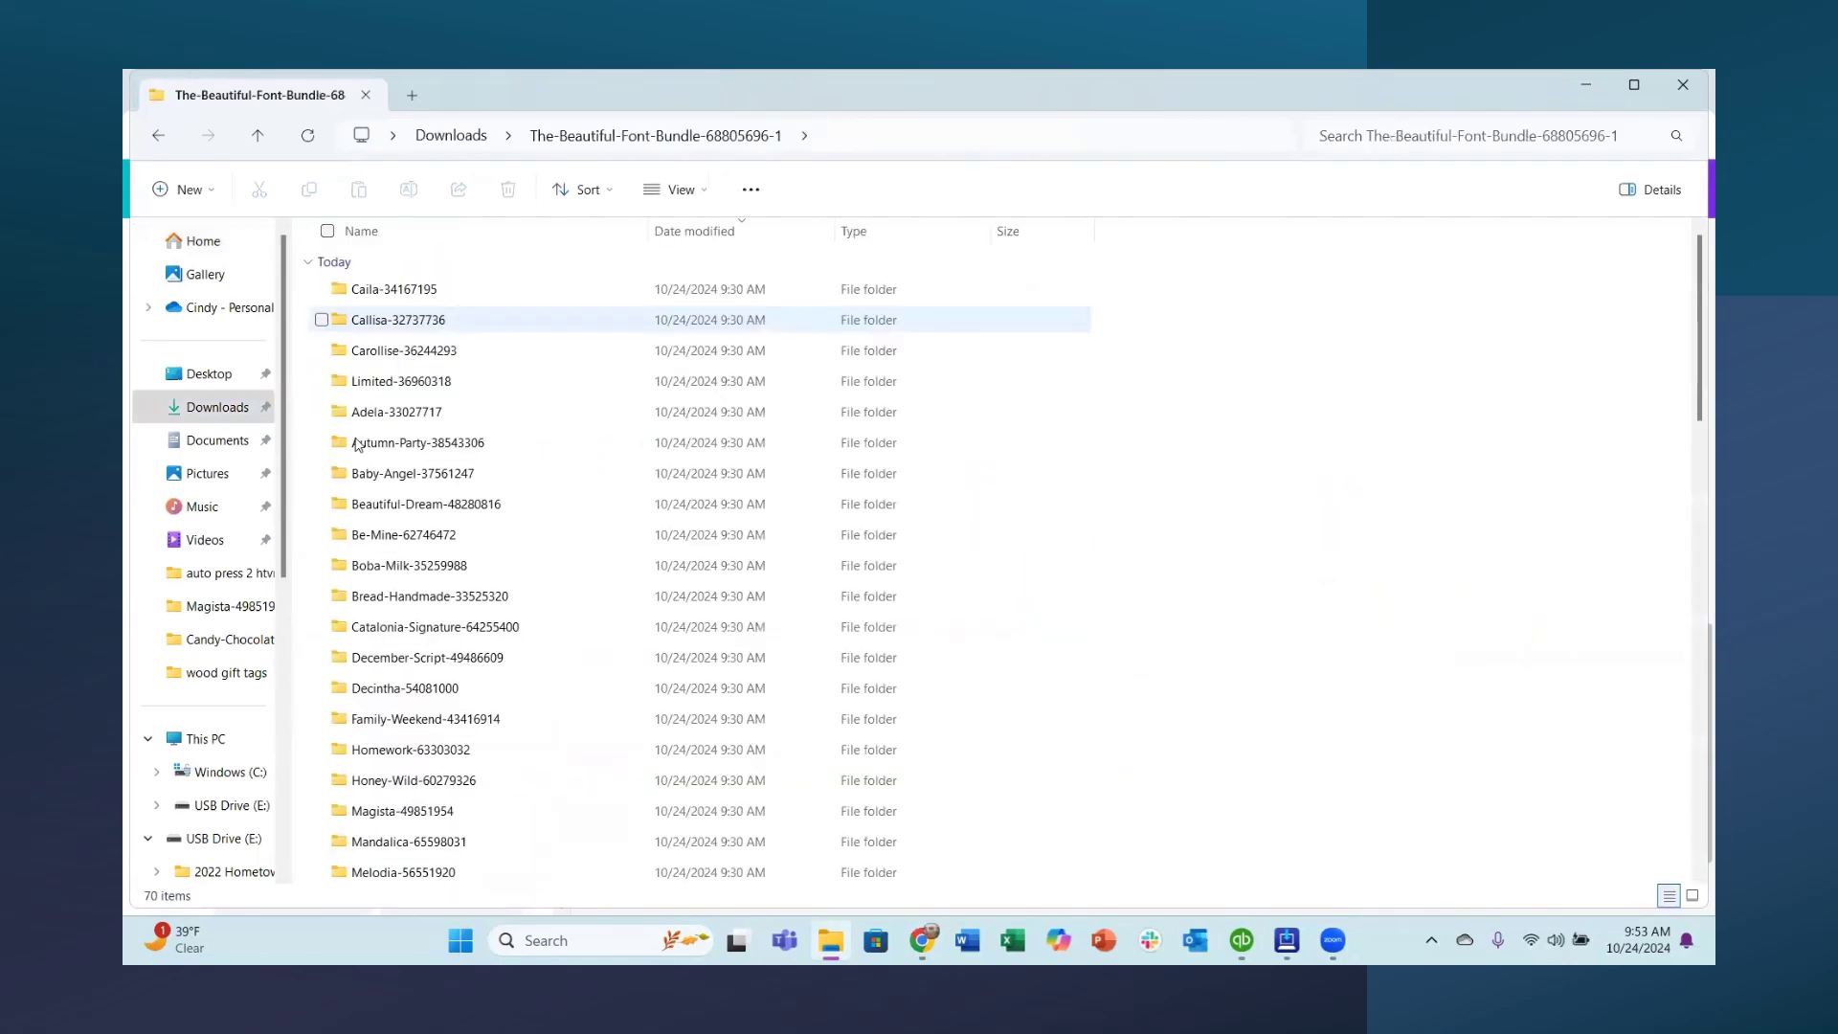
scroll(406, 536, "down", 3)
scroll(407, 532, "up", 3)
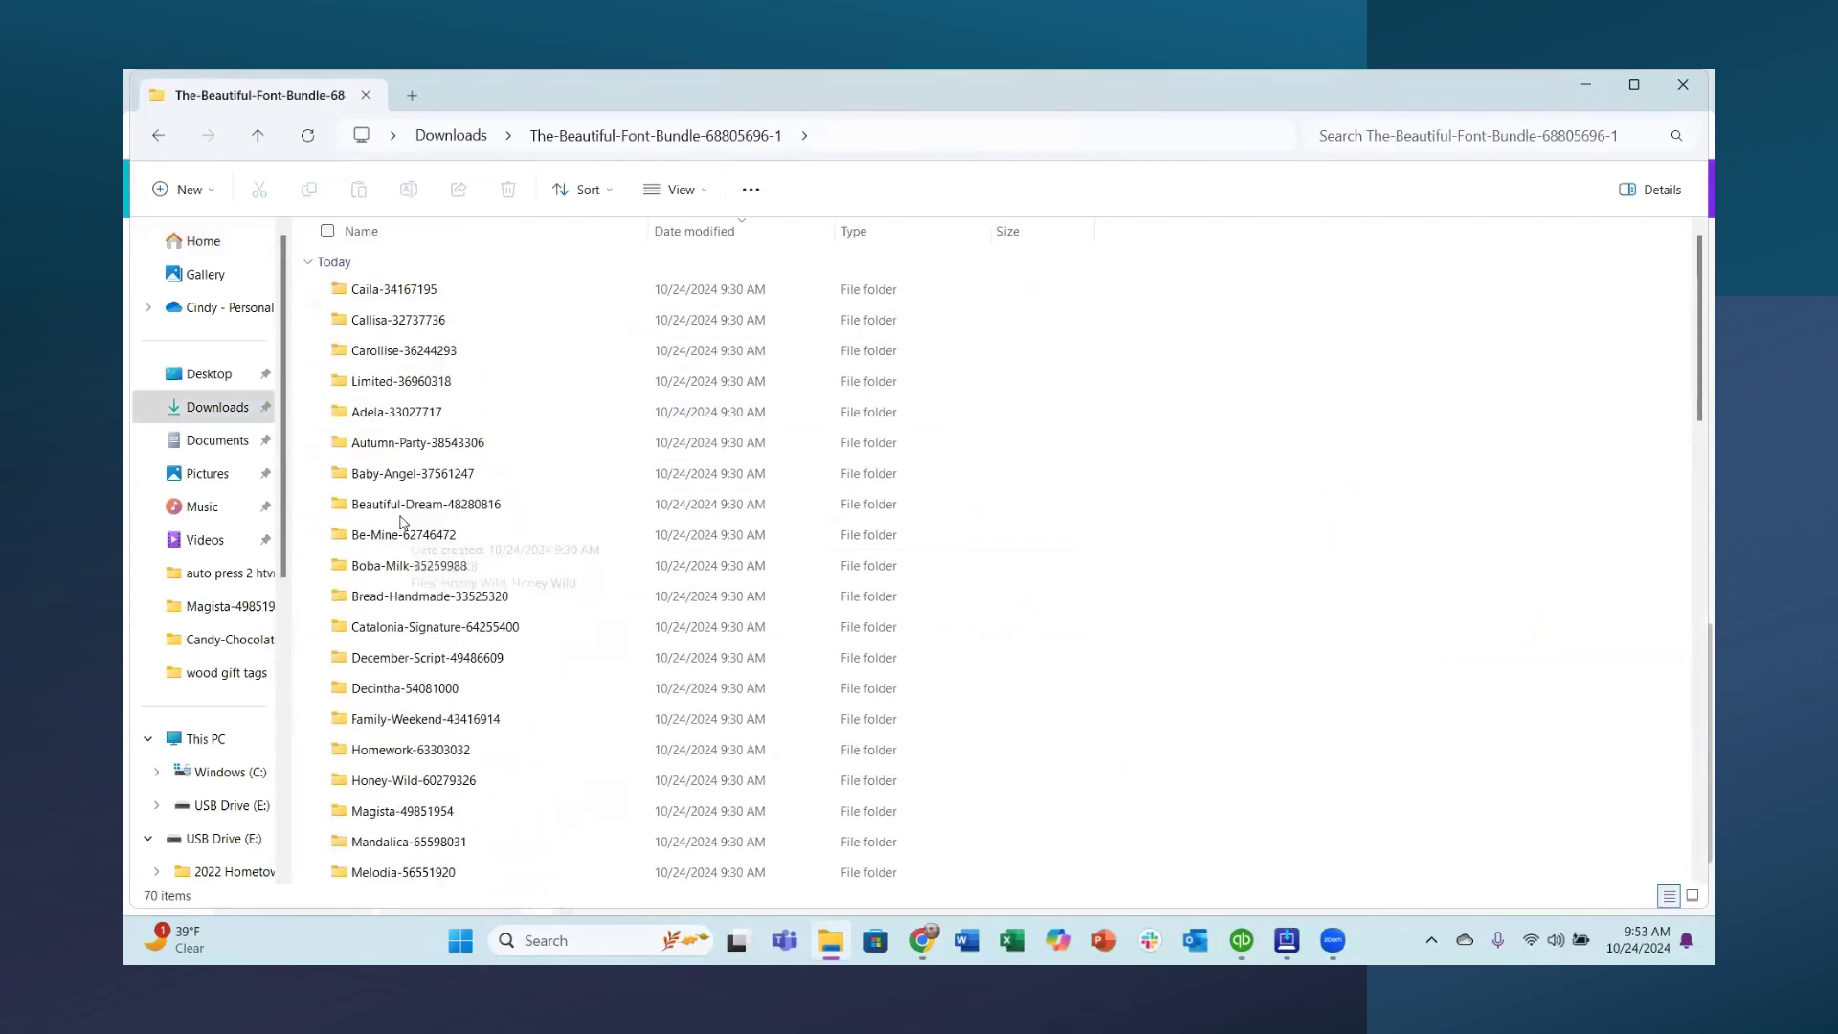
scroll(412, 534, "down", 5)
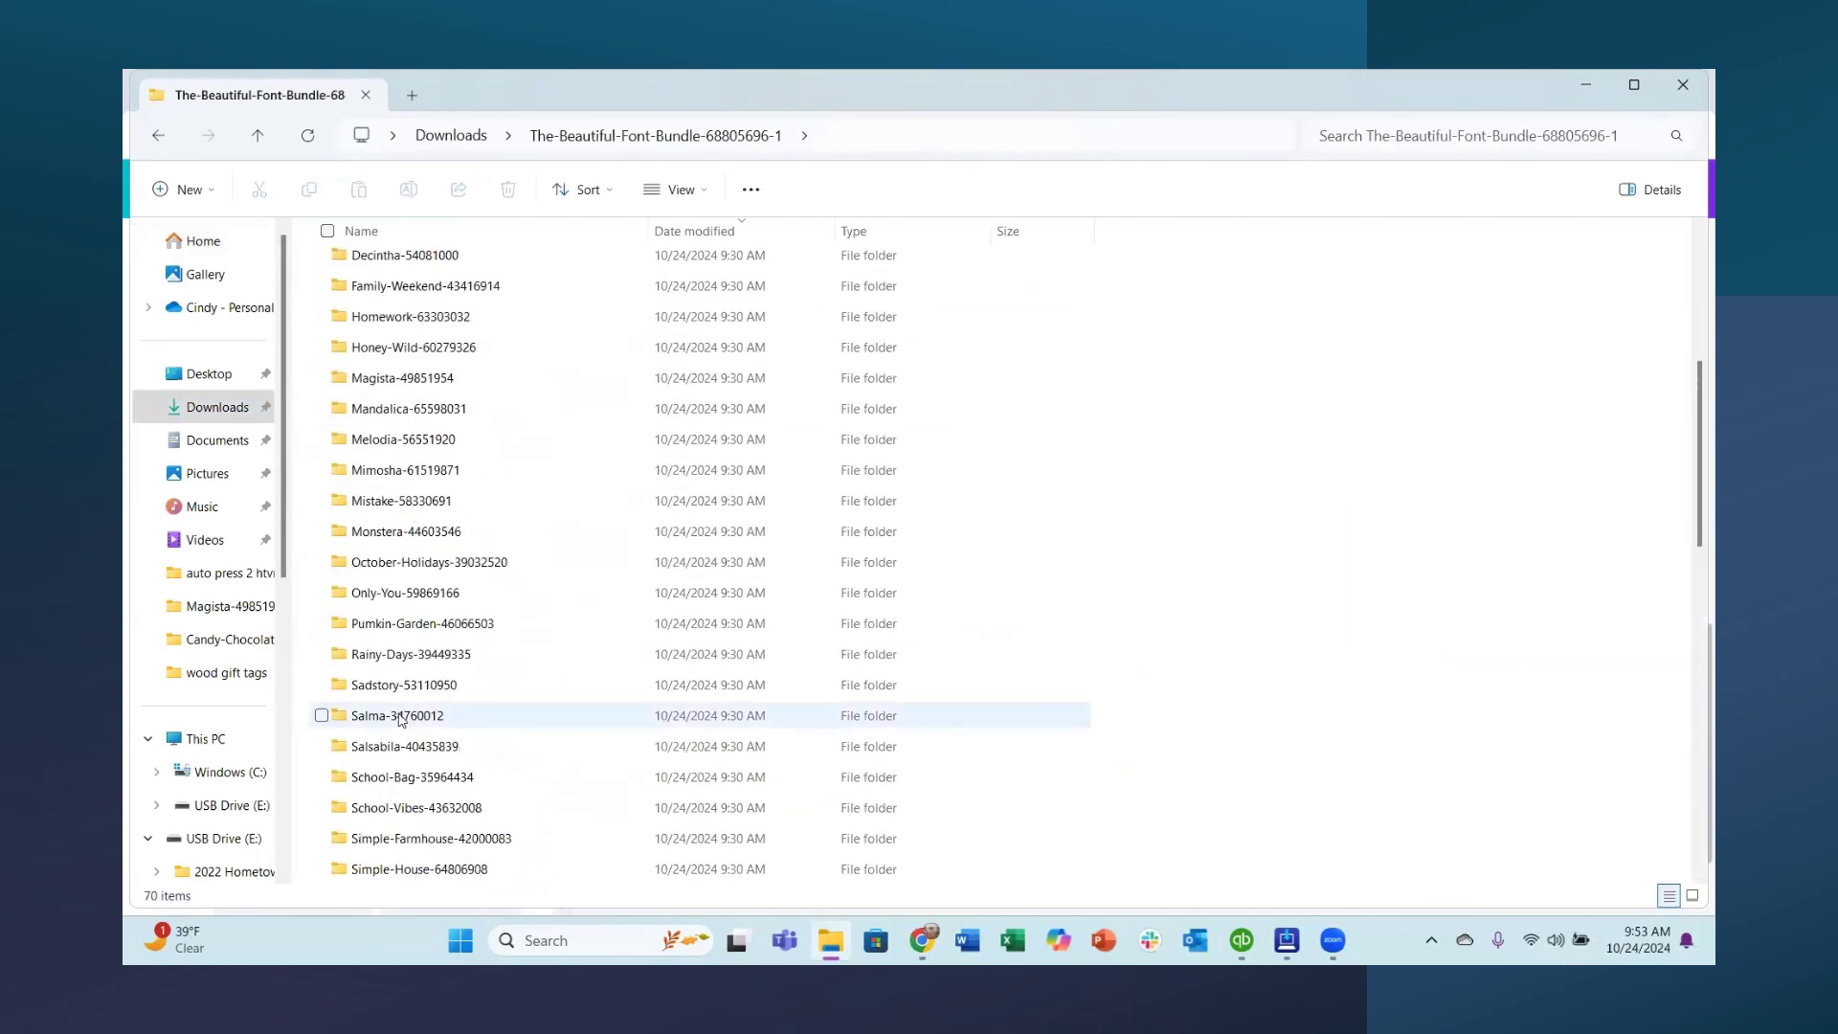
double_click(393, 715)
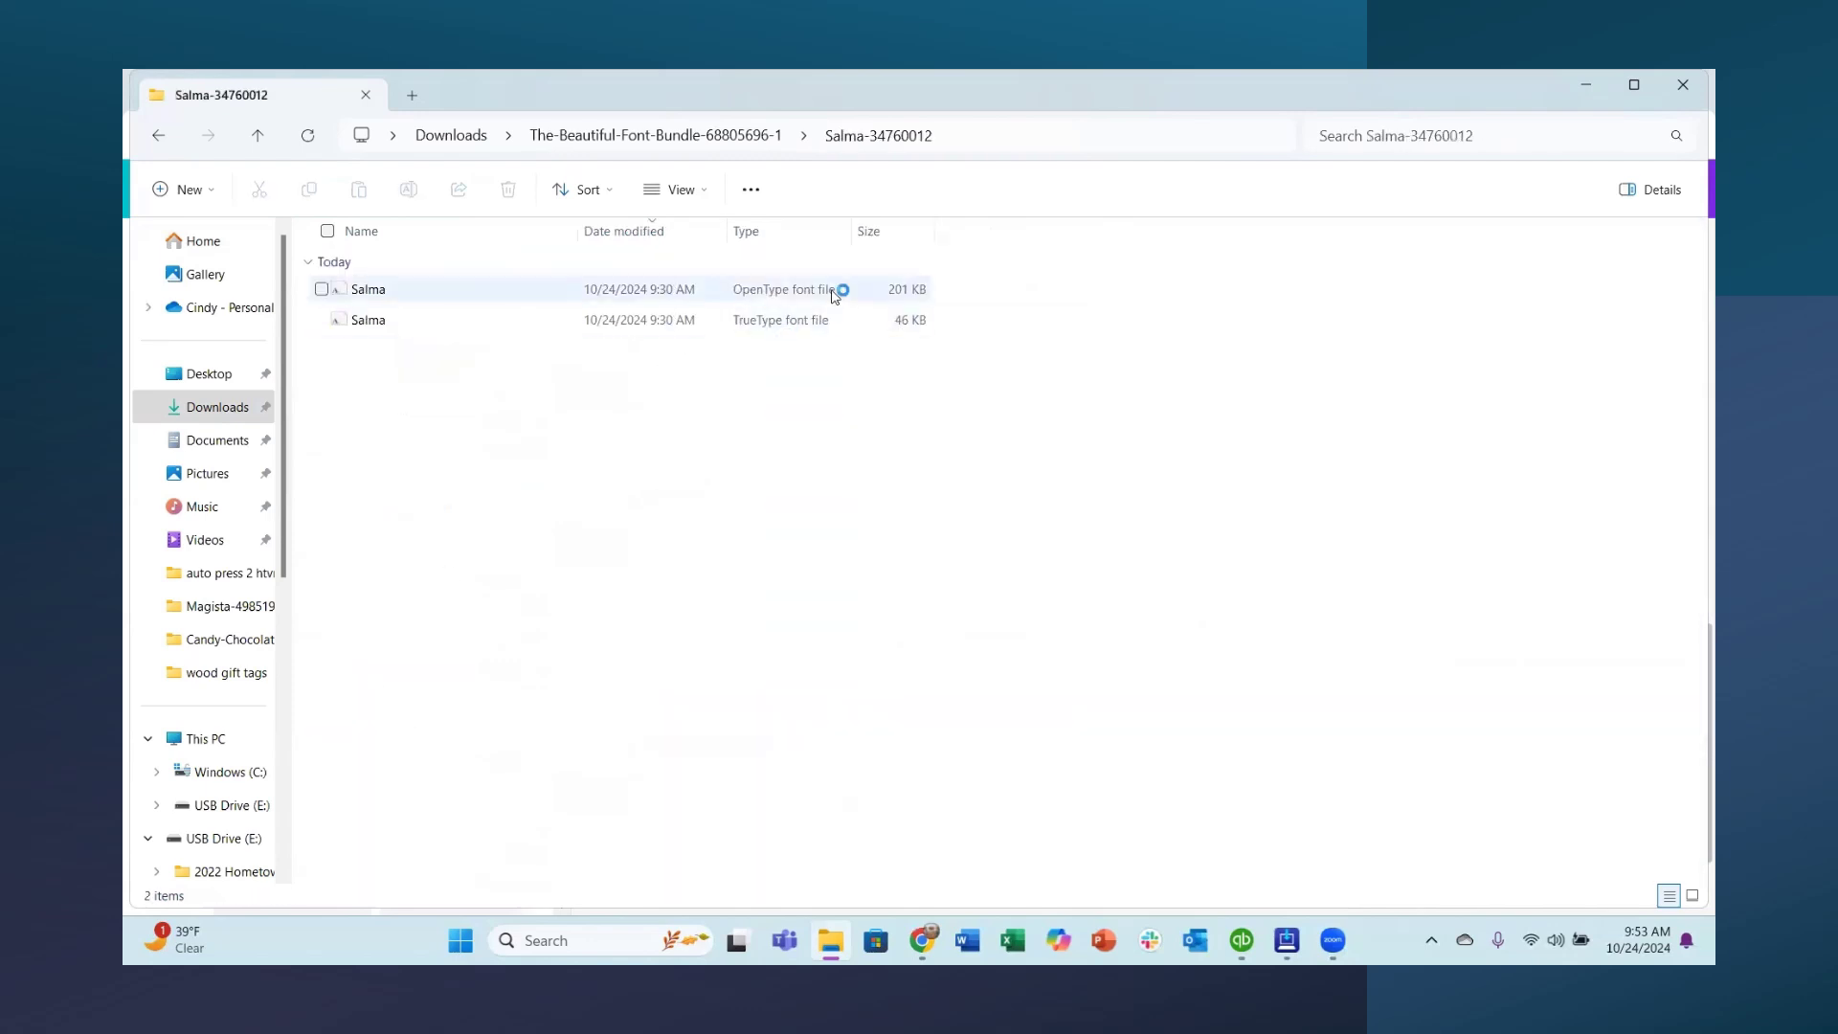
left_click(1685, 87)
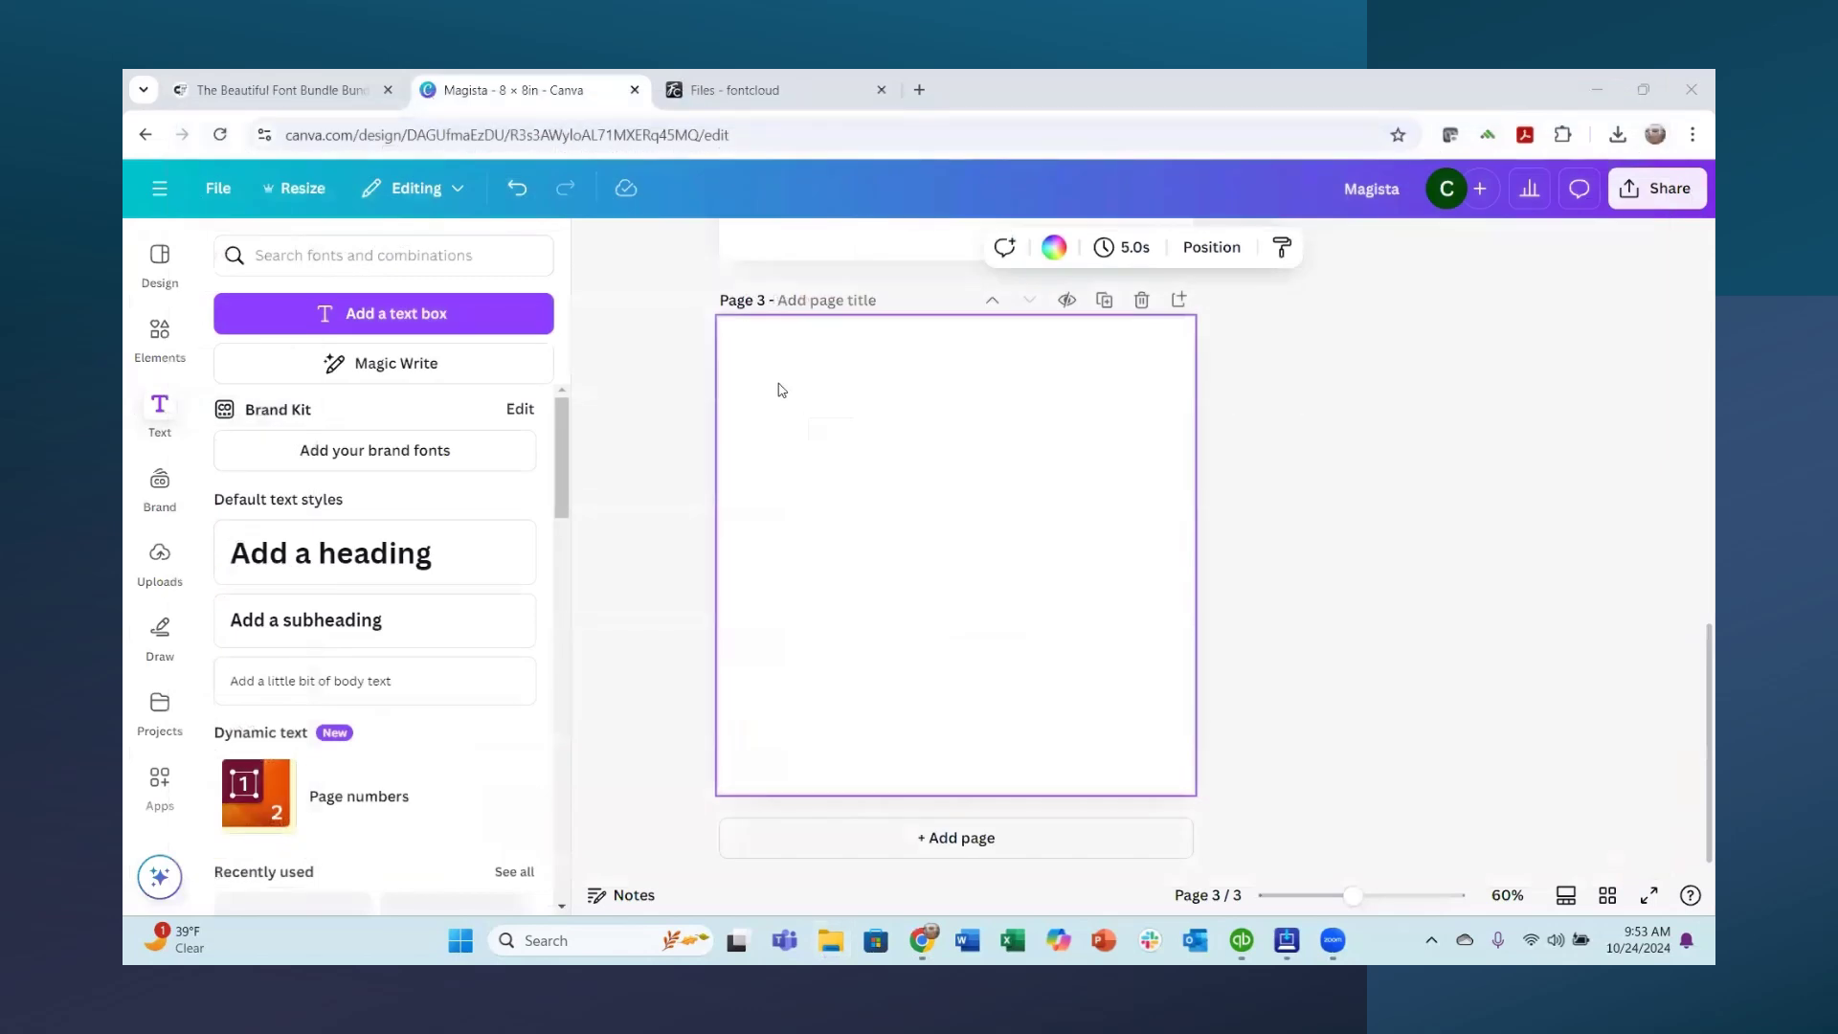
Step: Add a text box reading "Salma" on page 3, enlarge it to about size 142, and center it on the page
left_click(485, 316)
type("a")
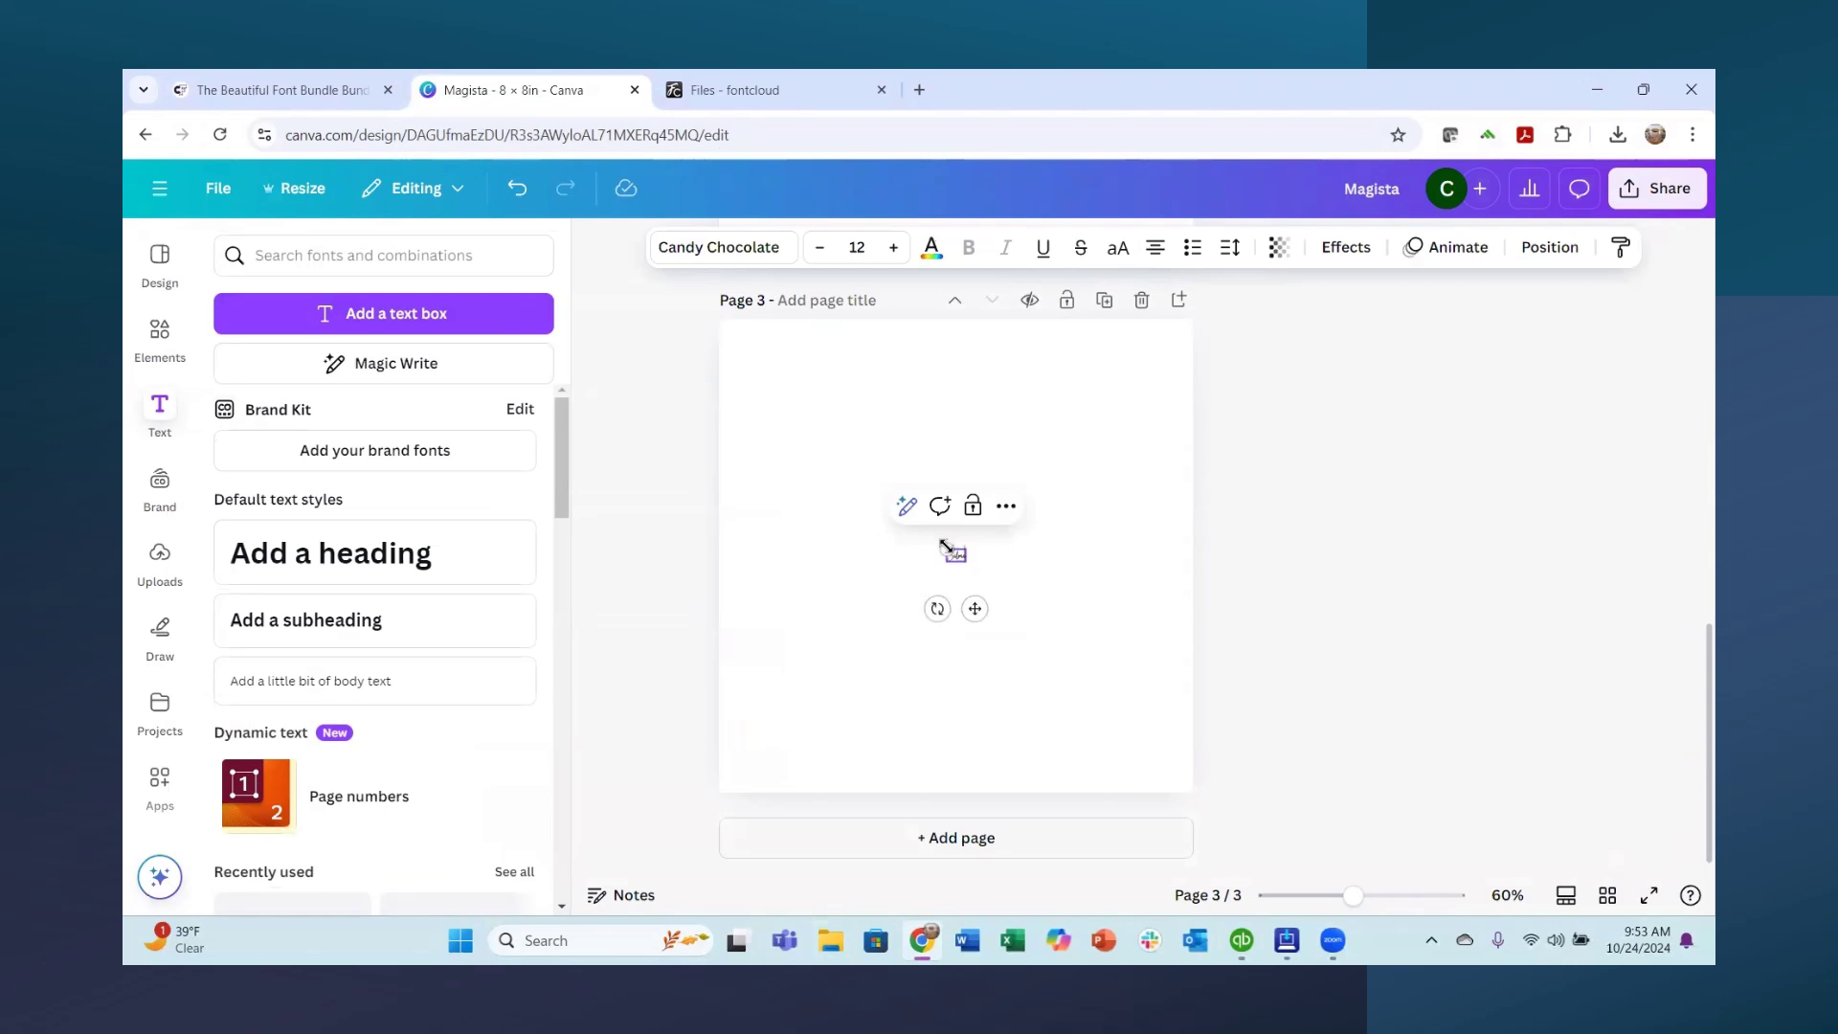
left_click_drag(946, 546, 763, 381)
left_click(1441, 505)
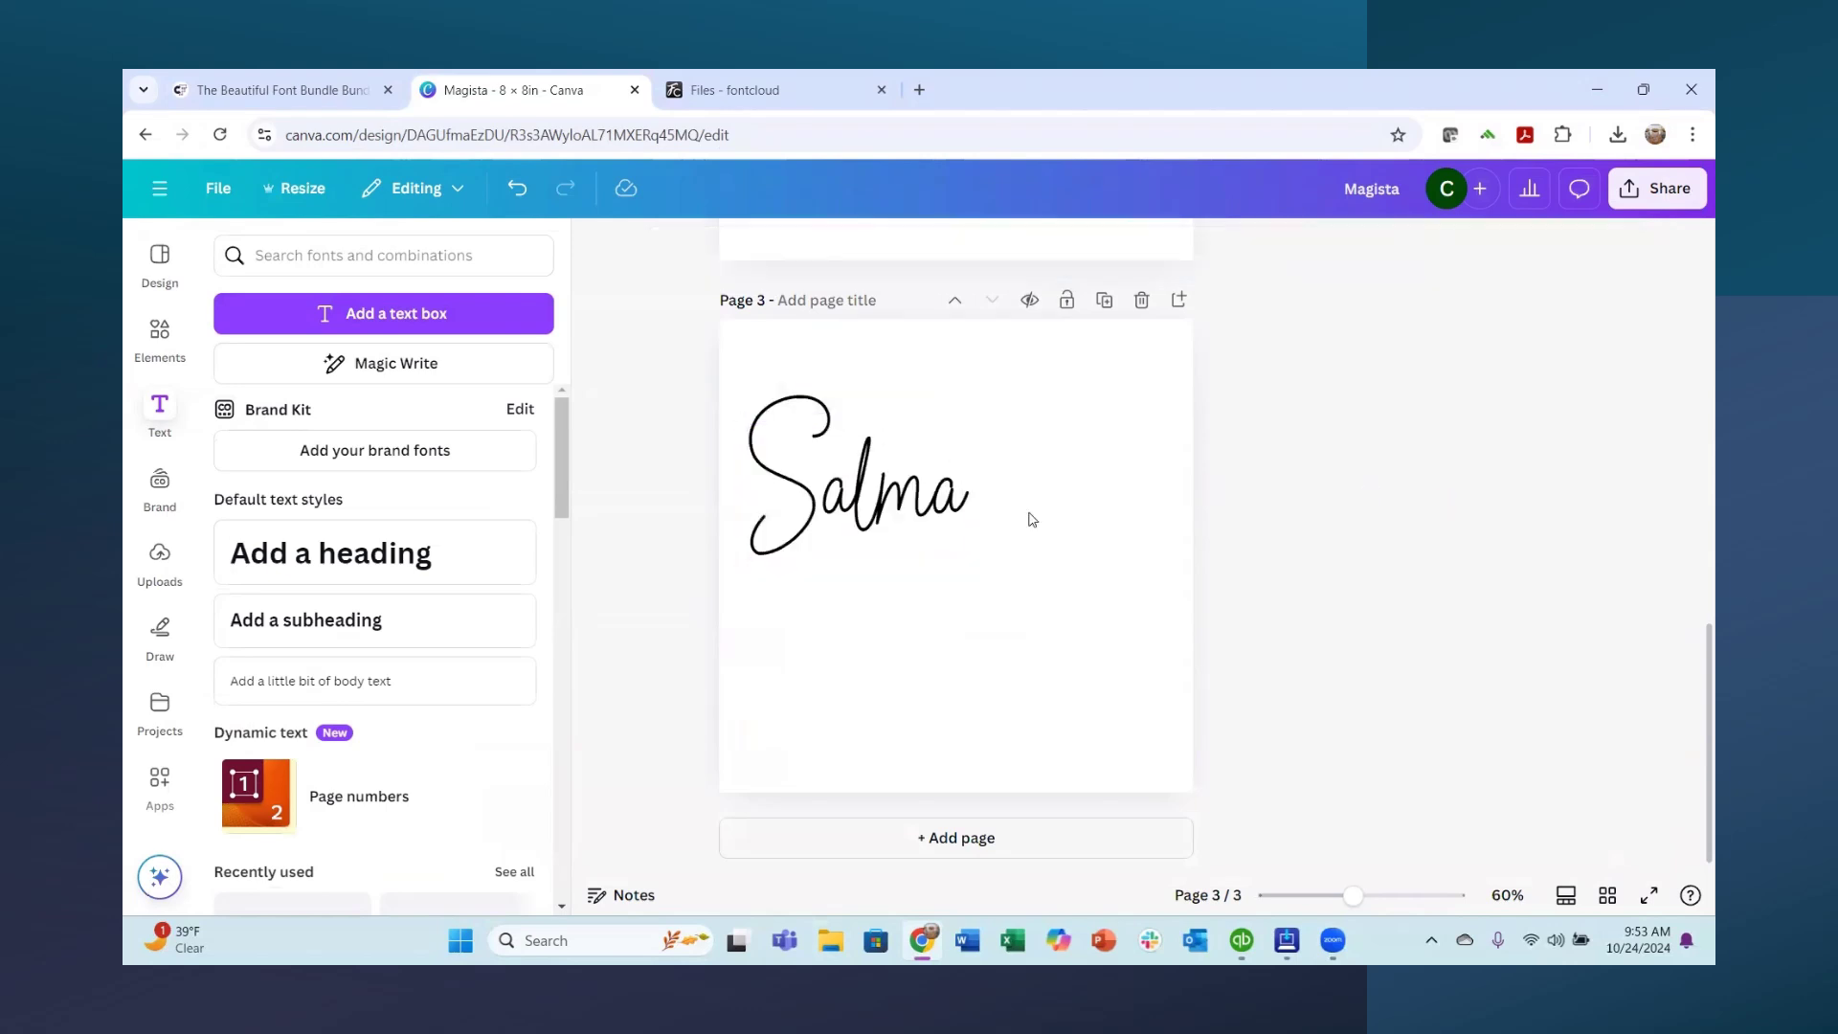
left_click_drag(858, 493, 947, 550)
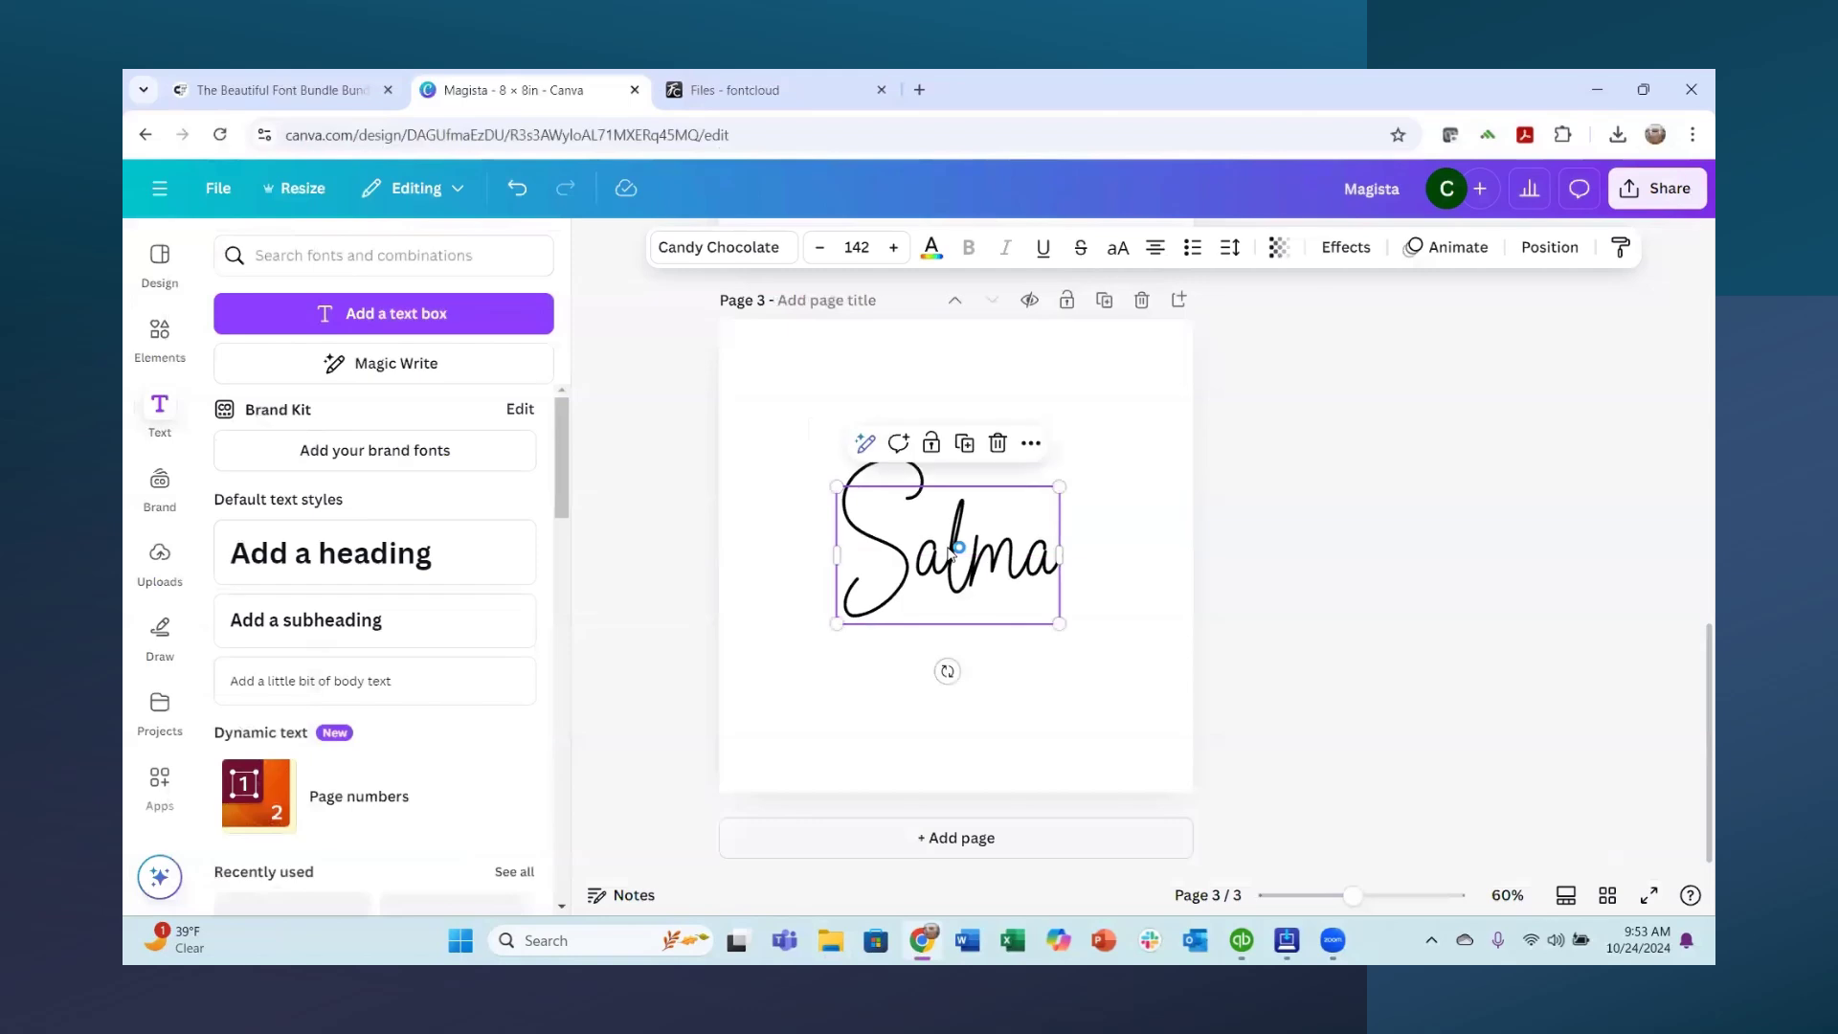
Step: Select the word "Salma" and upload the Salma OpenType font from the bundle's Salma folder to Canva, confirming the usage rights
left_click(947, 548)
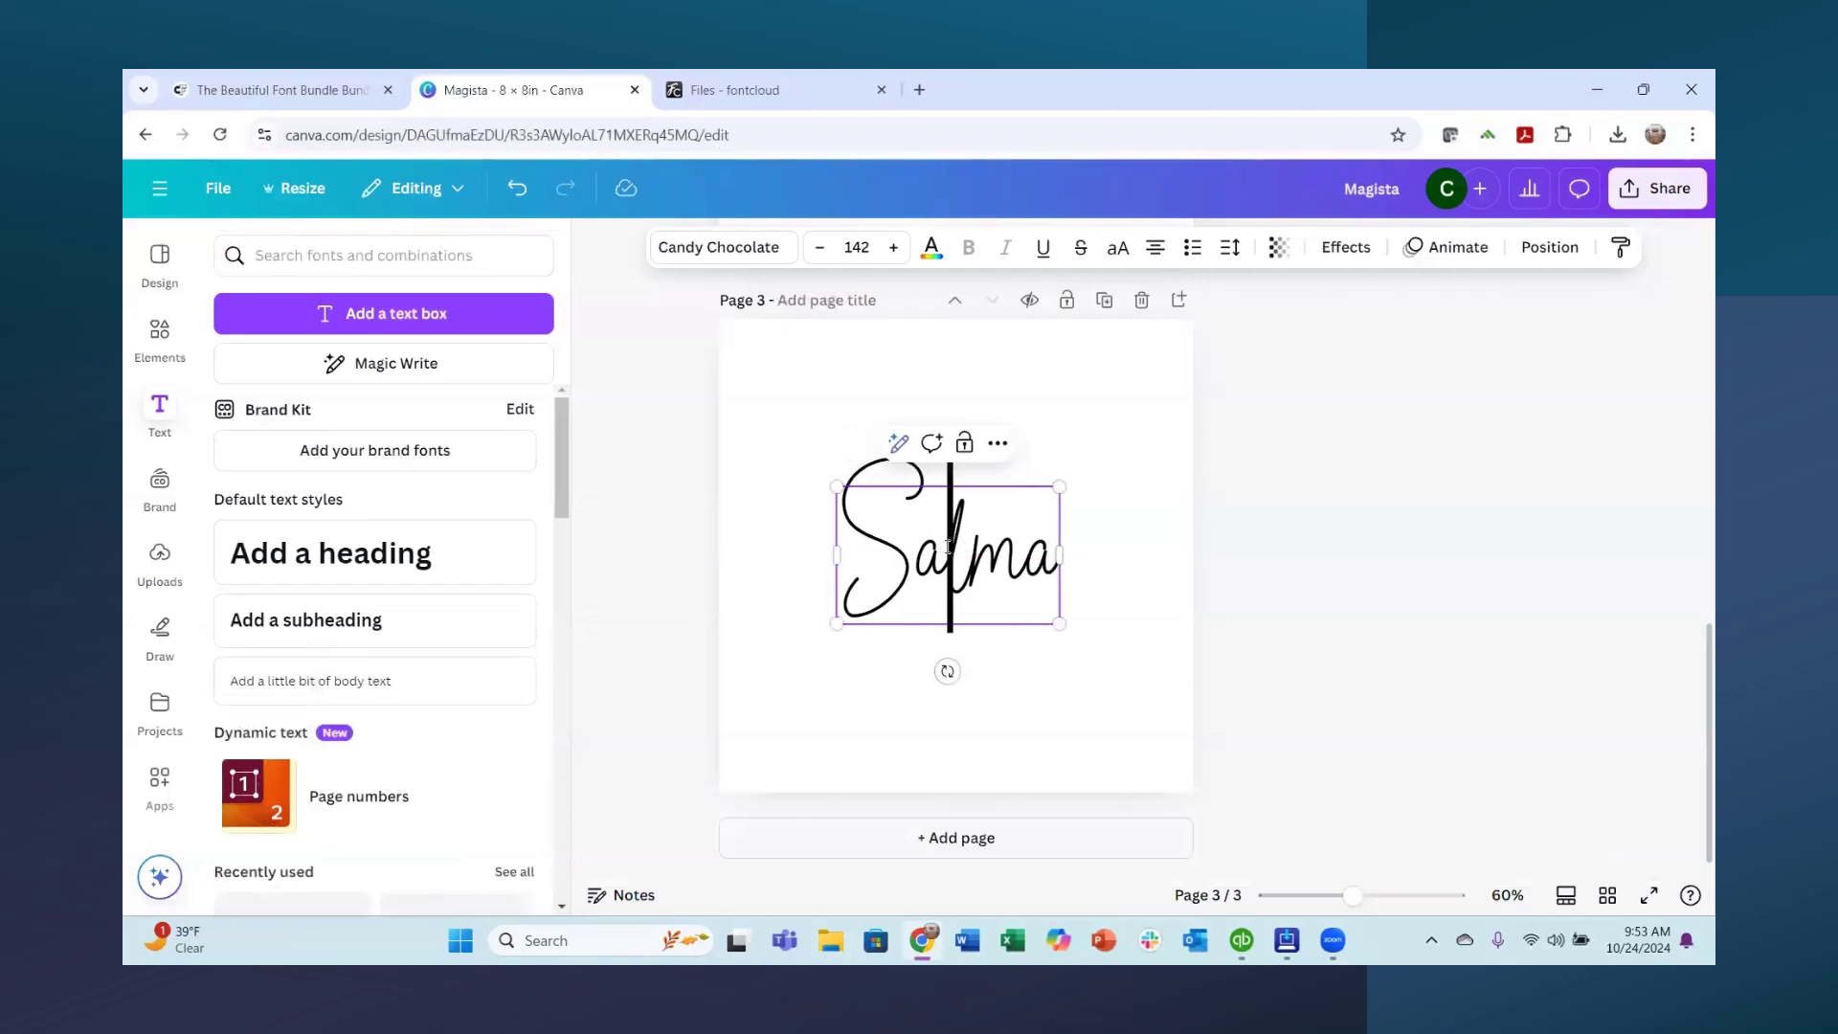
double_click(858, 560)
left_click(760, 251)
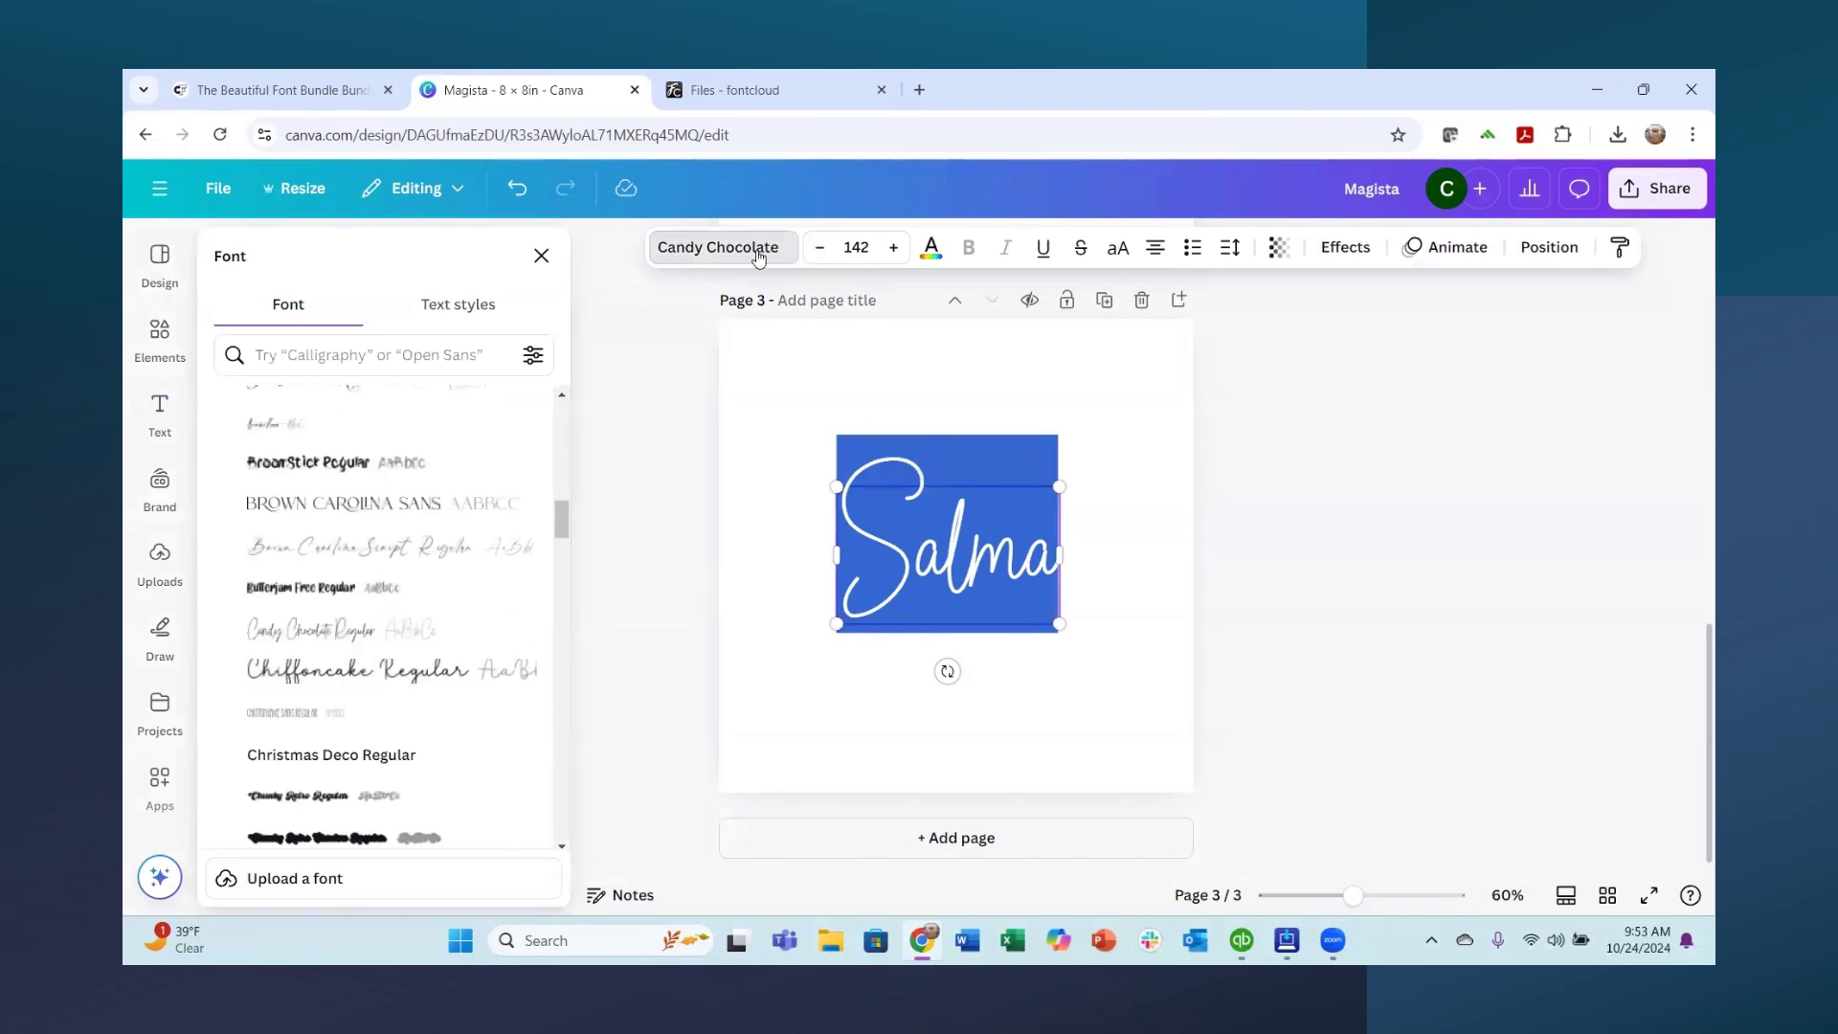
left_click(311, 878)
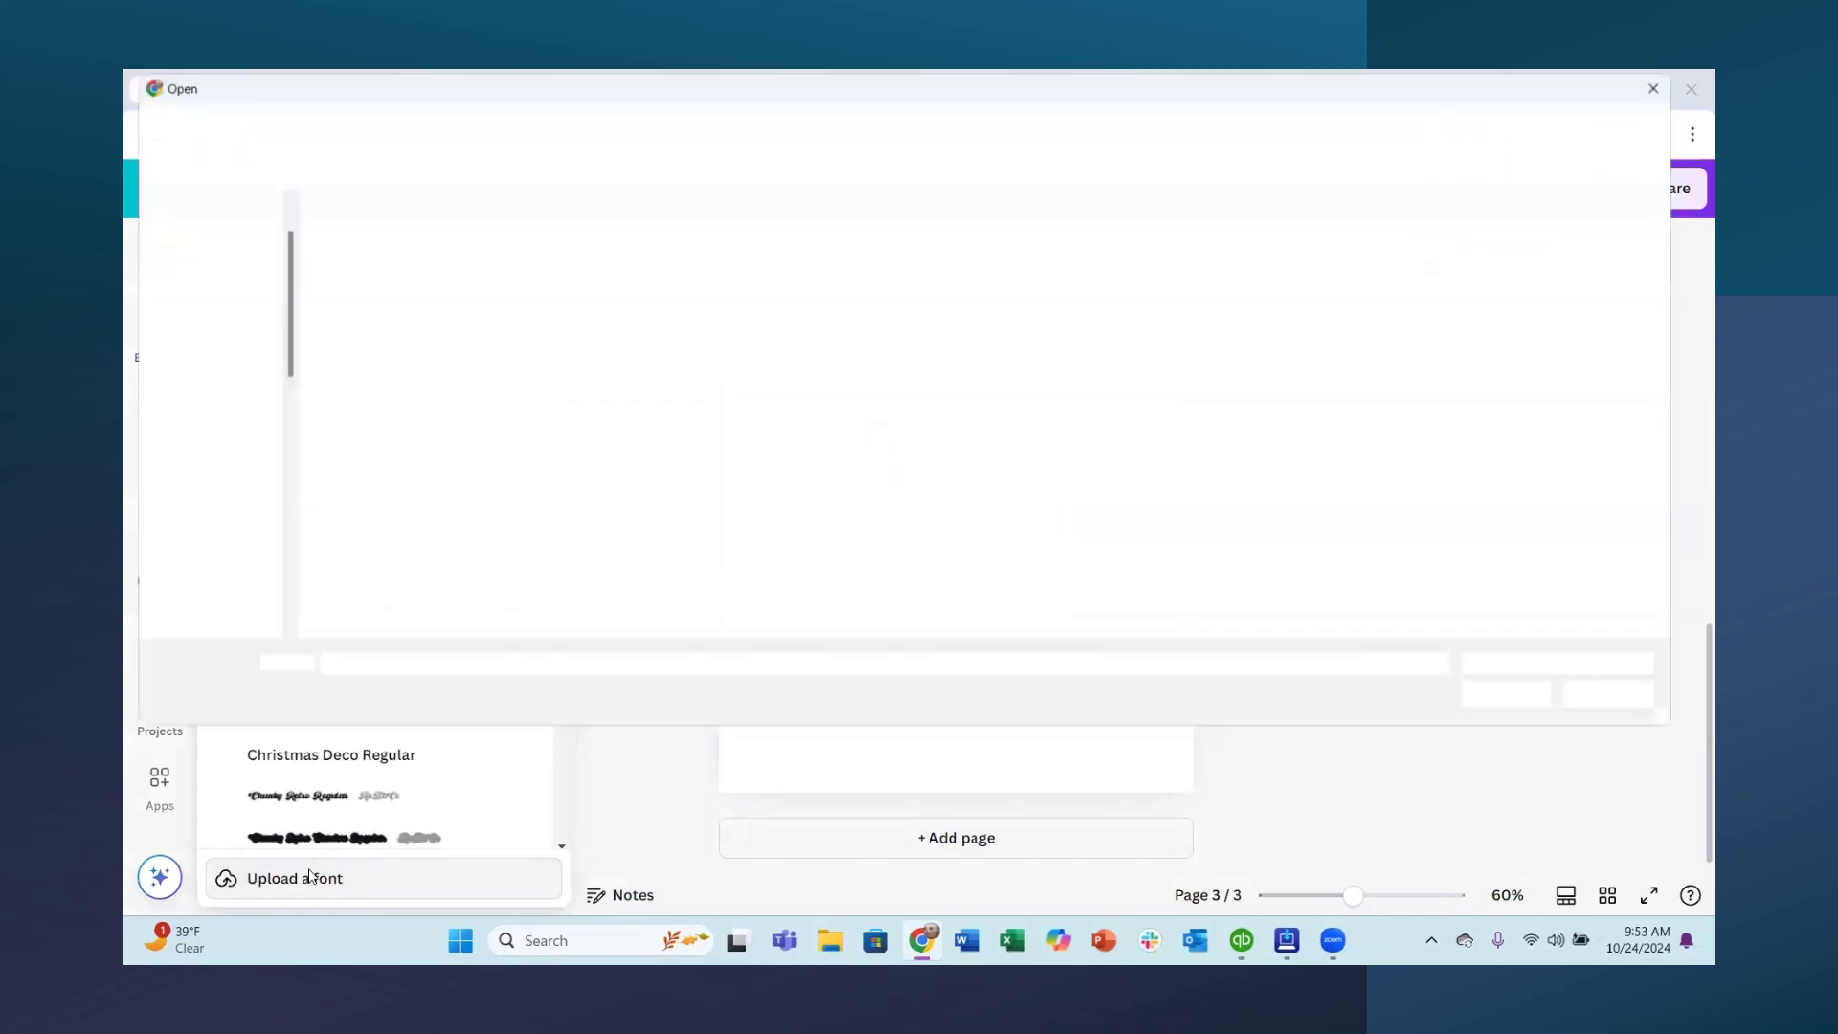
left_click(202, 306)
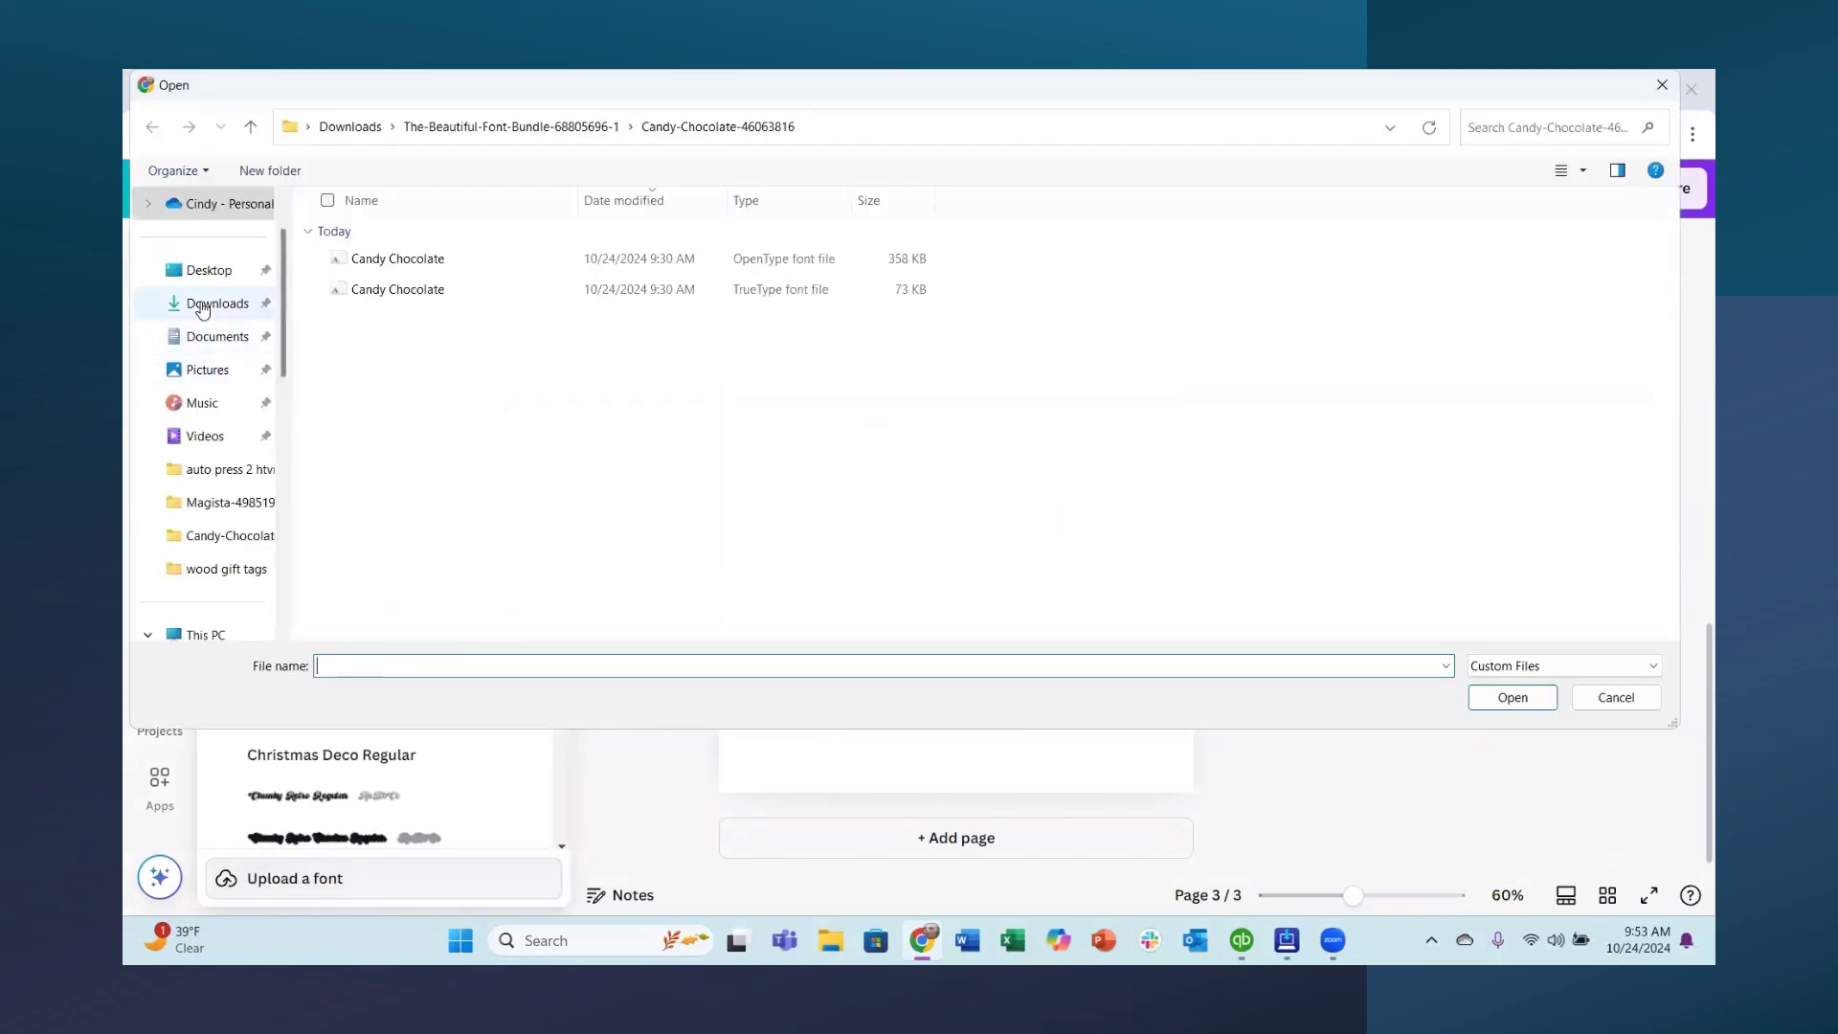
left_click(380, 305)
double_click(380, 305)
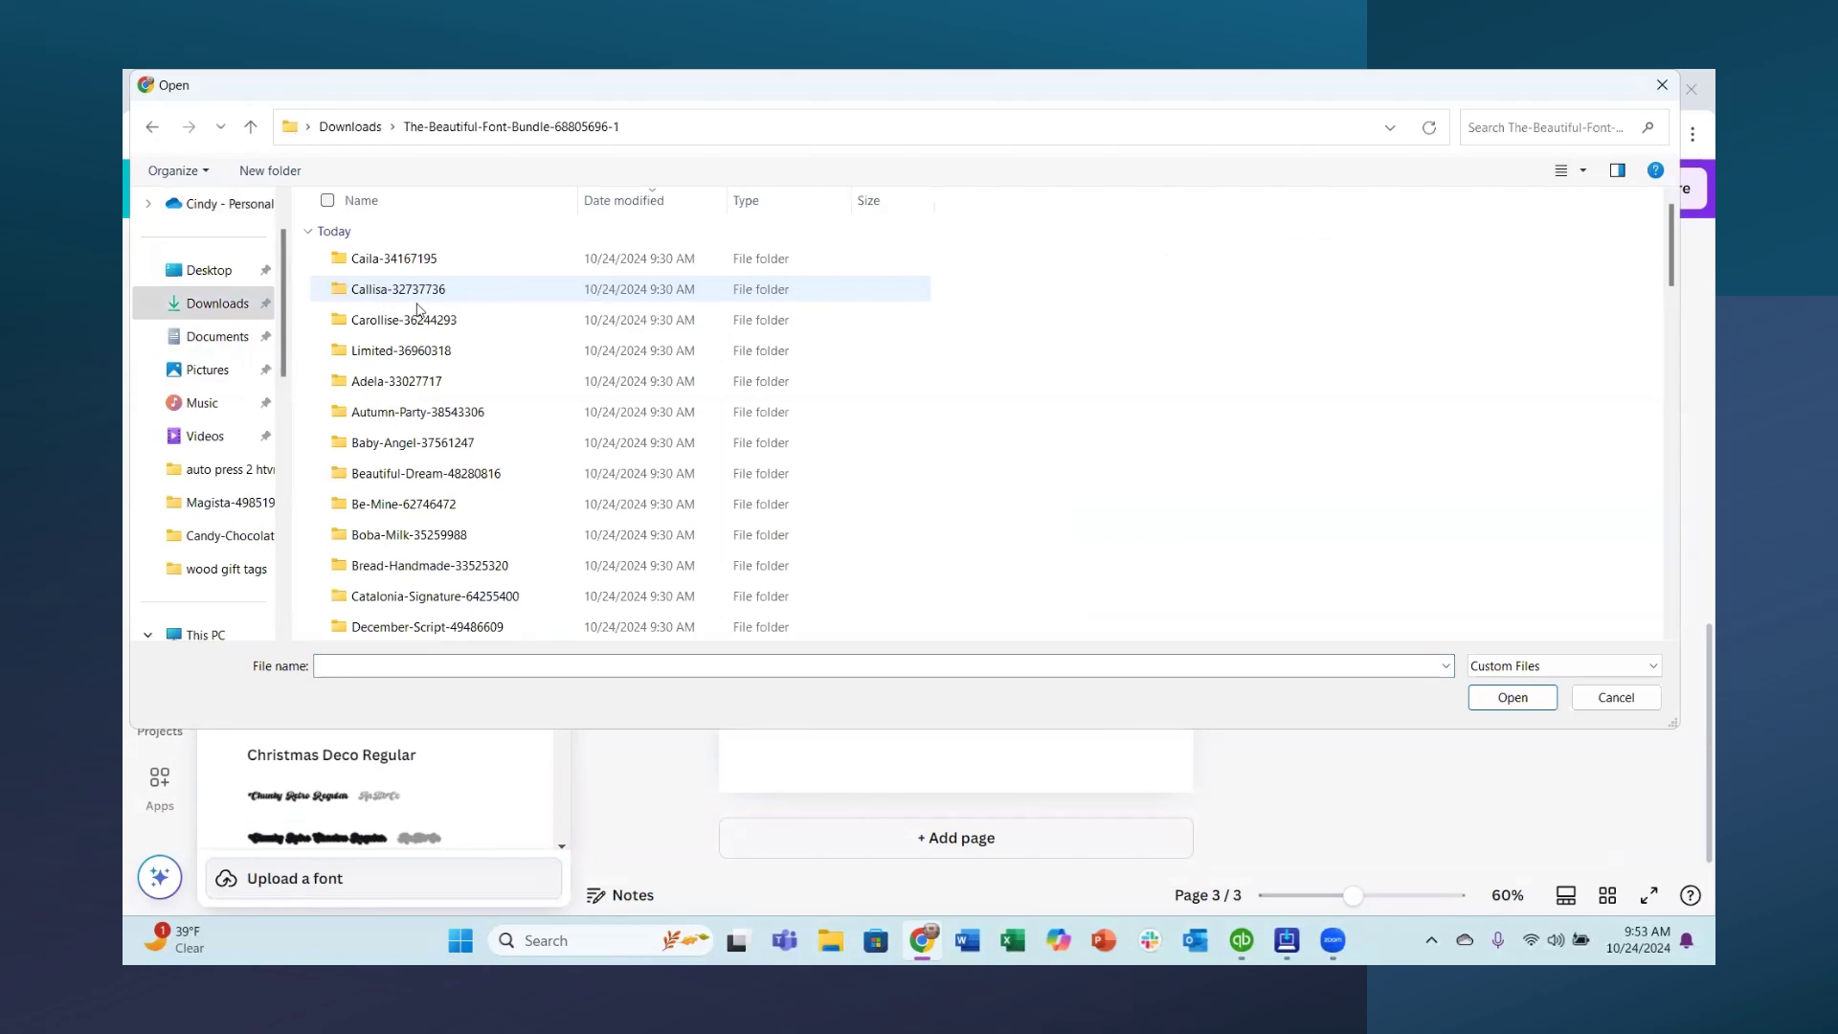
scroll(478, 373, "down", 5)
scroll(478, 374, "down", 1)
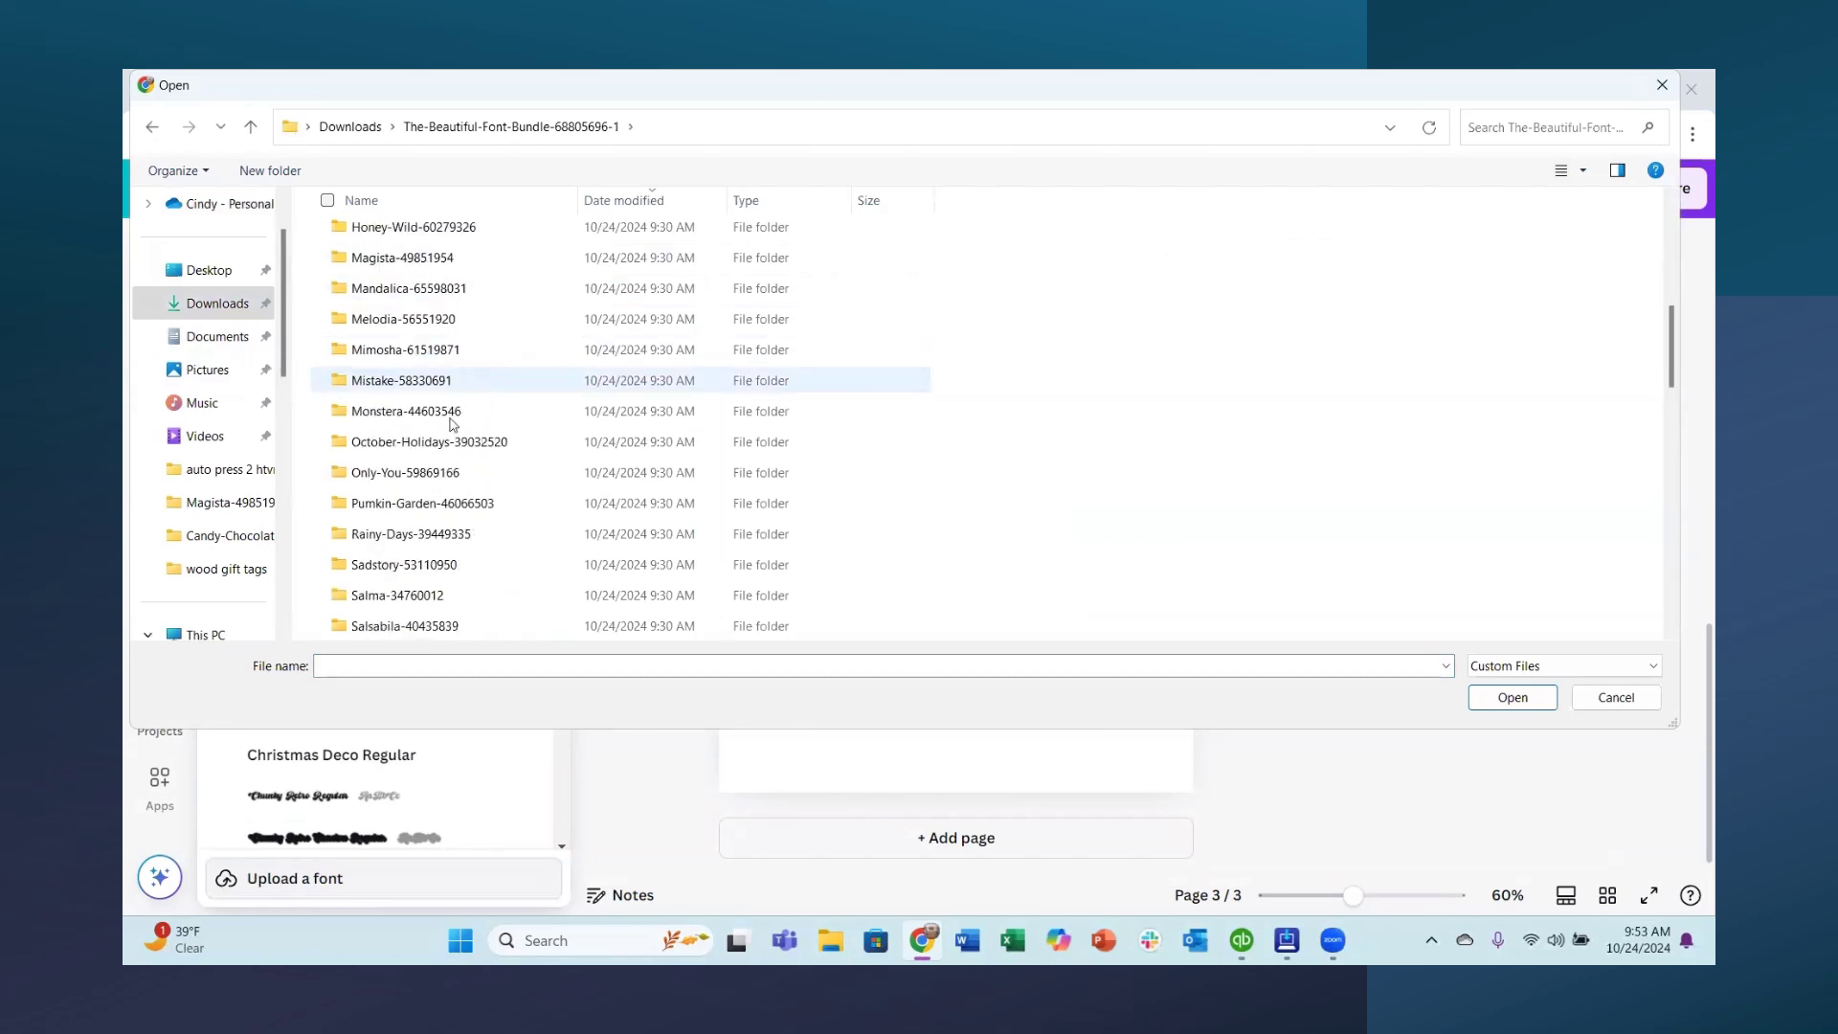
double_click(395, 599)
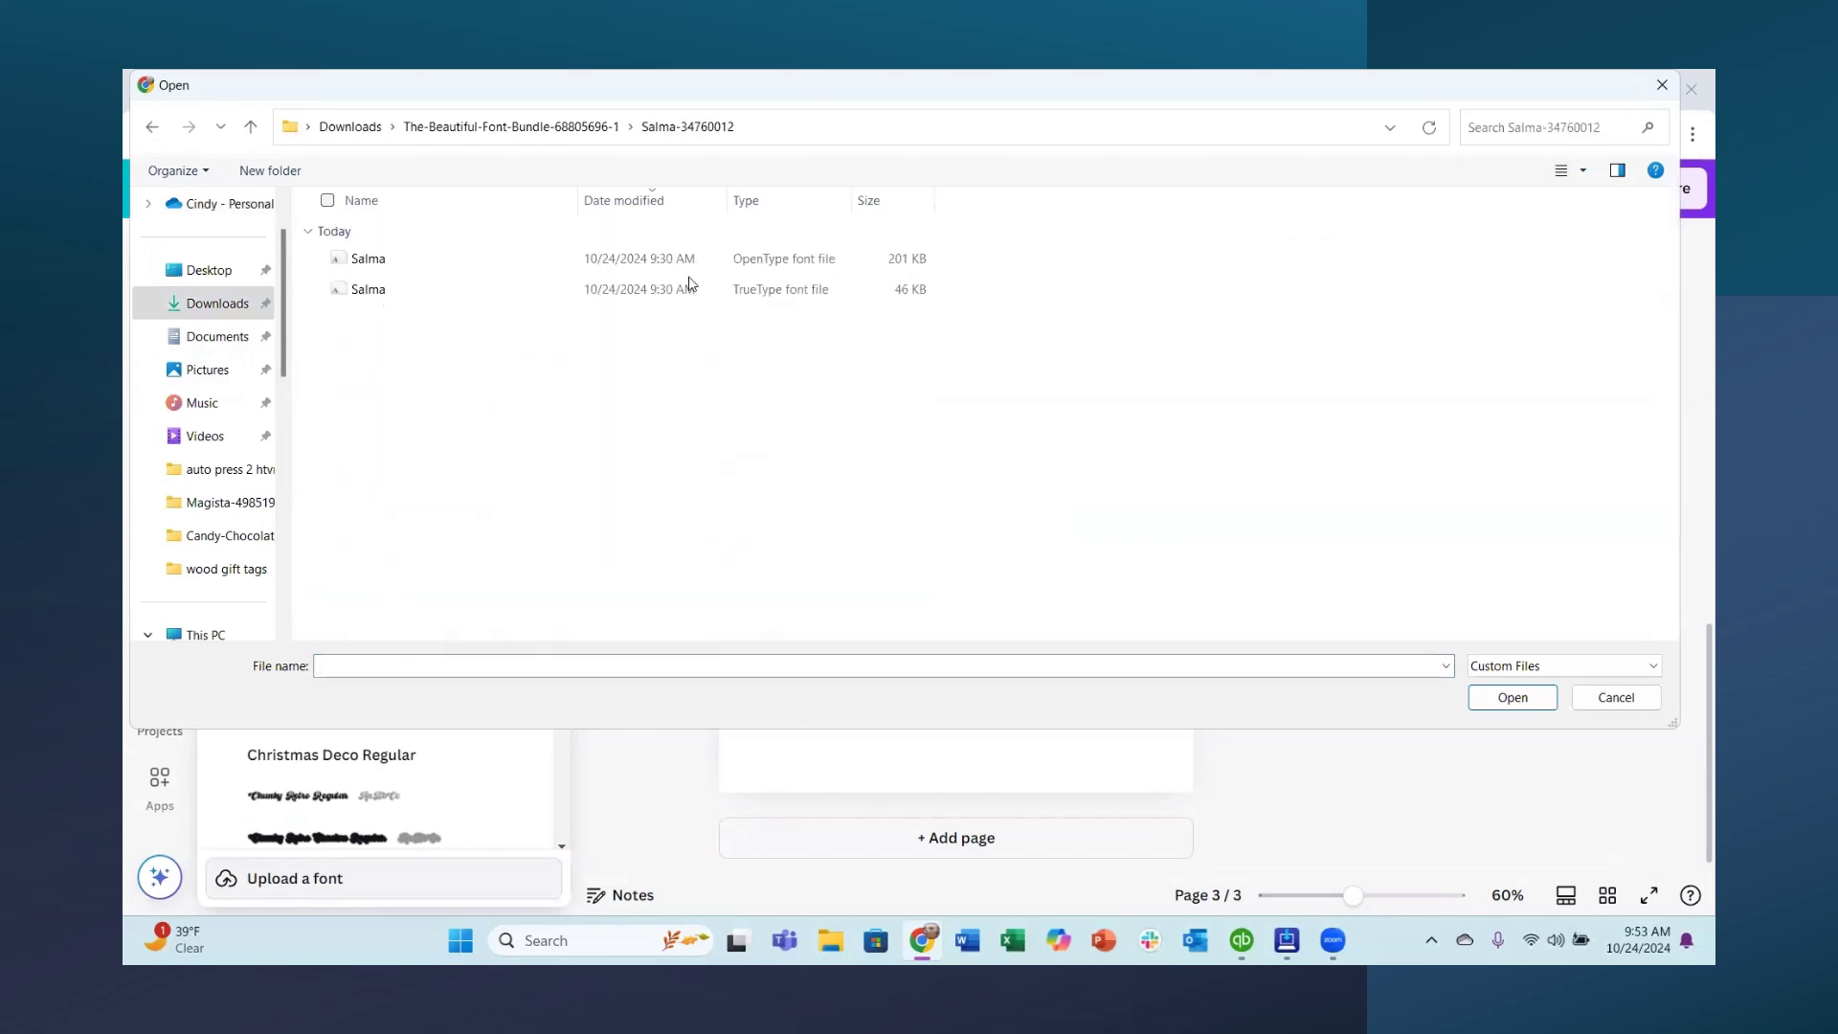
double_click(795, 264)
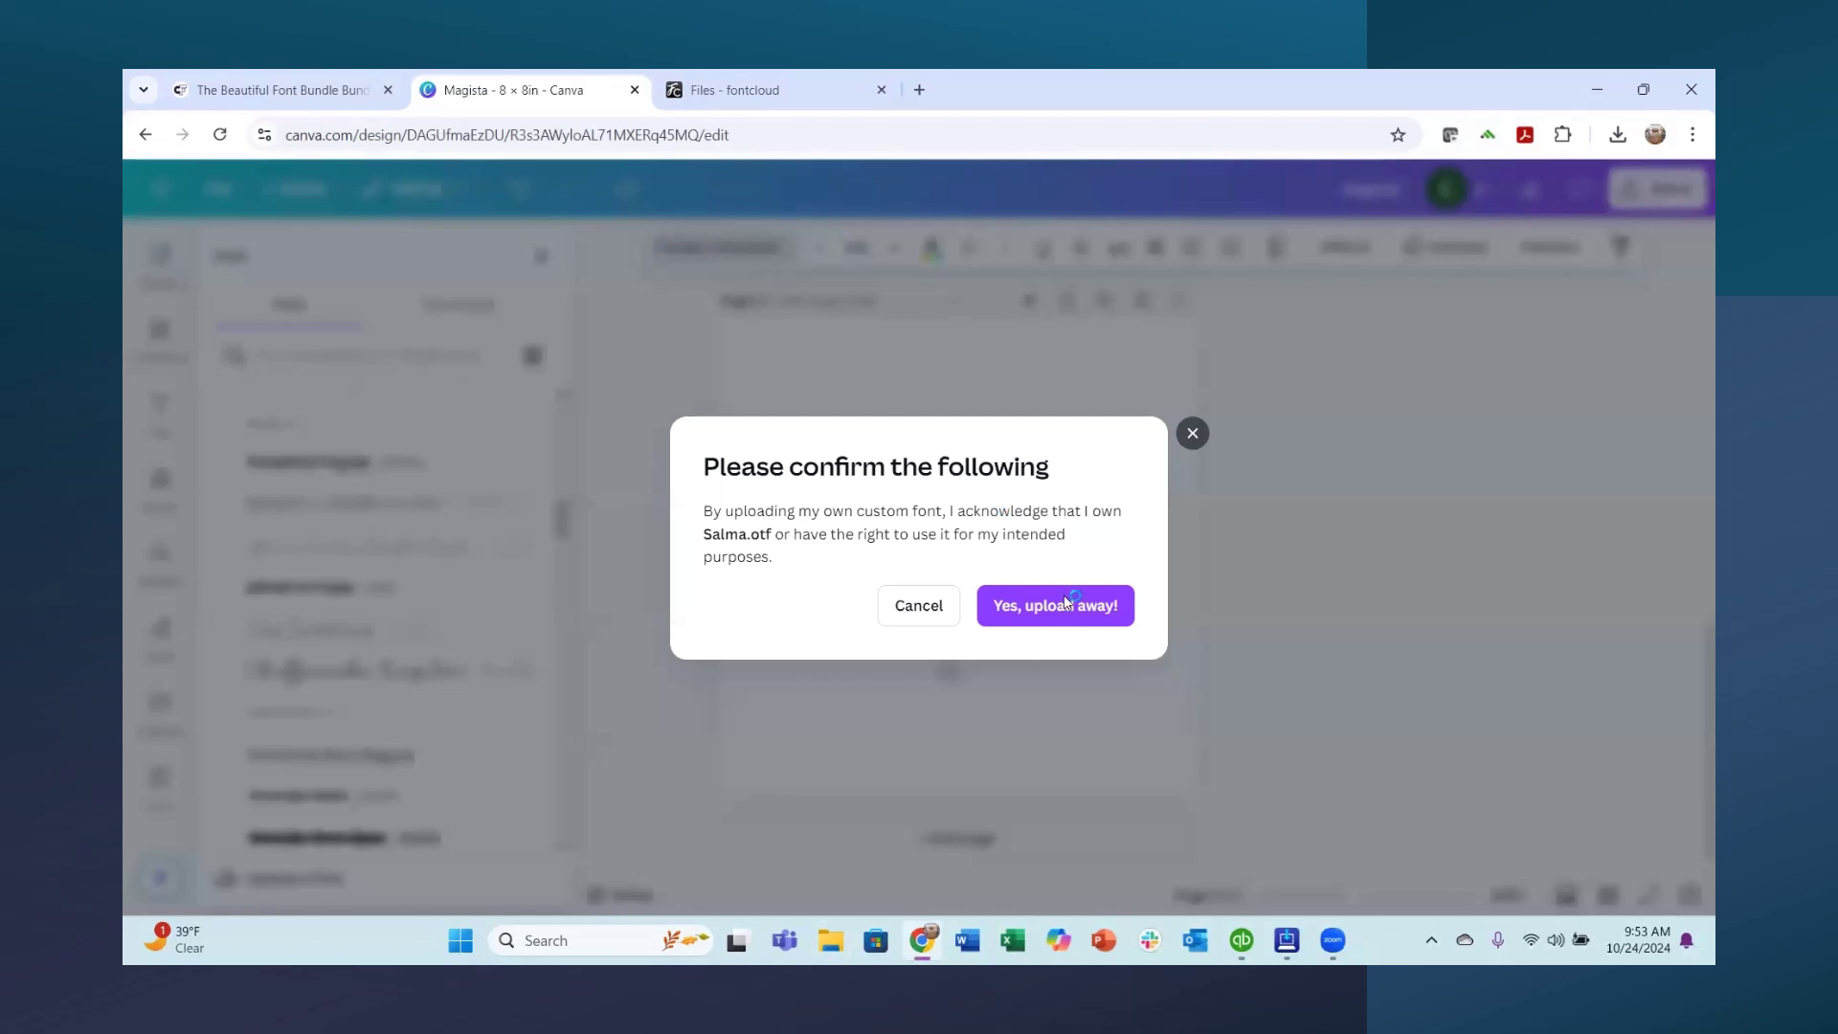
left_click(1066, 602)
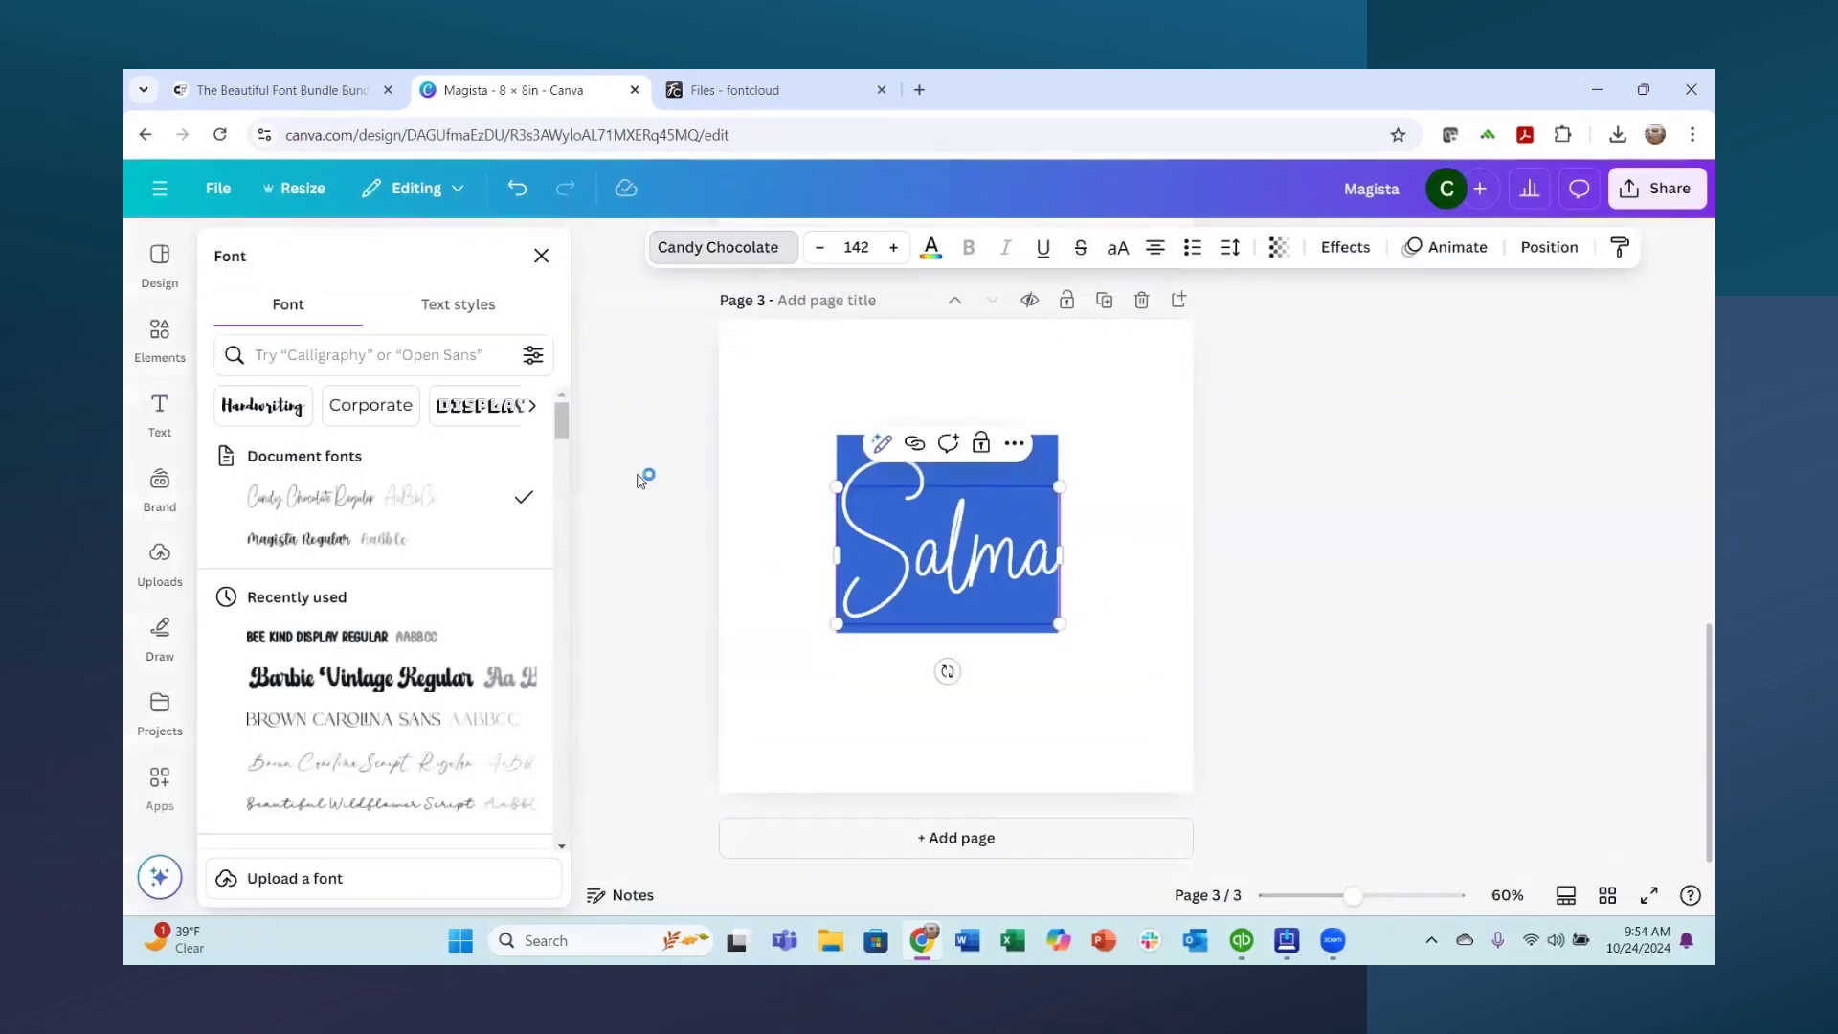
Step: Apply the uploaded Salma Regular font to the selected "Salma" text
scroll(360, 677, "down", 2)
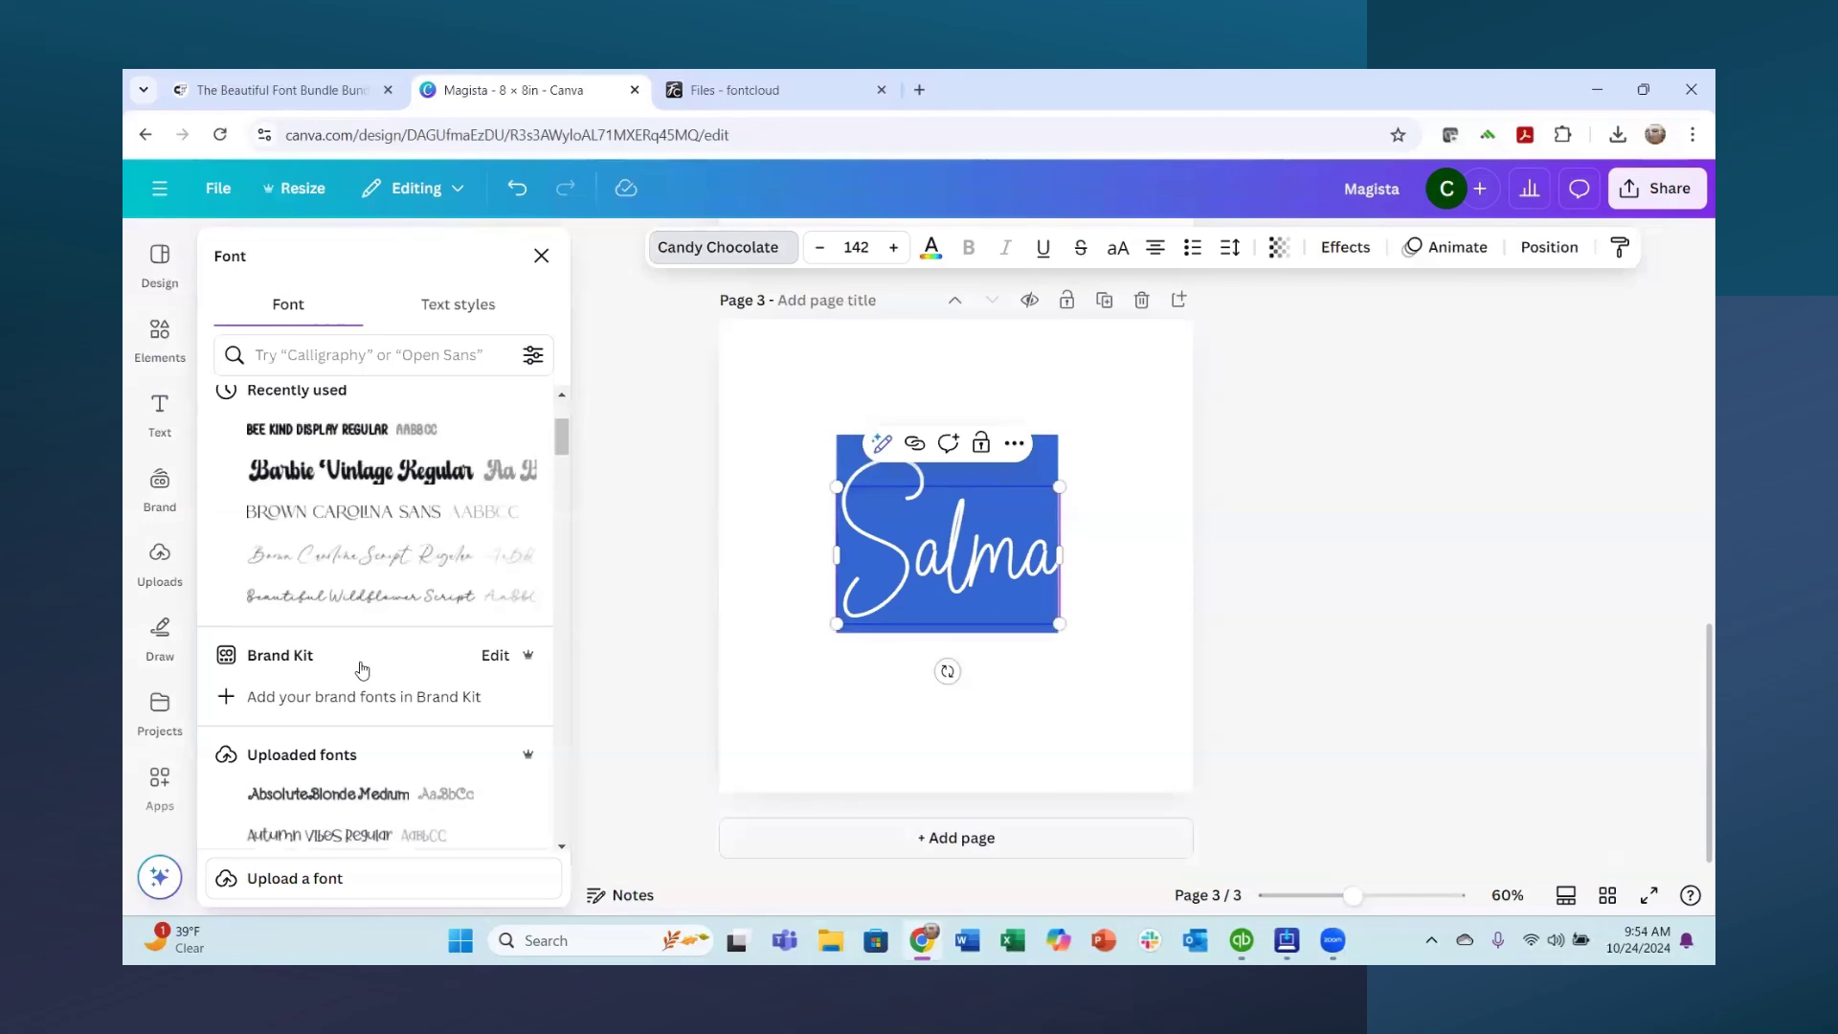
scroll(362, 669, "down", 10)
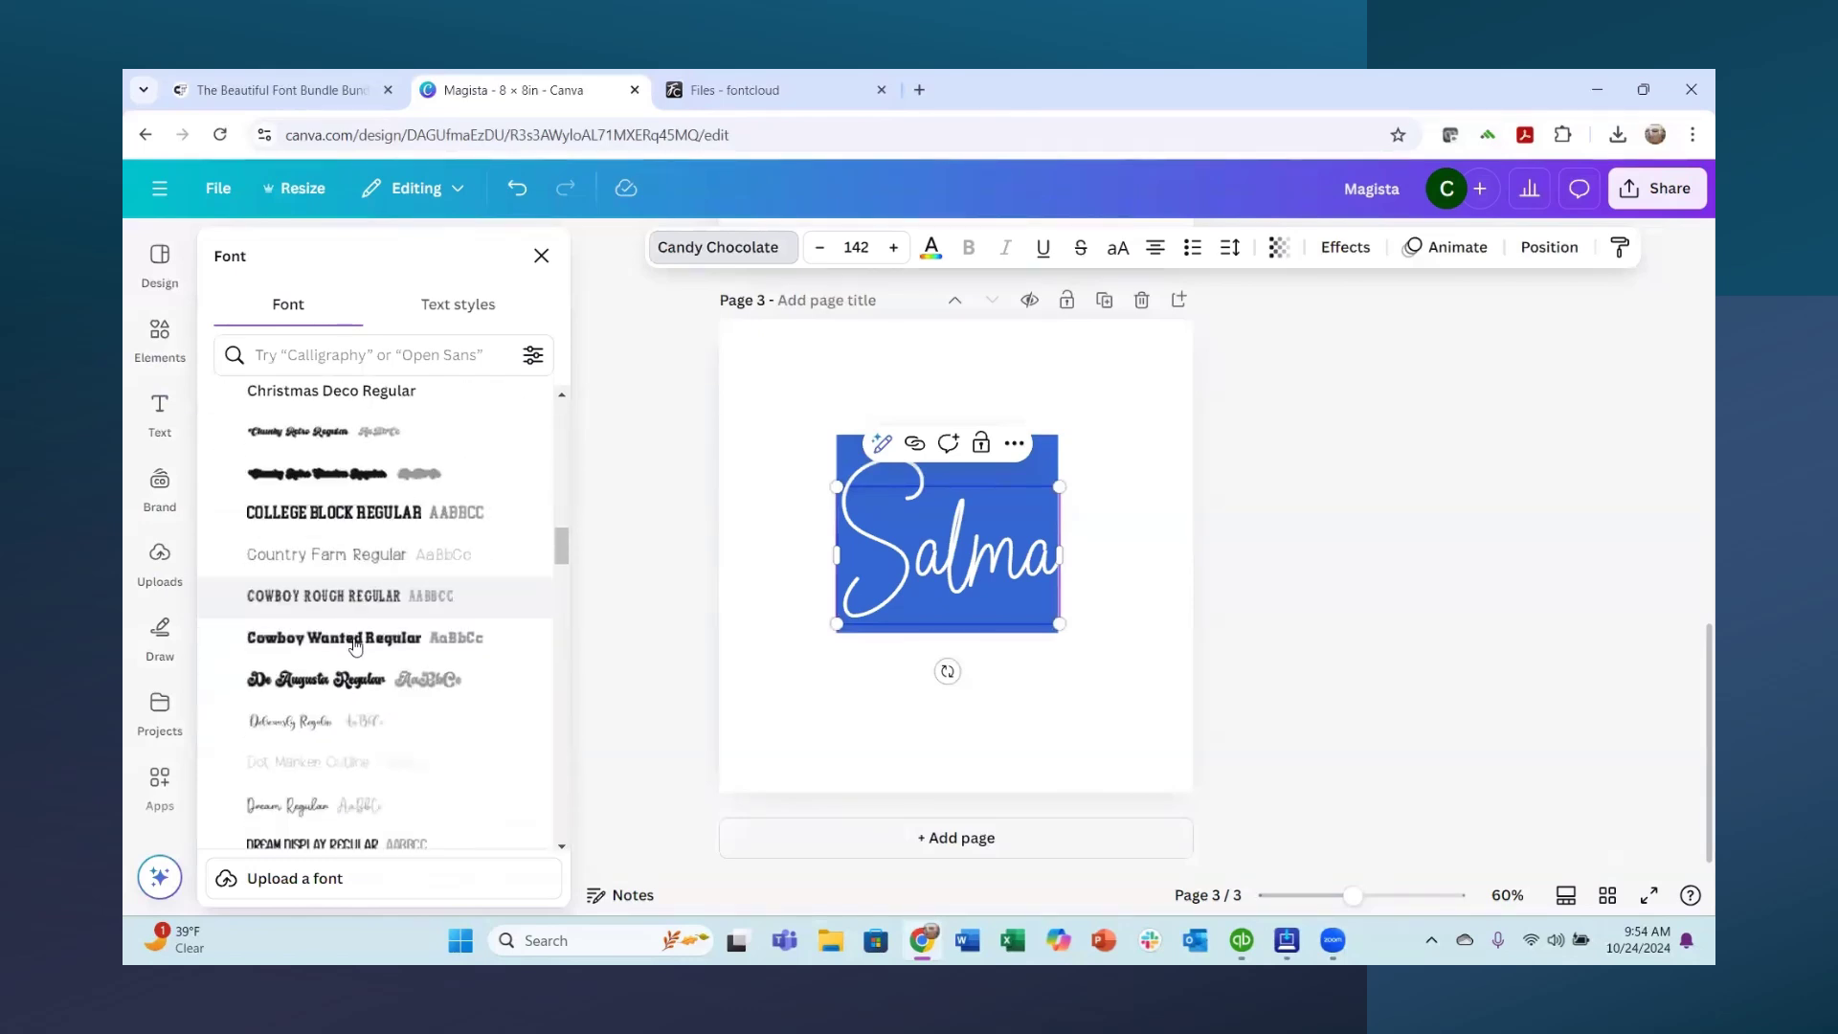
scroll(356, 647, "down", 8)
scroll(356, 641, "down", 8)
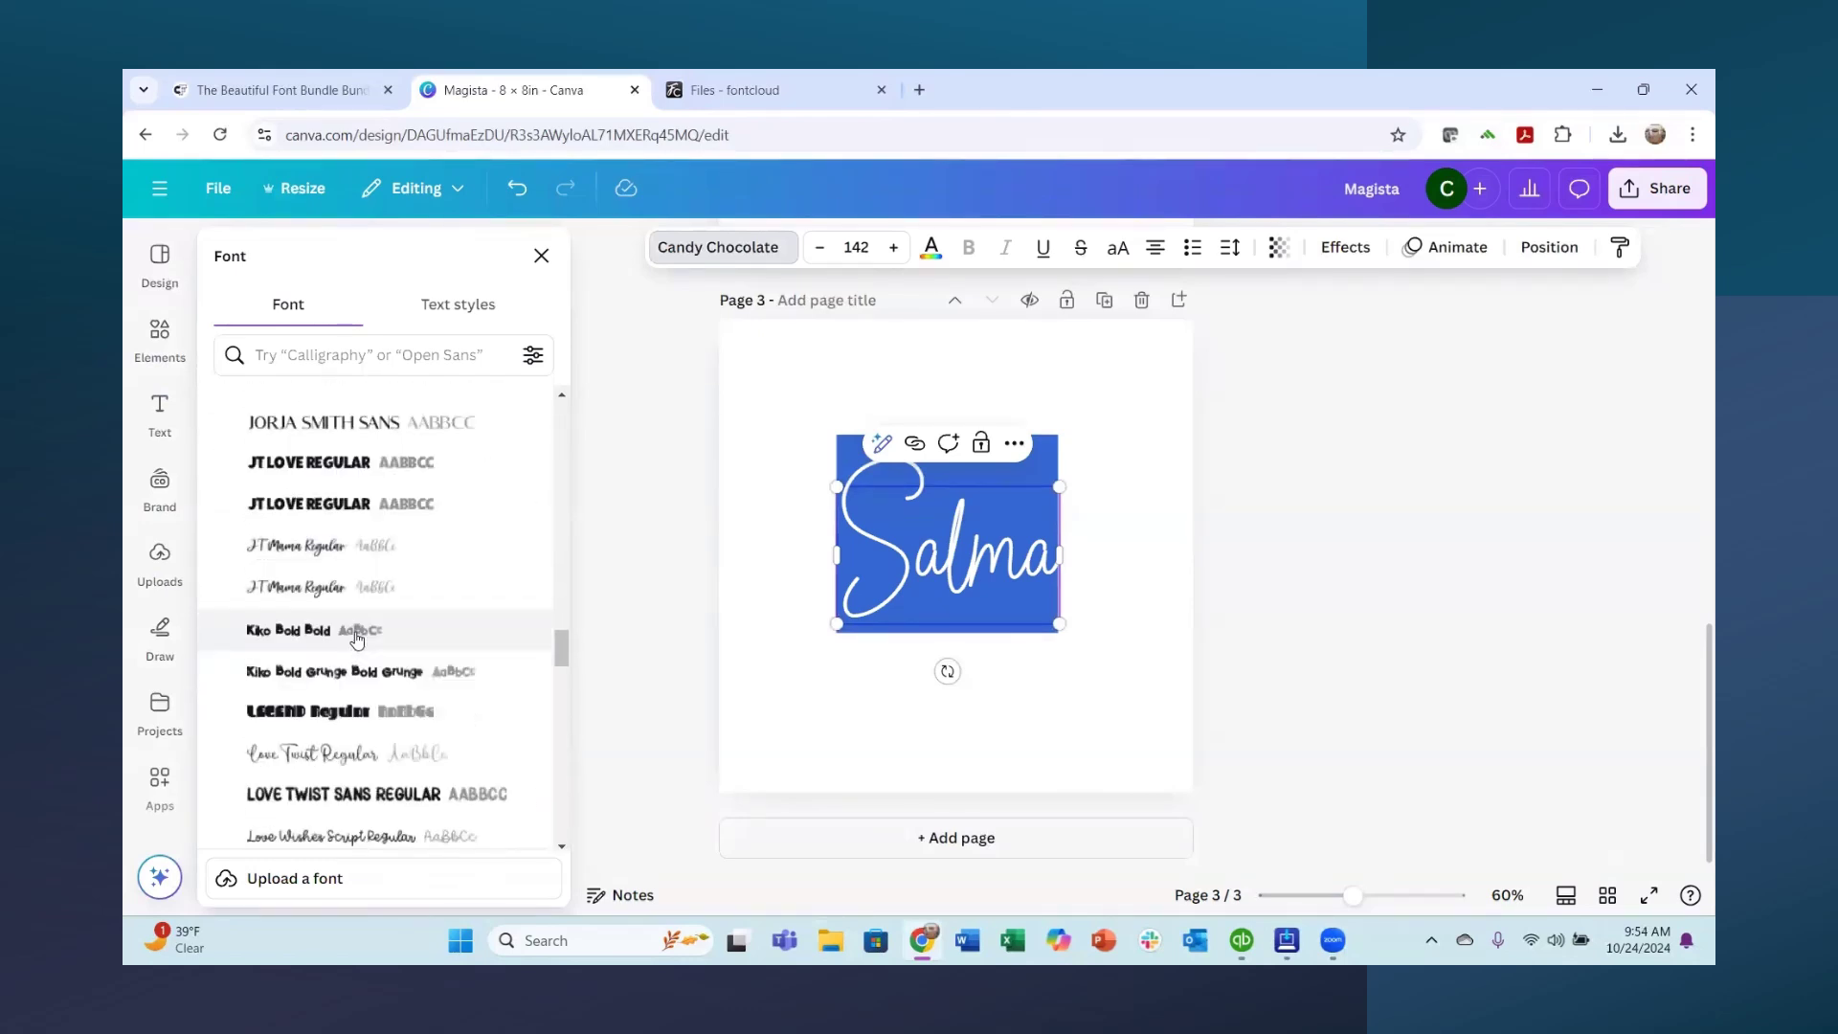
scroll(359, 636, "down", 2)
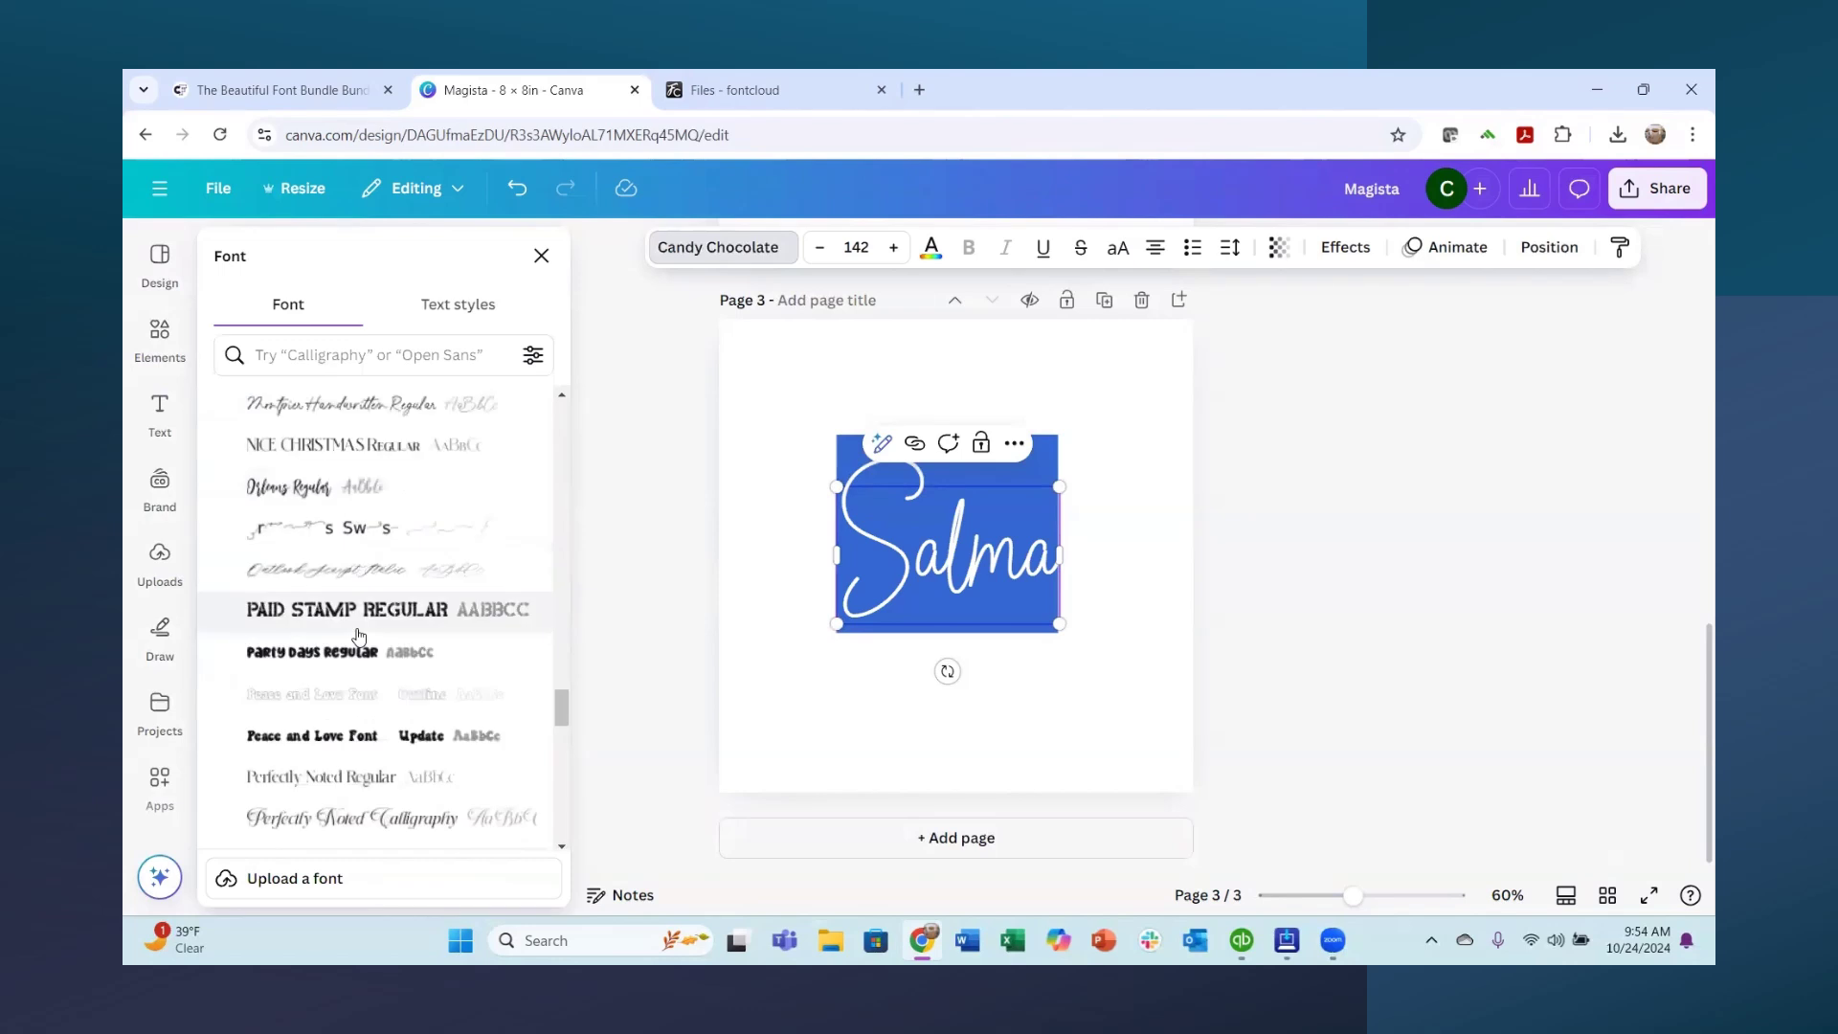
scroll(359, 636, "down", 6)
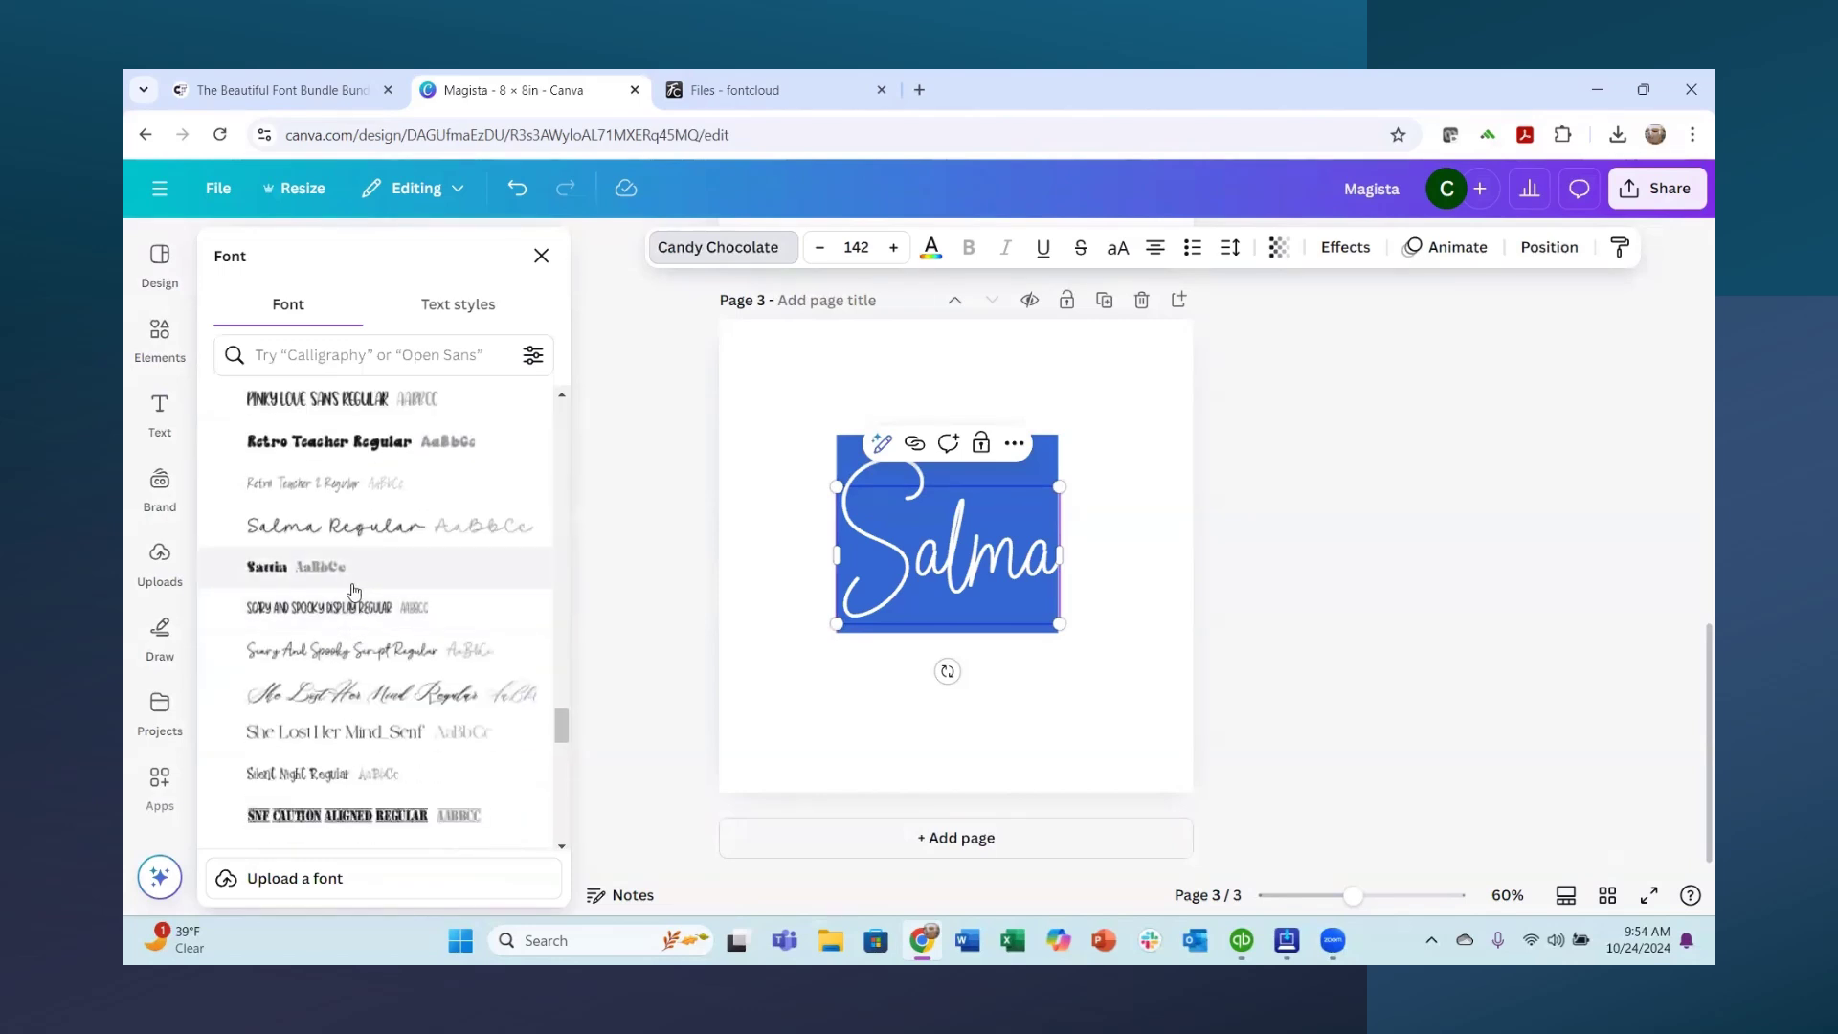
left_click(375, 537)
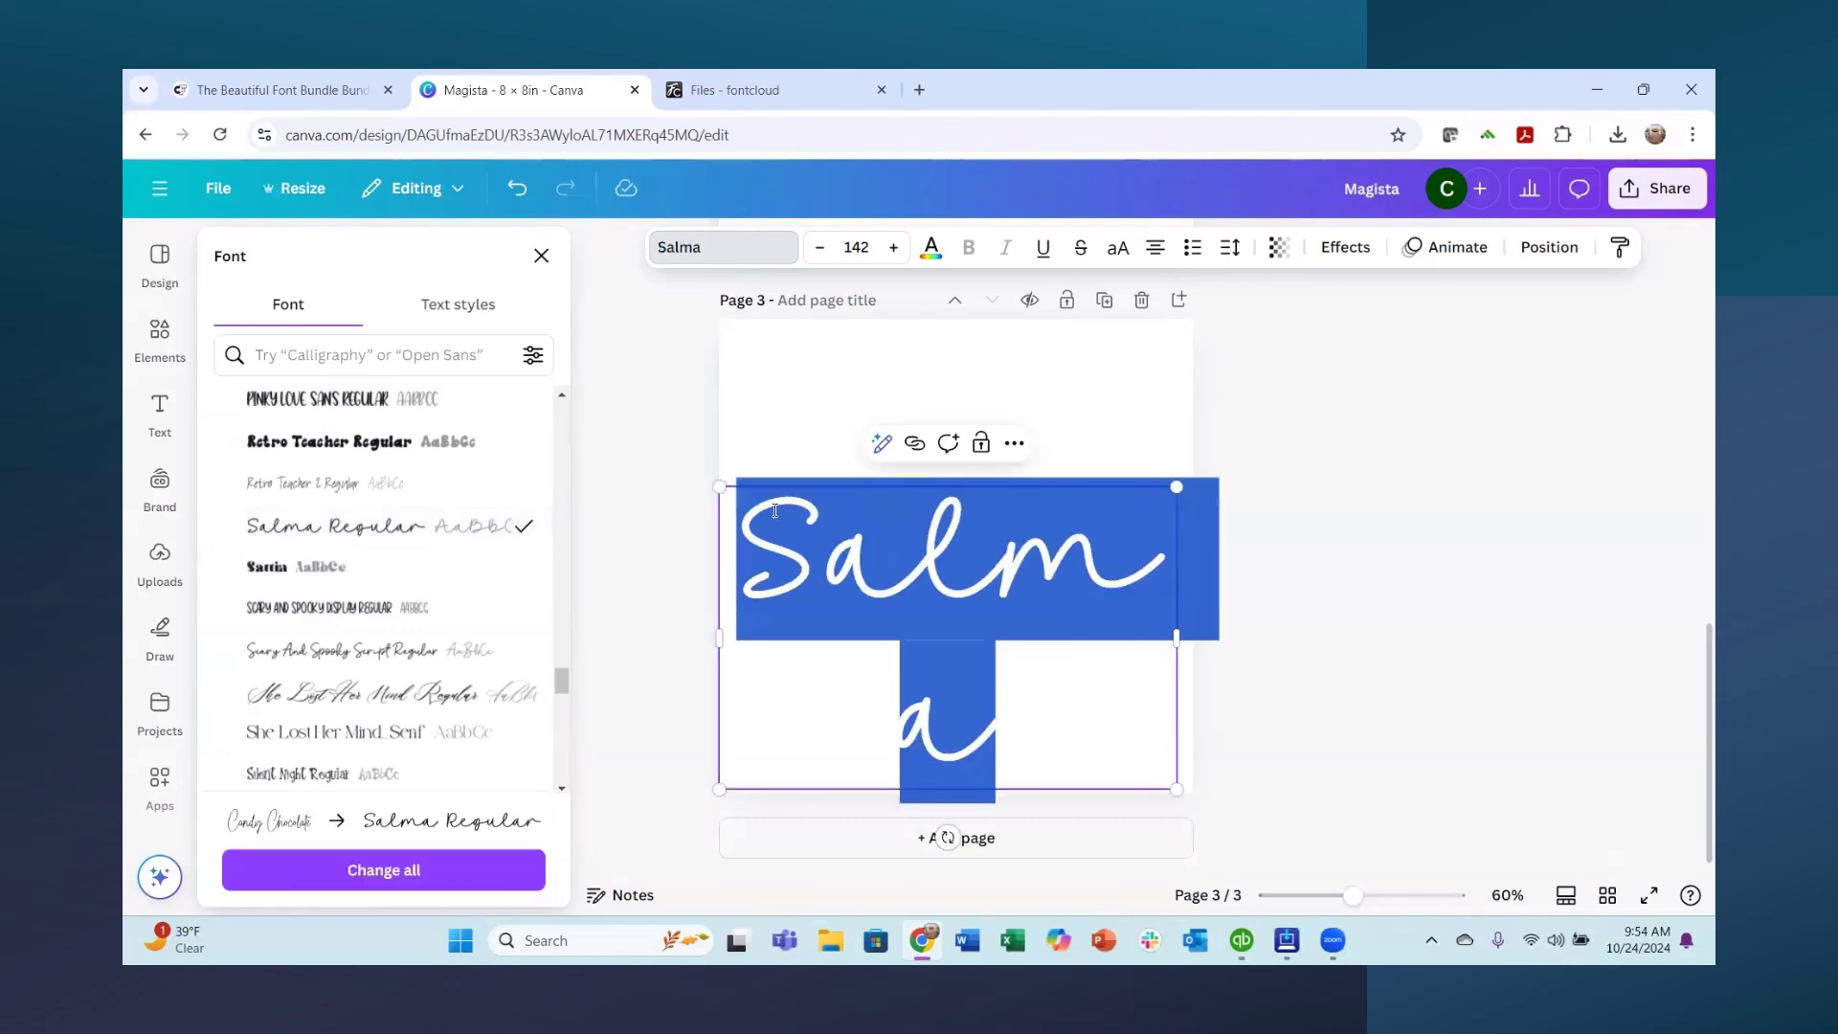
Step: Increase the font size of the "Salma" text to 145
left_click(893, 251)
left_click(893, 251)
left_click(894, 251)
left_click(893, 251)
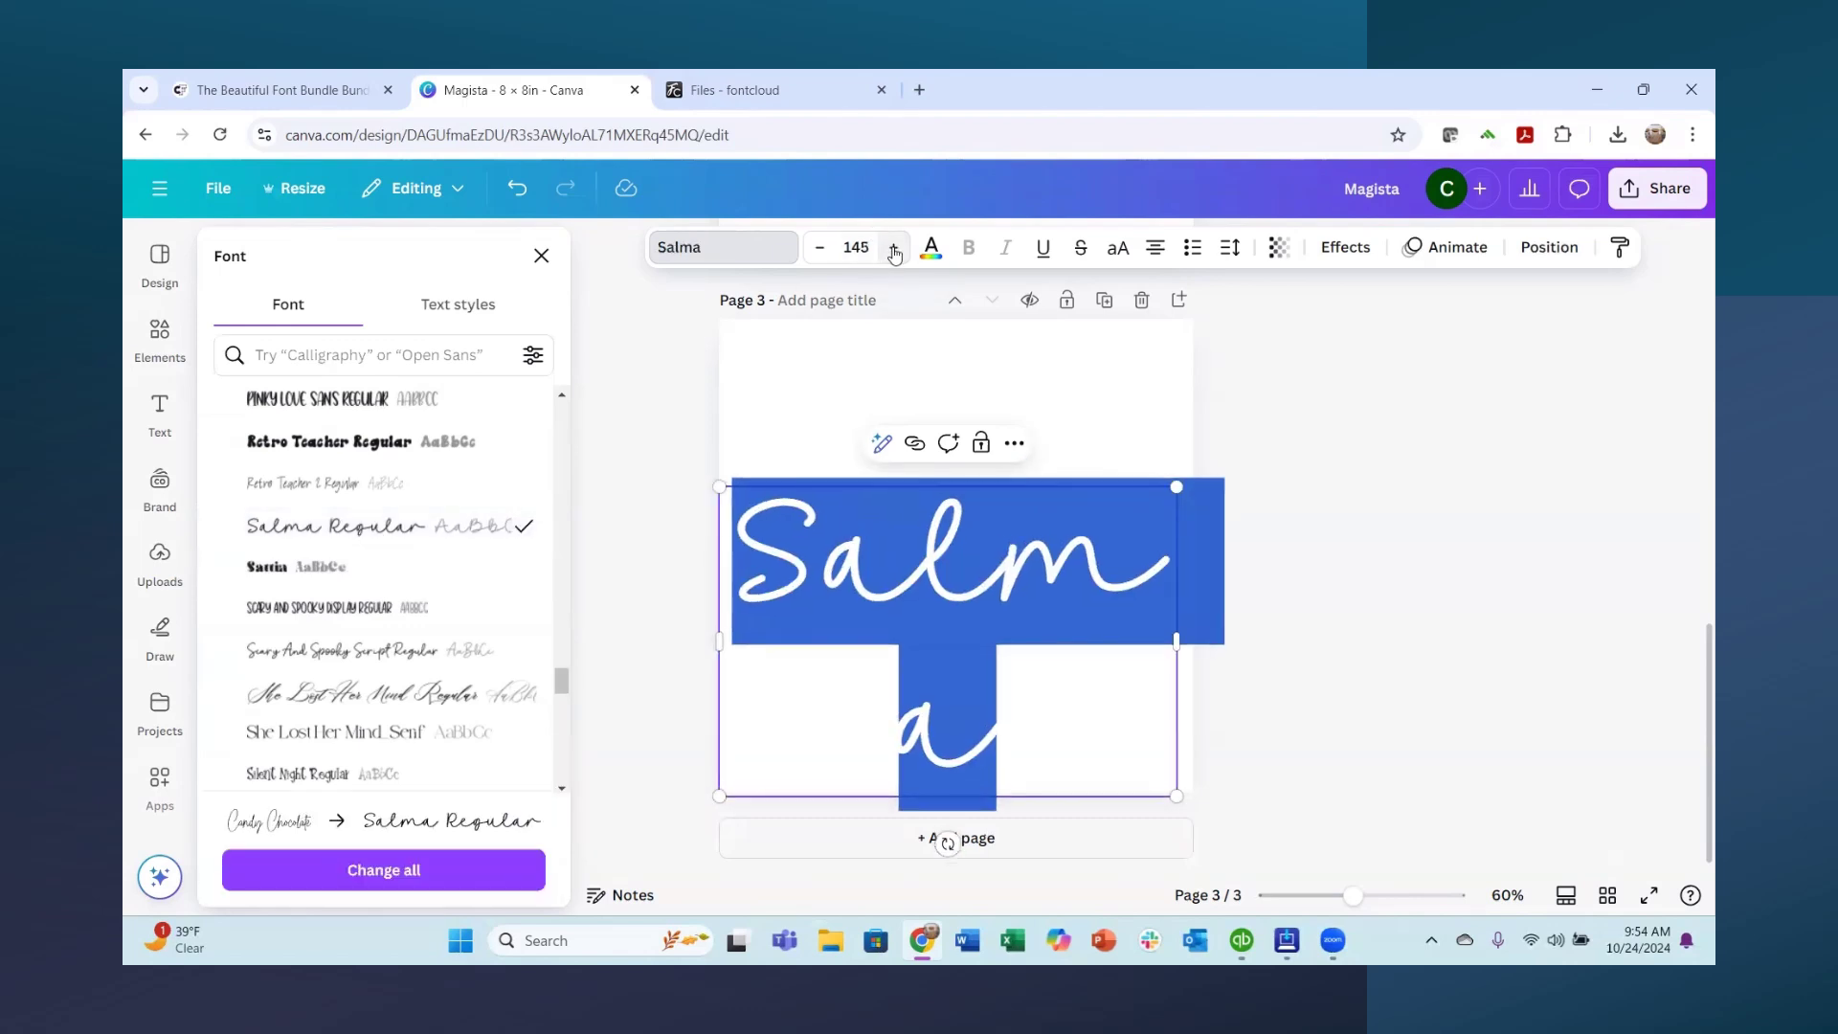
Step: Reduce the "Salma" text's font size to 117 so the word fits on one line, and deselect it
left_click(893, 251)
left_click(893, 251)
left_click(821, 251)
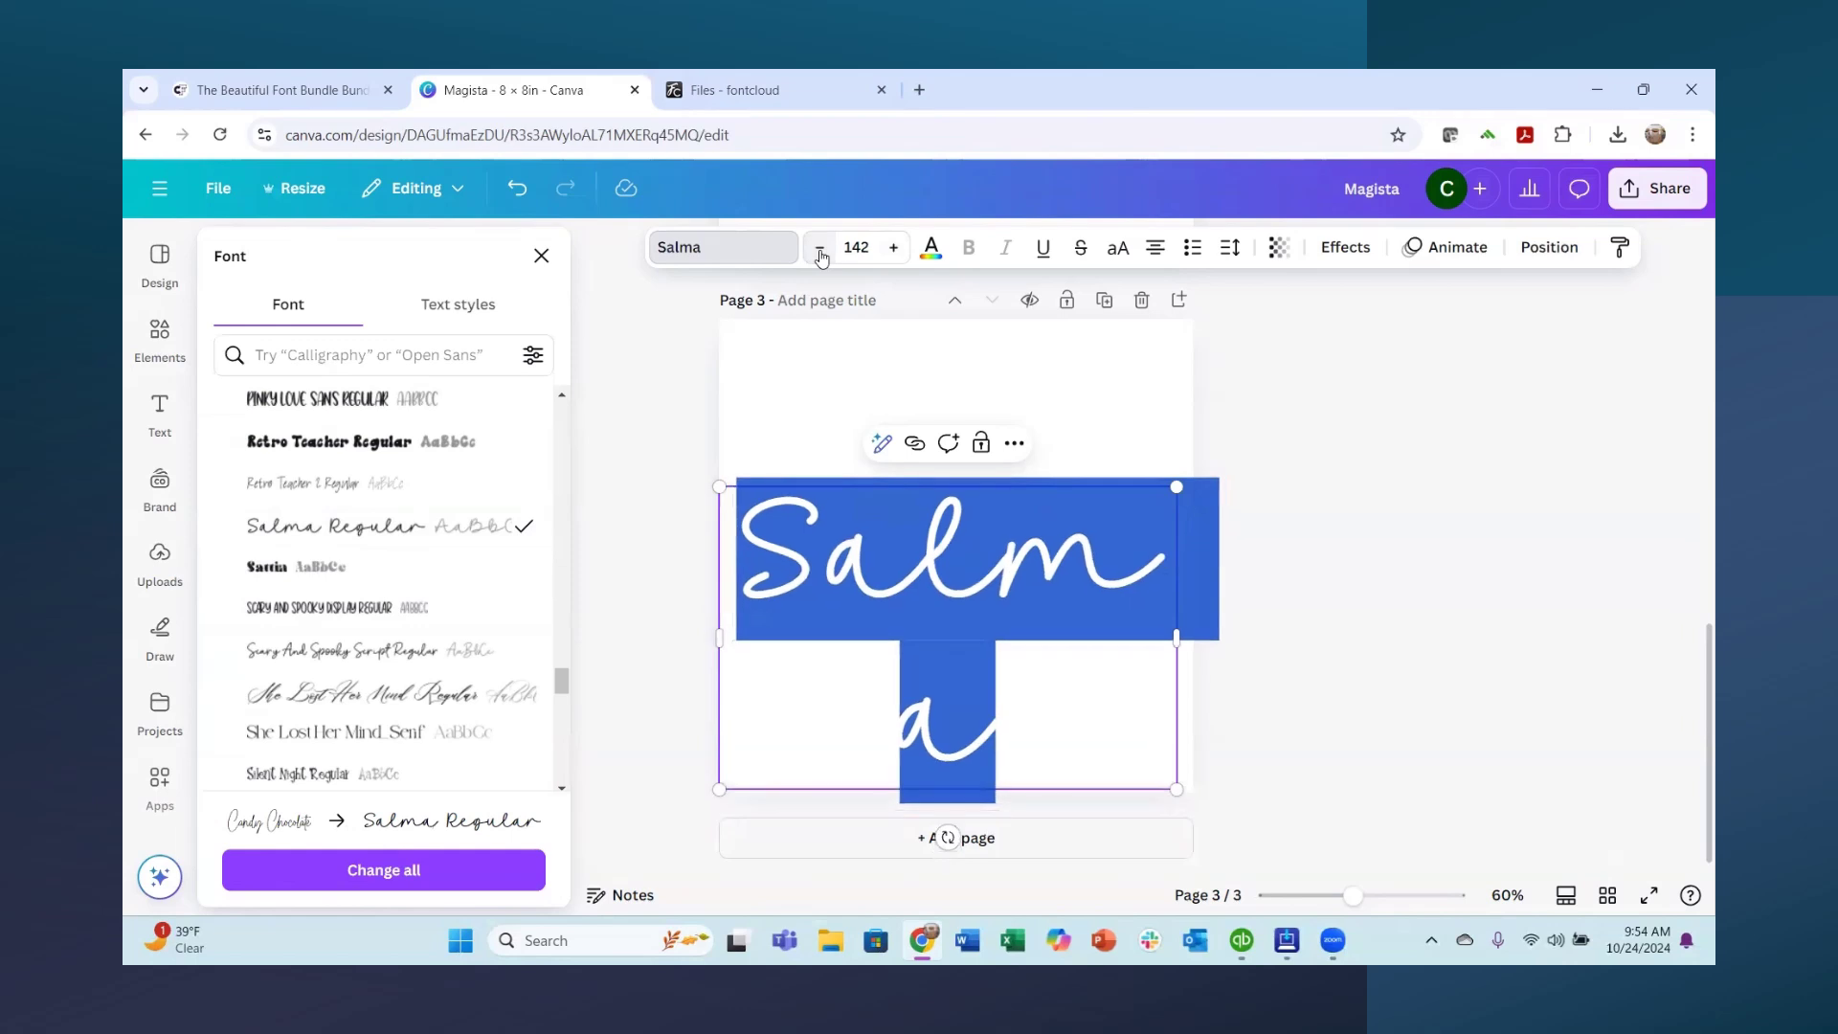
left_click(821, 250)
left_click(820, 250)
left_click(820, 251)
left_click(820, 251)
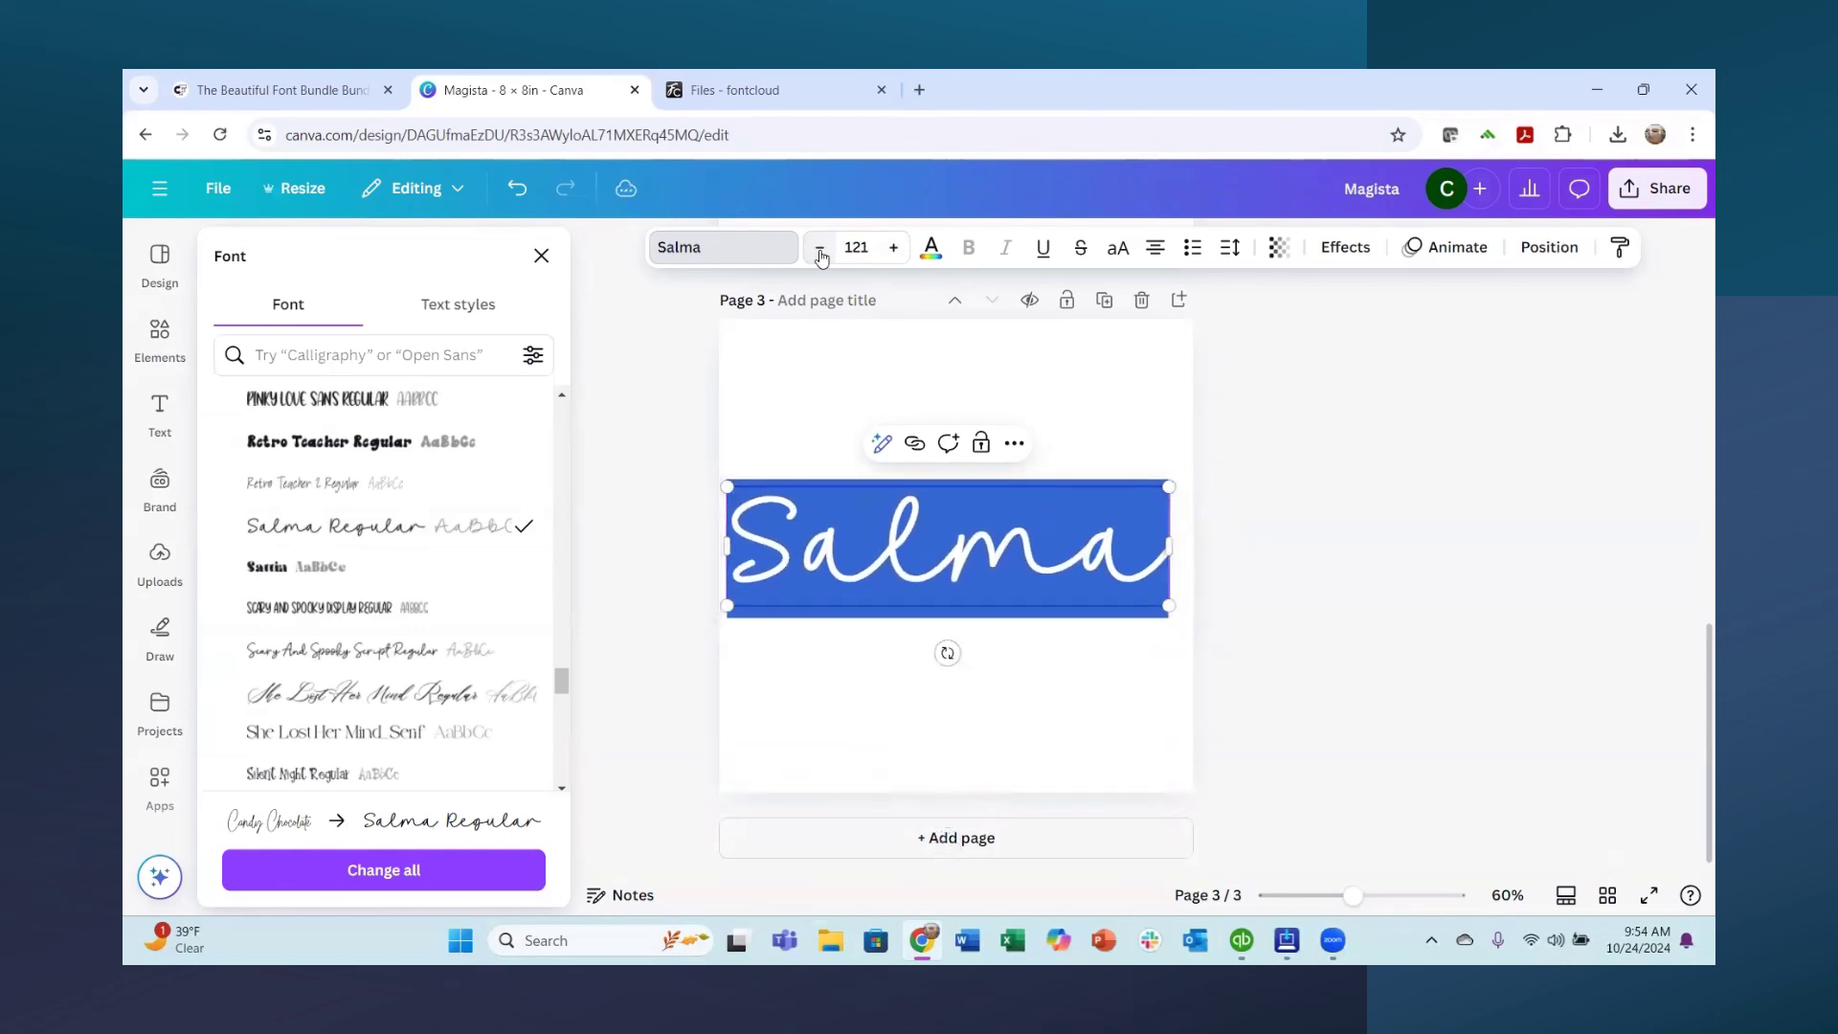
left_click(820, 250)
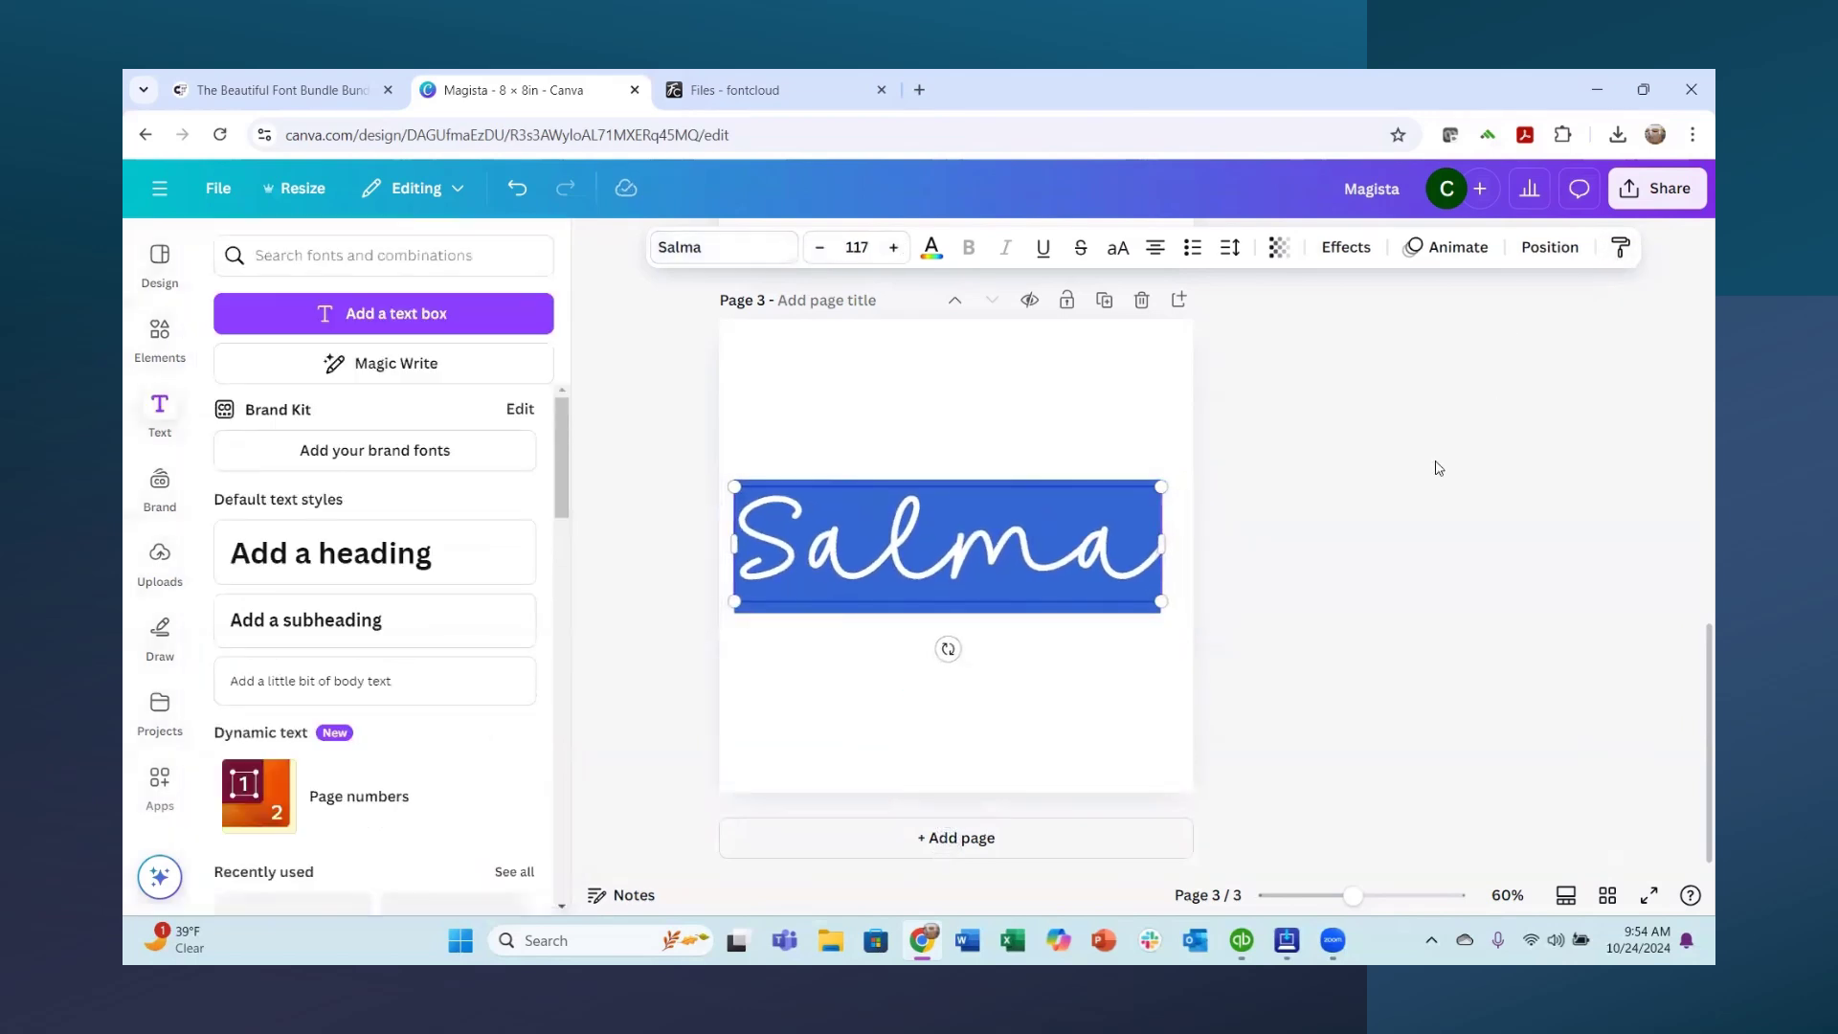
left_click(1397, 510)
Step: Switch to Fontcloud, upload the Salma OpenType font from the bundle's Salma folder, and open it from the font list
left_click(804, 101)
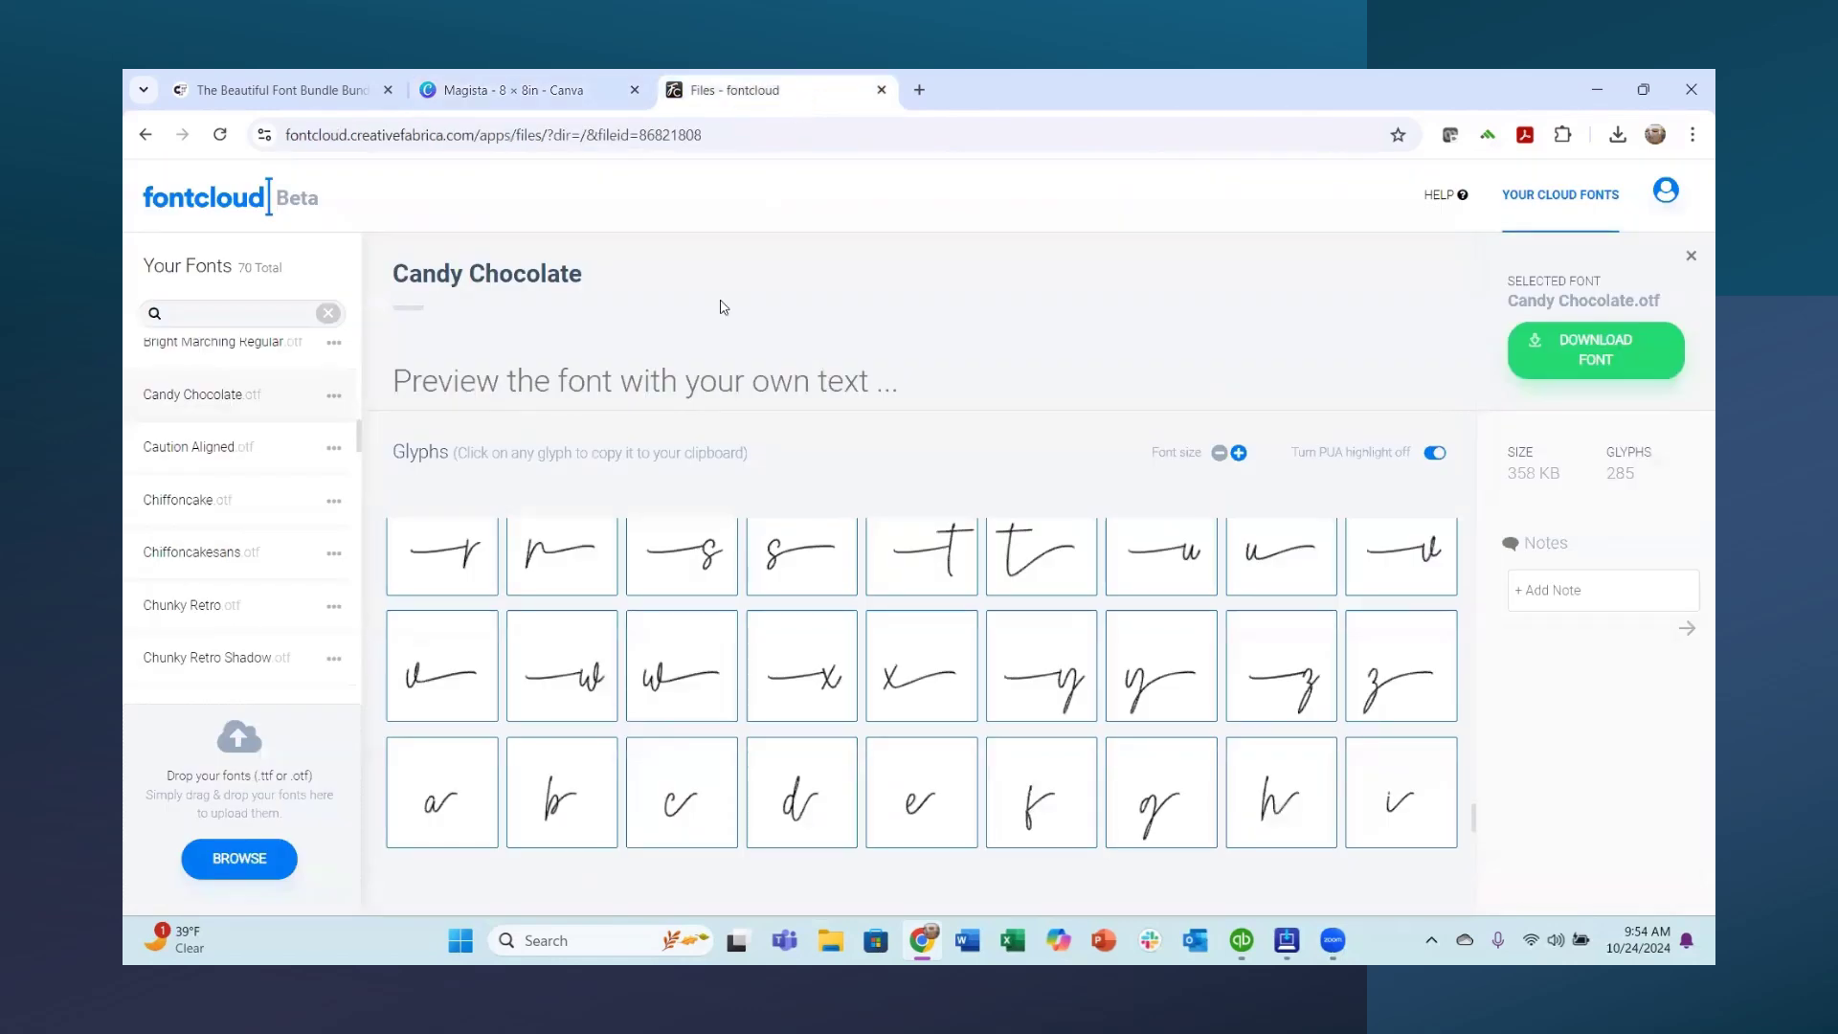
left_click(254, 859)
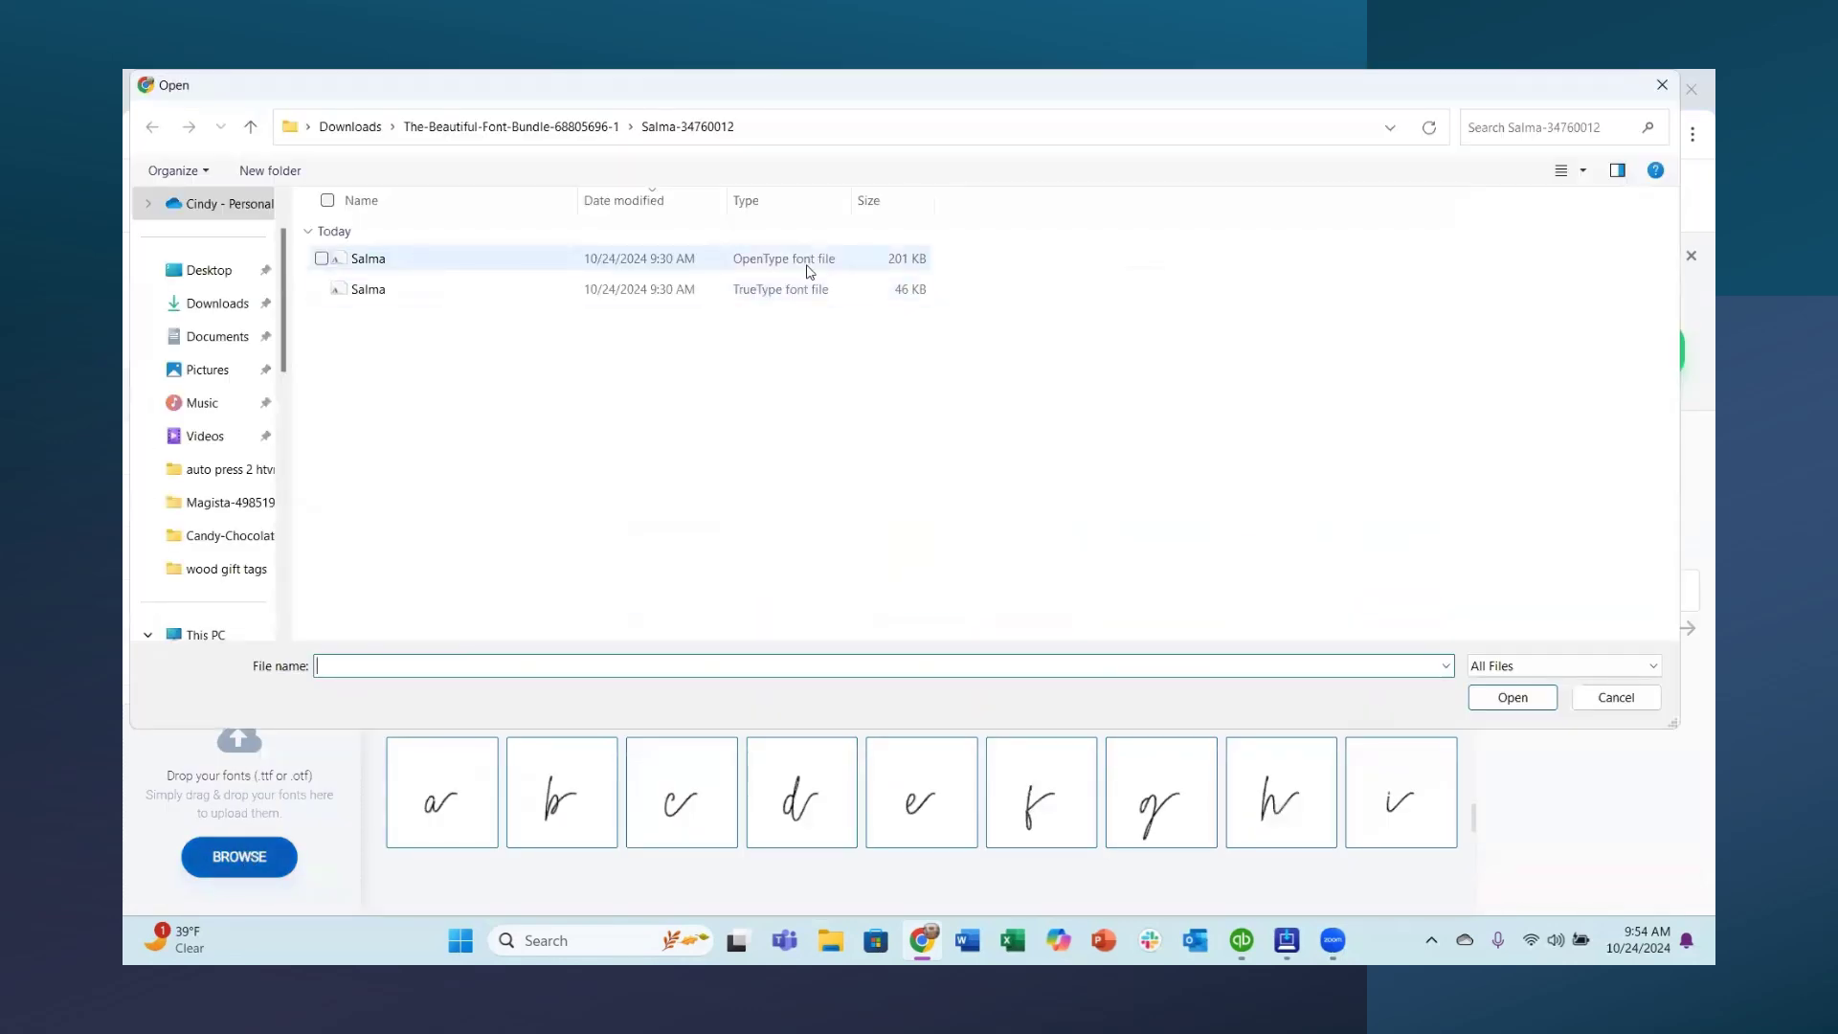
double_click(810, 269)
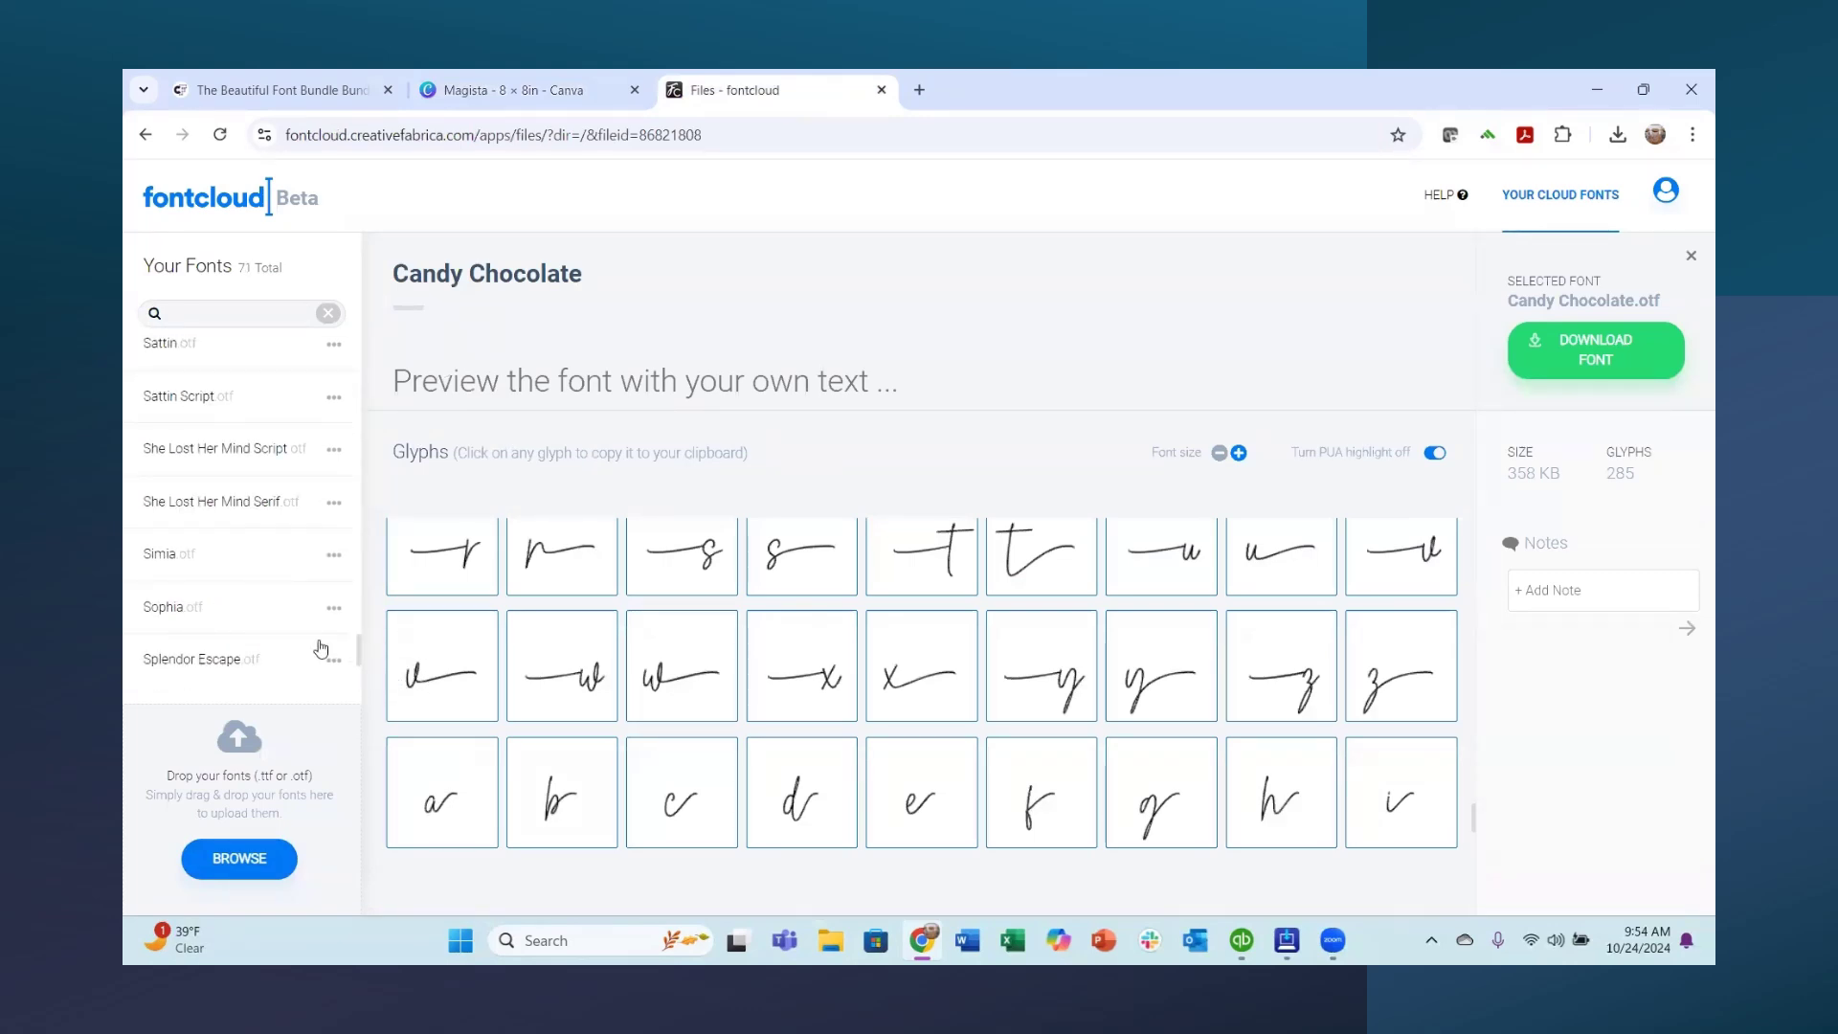
scroll(234, 555, "up", 3)
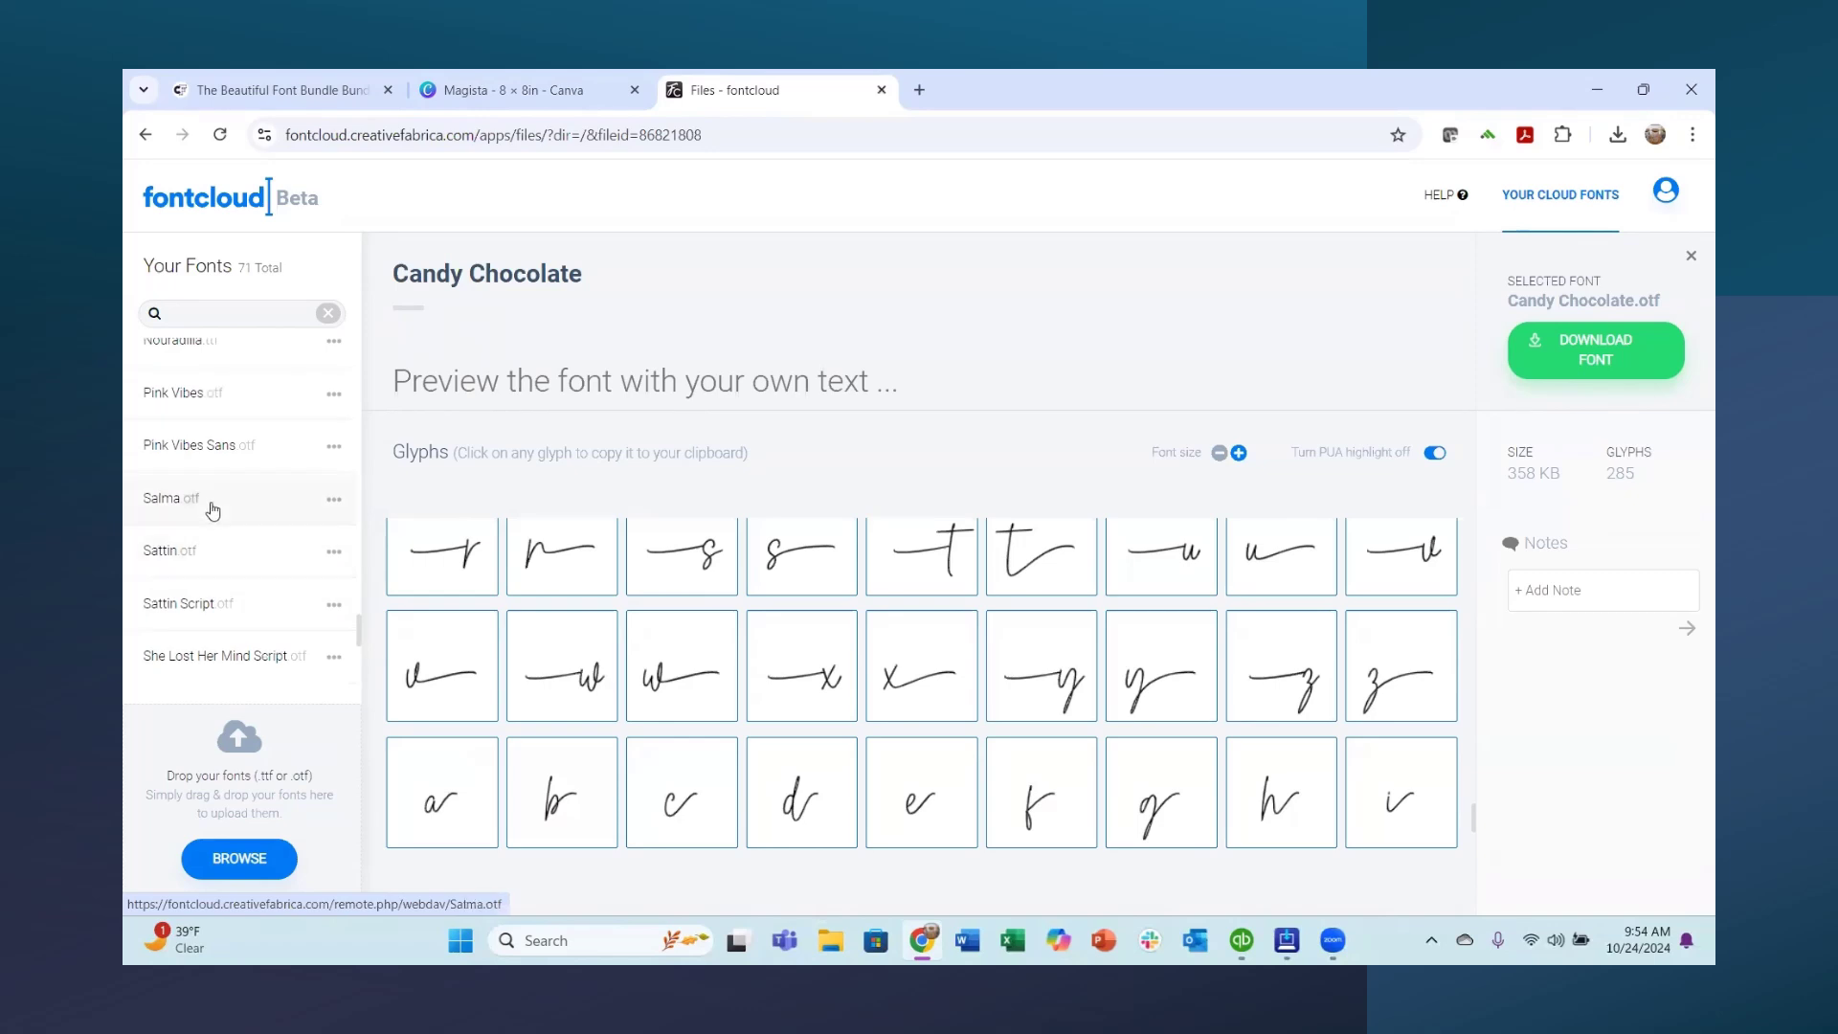
left_click(212, 510)
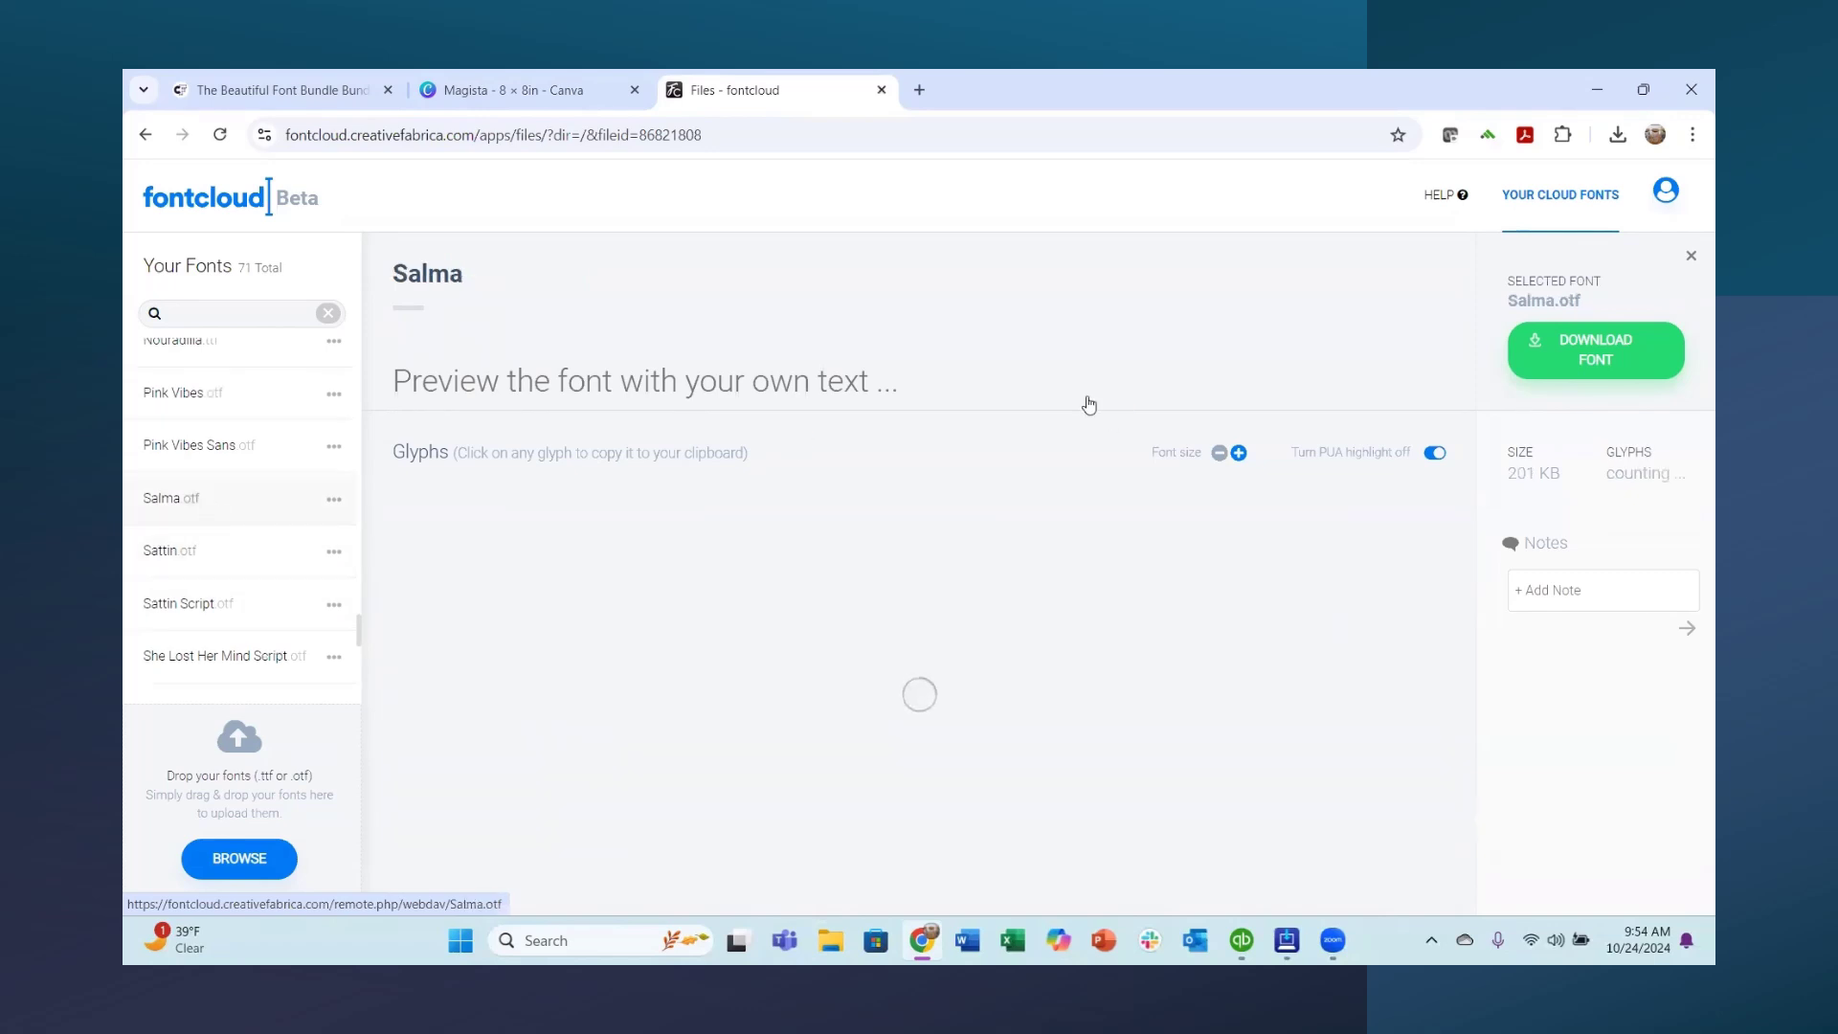
Step: Copy the Salma glyph of the lowercase "s" with a long swash leading into it
scroll(948, 565, "down", 10)
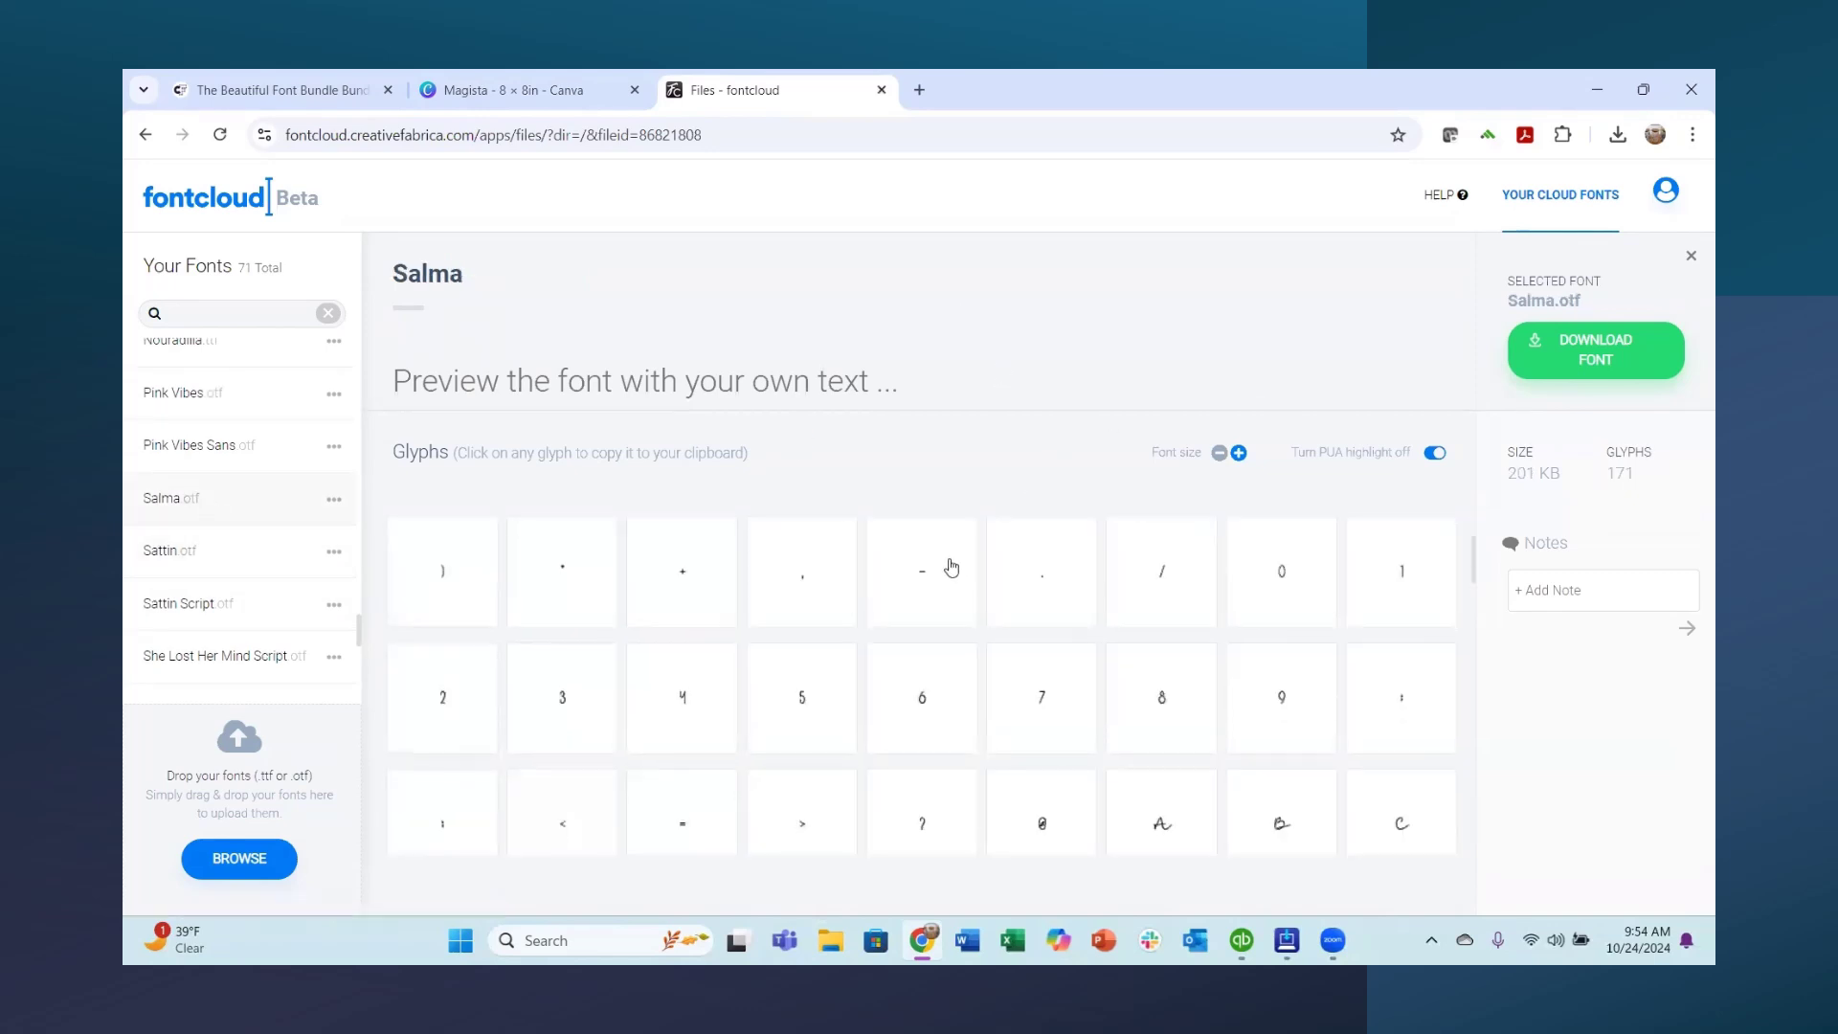
scroll(943, 560, "down", 5)
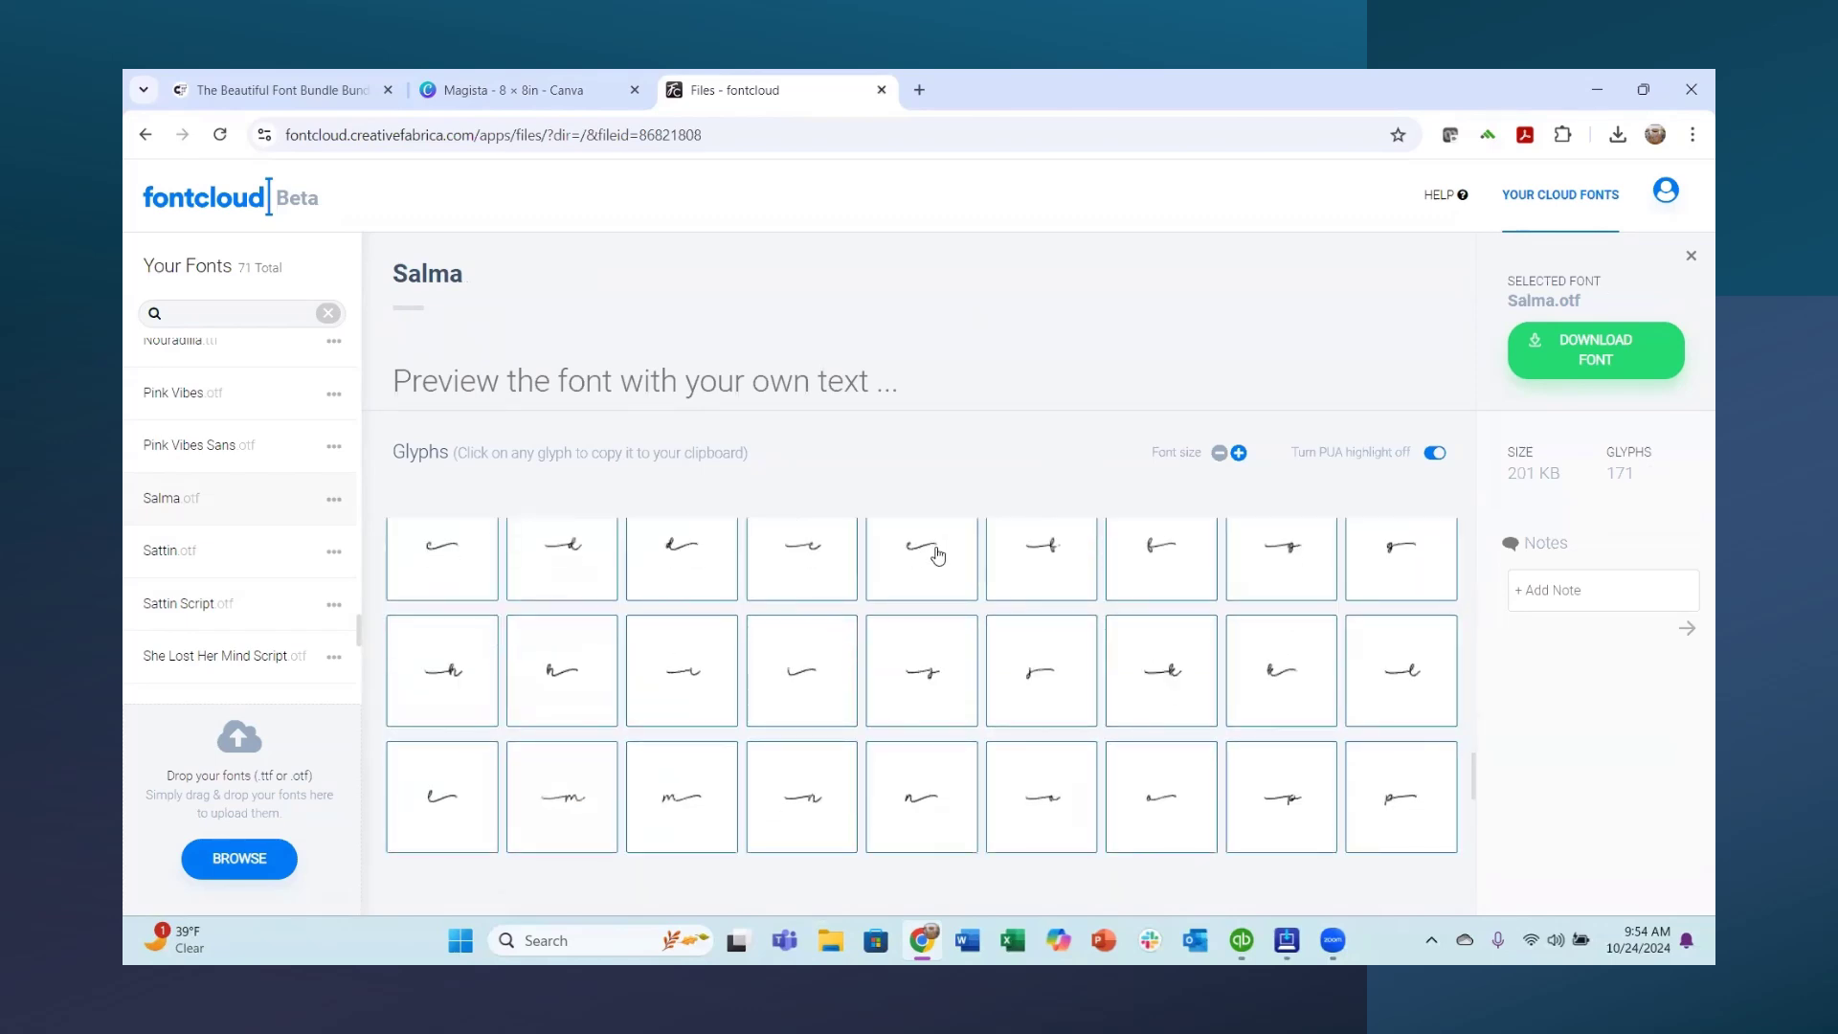
scroll(936, 670, "down", 2)
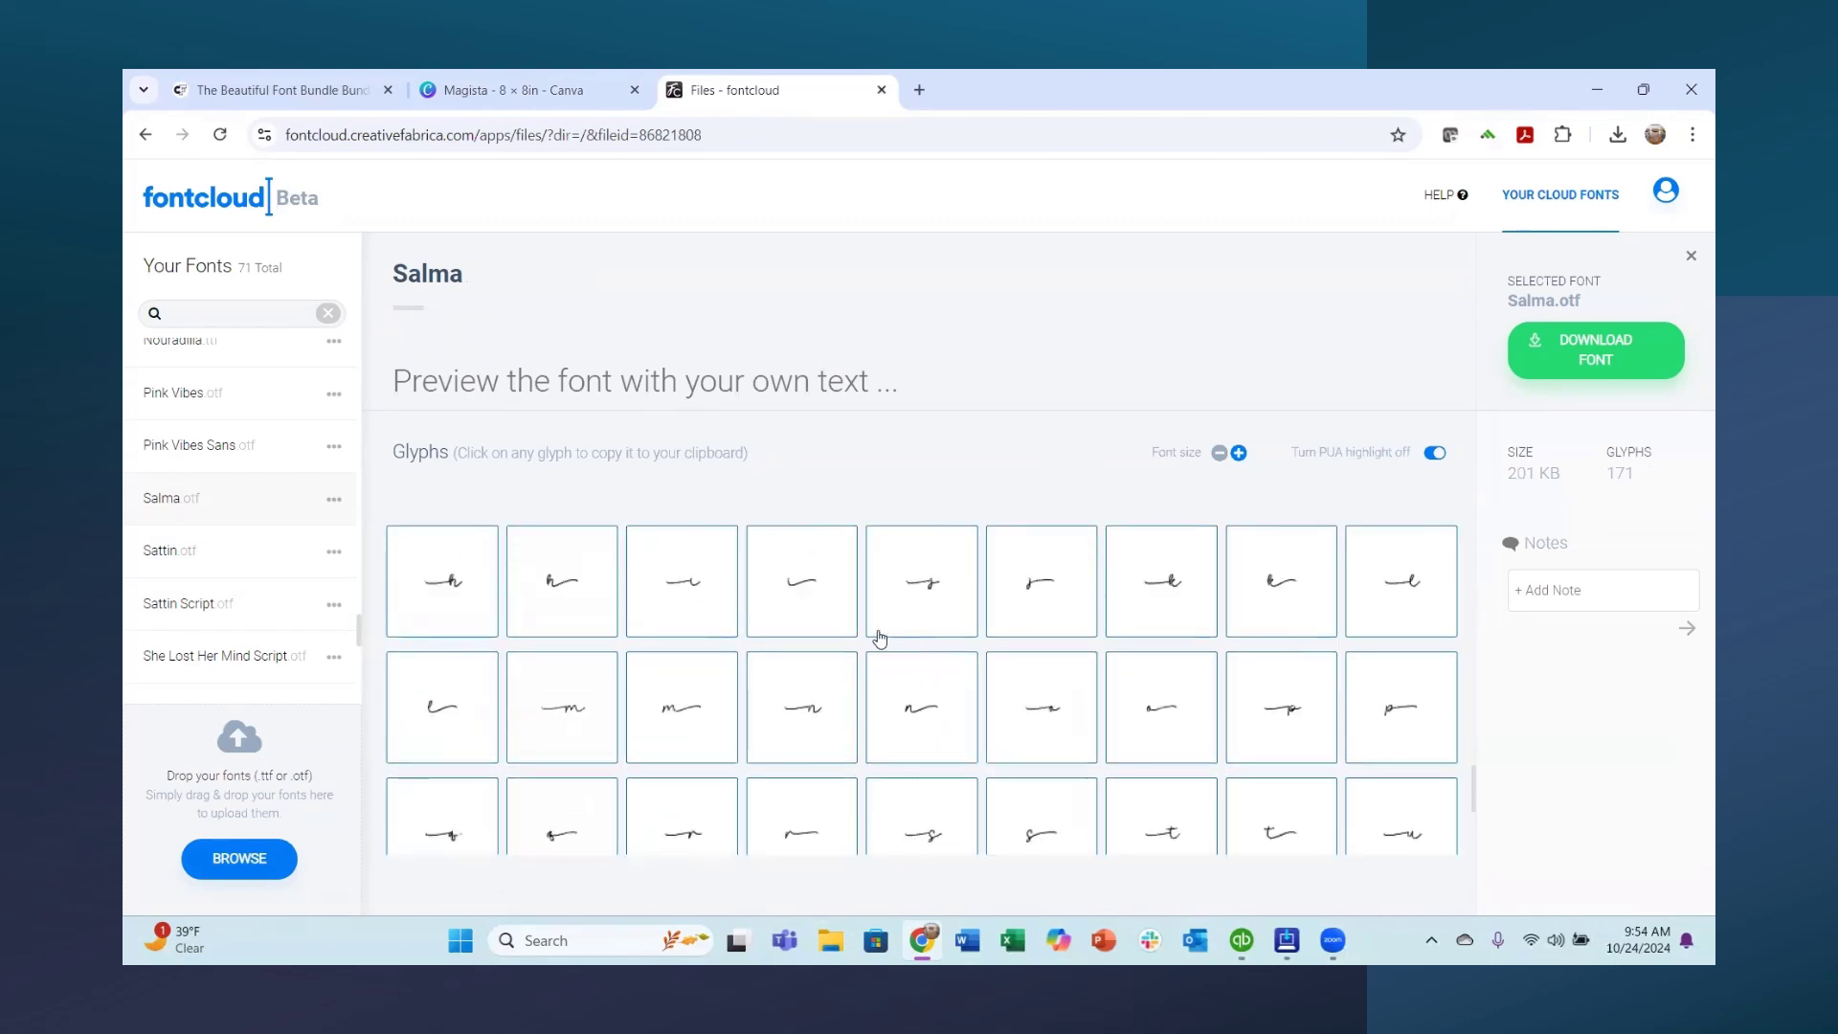
scroll(876, 646, "down", 2)
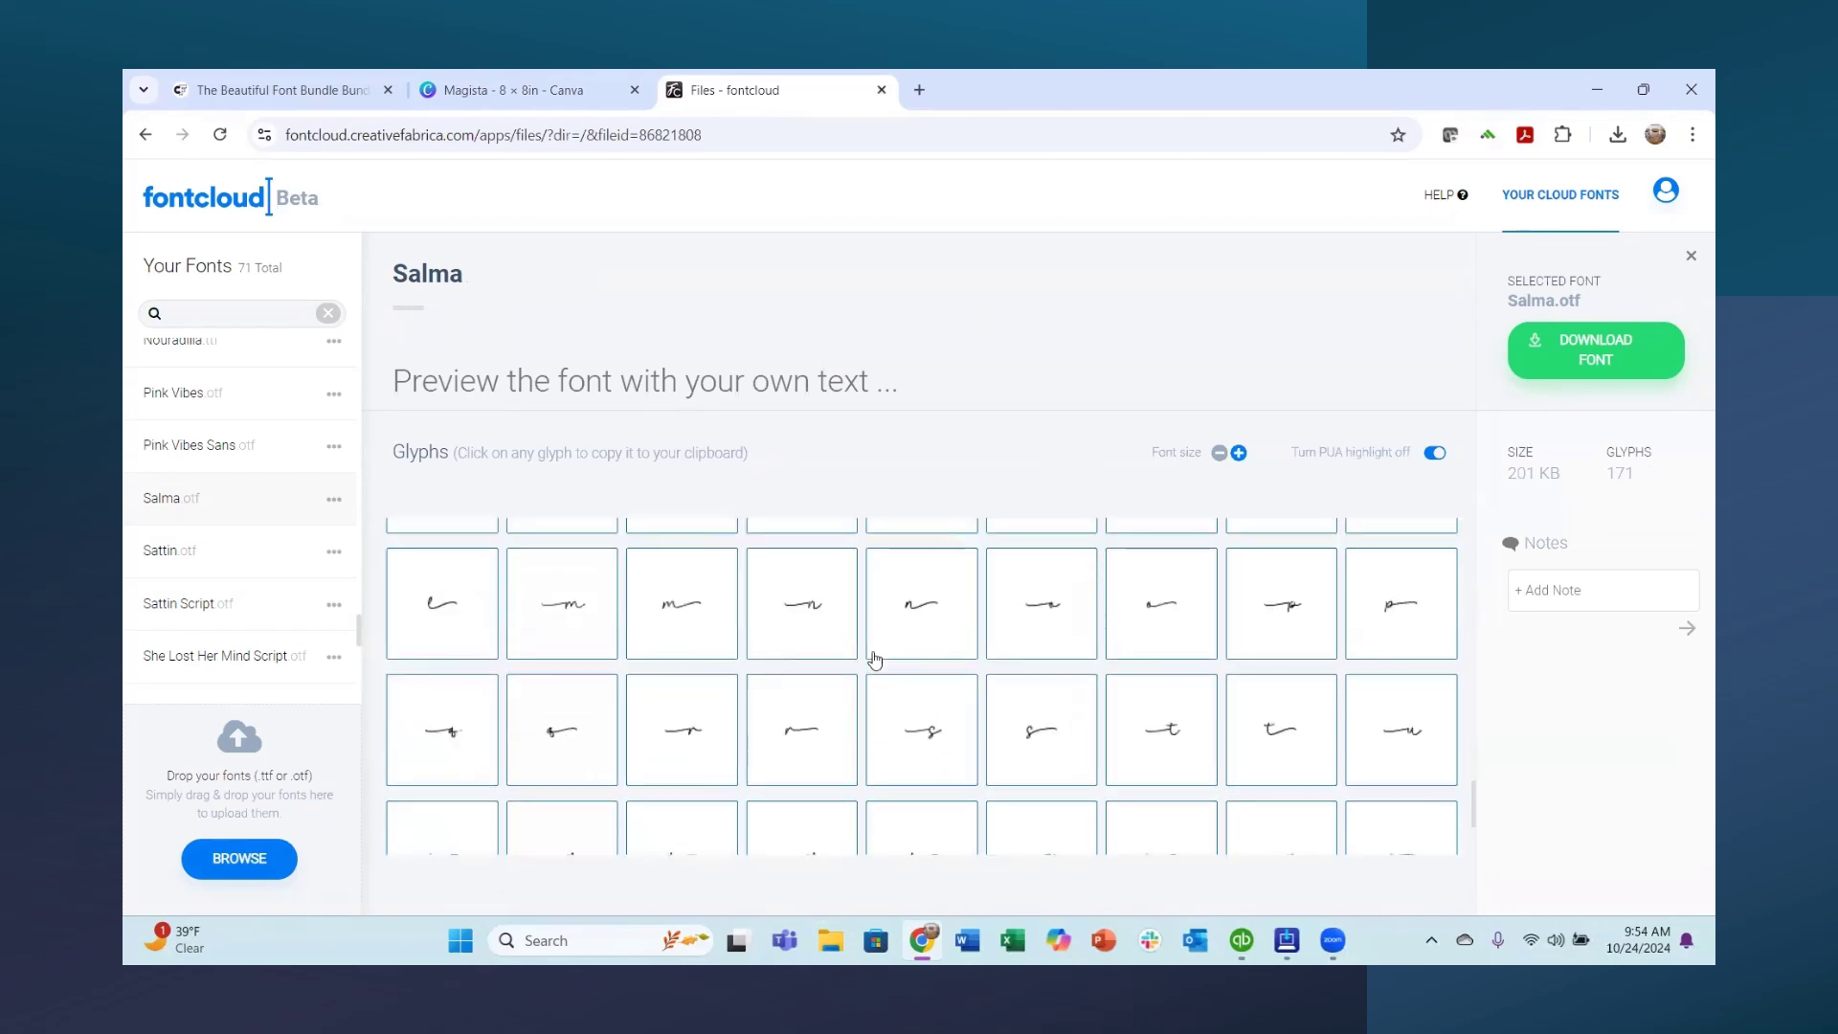
left_click(922, 693)
Step: Switch to Canva and replace the capital "S" of "Salma" with the copied swash "s" glyph
left_click(551, 96)
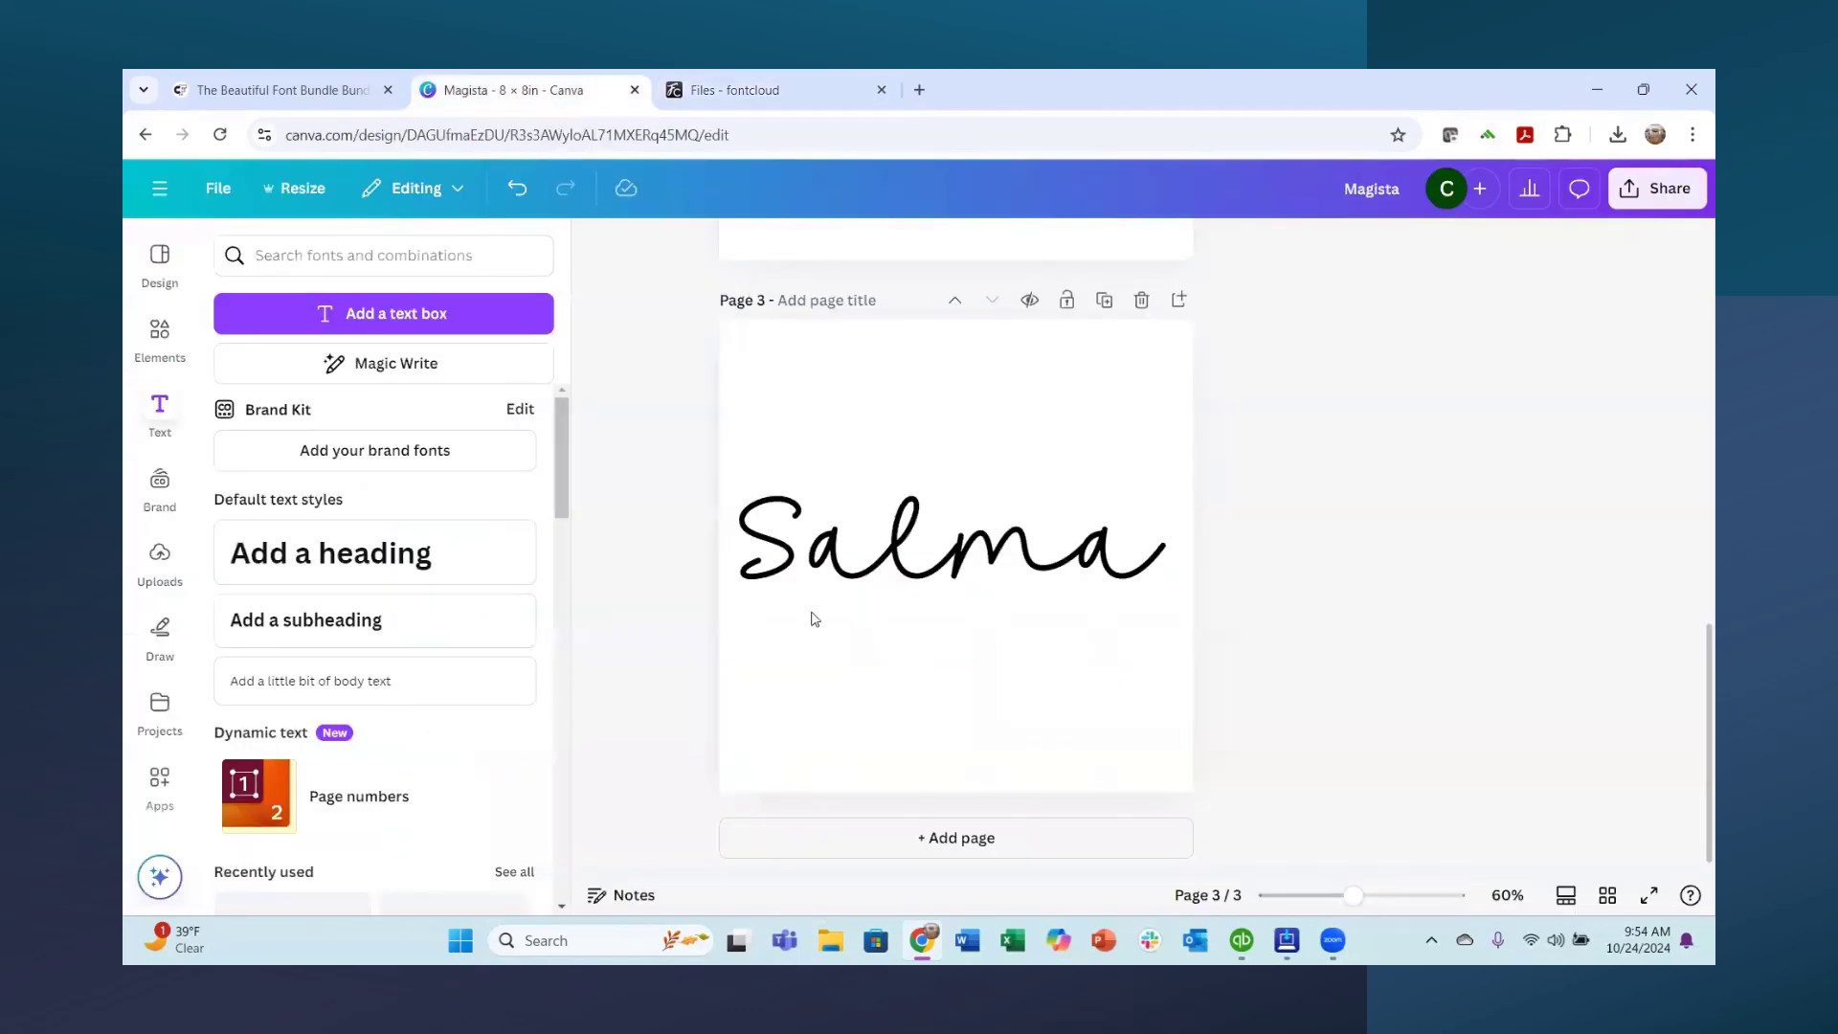
left_click(811, 566)
left_click(783, 562)
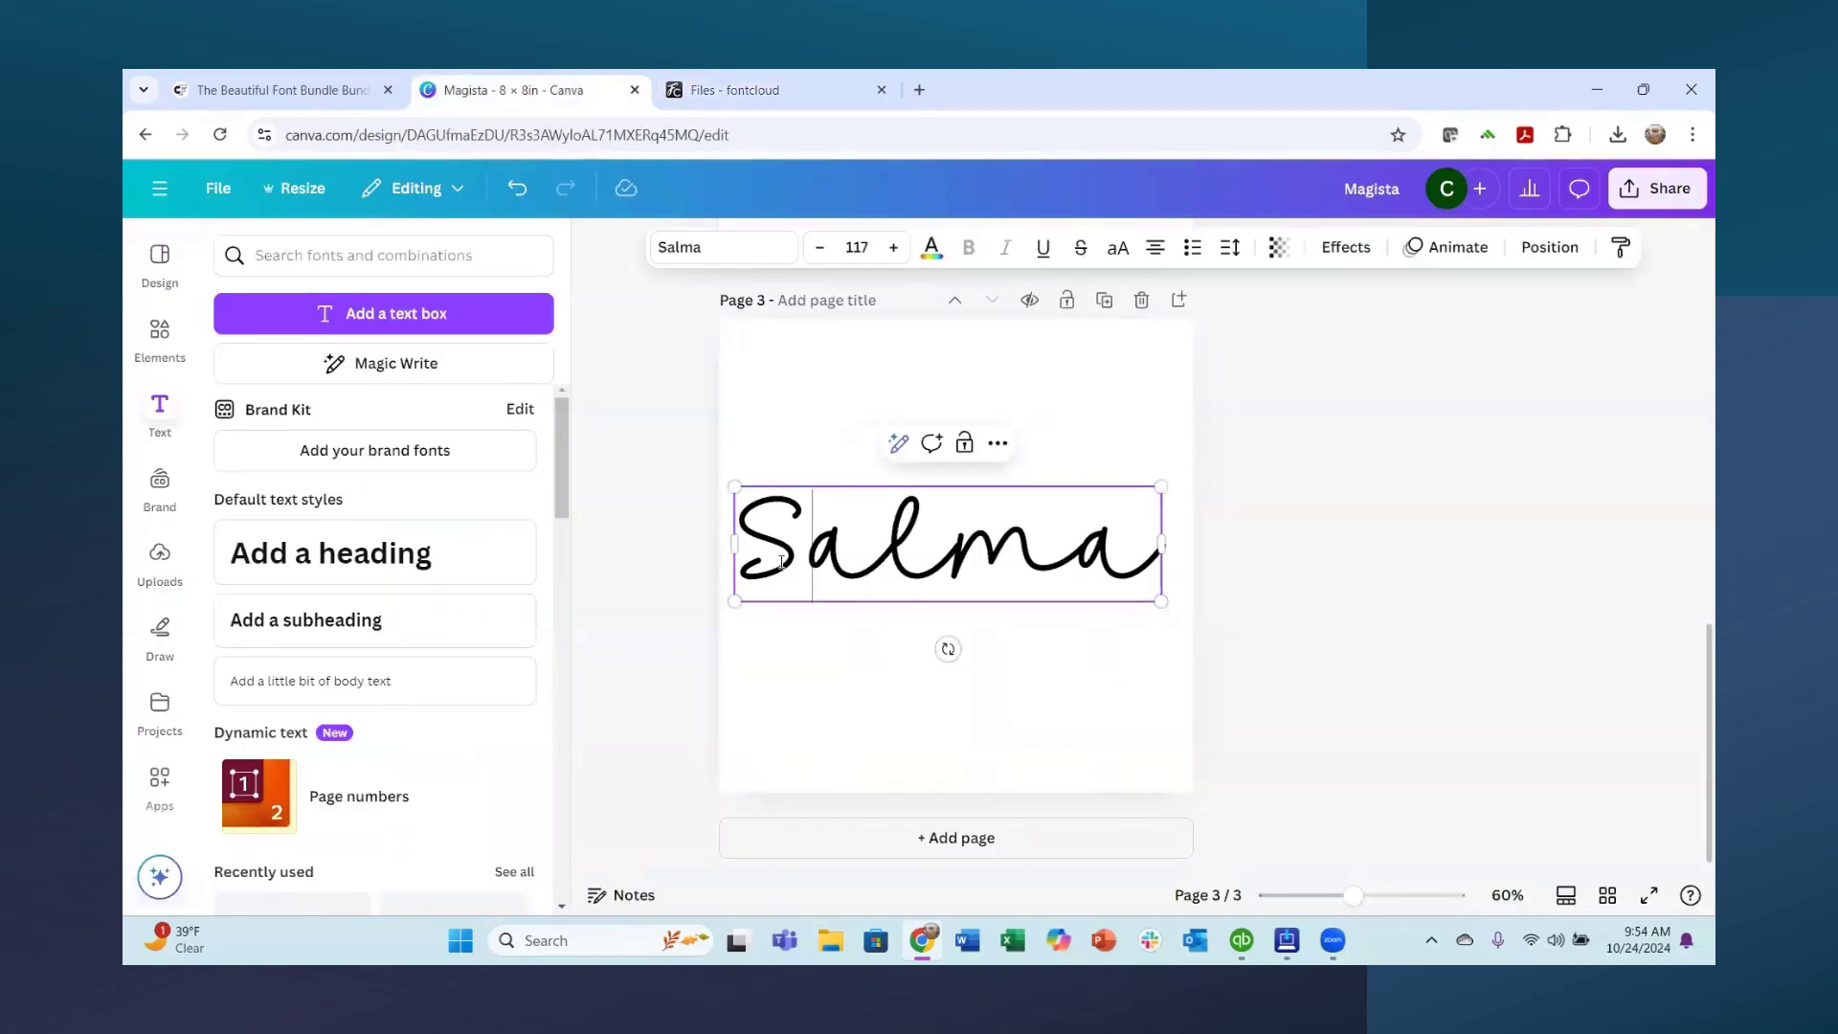
key("BackSpace")
key("ctrl+v")
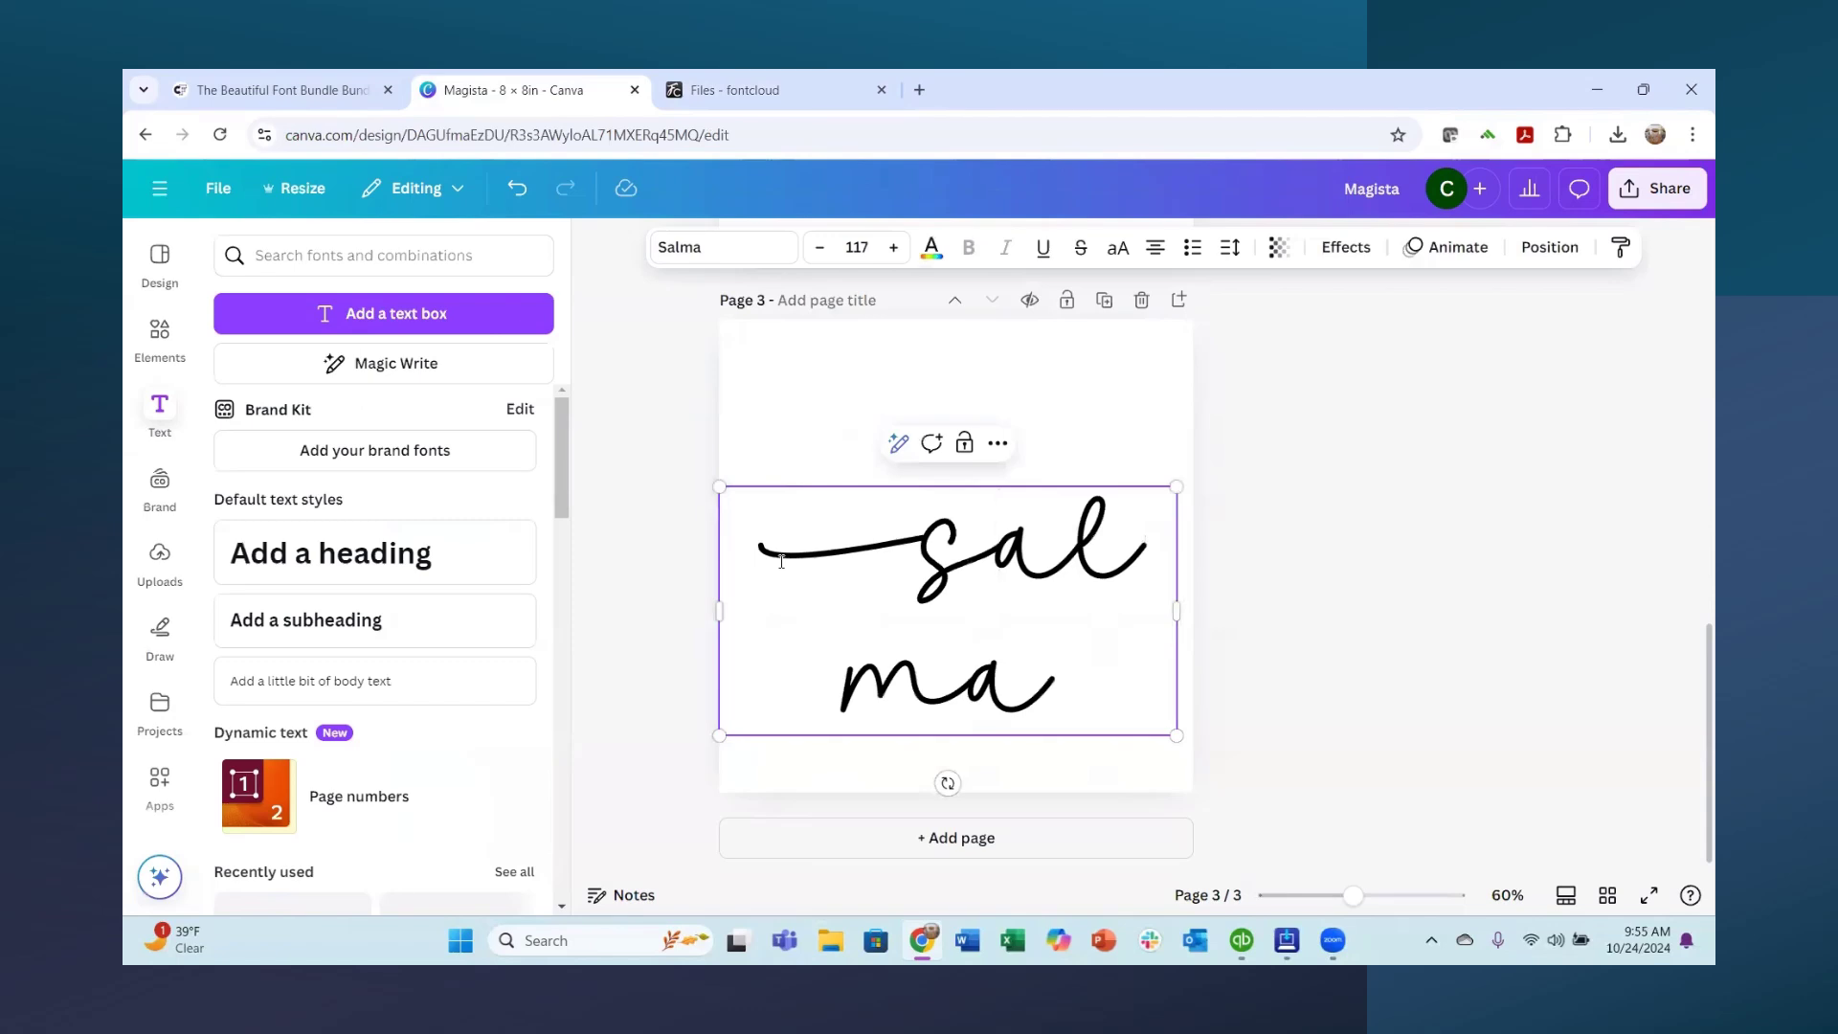
Step: Reduce the font size of the swash "salma" text to 70.7 so it fits on one line
left_click(824, 251)
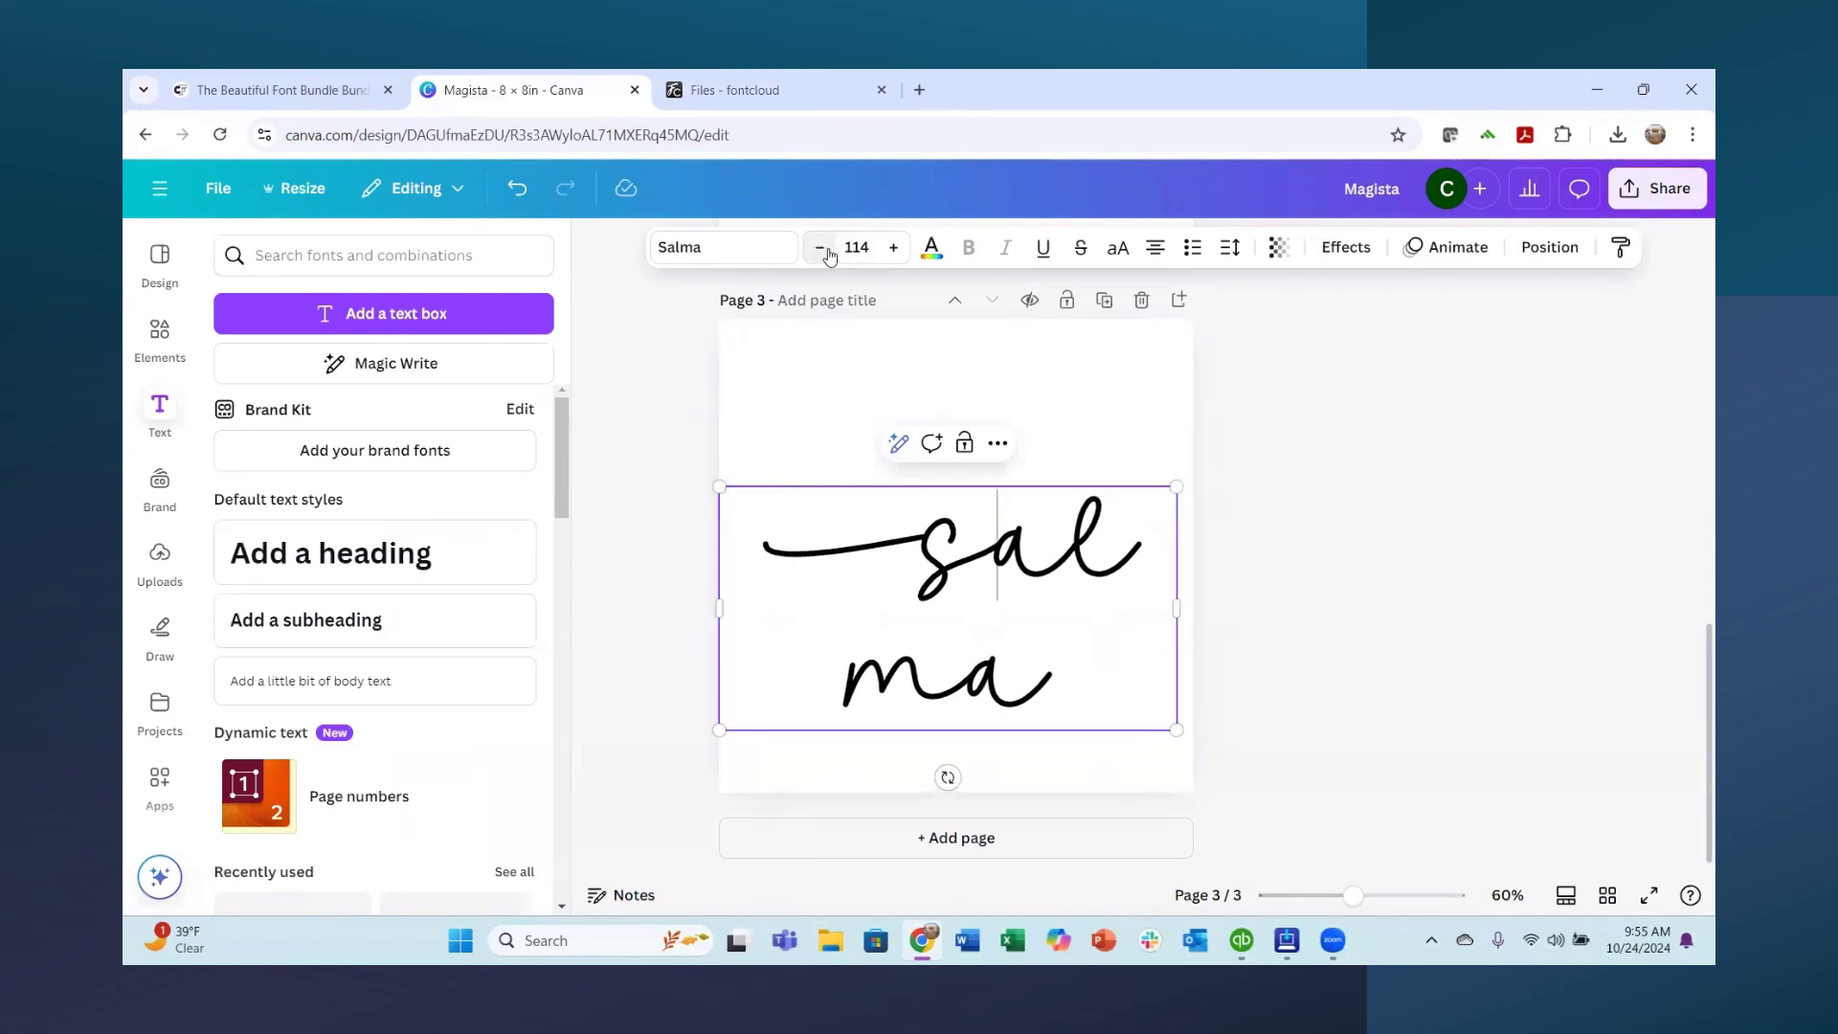
left_click(825, 253)
left_click(826, 253)
left_click(826, 253)
left_click(827, 253)
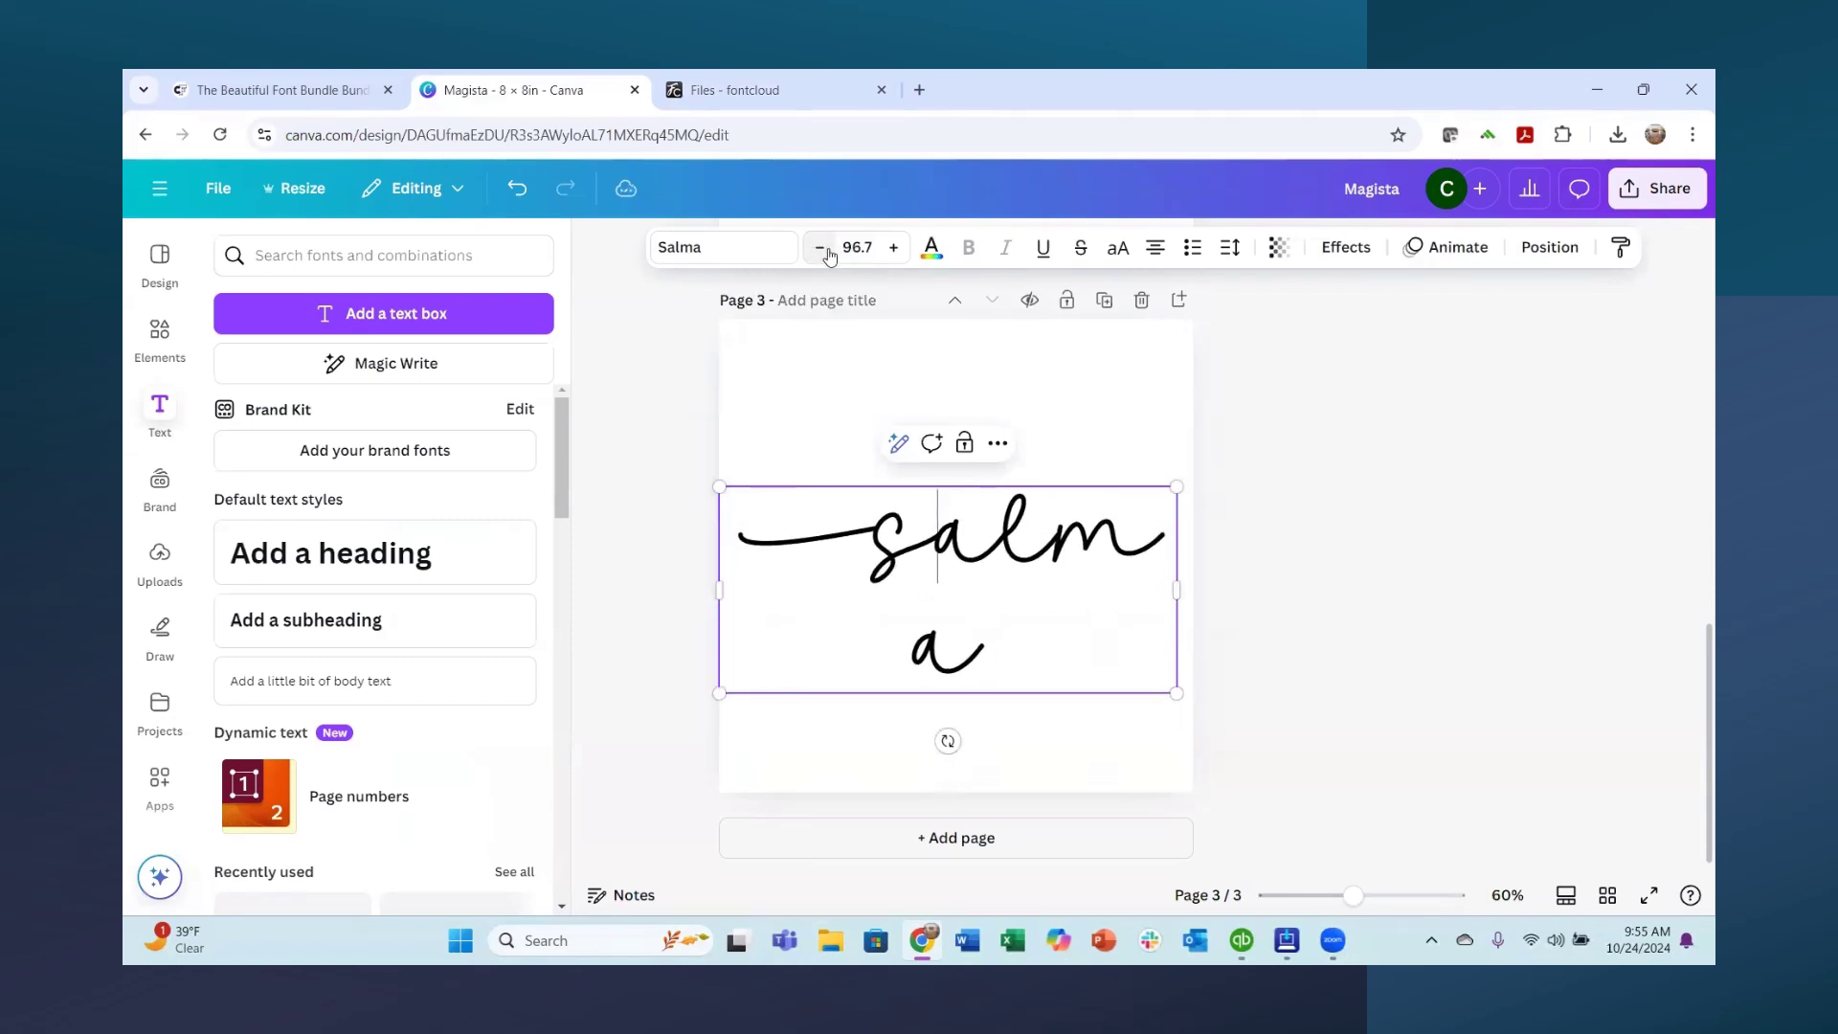
left_click(826, 252)
left_click(826, 253)
left_click(826, 253)
left_click(826, 253)
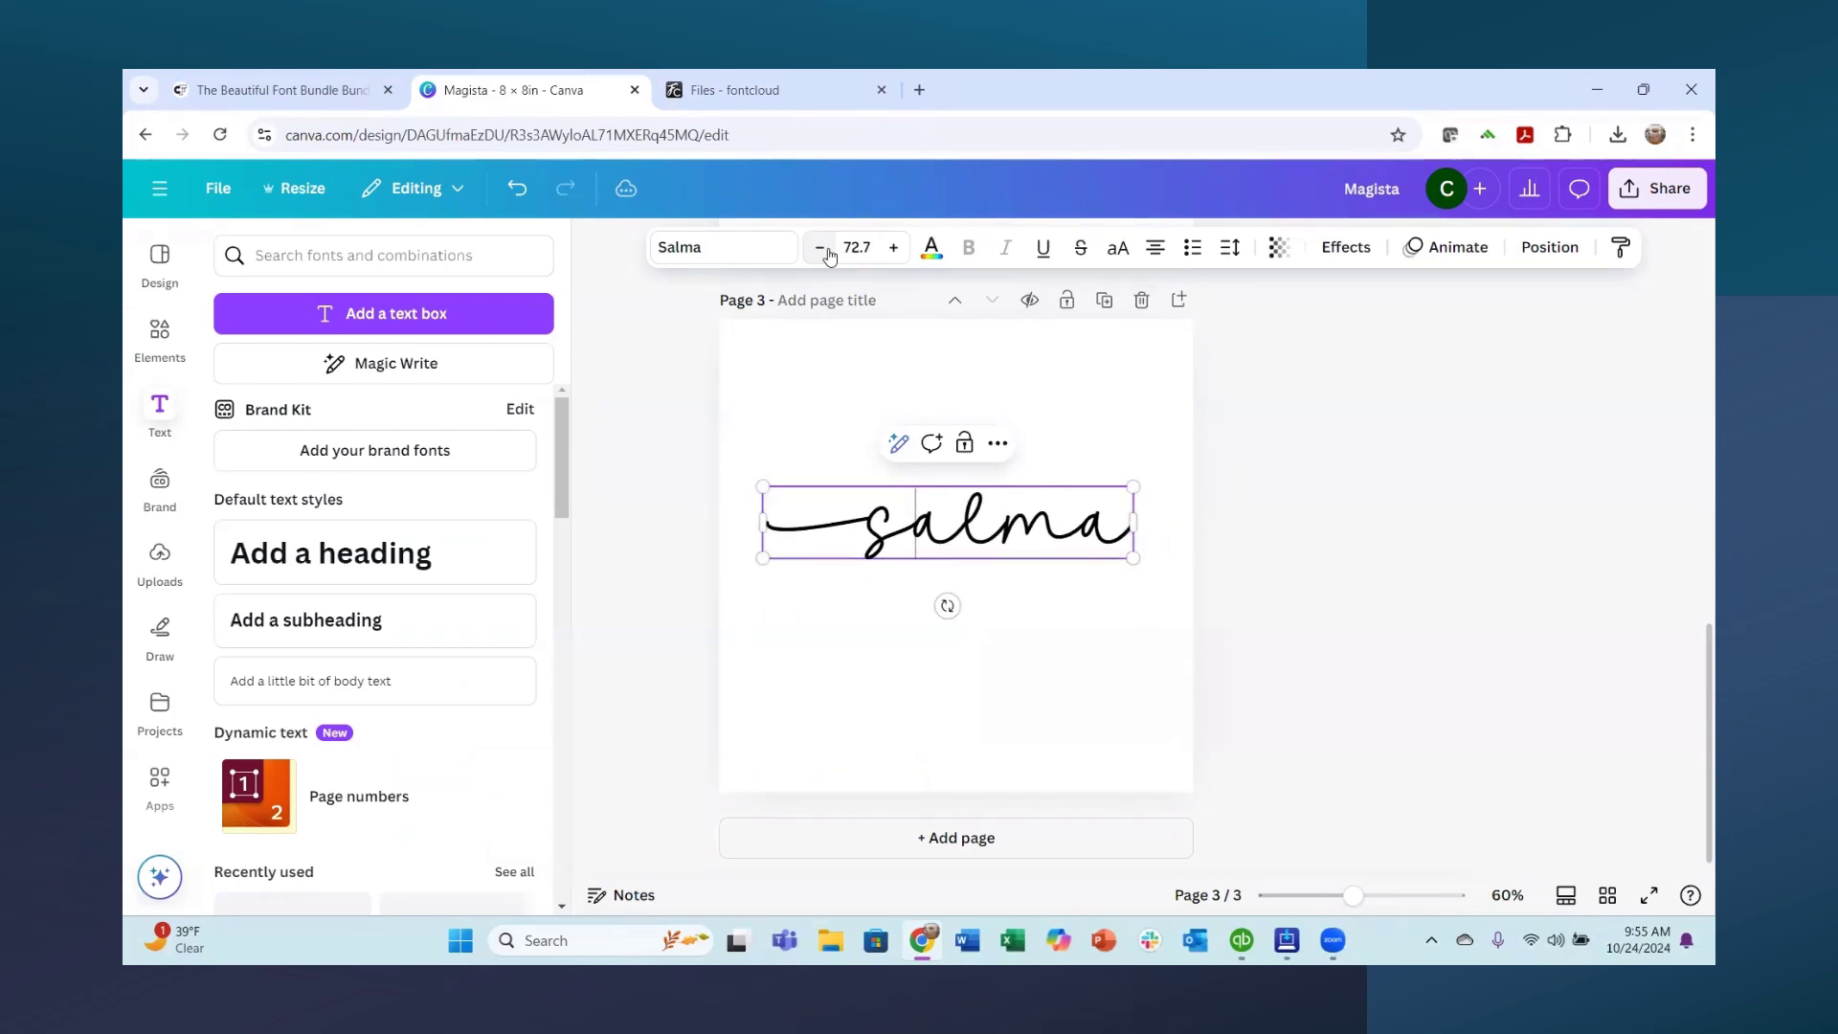
left_click(826, 253)
Step: Switch to Fontcloud and copy the Salma glyph of the lowercase "a" with a trailing swash
left_click(785, 91)
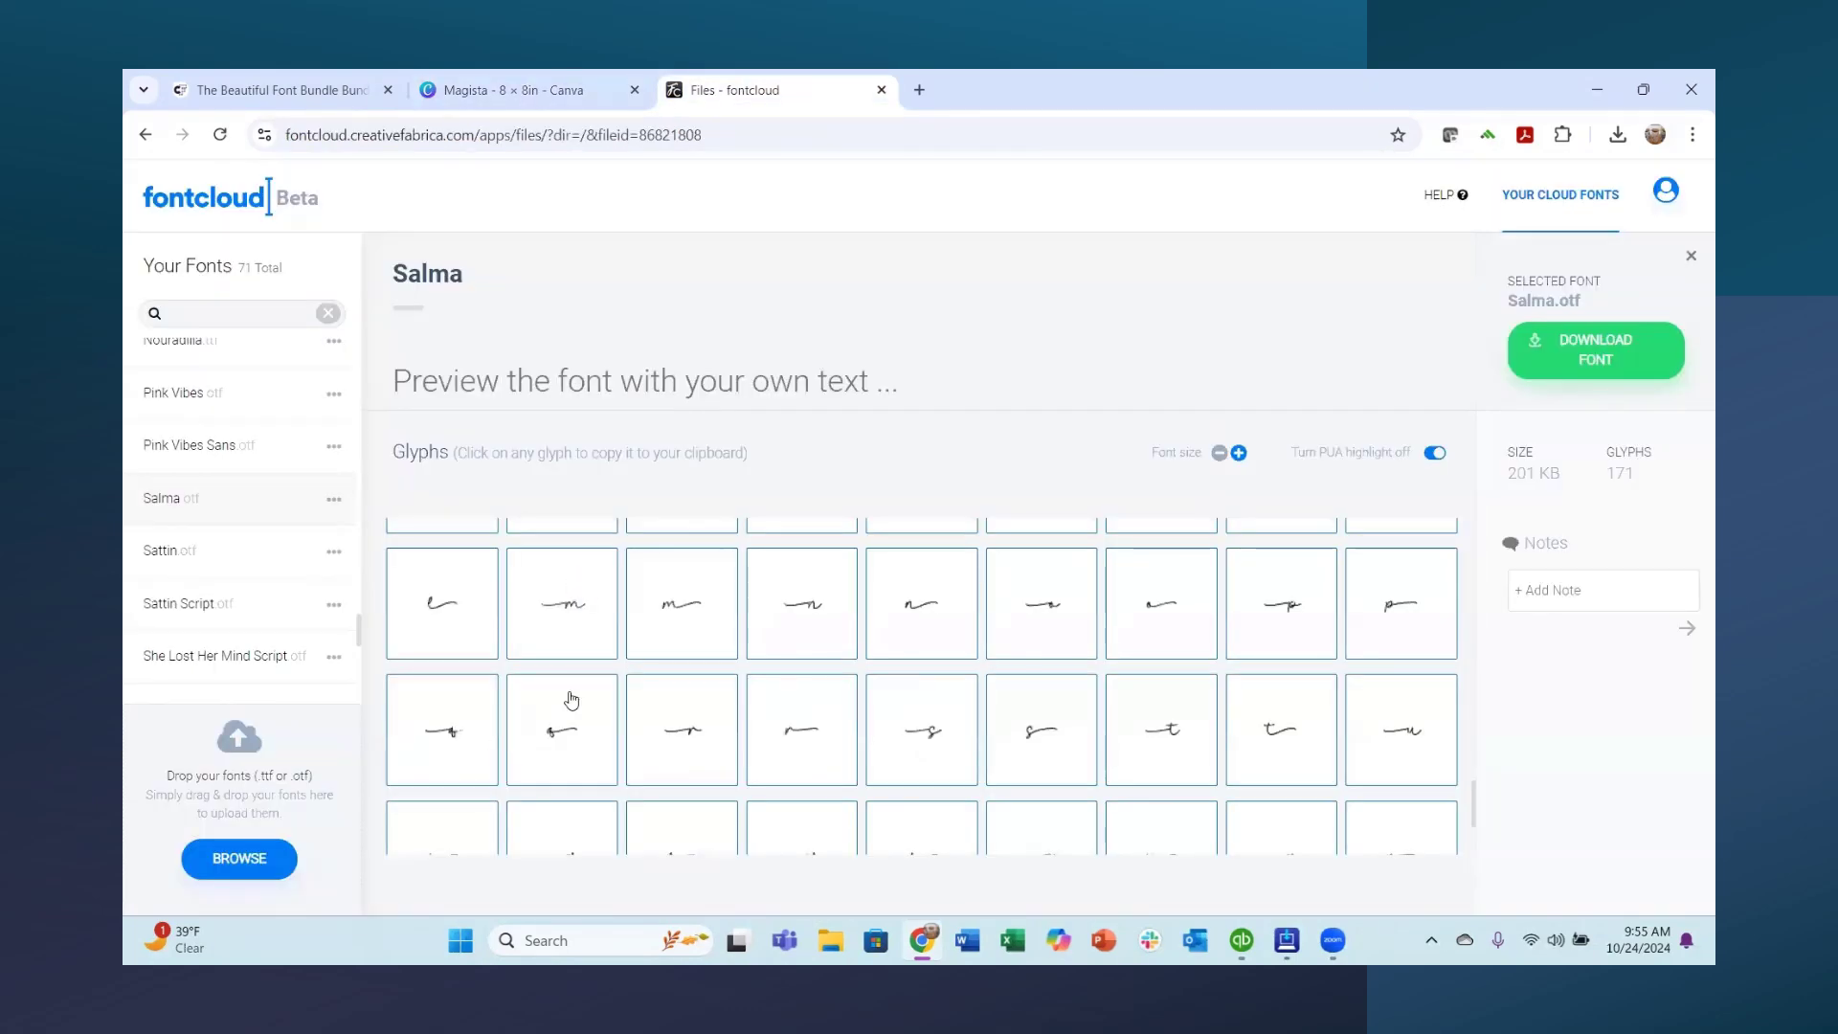
scroll(594, 685, "down", 2)
scroll(623, 667, "down", 1)
scroll(536, 699, "up", 1)
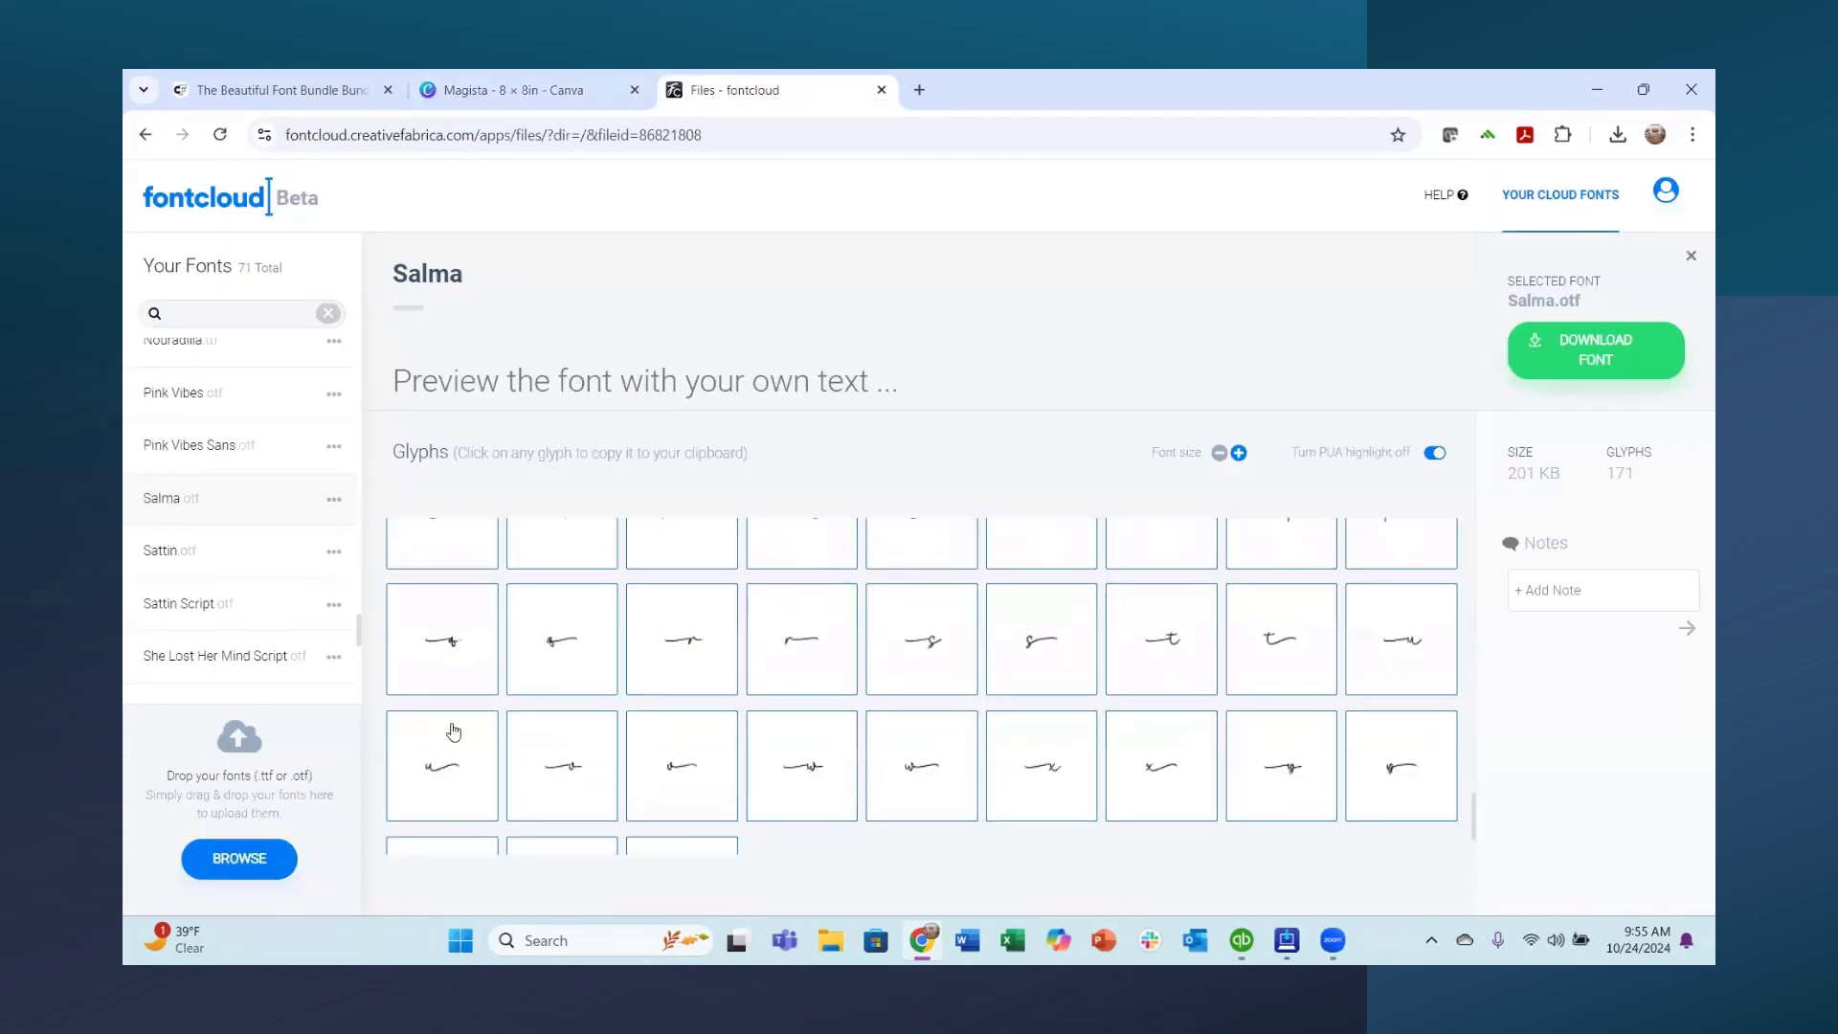
scroll(746, 720, "up", 3)
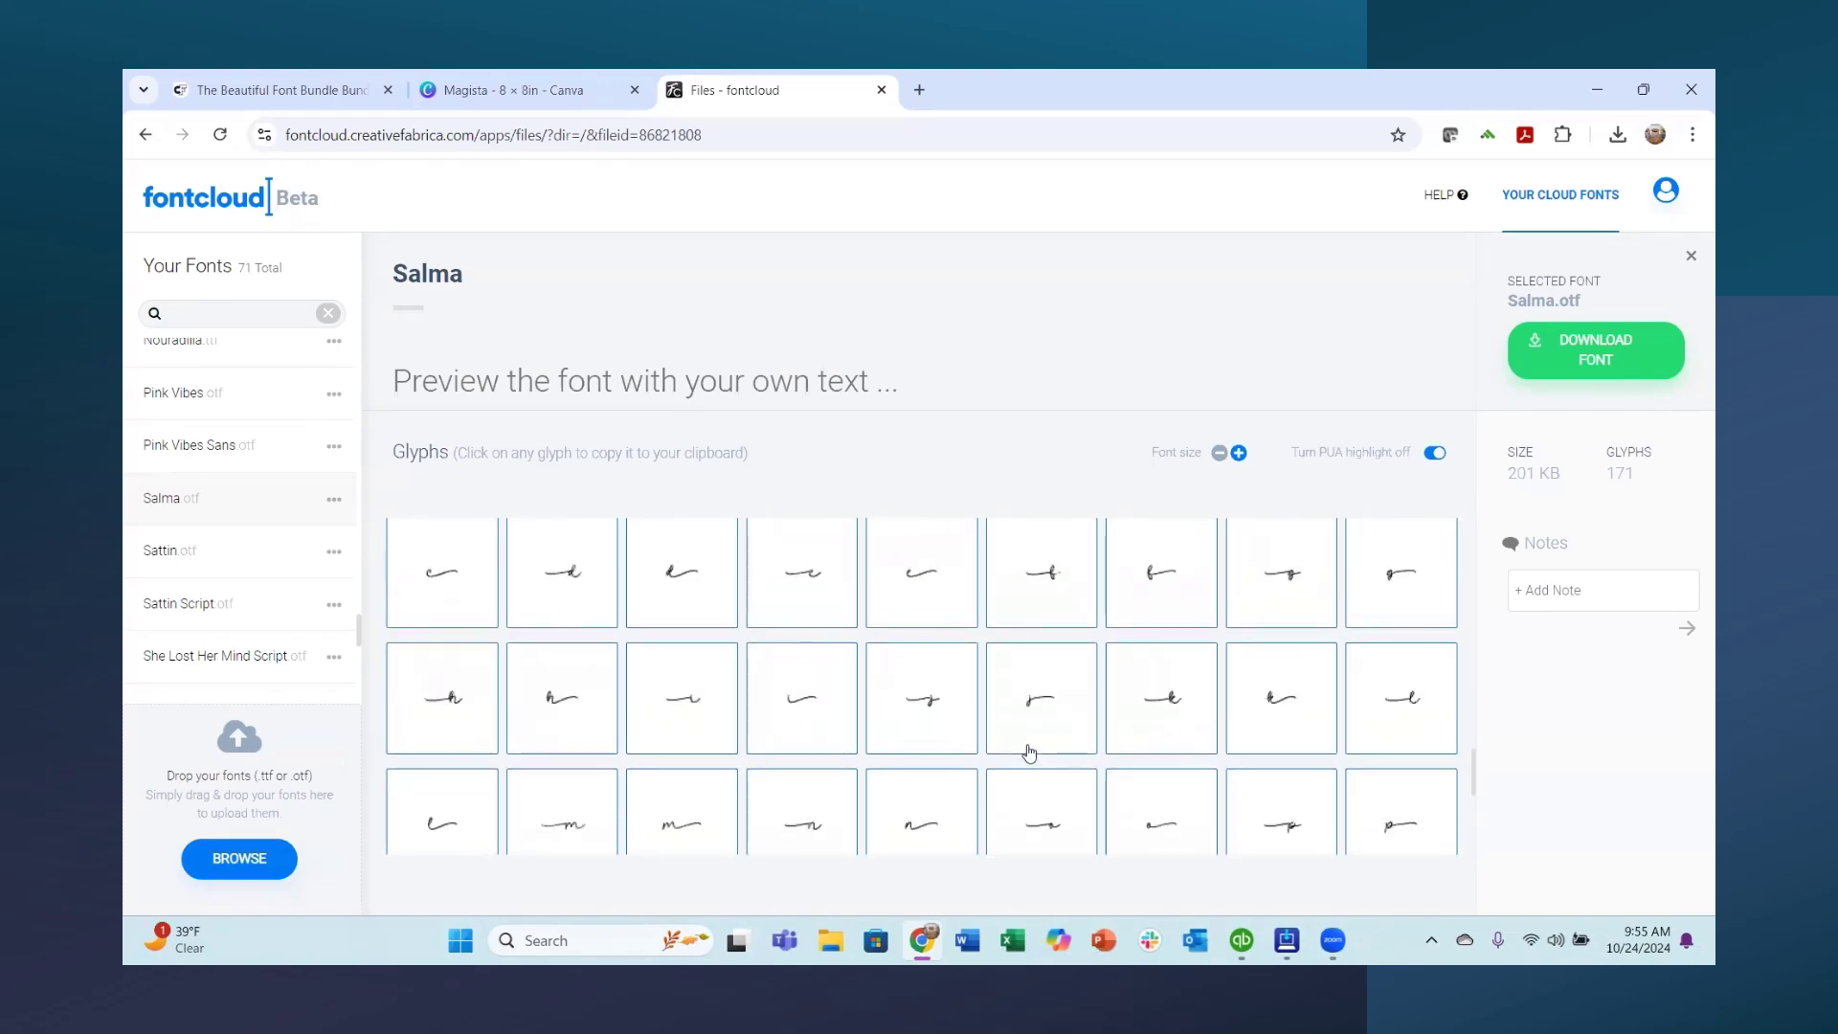
scroll(986, 742, "down", 1)
scroll(933, 719, "up", 1)
scroll(763, 603, "up", 2)
left_click(1056, 682)
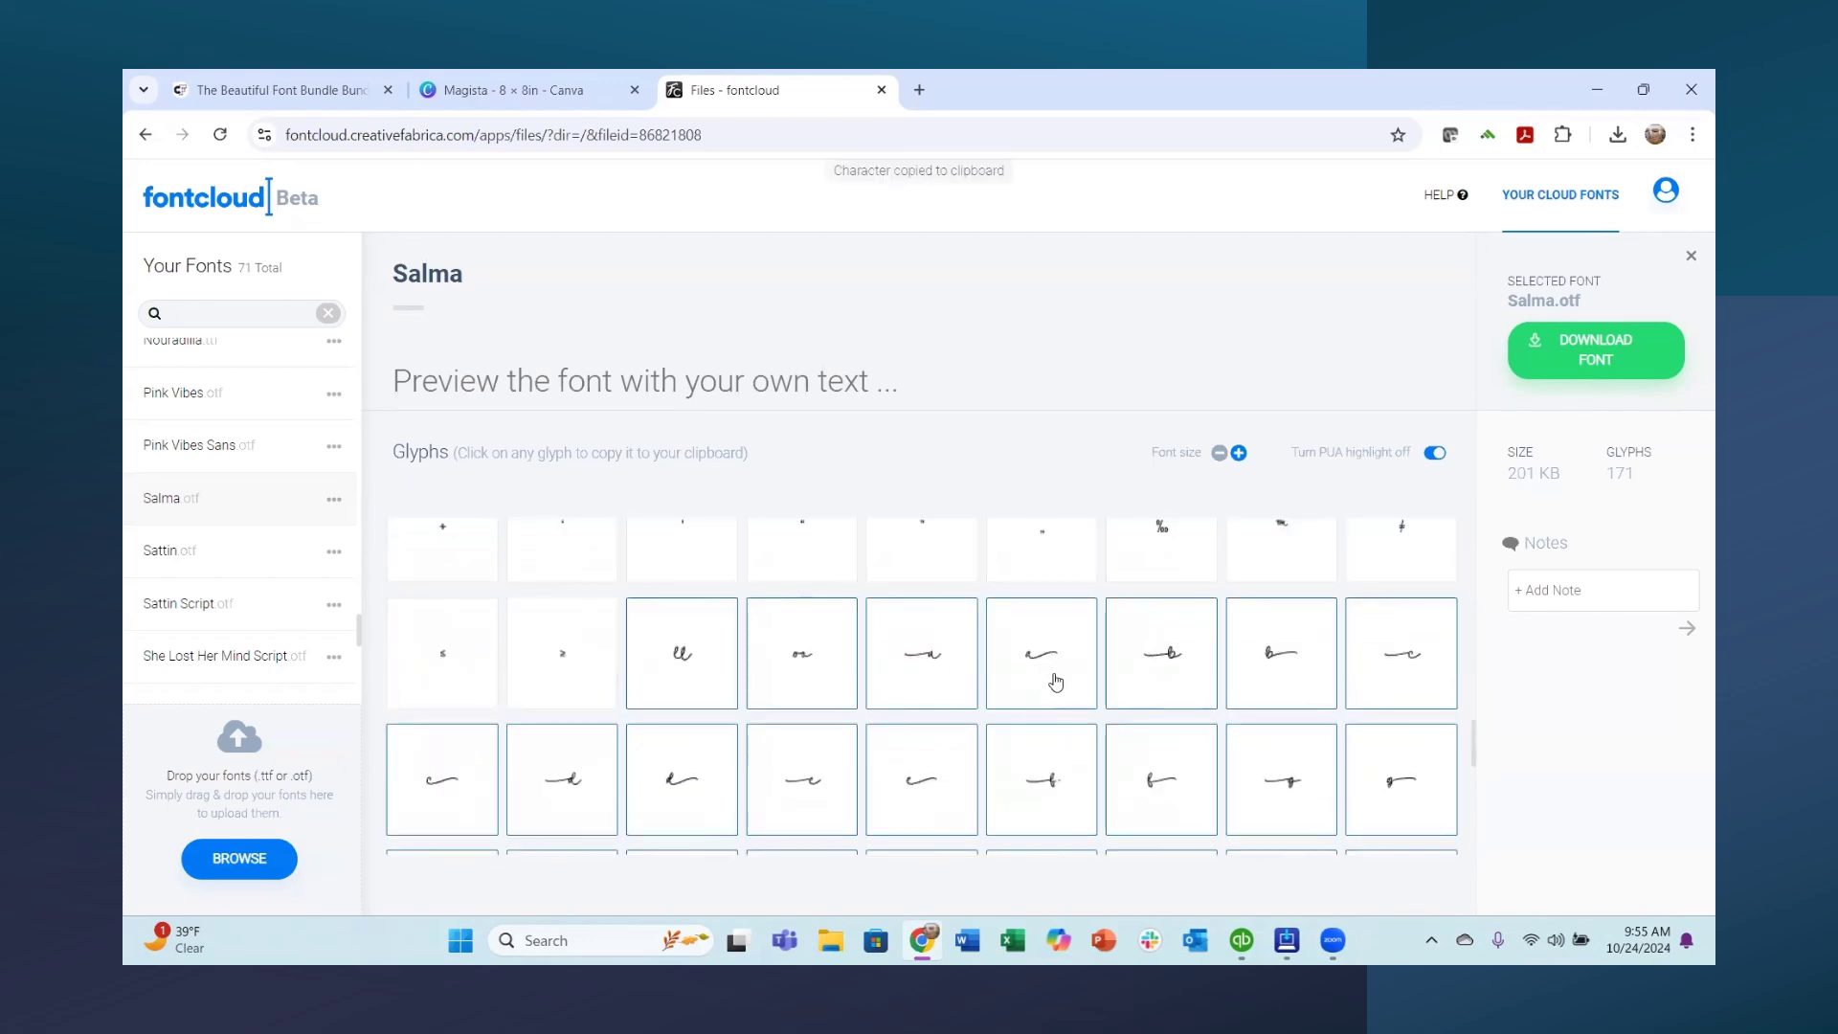
Step: Switch to Canva, replace the final "a" of "salma" with the copied swash glyph, and deselect the text
left_click(534, 94)
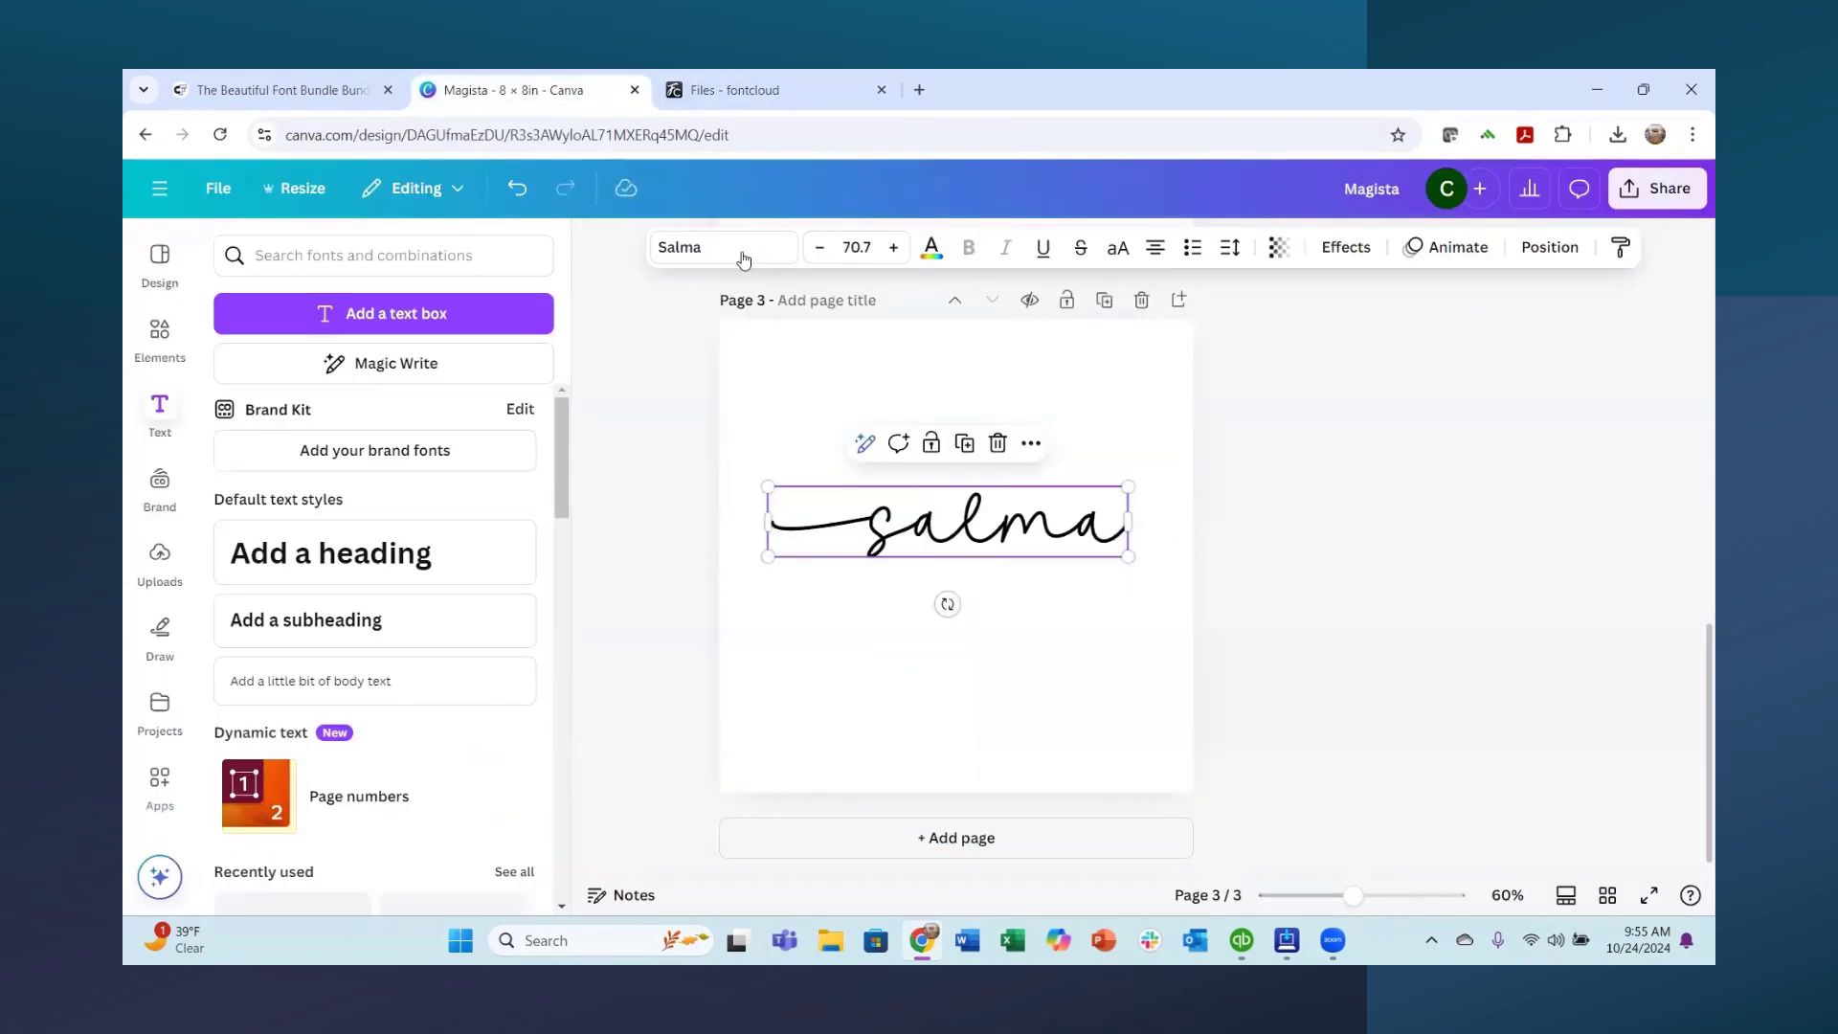
left_click(1110, 525)
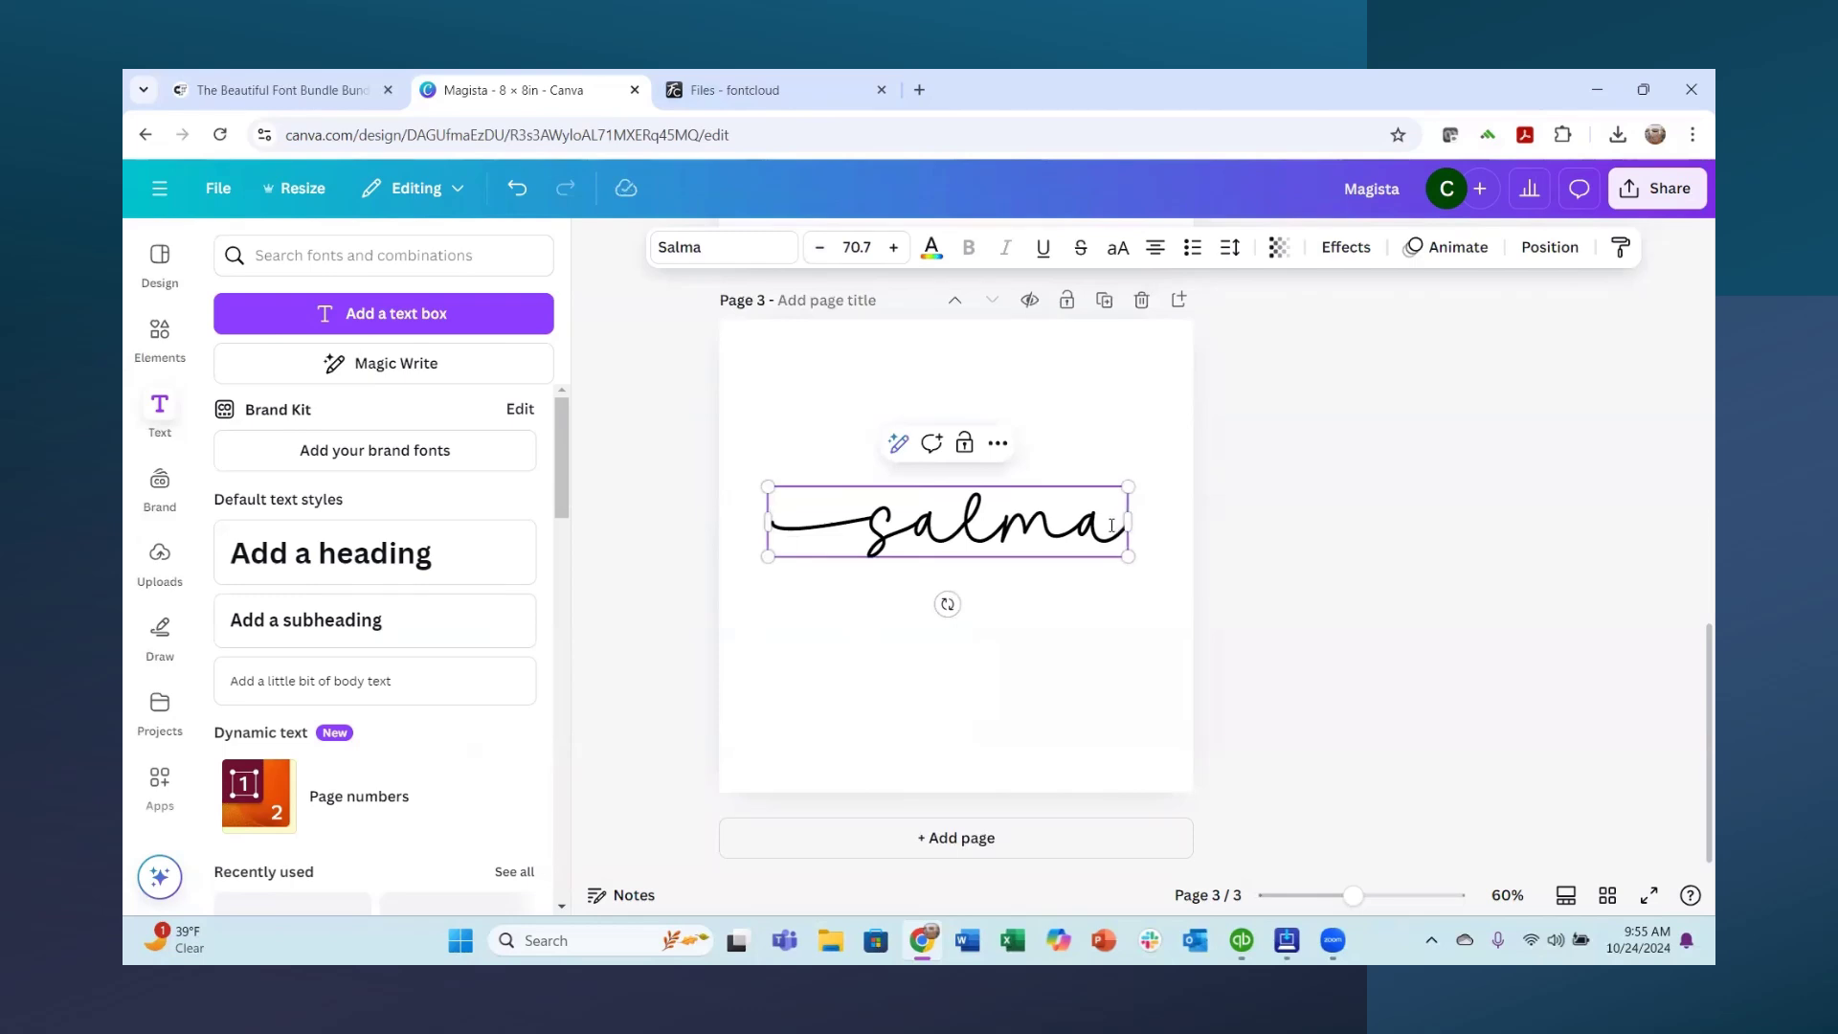
key("BackSpace")
type("a")
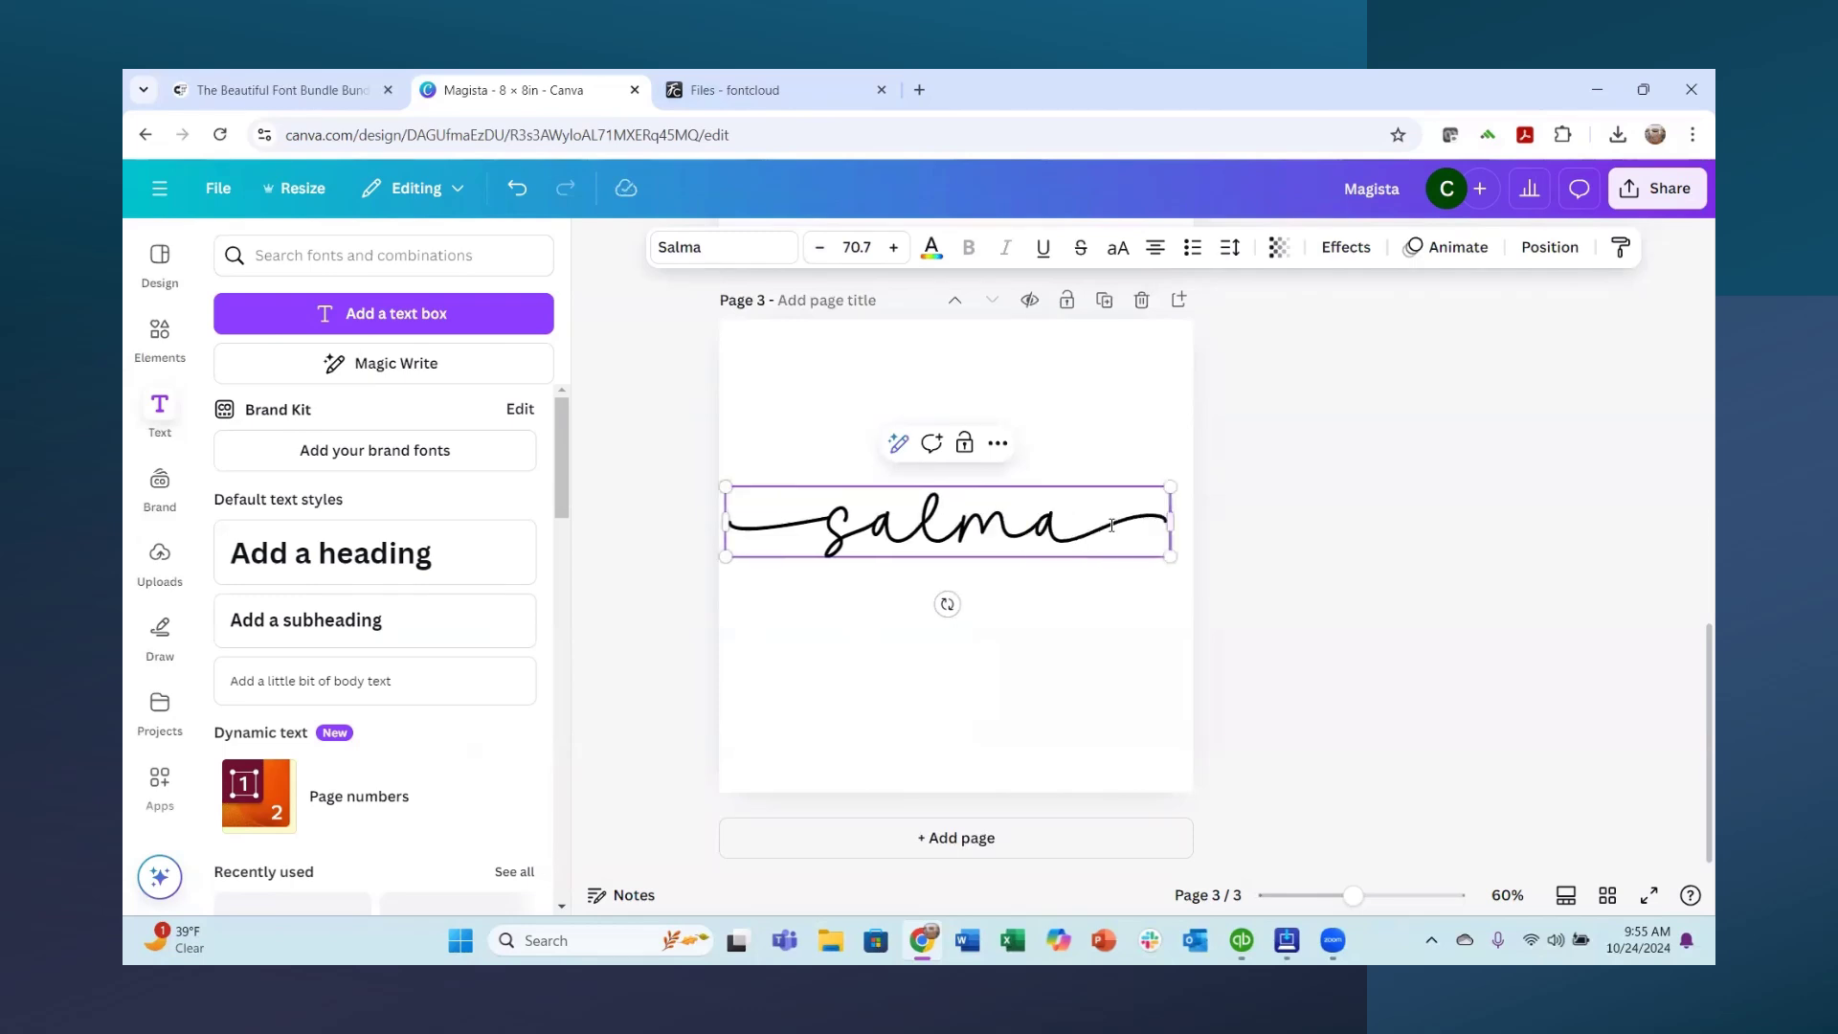
left_click(1589, 762)
Step: Add a blank fourth page to the design and switch to the Beautiful Font Bundle page to browse its fonts
left_click(928, 842)
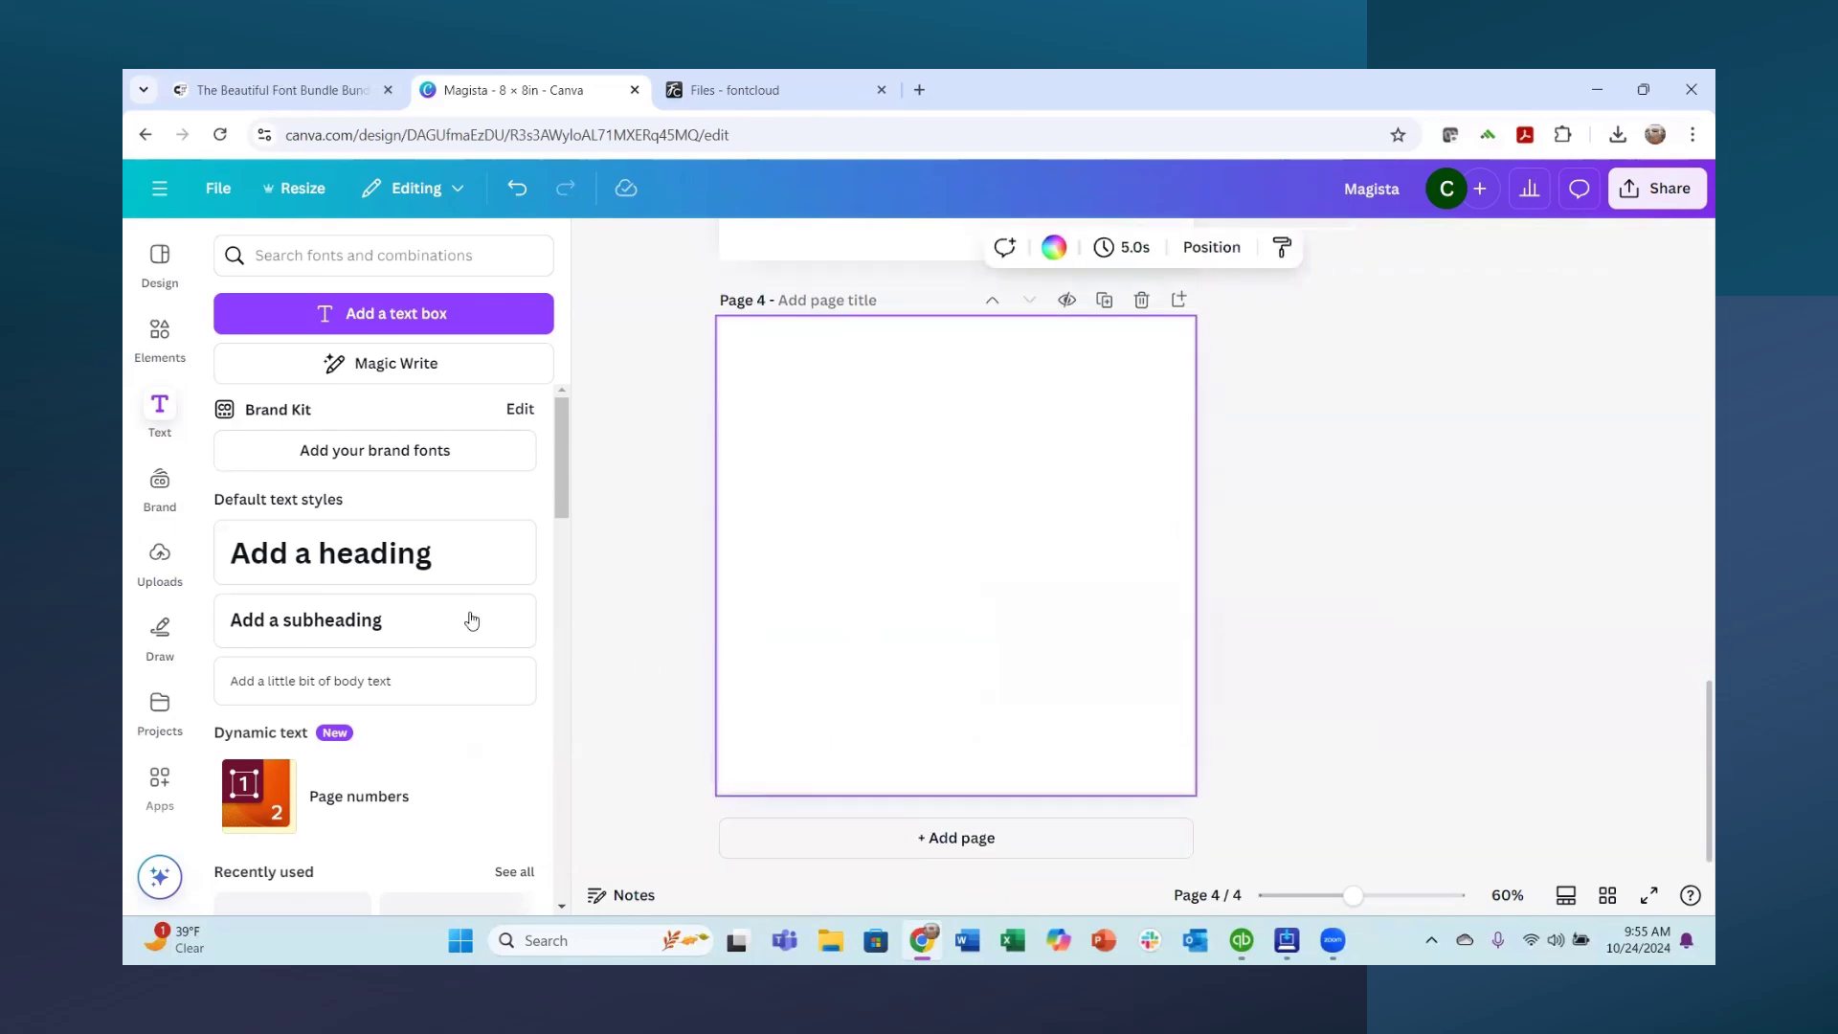
left_click(326, 90)
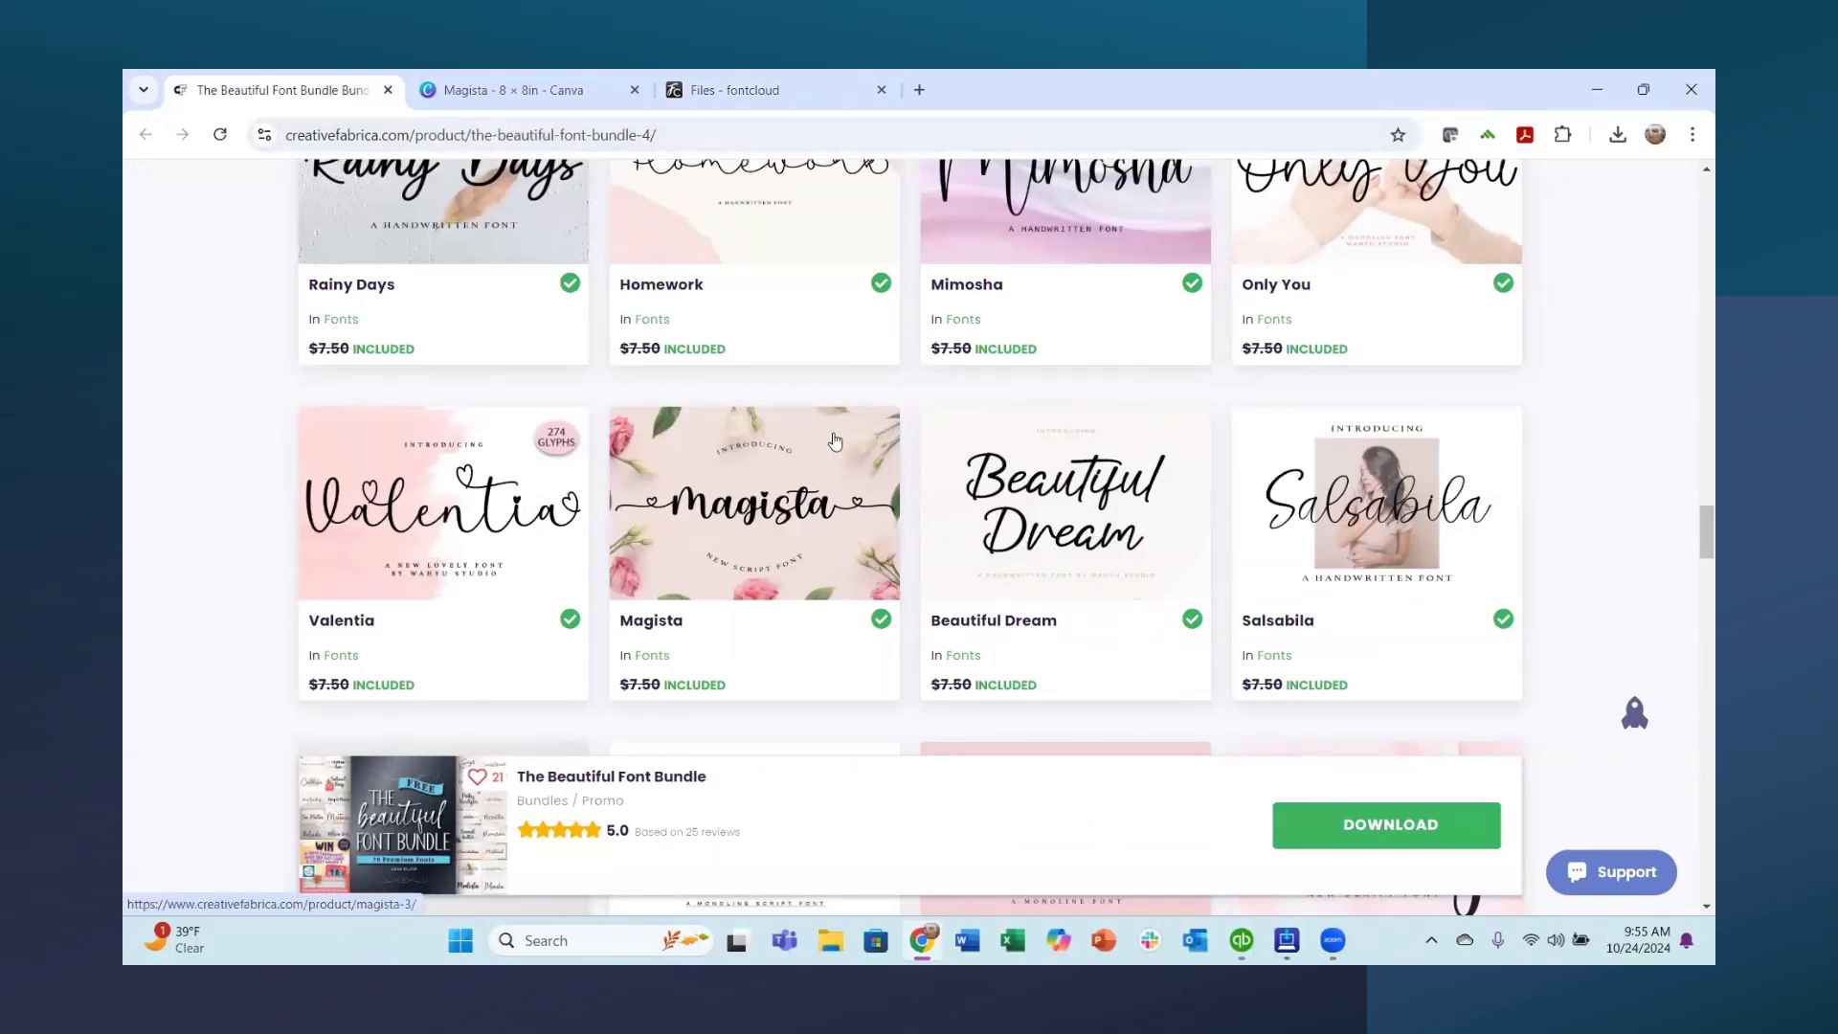
scroll(735, 432, "up", 3)
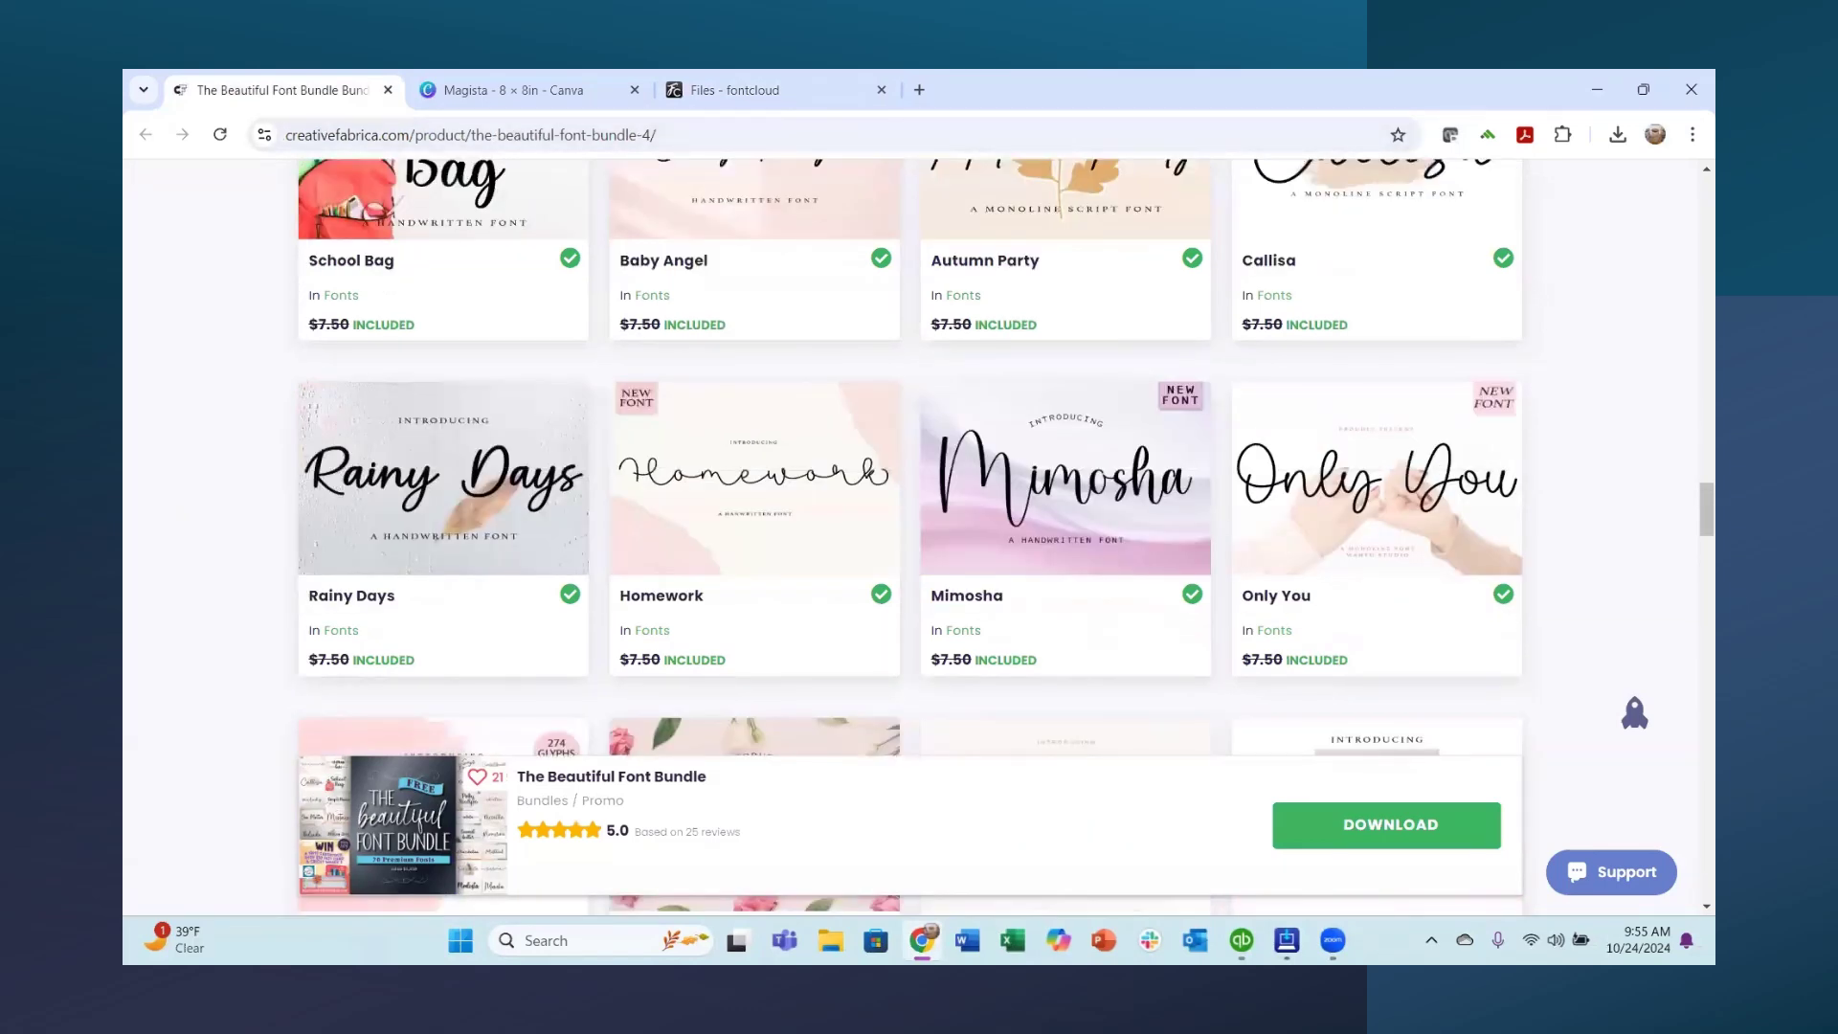
Step: Open the Study folder of the downloaded Beautiful Font Bundle in File Explorer and install the Study OpenType font
key("super+e")
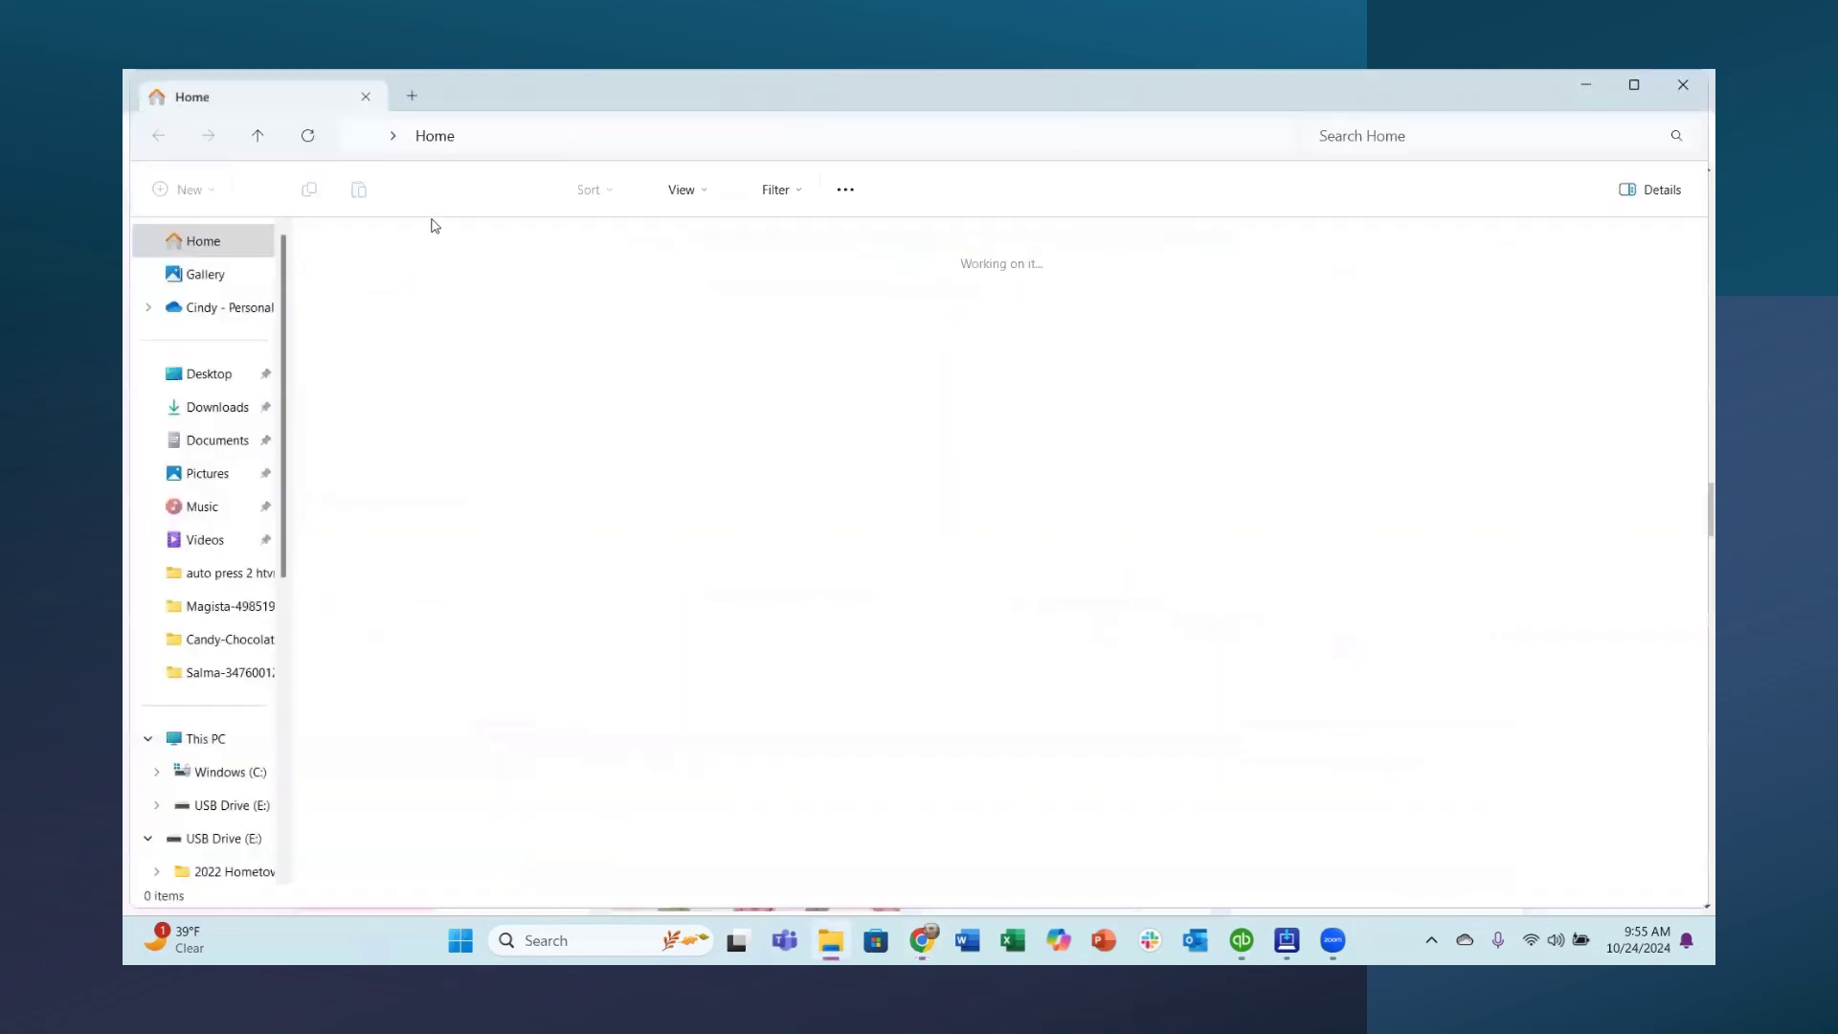
left_click(235, 410)
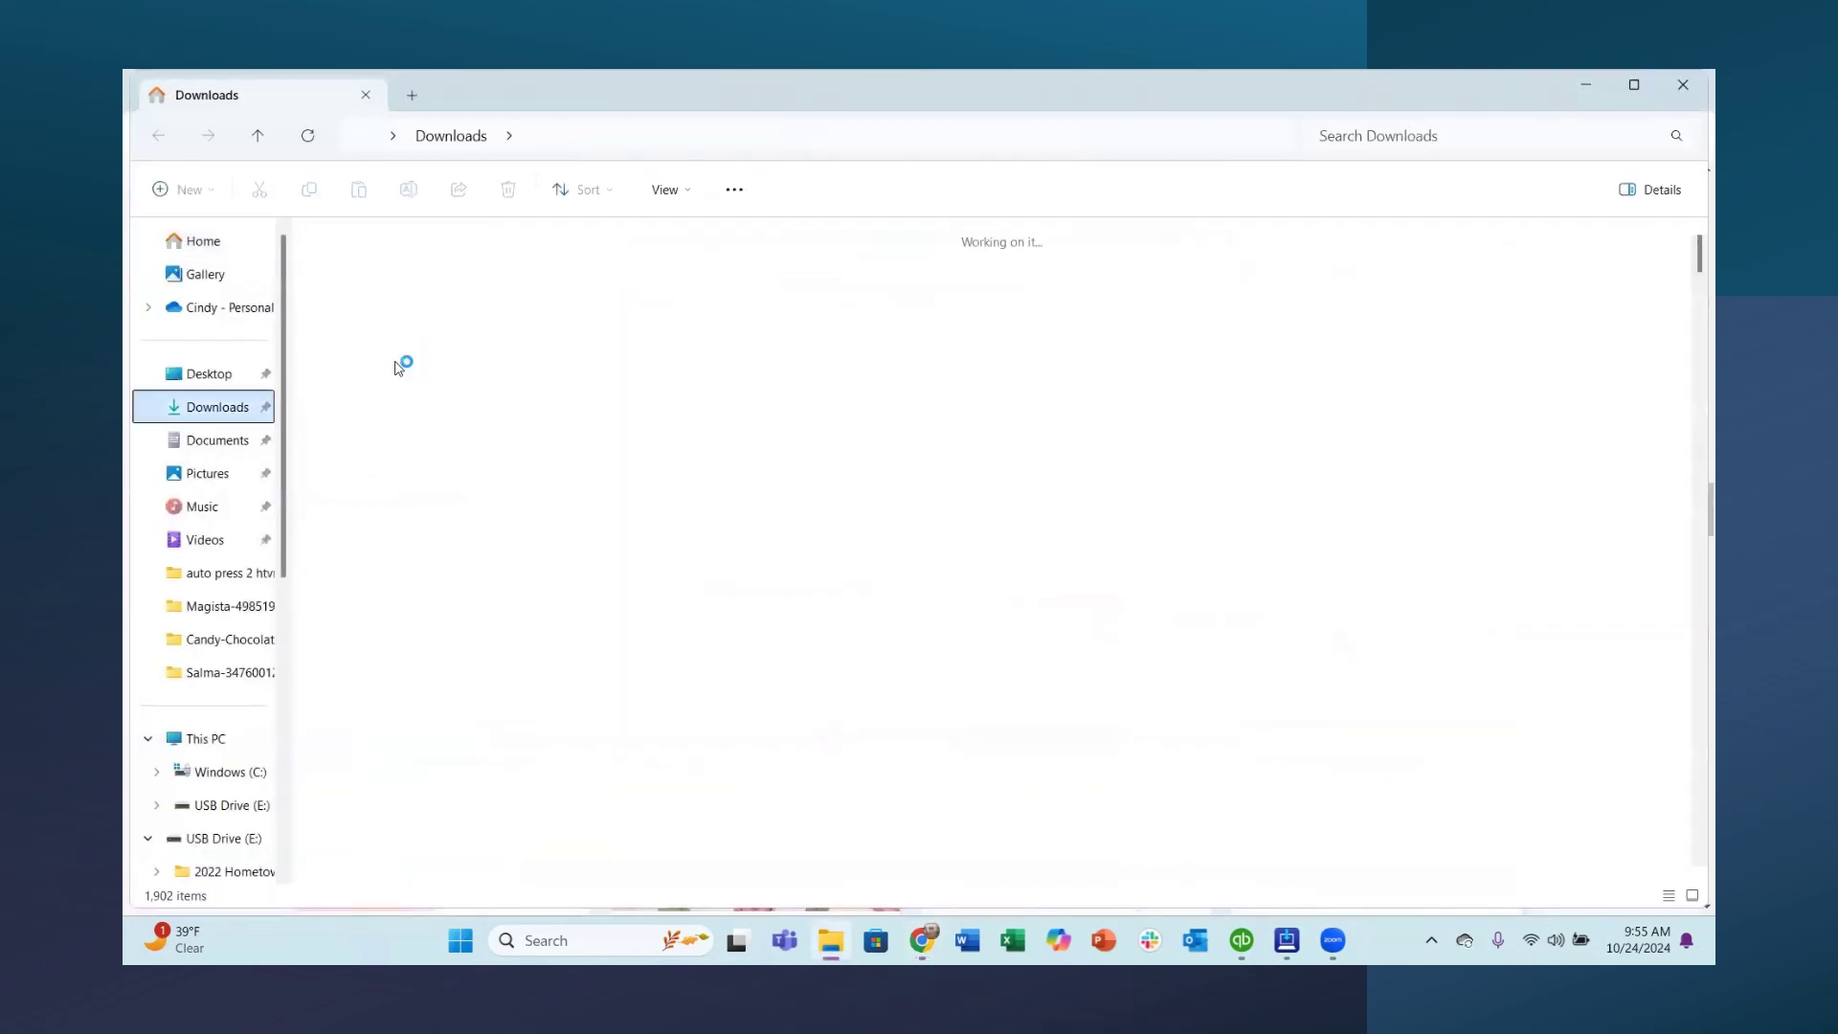
double_click(426, 359)
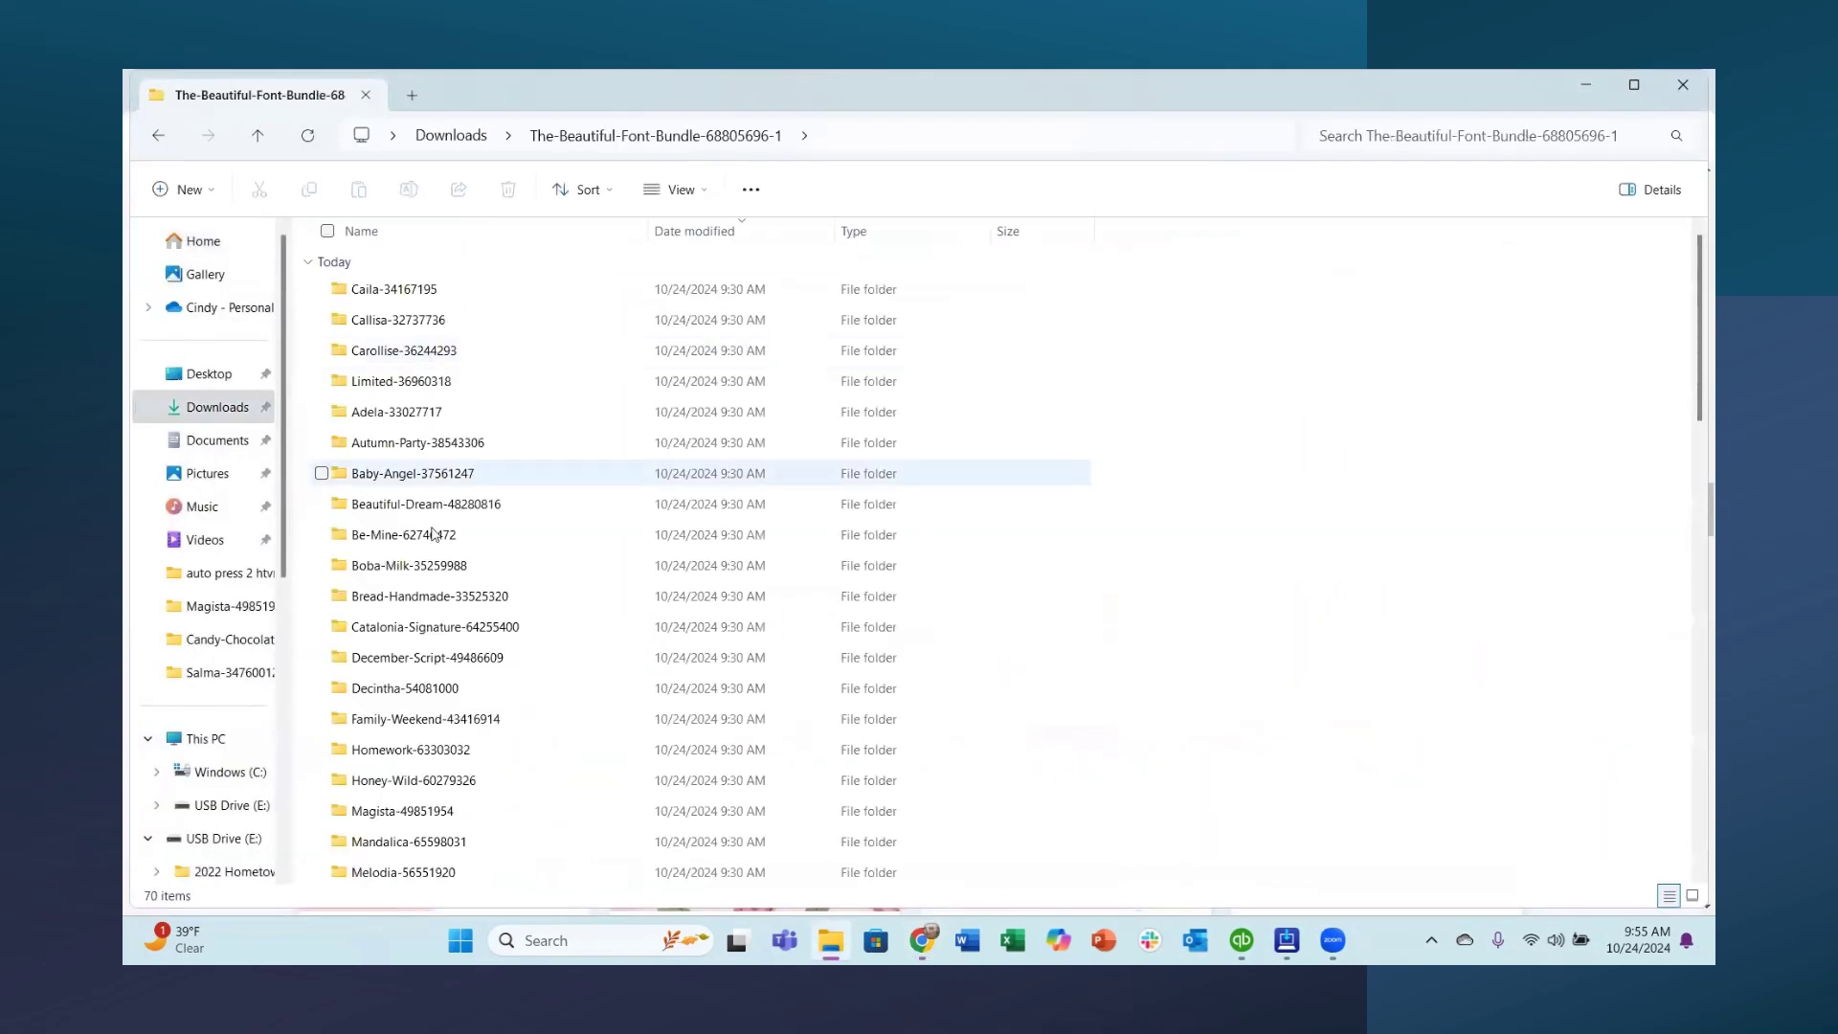
scroll(433, 535, "down", 6)
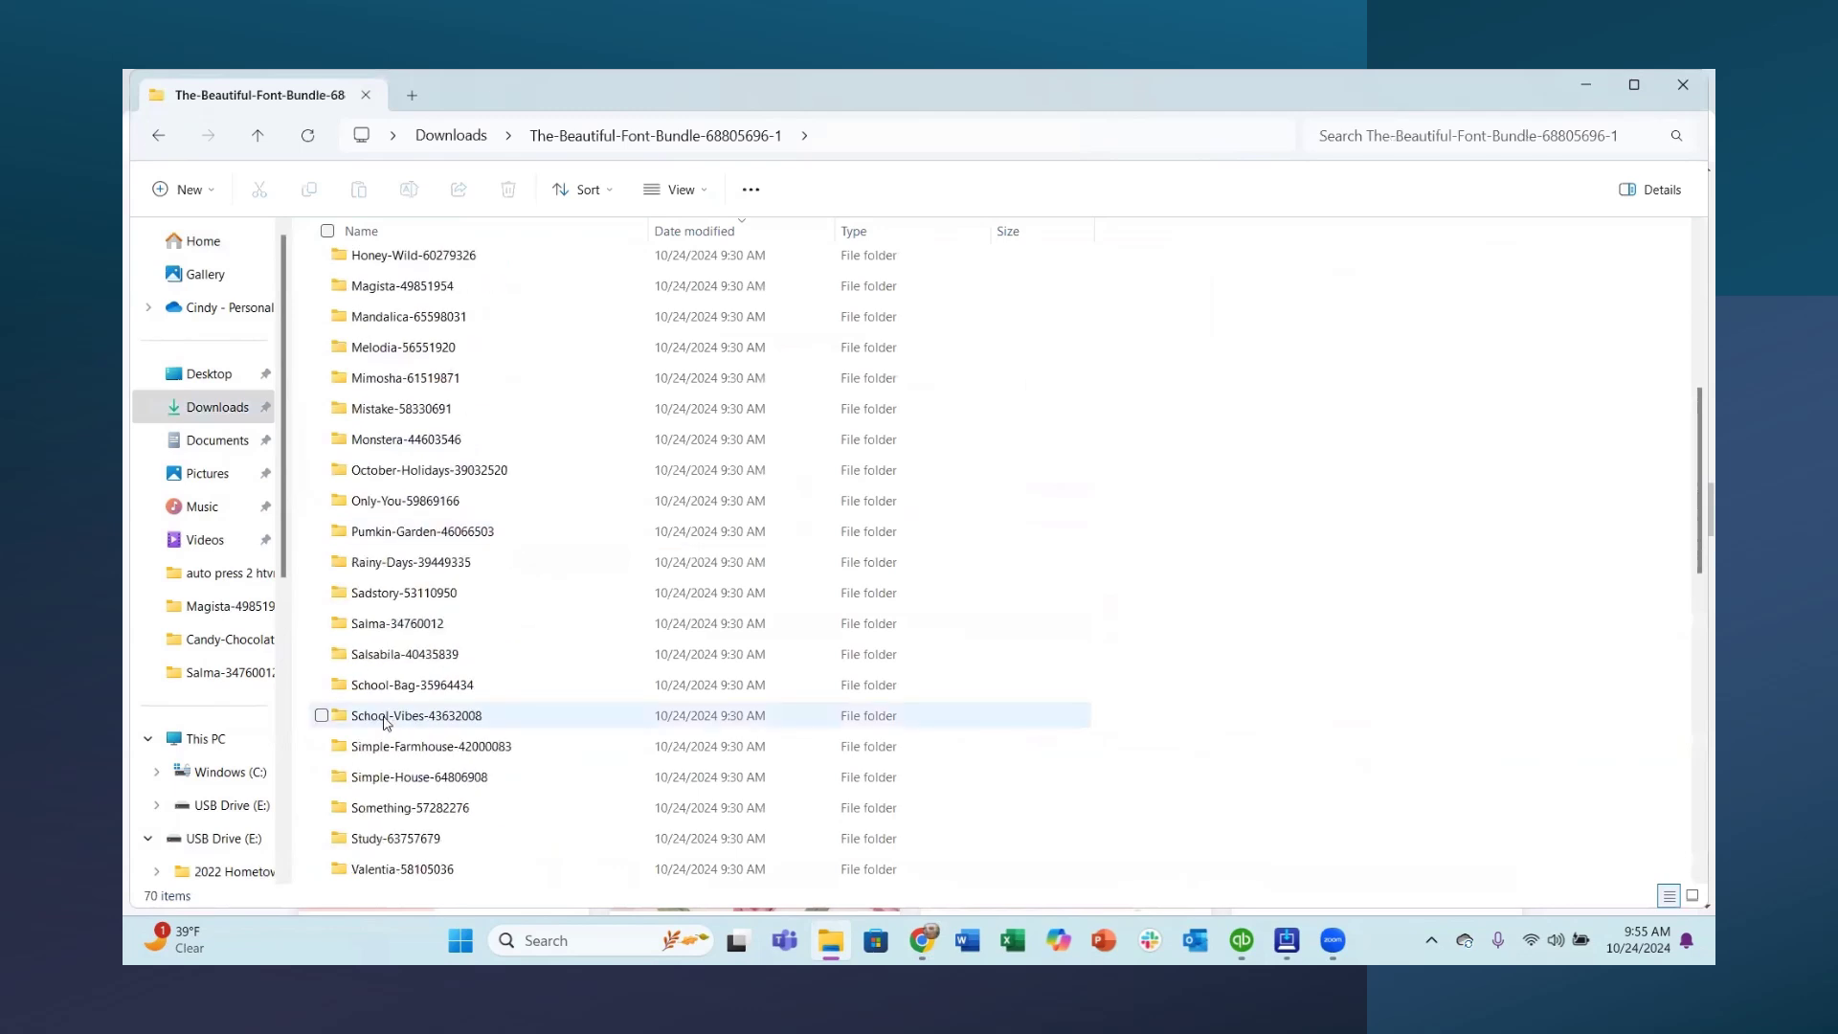
double_click(393, 845)
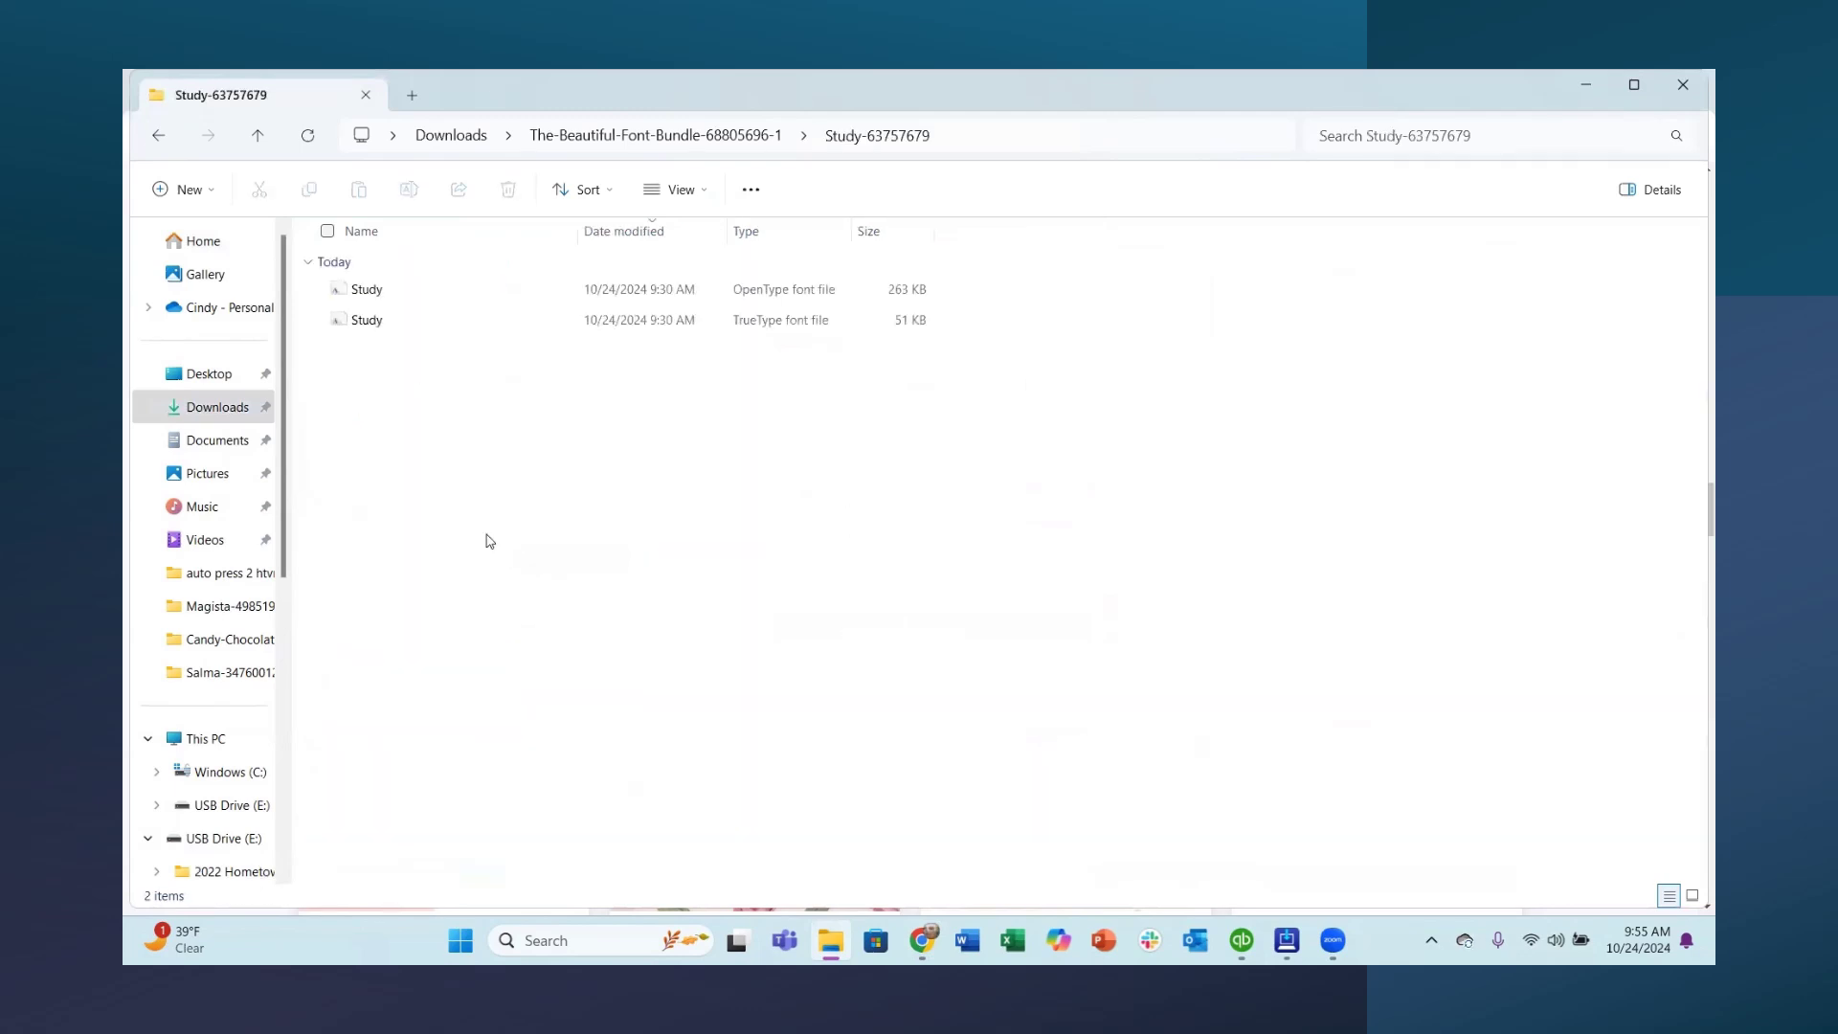
double_click(800, 301)
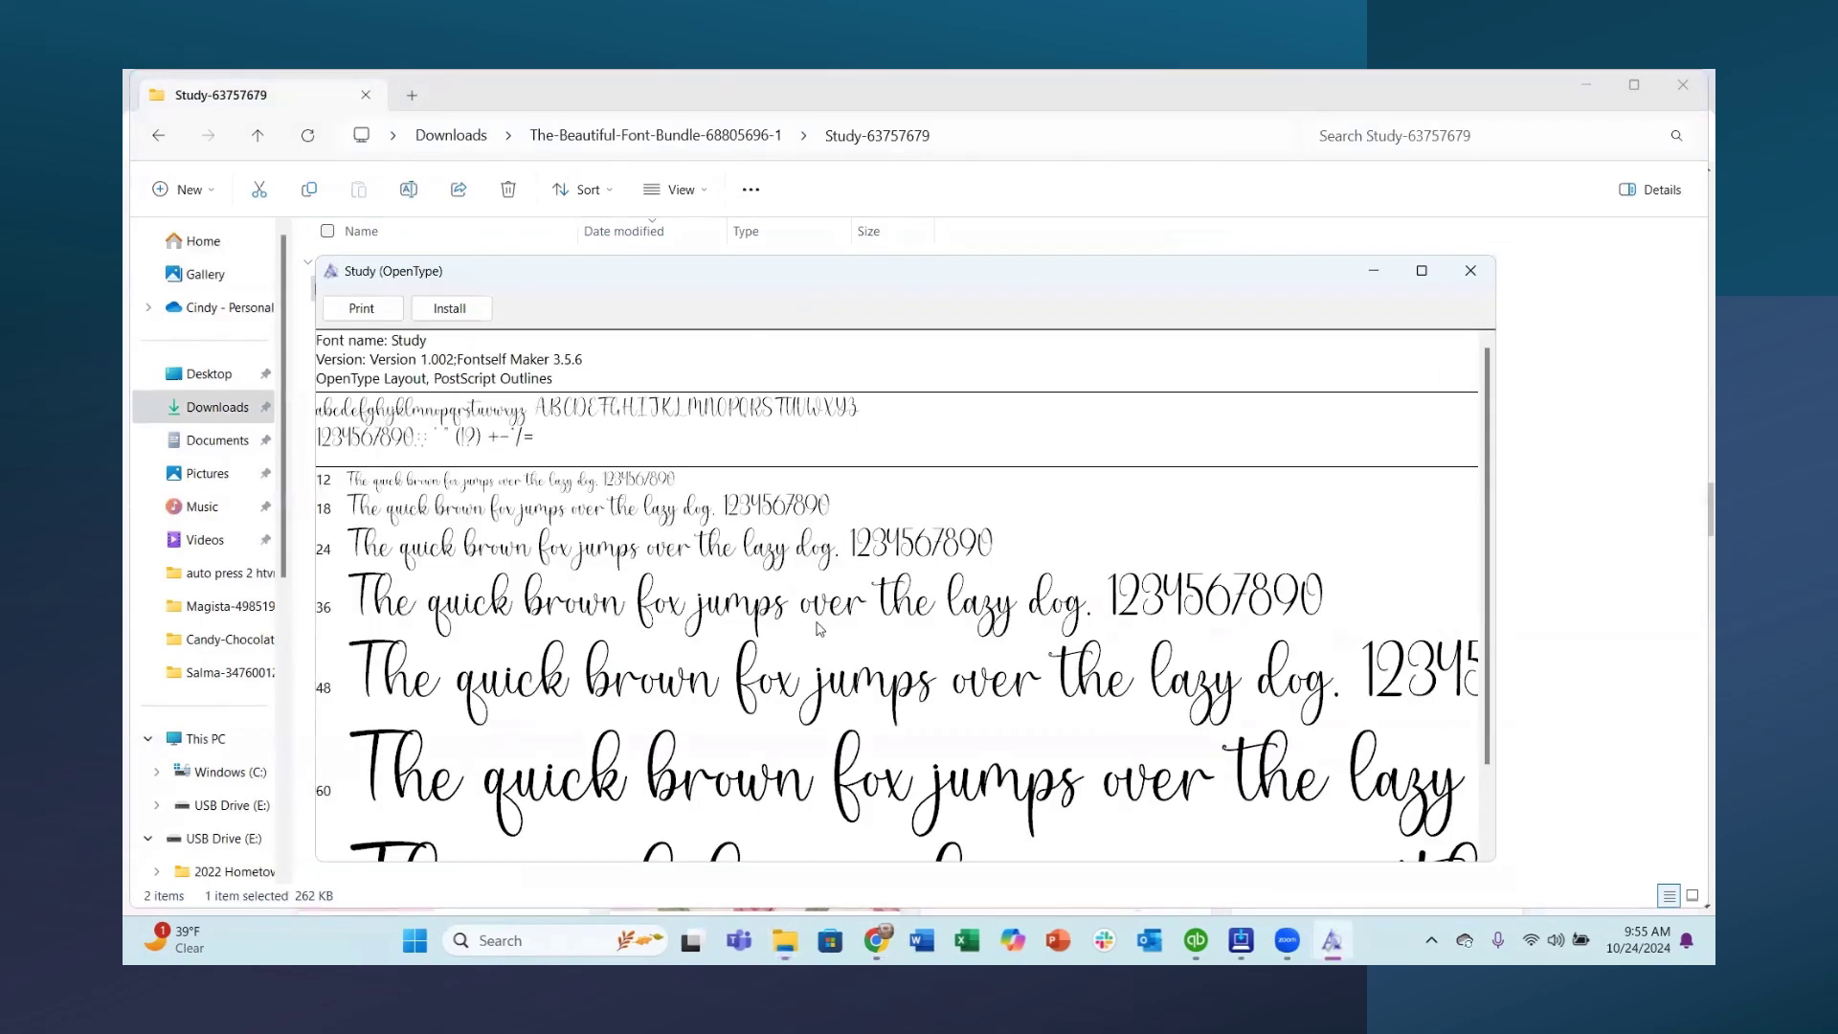
left_click(457, 310)
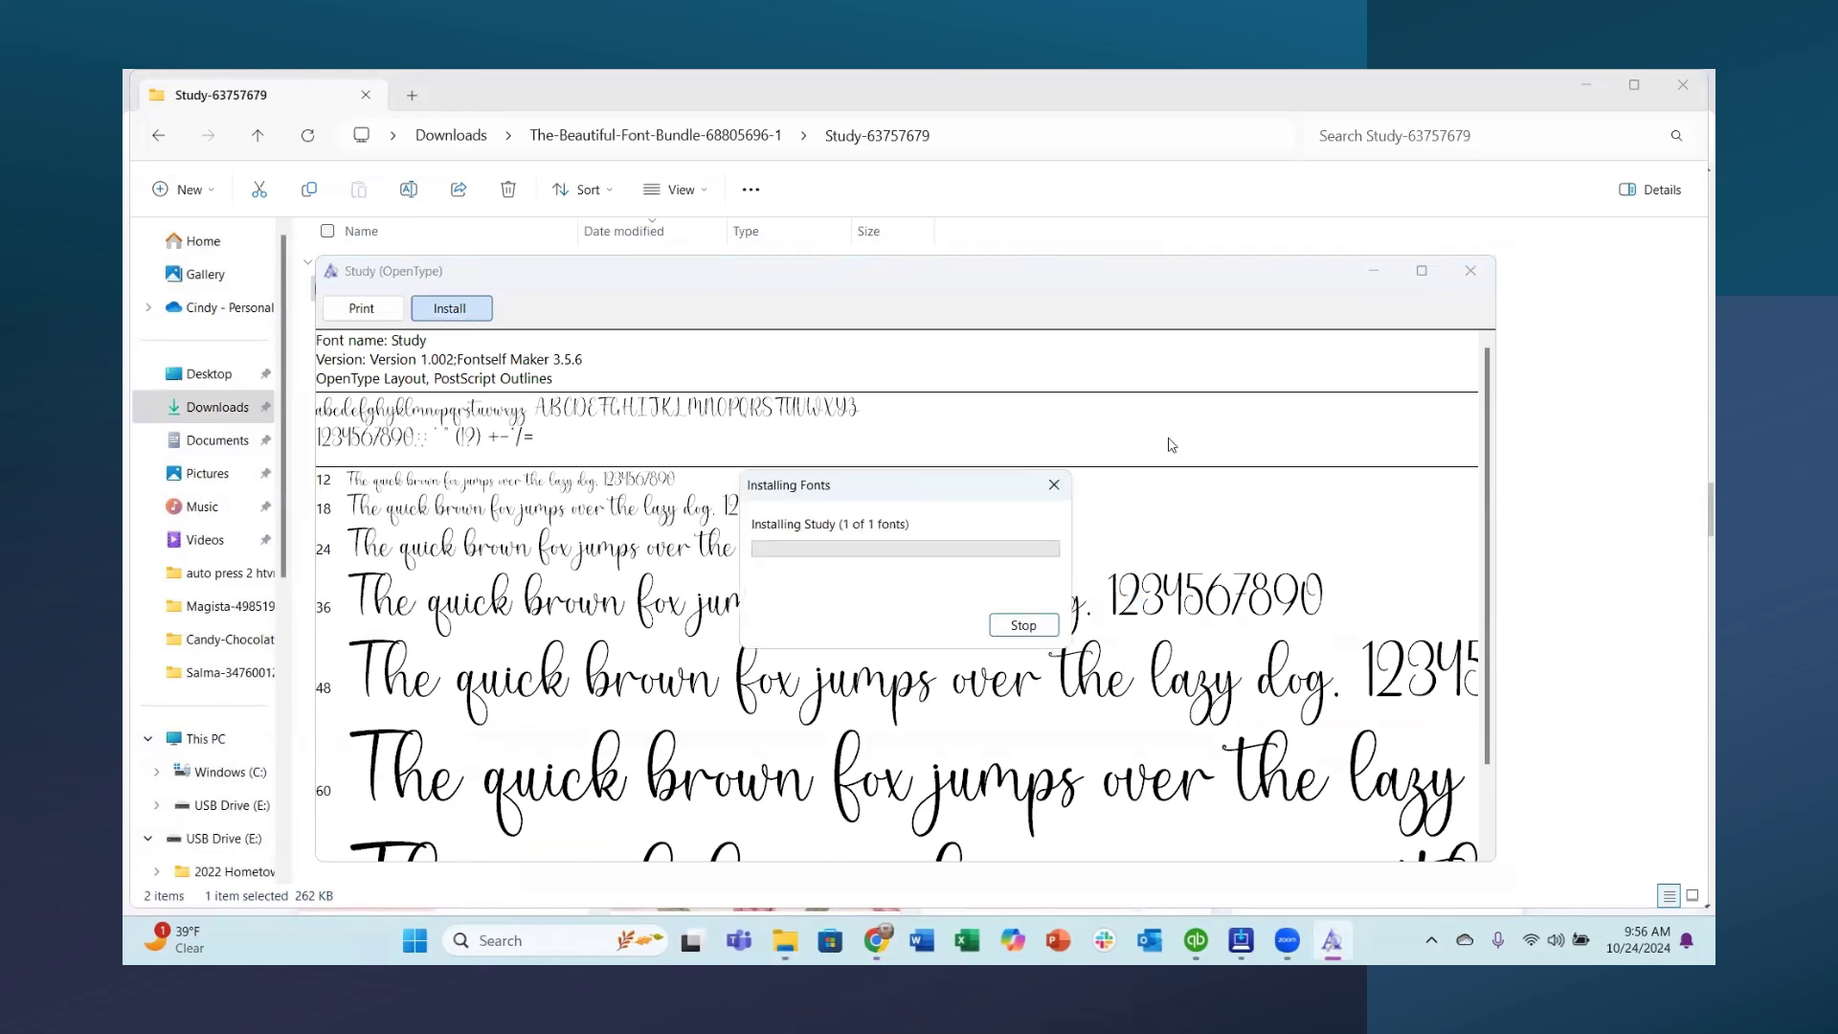
Step: Close the font preview and File Explorer view, switch to Canva, and add a text box reading "Stuy" on page 4
left_click(1471, 271)
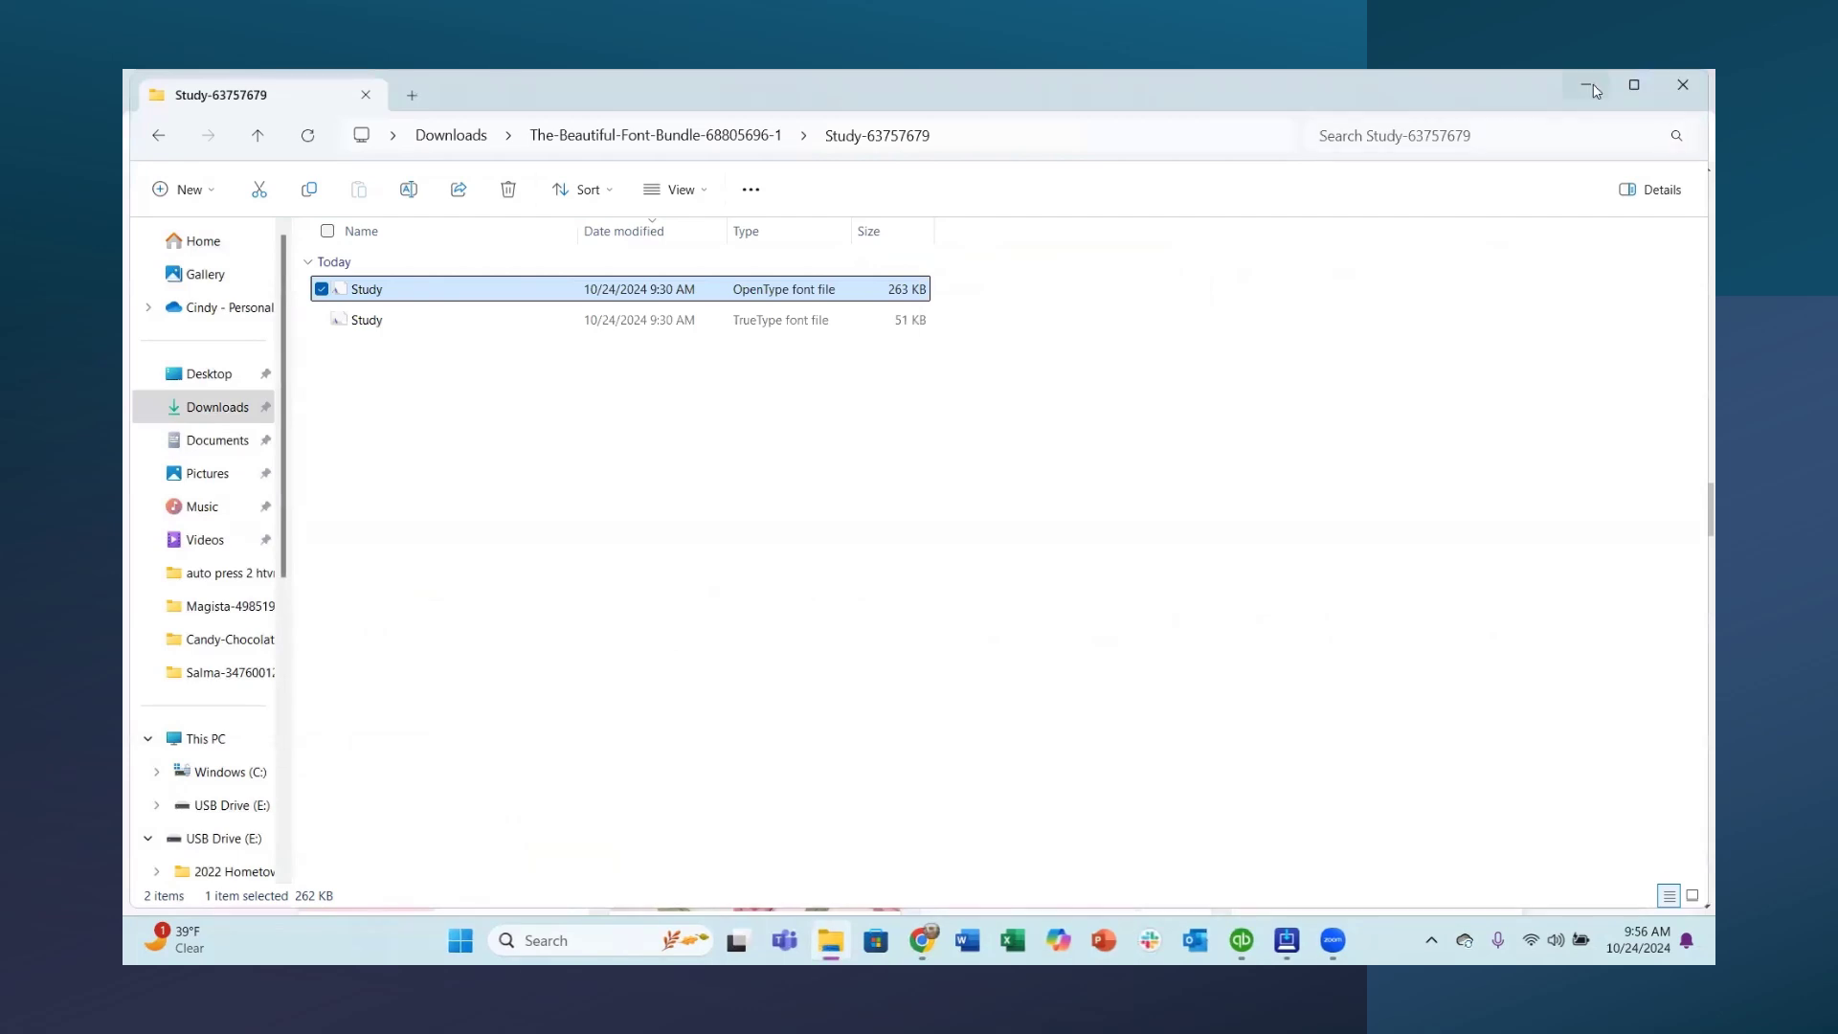
left_click(1634, 85)
scroll(738, 246, "up", 3)
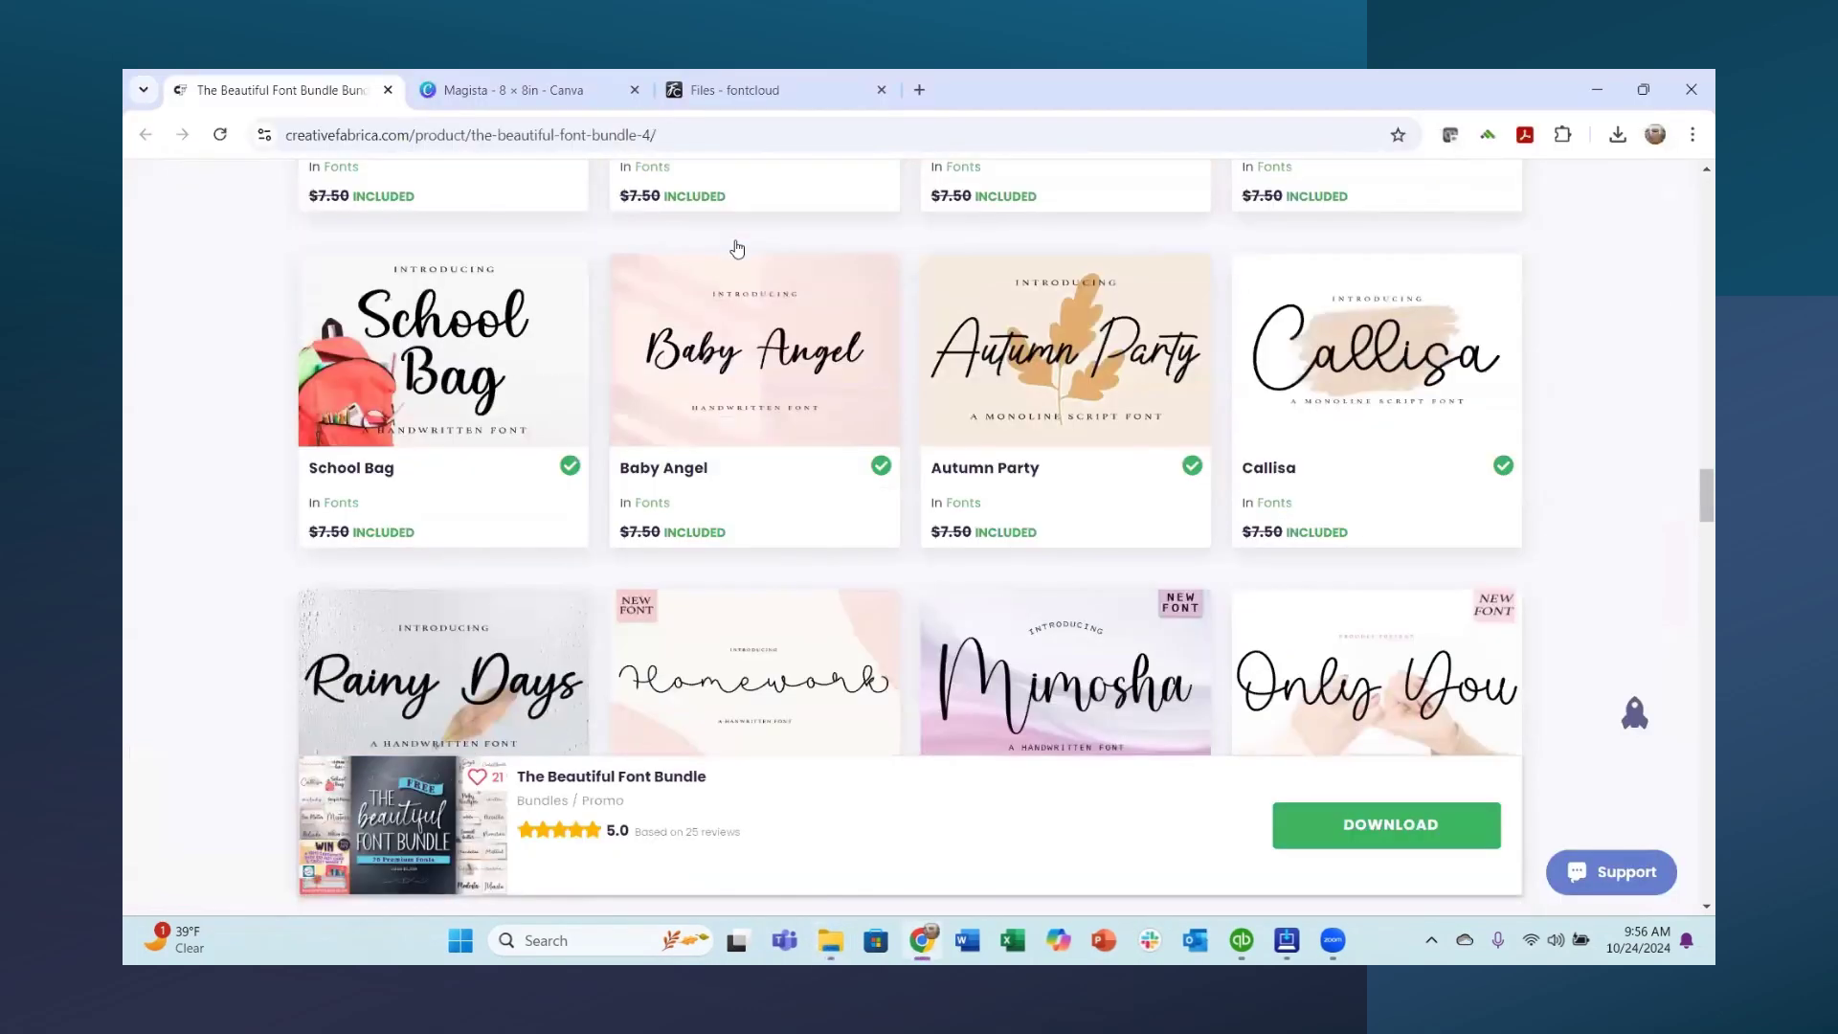
left_click(560, 96)
left_click(433, 316)
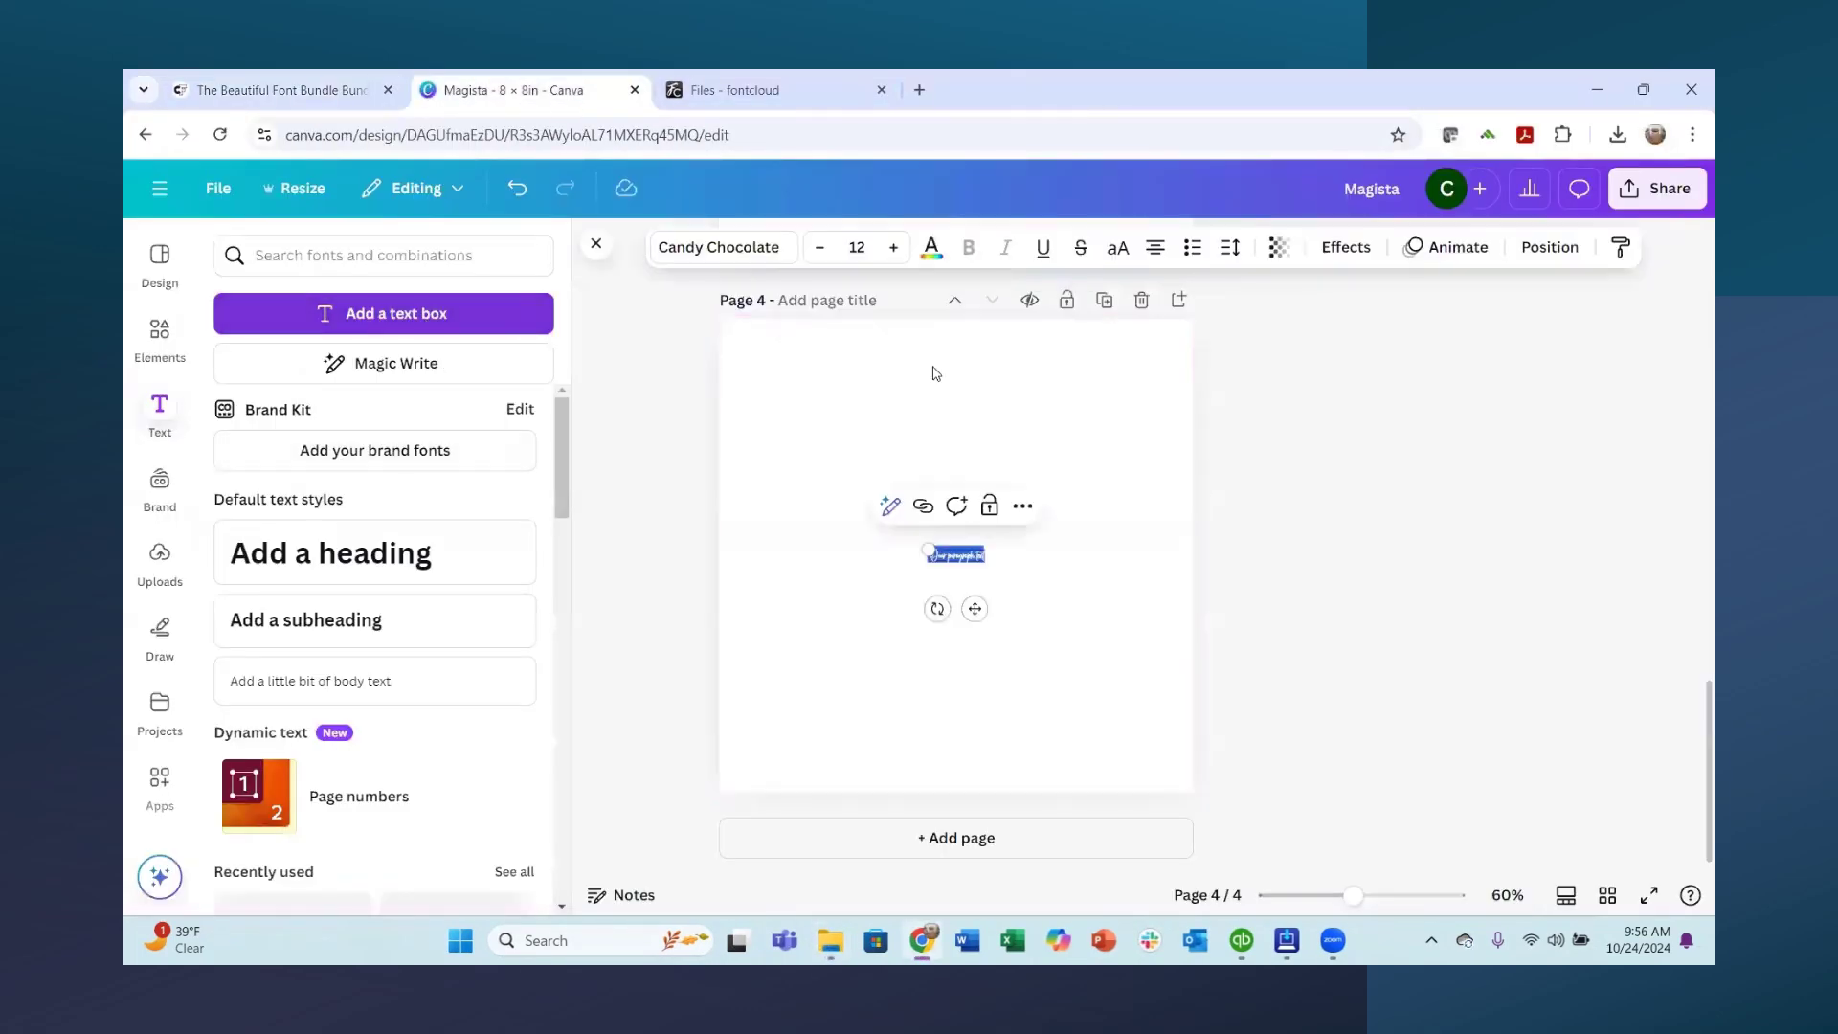
type("M")
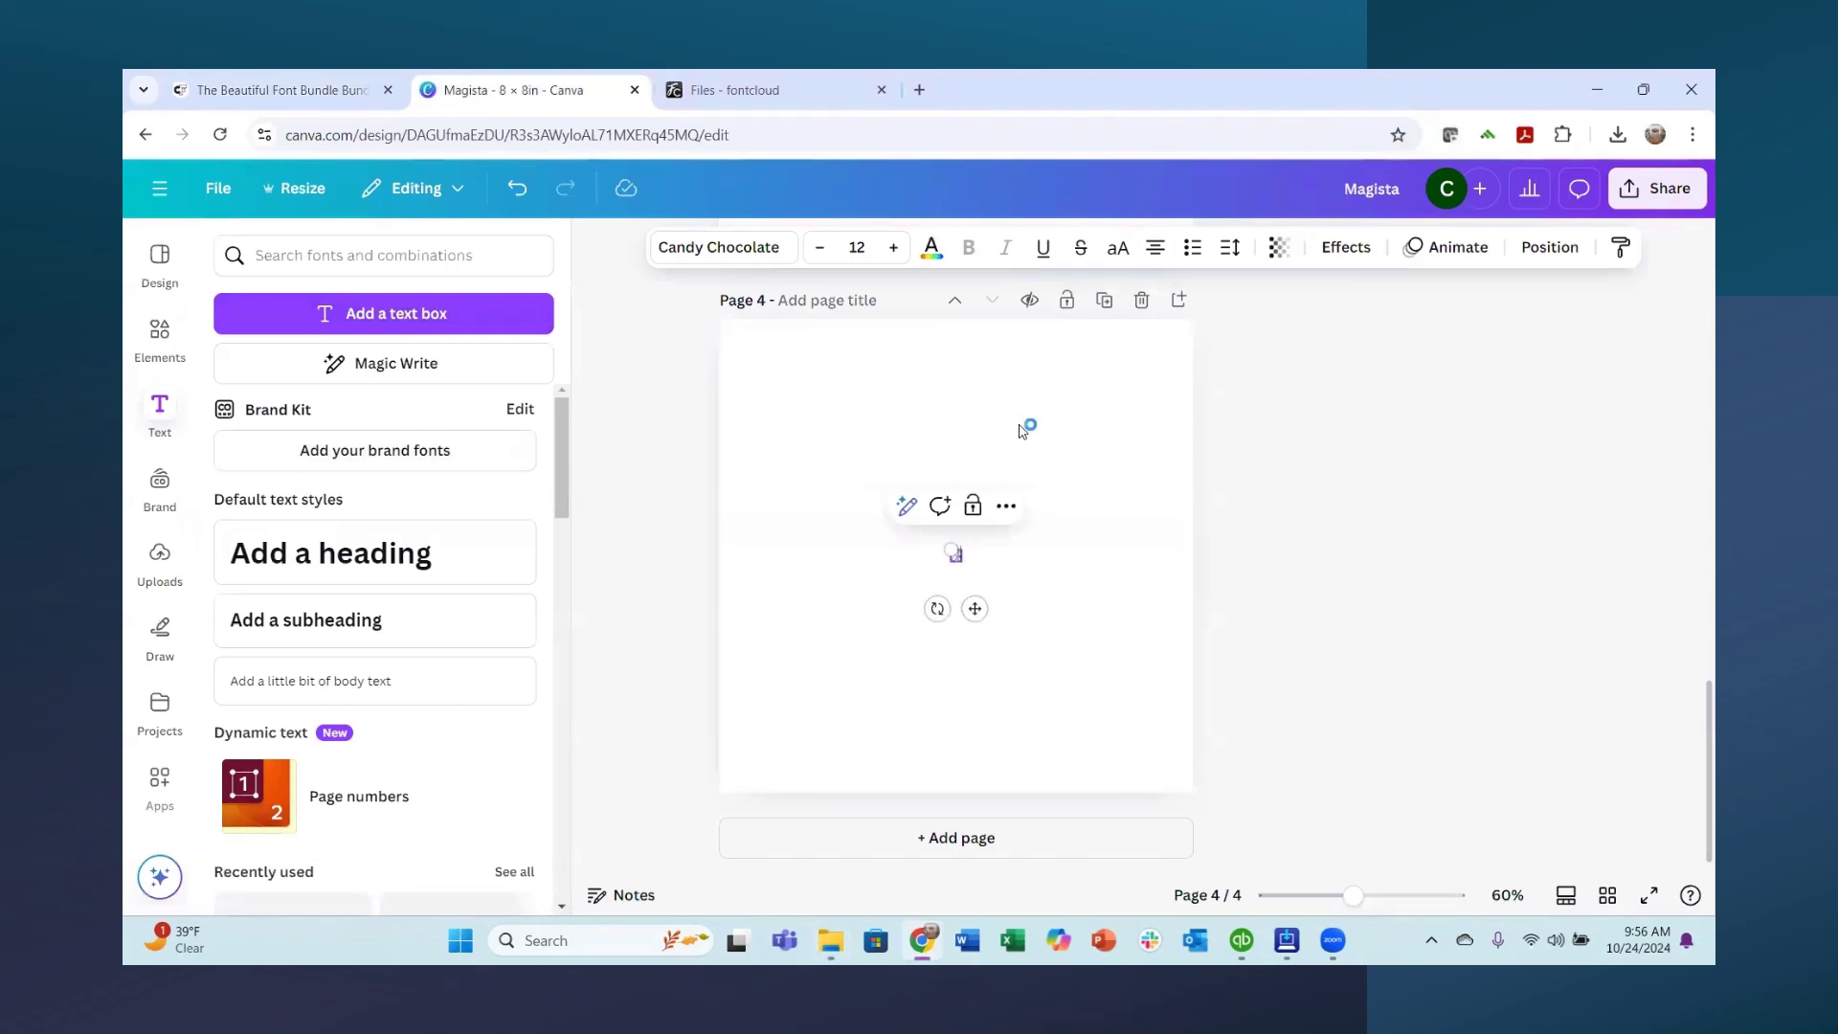
Step: Enlarge the new text on page 4 to font size 169
left_click(890, 249)
left_click(890, 249)
left_click(891, 248)
left_click(890, 249)
left_click(891, 249)
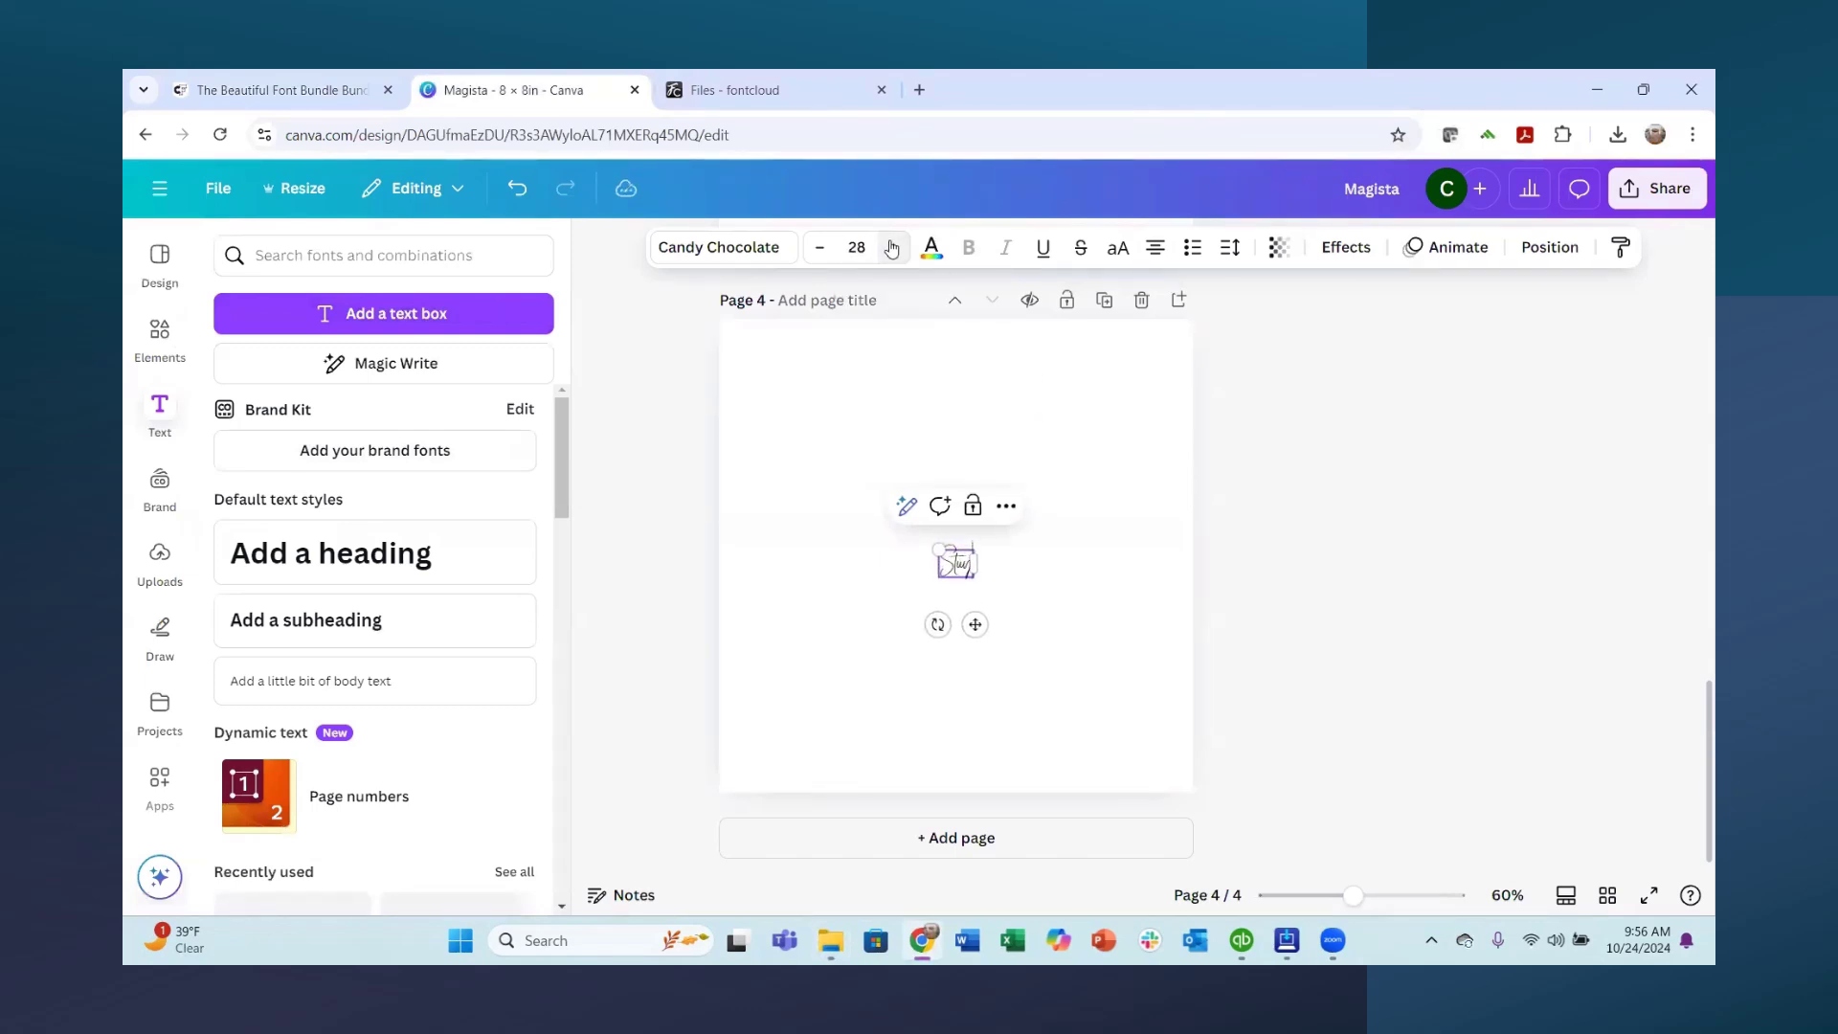
left_click(890, 249)
left_click(890, 249)
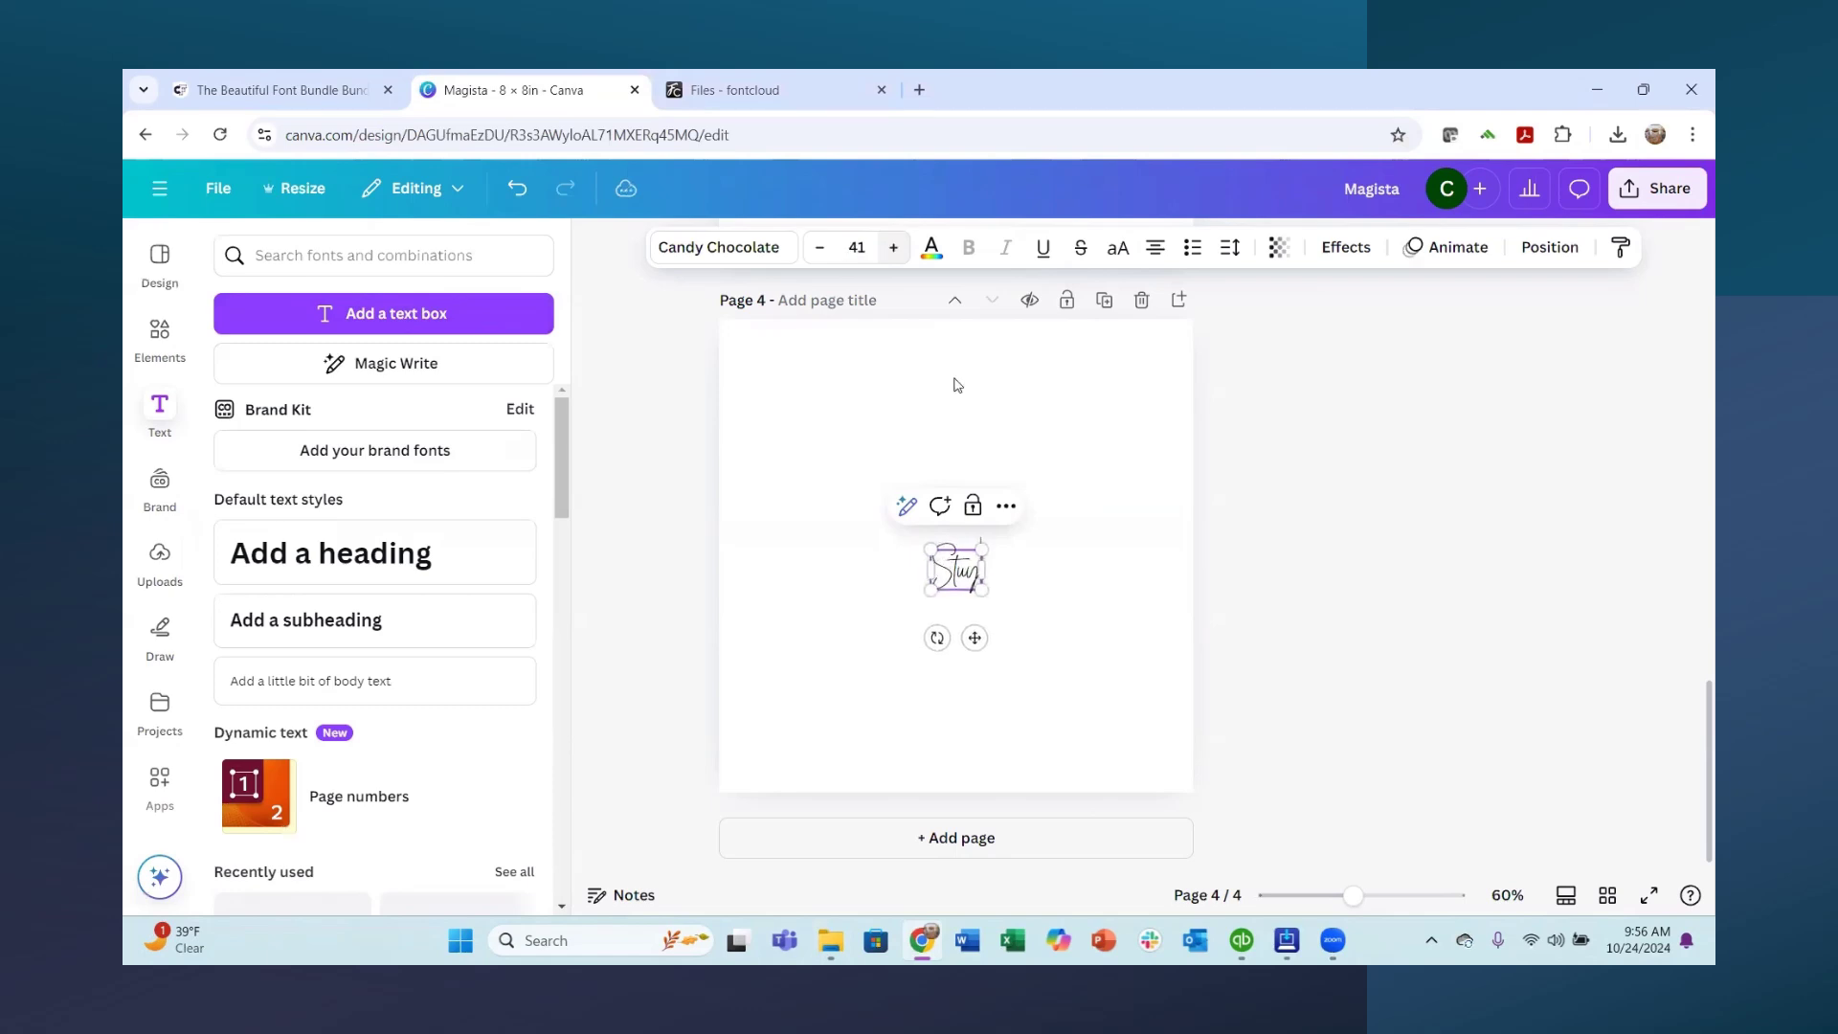
left_click_drag(930, 550, 773, 424)
Step: Insert the missing "d" so the word reads "Study" and move the text to the middle of page 4
left_click(920, 524)
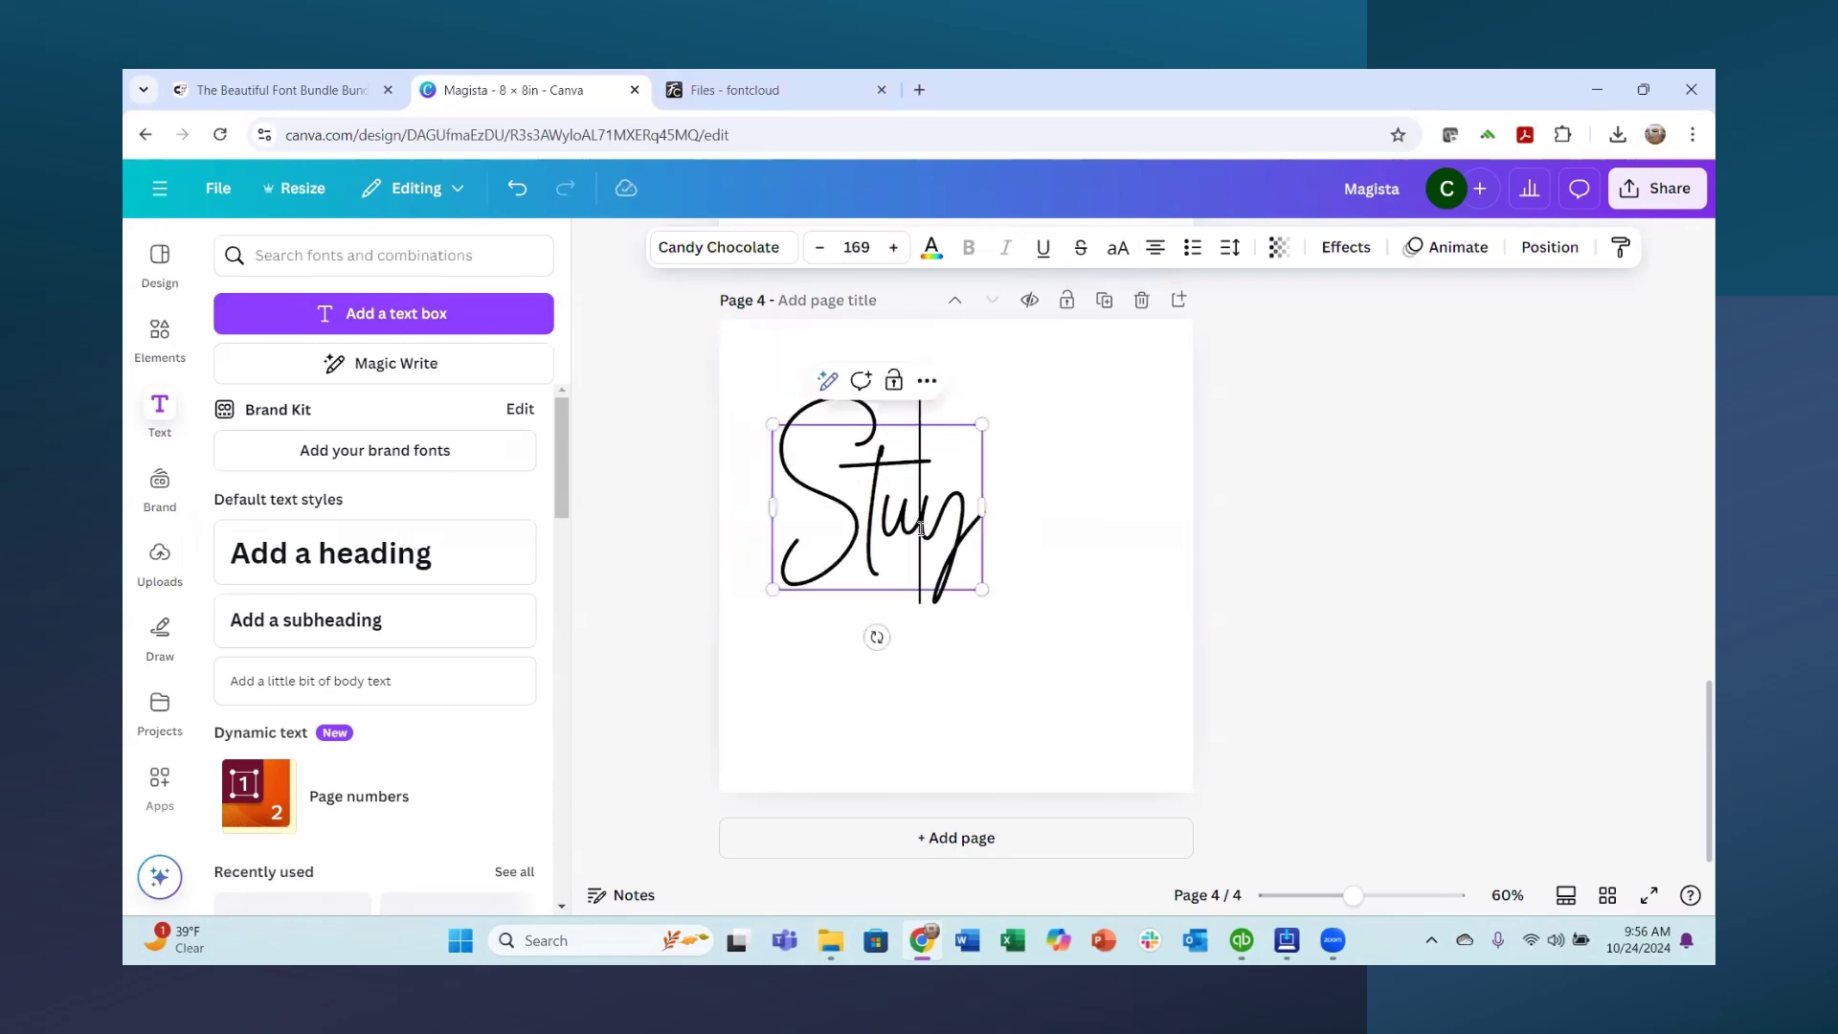
type("d")
key("Escape")
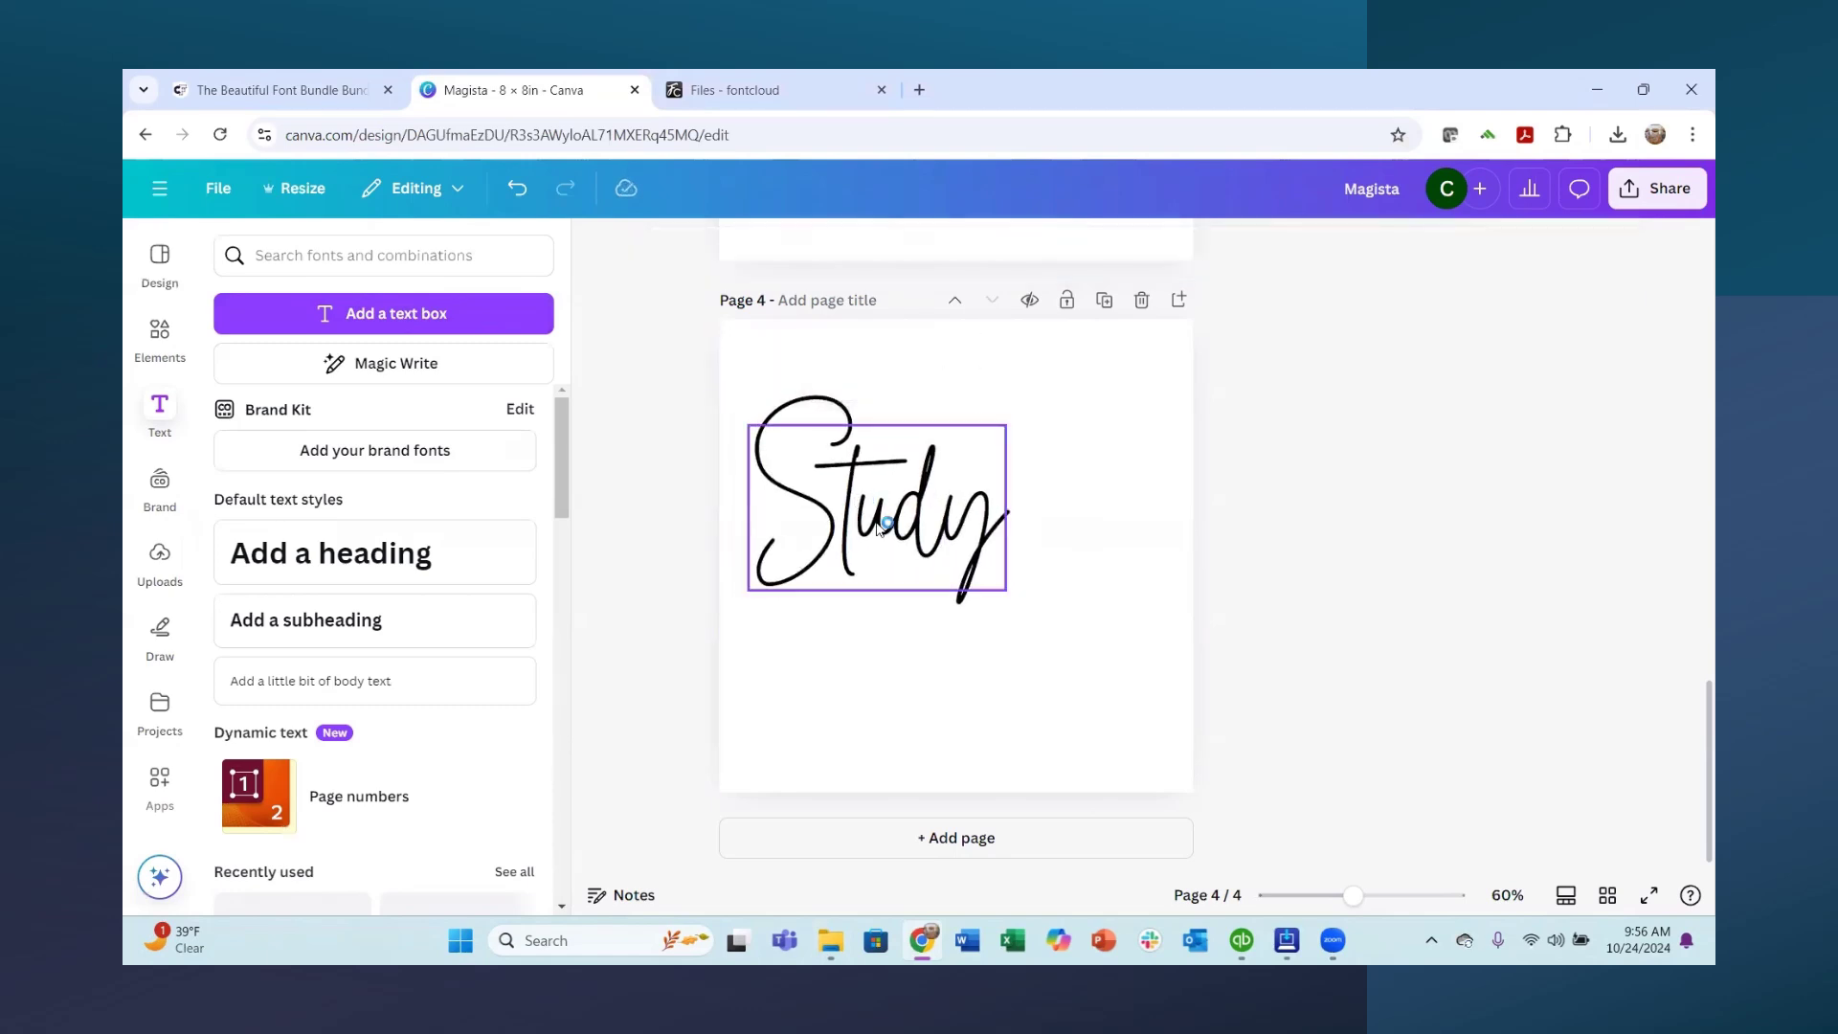
left_click_drag(886, 533, 973, 564)
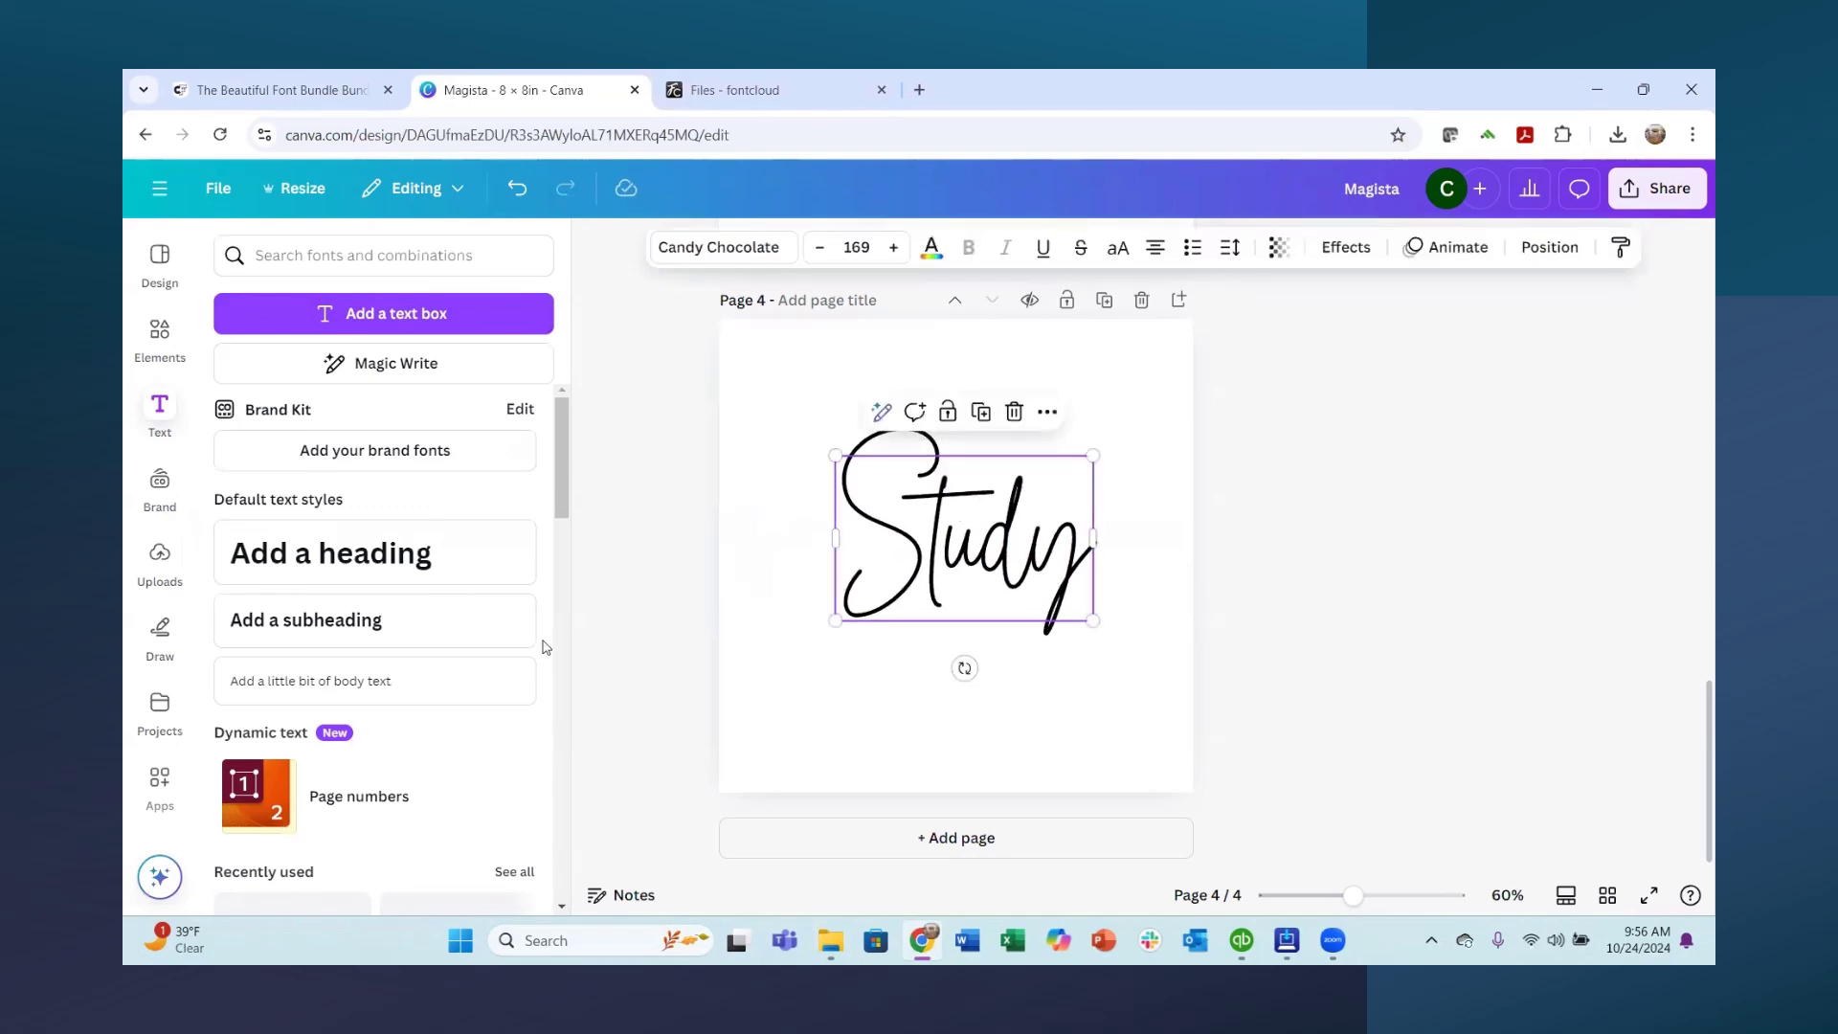
Step: Upload the OpenType file Study.otf from the bundle's Study folder as a custom font and confirm the usage rights
left_click(743, 253)
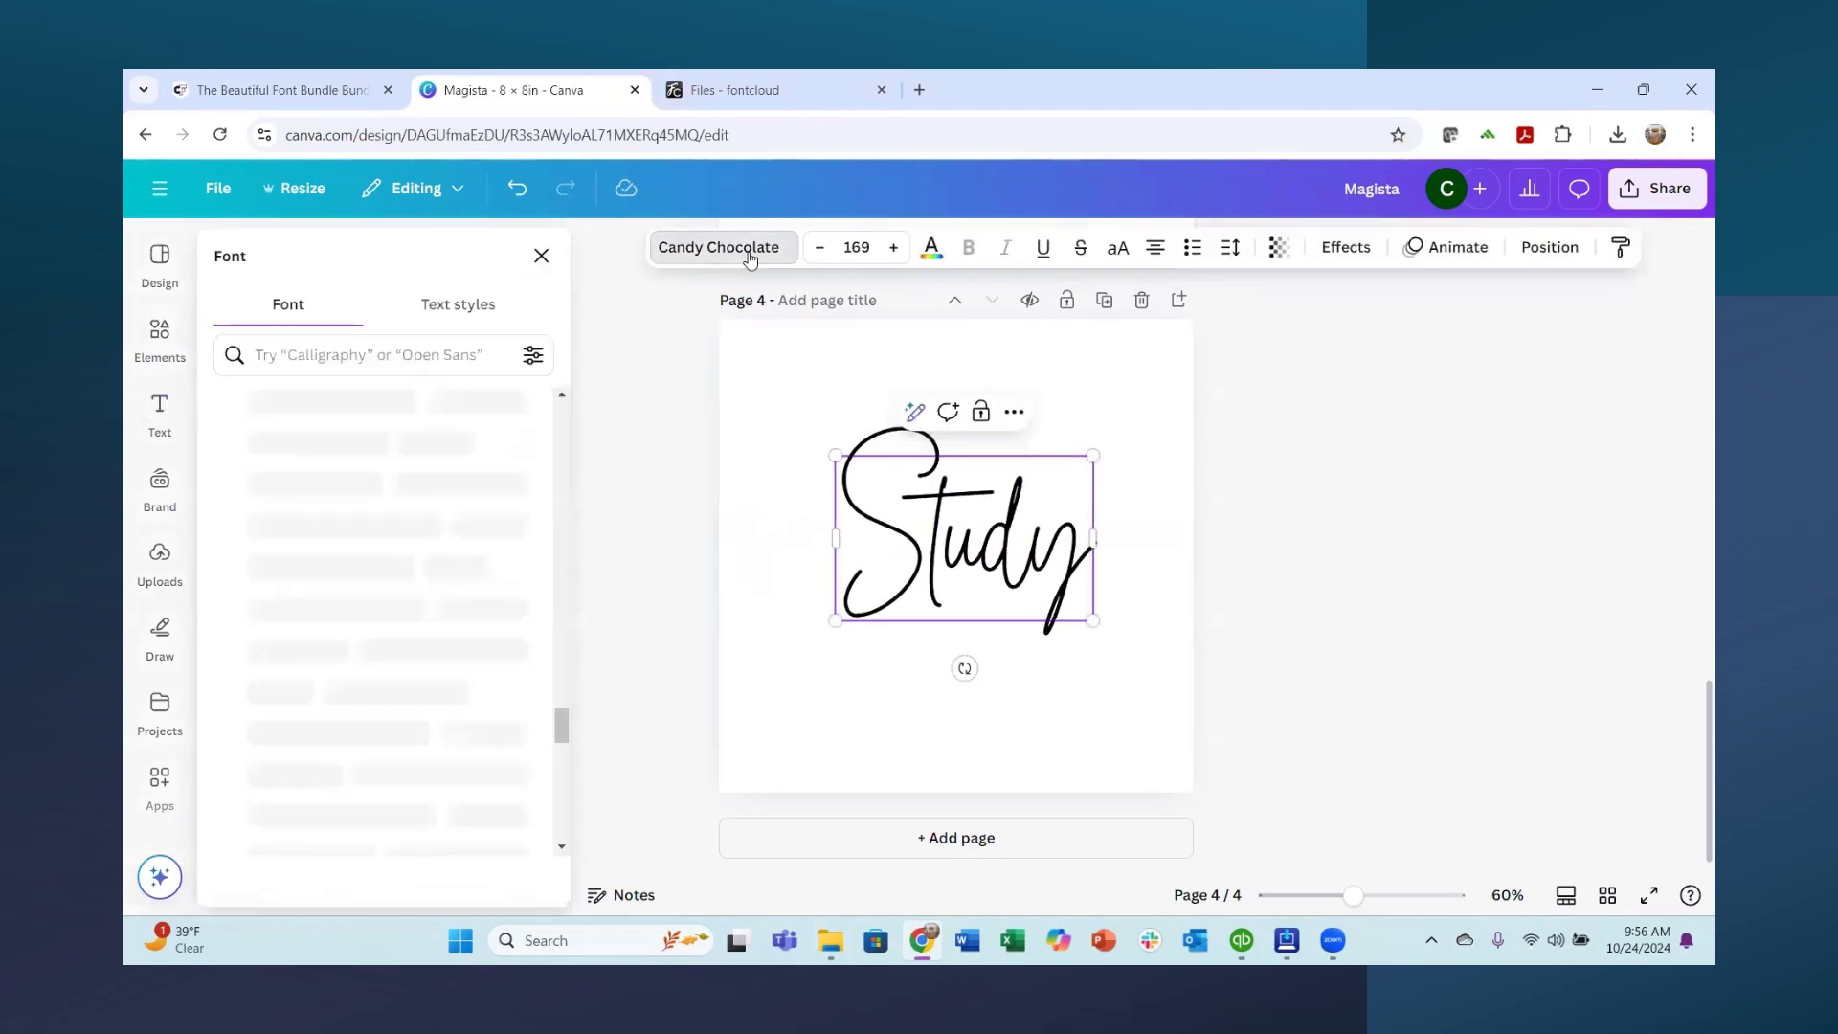
left_click(364, 882)
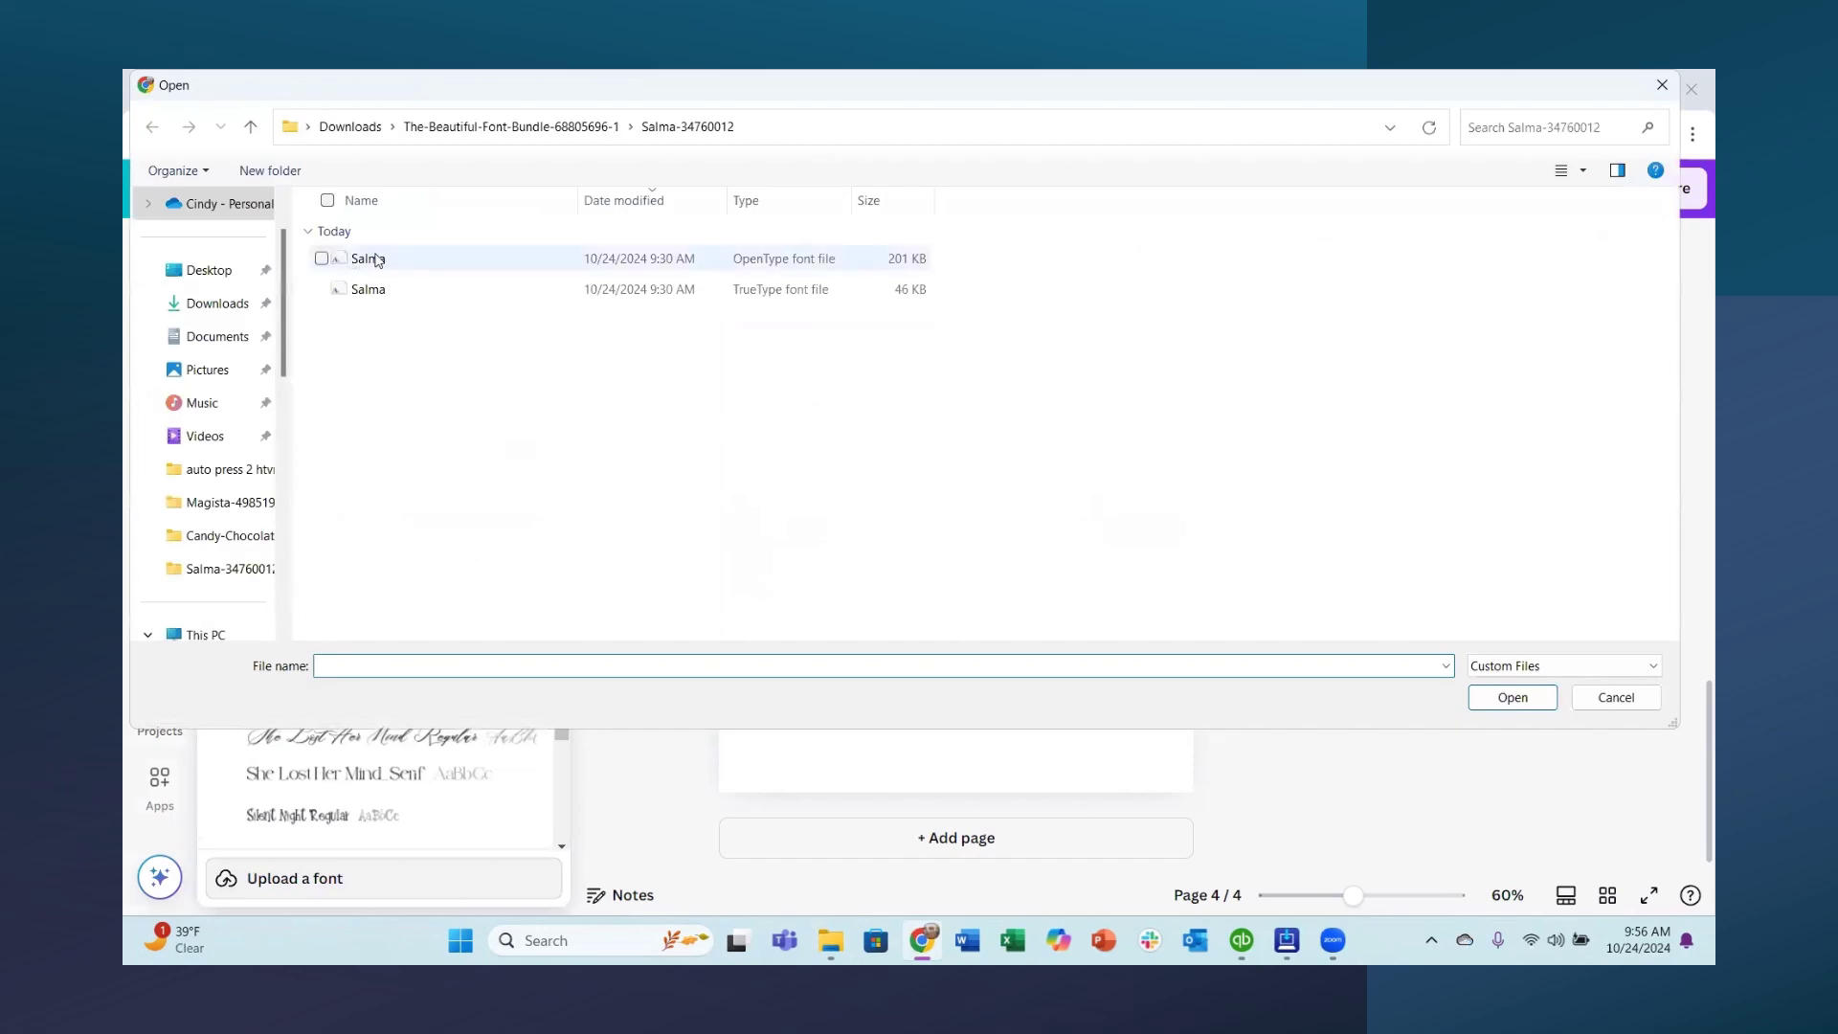
left_click(253, 131)
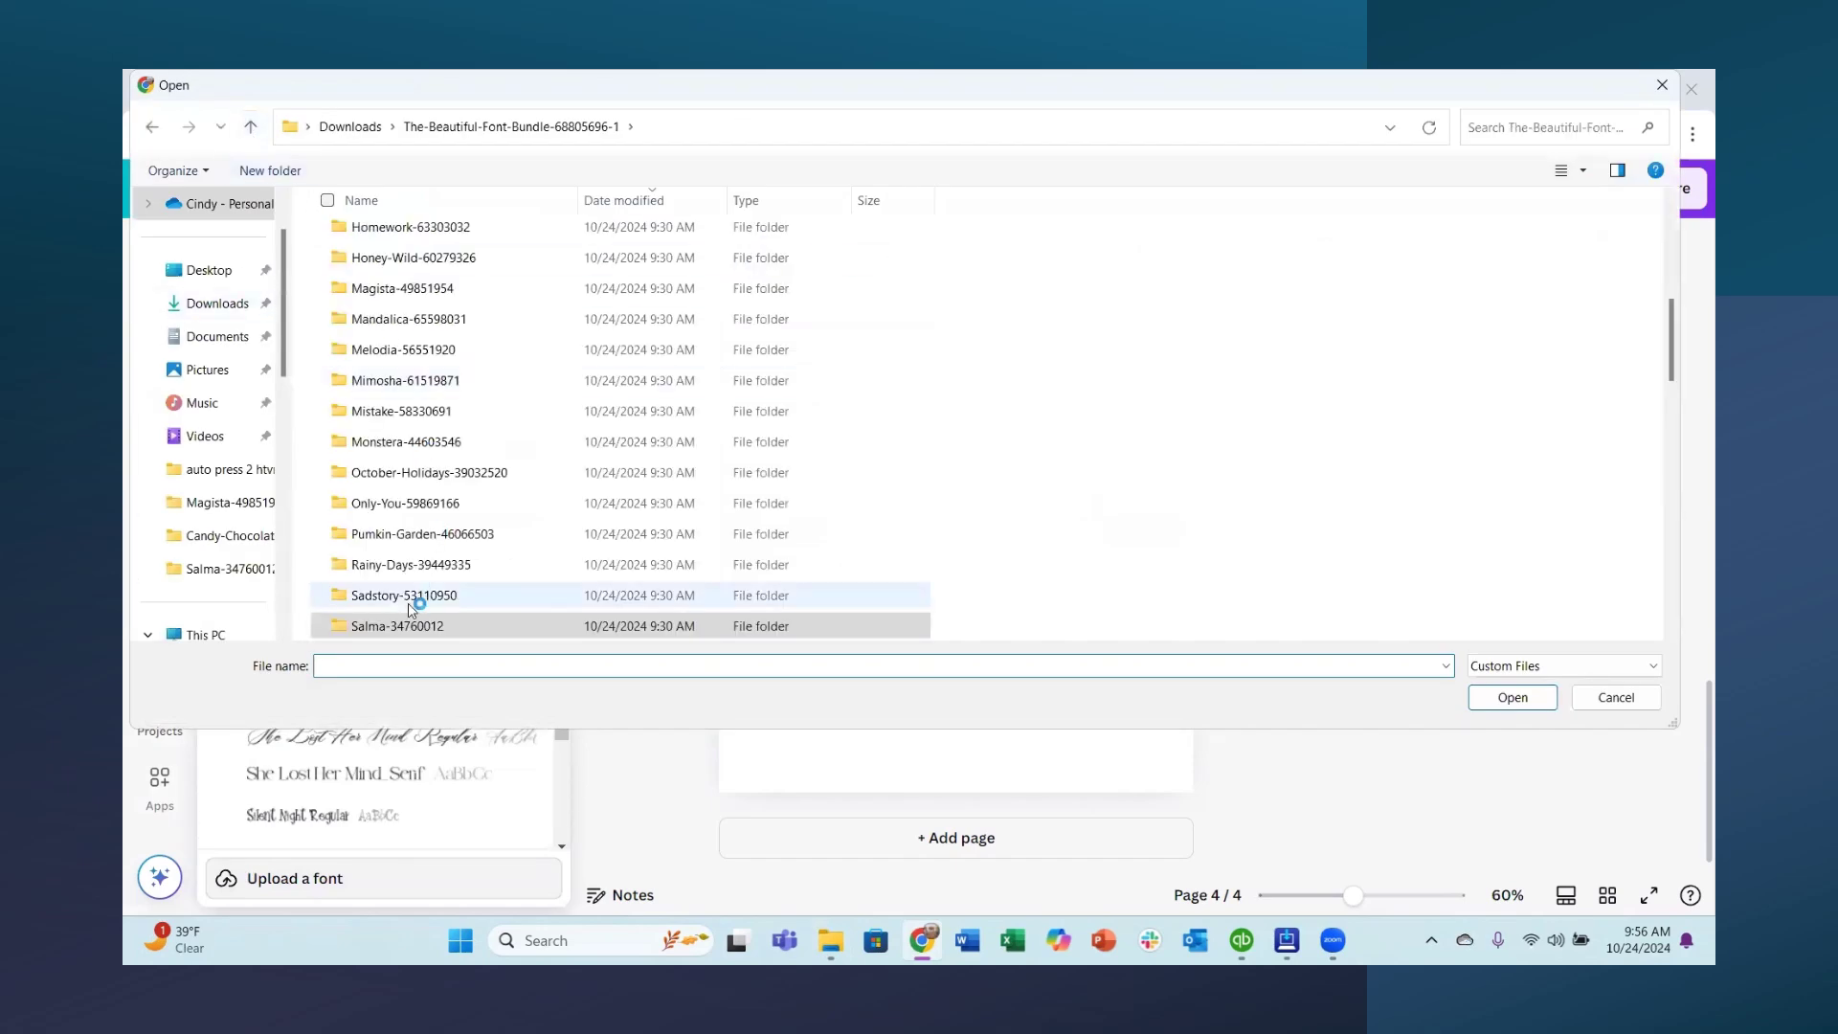
scroll(421, 537, "down", 1)
scroll(418, 519, "down", 1)
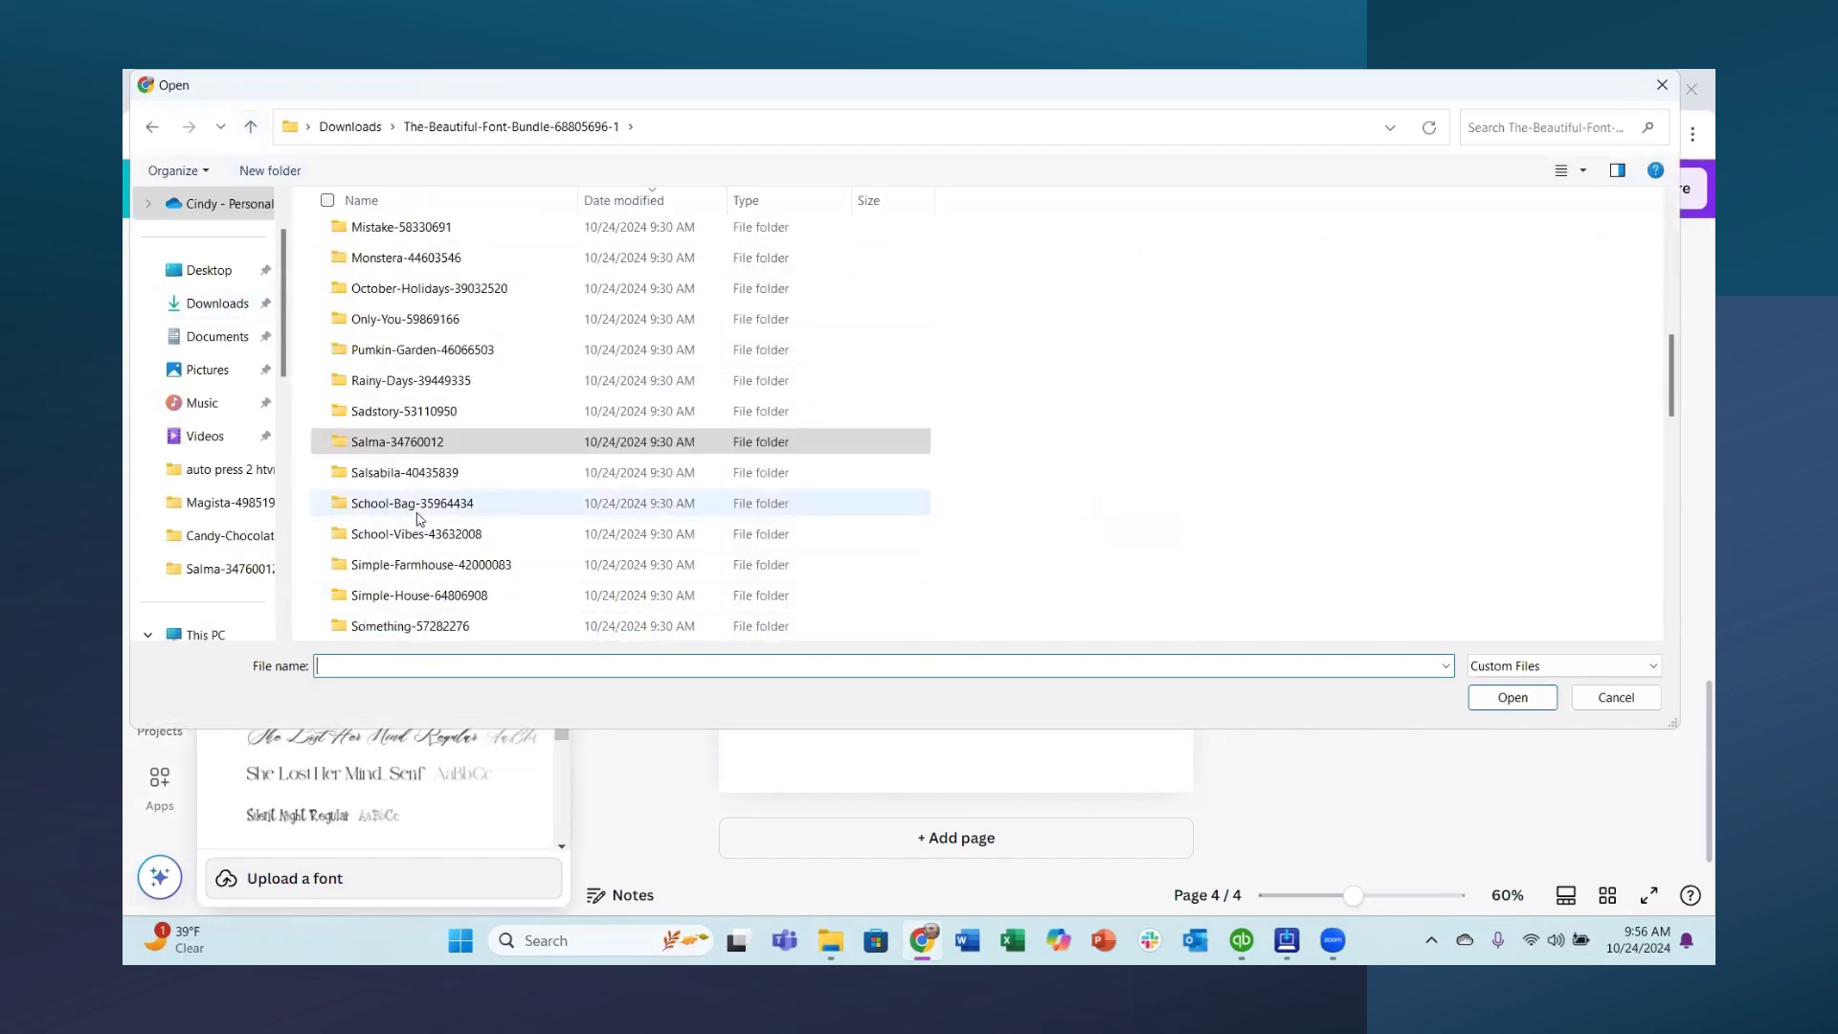
scroll(419, 518, "down", 1)
double_click(402, 565)
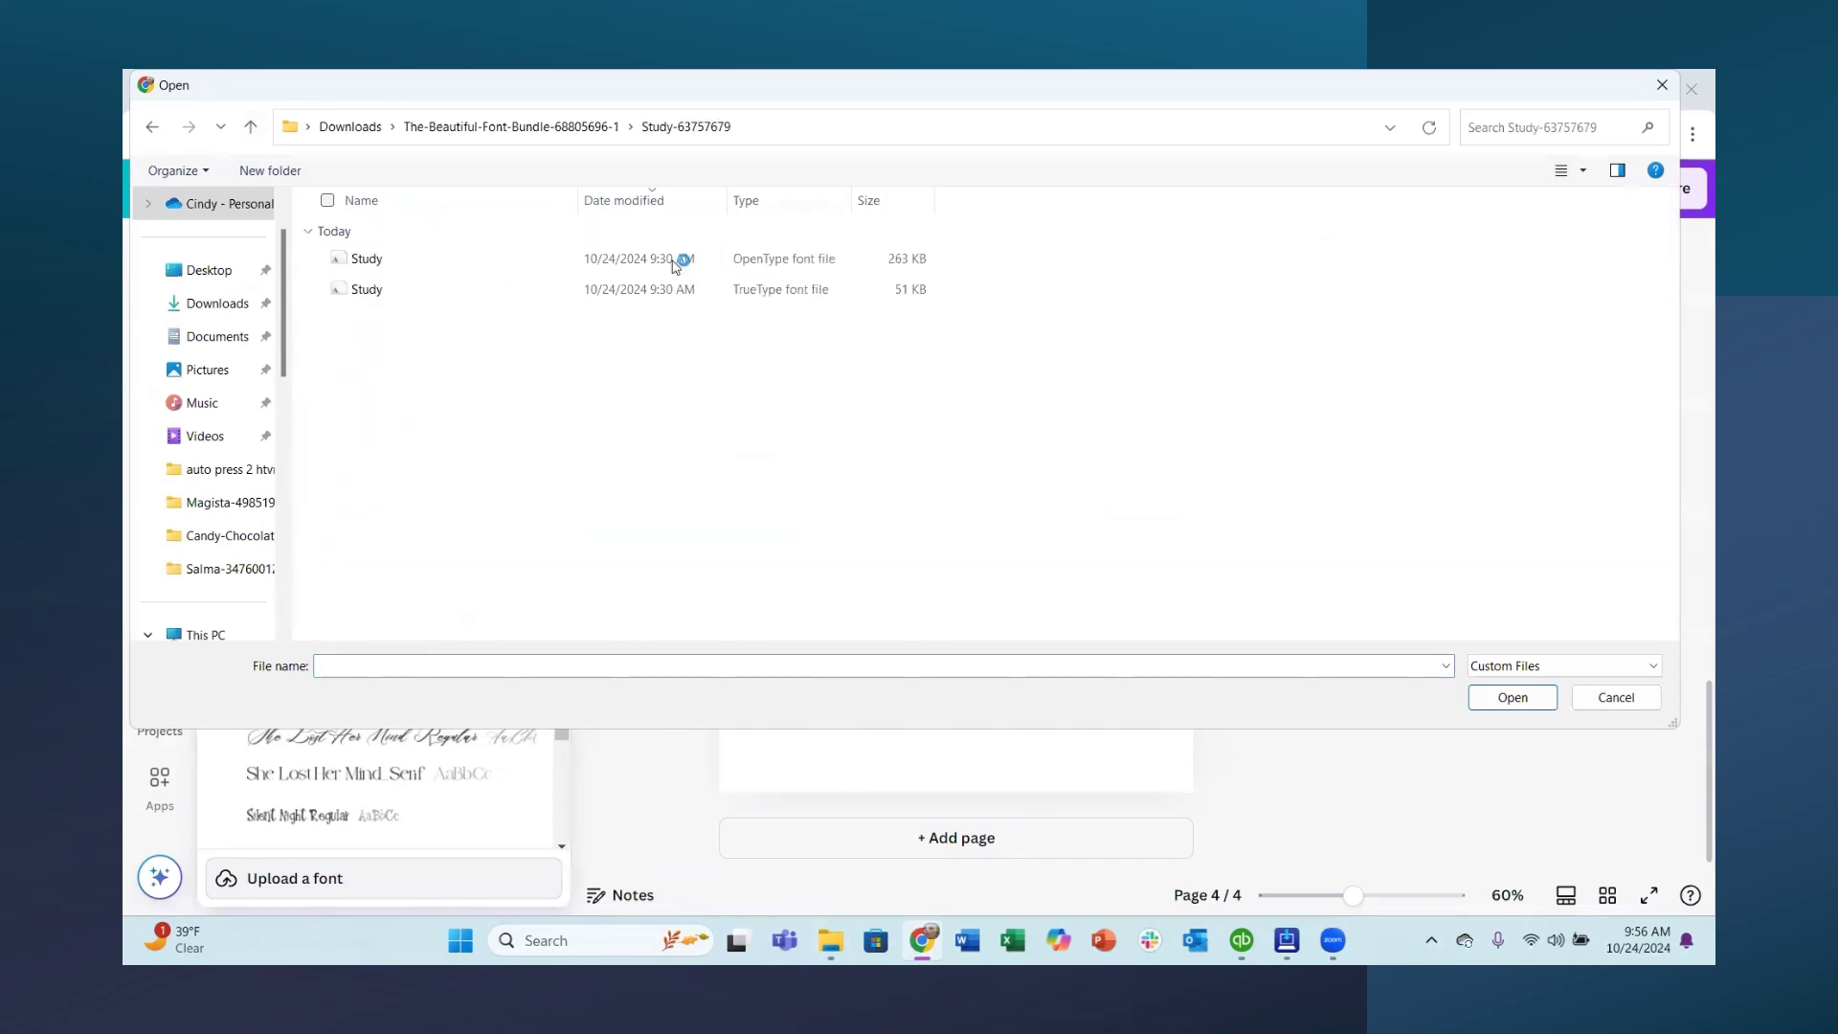
double_click(775, 261)
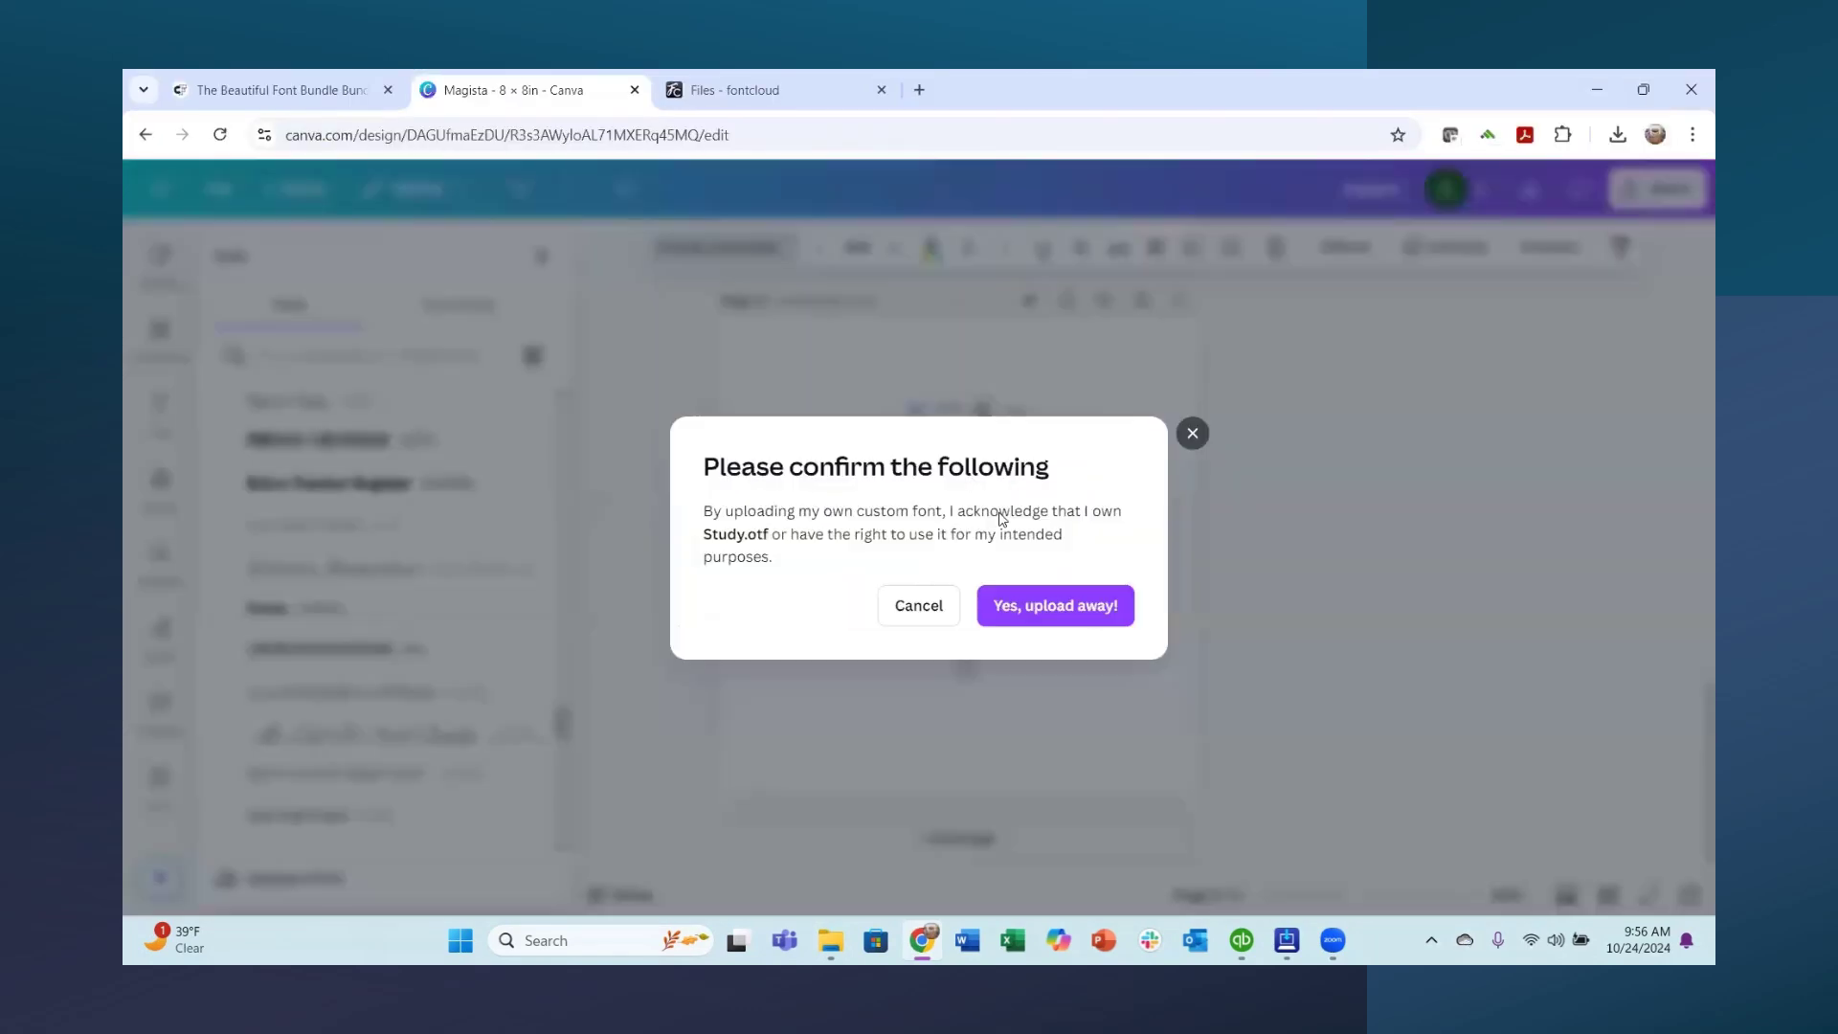
left_click(1055, 609)
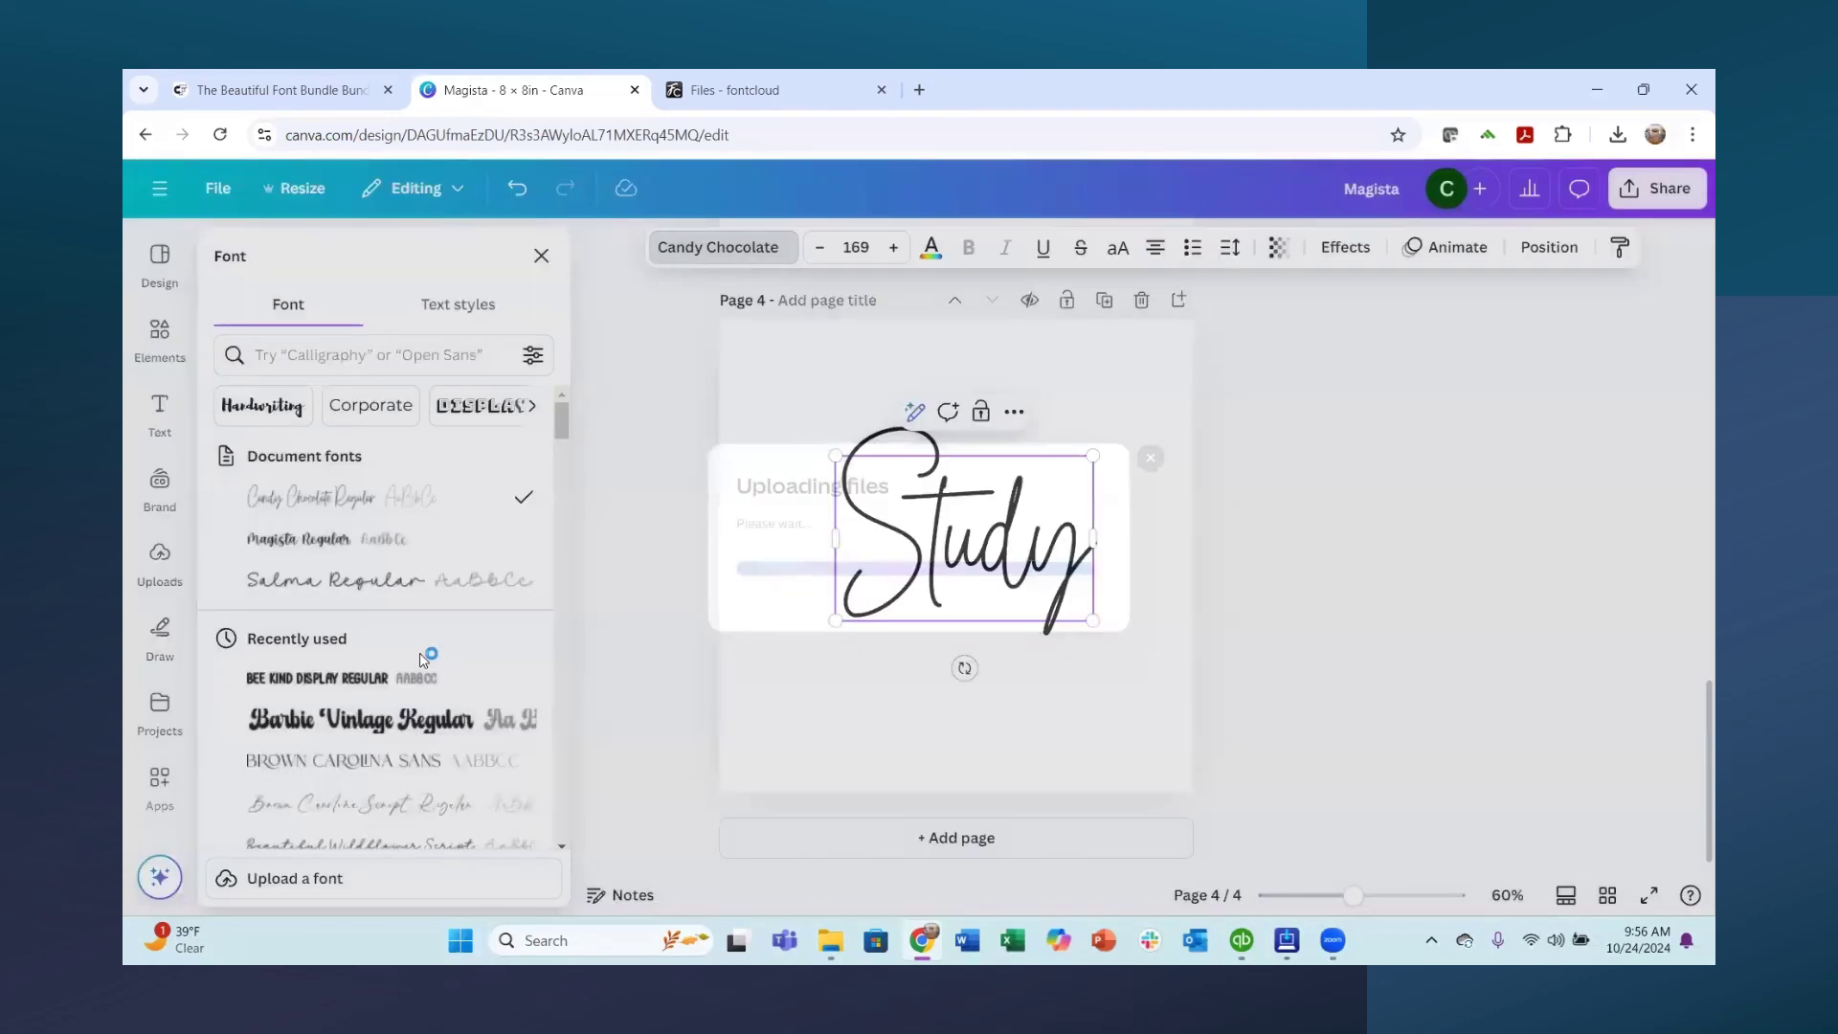
Step: Apply the uploaded Study Regular font to the "Study" text on page 4
scroll(329, 646, "down", 5)
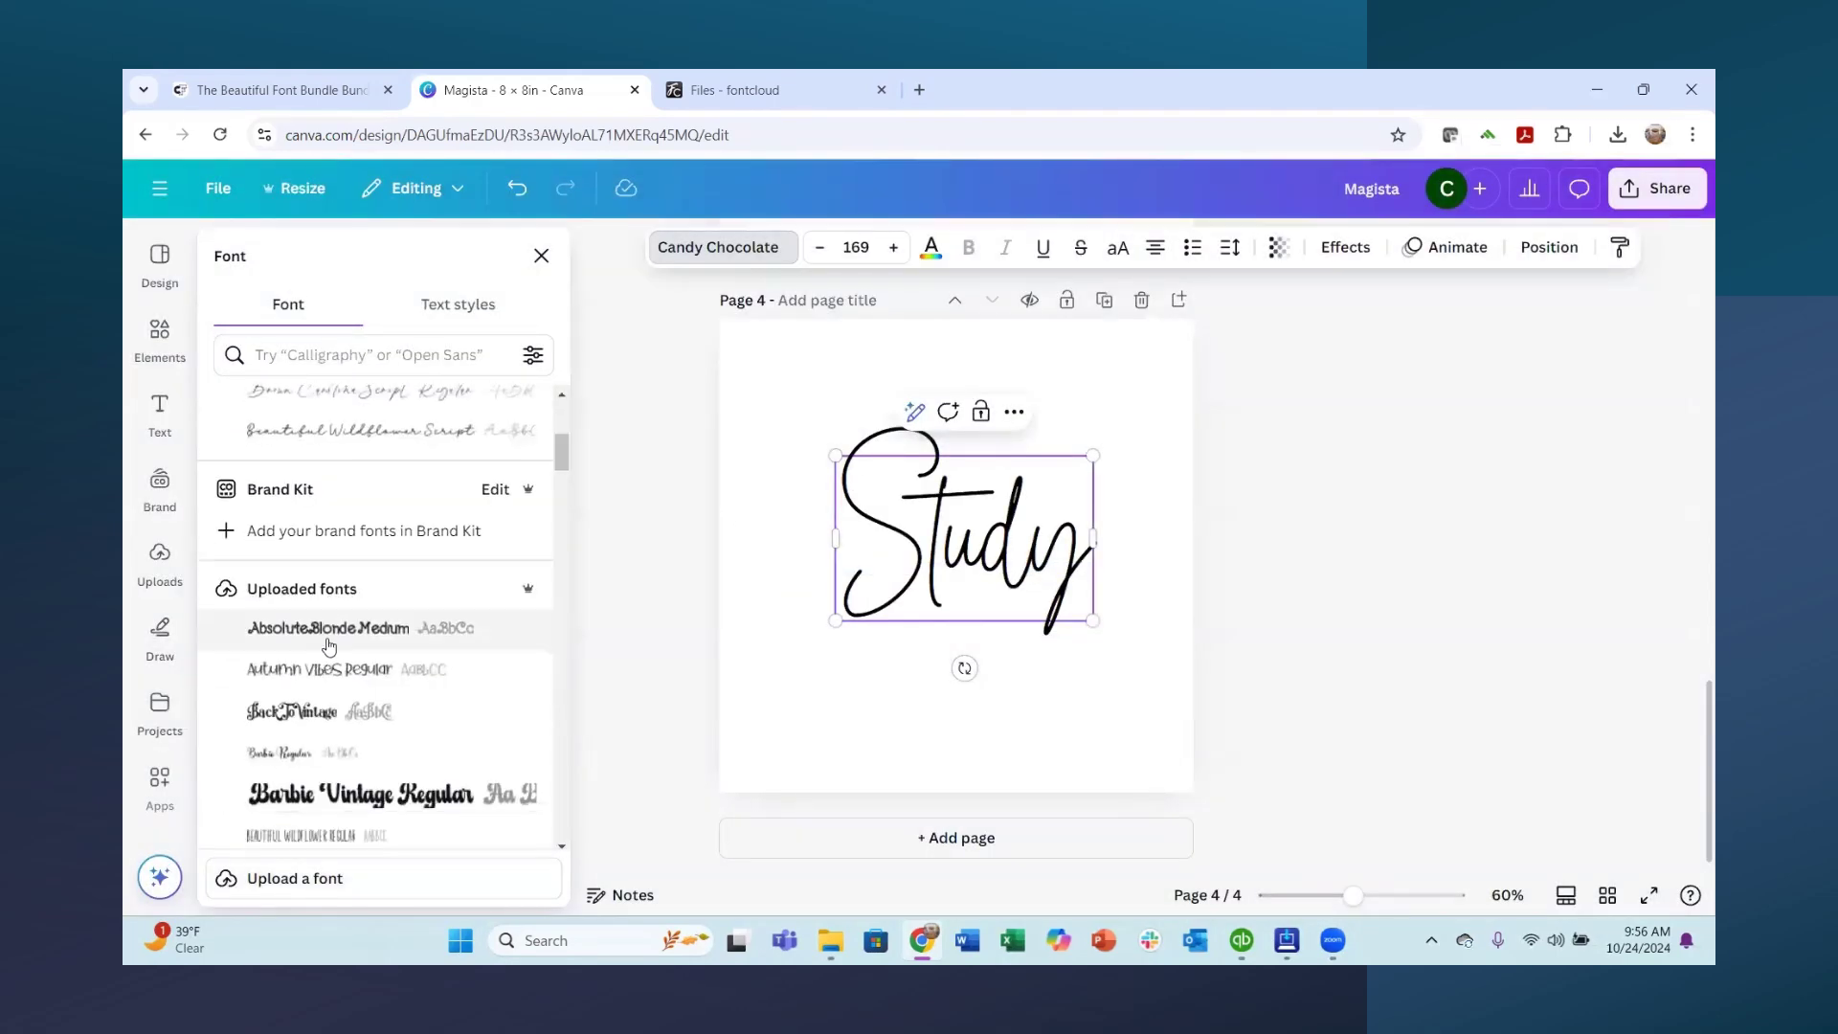
scroll(329, 646, "down", 10)
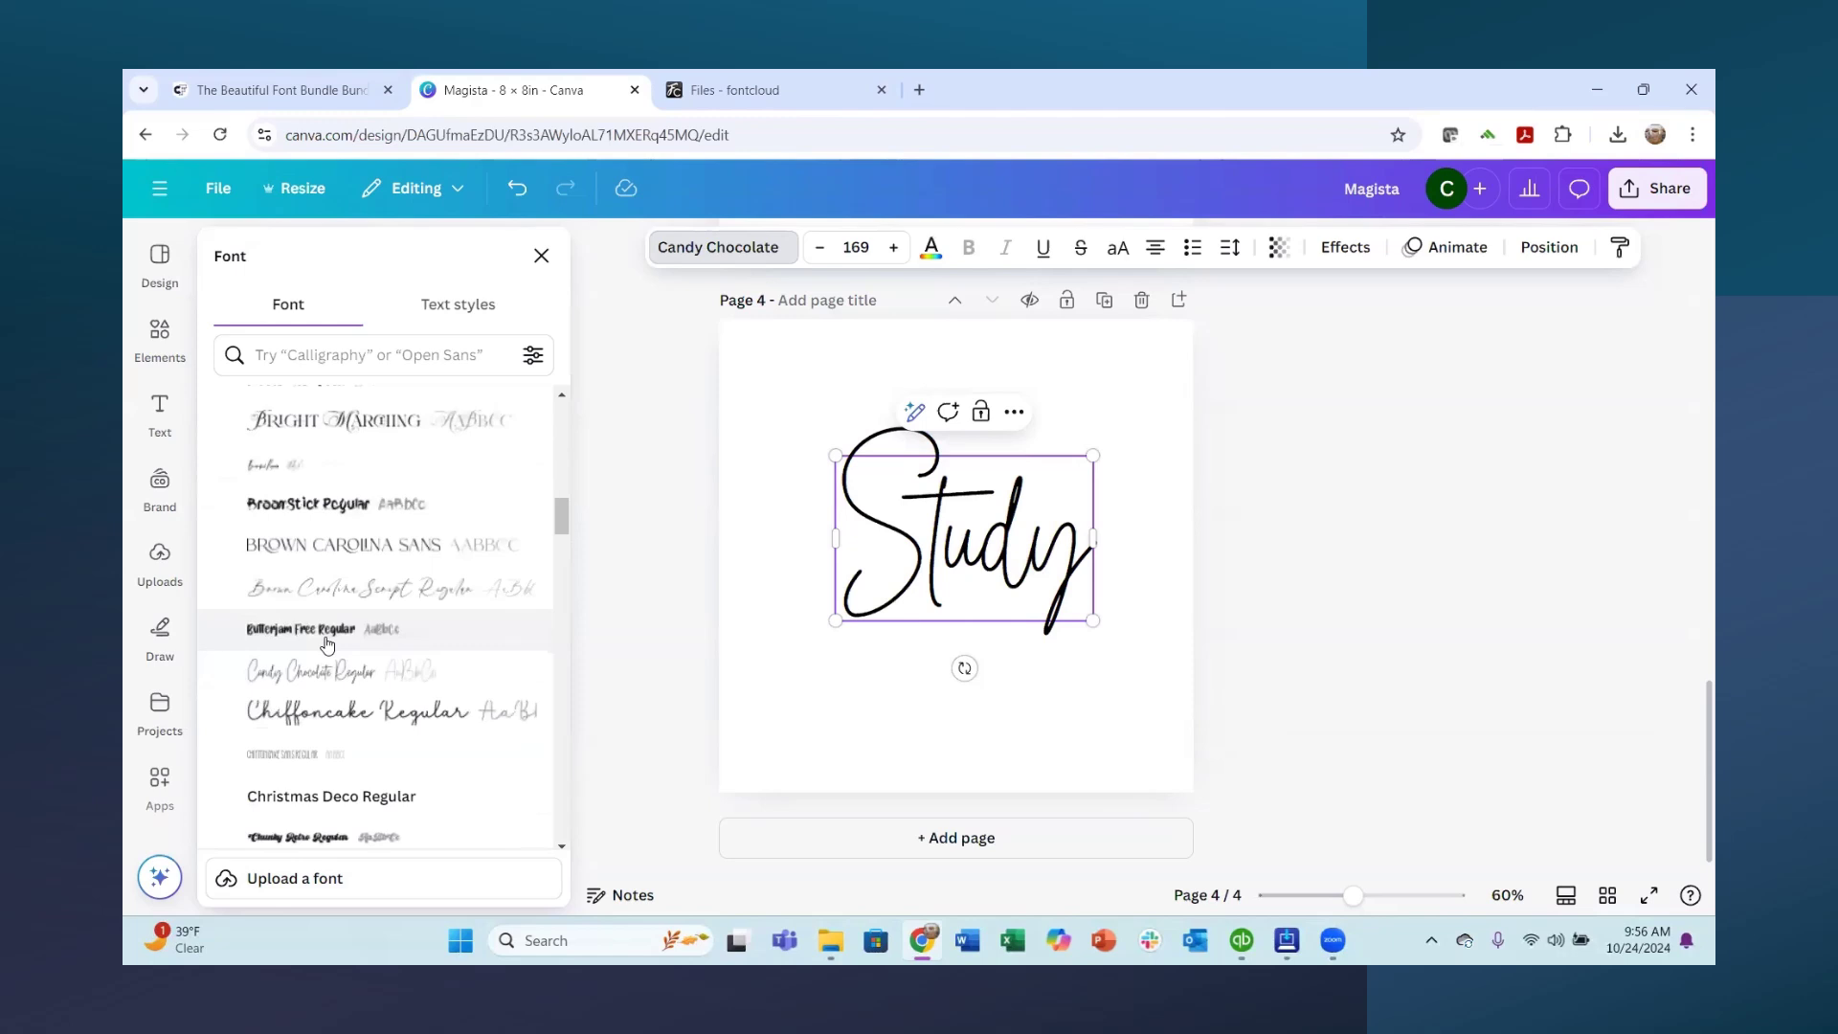
scroll(327, 644, "down", 10)
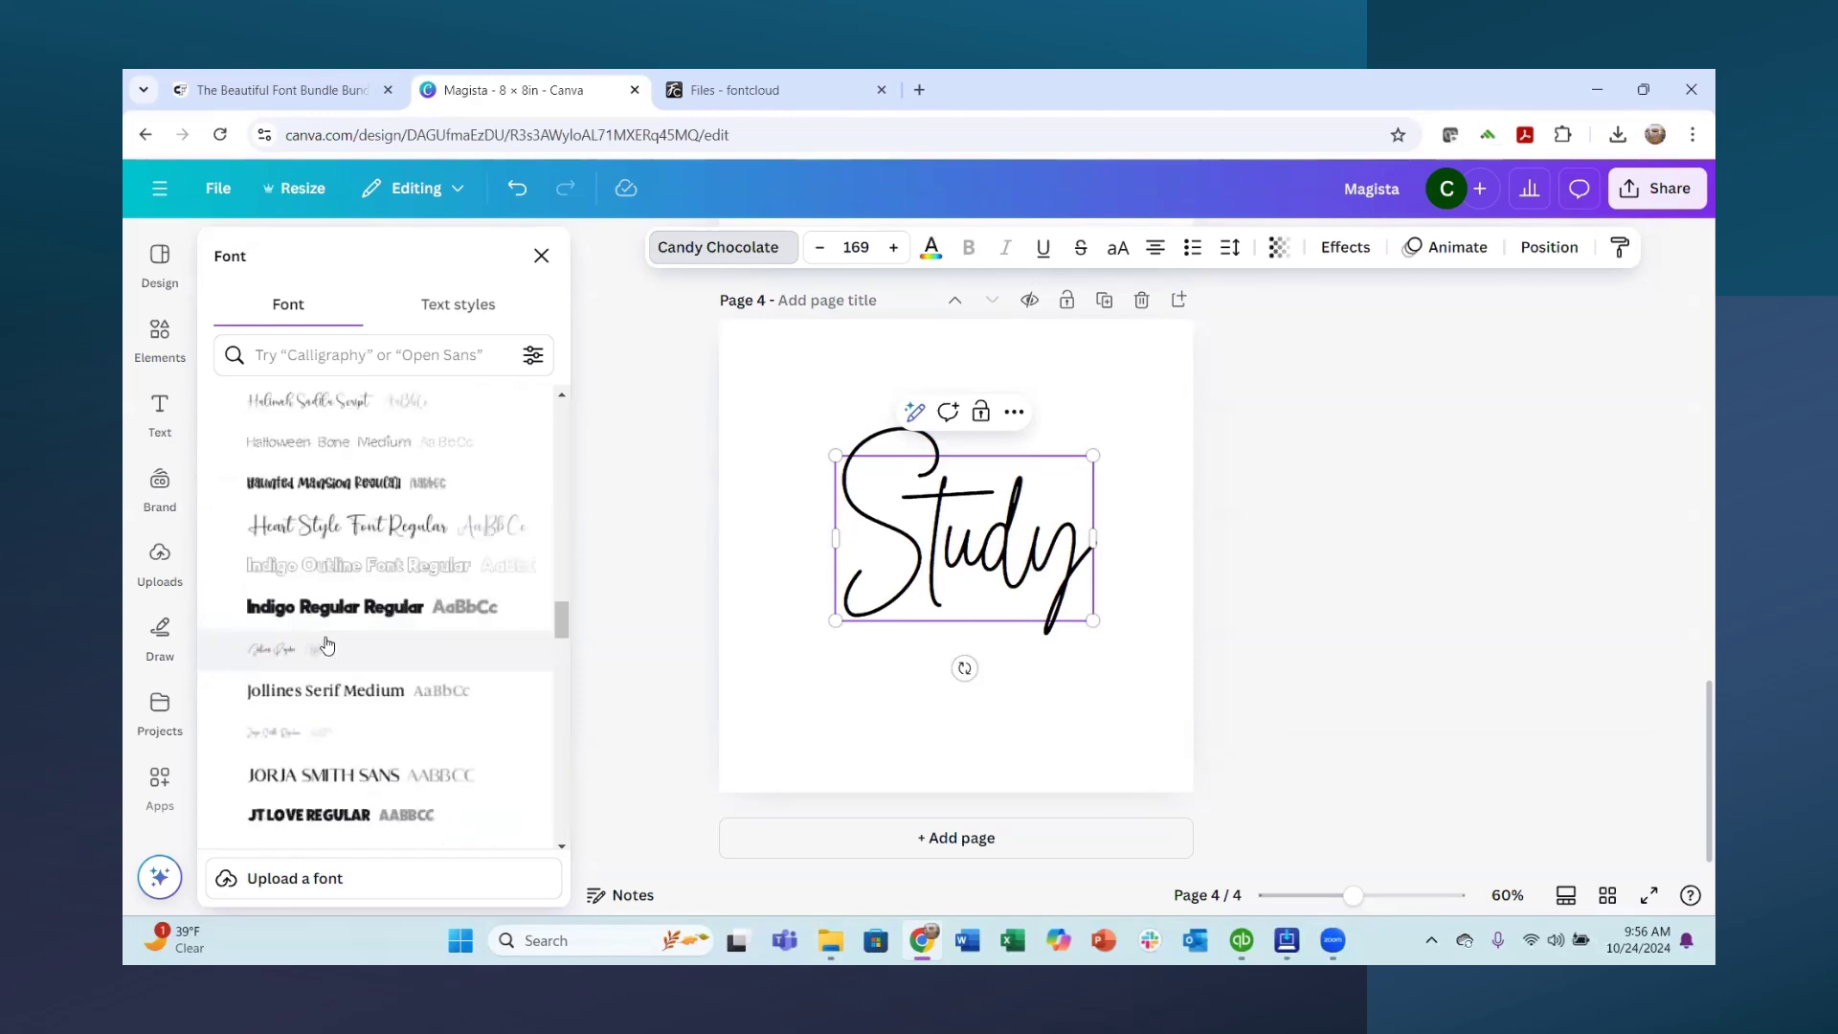
scroll(346, 646, "down", 10)
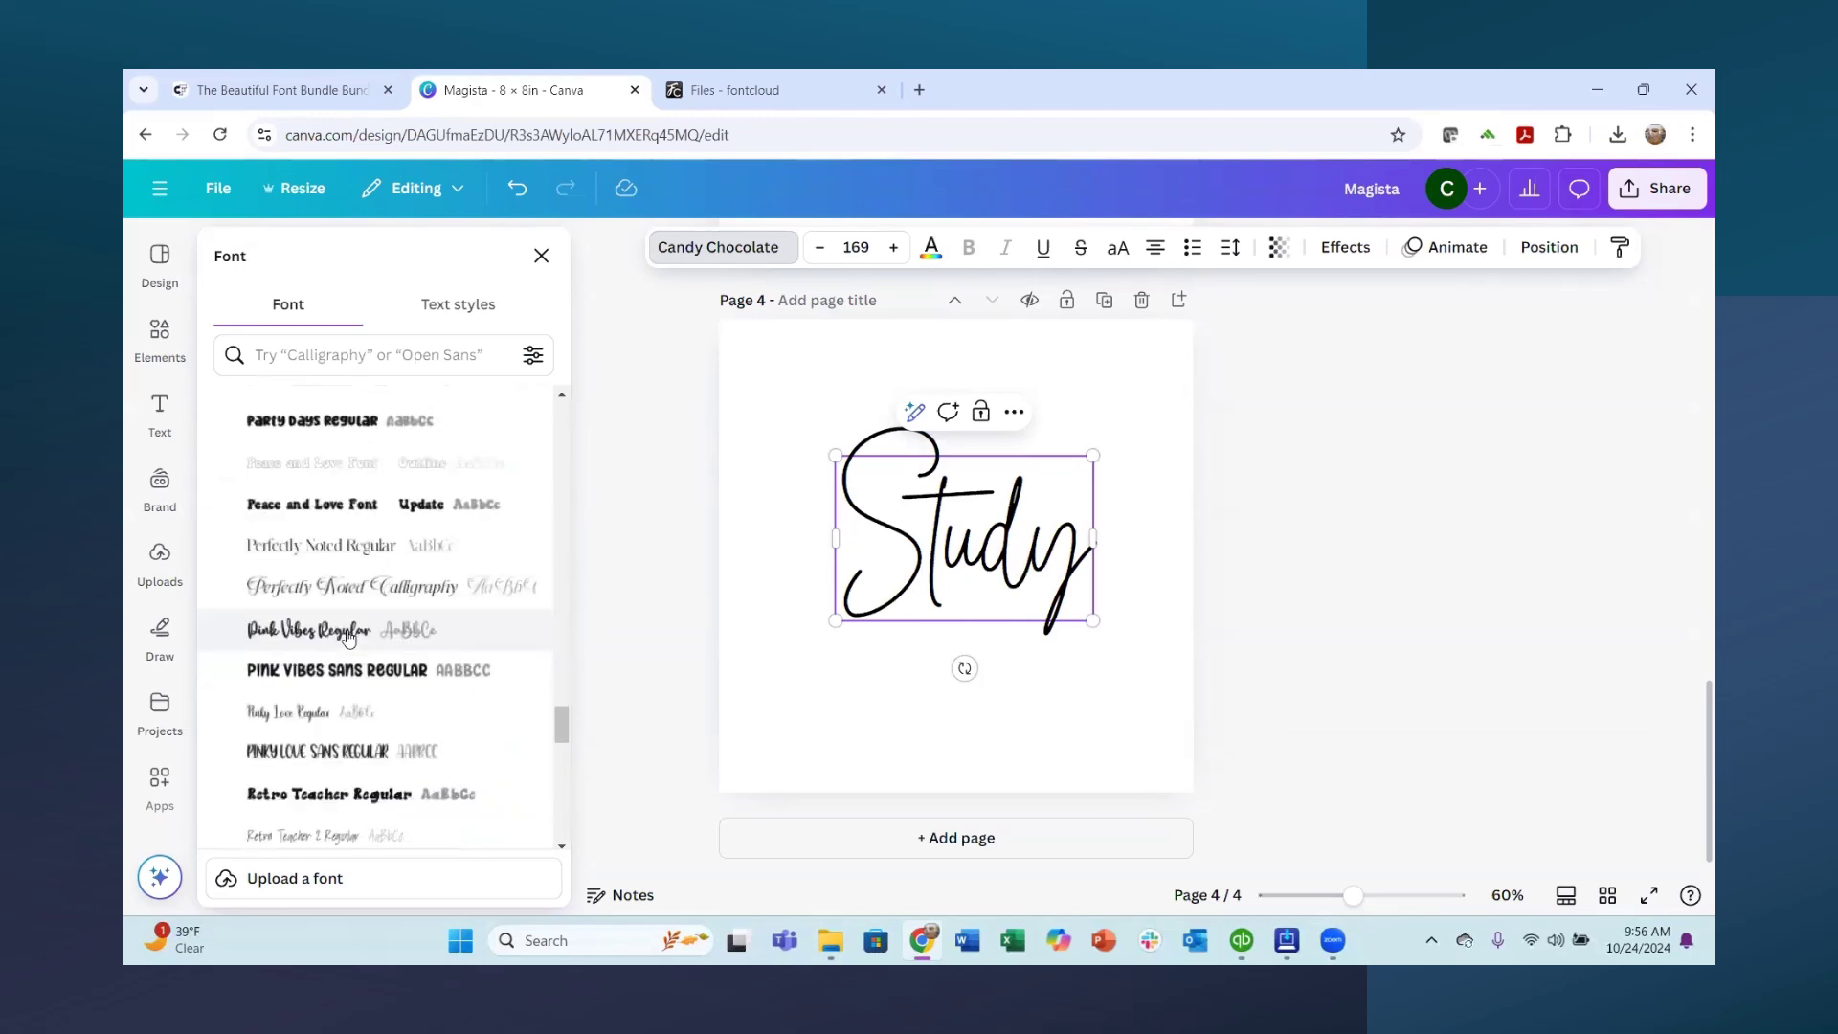
scroll(349, 637, "down", 5)
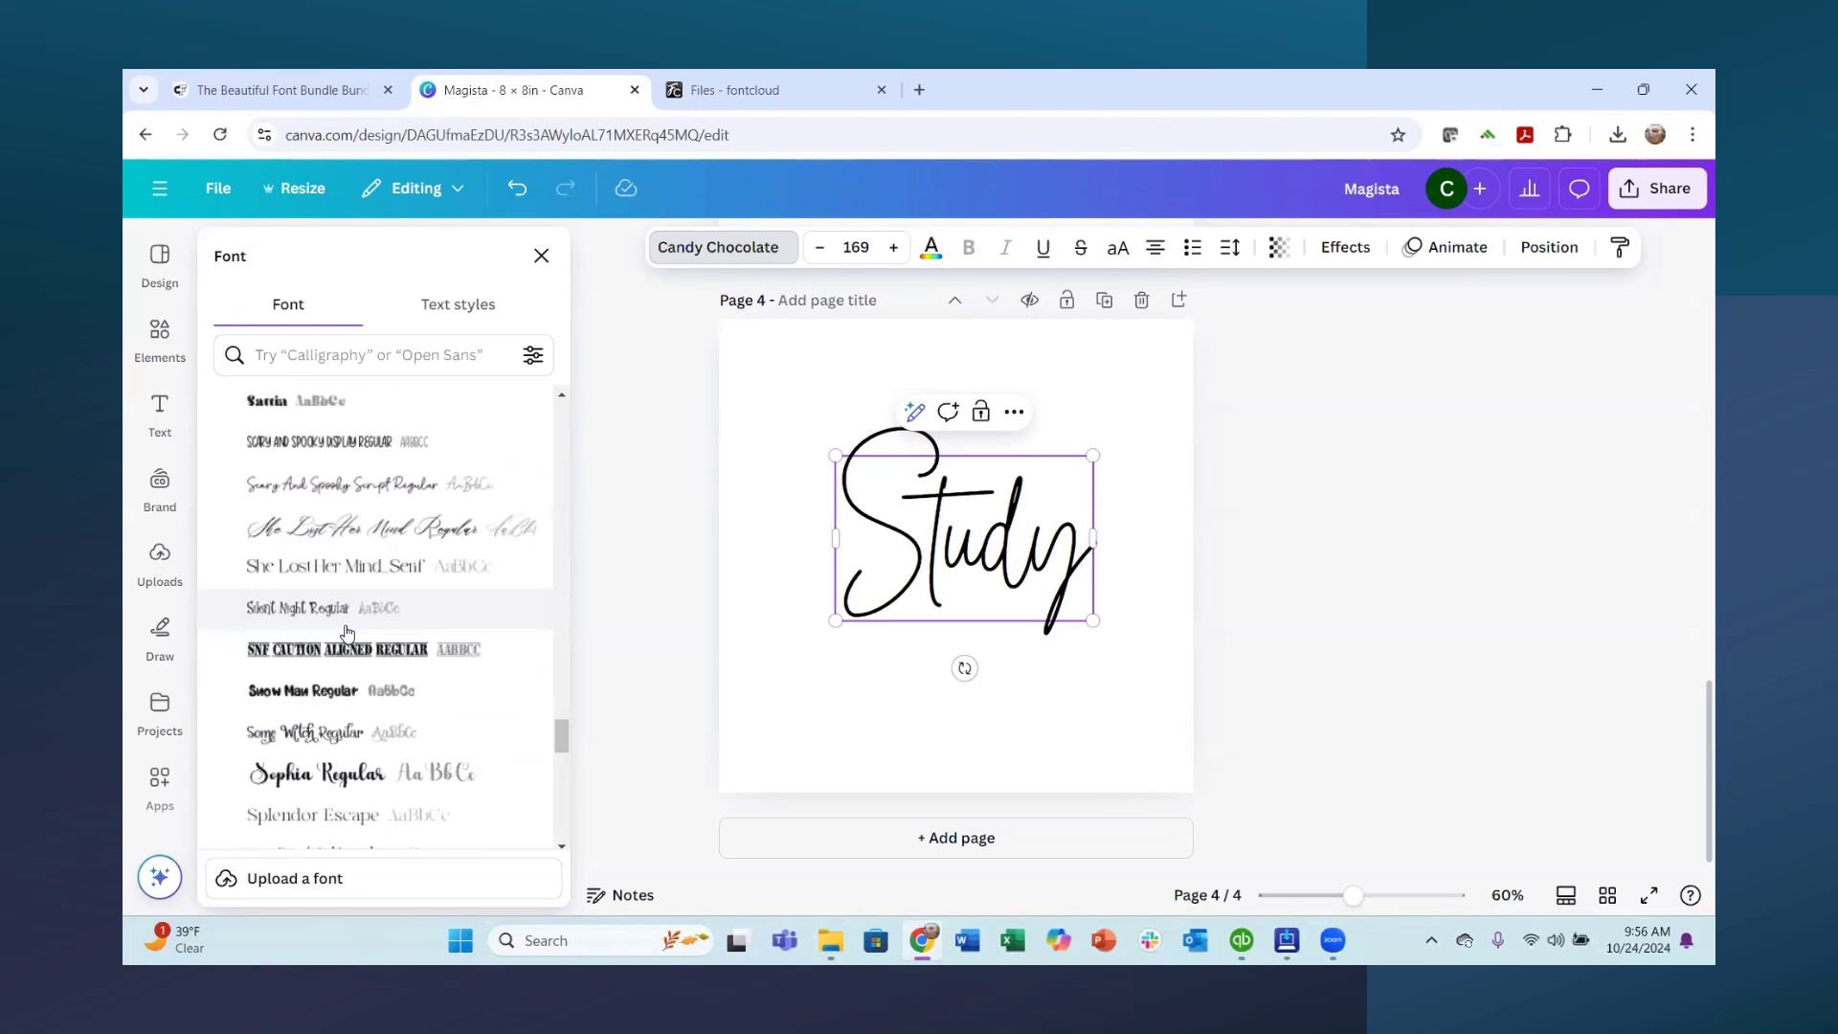
scroll(347, 633, "down", 5)
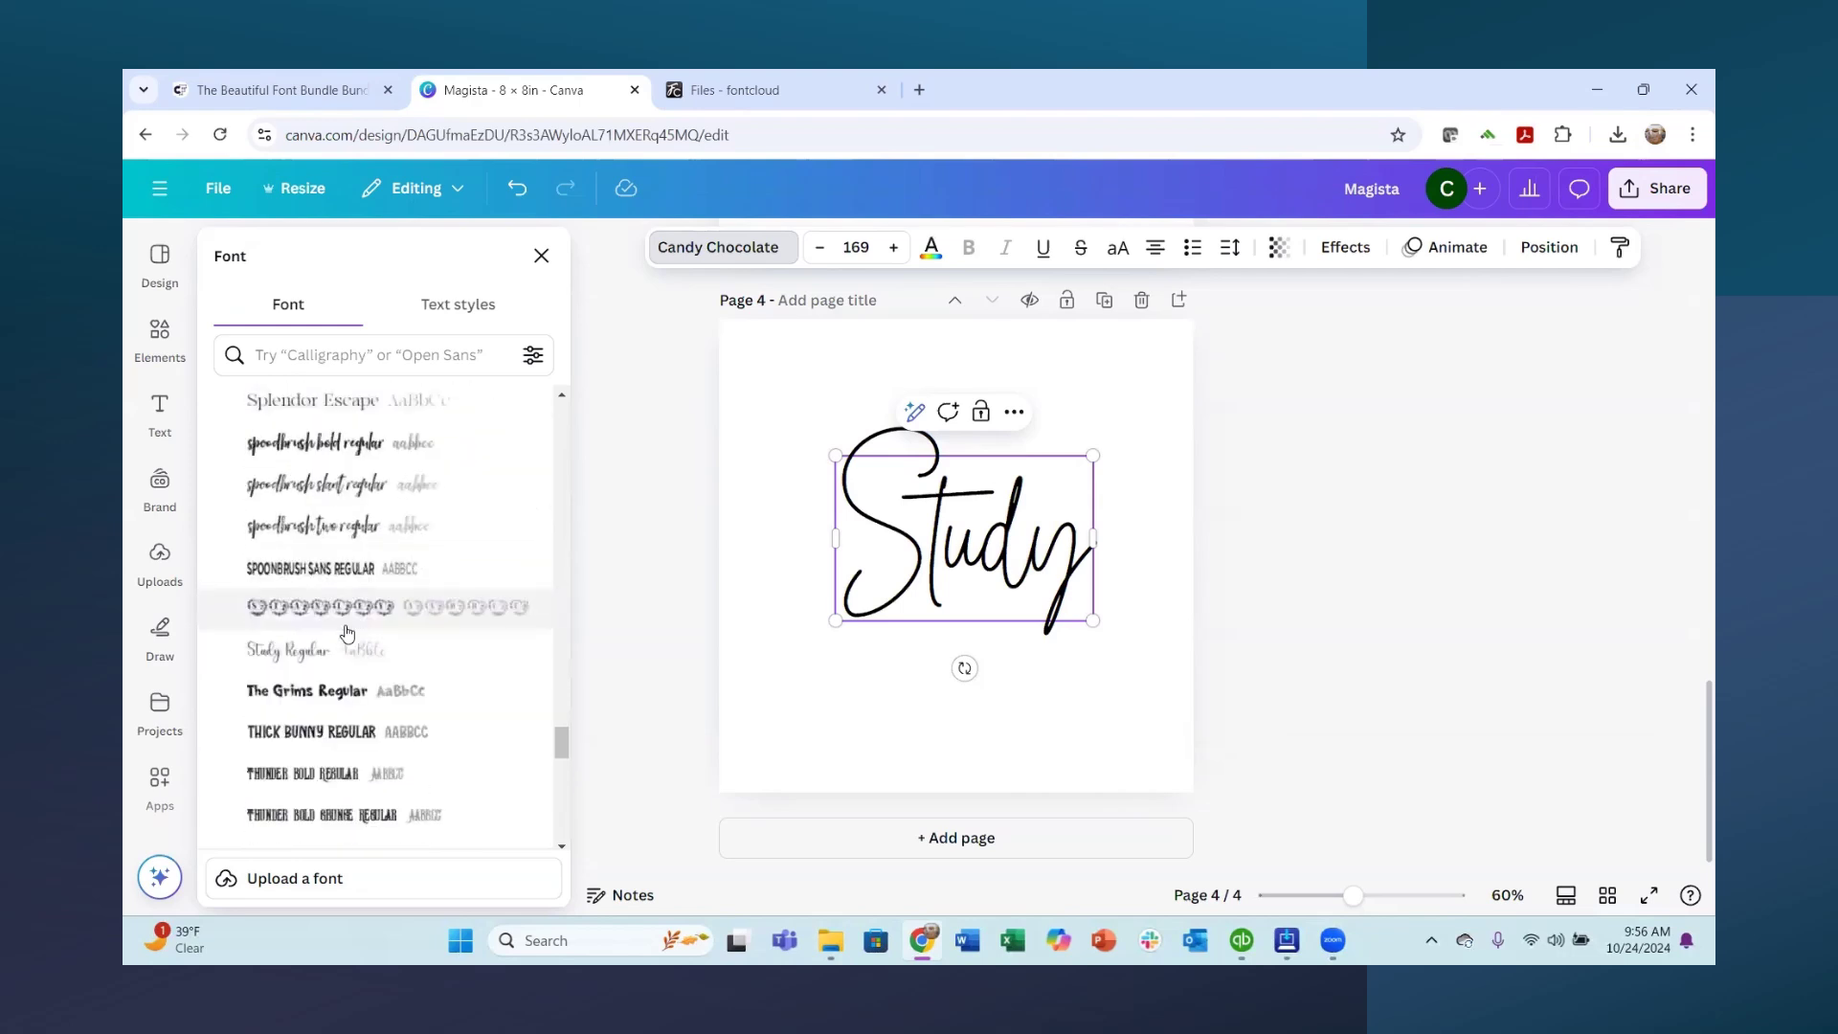
scroll(346, 633, "down", 1)
left_click(305, 553)
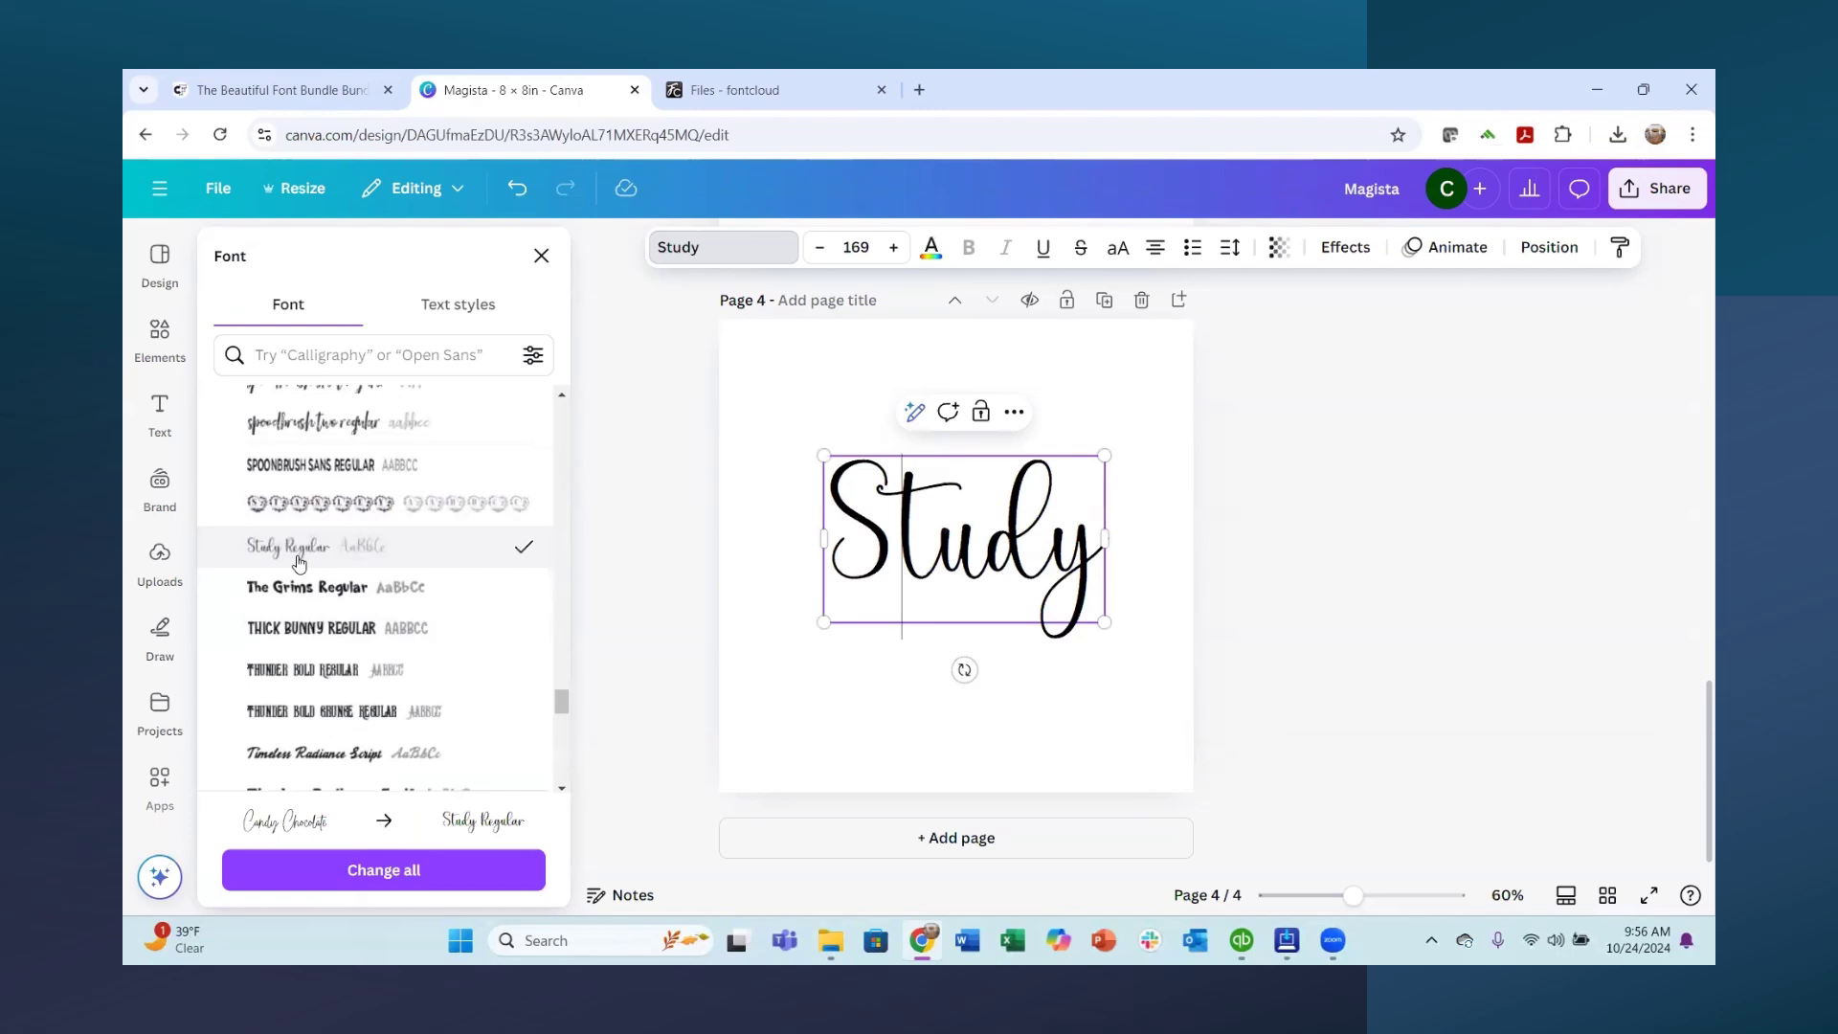
Step: Switch to Fontcloud, upload the Study OpenType font, and open its glyph set
left_click(723, 92)
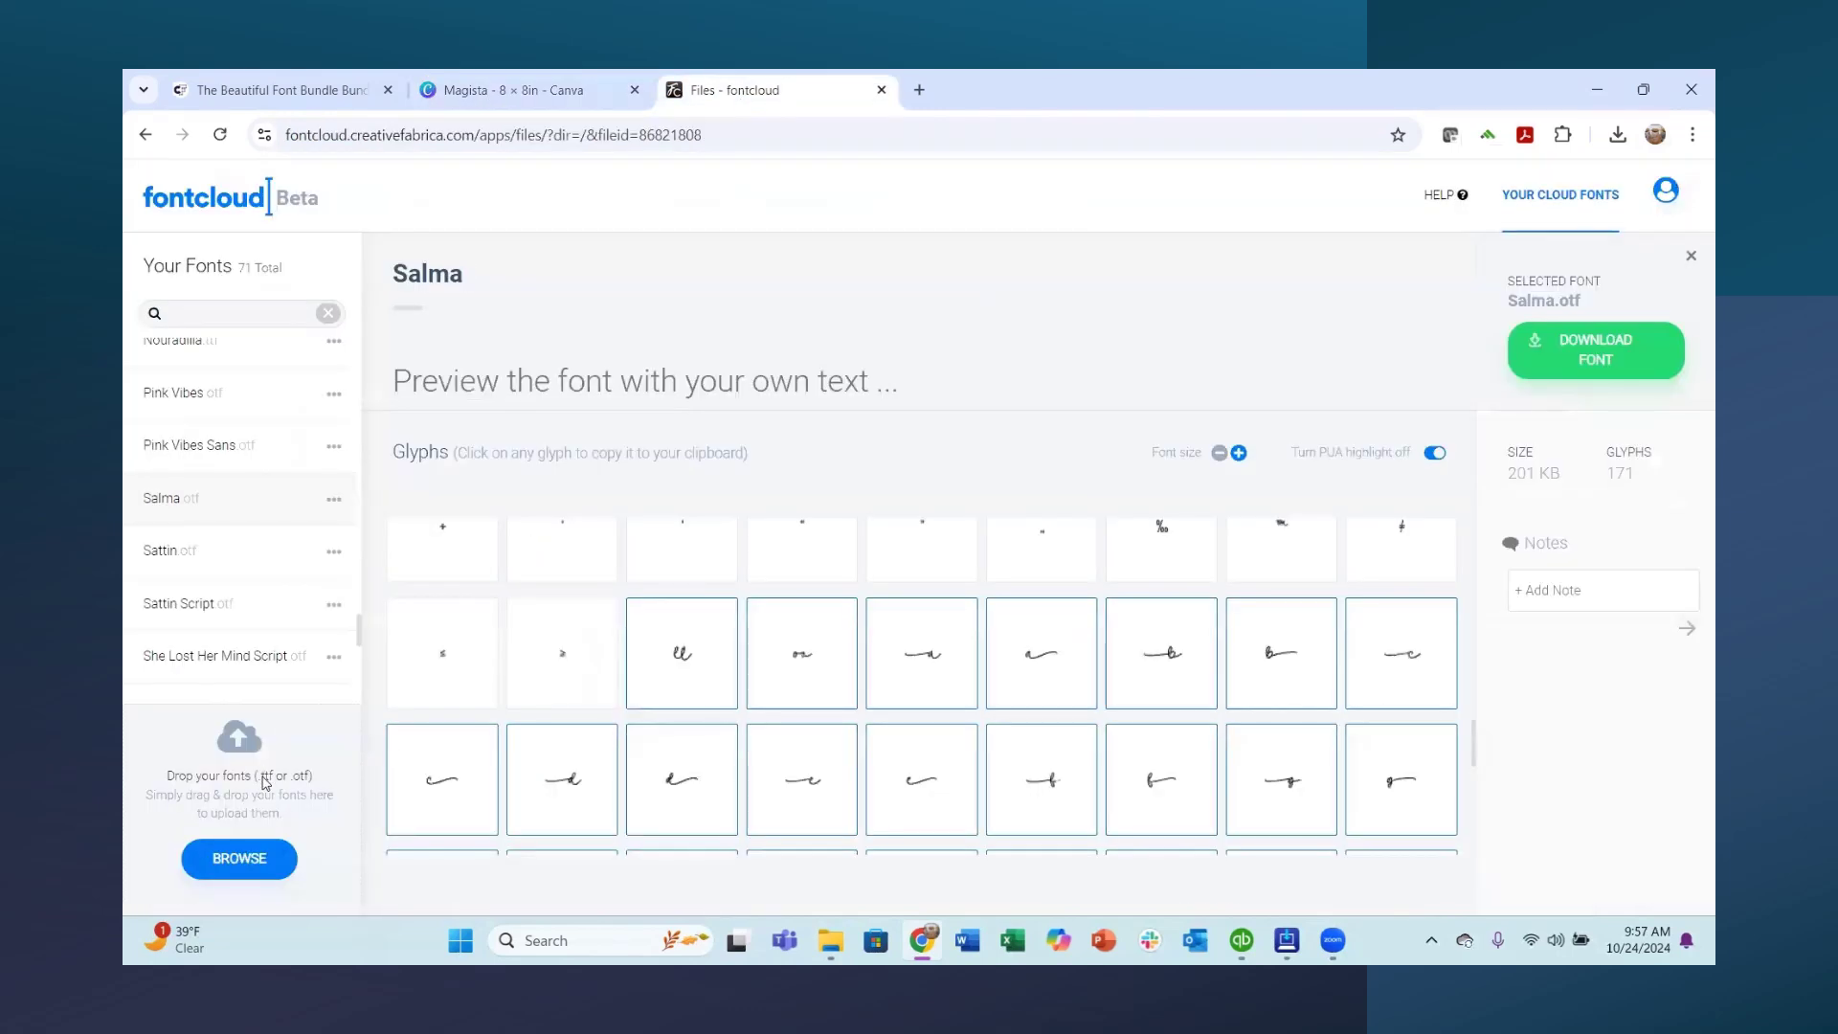
left_click(228, 878)
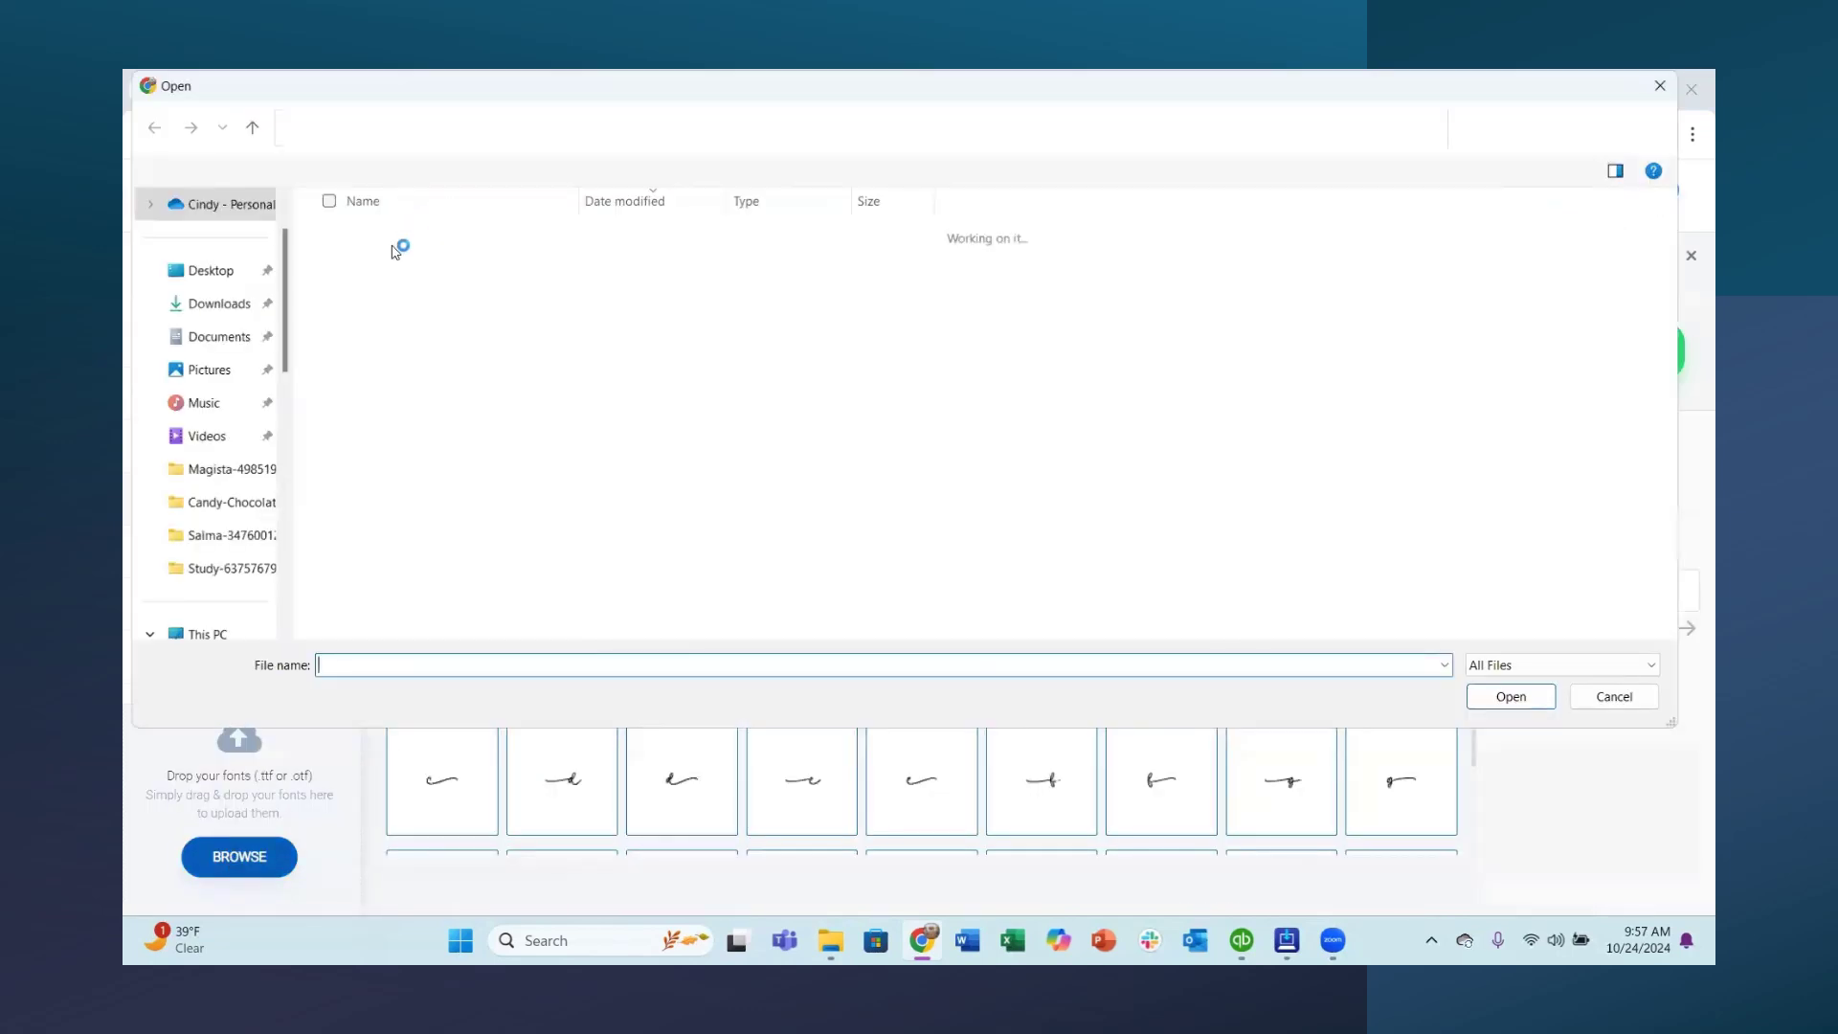
double_click(804, 258)
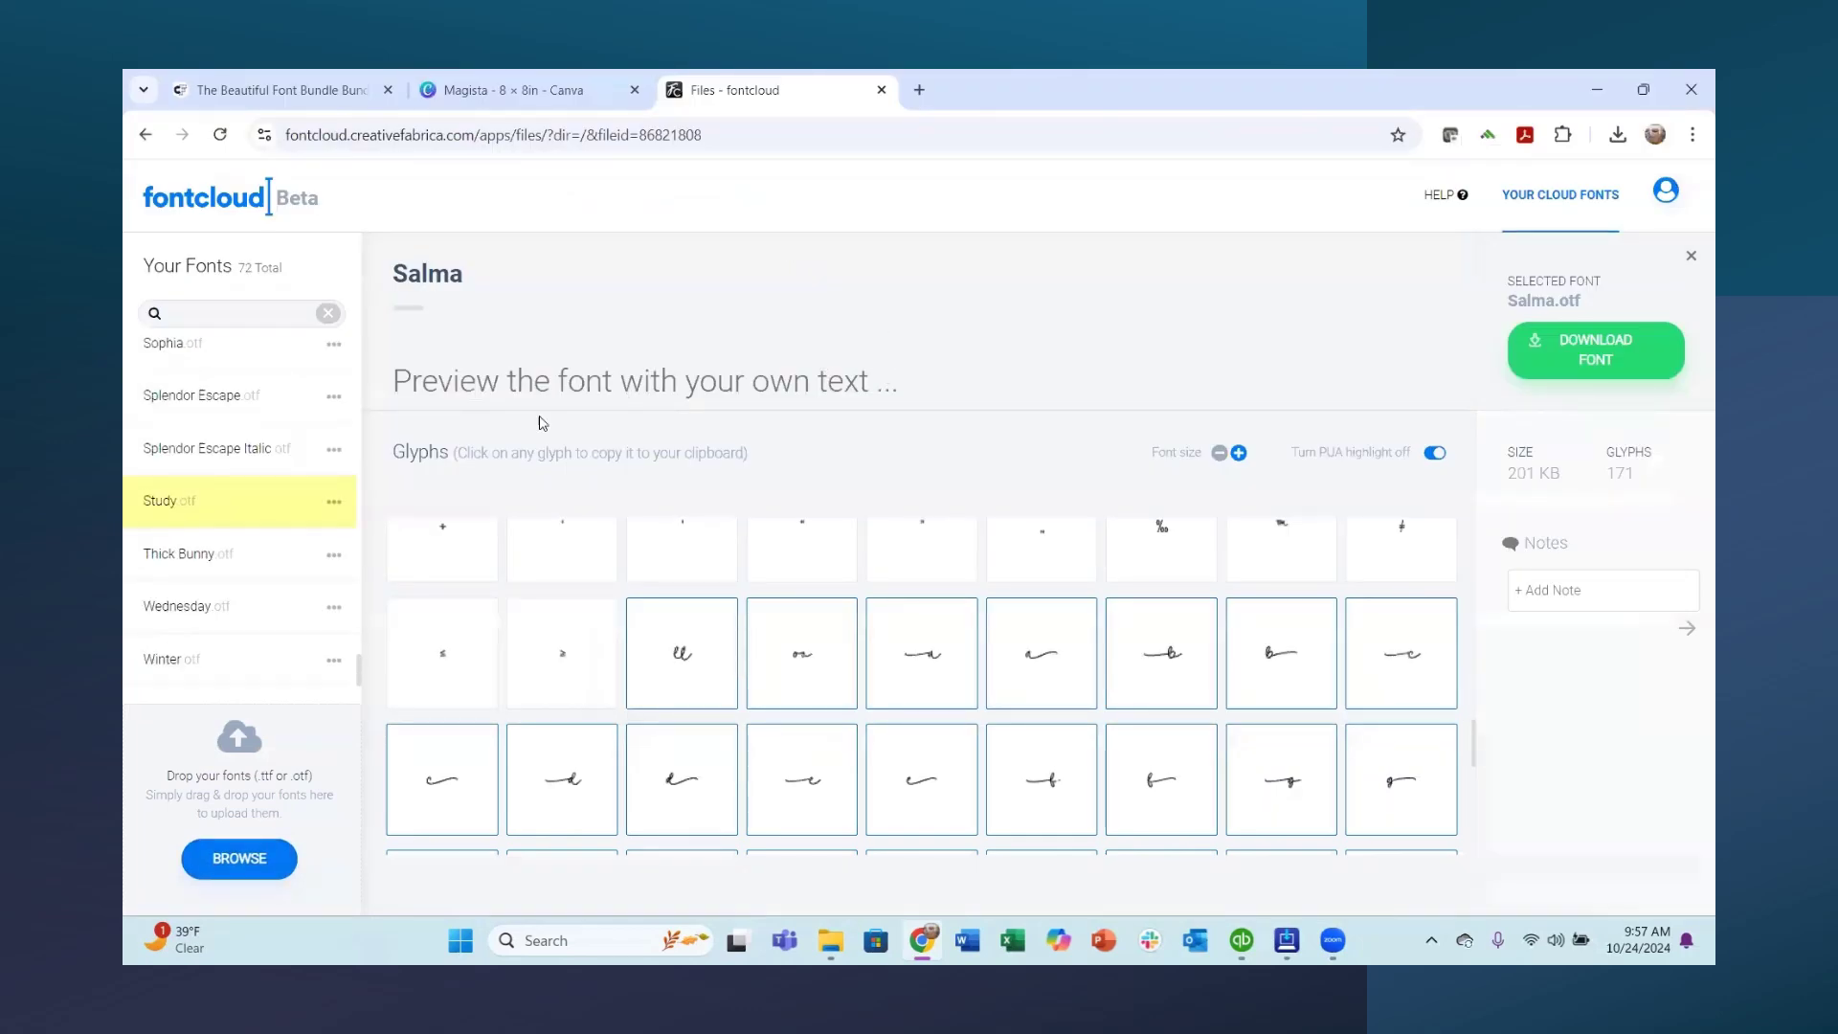
left_click(223, 515)
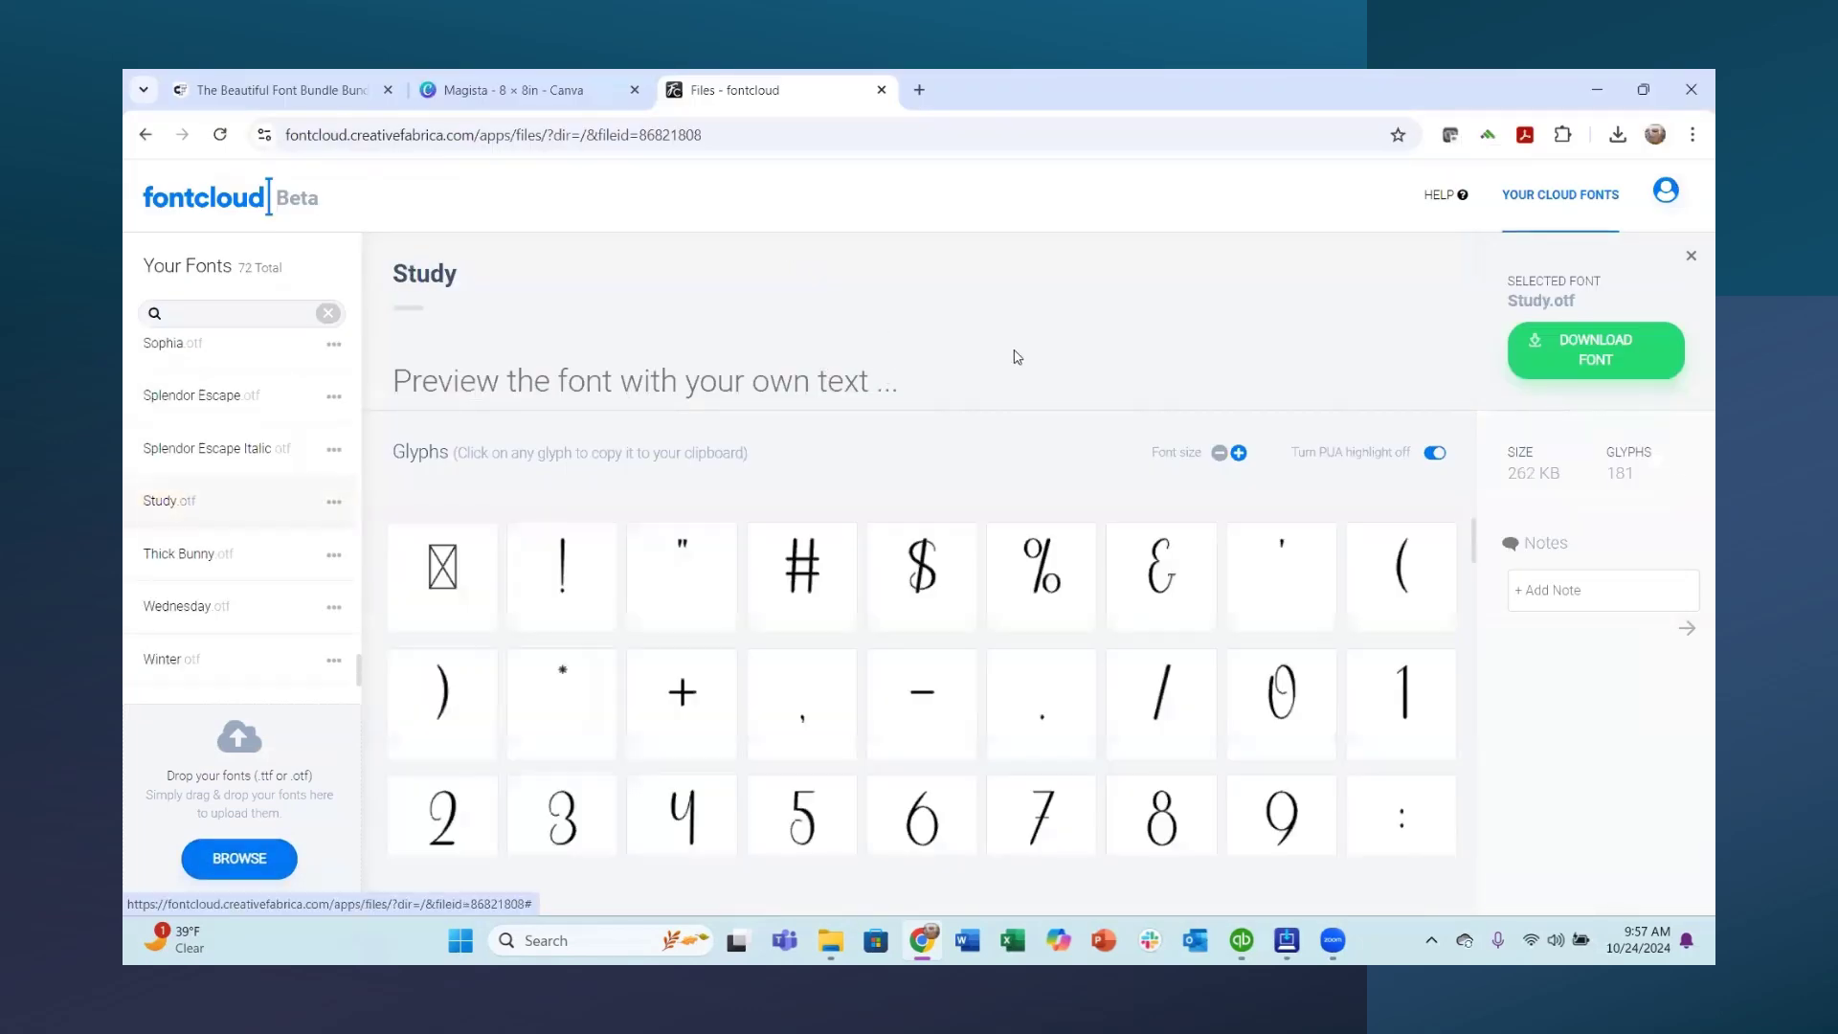
Step: Examine the Study font's standard characters and its alternate glyphs with leading and trailing swashes
scroll(954, 605, "down", 10)
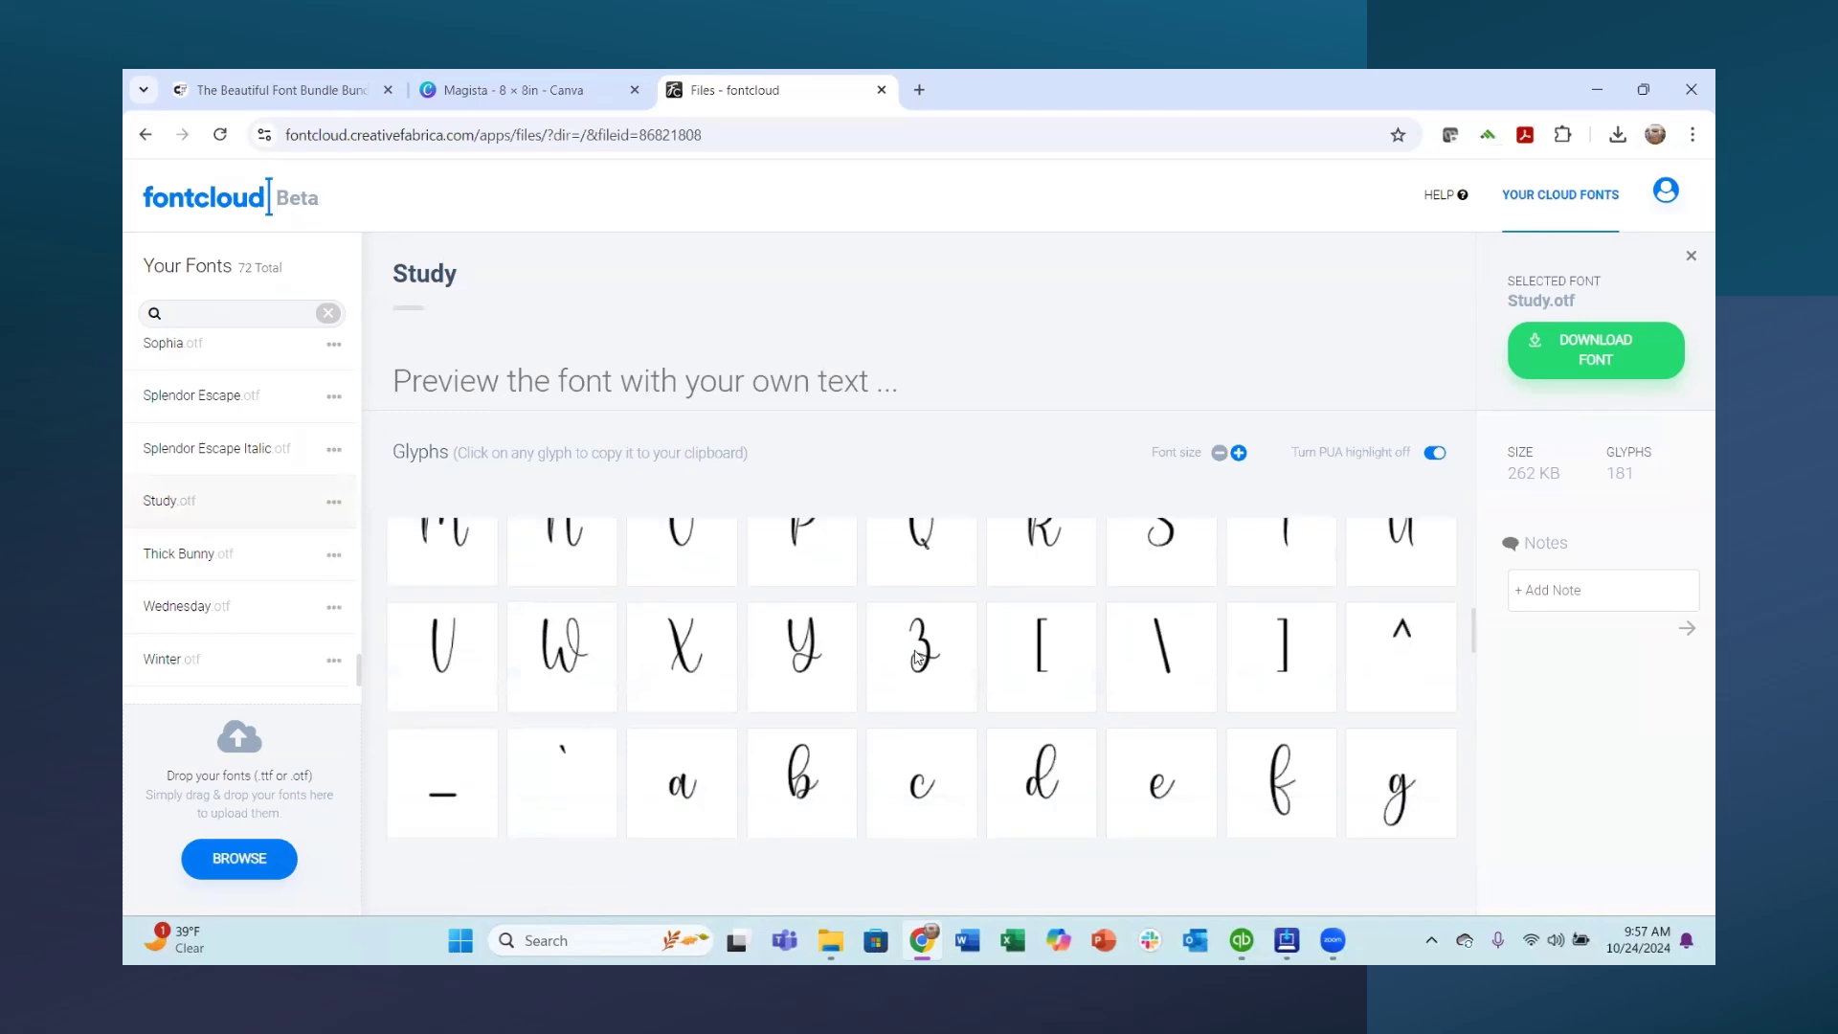
scroll(902, 661, "down", 5)
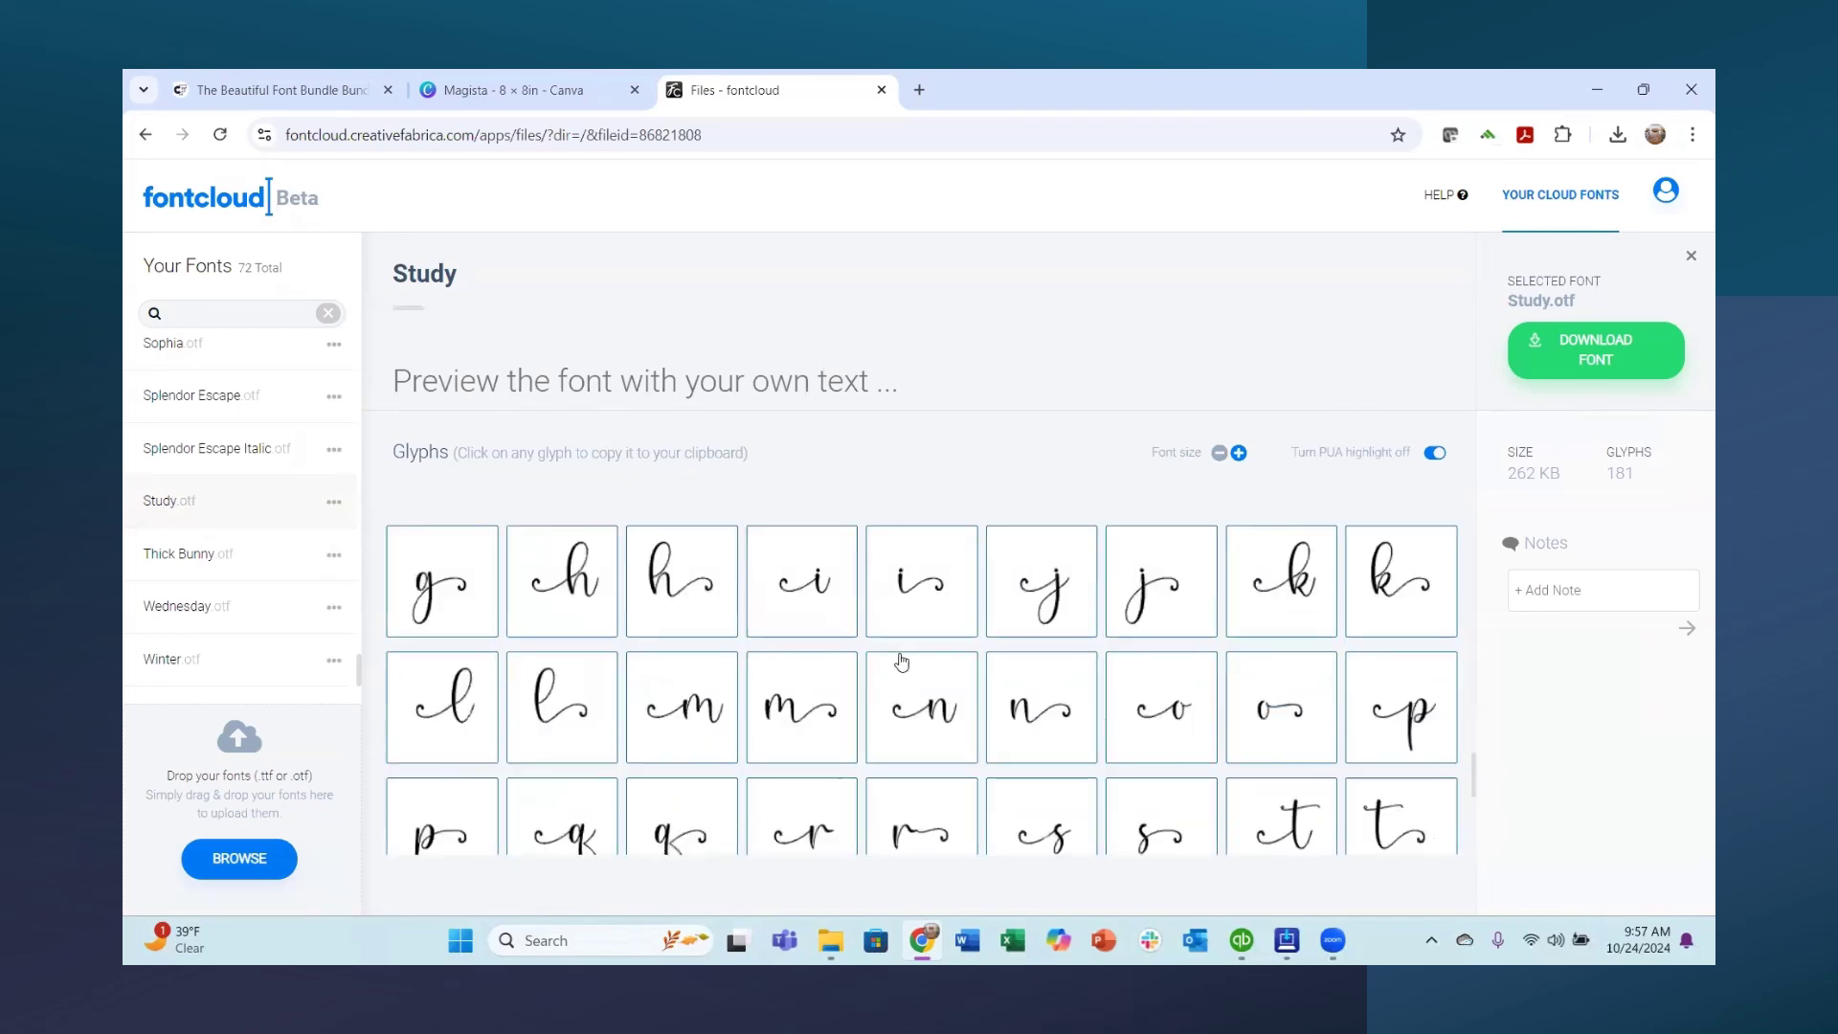
scroll(905, 659, "down", 8)
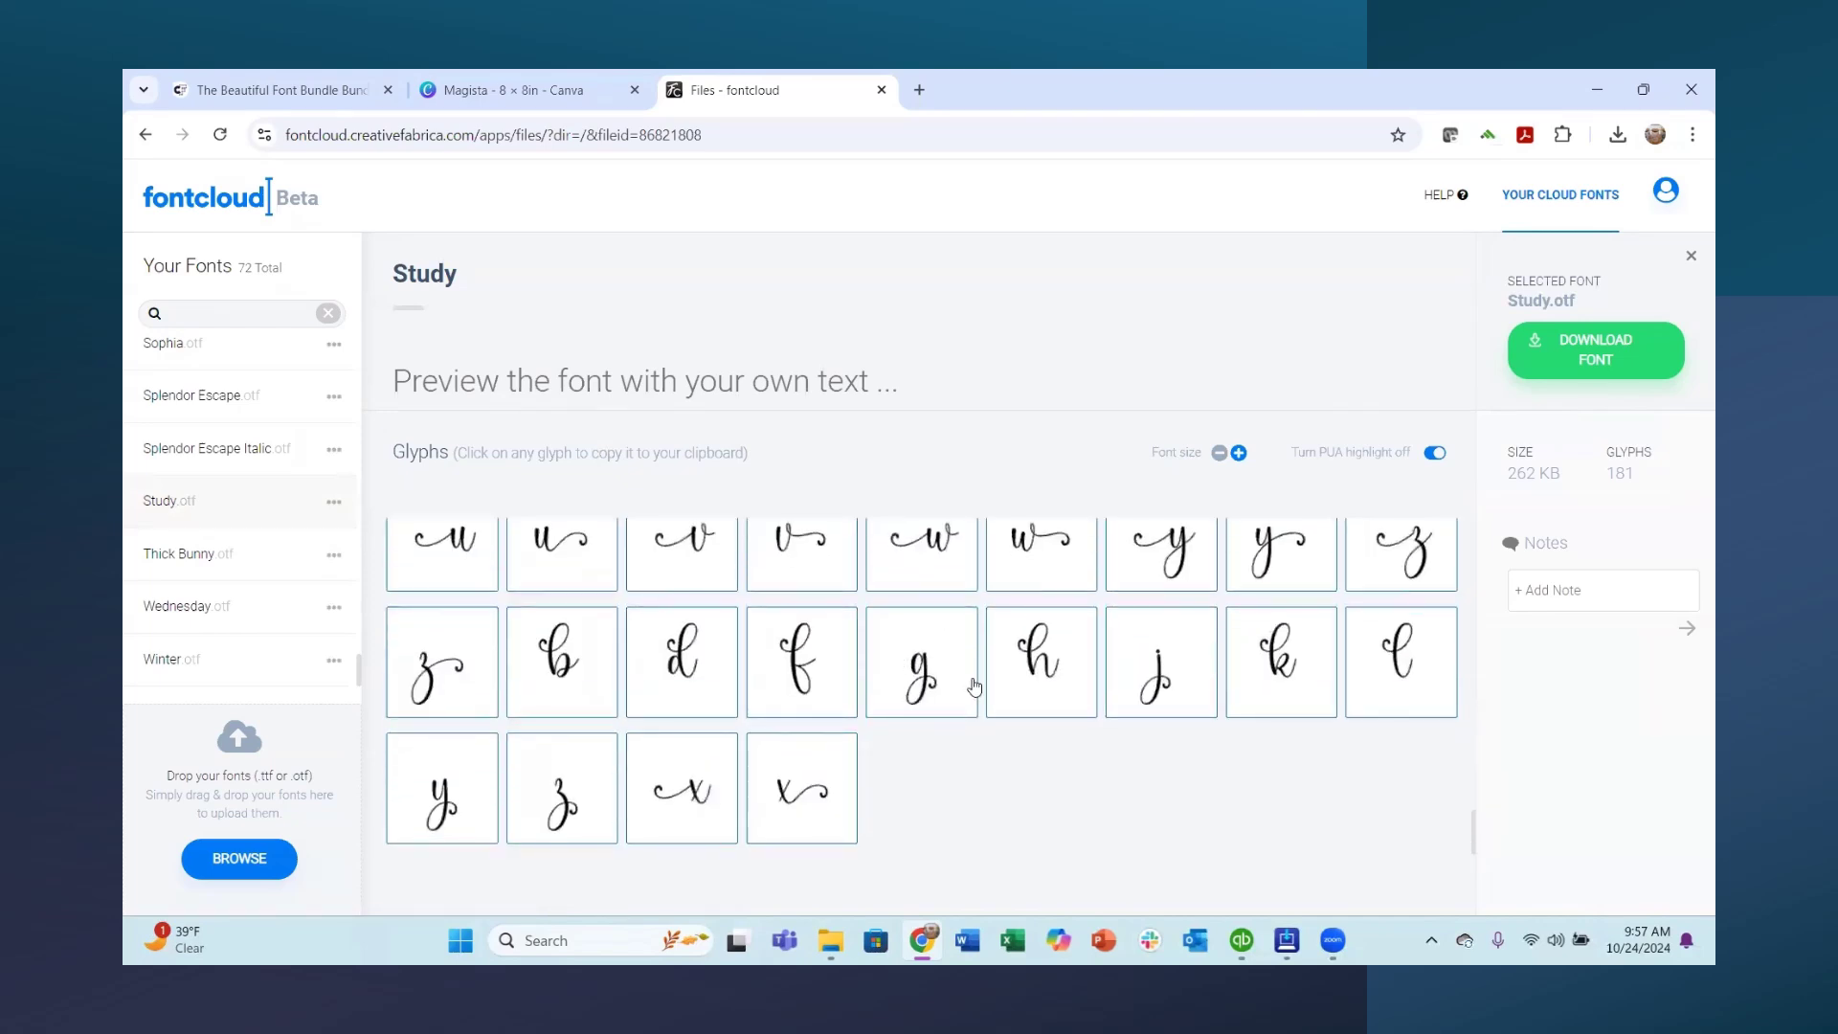
scroll(963, 670, "up", 8)
scroll(949, 660, "down", 1)
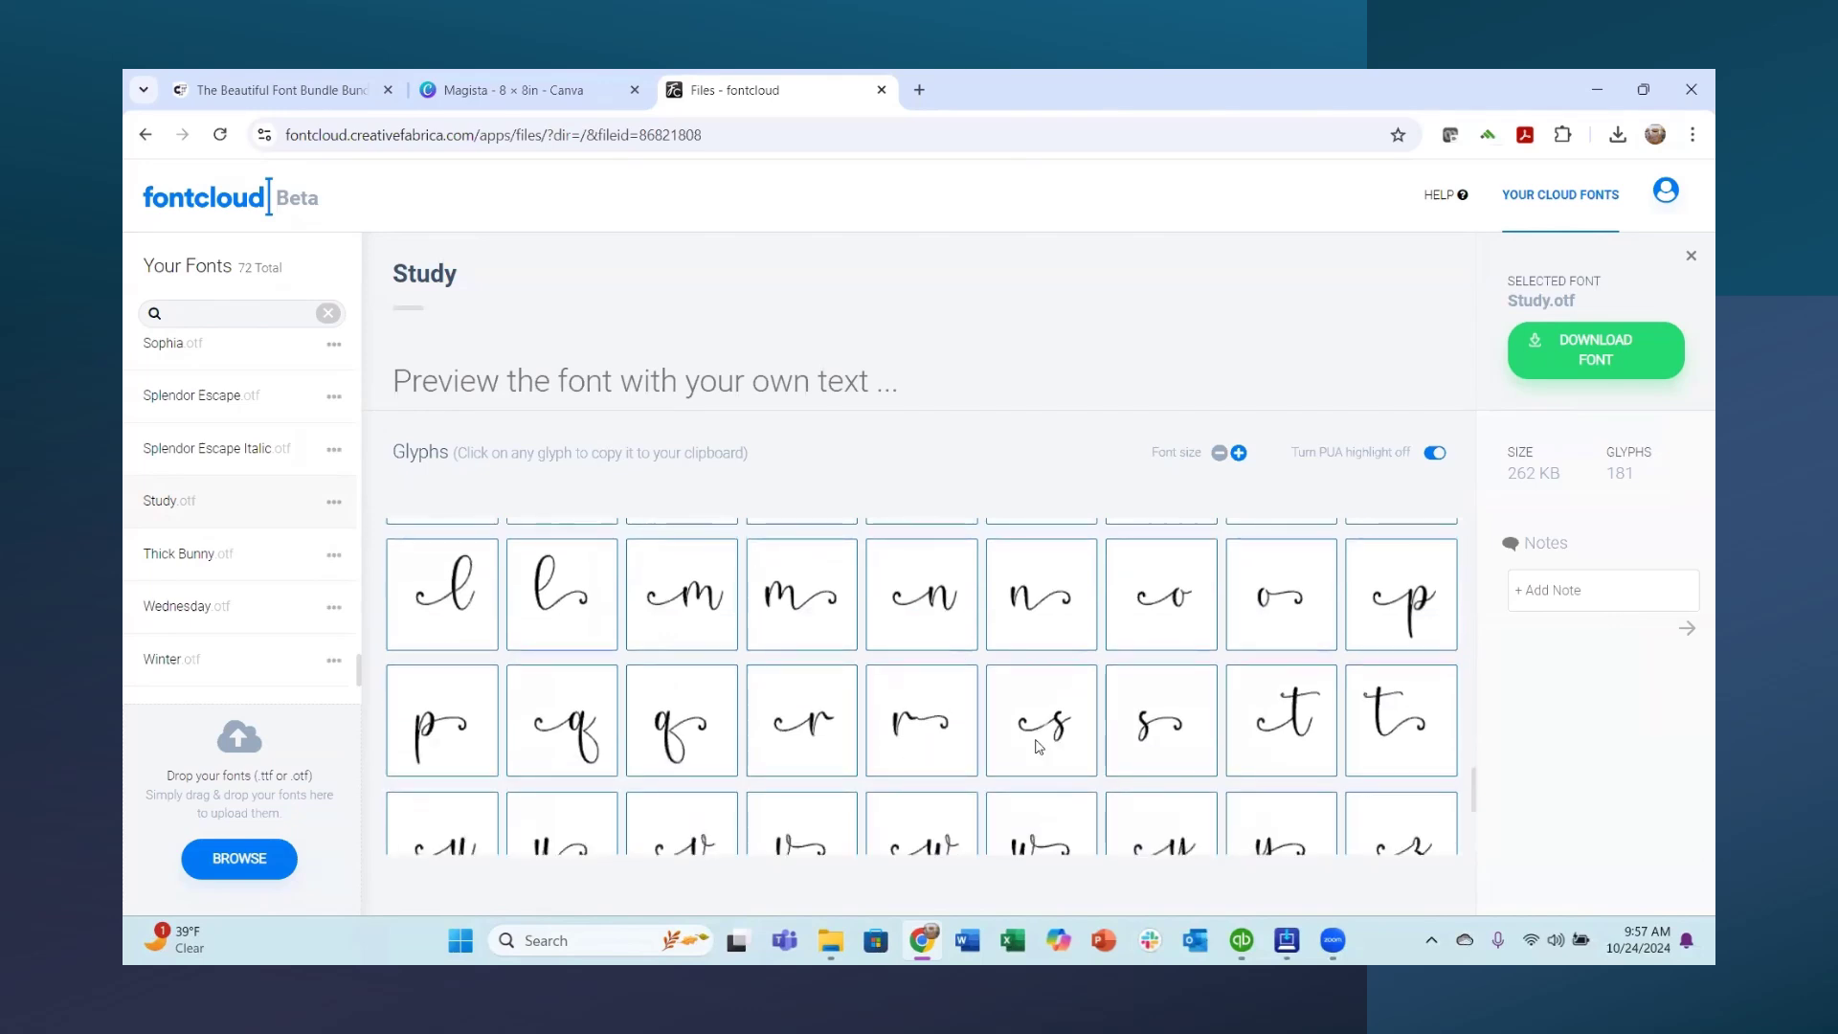
scroll(1053, 747, "down", 3)
scroll(1015, 733, "up", 6)
scroll(1000, 723, "up", 10)
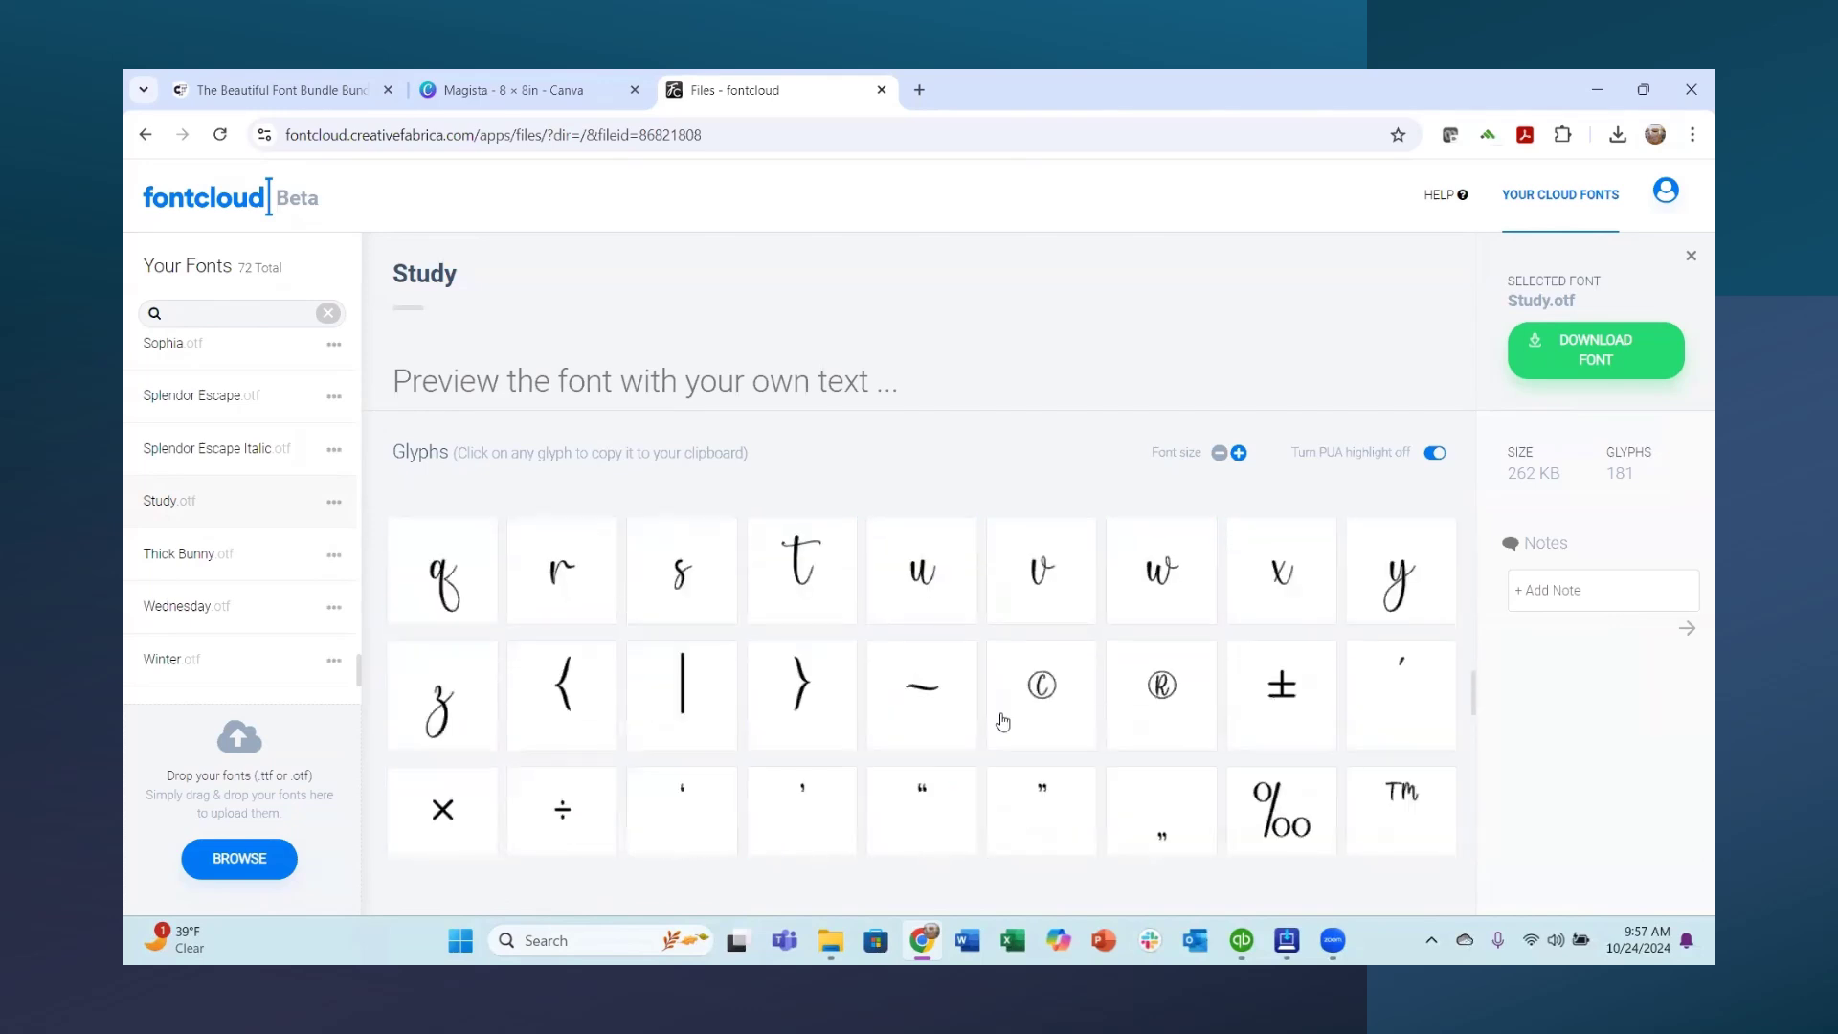
Step: Copy a lowercase swash glyph from the Study font's alternate characters to the clipboard
scroll(979, 704, "down", 7)
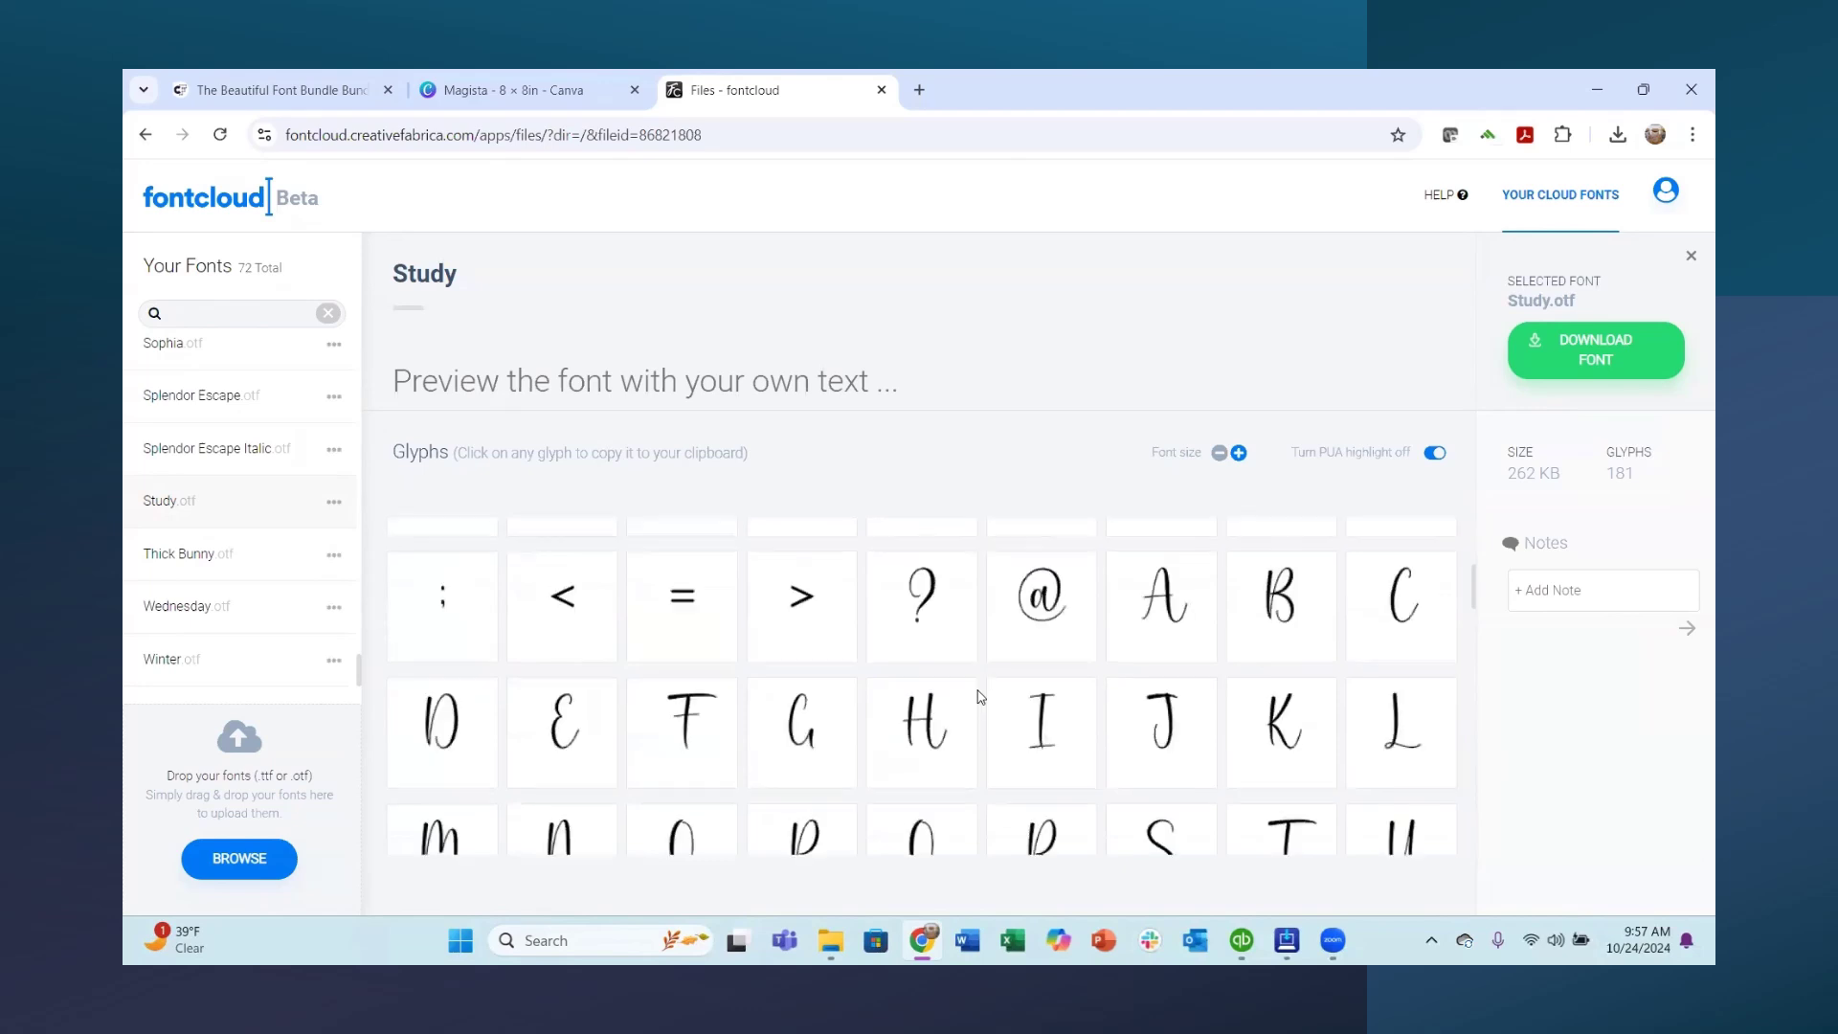
scroll(974, 689, "down", 8)
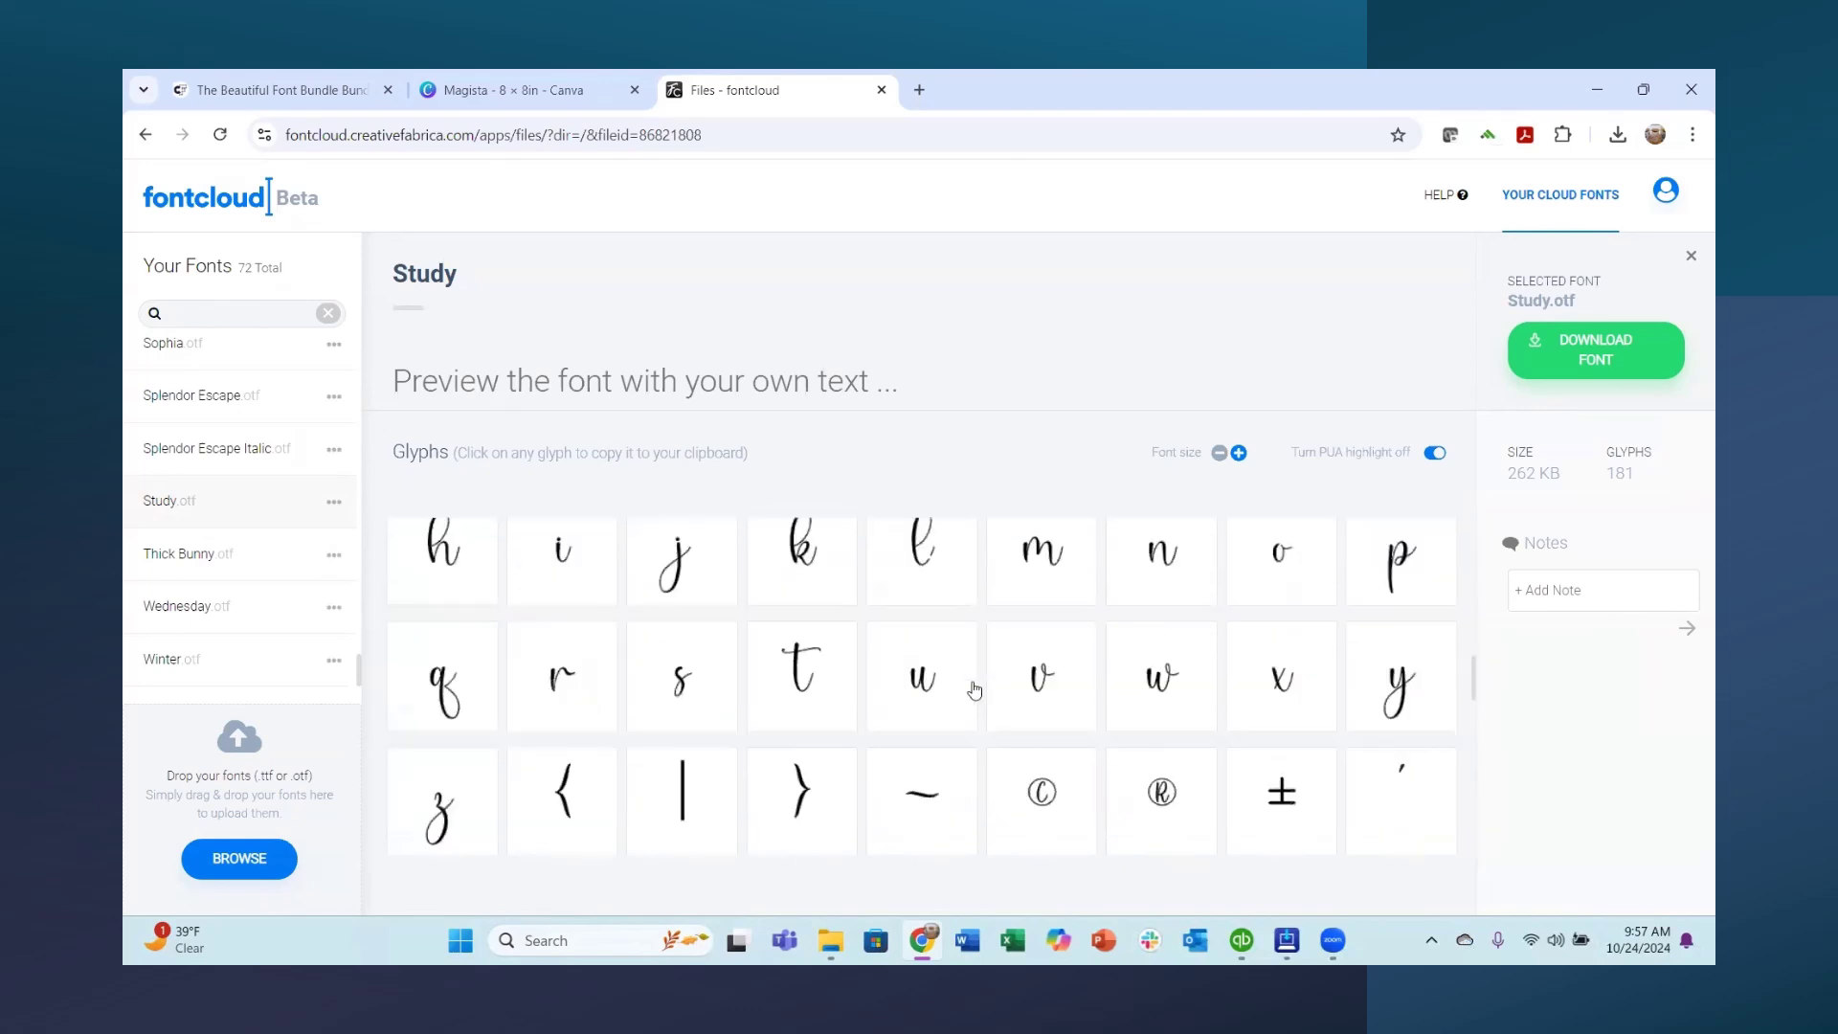
scroll(971, 681, "down", 5)
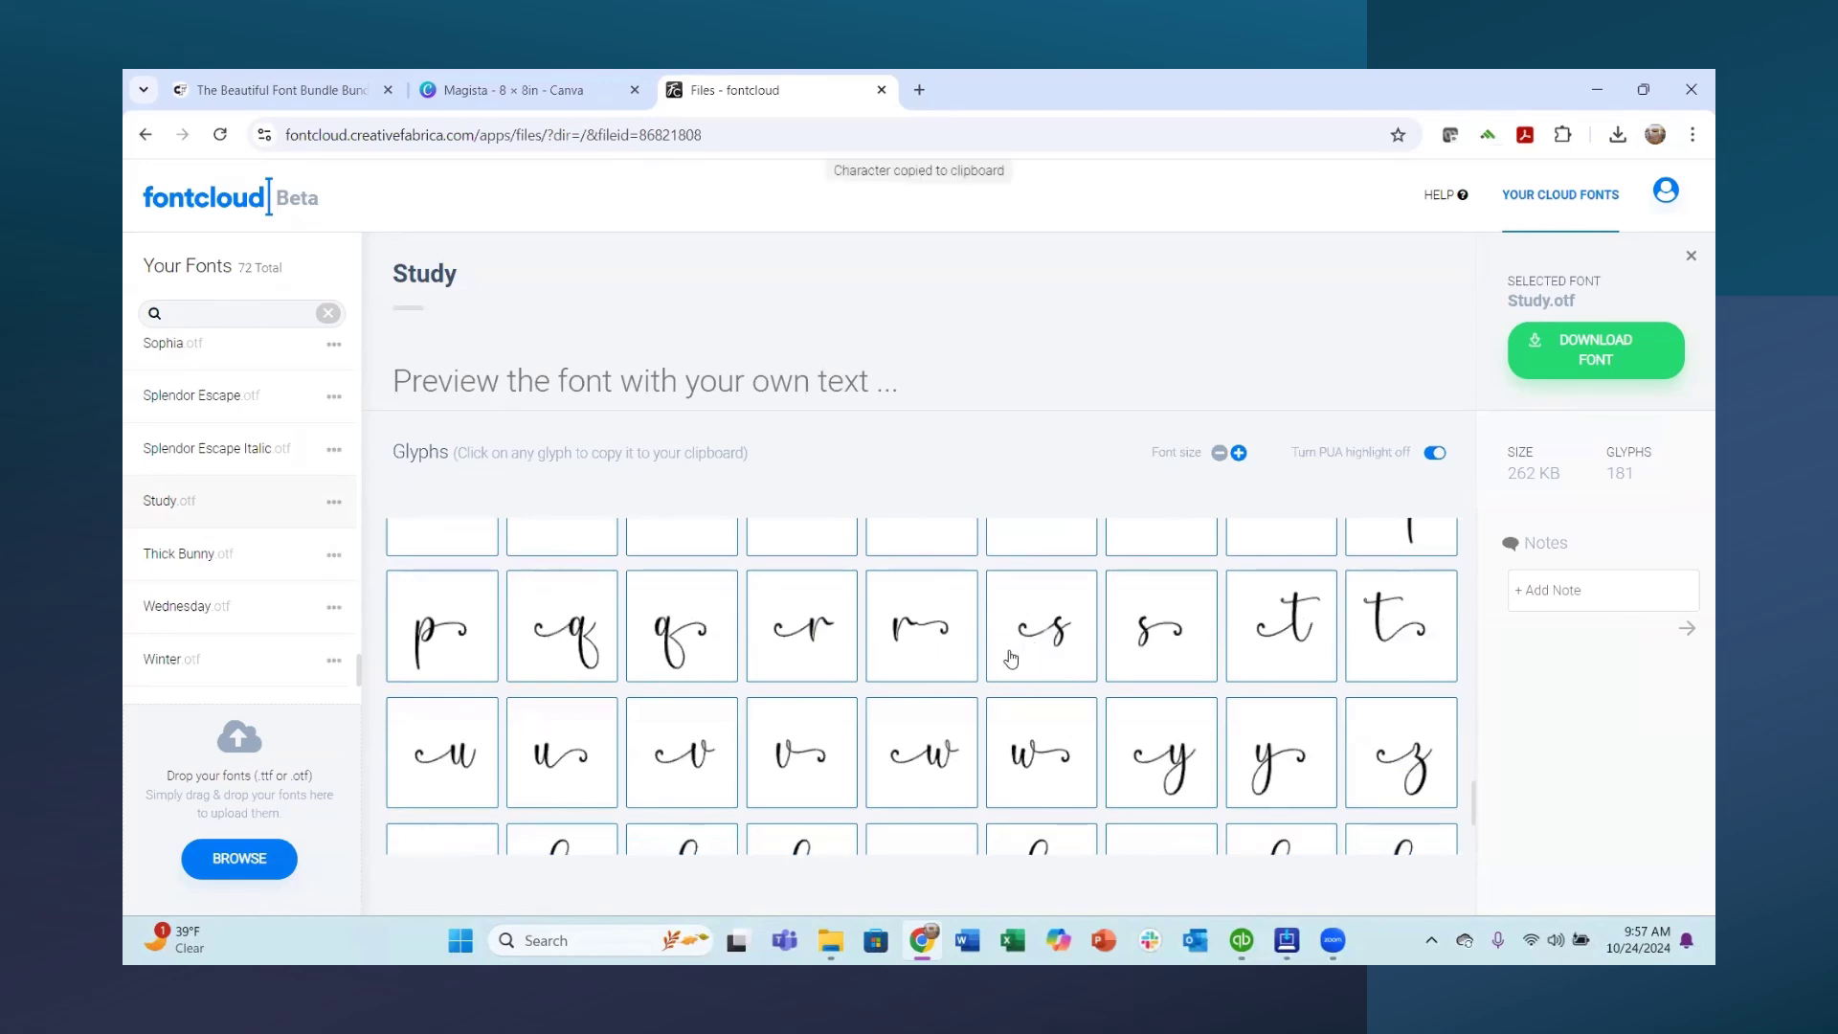
Step: Switch to Canva and replace the capital S of "Study" on page 4 with the copied leading-swash s glyph
left_click(538, 80)
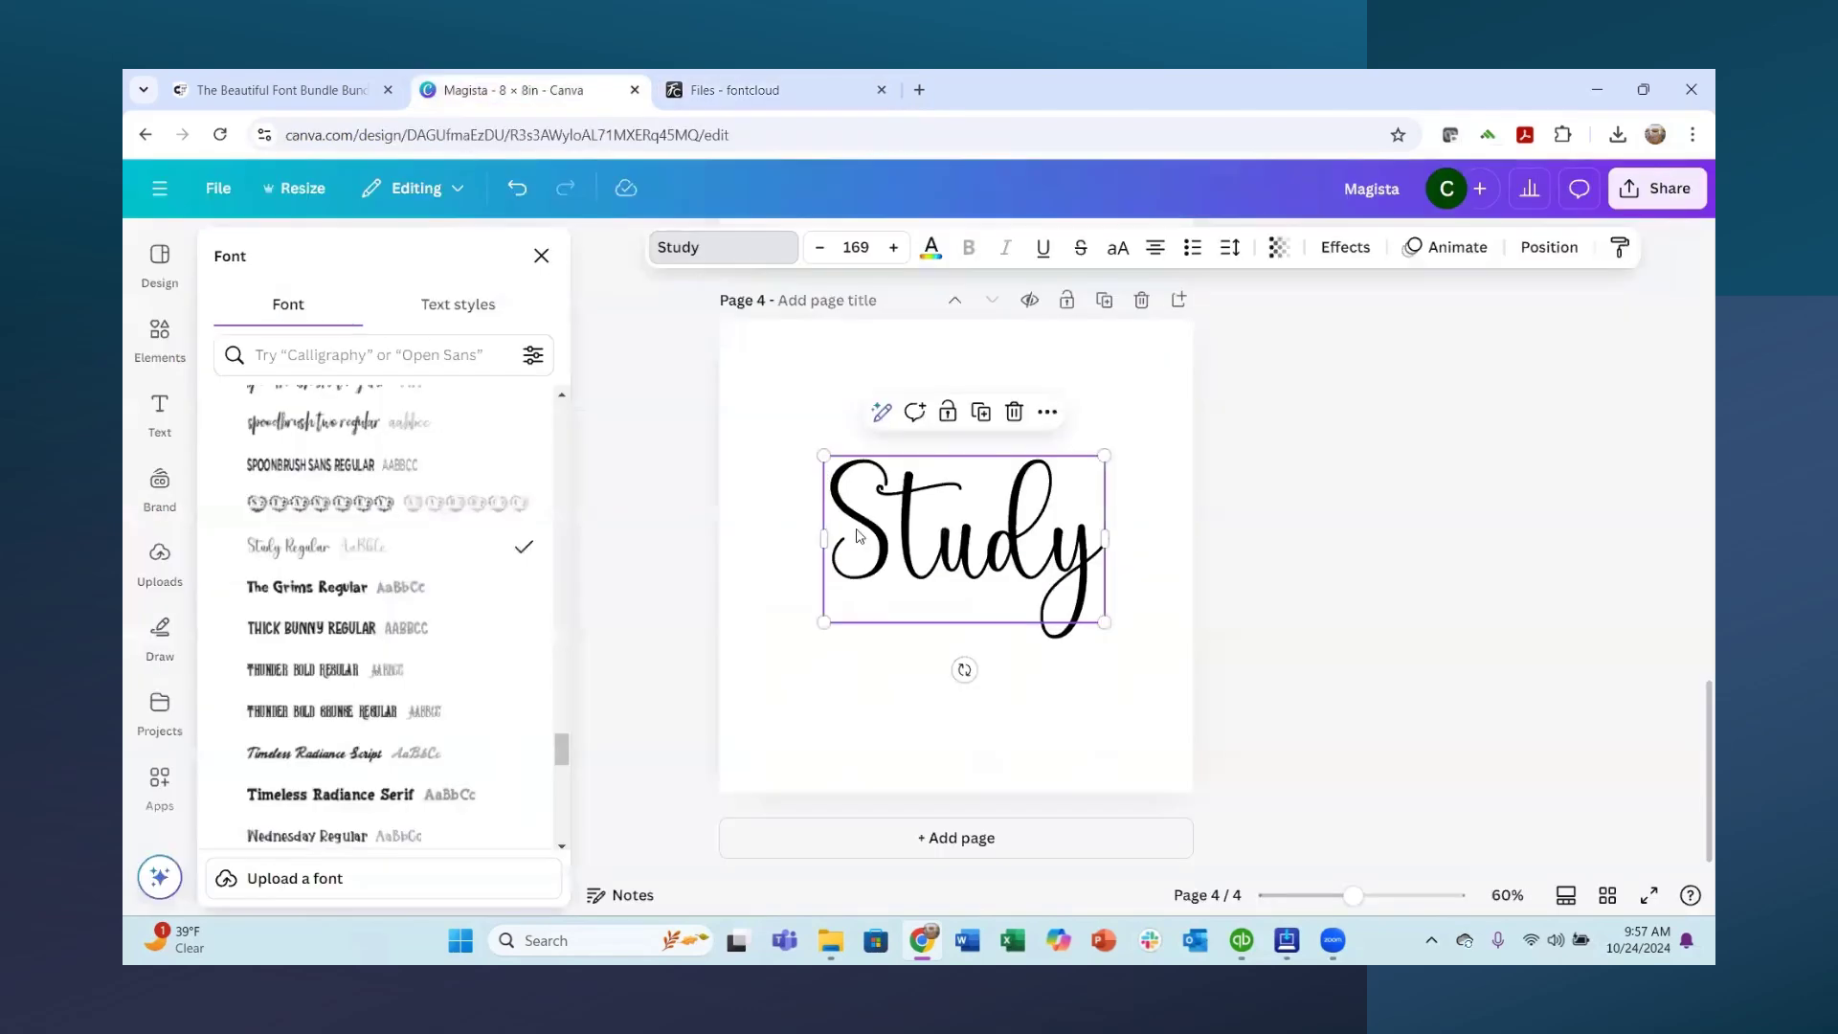
left_click(885, 522)
key("BackSpace")
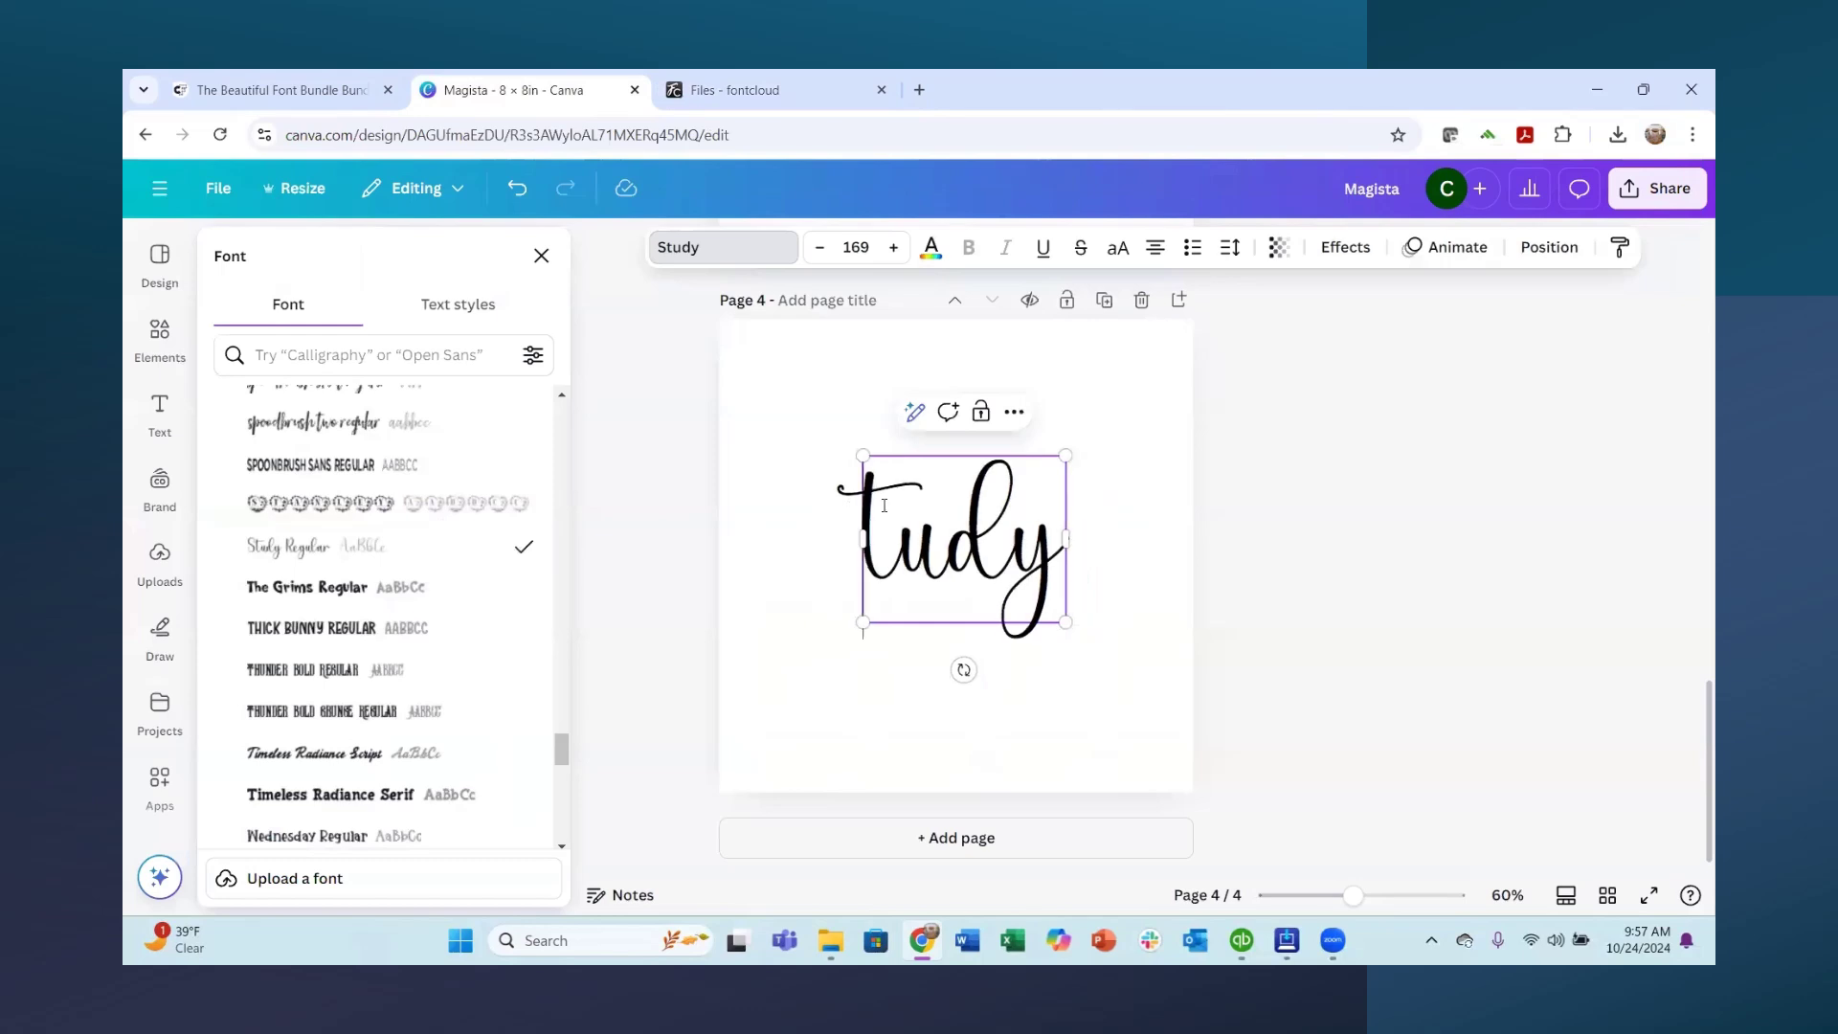
key("ctrl+v")
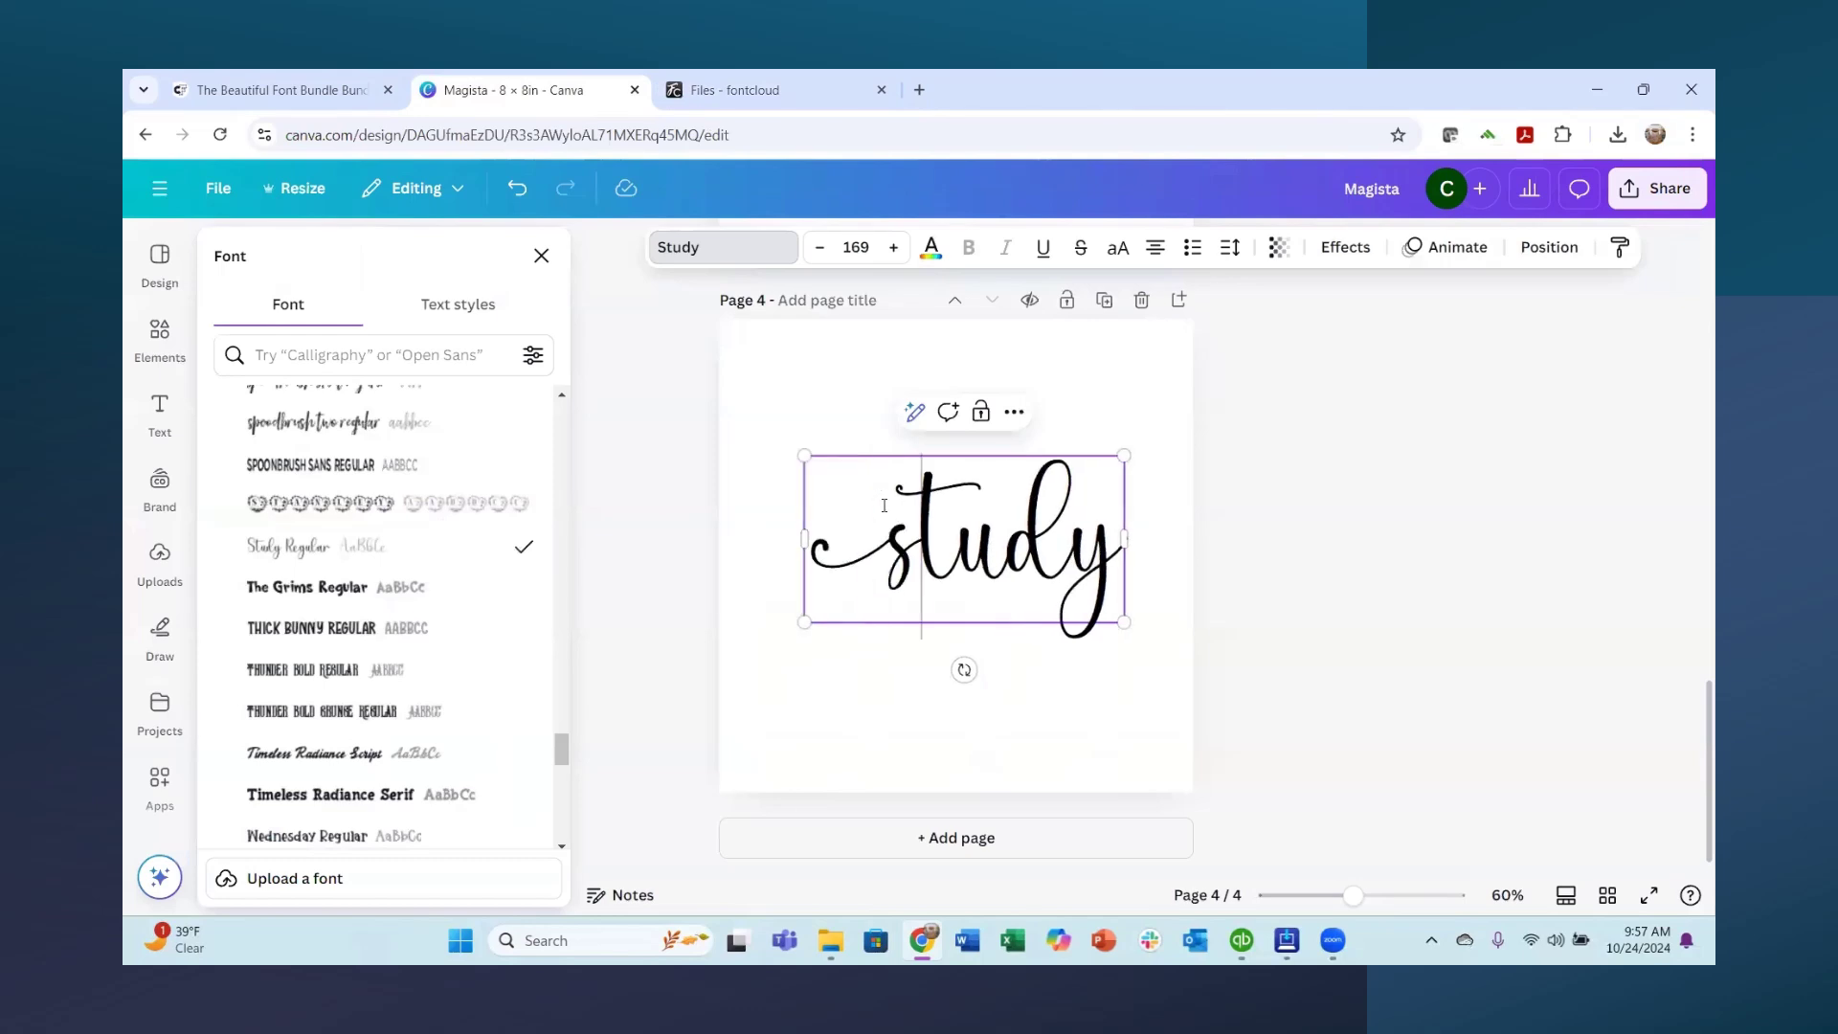
Step: Replace the final y of the page 4 word with the Study font's trailing-swash y glyph copied from Fontcloud
left_click(1111, 560)
key("BackSpace")
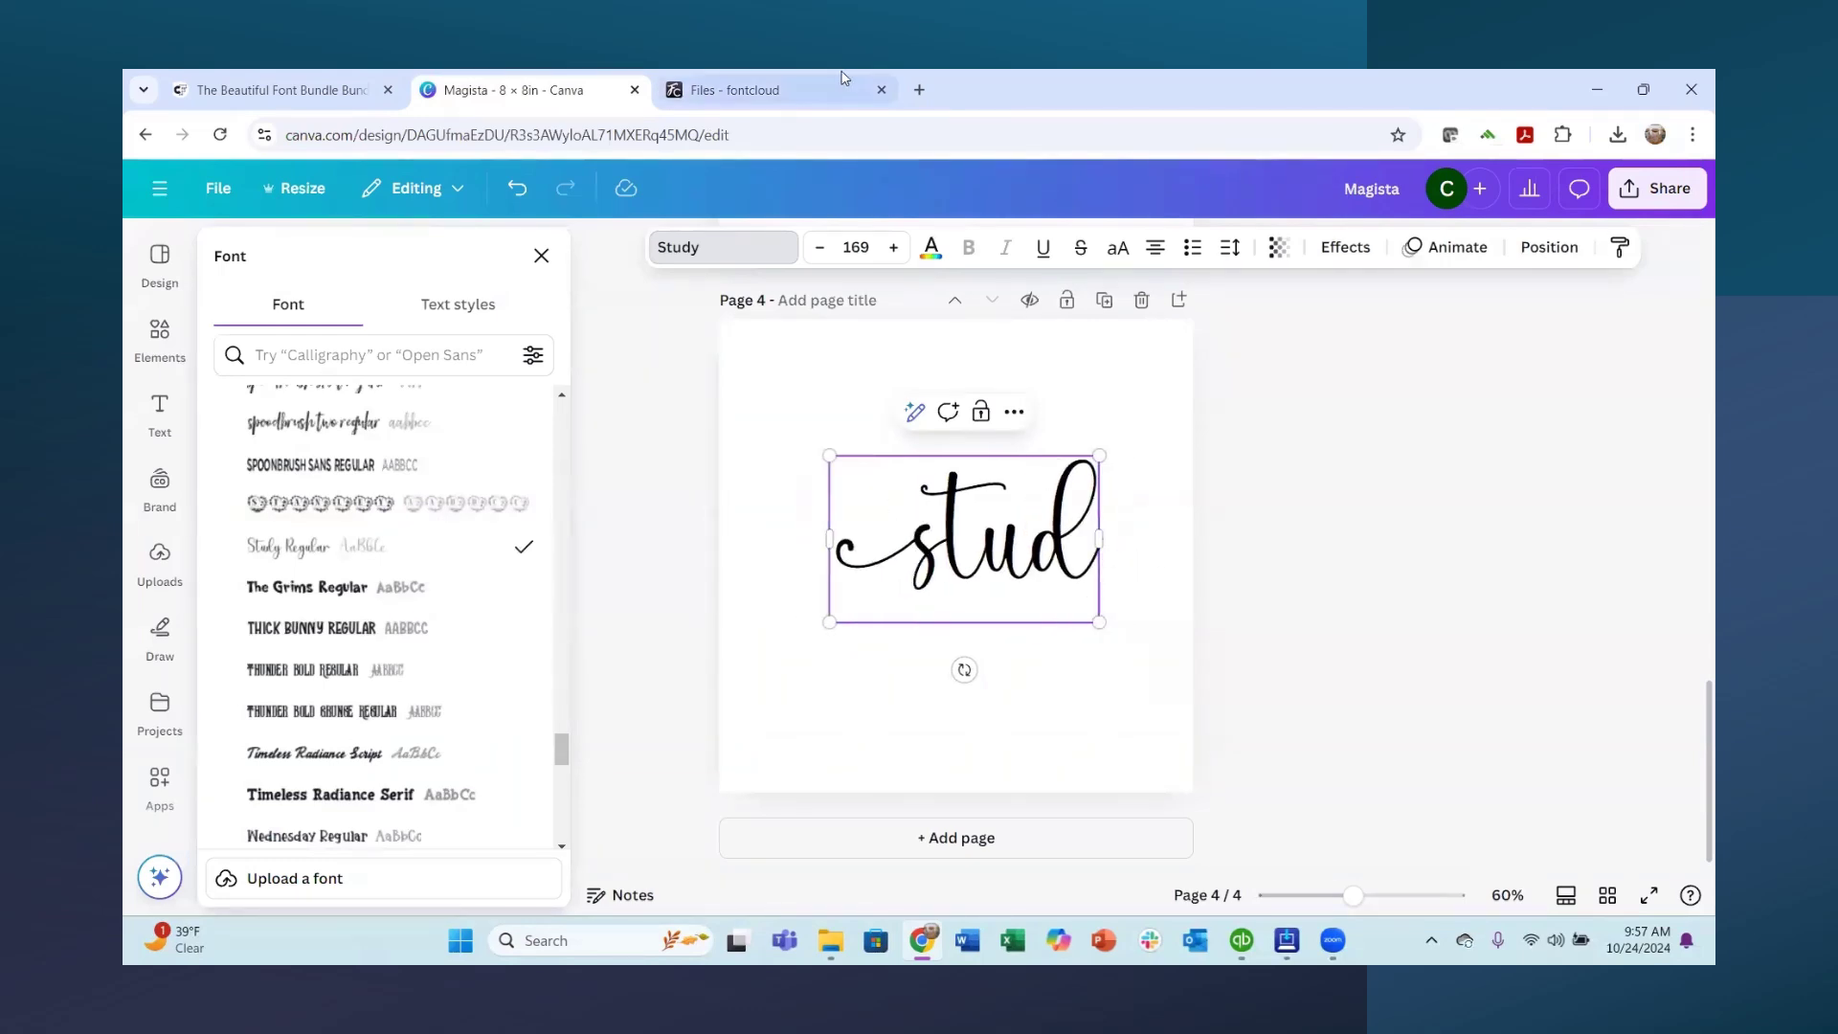
left_click(756, 90)
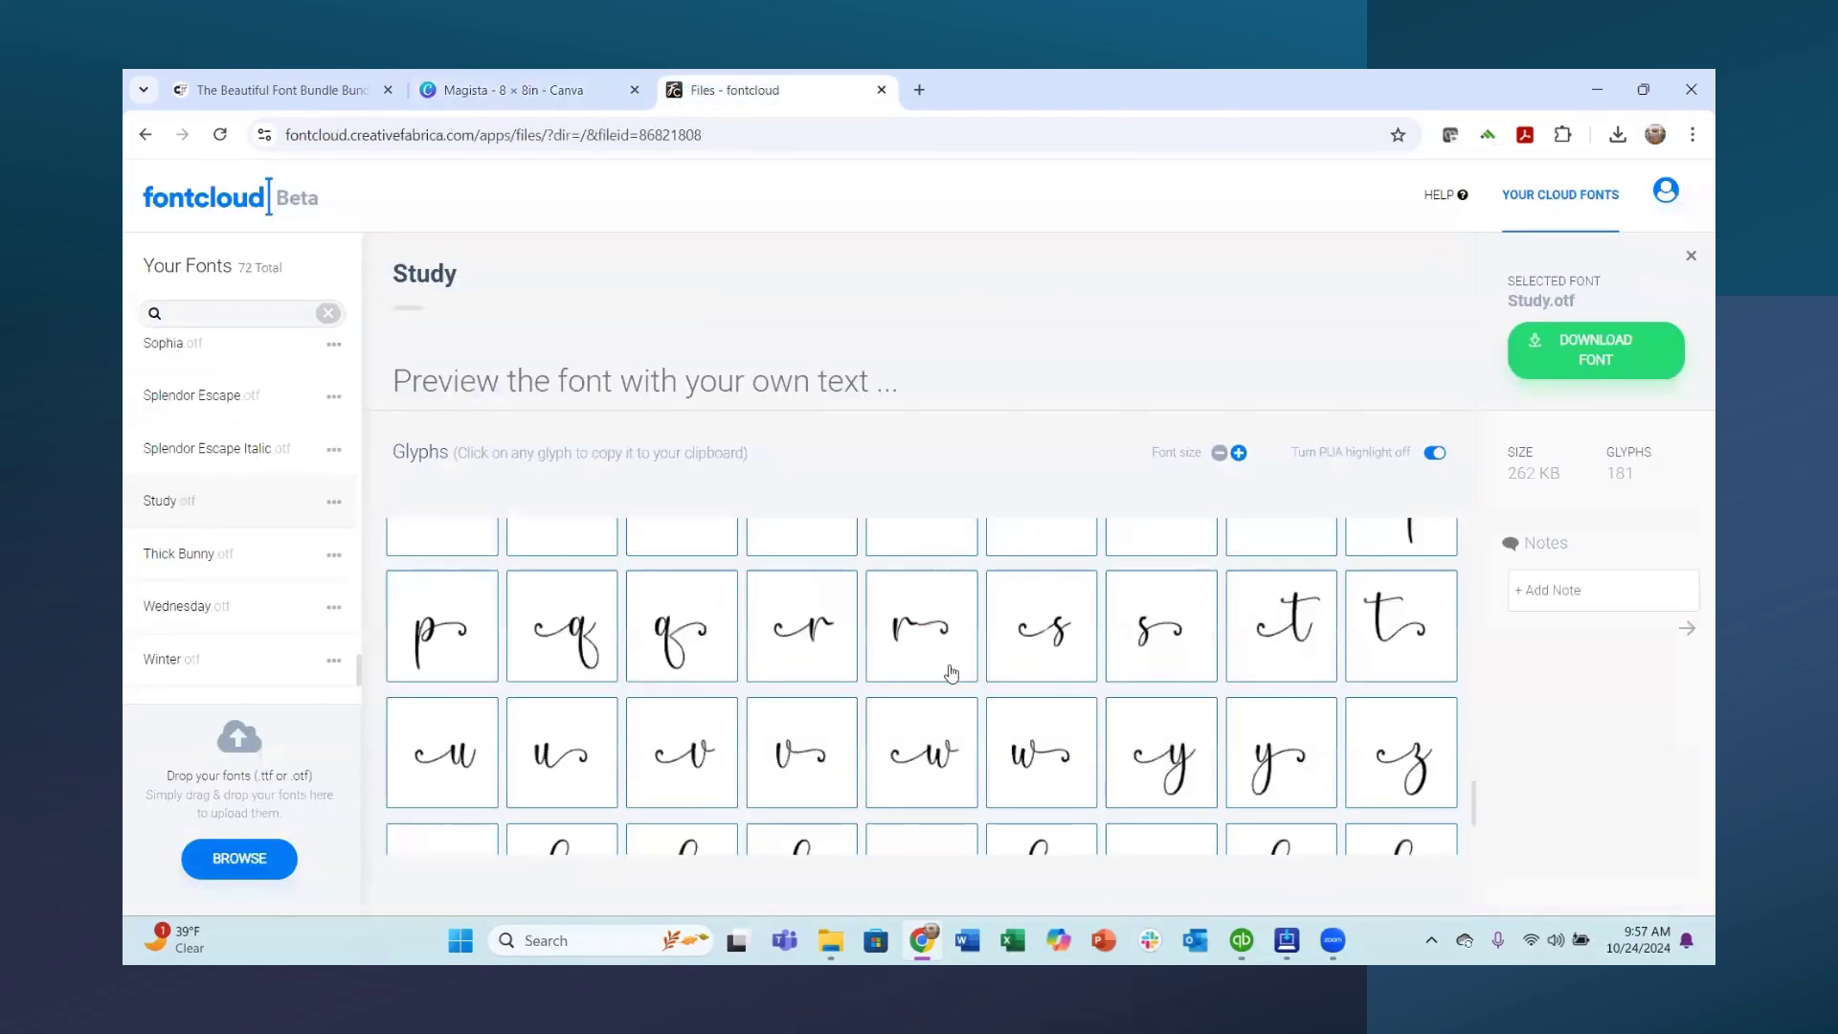
left_click(1266, 774)
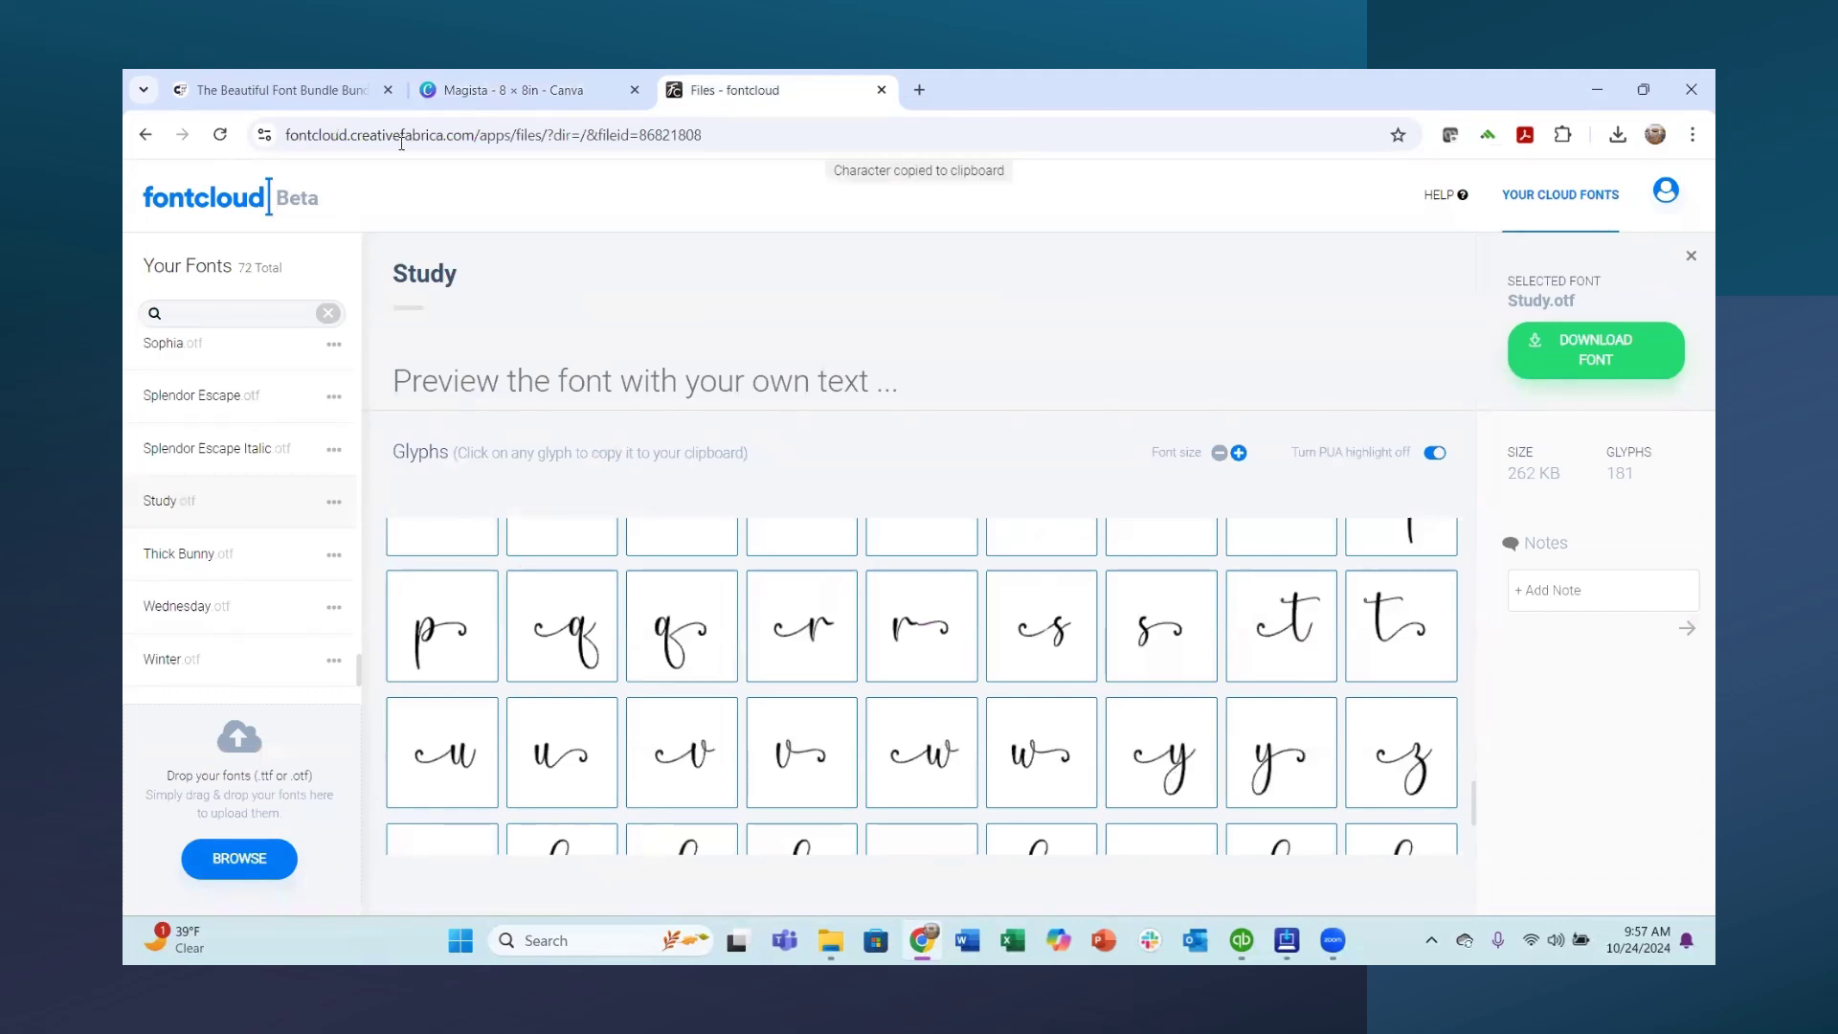
left_click(1292, 777)
left_click(489, 90)
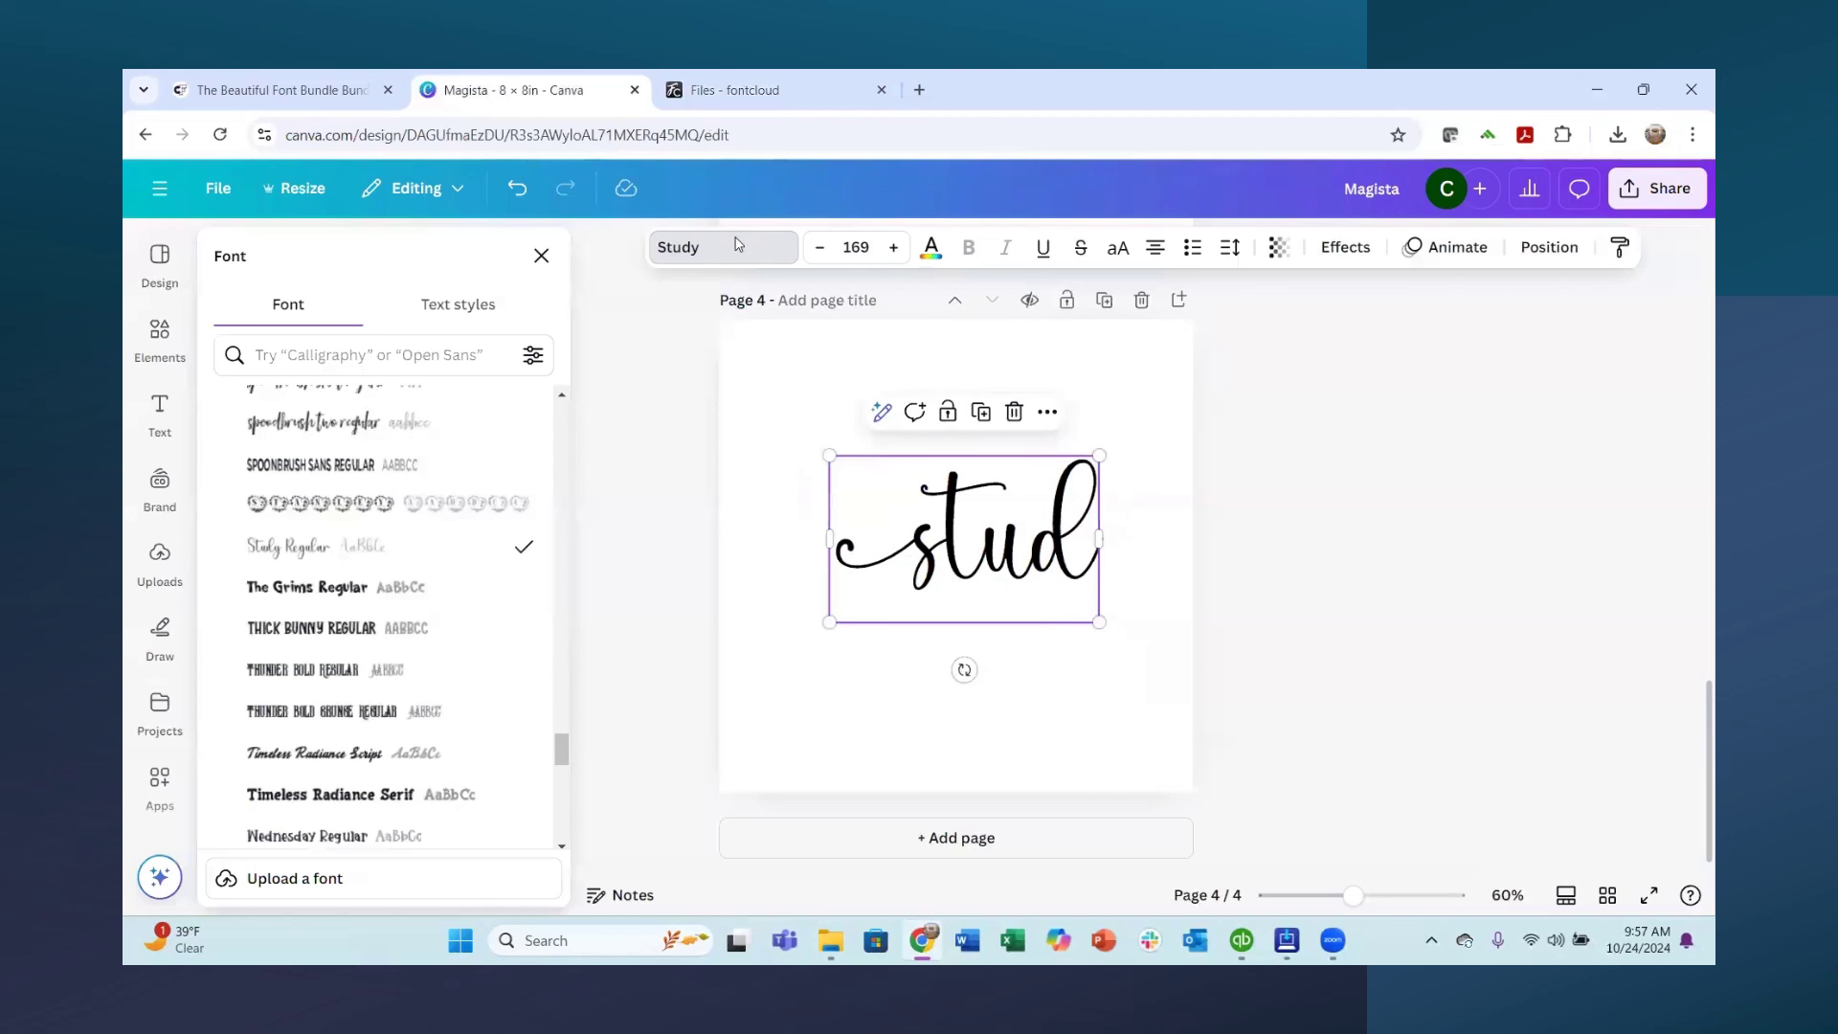
left_click(1086, 567)
key("ctrl+v")
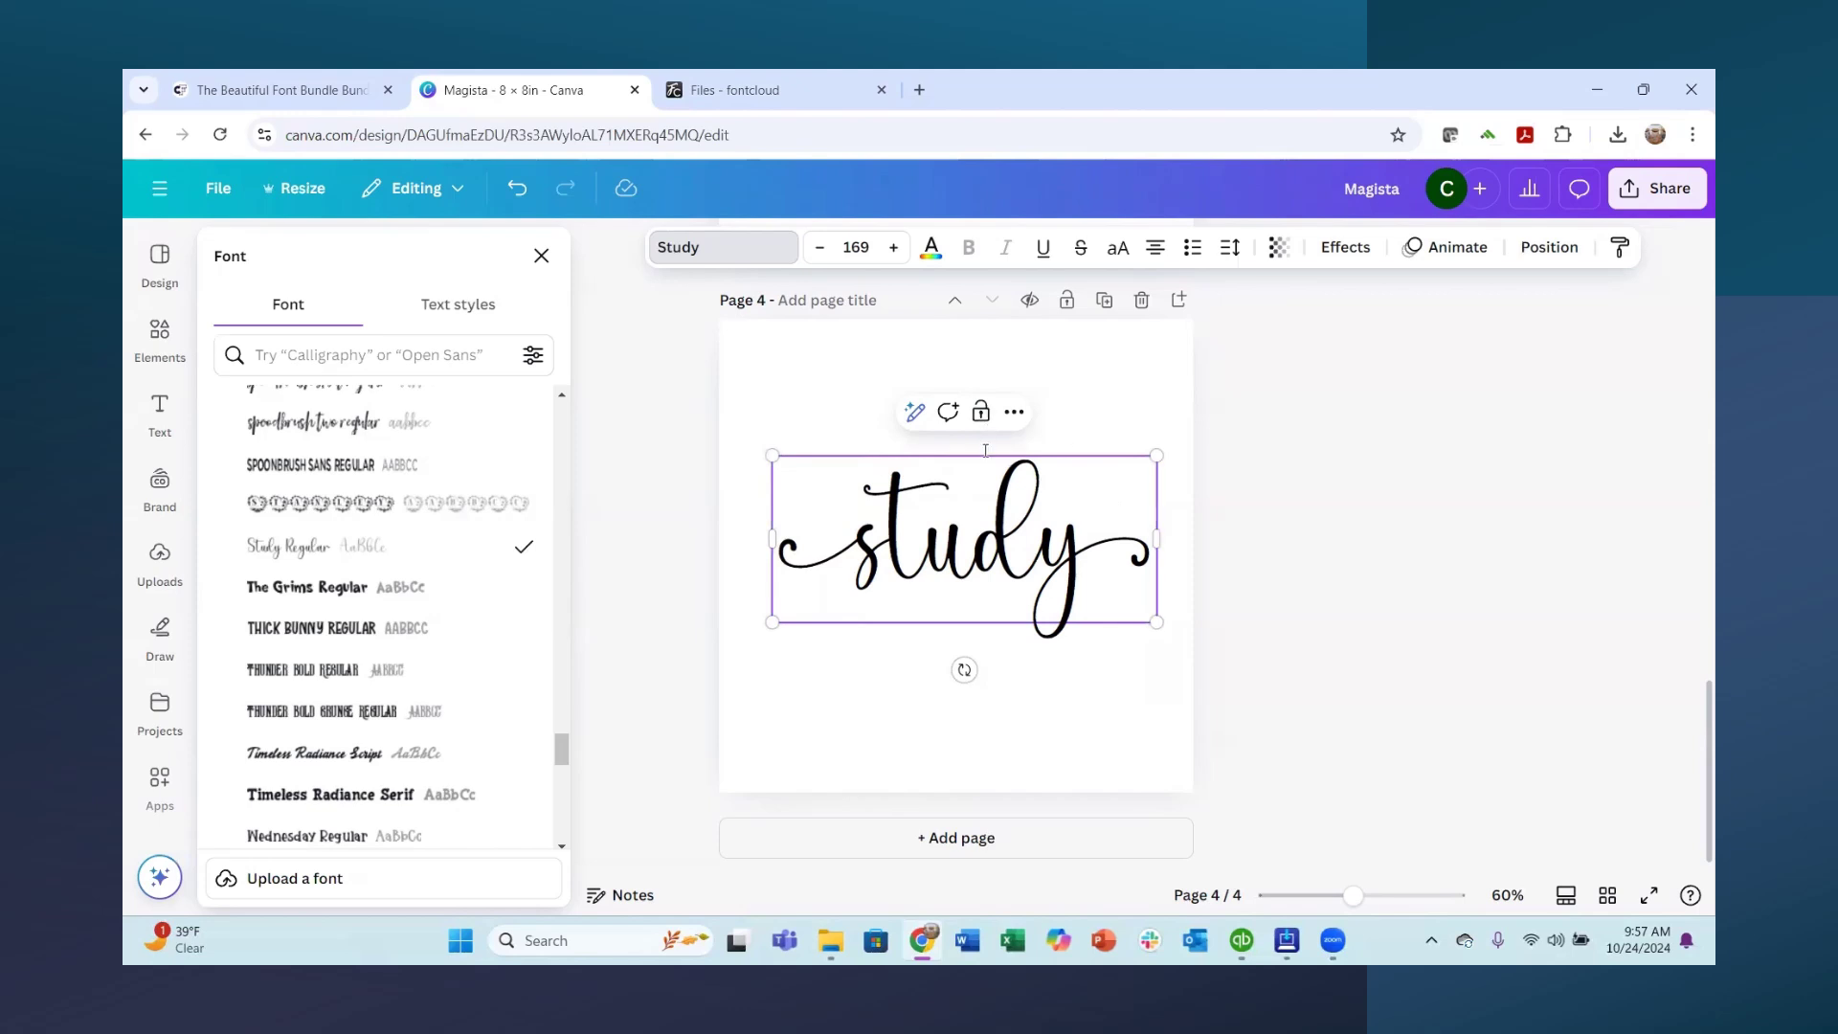
Step: Review the magista, candy Chocolate, salma and study lettering across all four pages of the design
scroll(681, 570, "up", 5)
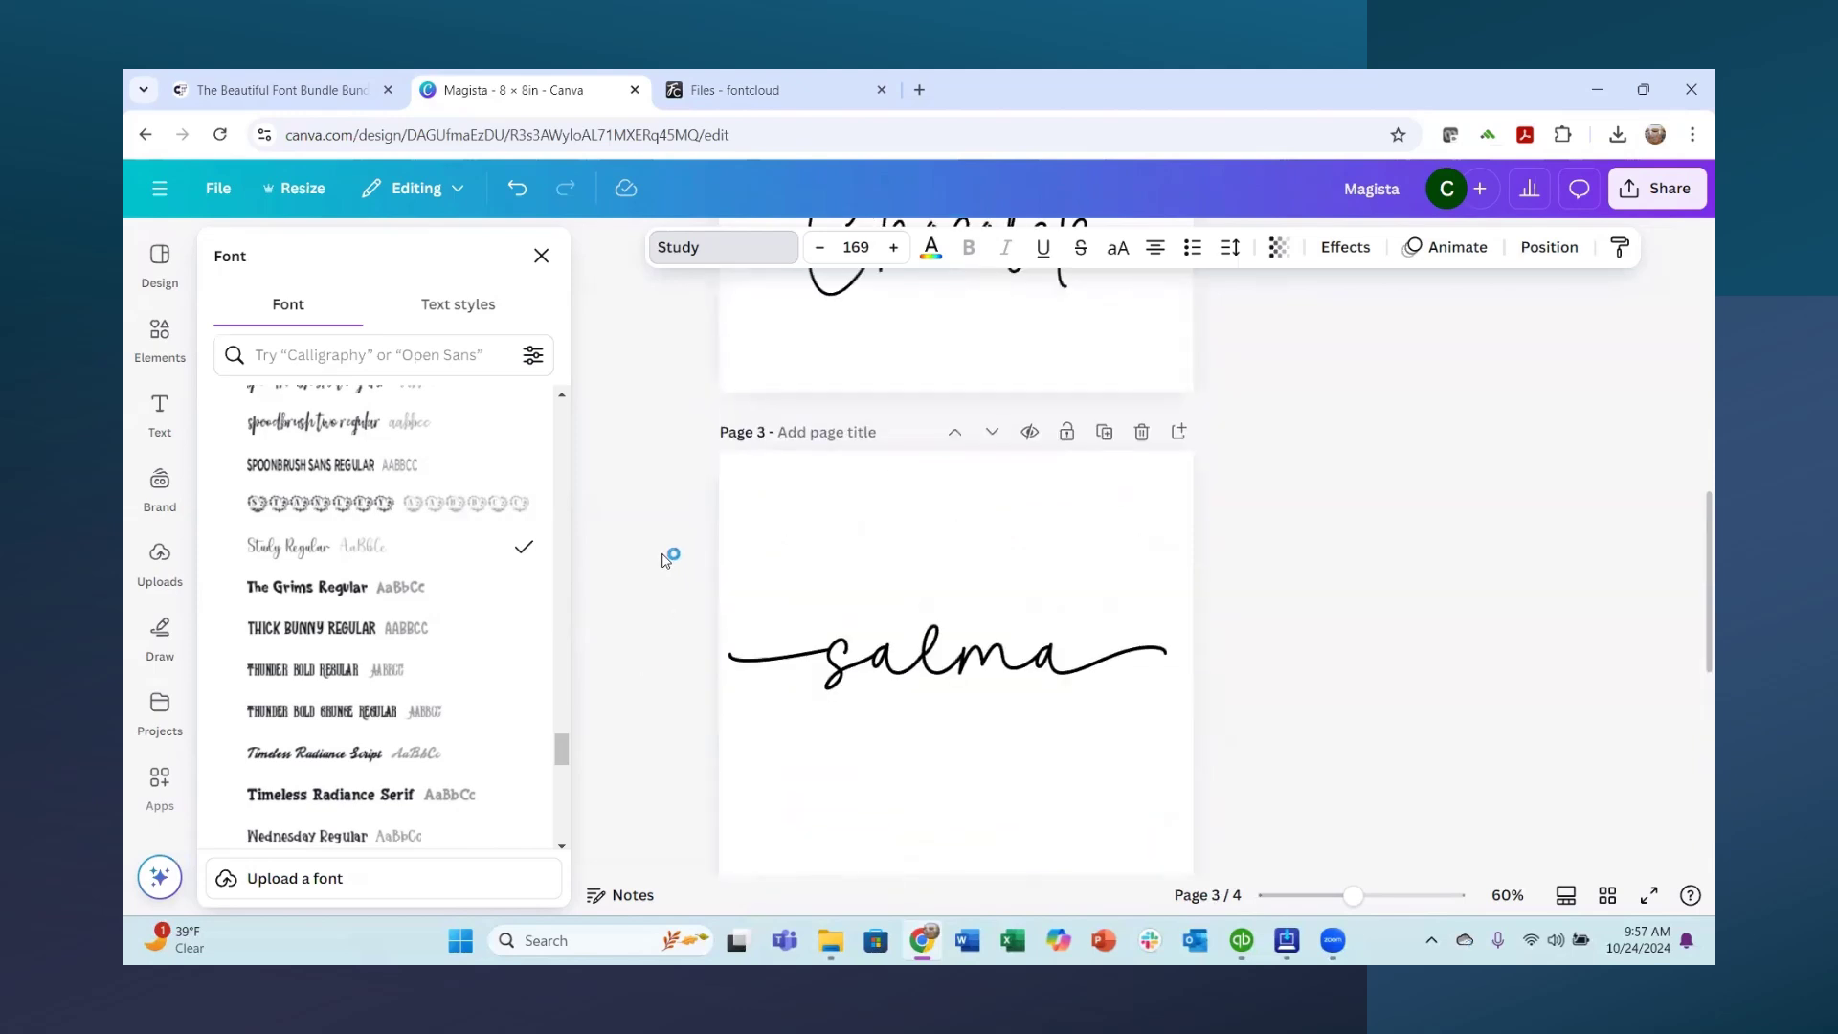
scroll(665, 551, "up", 10)
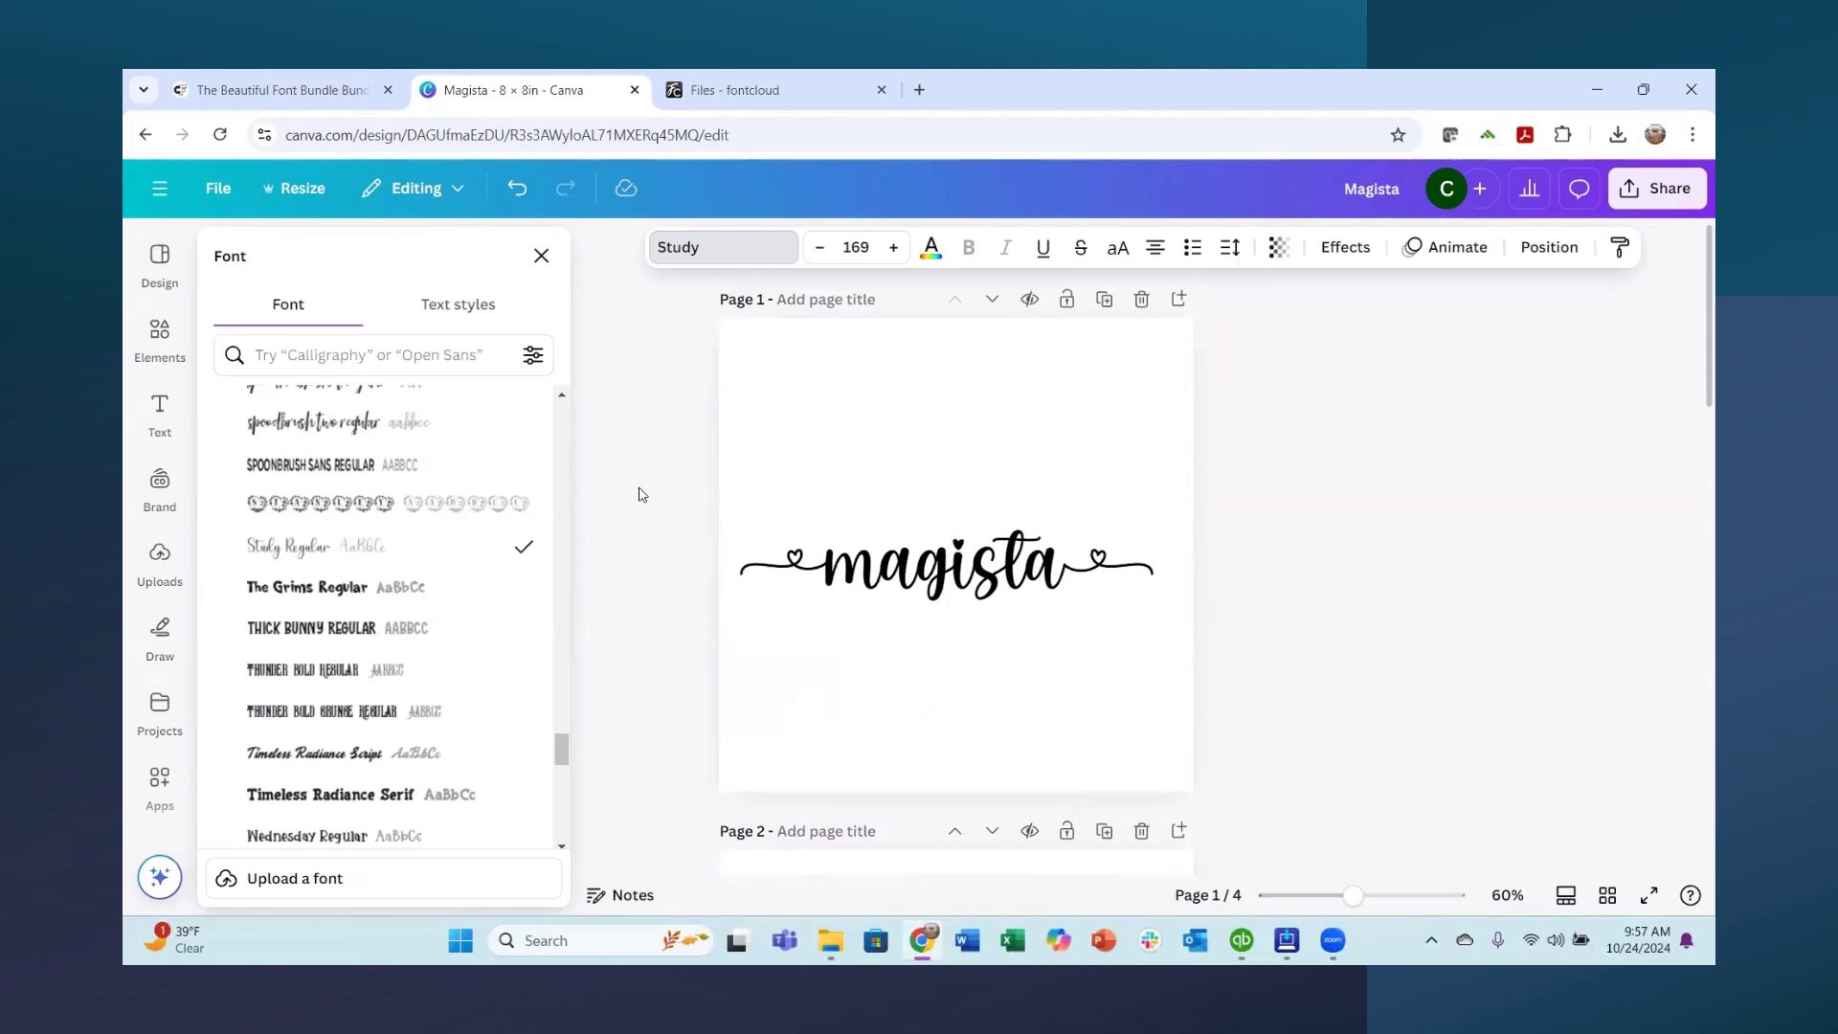
scroll(640, 494, "down", 5)
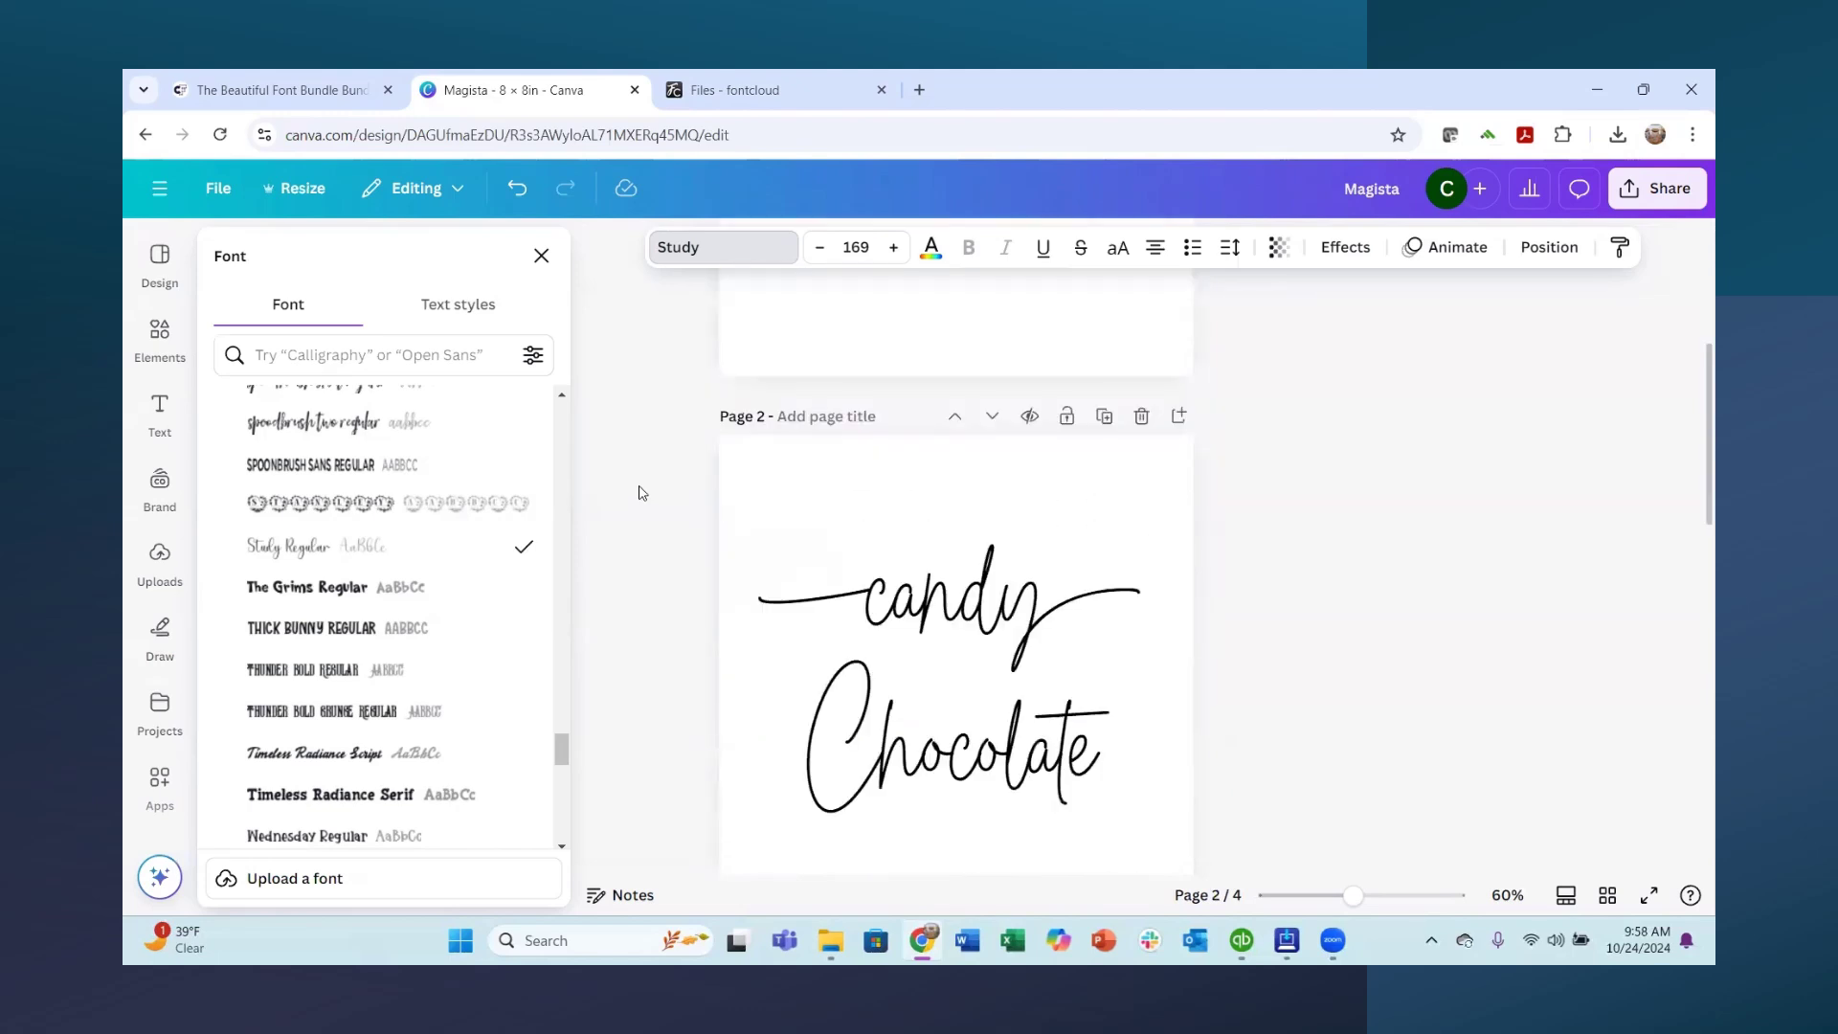
scroll(640, 493, "down", 8)
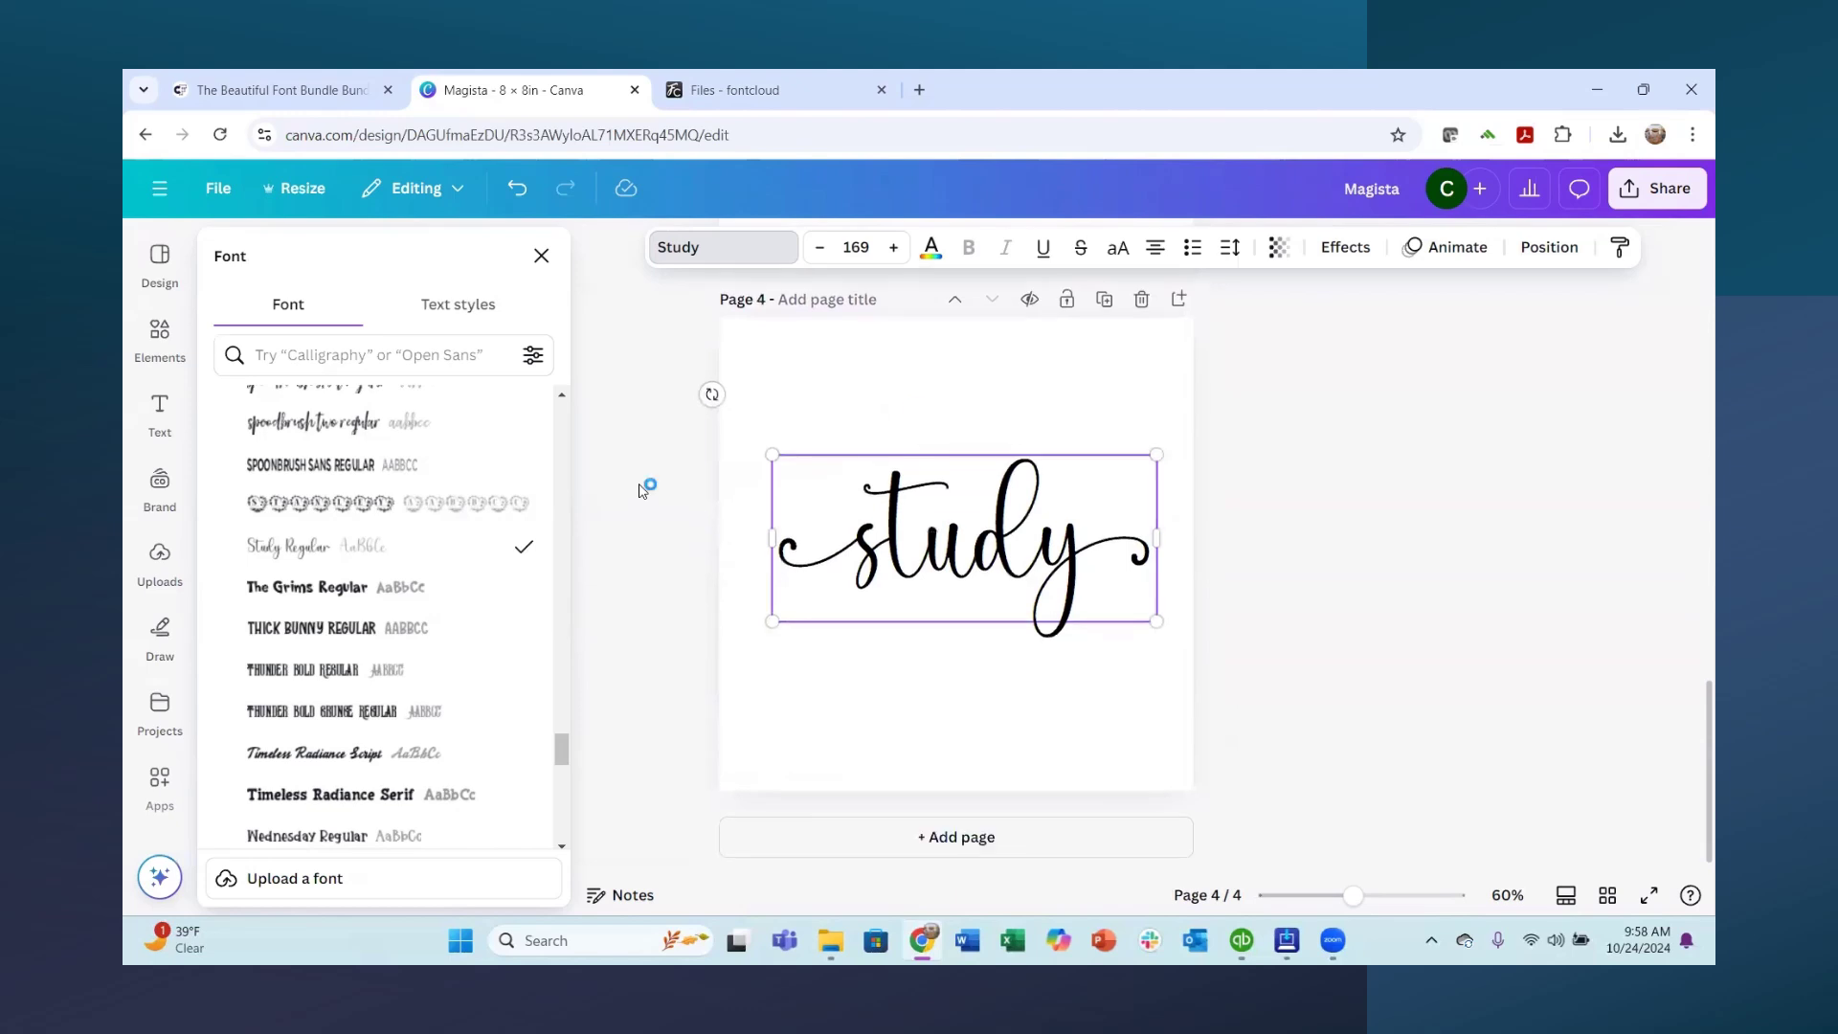
scroll(641, 491, "up", 8)
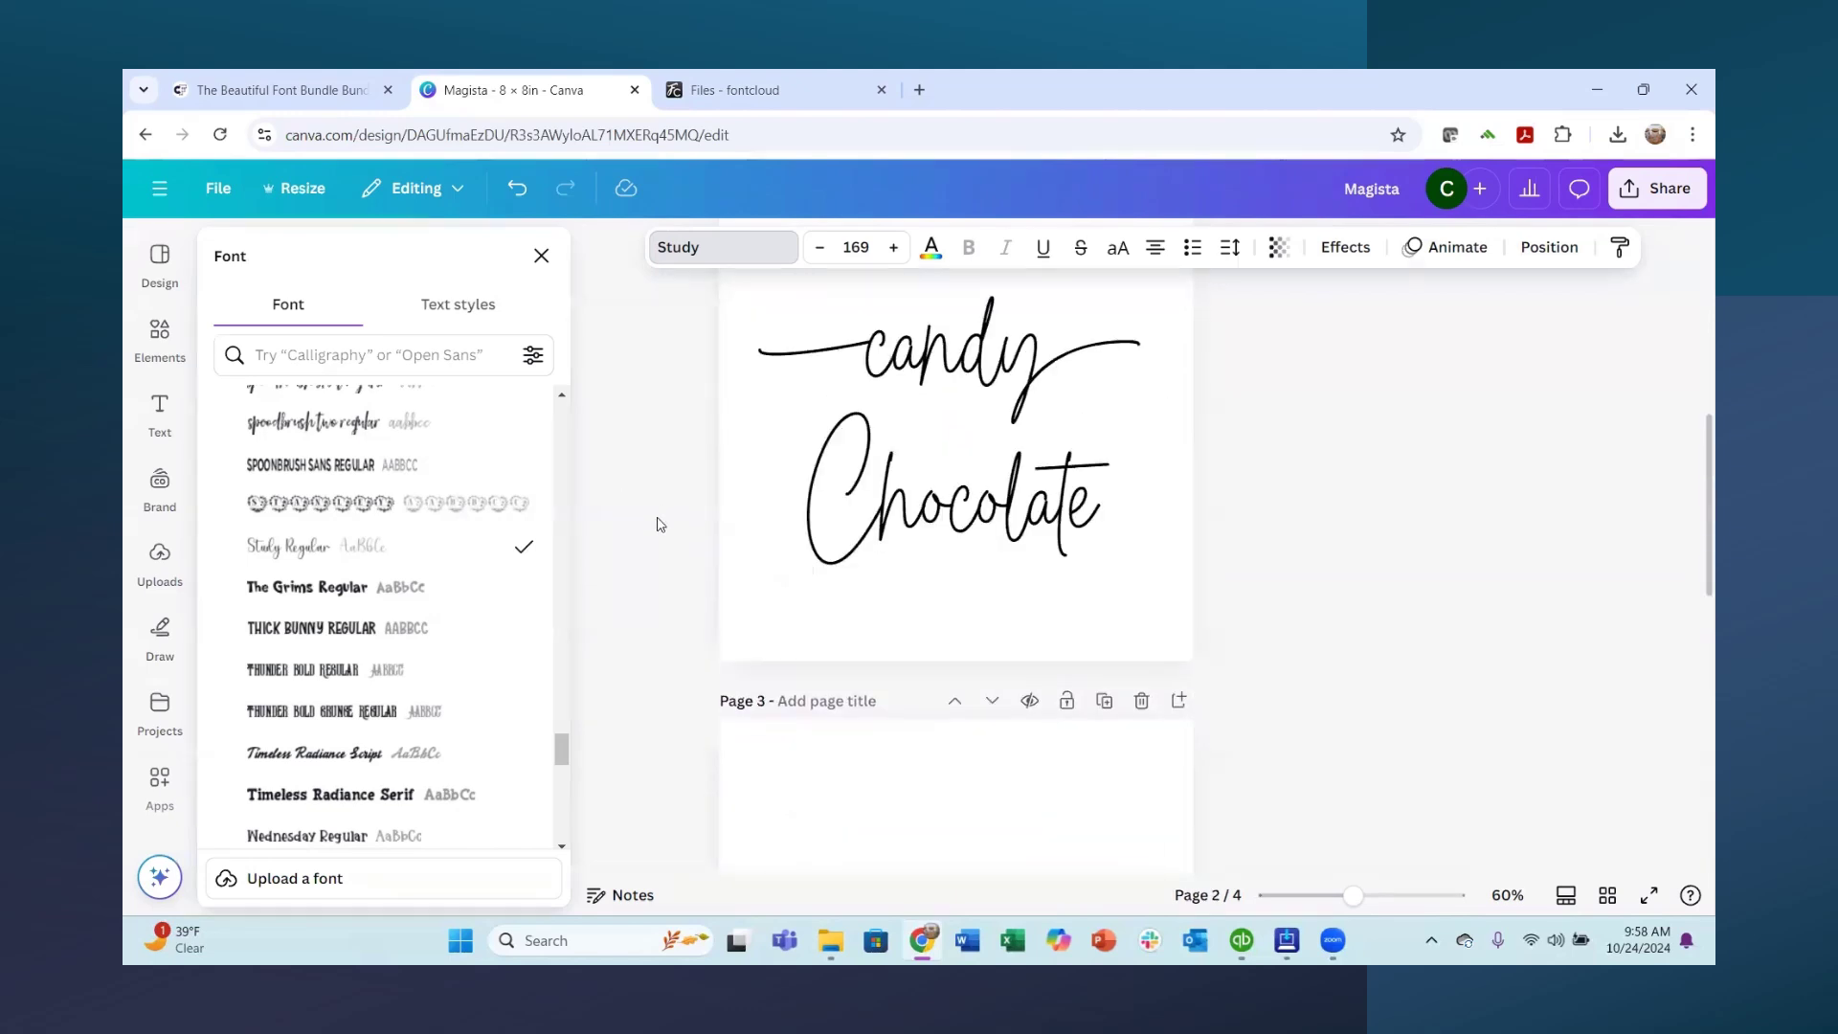
scroll(657, 524, "down", 6)
scroll(657, 522, "up", 5)
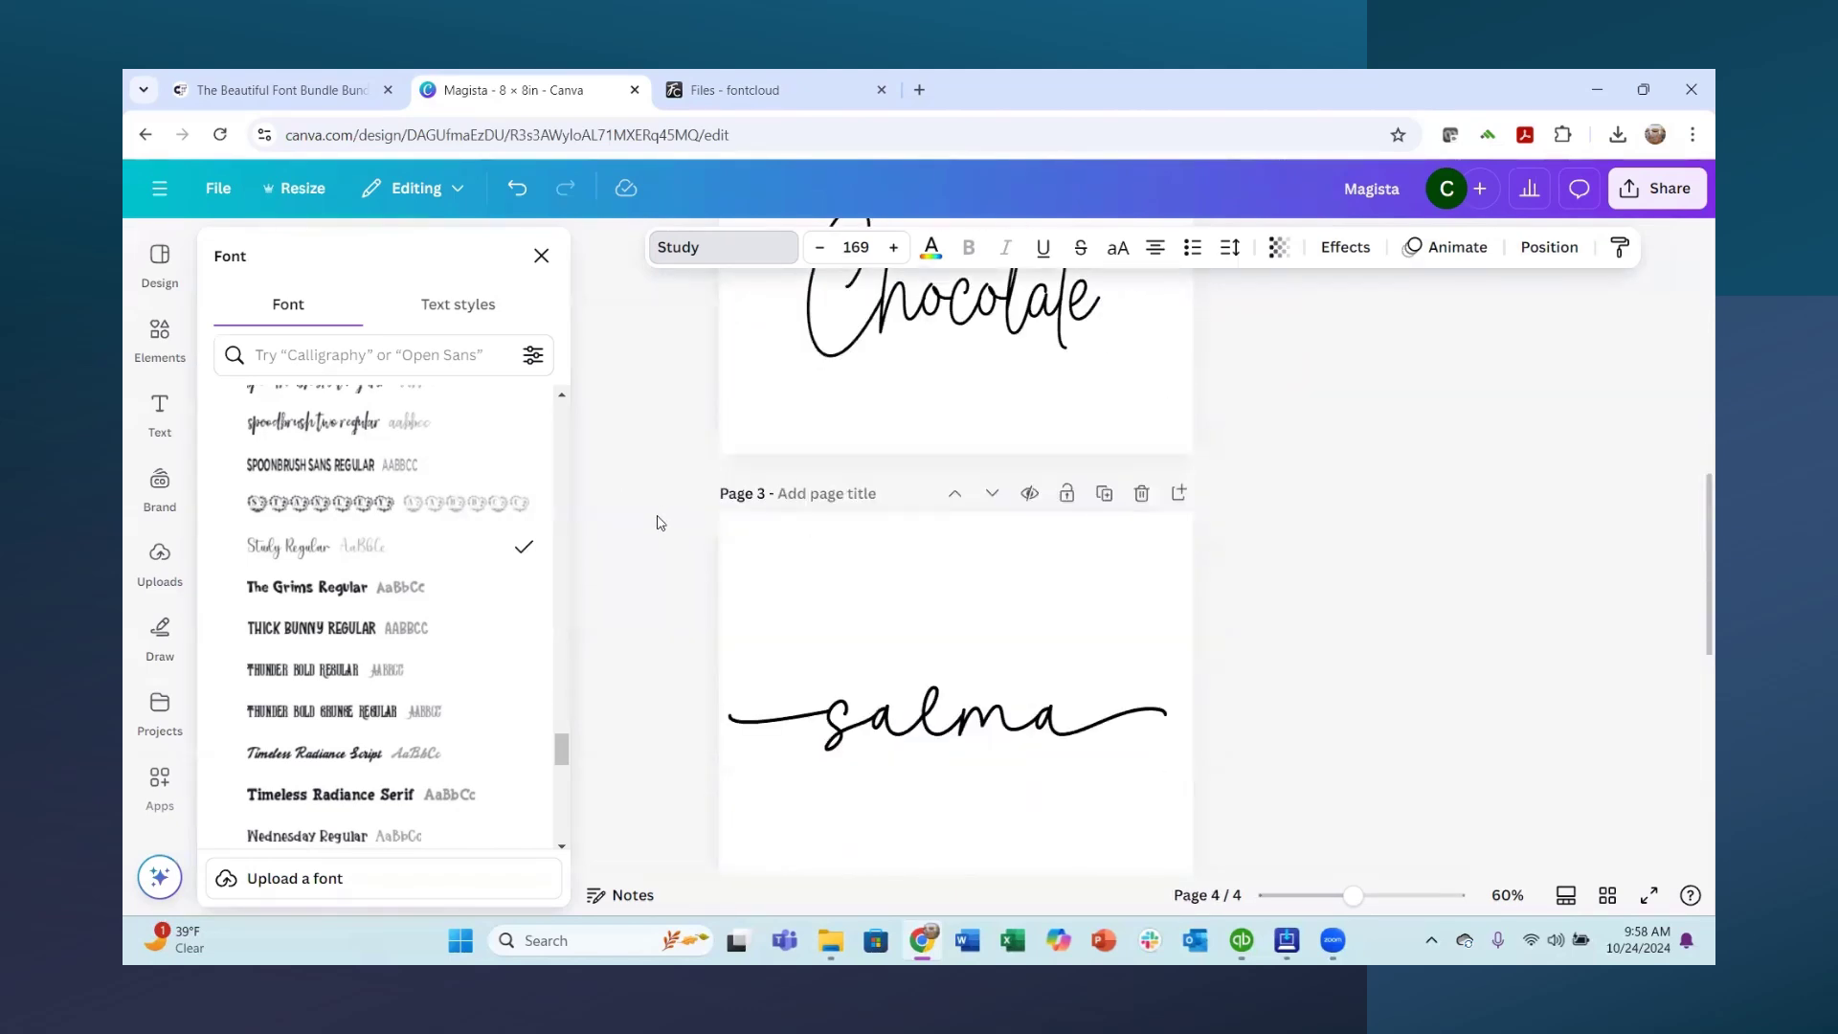
scroll(656, 522, "up", 8)
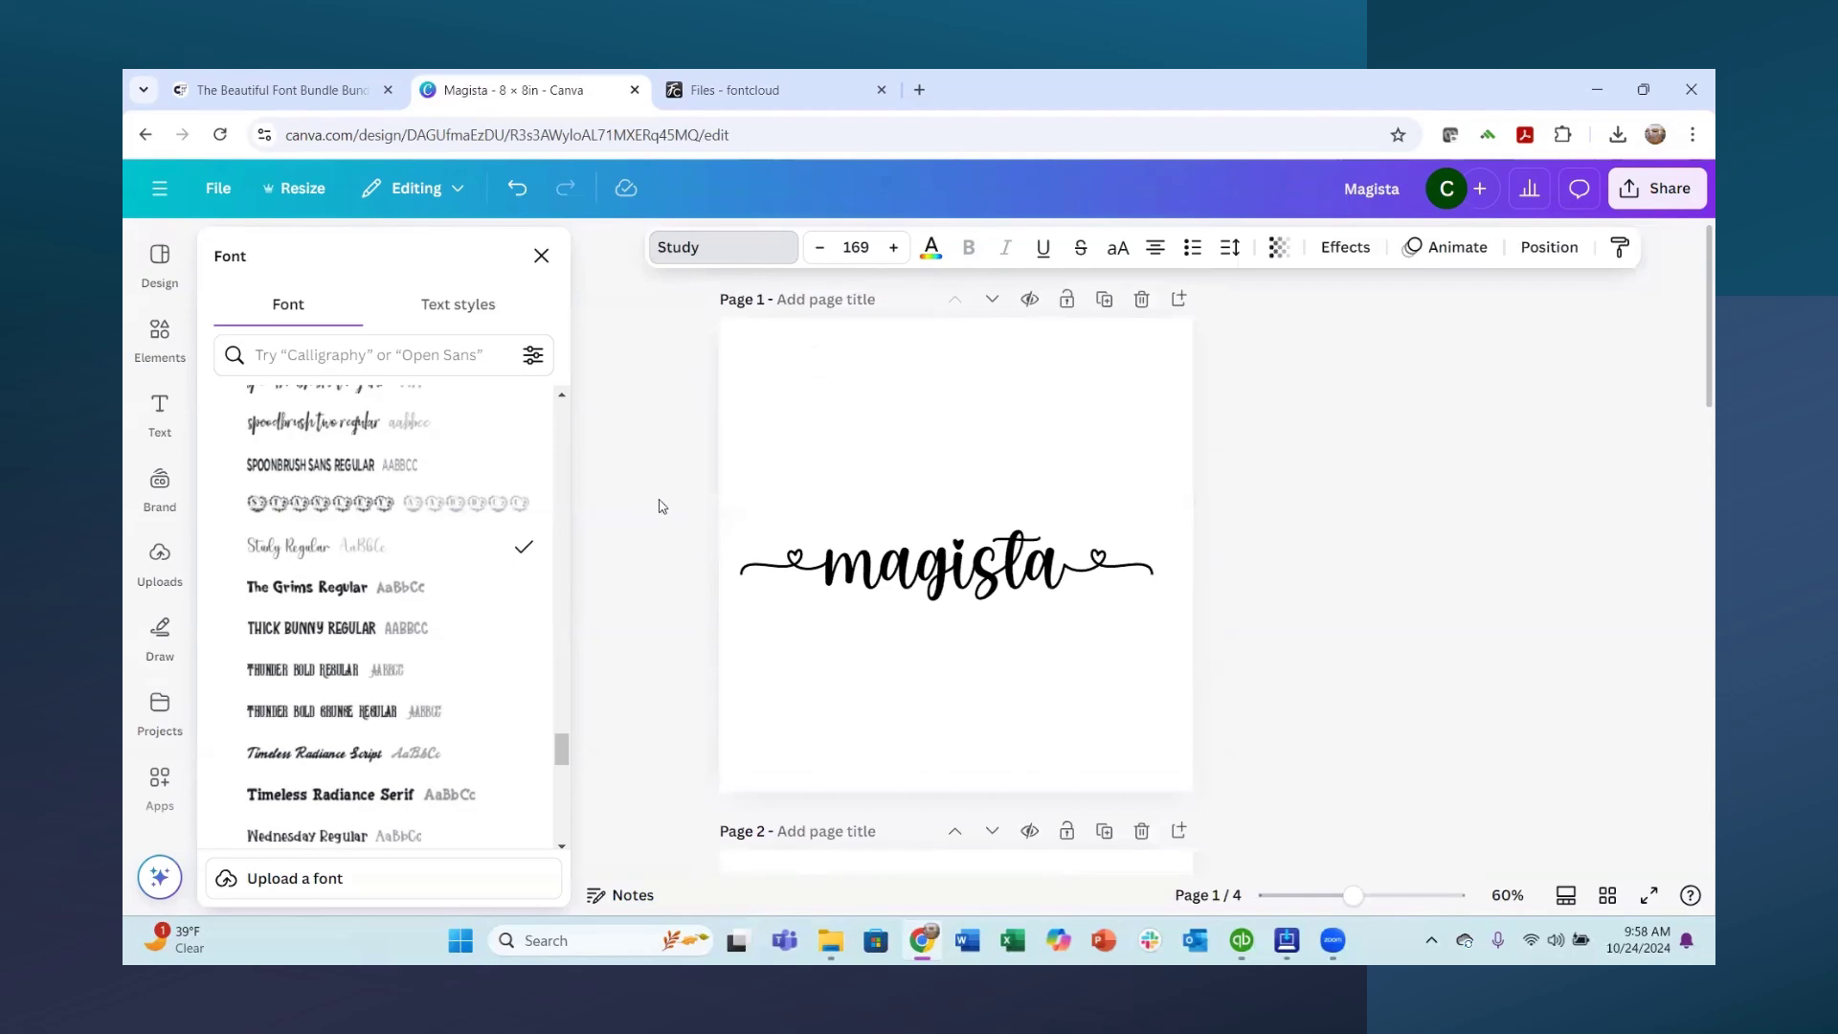